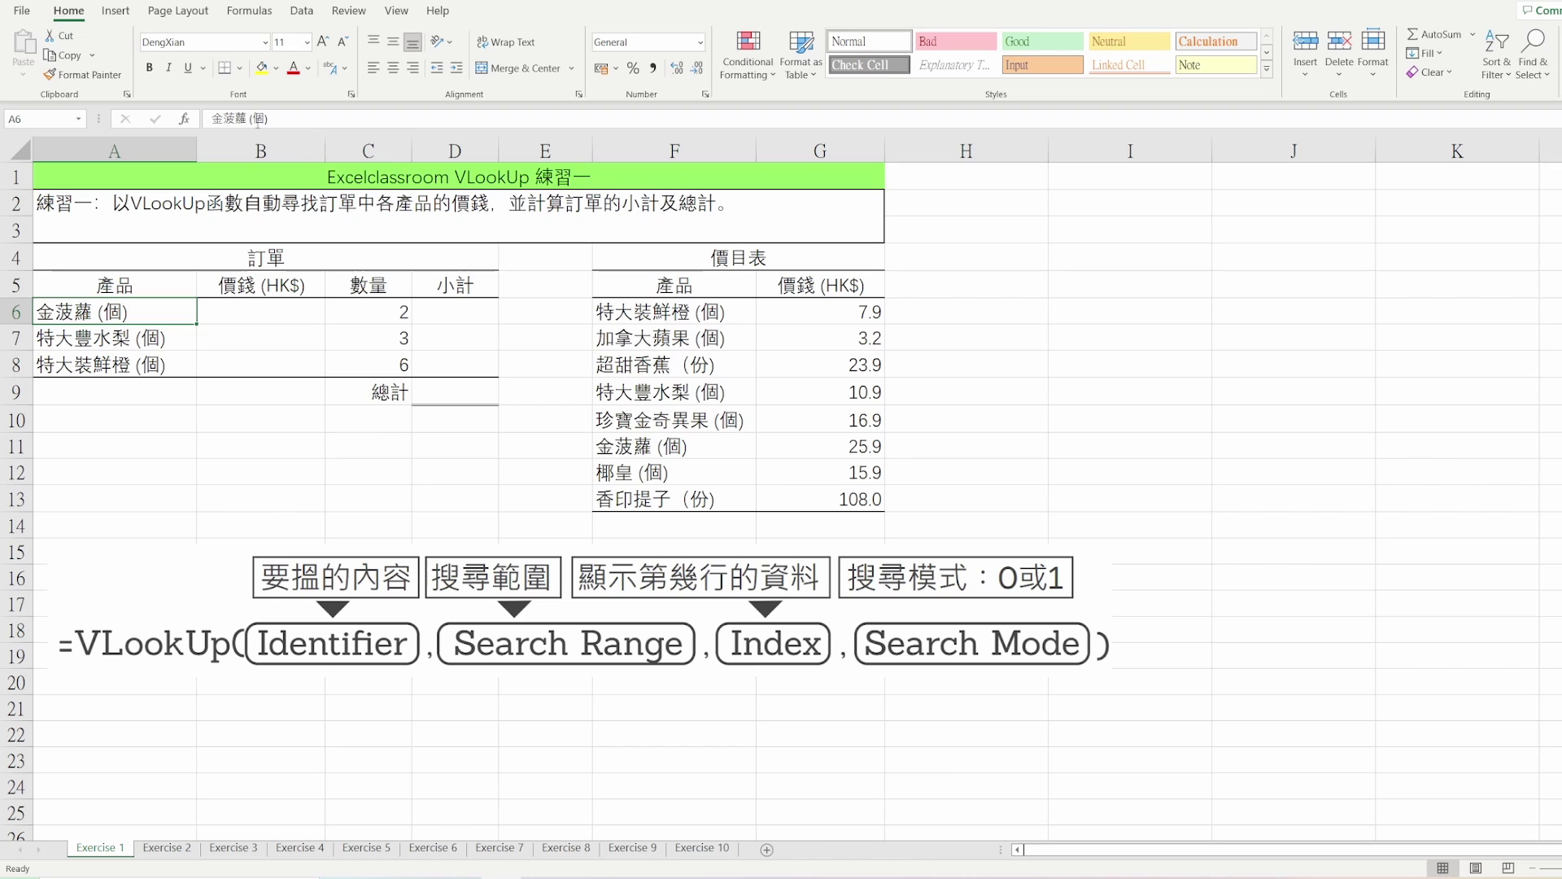
pyautogui.click(252, 314)
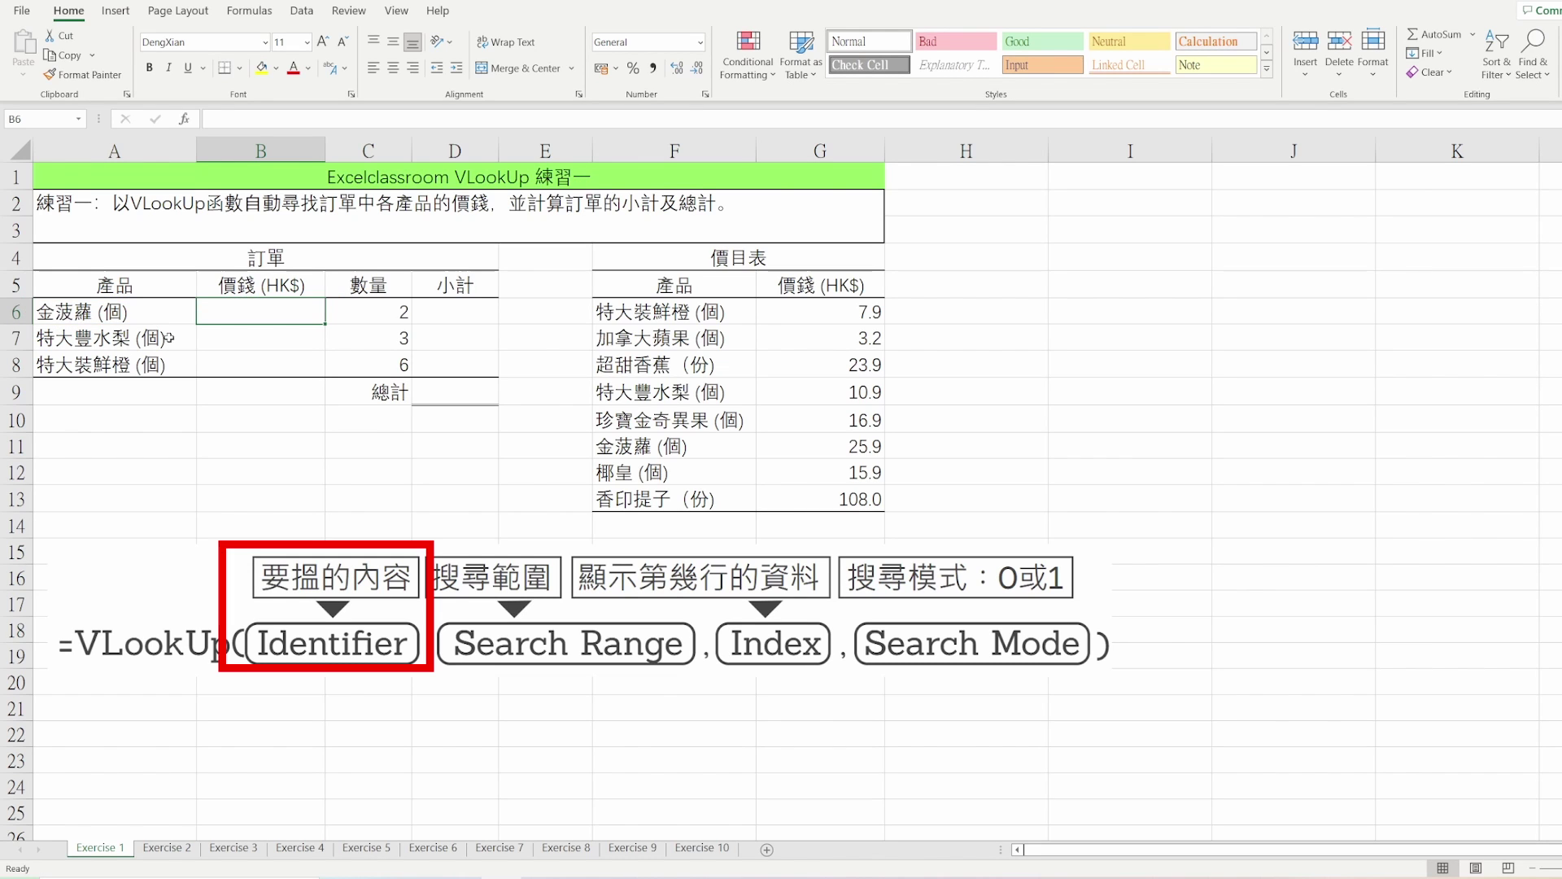
pyautogui.click(154, 313)
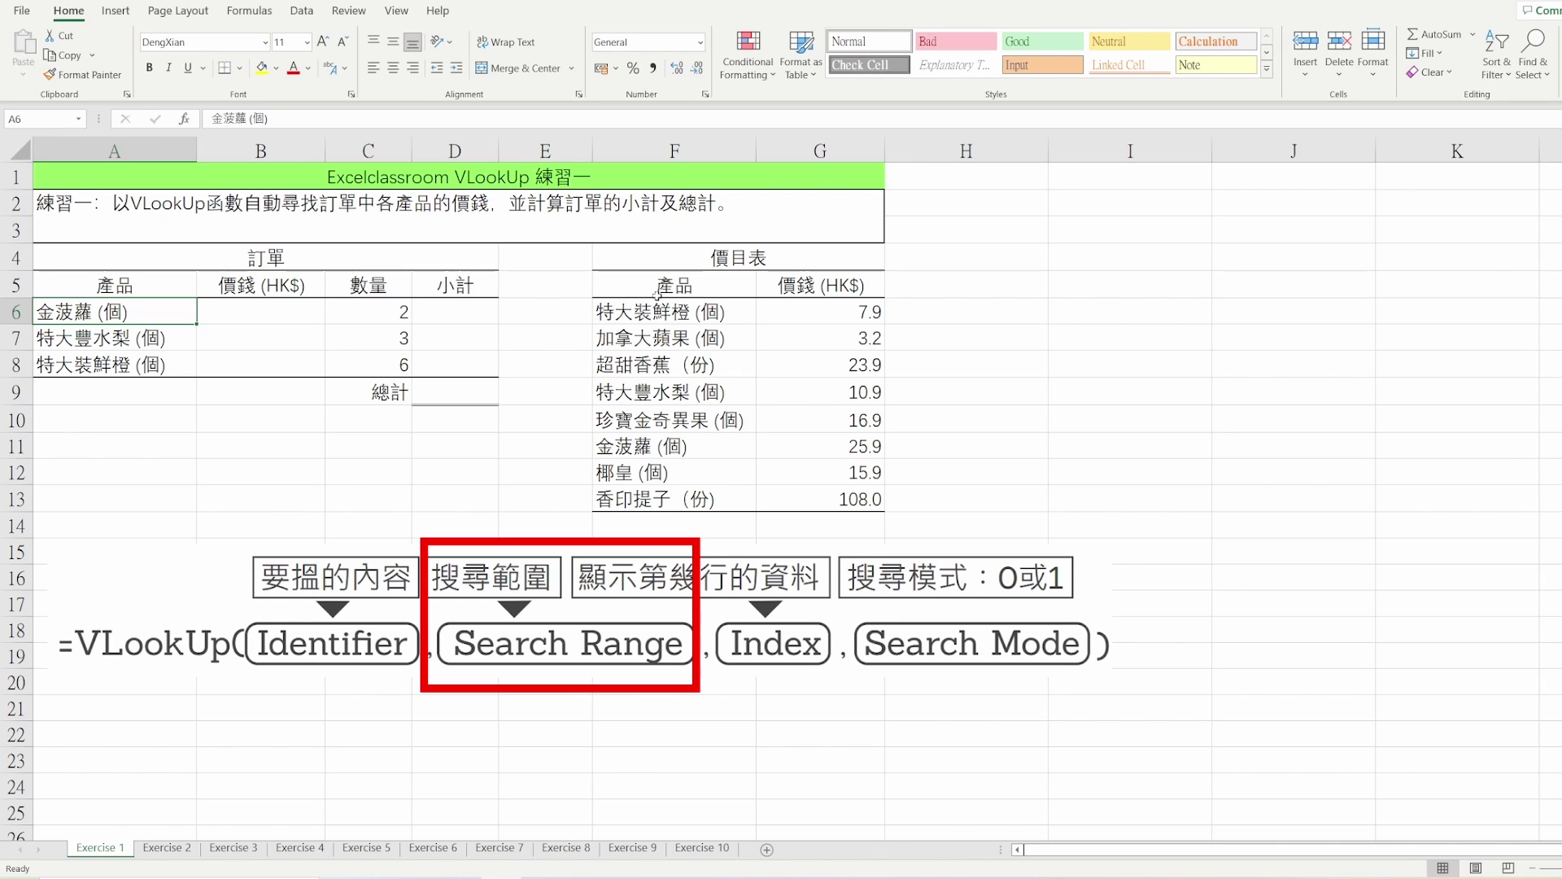
pyautogui.moveTo(651, 311); pyautogui.dragTo(825, 498)
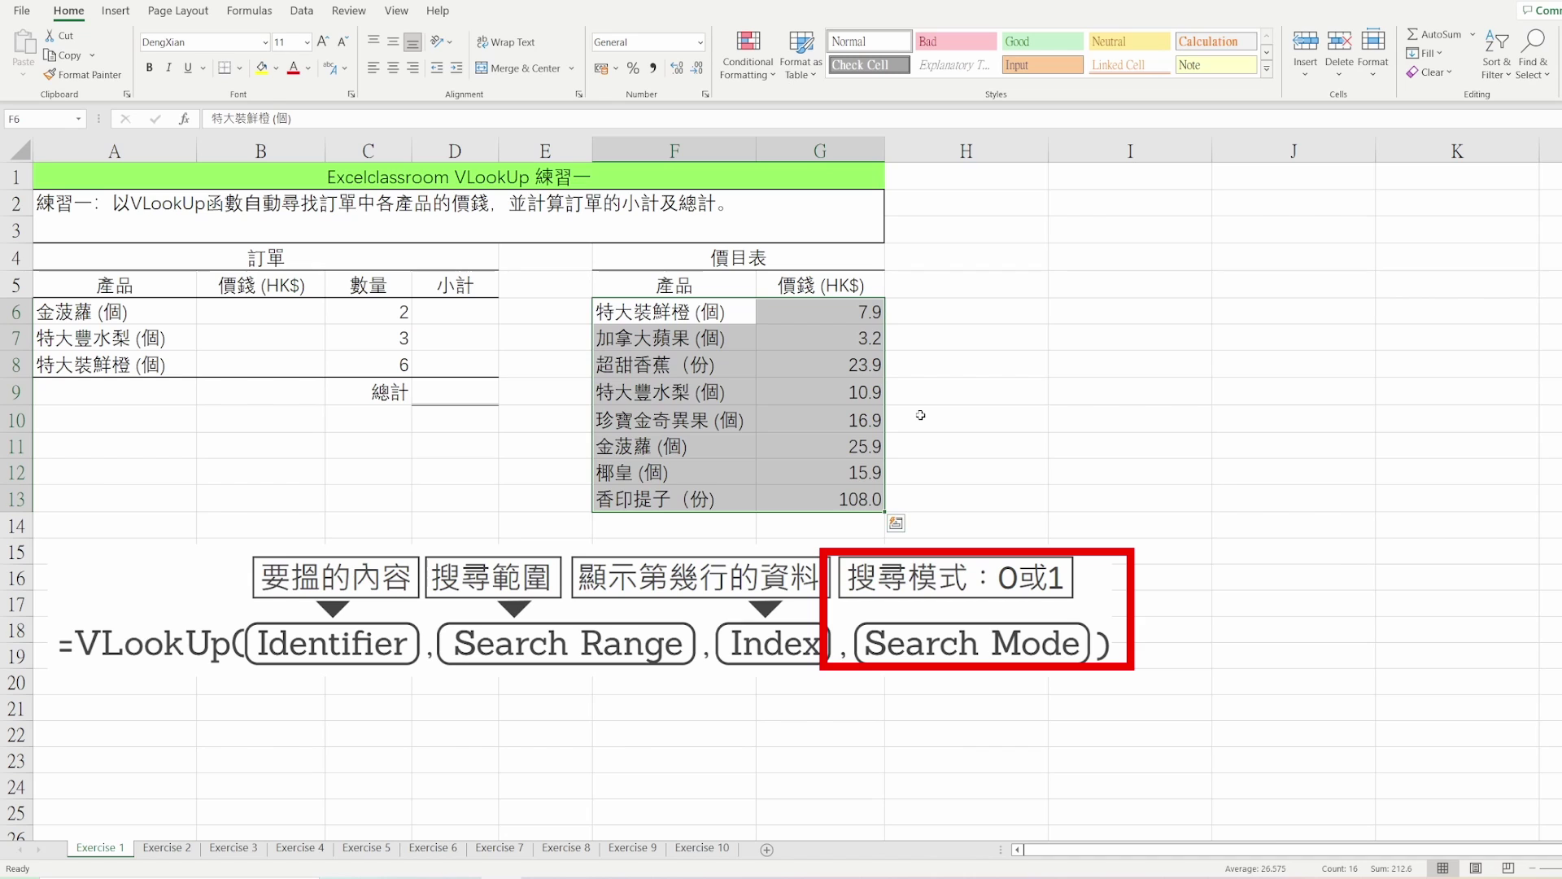
# - Start a VLOOKUP formula in price cell B6 with product cell A6 as the lookup value
pyautogui.click(155, 314)
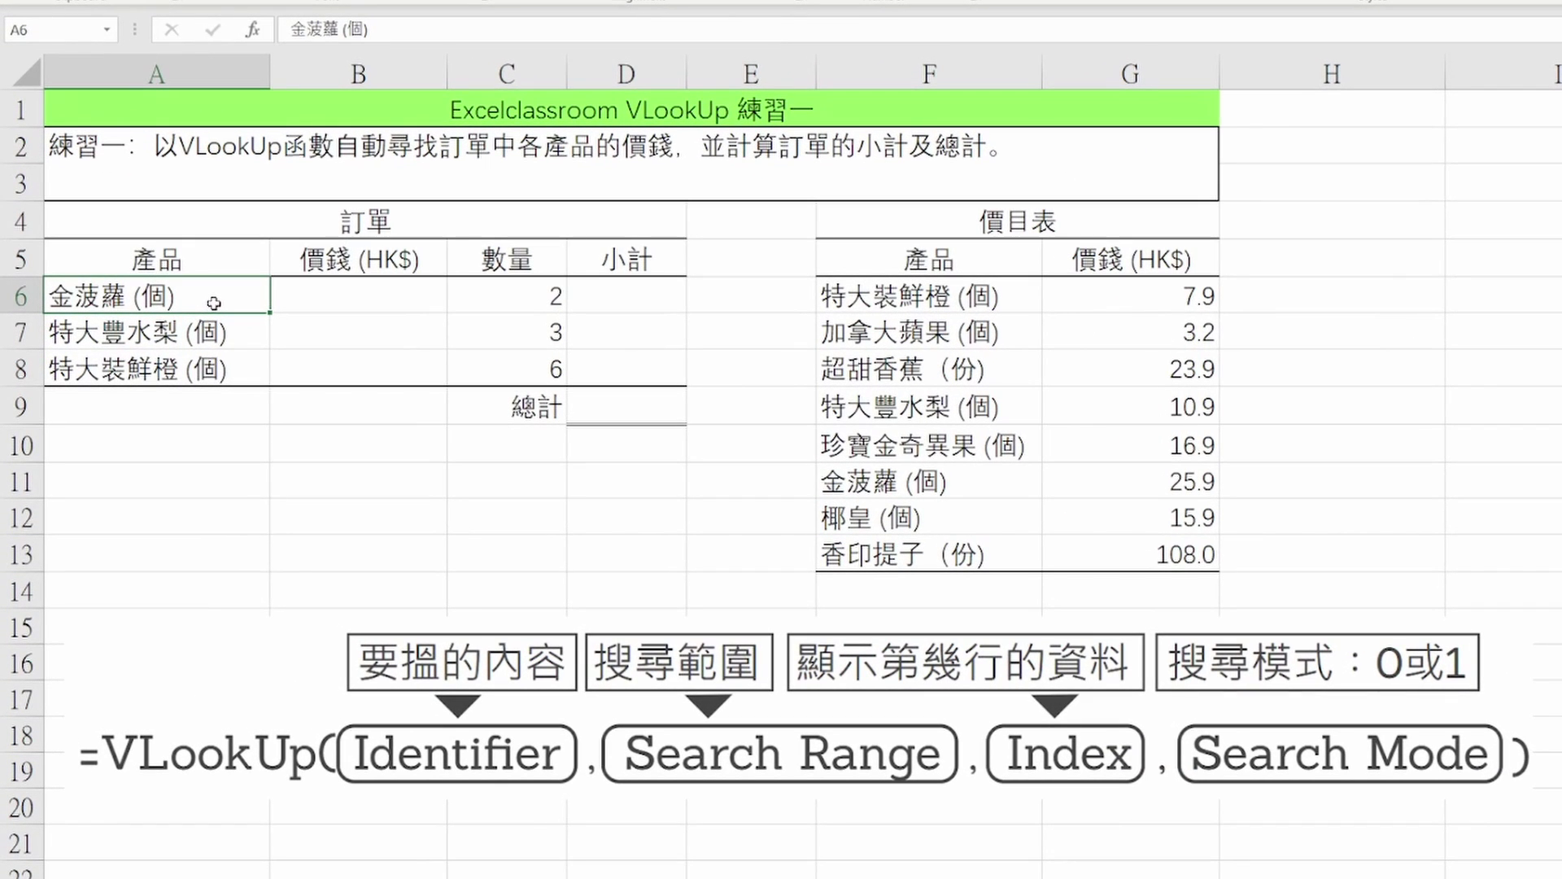
pyautogui.press('Tab')
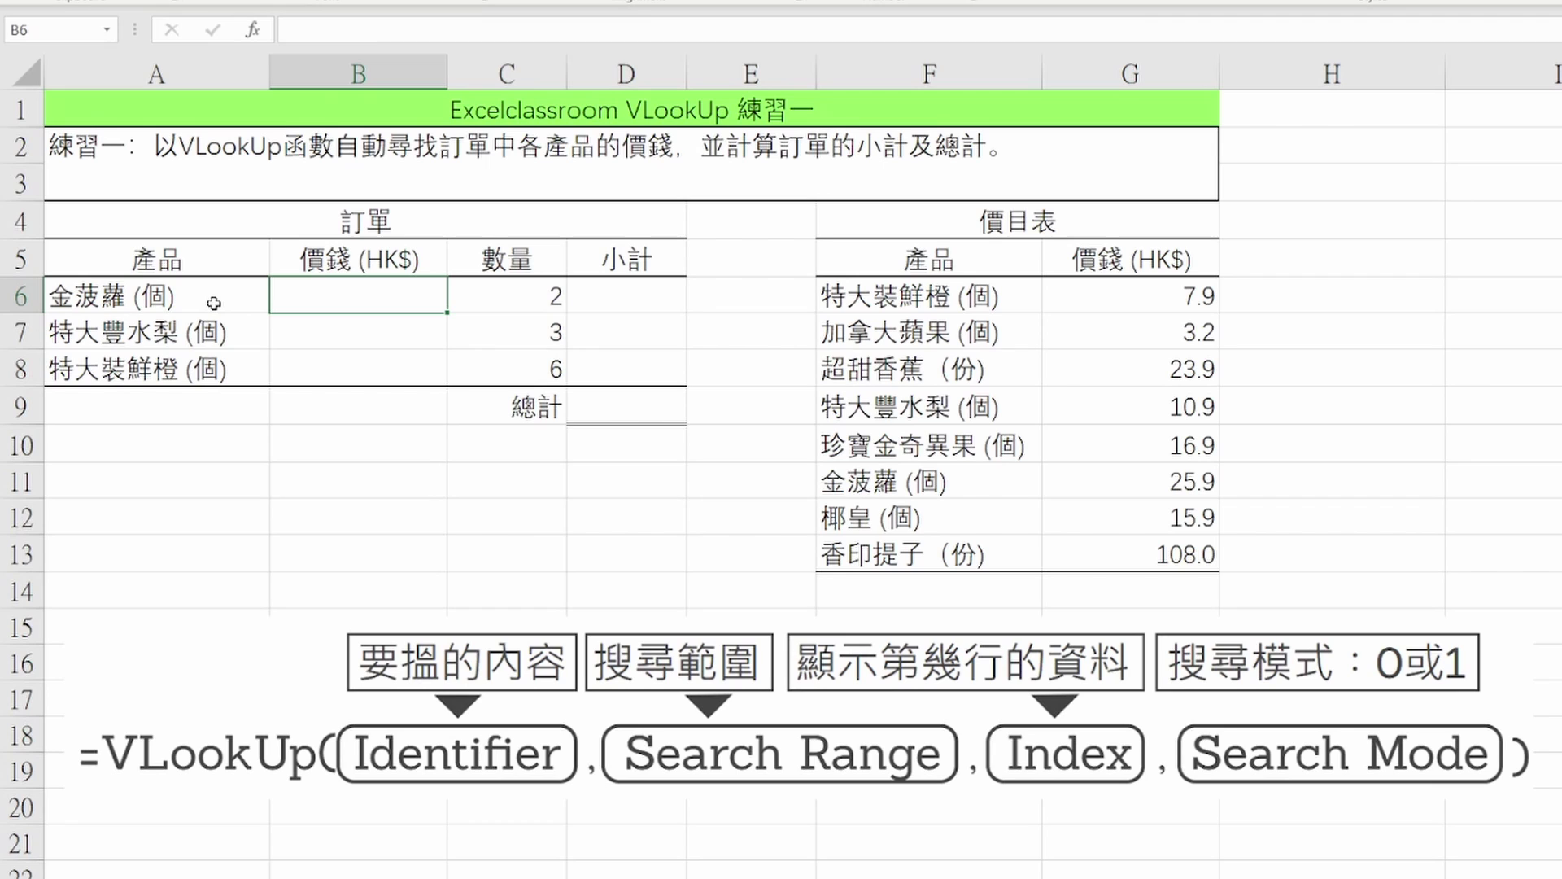
pyautogui.write('=vloo')
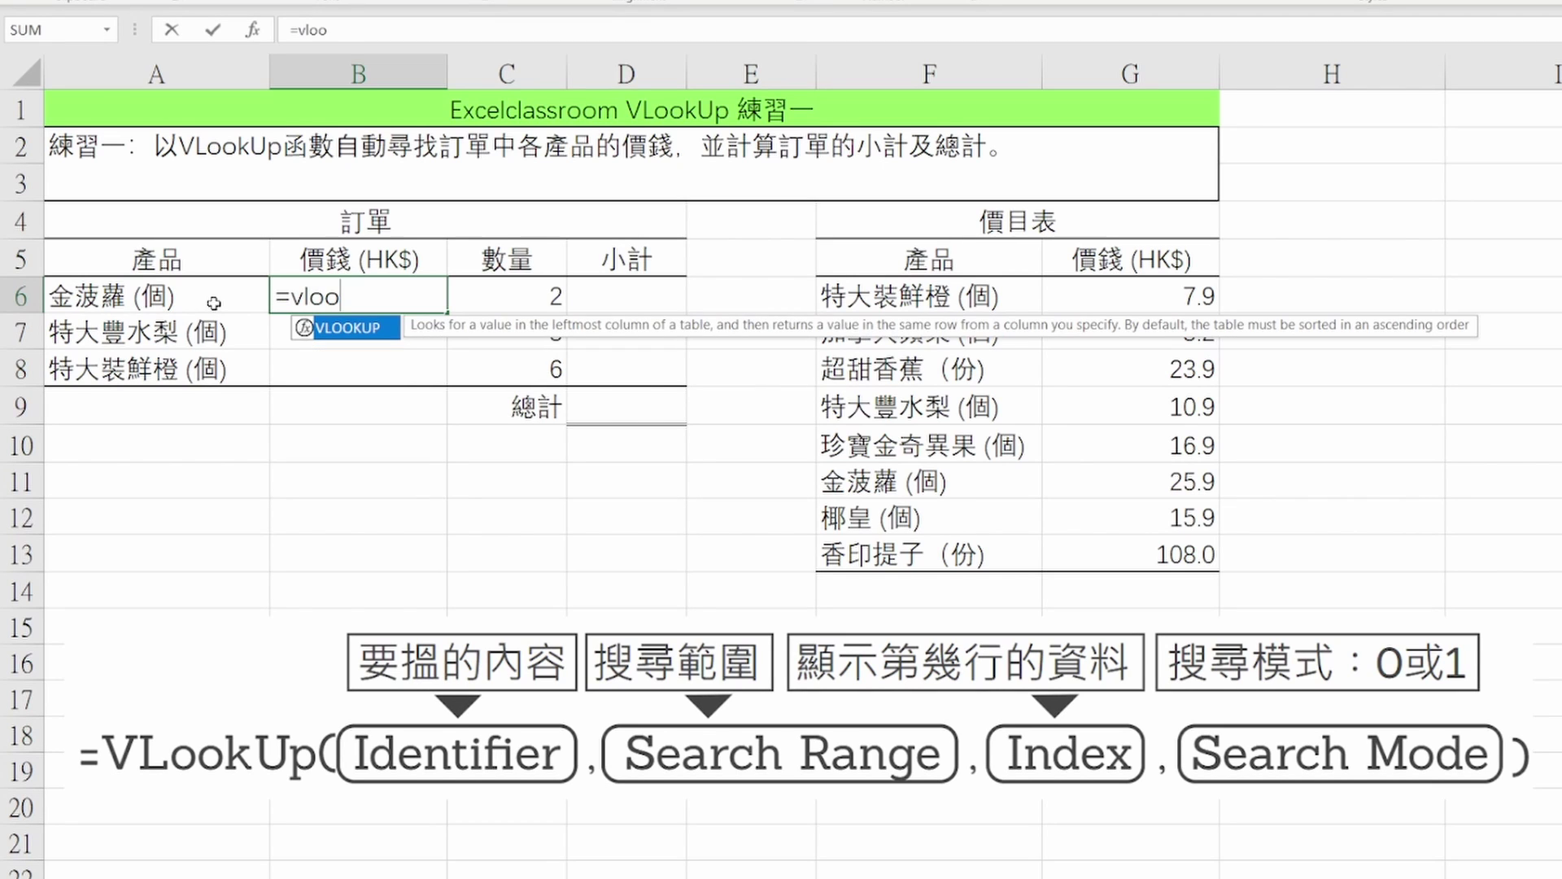
pyautogui.write('kup(')
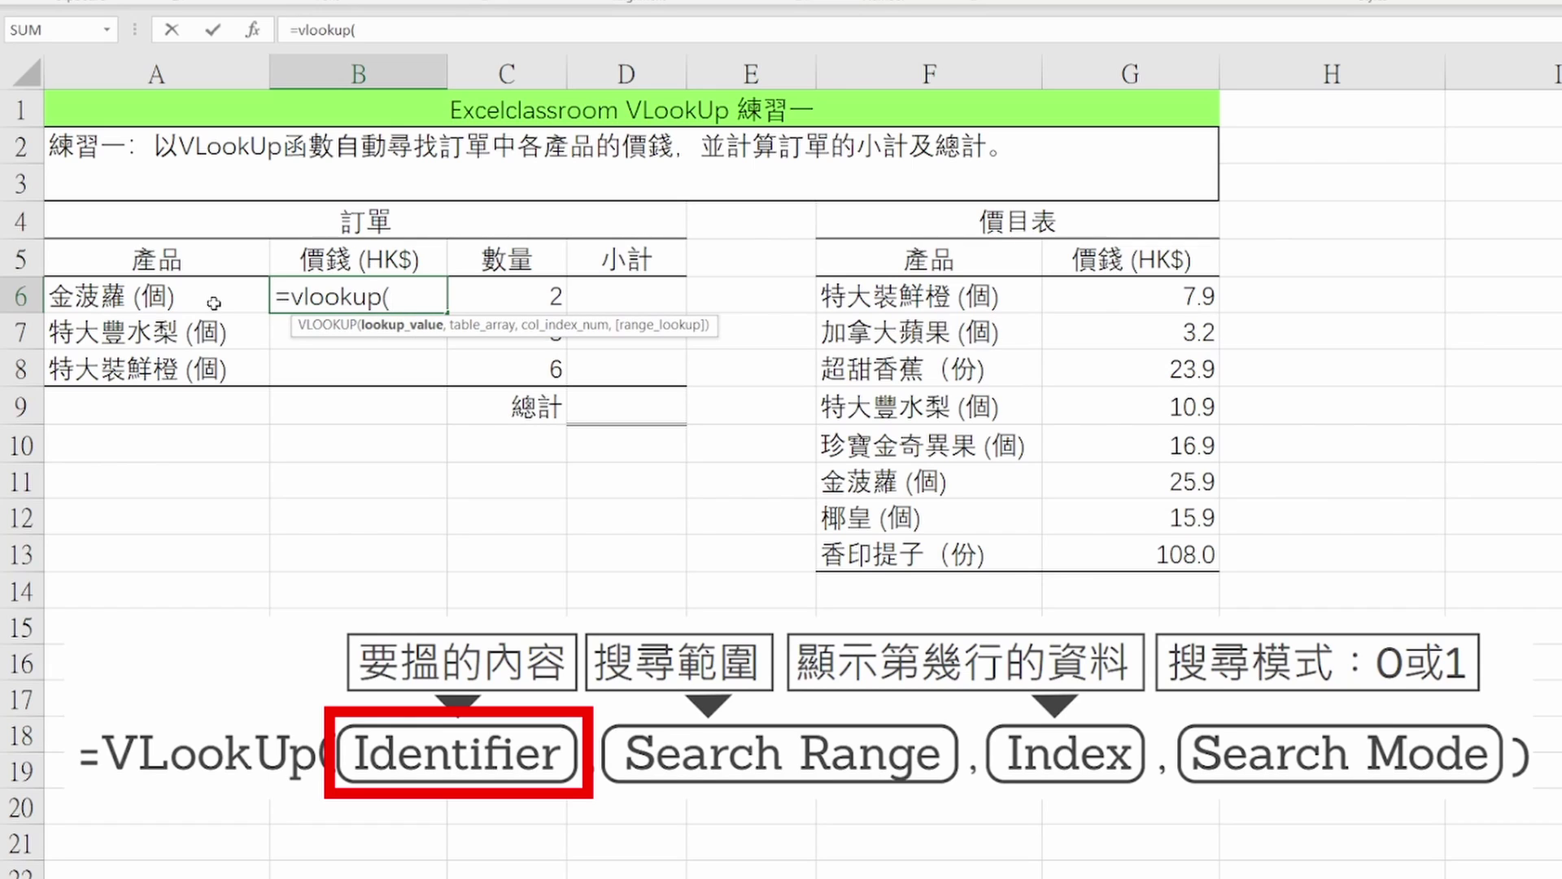
pyautogui.click(214, 302)
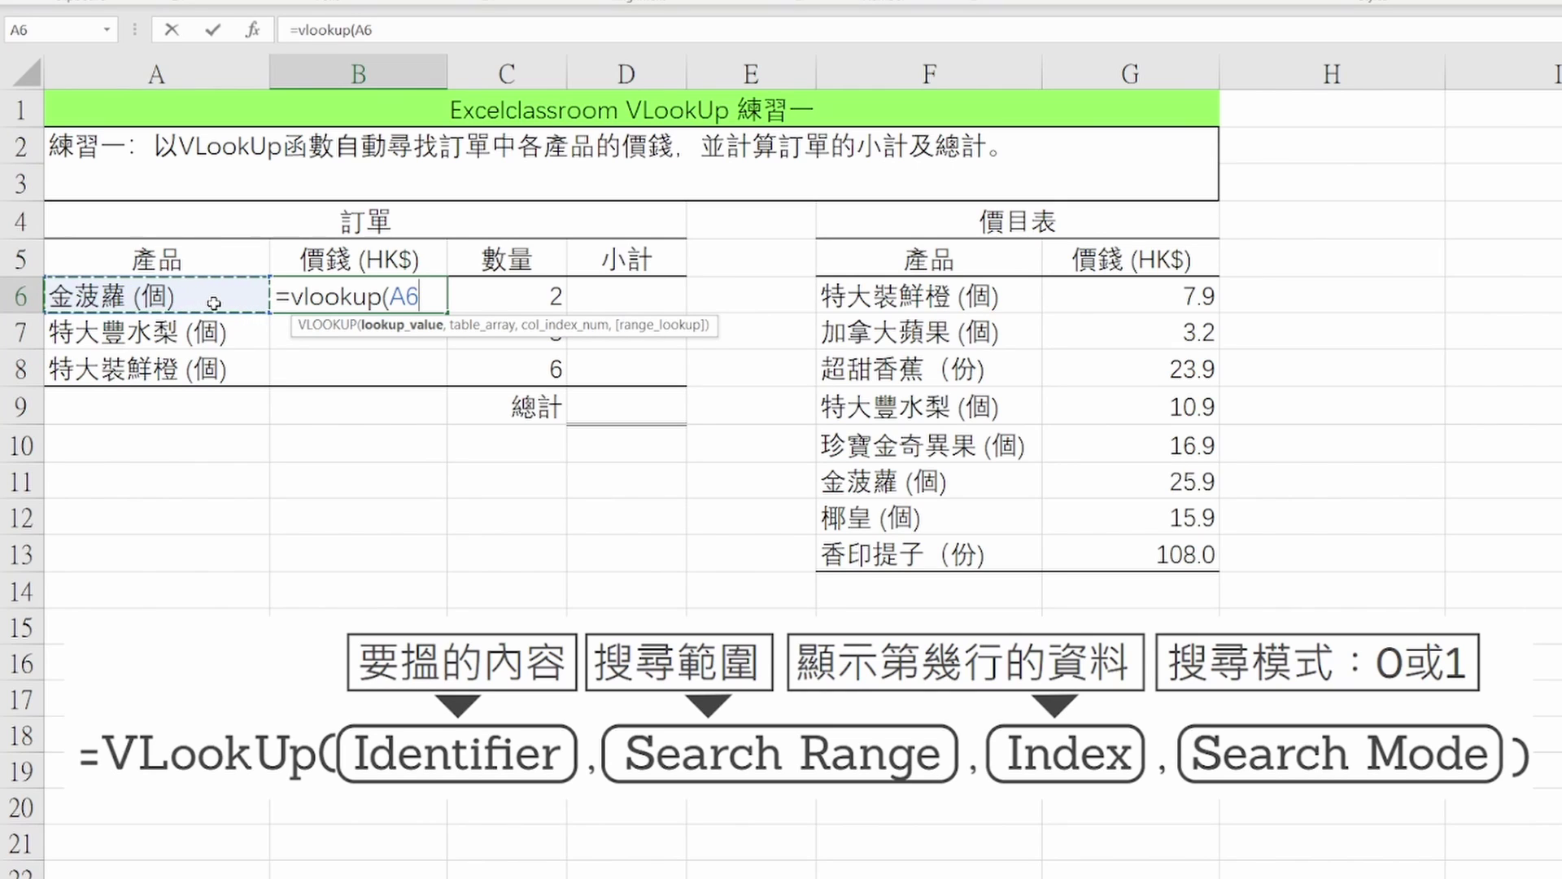
pyautogui.write(',')
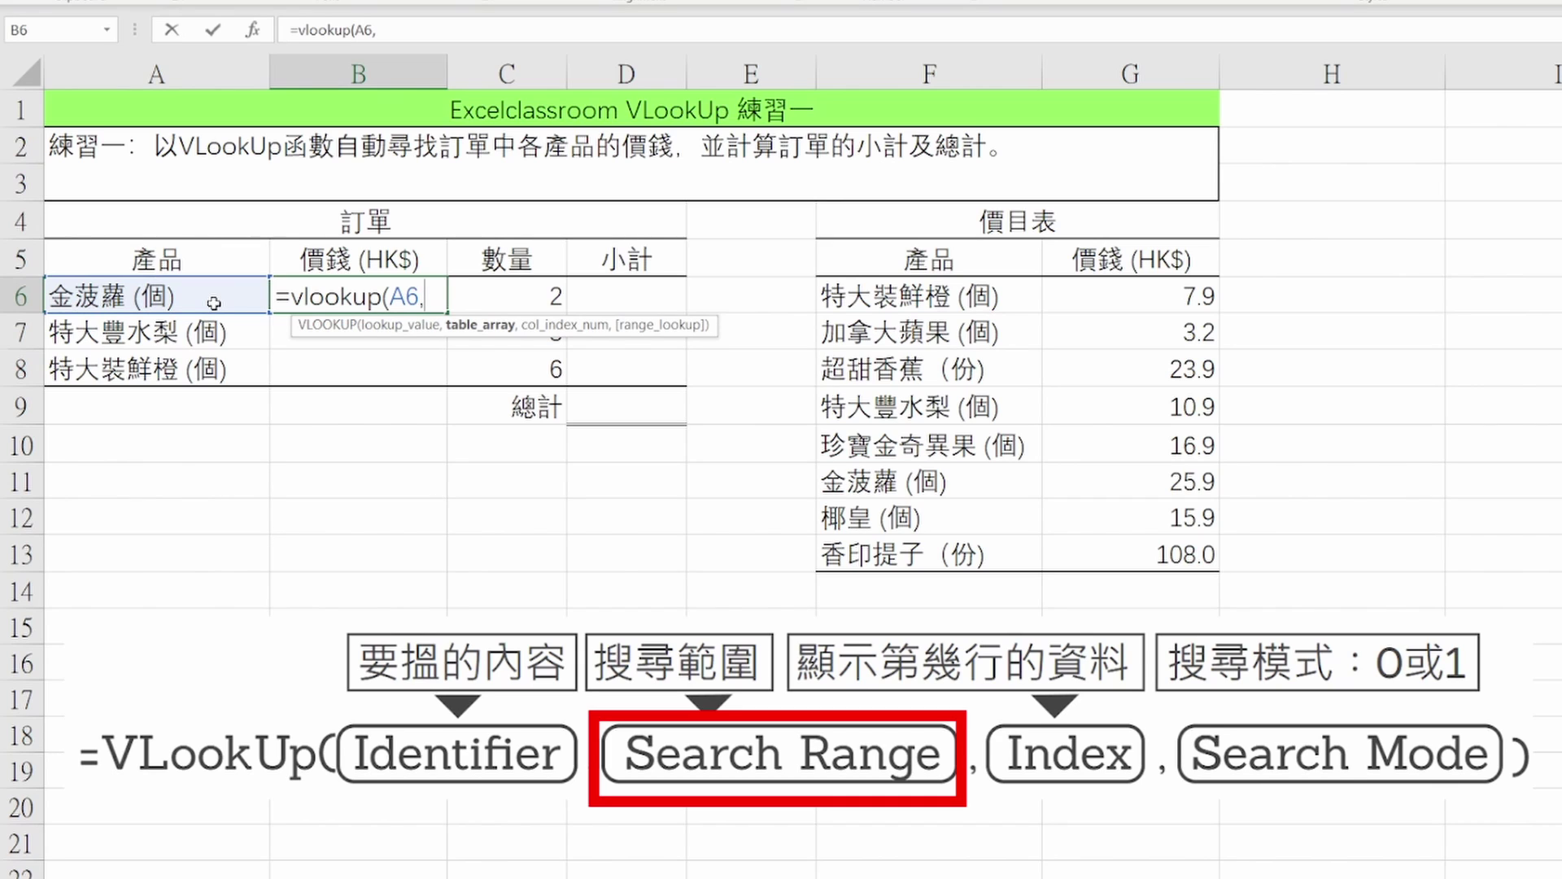
# - Set the B6 formula's table array to the price list F6:G13, locked as the absolute range $F$6:$G$13
pyautogui.press('Right')
pyautogui.press('Right')
pyautogui.press('Right')
pyautogui.press('Right')
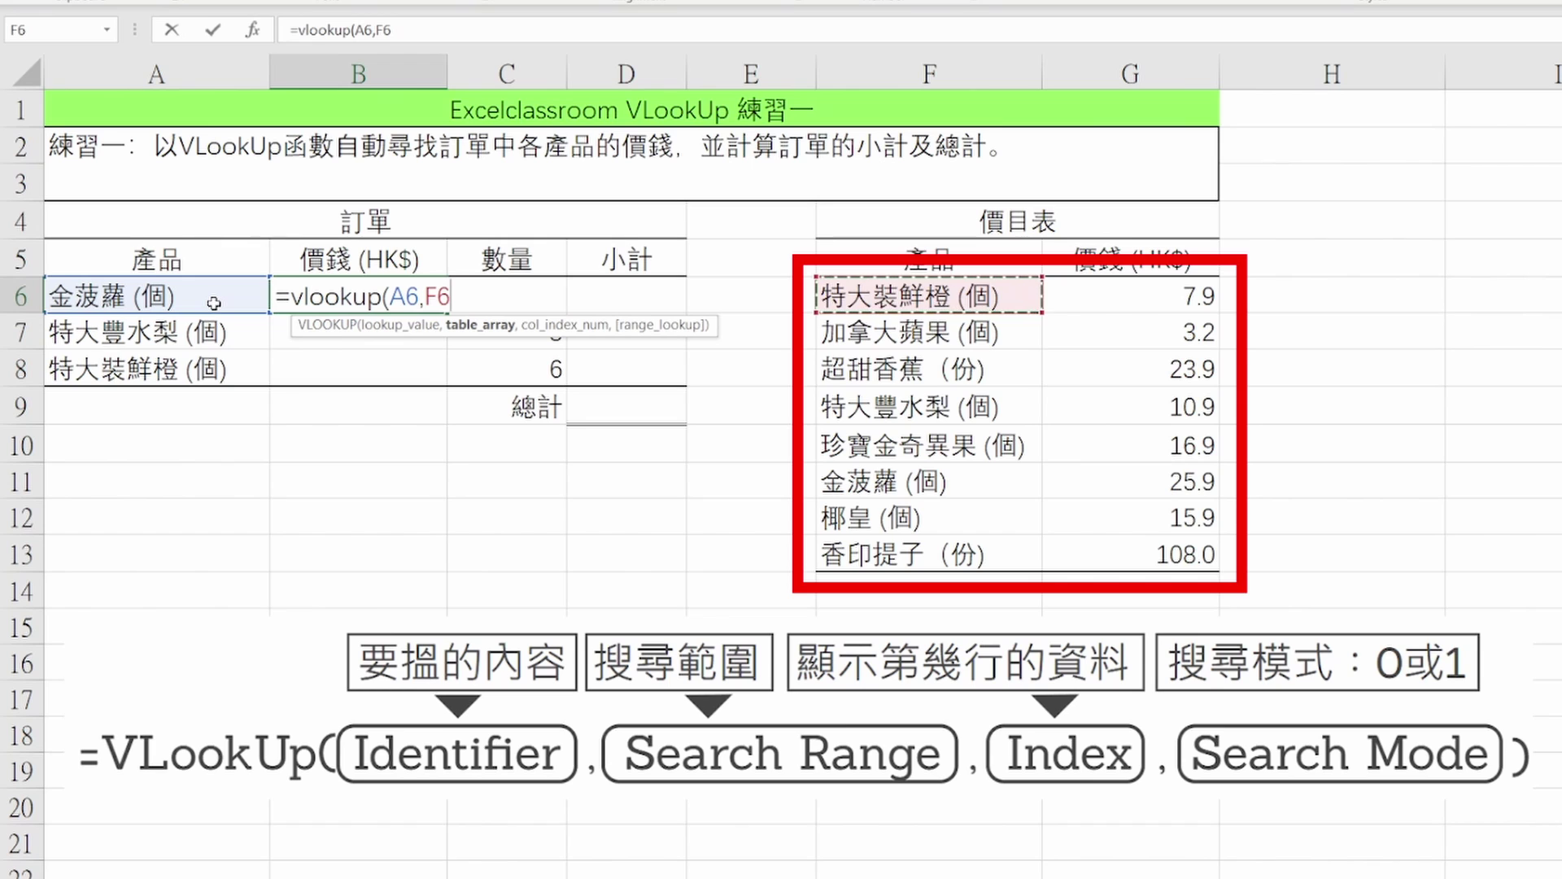
pyautogui.hotkey('ctrl', 'shift', 'Down')
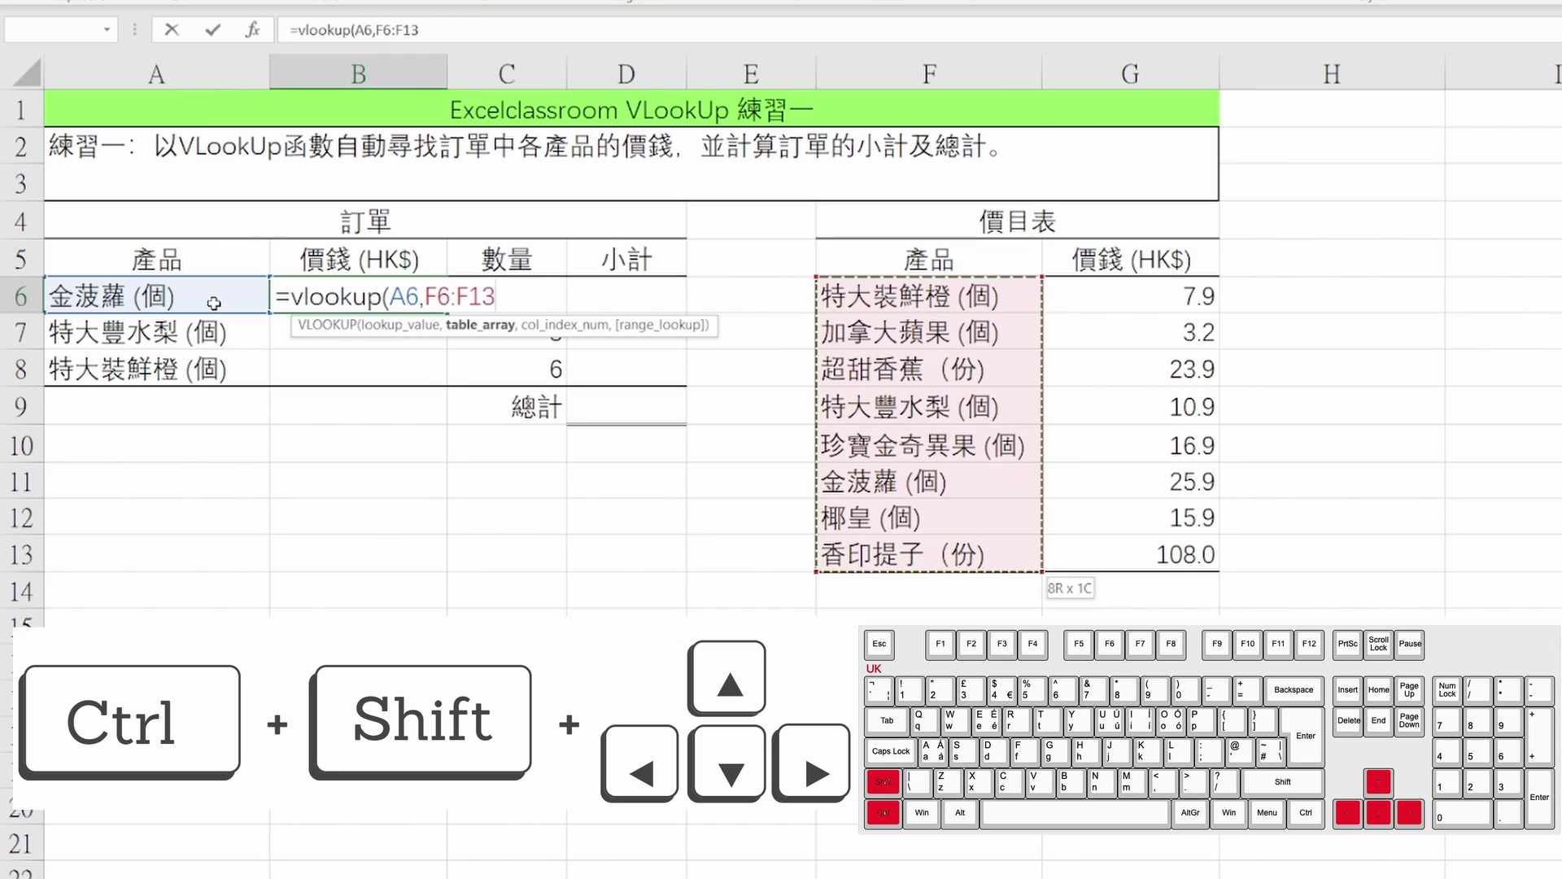
pyautogui.hotkey('ctrl', 'shift', 'Right')
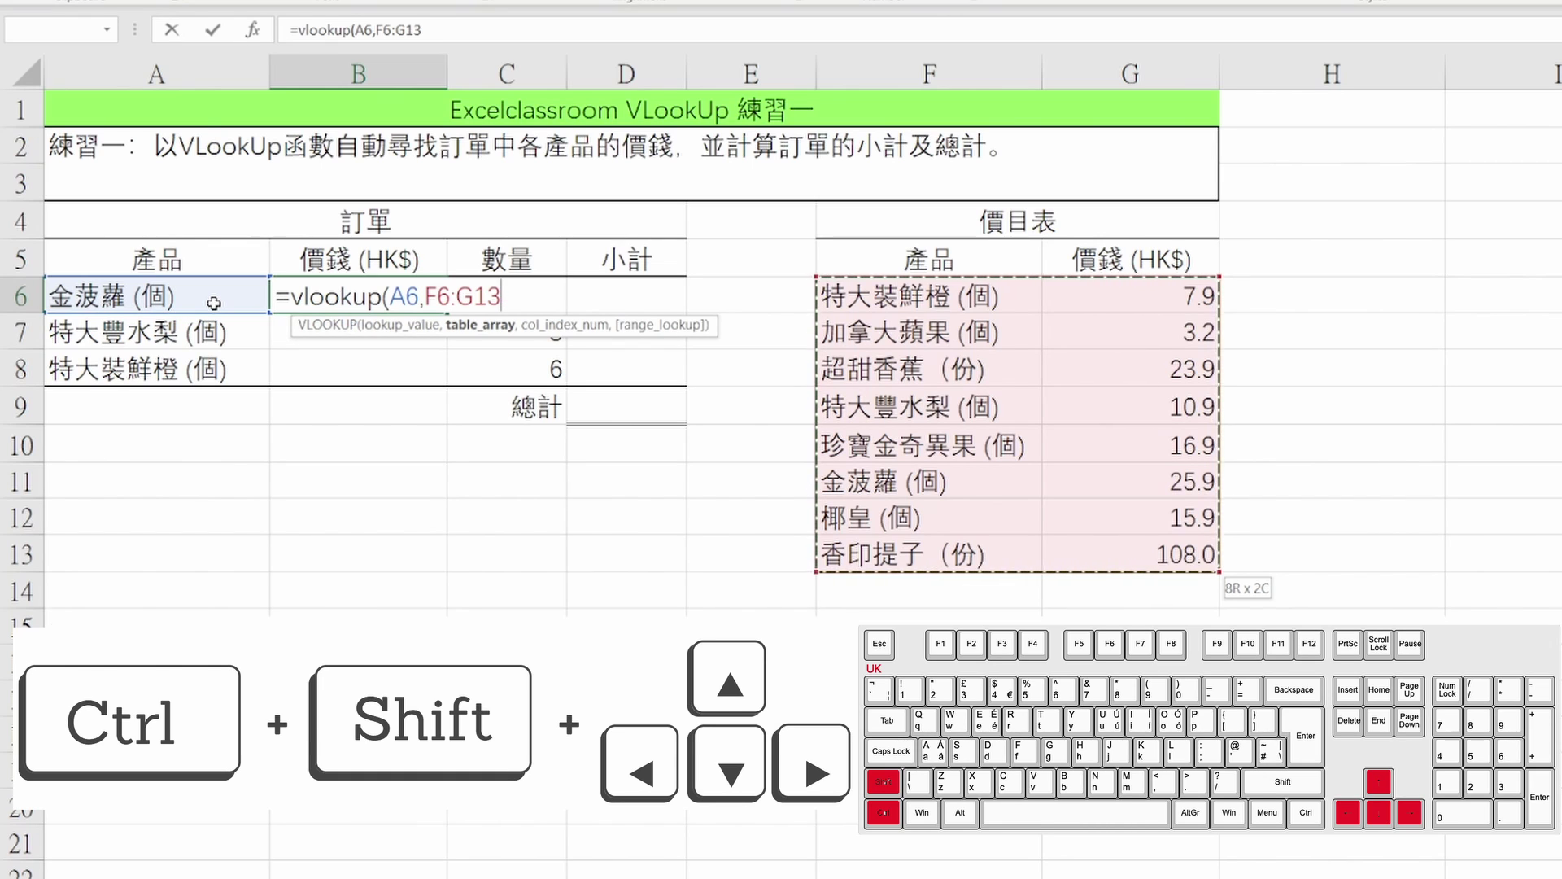
pyautogui.press('F4')
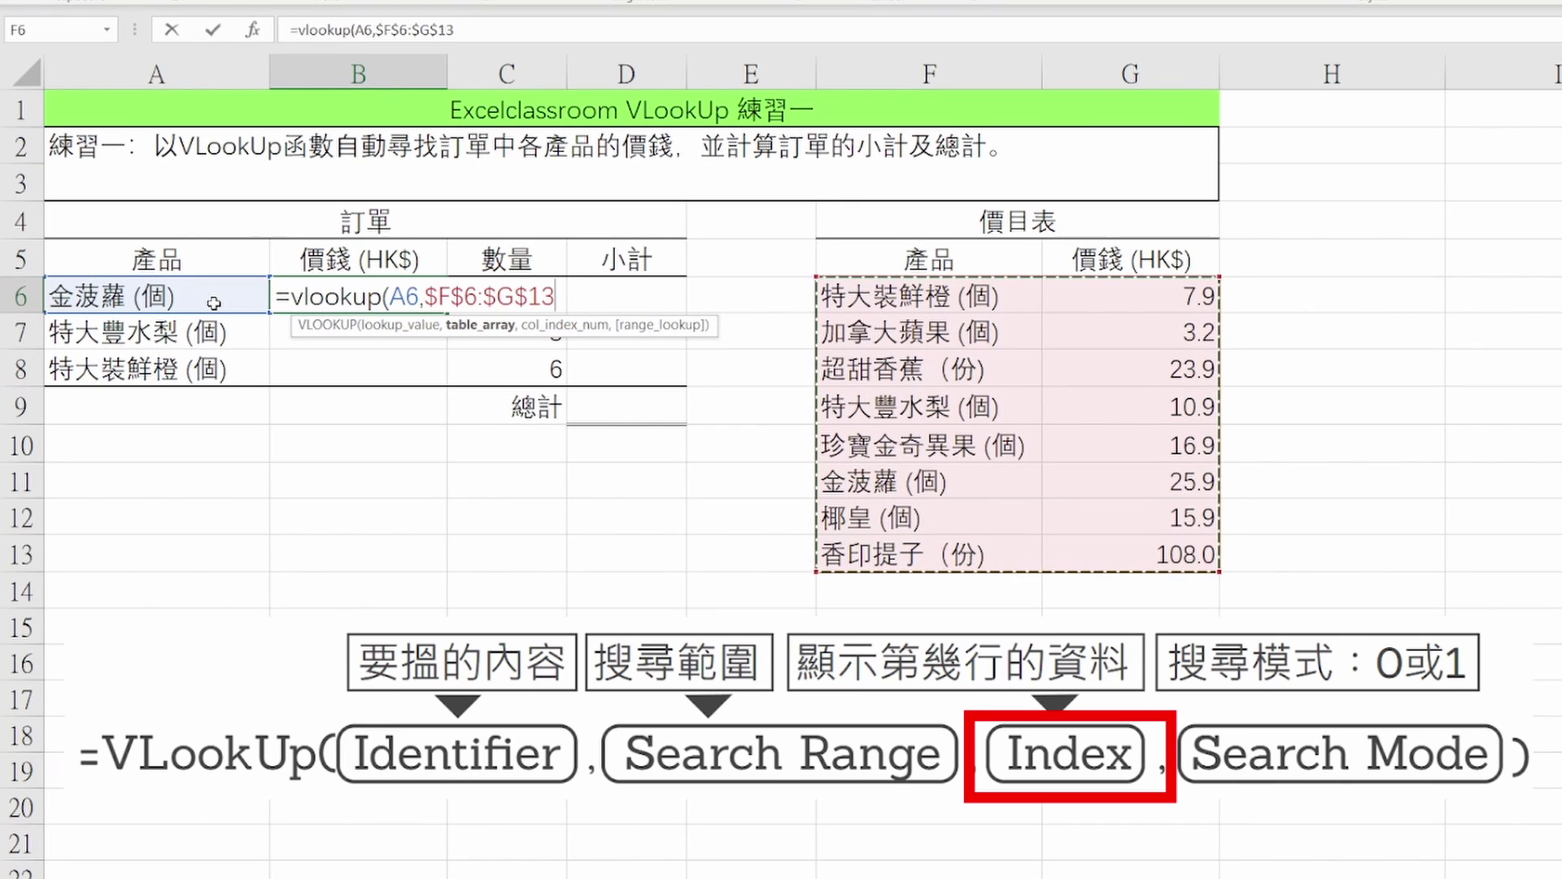
# - Complete the B6 VLOOKUP formula with column index 2 and search mode 0
pyautogui.write(',2')
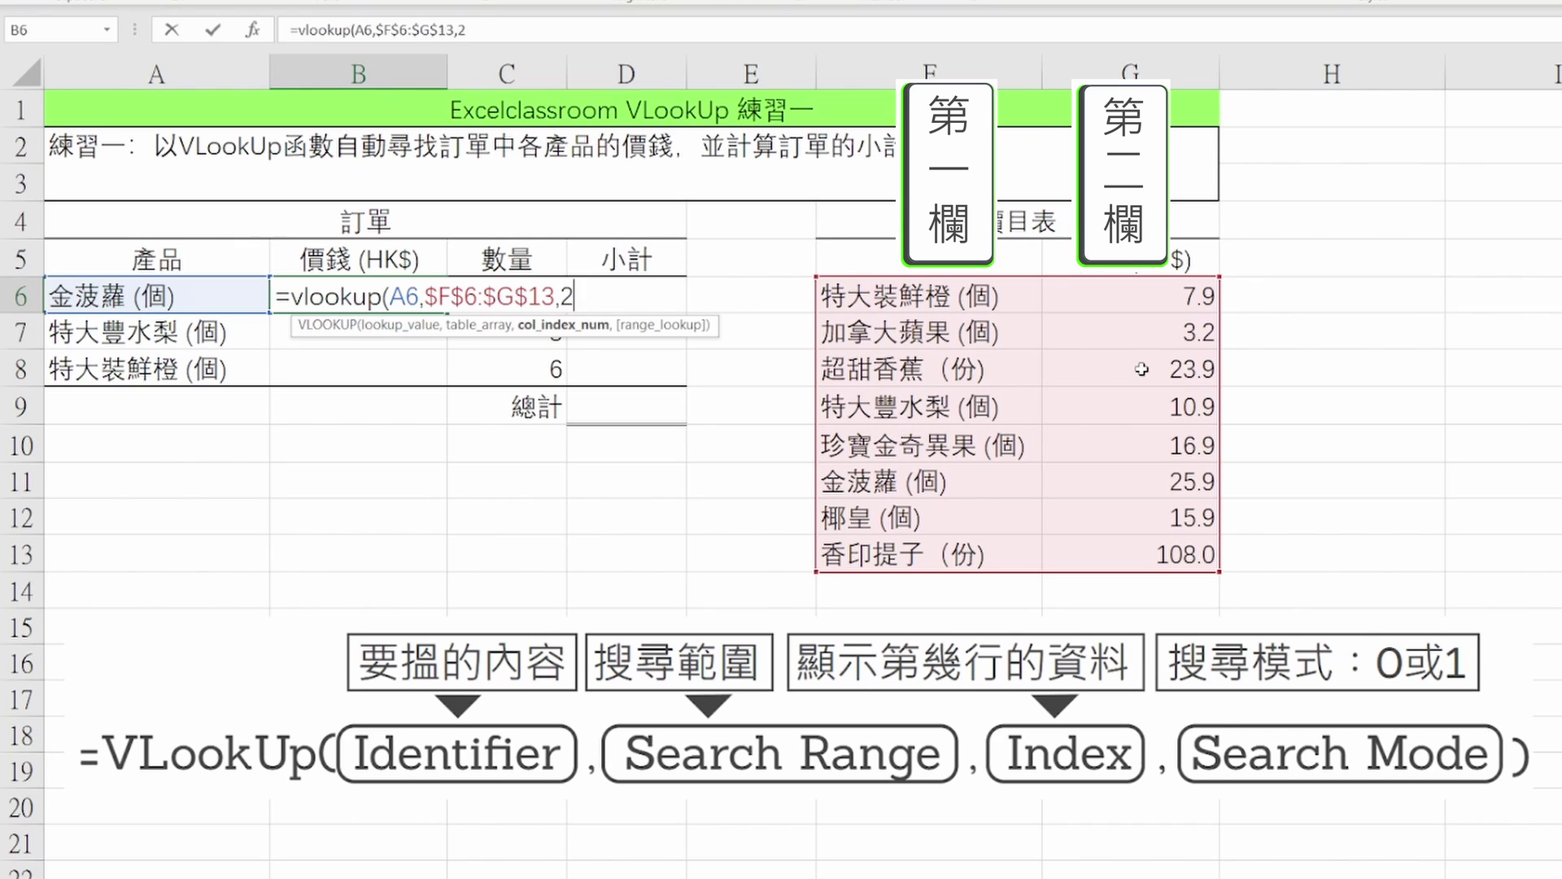
pyautogui.write(',')
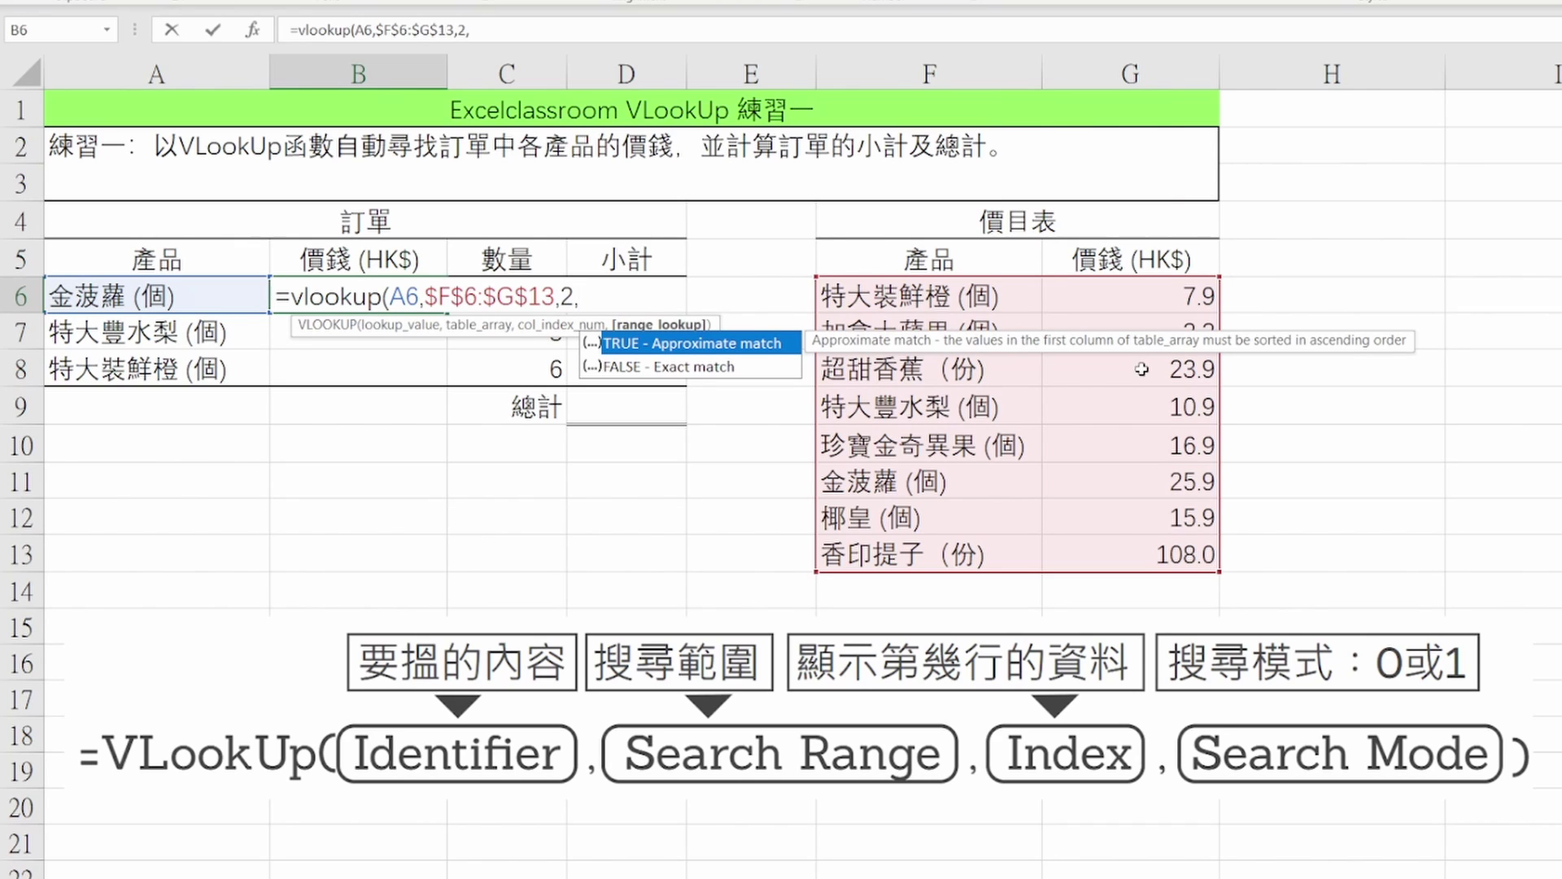
pyautogui.write('0')
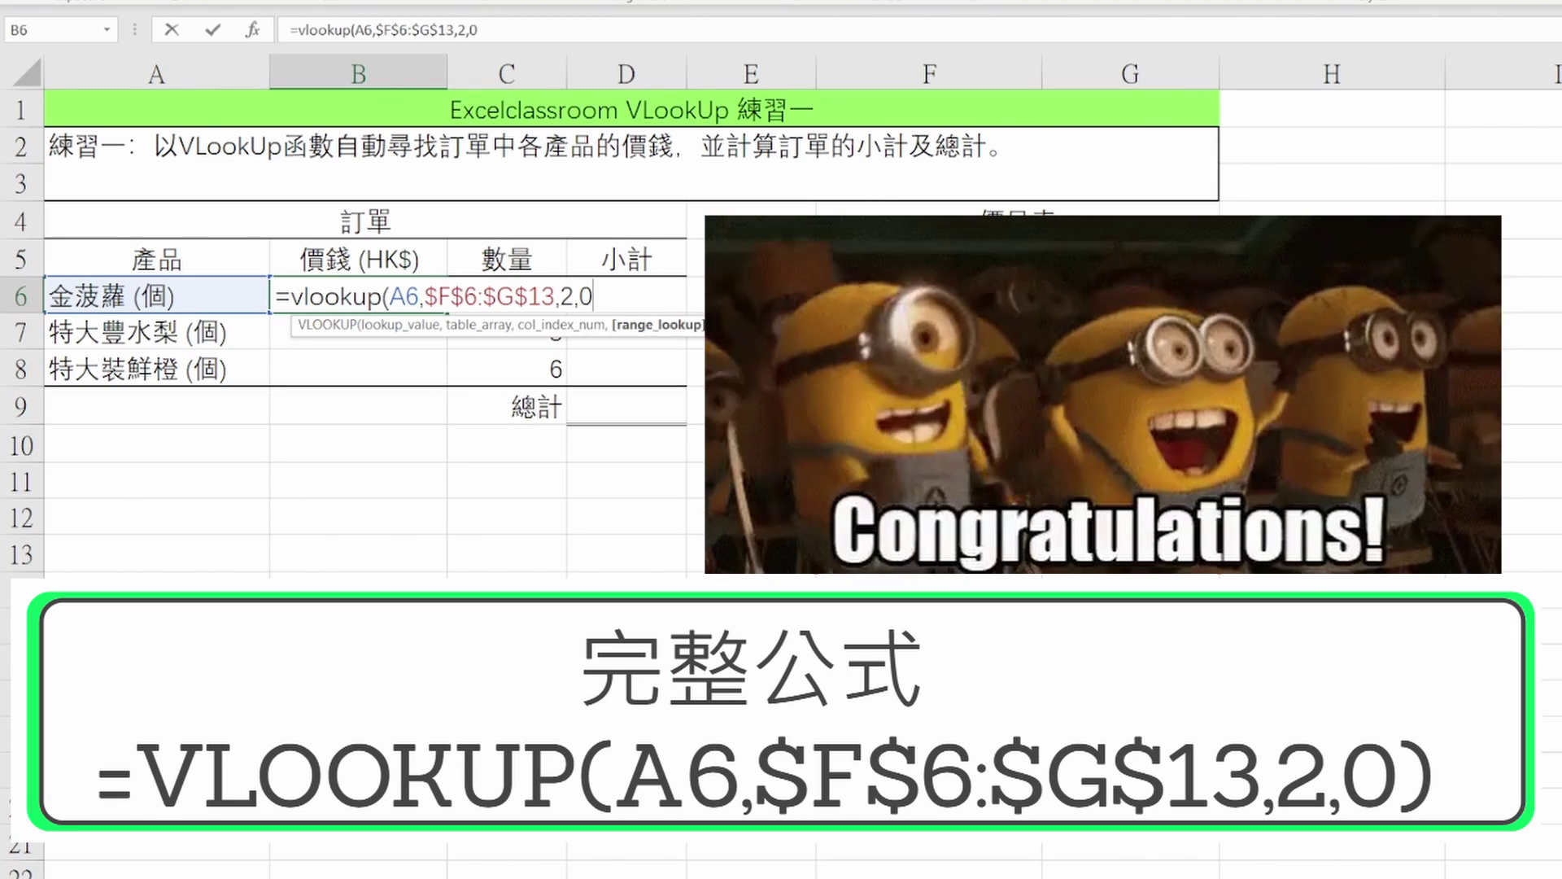
pyautogui.write(')')
pyautogui.press('Return')
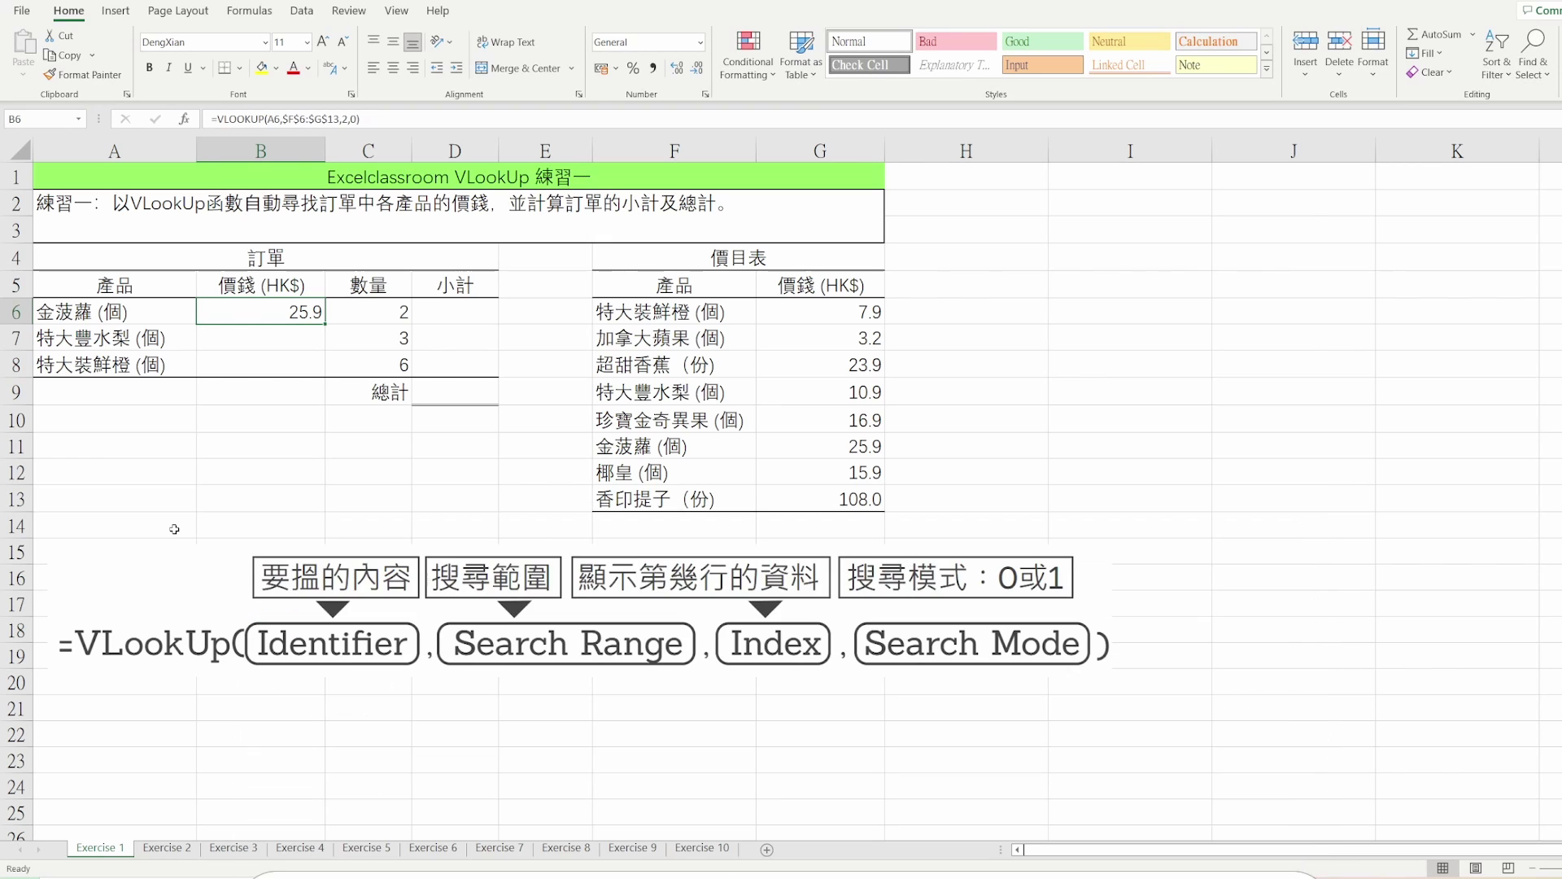
# - Copy the B6 lookup formula into B7:B8 as formulas only, and undo the paste
pyautogui.hotkey('ctrl', 'c')
pyautogui.press('Down')
pyautogui.hotkey('shift', 'Down')
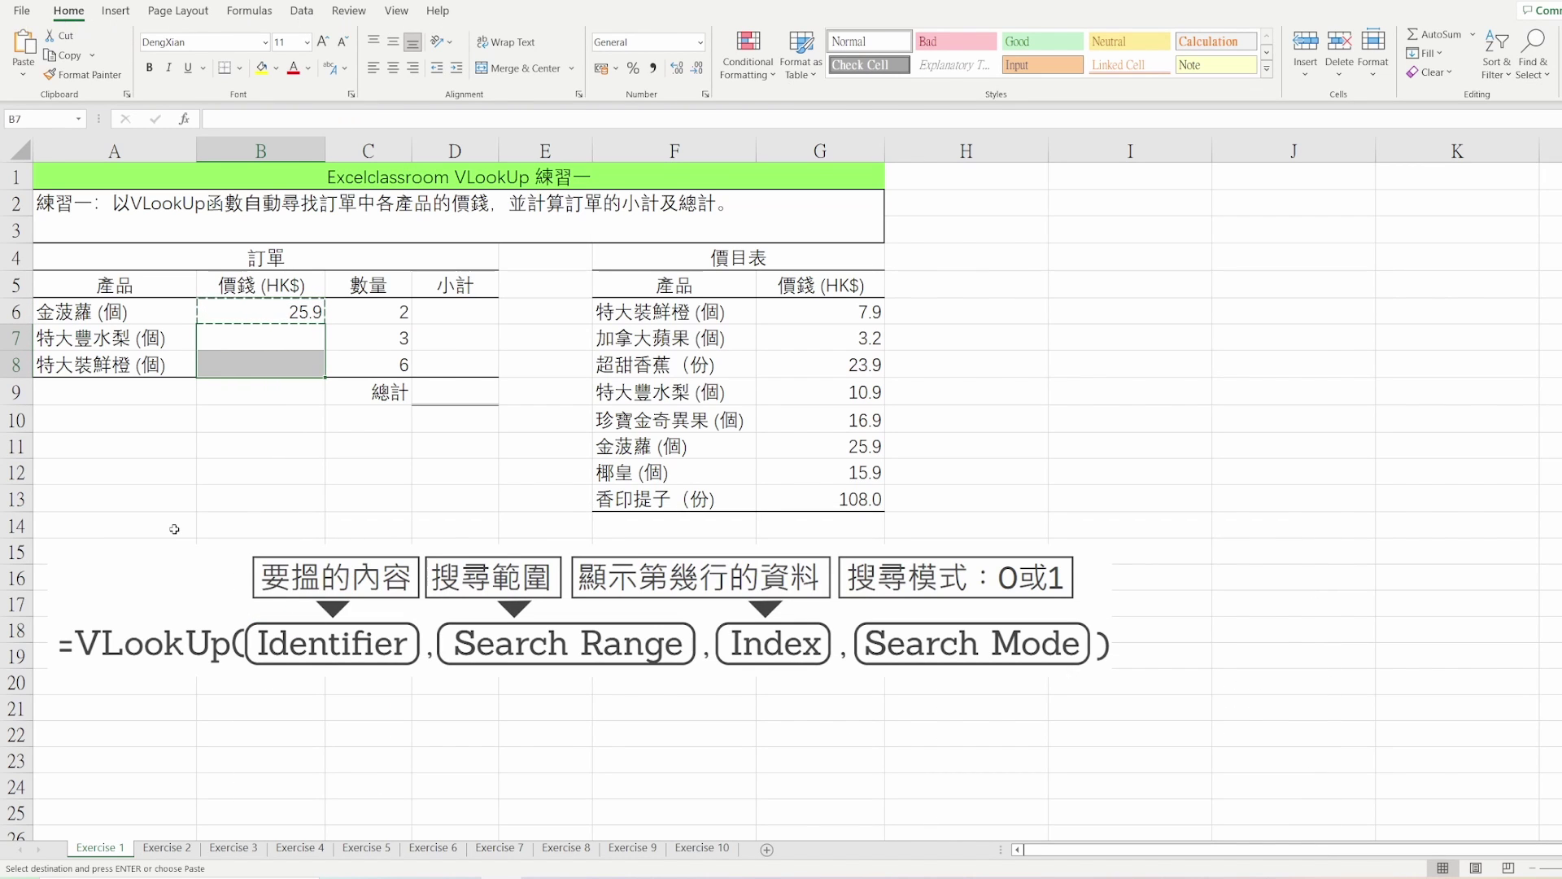
pyautogui.hotkey('alt', 'e')
pyautogui.press('s')
pyautogui.press('f')
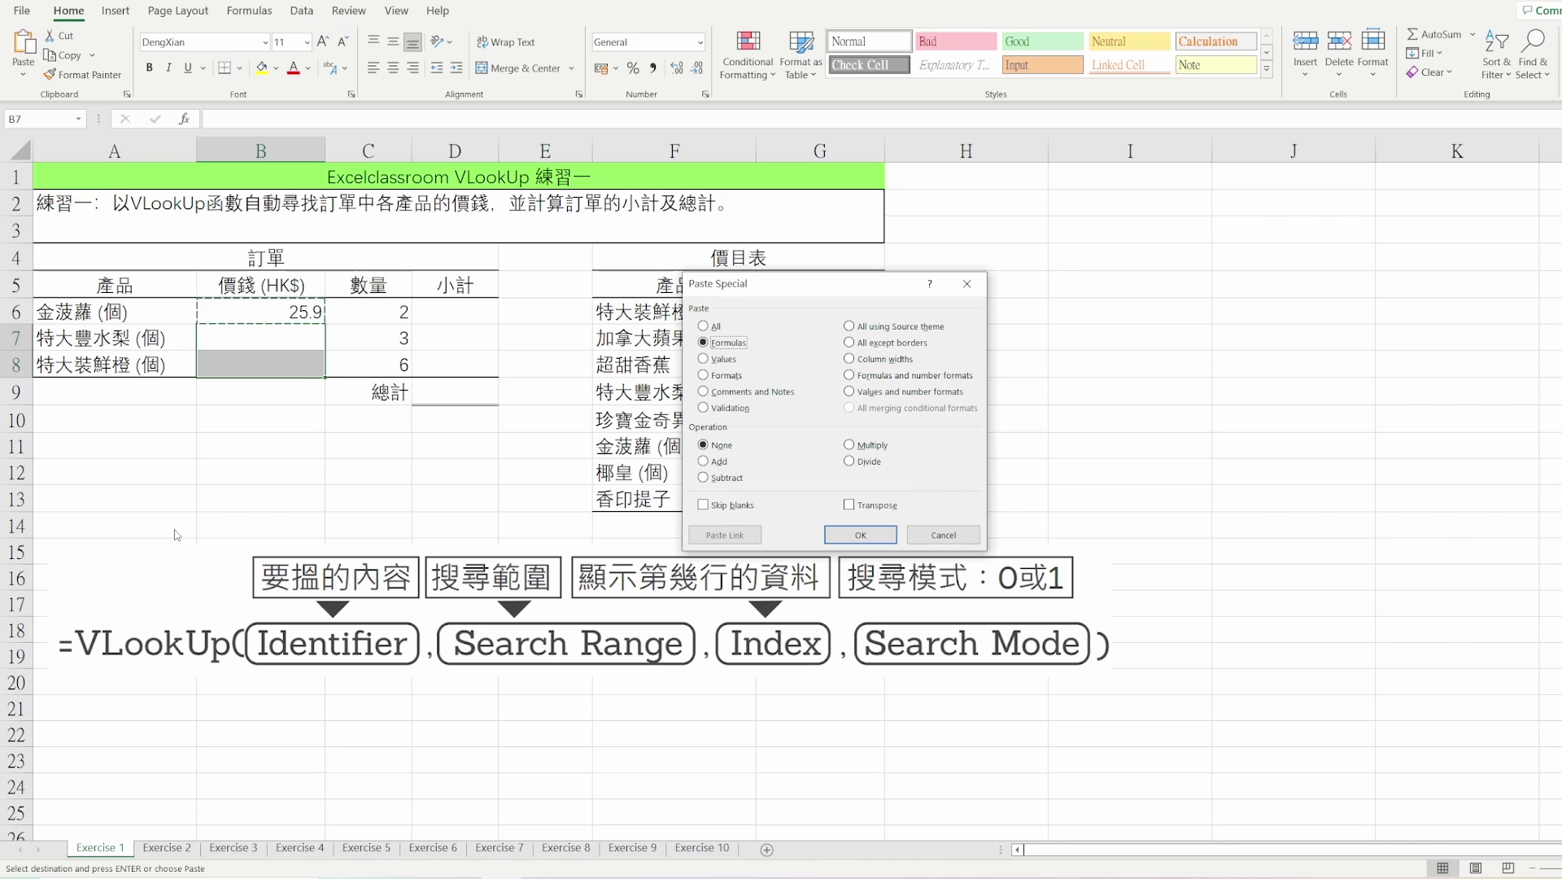
pyautogui.press('Return')
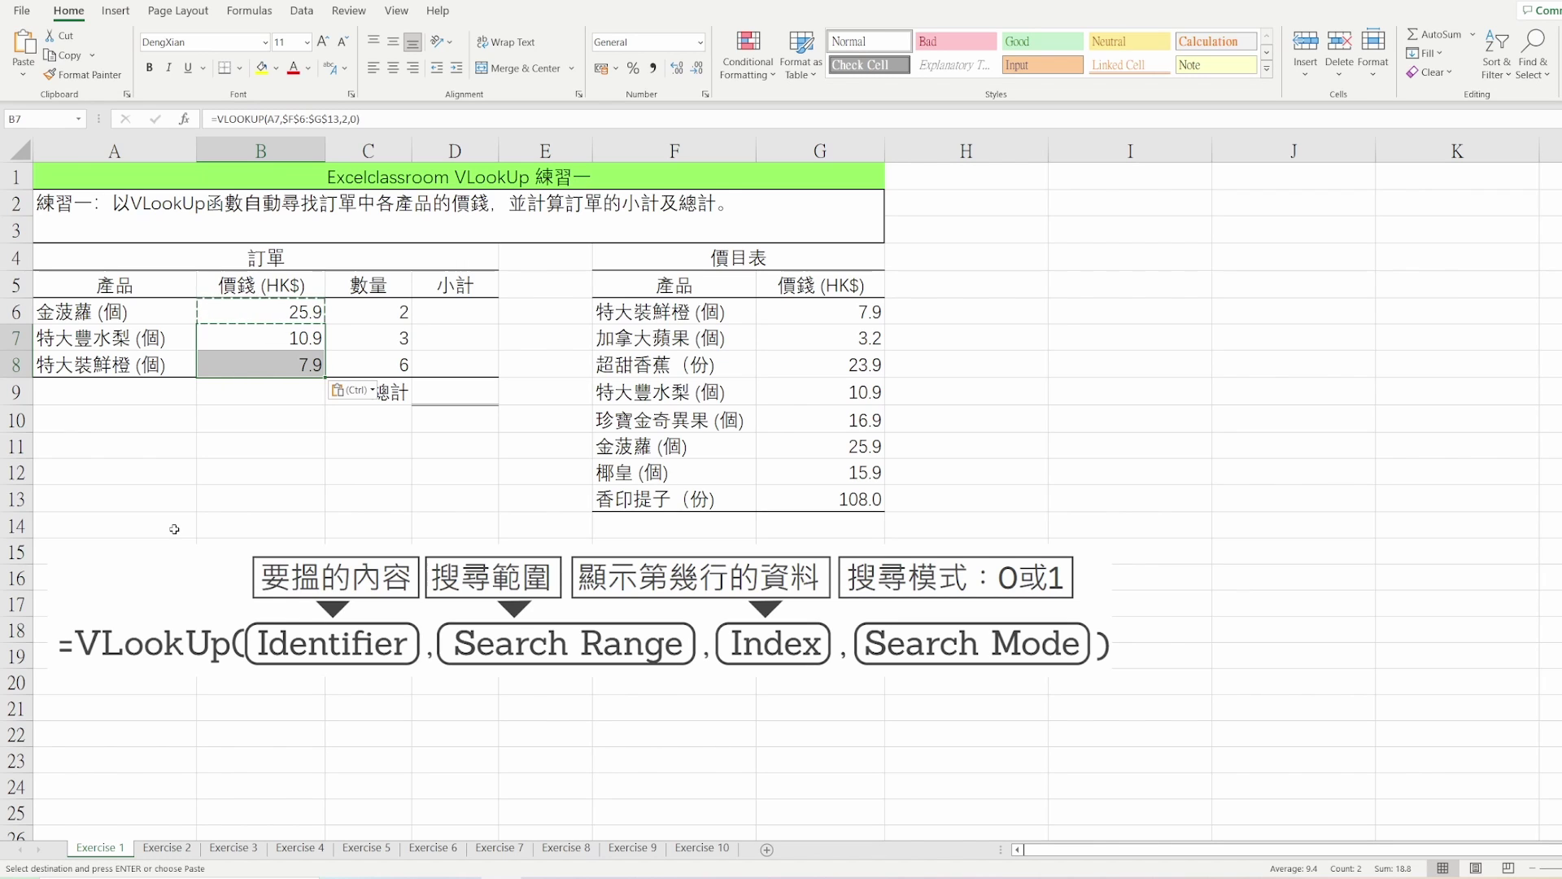
pyautogui.hotkey('ctrl', 'z')
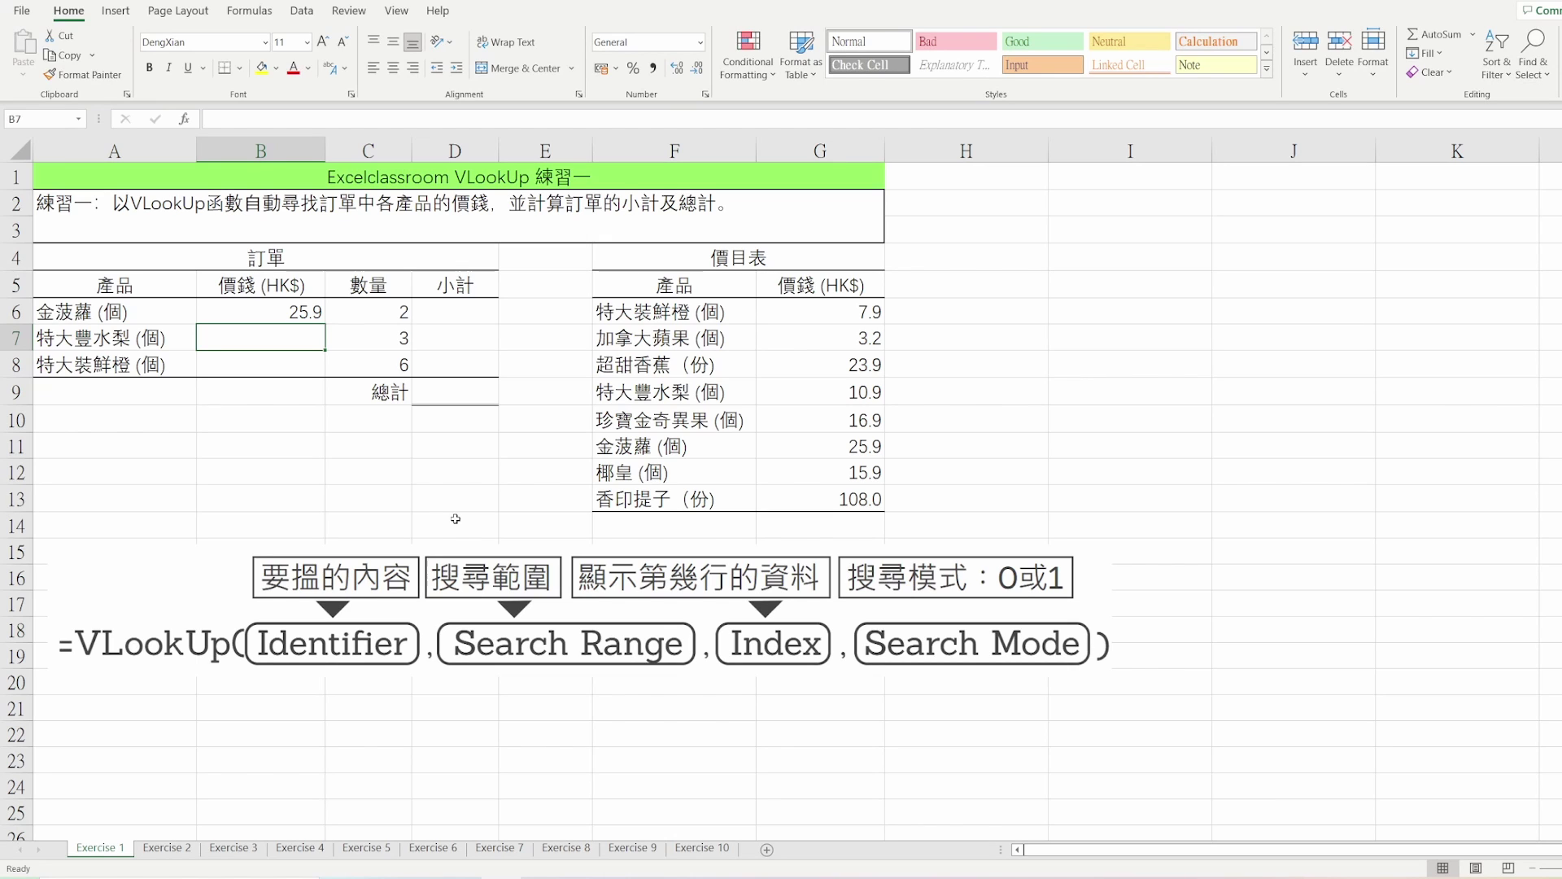
# - Start a VLOOKUP formula in price cell B7 with product cell A7 as the lookup value
pyautogui.write('=vloo')
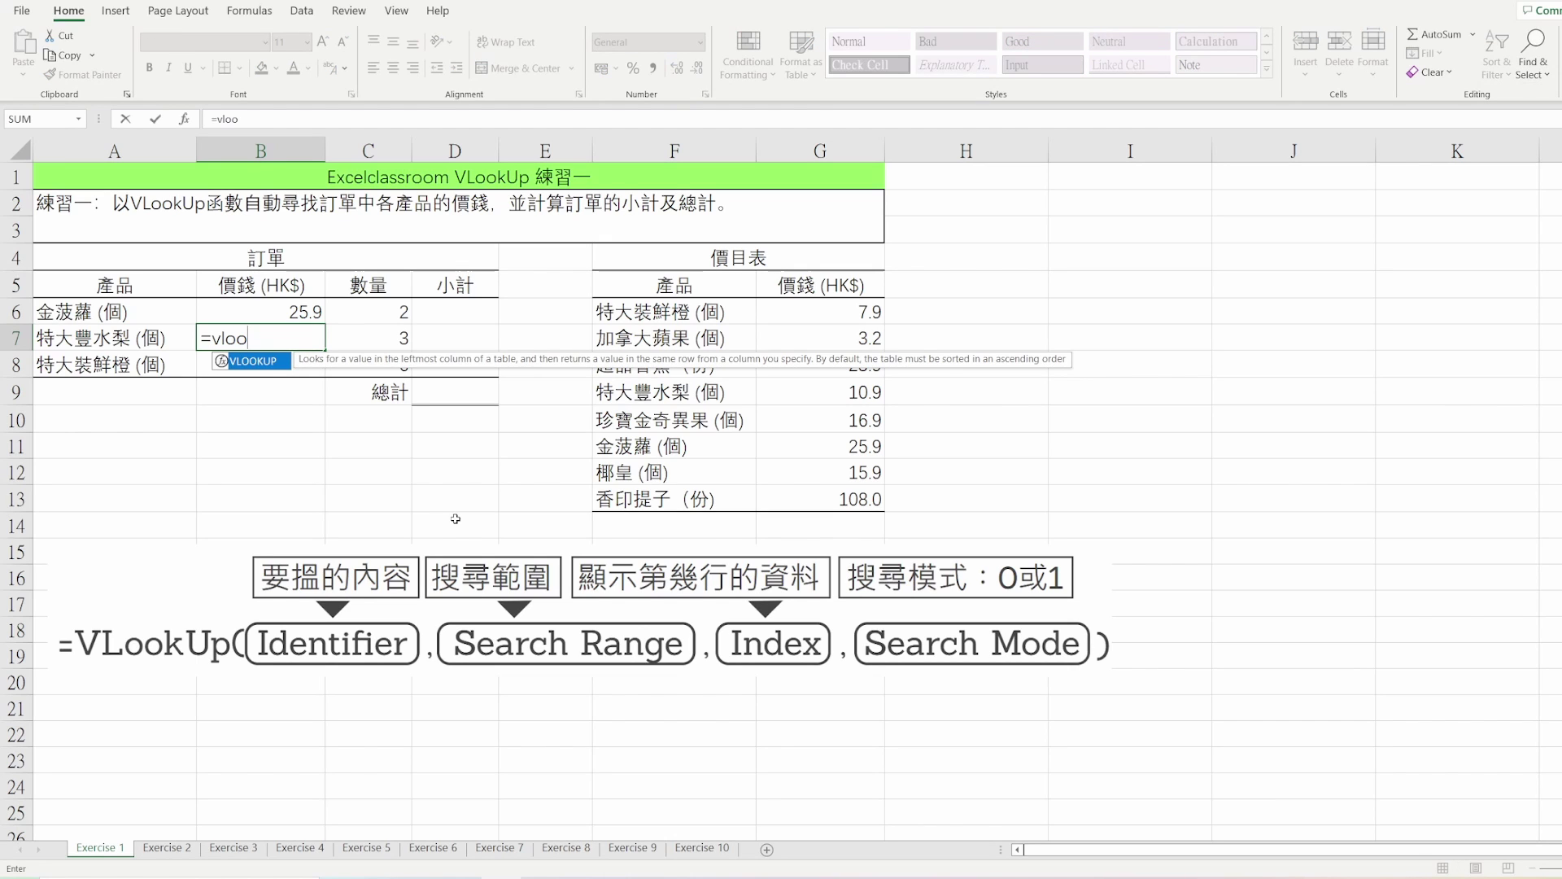
pyautogui.write('kup(')
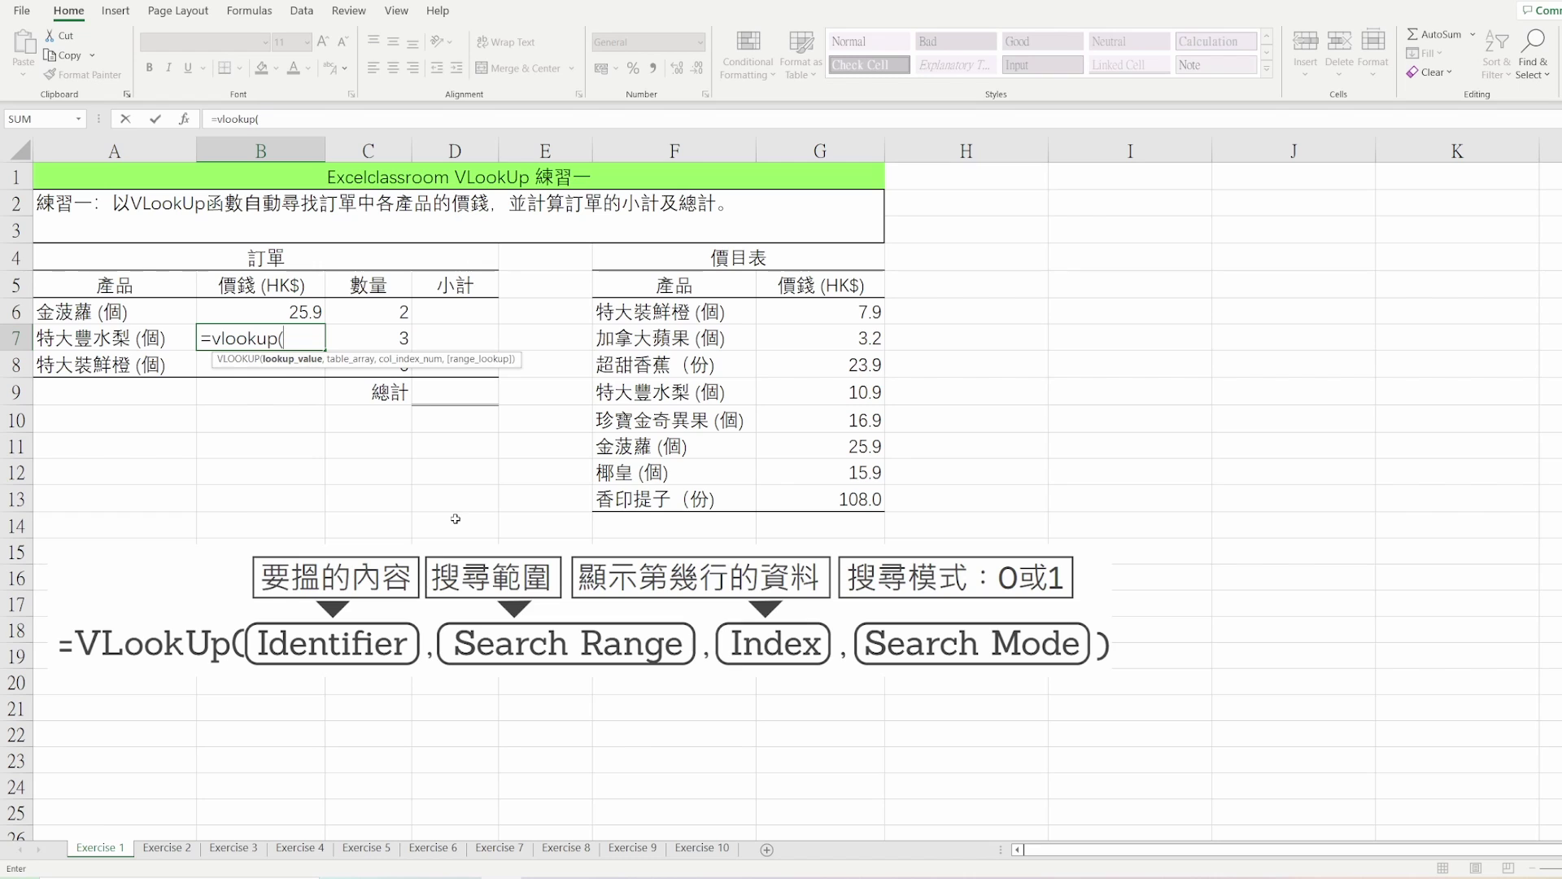
pyautogui.press('Left')
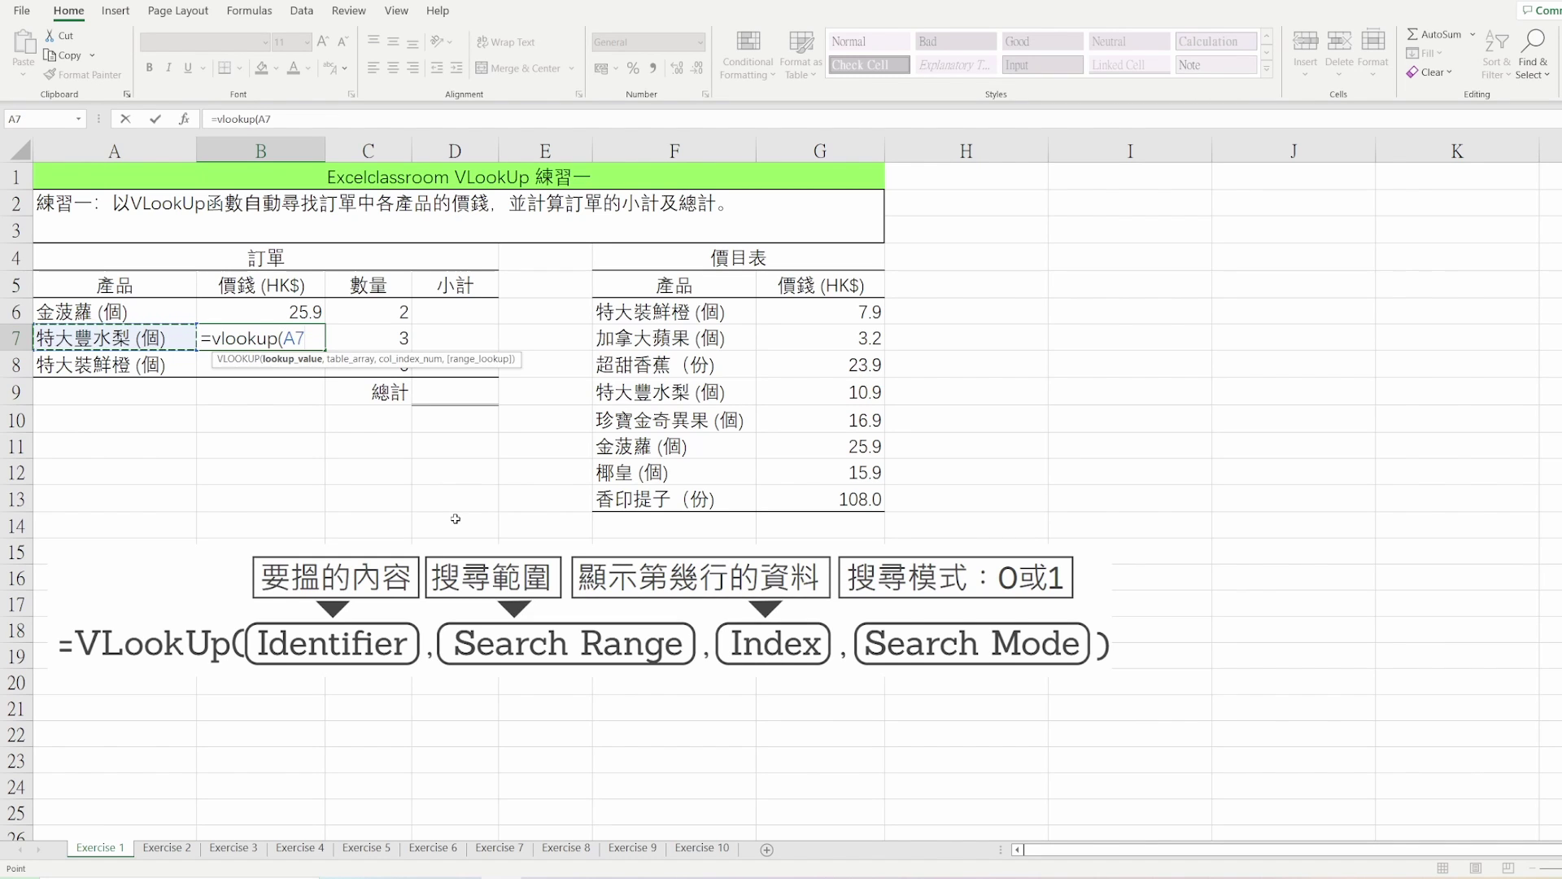
pyautogui.write(',')
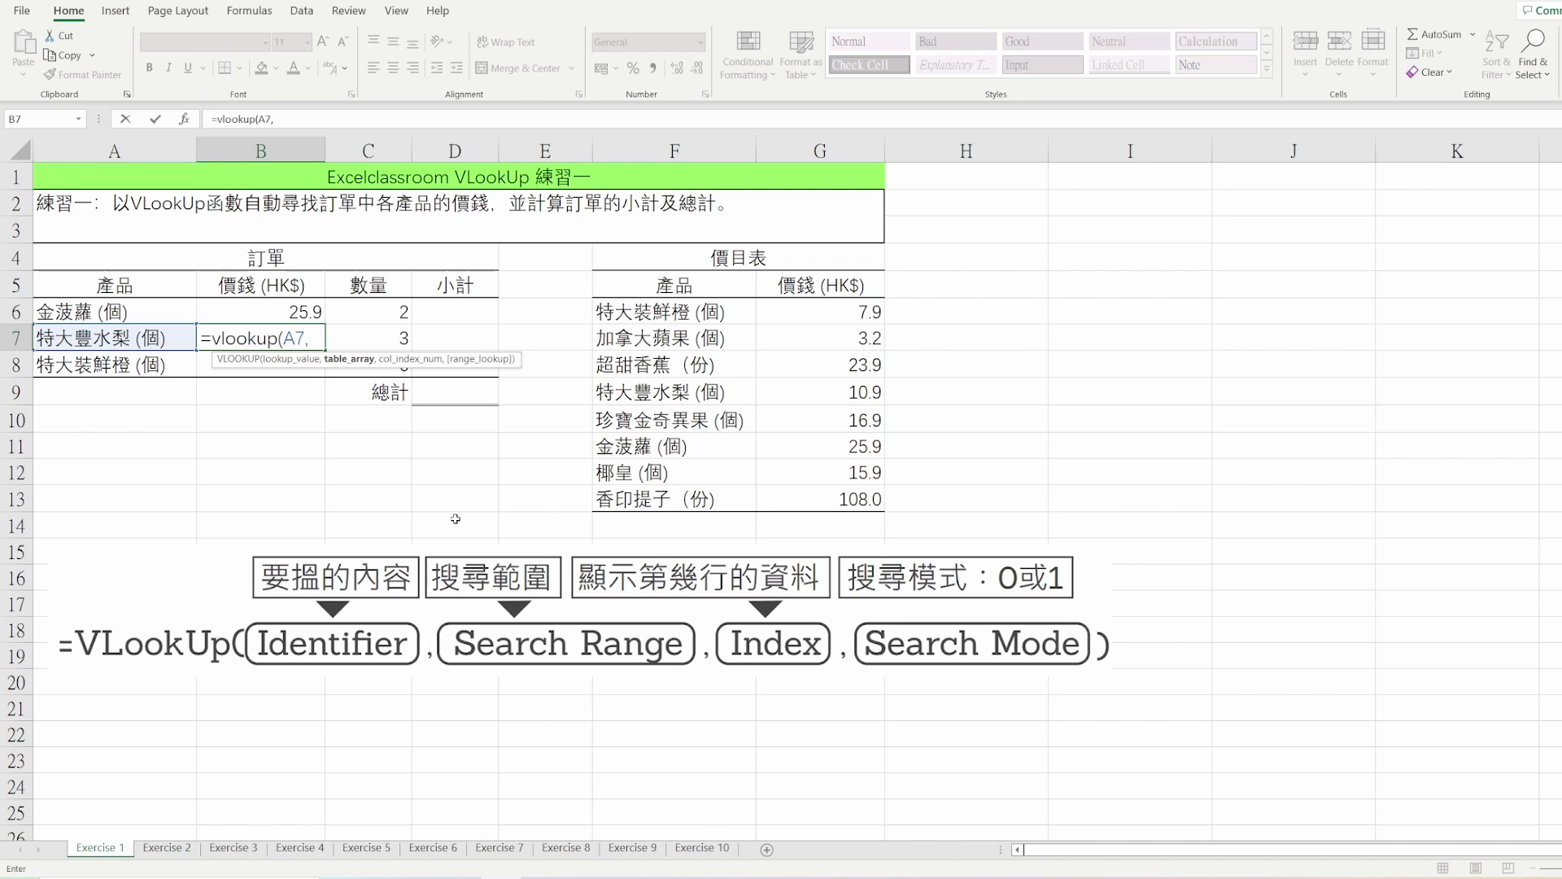
# - Set the B7 formula's table array to the price list F6:G13, locked as the absolute range $F$6:$G$13
pyautogui.press('Right')
pyautogui.press('Right')
pyautogui.press('Right')
pyautogui.press('Right')
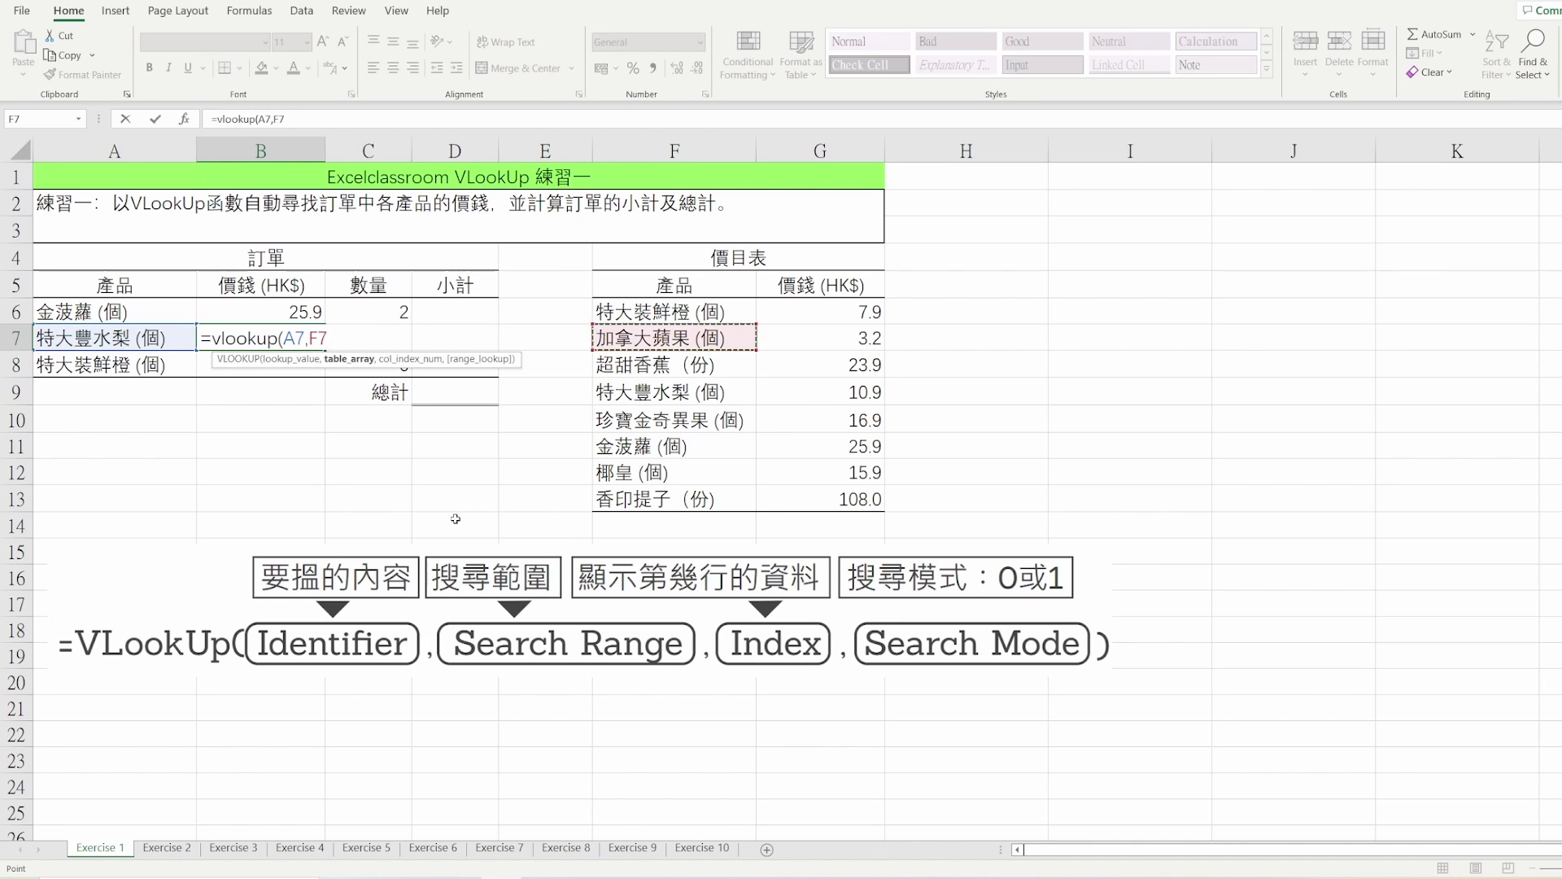
pyautogui.press('Up')
pyautogui.hotkey('shift', 'Down')
pyautogui.hotkey('shift', 'Down')
pyautogui.hotkey('shift', 'Down')
pyautogui.hotkey('shift', 'Down')
pyautogui.hotkey('shift', 'Down')
pyautogui.hotkey('shift', 'Down')
pyautogui.hotkey('shift', 'Down')
pyautogui.hotkey('shift', 'Right')
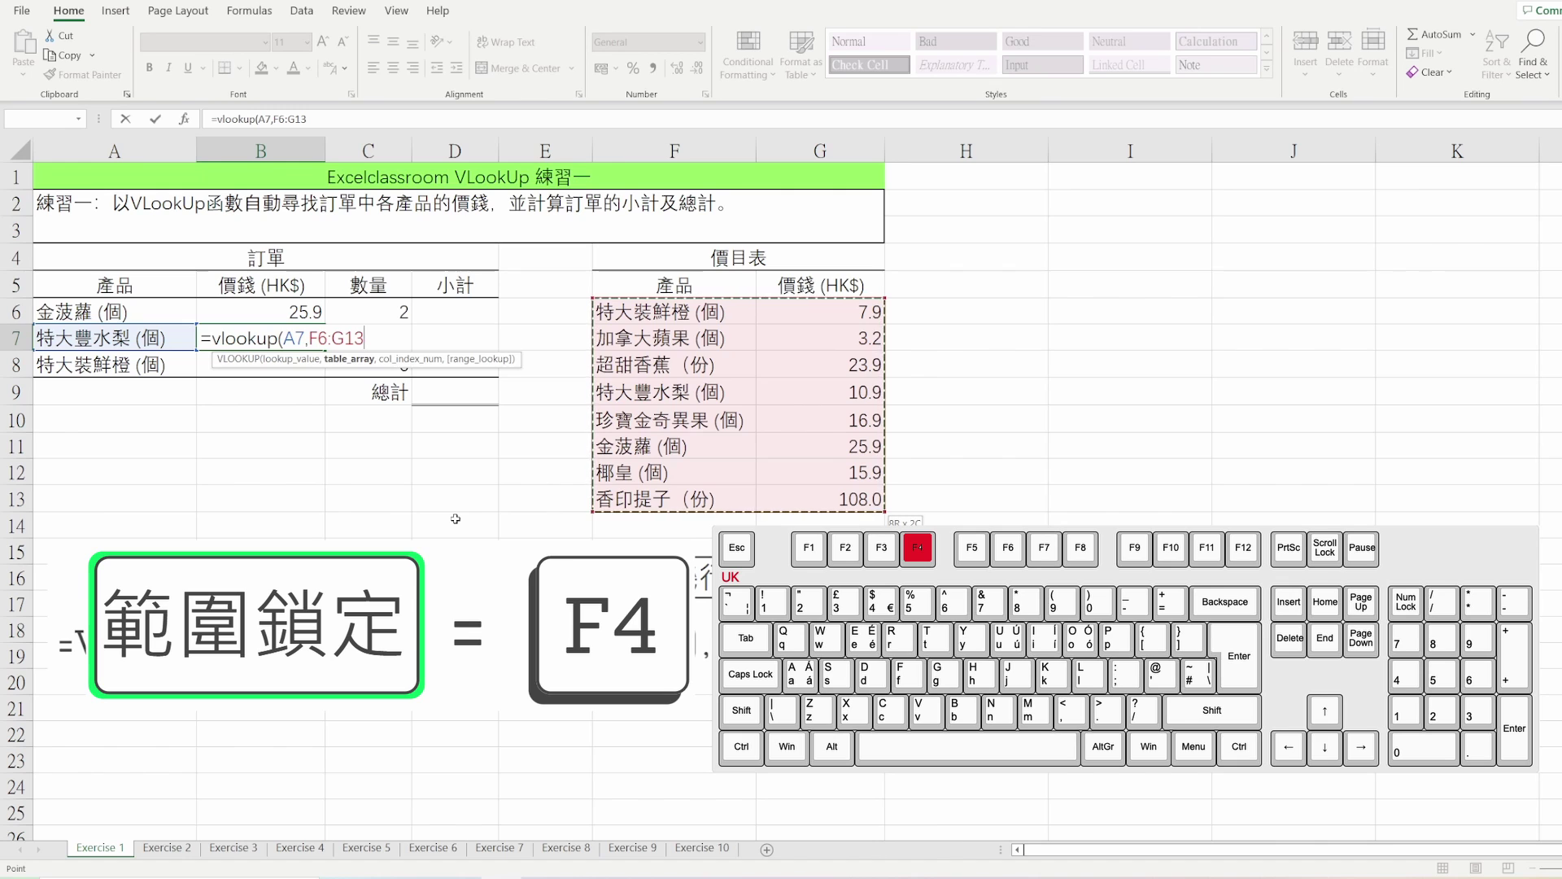
pyautogui.press('F4')
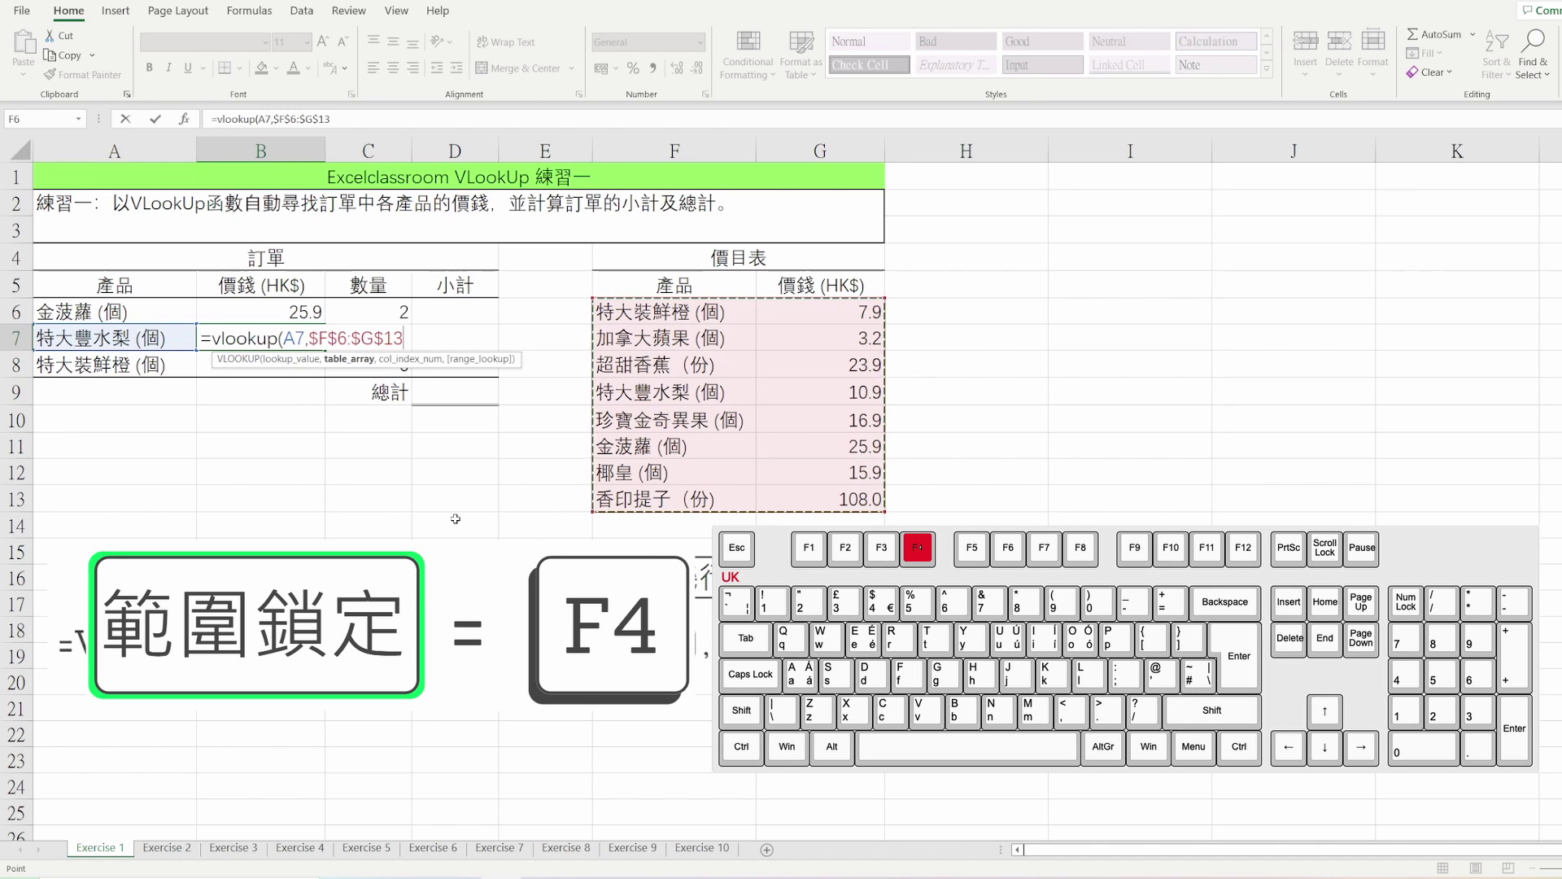
# - Complete the B7 VLOOKUP formula with column index 2 and search mode 0
pyautogui.write(',')
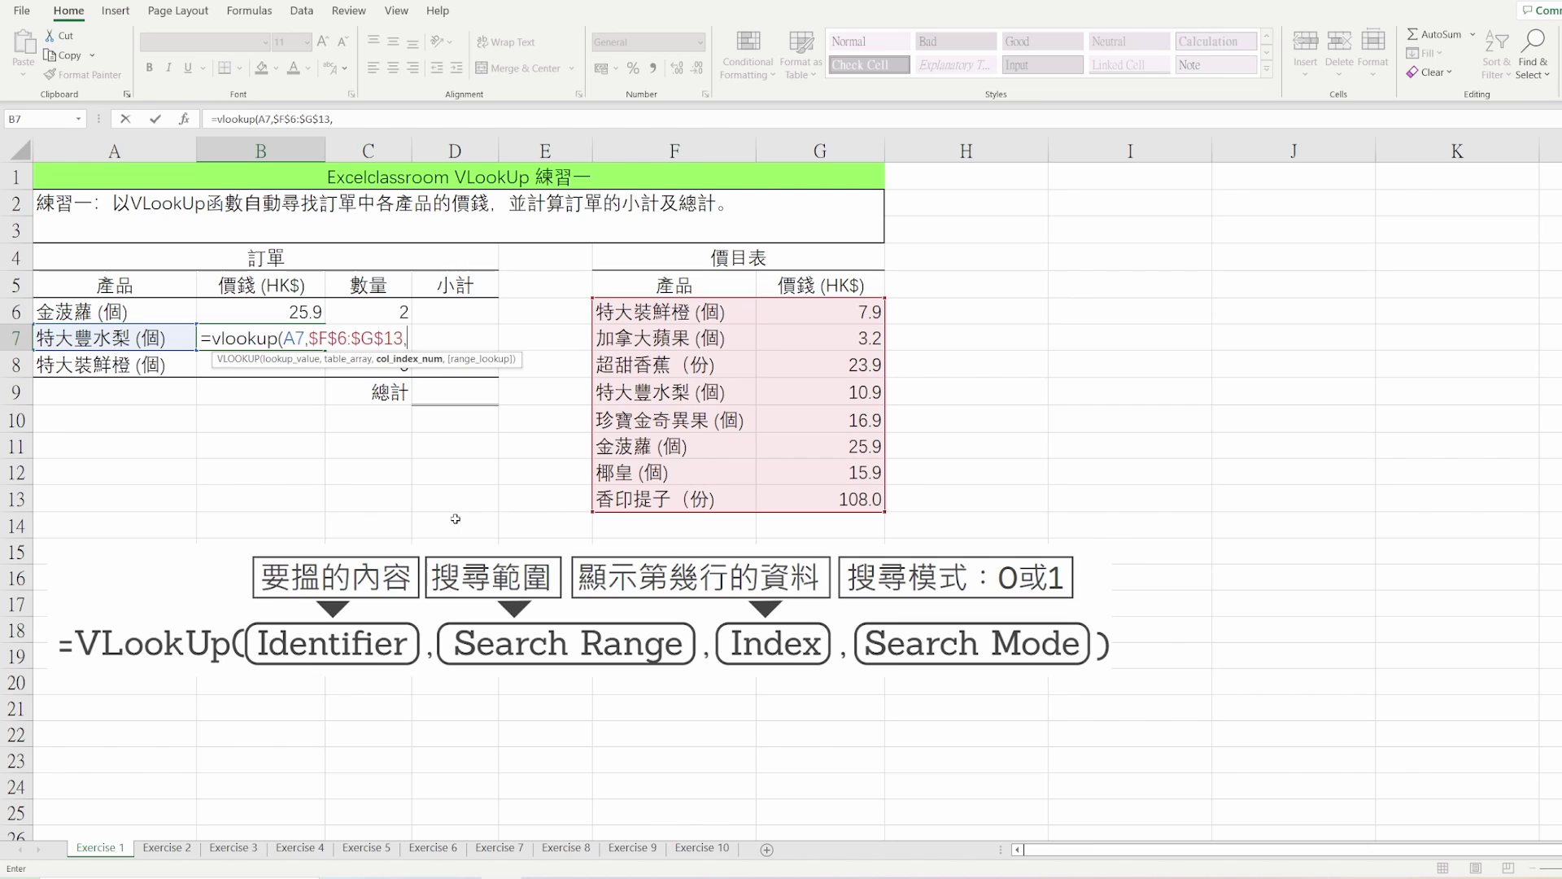
pyautogui.write('2,0')
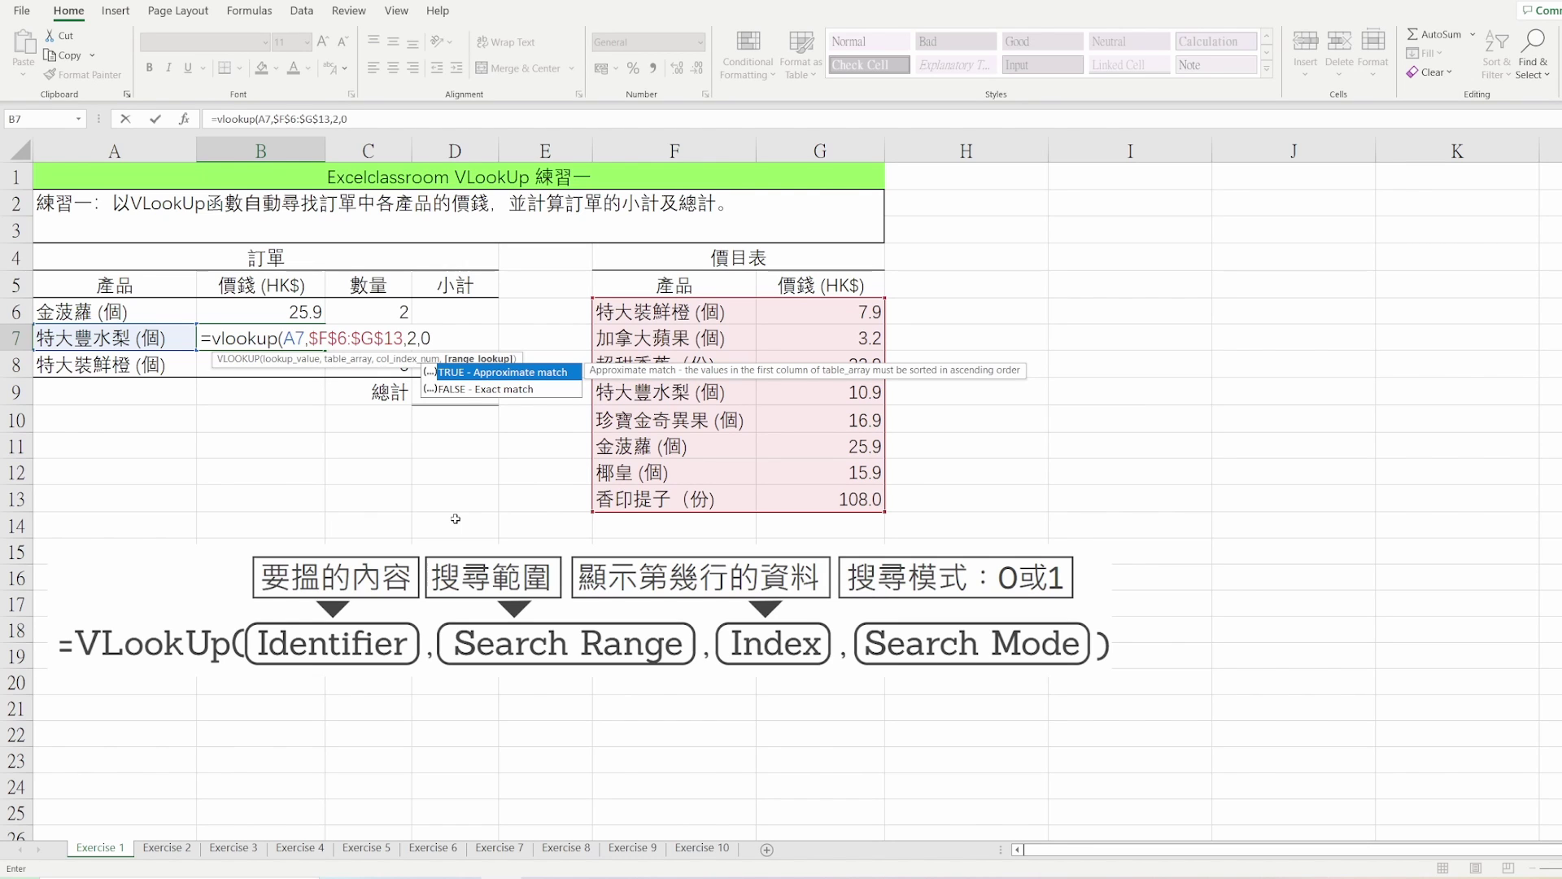
pyautogui.write(')')
pyautogui.press('Return')
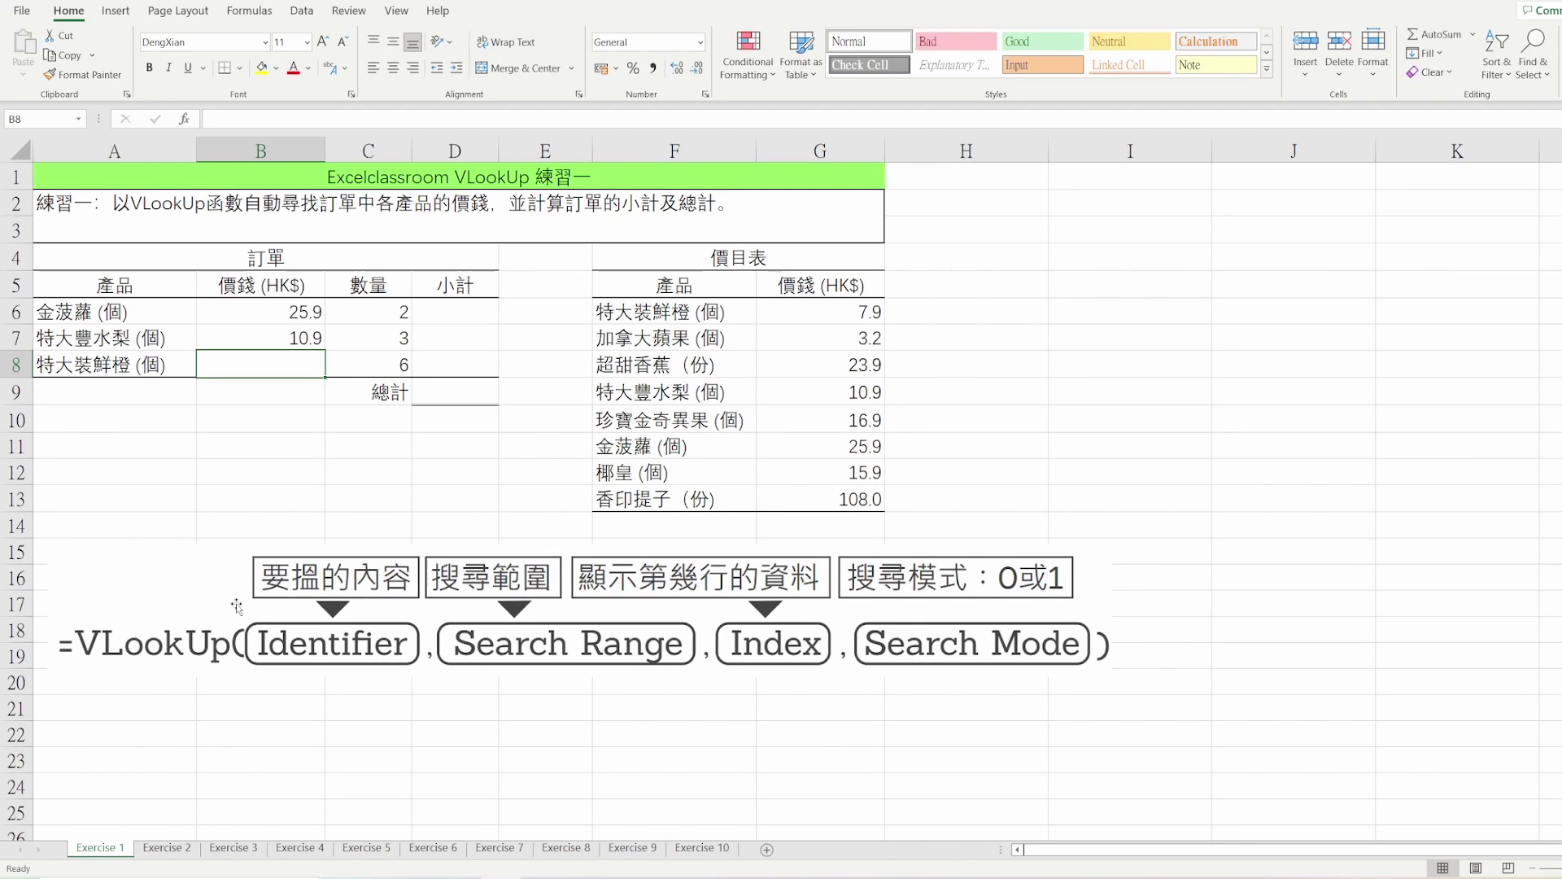
# - Start a VLOOKUP formula in price cell B8 with product cell A8 as the lookup value
pyautogui.write('=vl')
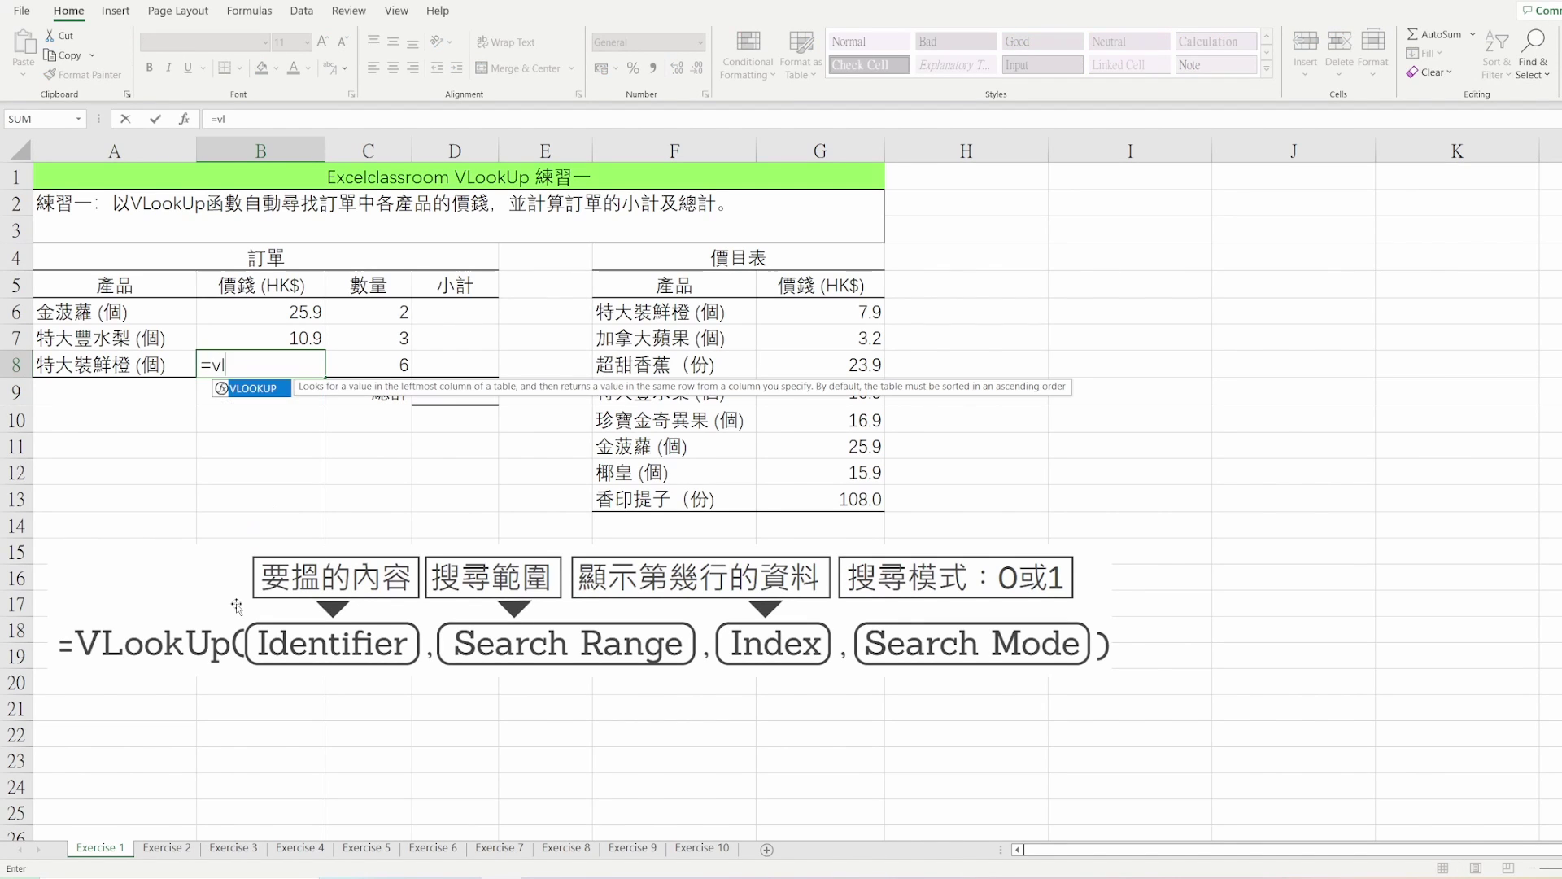
pyautogui.write('ookup(')
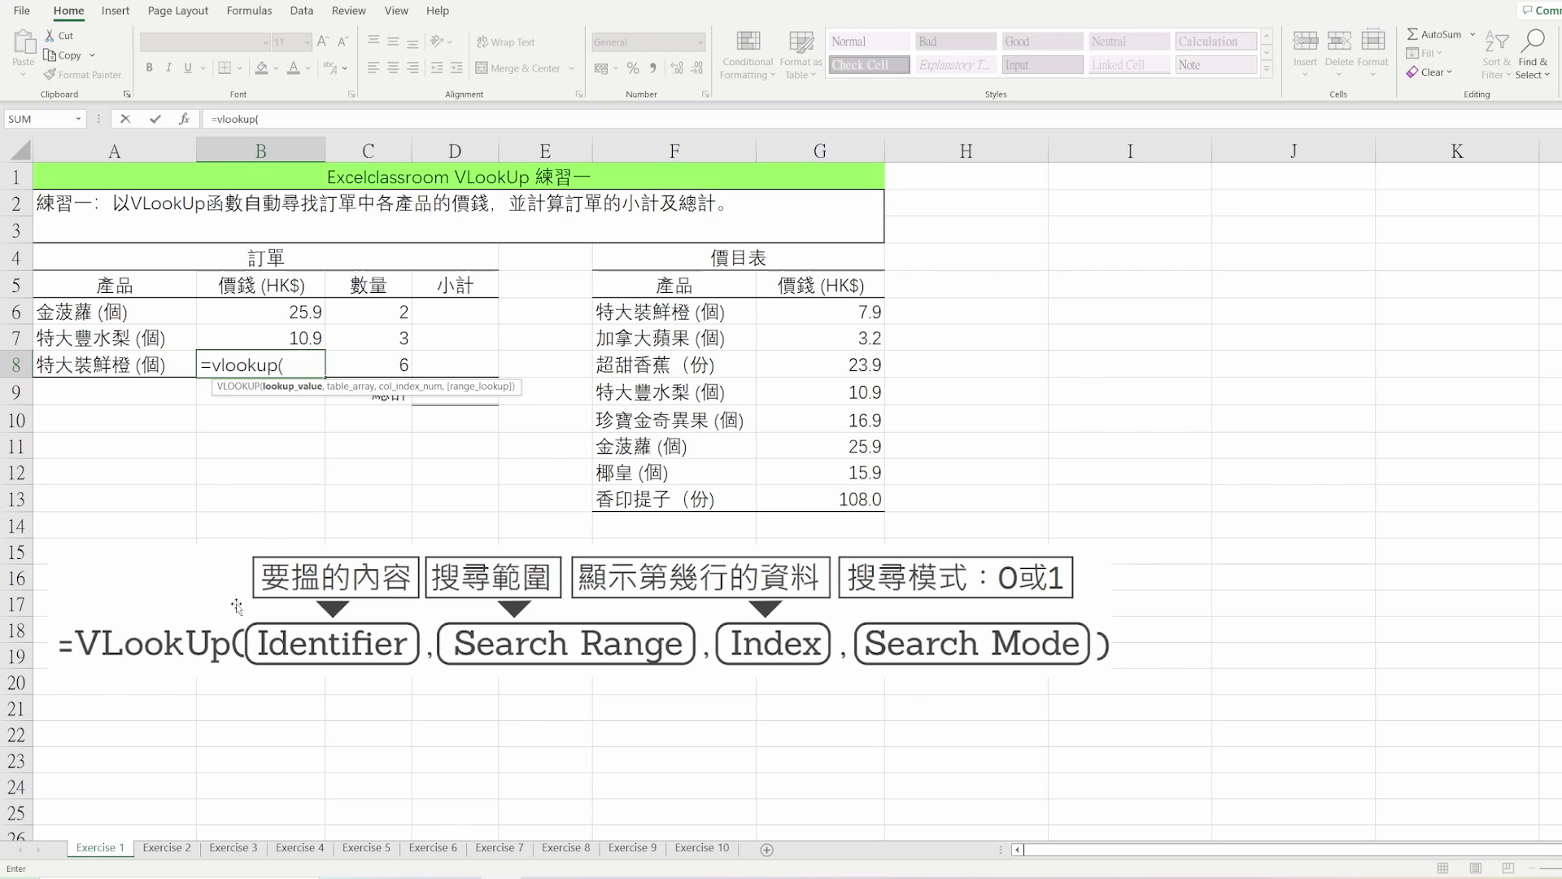
pyautogui.press('Left')
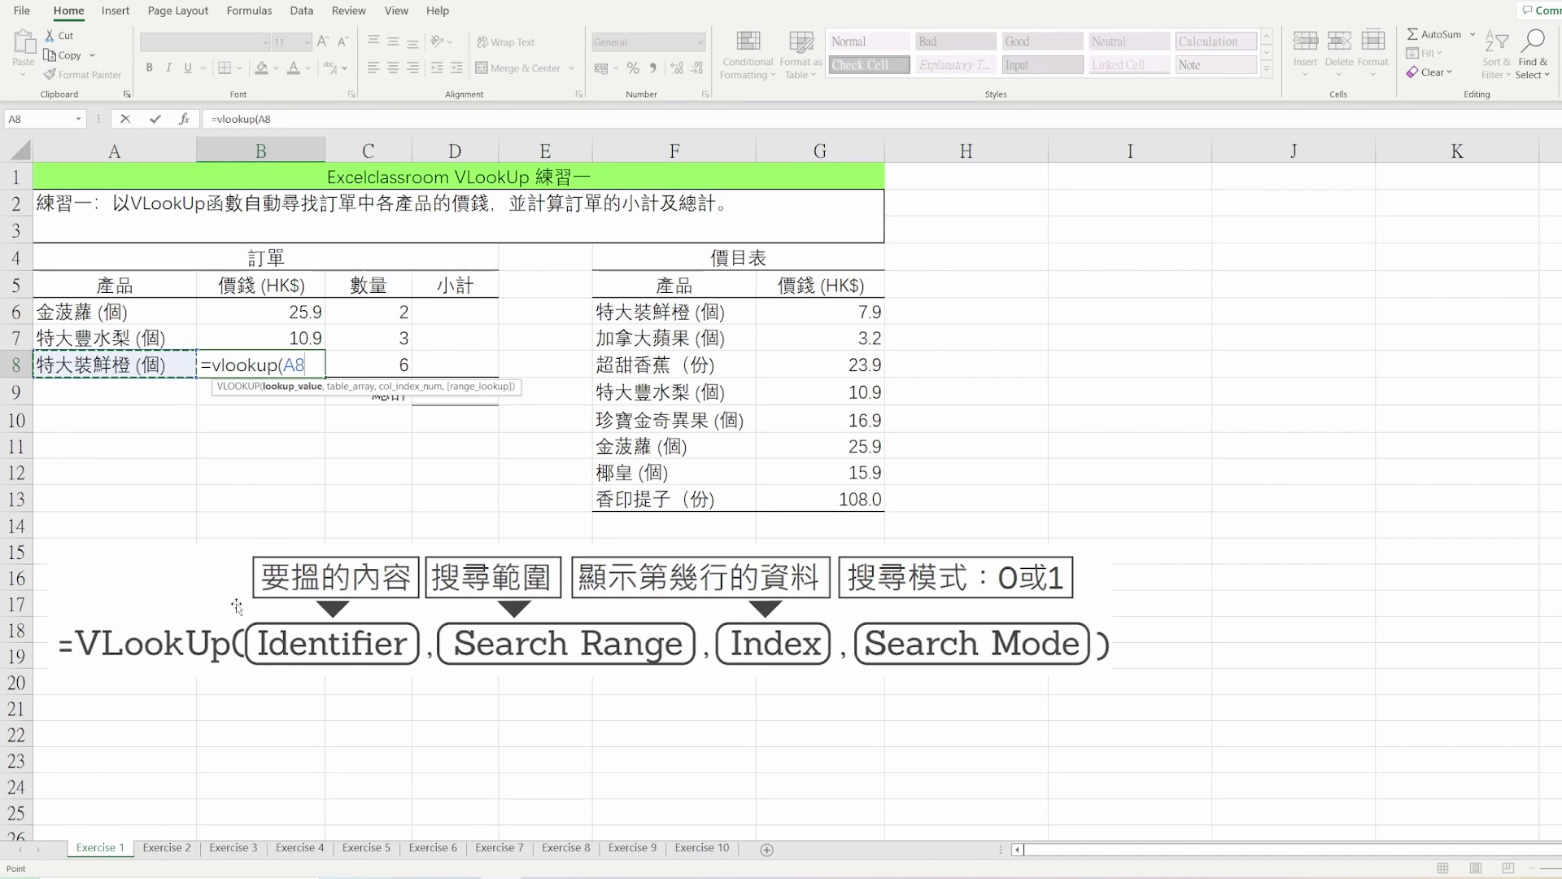
pyautogui.write(',')
# - Set the B8 formula's table array to the price list F6:G13, locked as the absolute range $F$6:$G$13
pyautogui.press('Right')
pyautogui.press('Right')
pyautogui.press('Right')
pyautogui.press('Right')
pyautogui.press('Right')
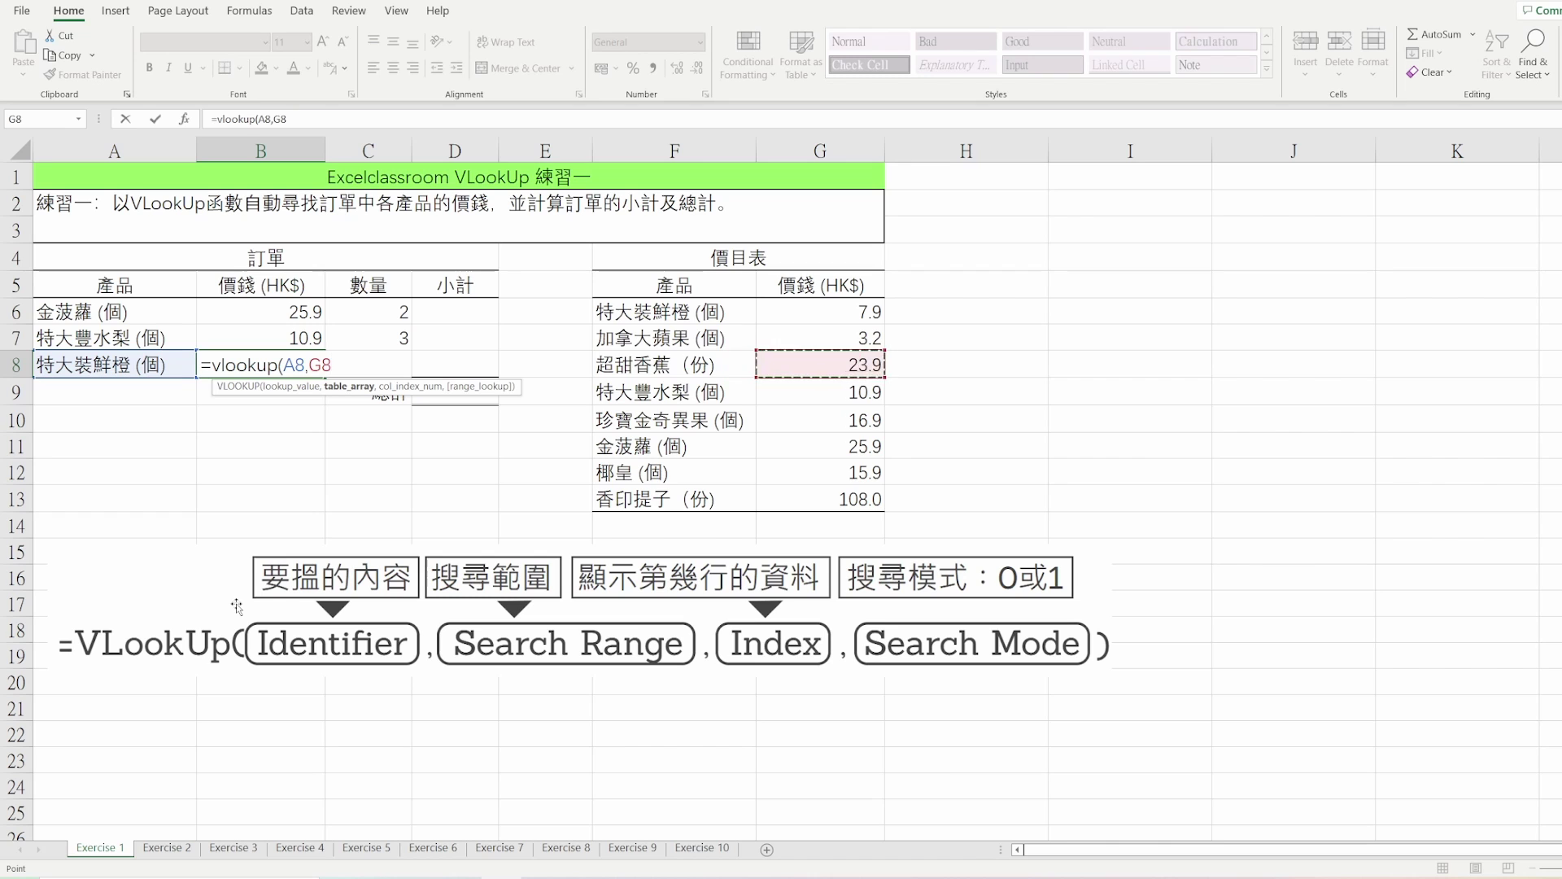
pyautogui.press('Left')
pyautogui.press('Up')
pyautogui.press('Up')
pyautogui.hotkey('shift', 'Down')
pyautogui.hotkey('shift', 'Down')
pyautogui.hotkey('shift', 'Down')
pyautogui.hotkey('shift', 'Down')
pyautogui.hotkey('shift', 'Down')
pyautogui.hotkey('shift', 'Down')
pyautogui.hotkey('shift', 'Down')
pyautogui.hotkey('shift', 'Right')
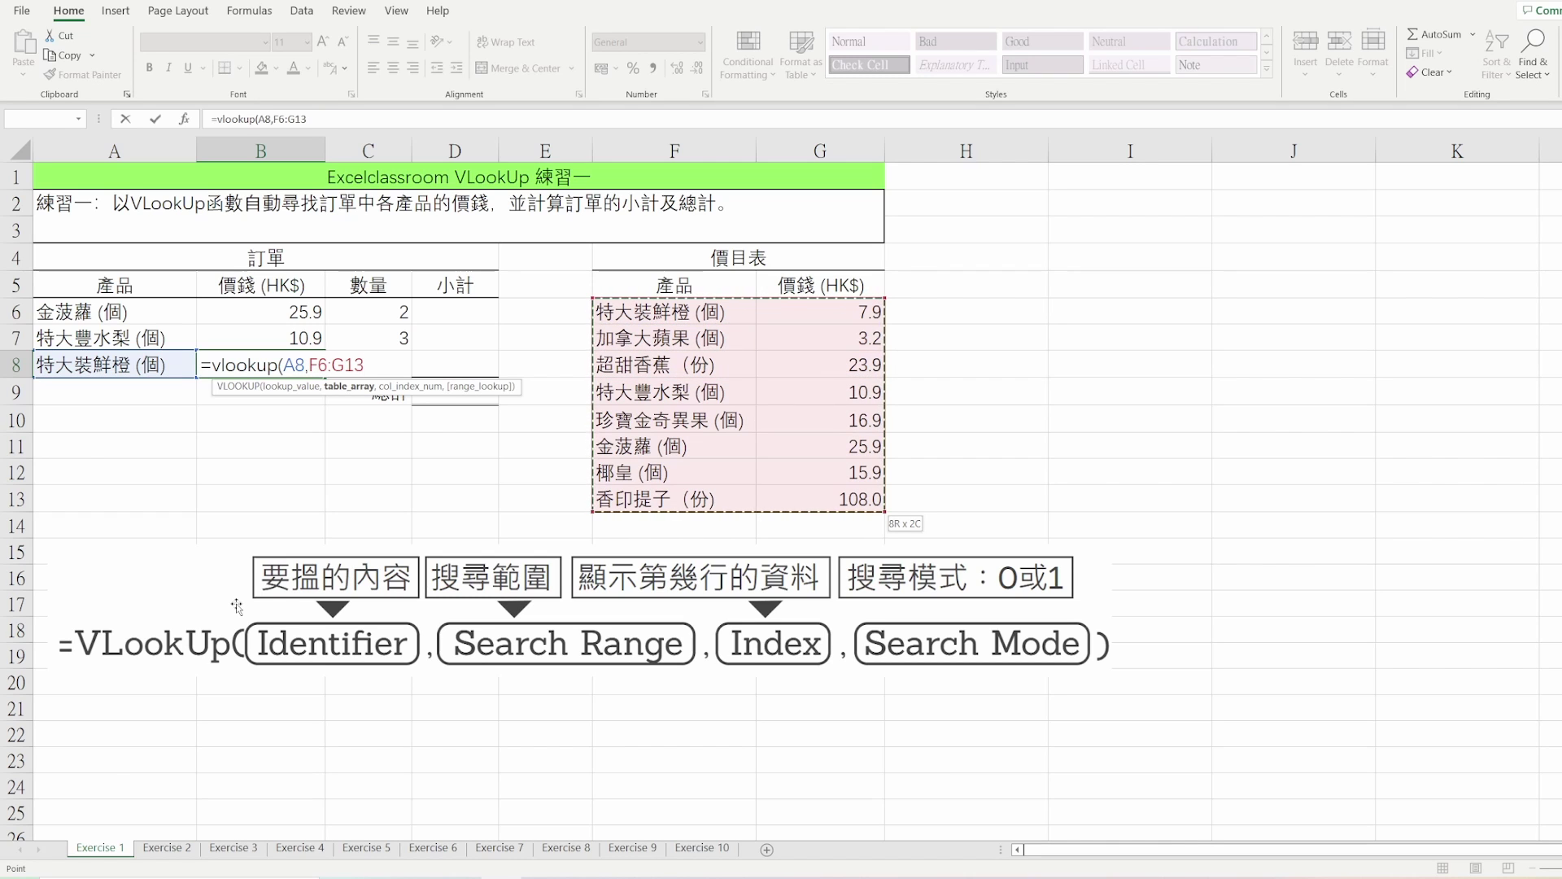
pyautogui.press('F4')
pyautogui.write(',')
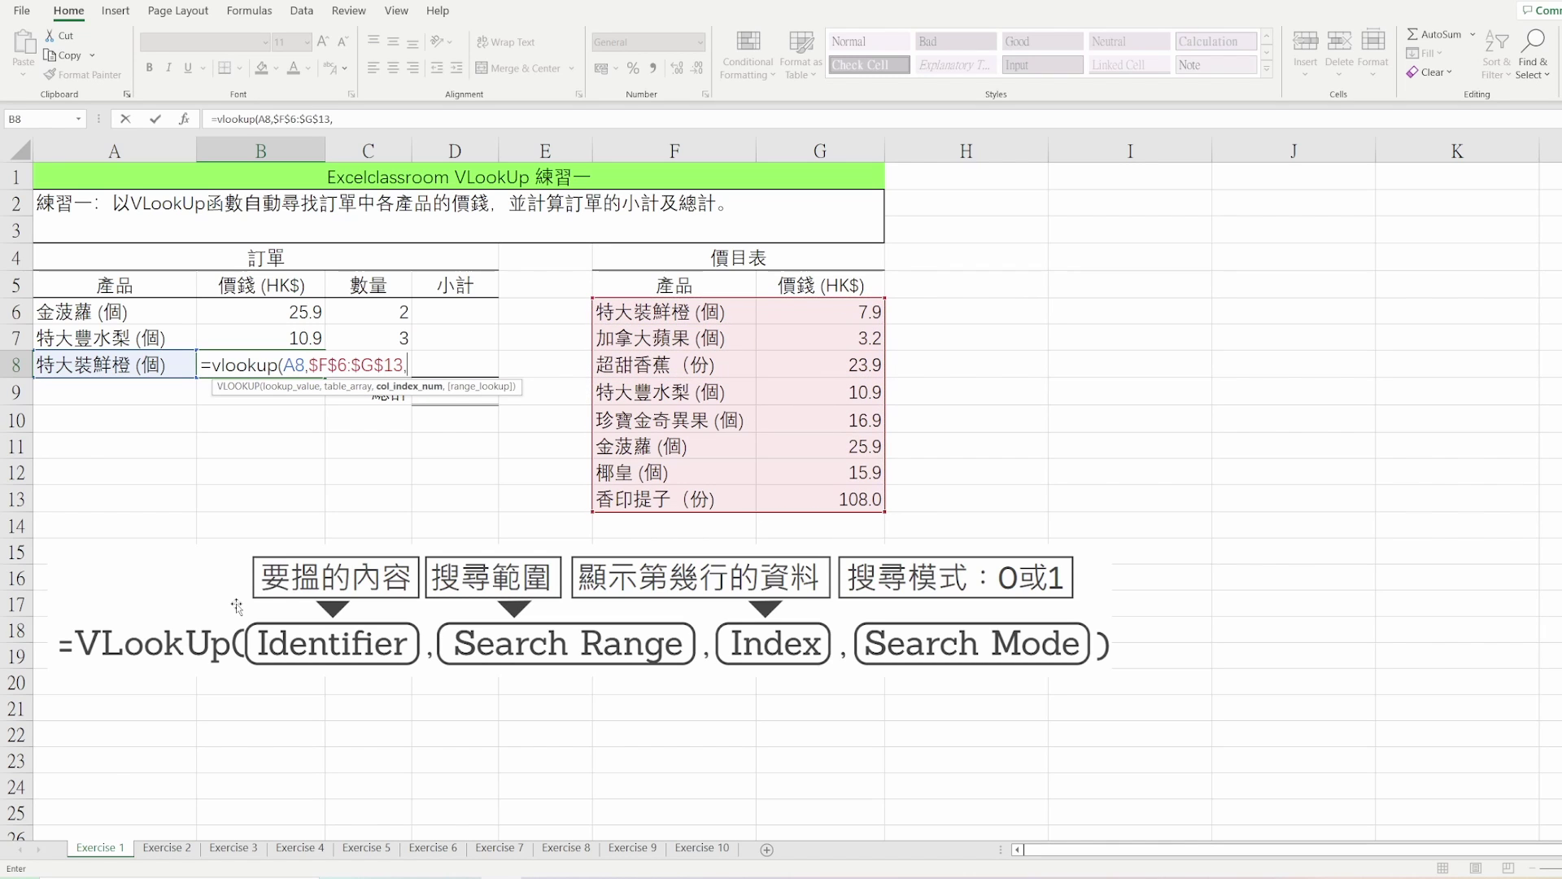
# - Complete the B8 VLOOKUP formula with column index 2 and search mode 0
pyautogui.write('2,')
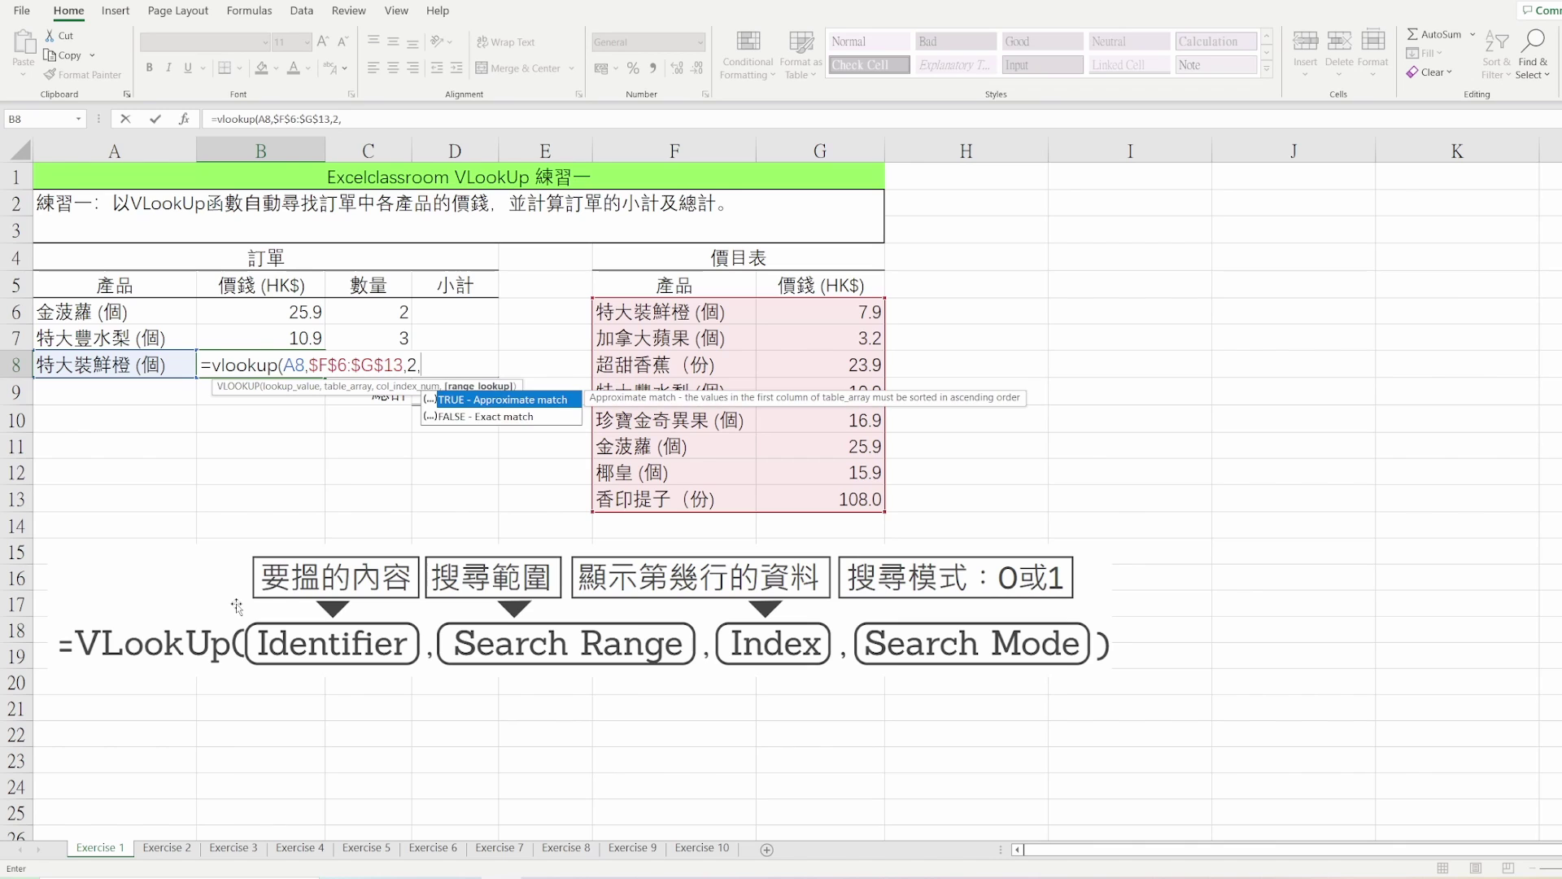
pyautogui.write('0)')
pyautogui.press('Return')
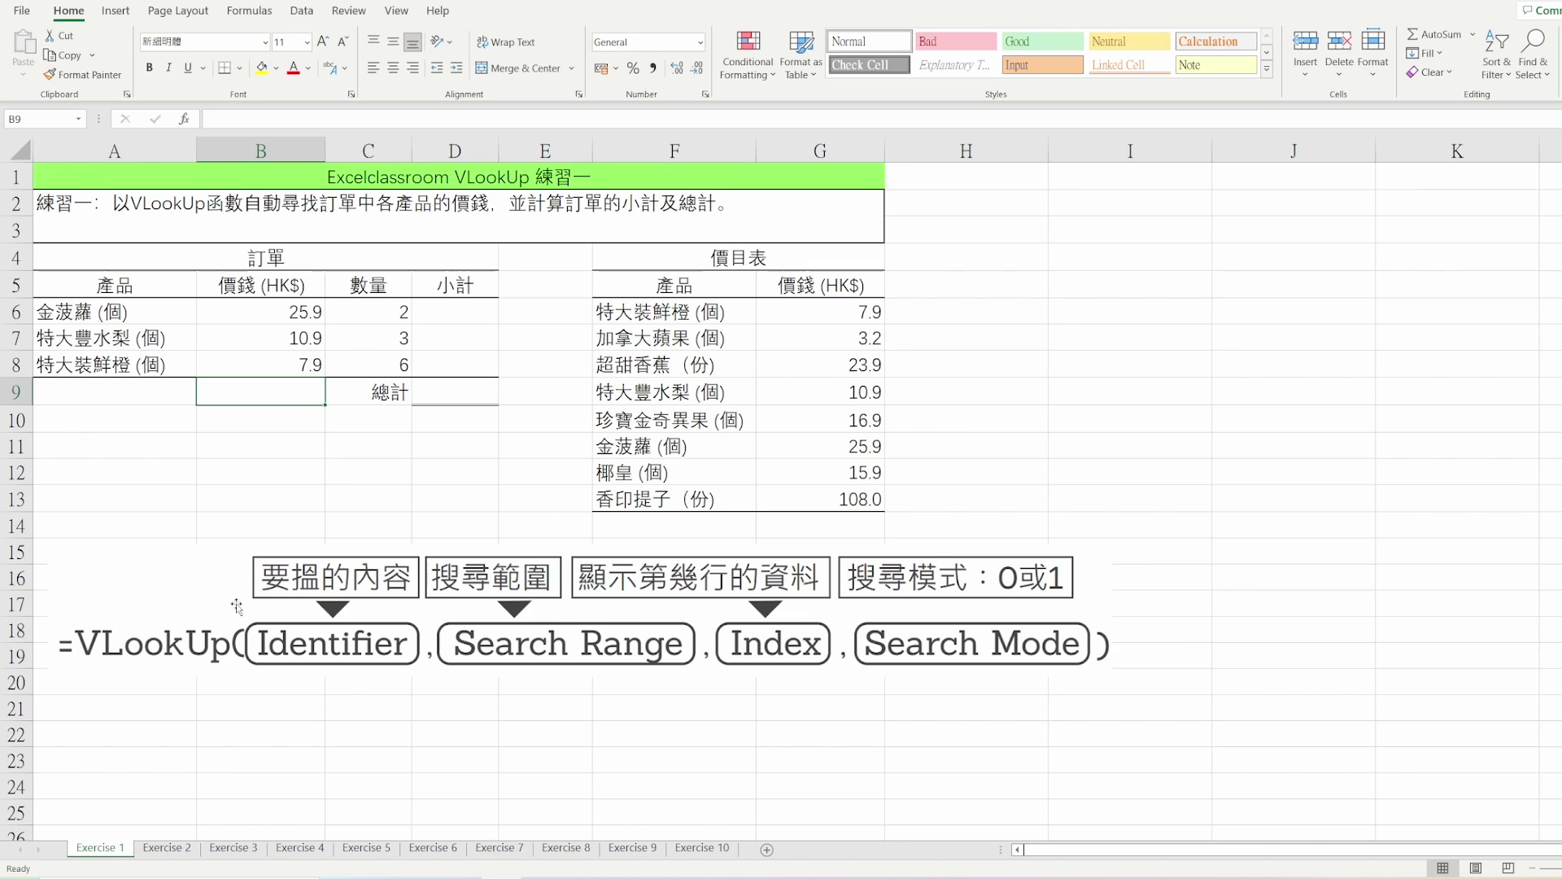
# - Calculate the first product's subtotal in D6 by multiplying price by quantity with =B6*C6
pyautogui.click(477, 303)
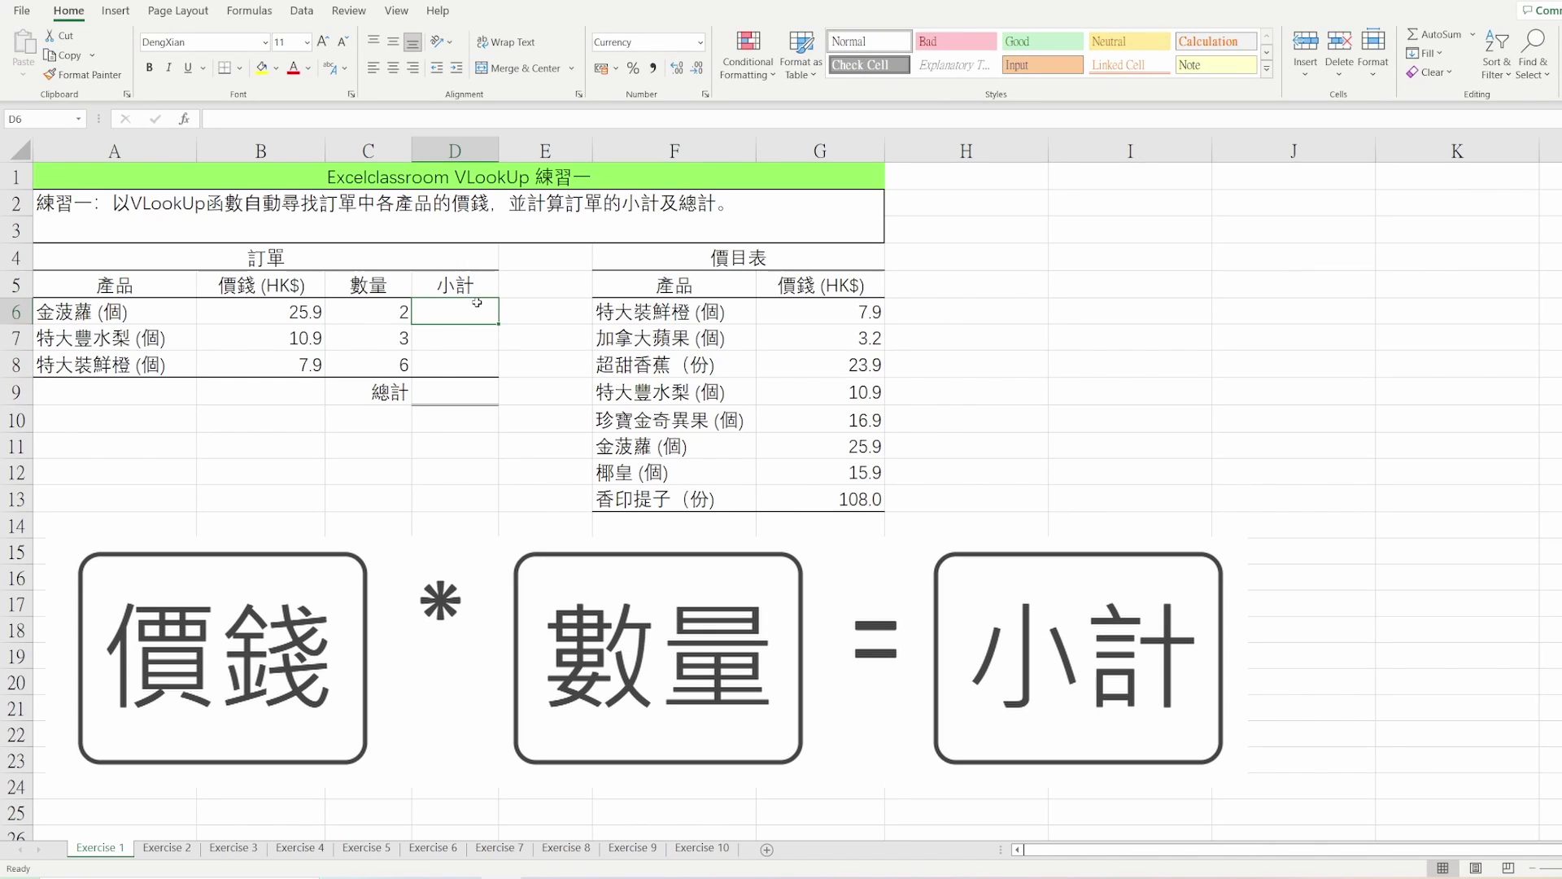
pyautogui.write('=')
pyautogui.press('Left')
pyautogui.press('Left')
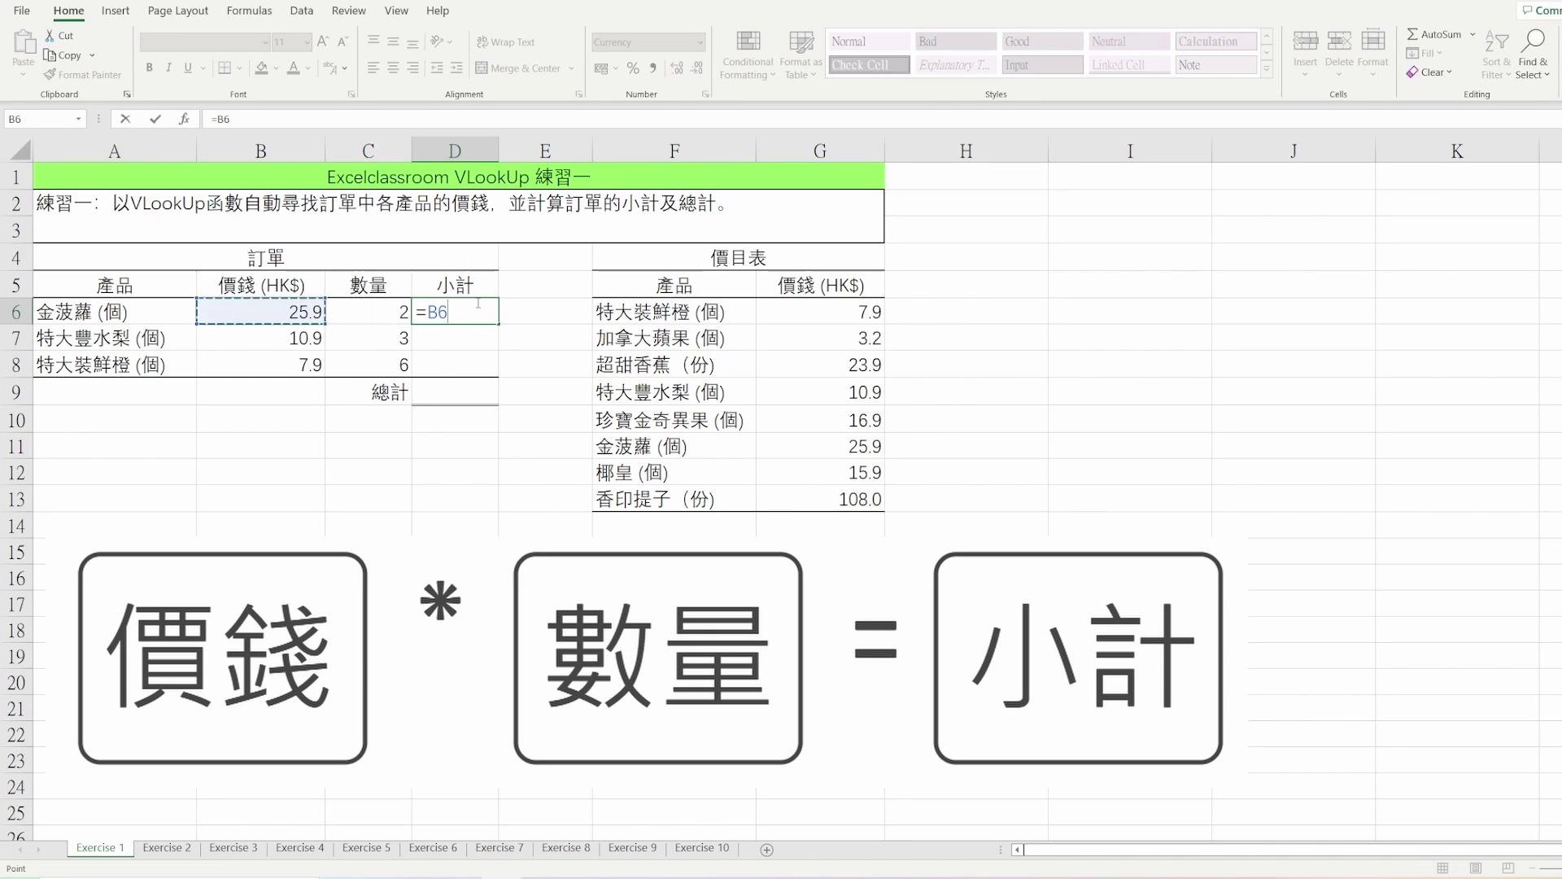
pyautogui.write('*')
pyautogui.press('Left')
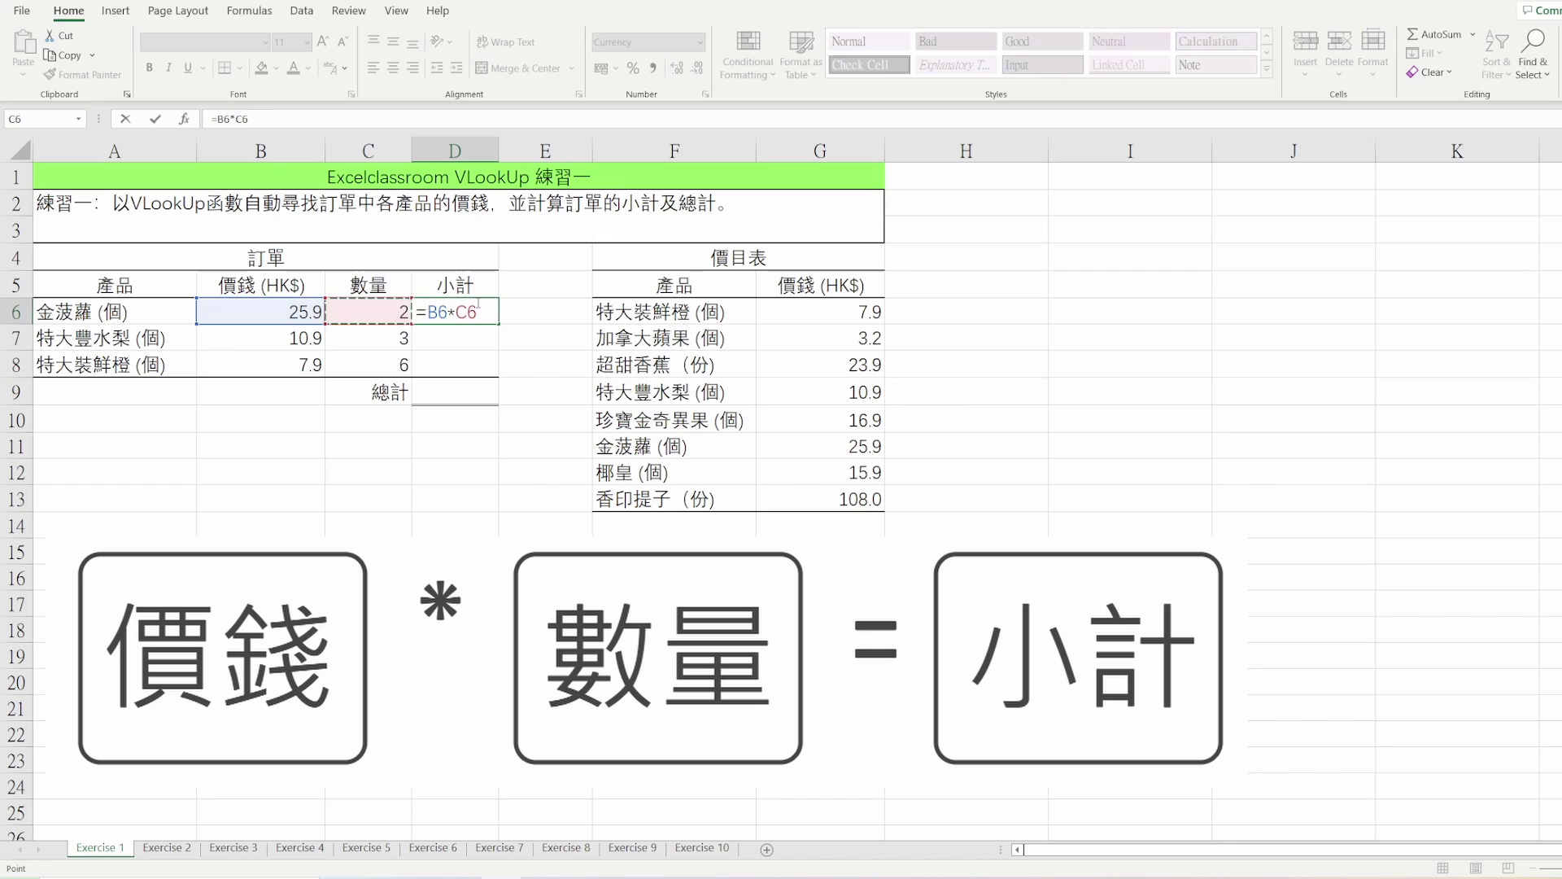
pyautogui.press('Return')
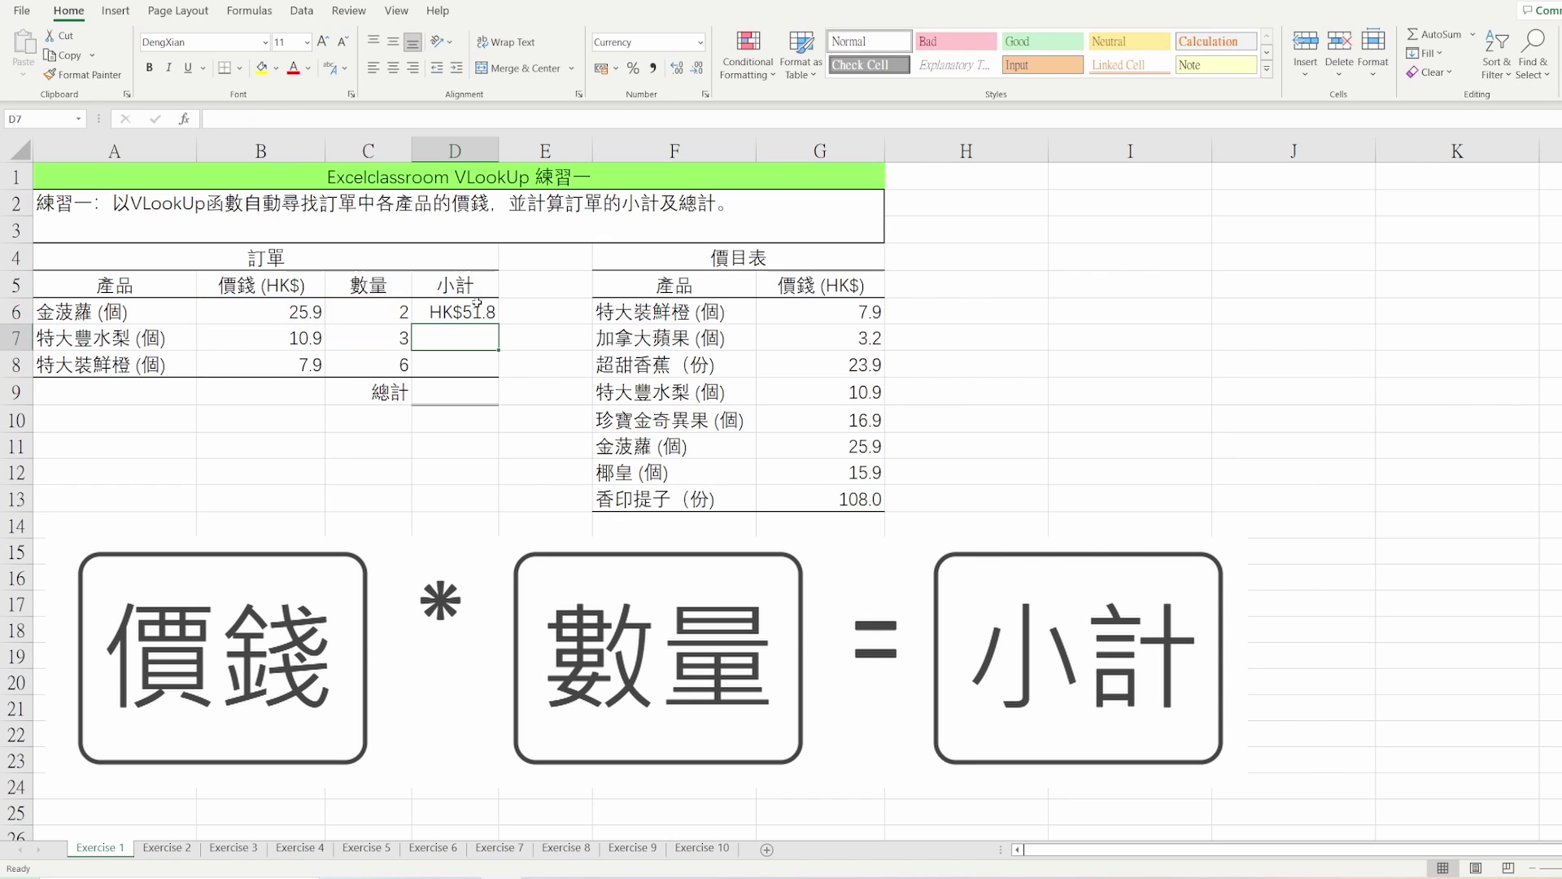
# - Copy the D6 subtotal formula into D7:D8, using Paste Special with the Formulas option
pyautogui.press('Up')
pyautogui.hotkey('ctrl', 'c')
pyautogui.press('Down')
pyautogui.hotkey('shift', 'Down')
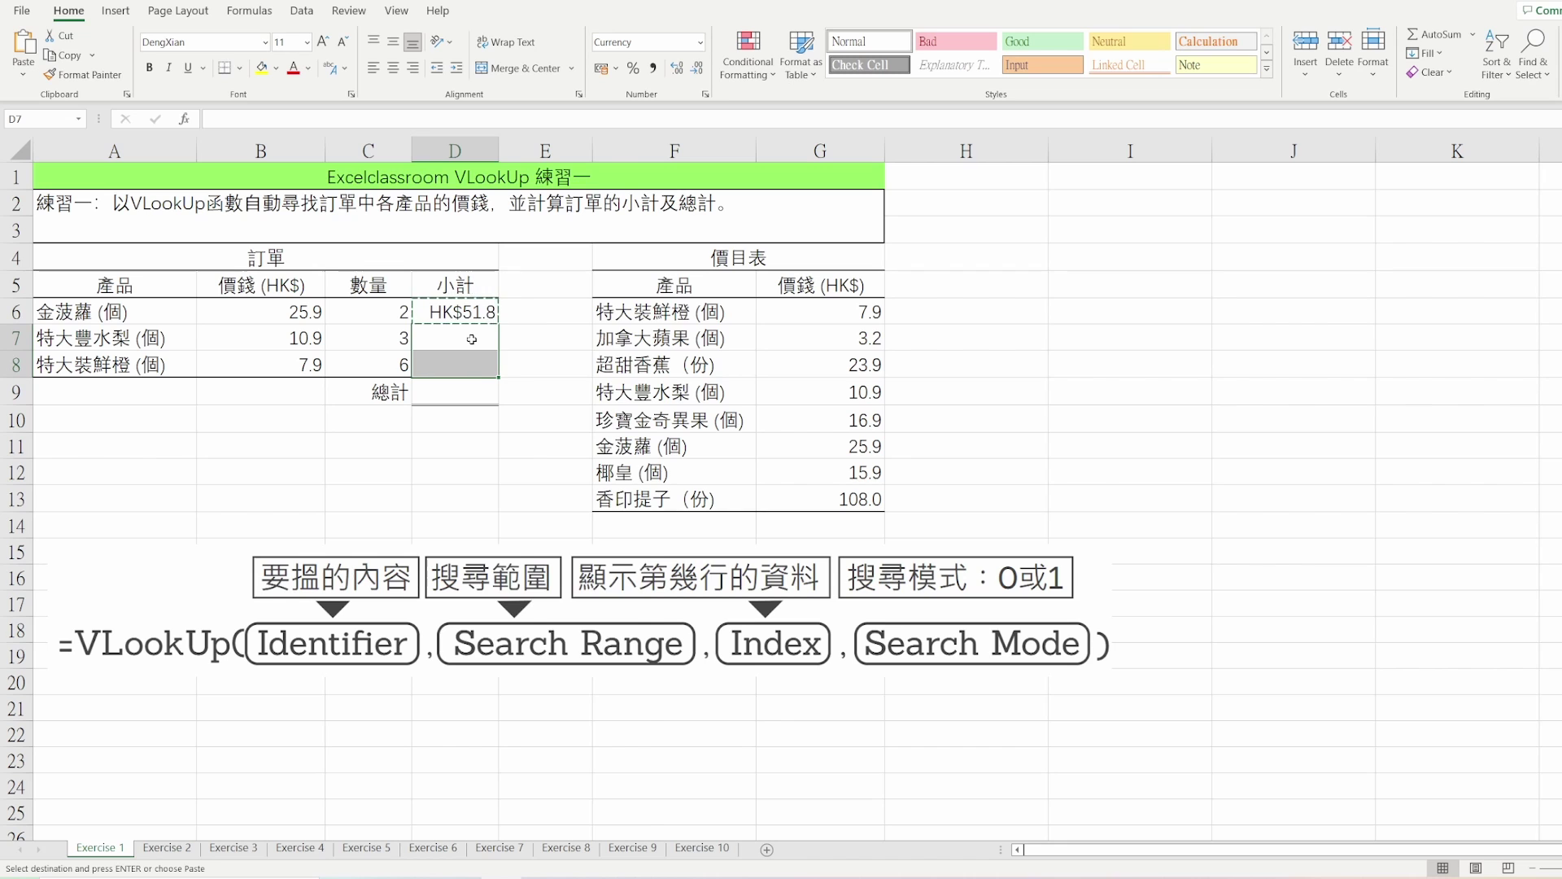
pyautogui.rightClick(472, 338)
pyautogui.click(497, 450)
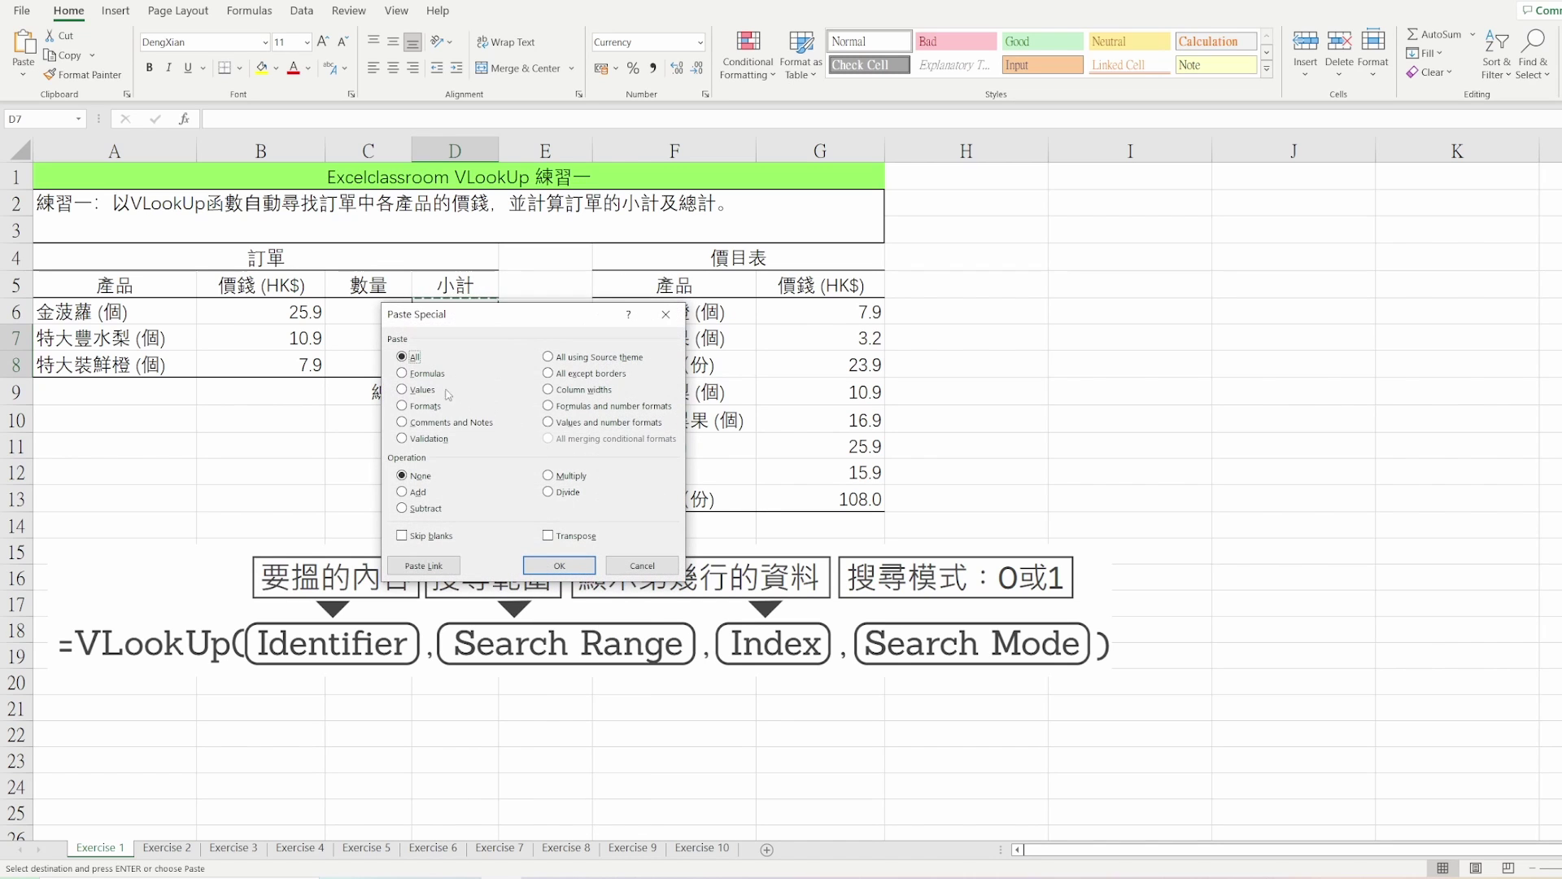
pyautogui.click(425, 373)
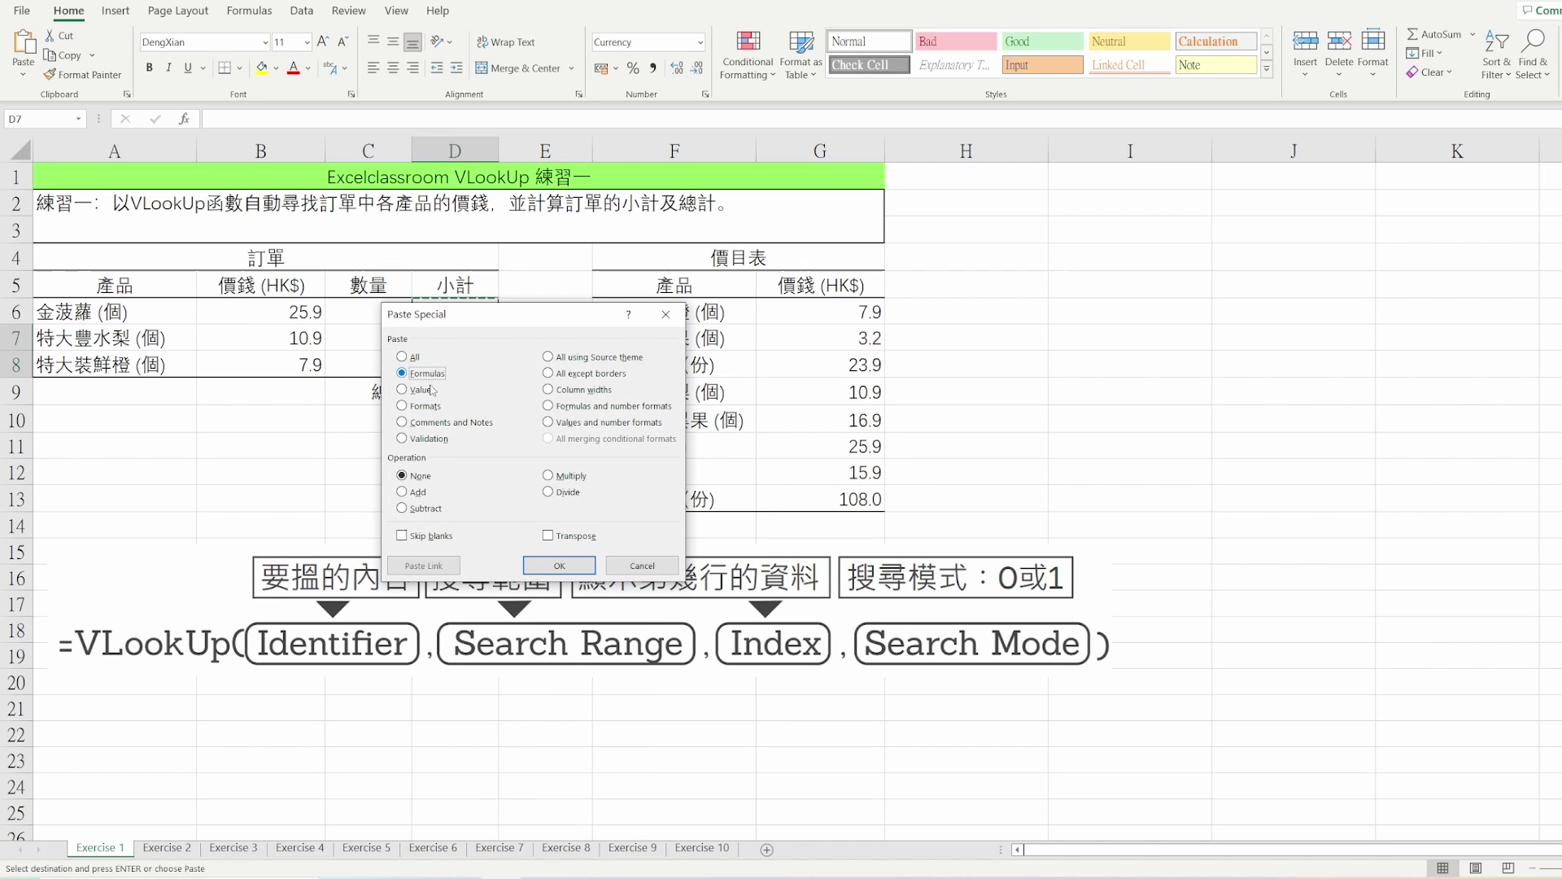
pyautogui.click(567, 573)
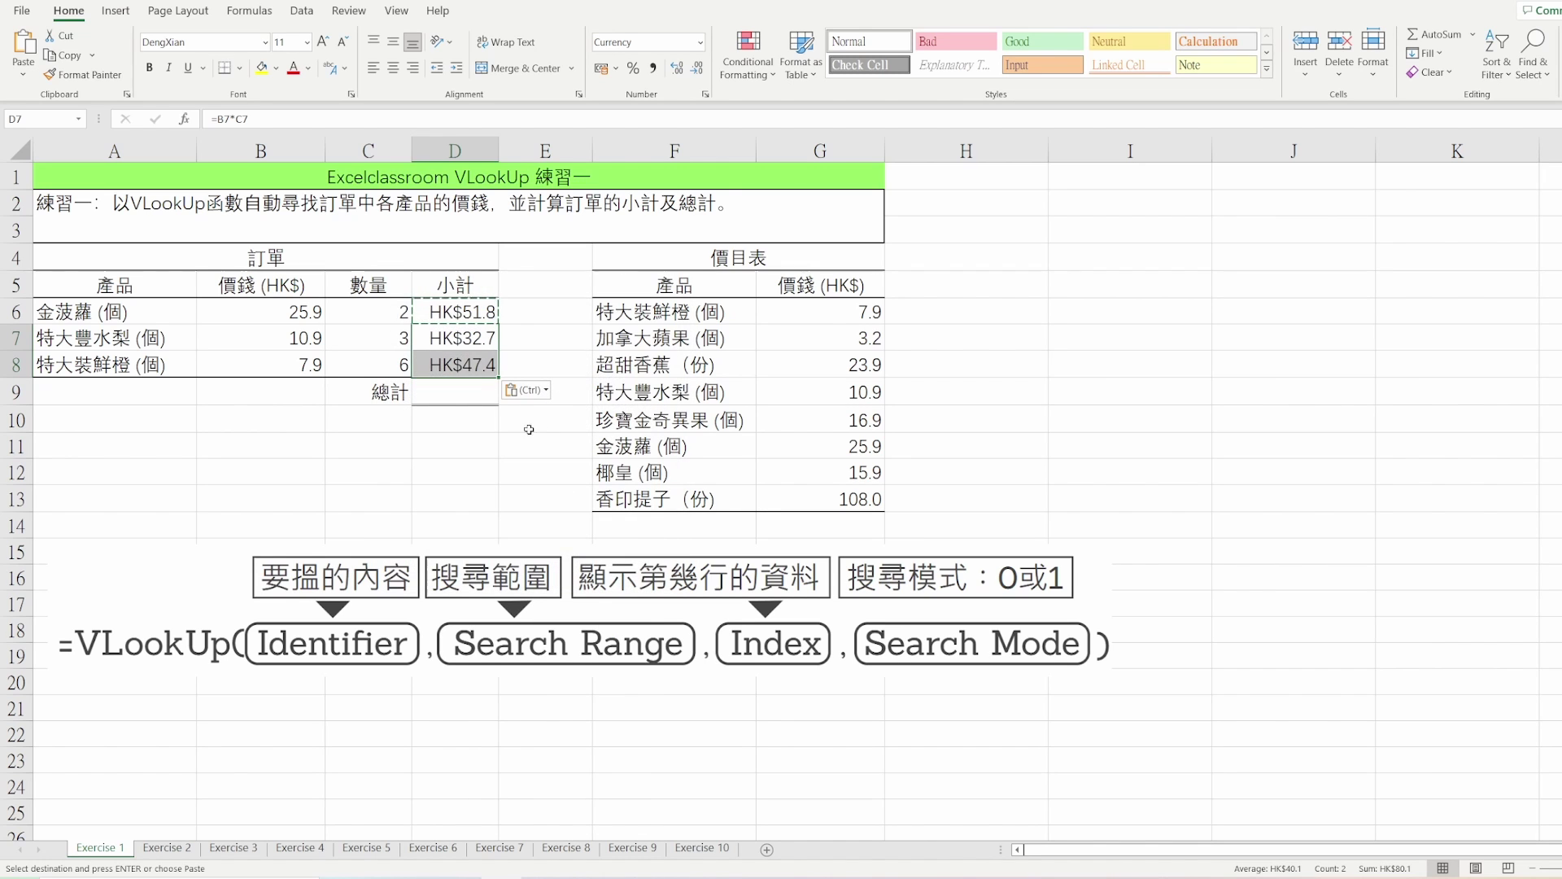
# - Calculate the order total in D9 as the SUM of the subtotals D6:D8
pyautogui.click(479, 391)
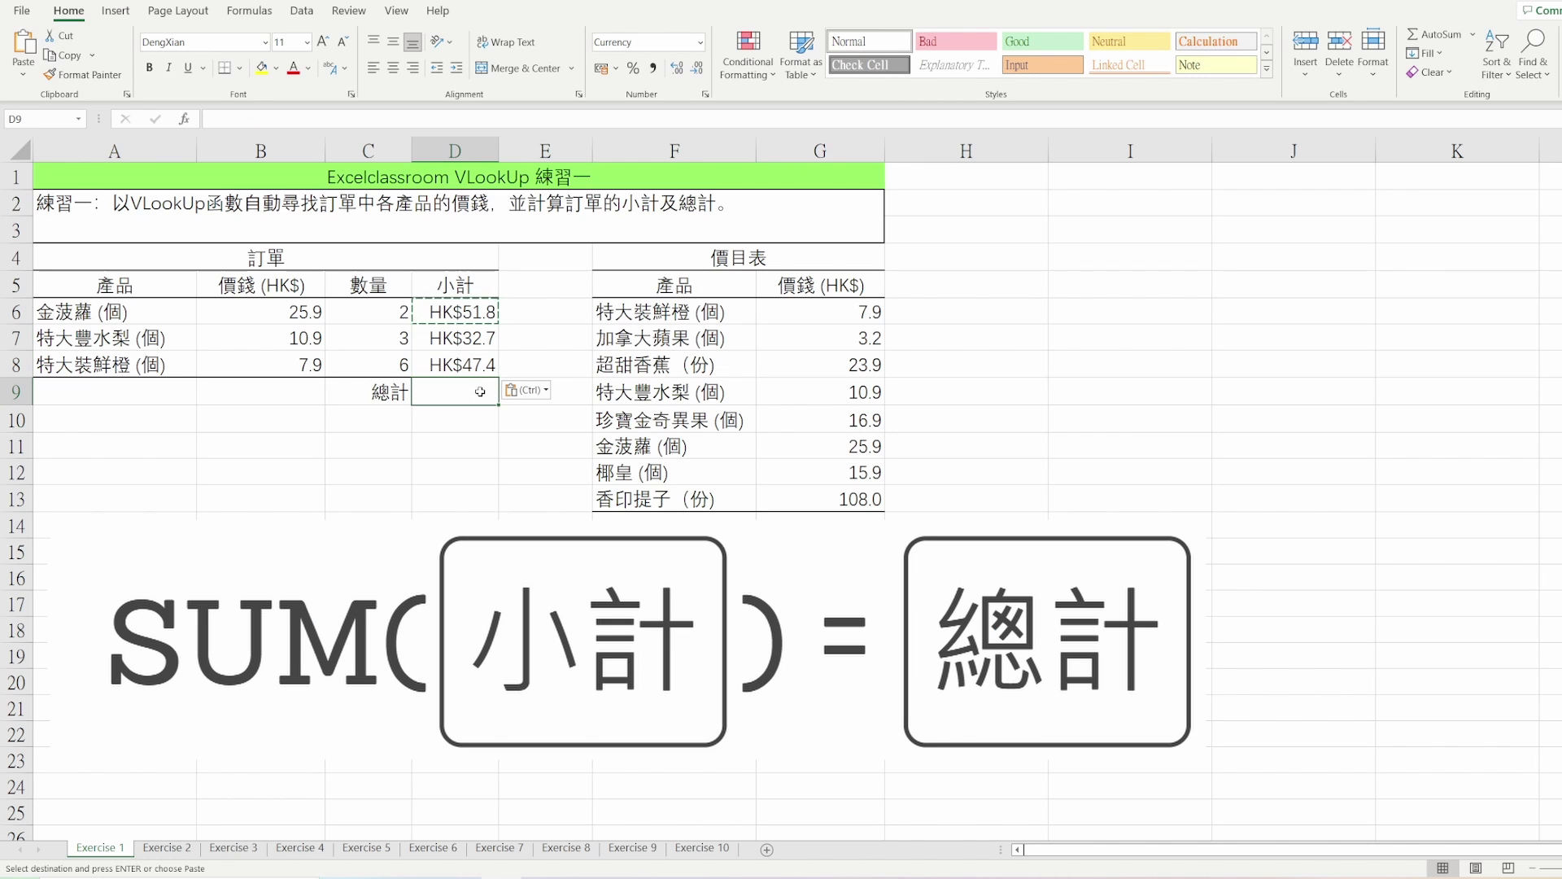
pyautogui.write('=sum(')
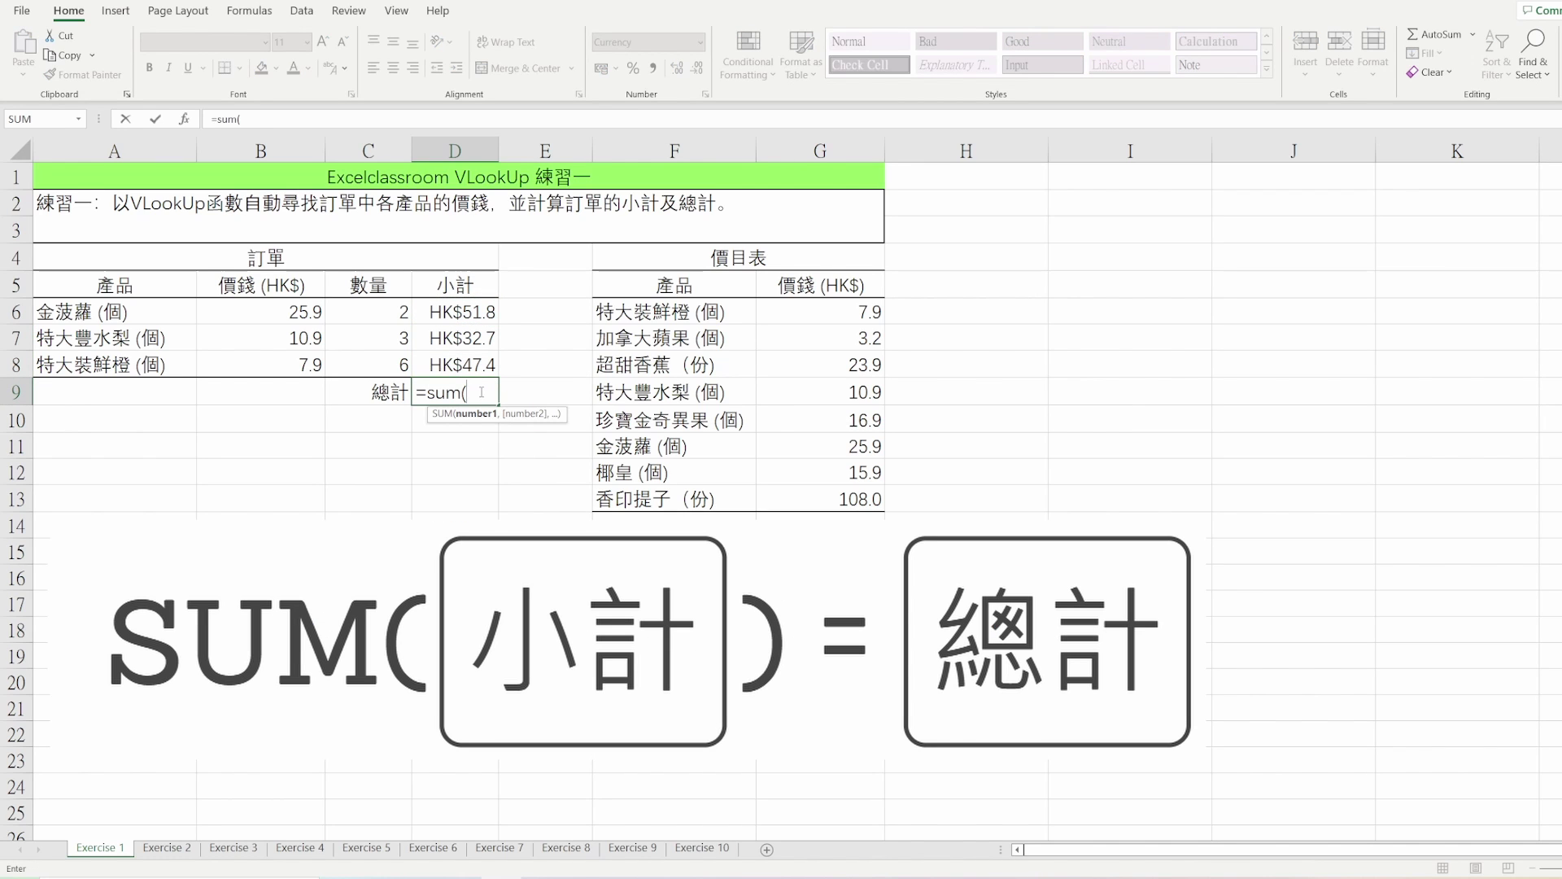
pyautogui.moveTo(480, 365); pyautogui.dragTo(480, 311)
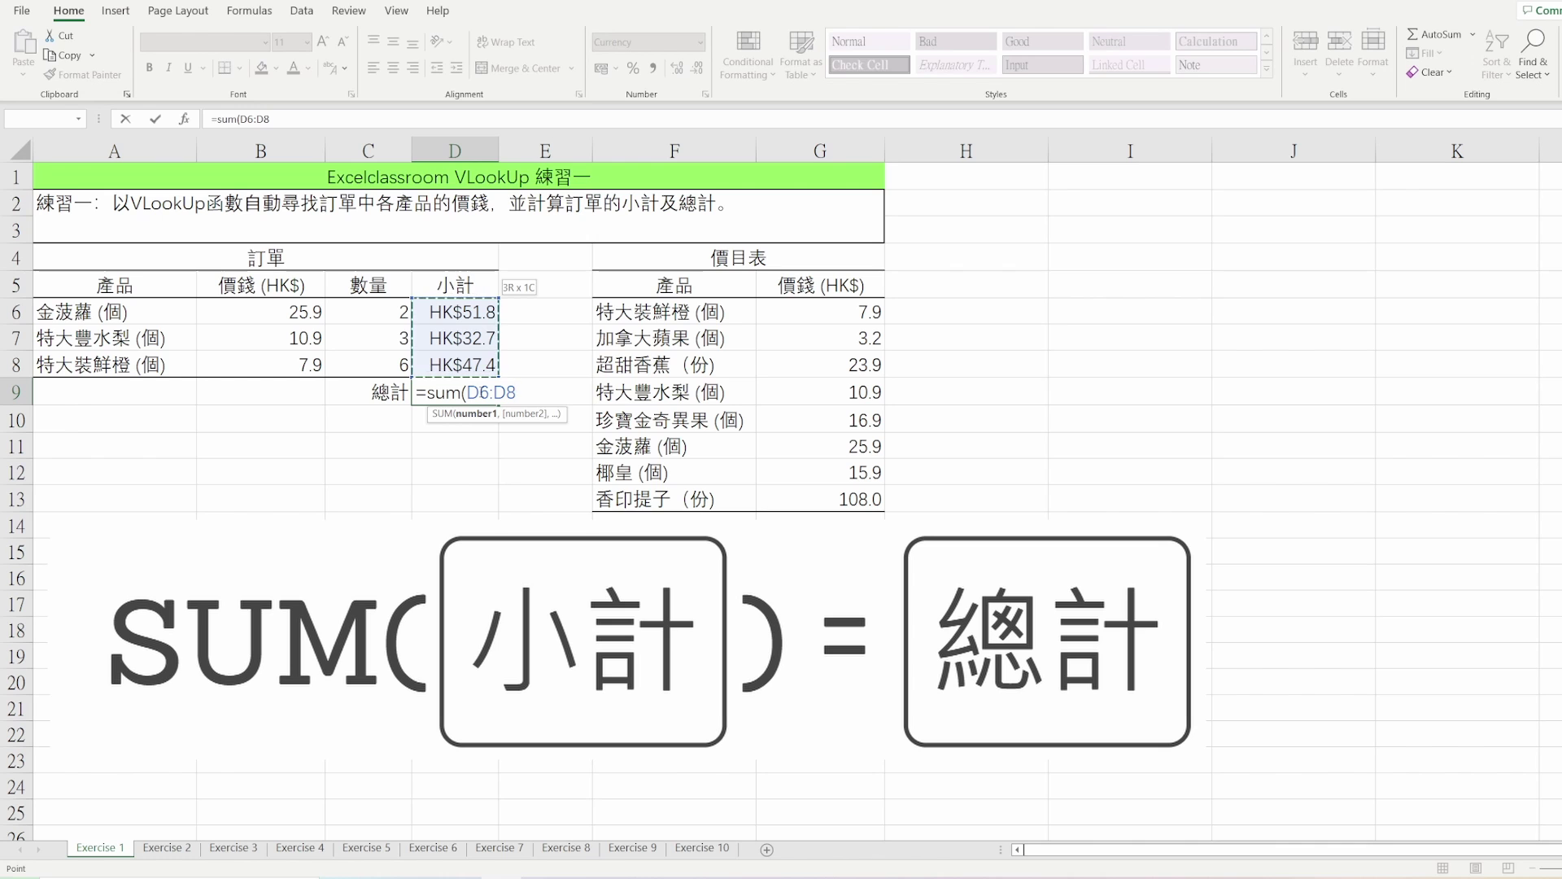
pyautogui.press('Return')
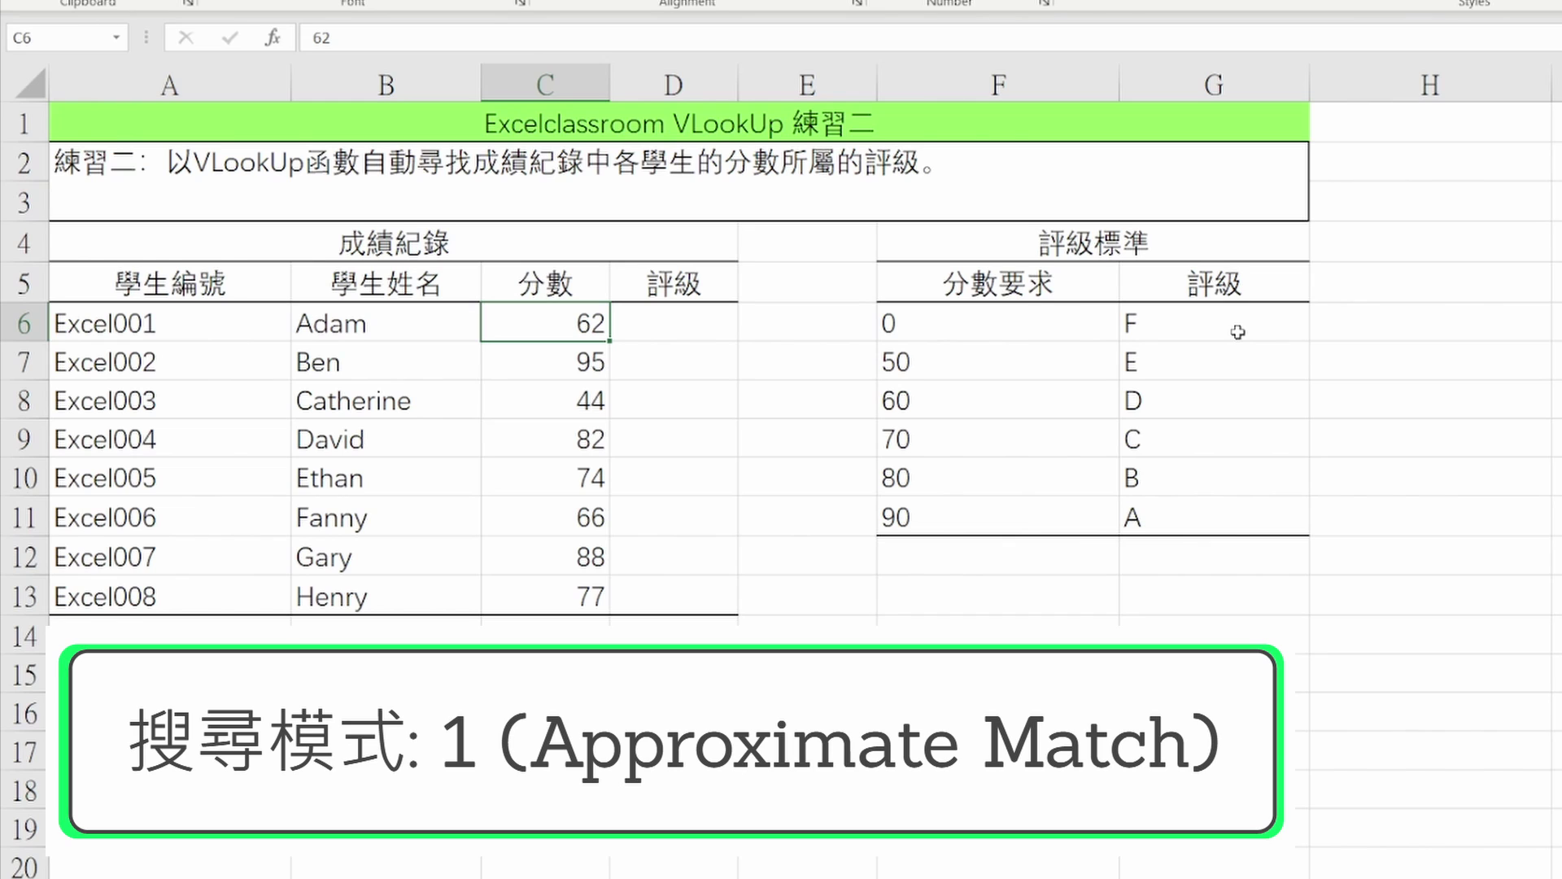
# - Compare the first student's score in C6 of the Exercise 2 sheet with the score thresholds and grades in F6:G11
pyautogui.press('Right')
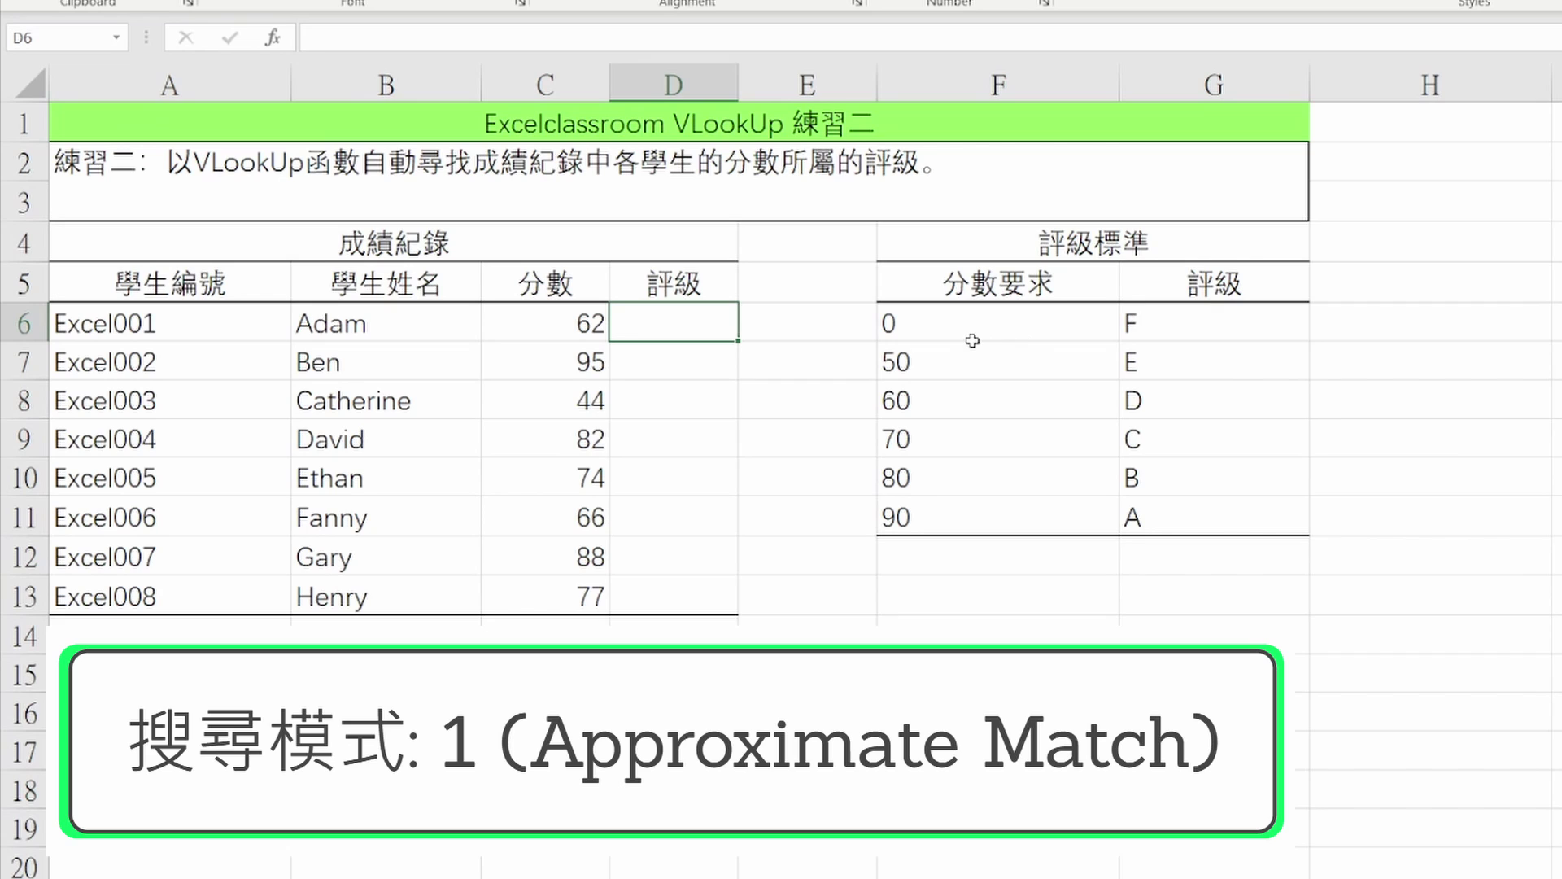
pyautogui.click(581, 323)
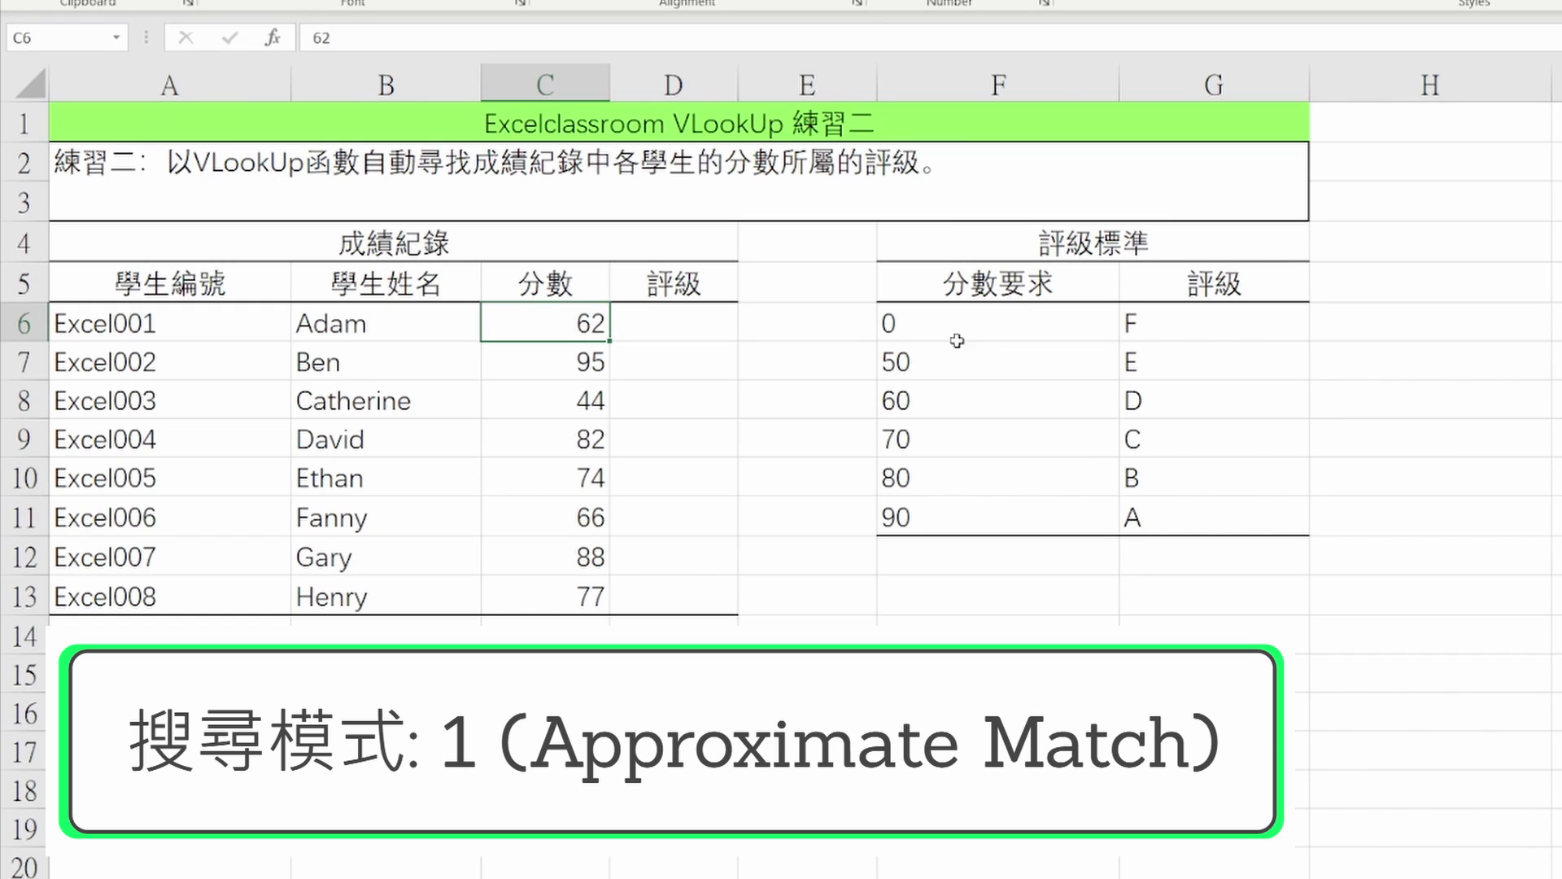
pyautogui.click(974, 323)
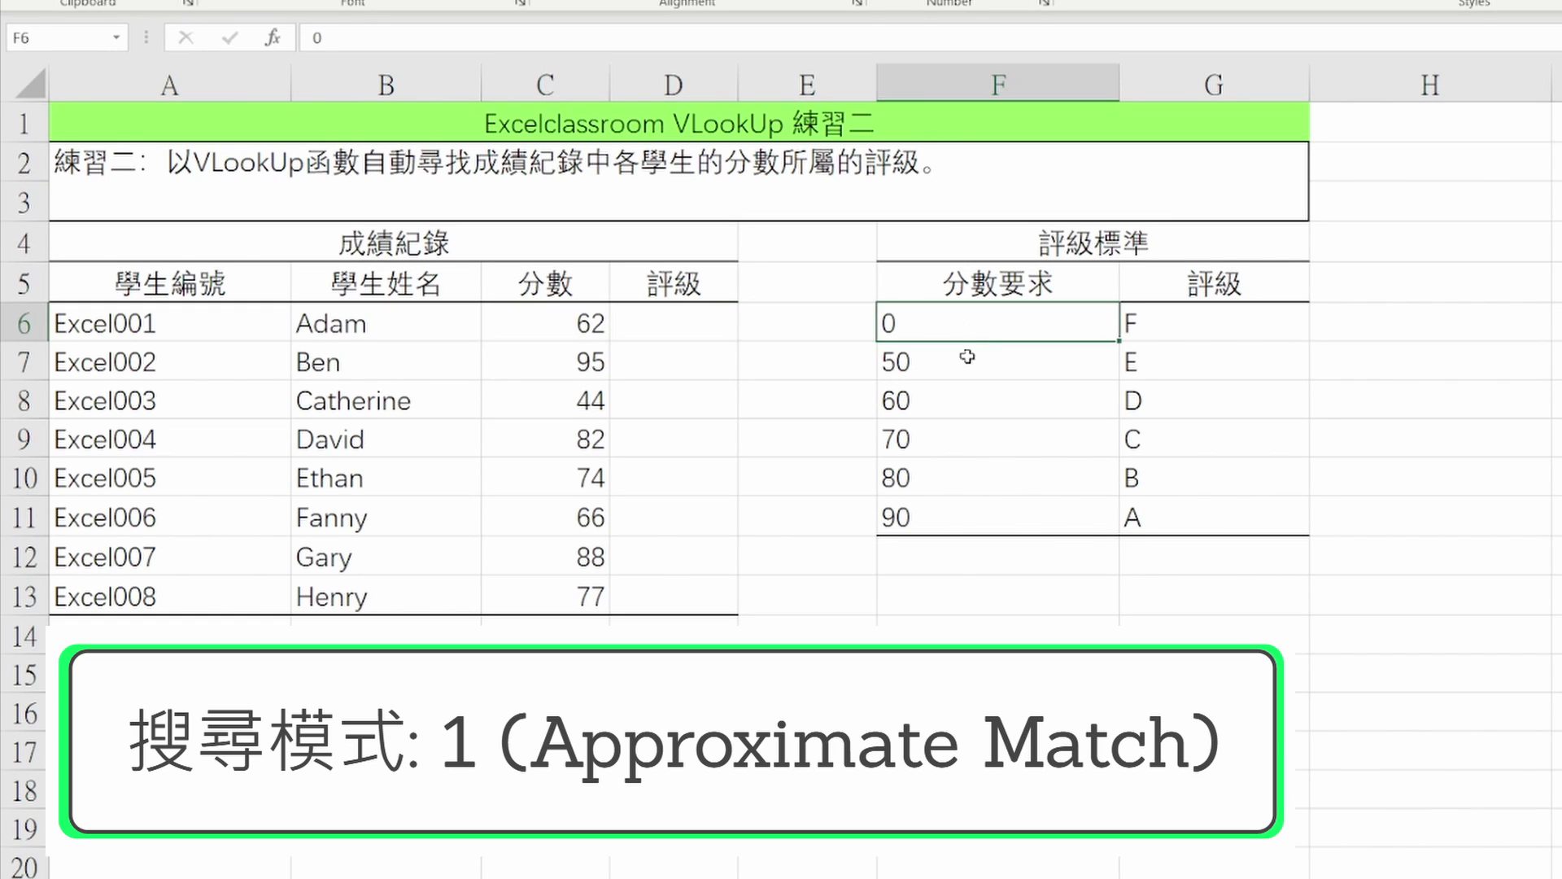
pyautogui.click(964, 363)
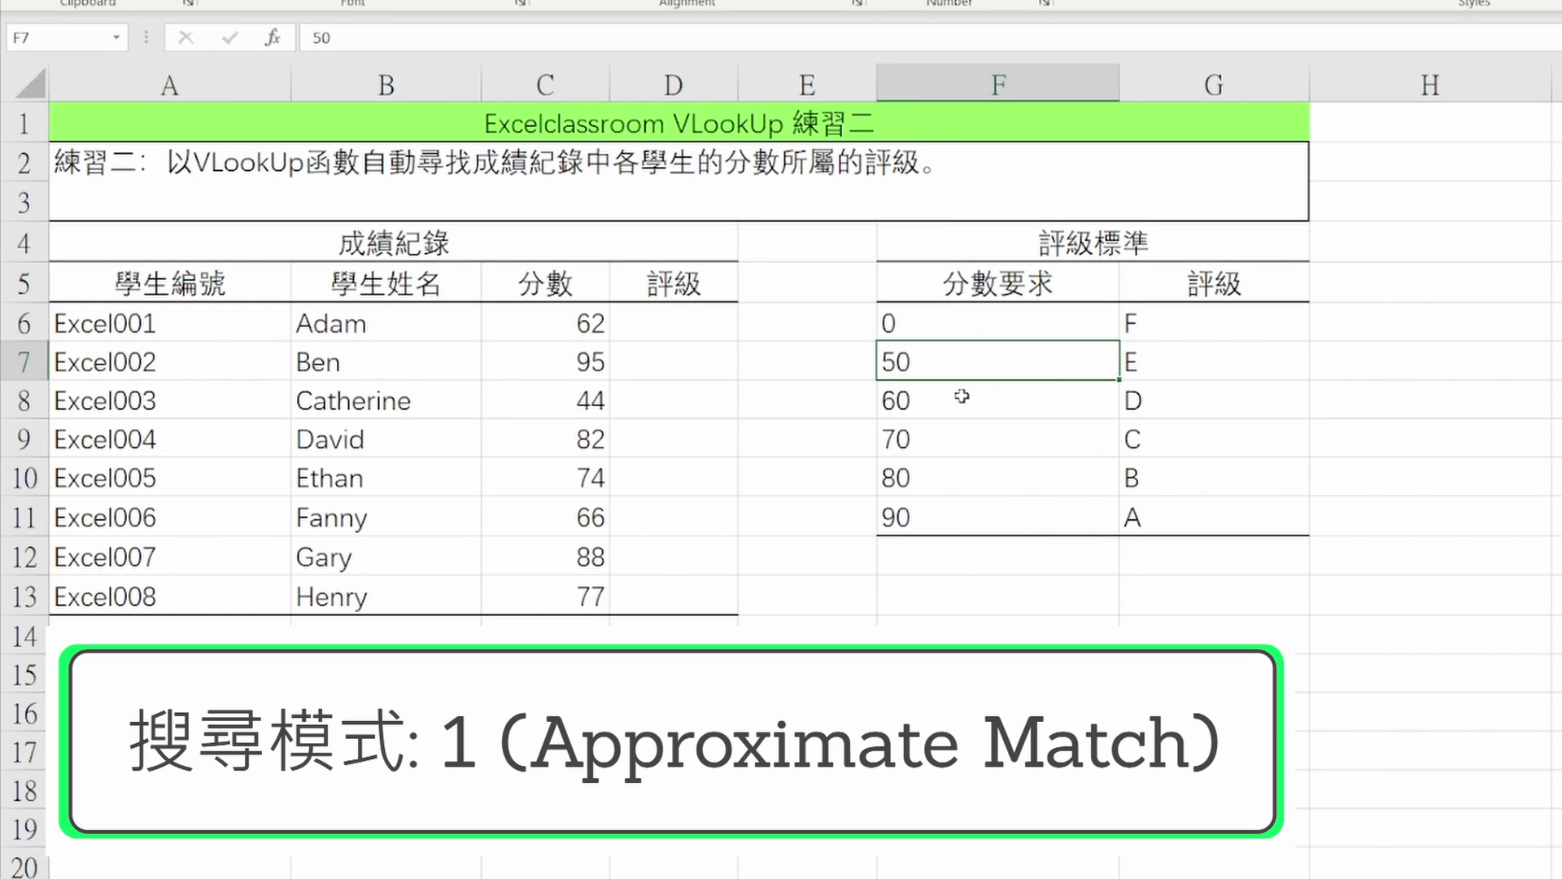
pyautogui.click(962, 397)
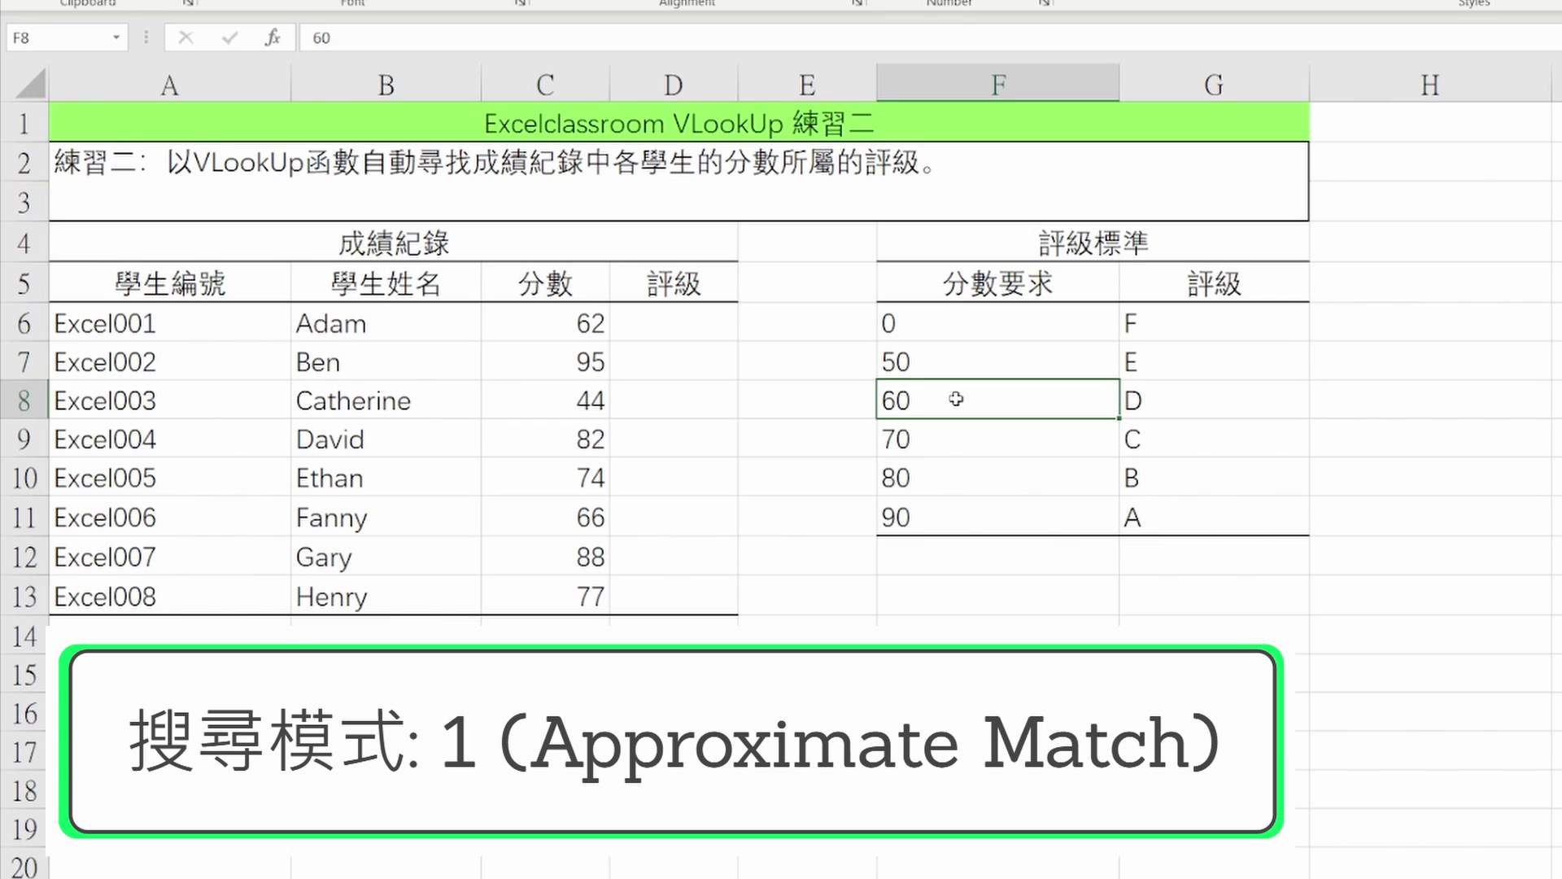
pyautogui.click(944, 437)
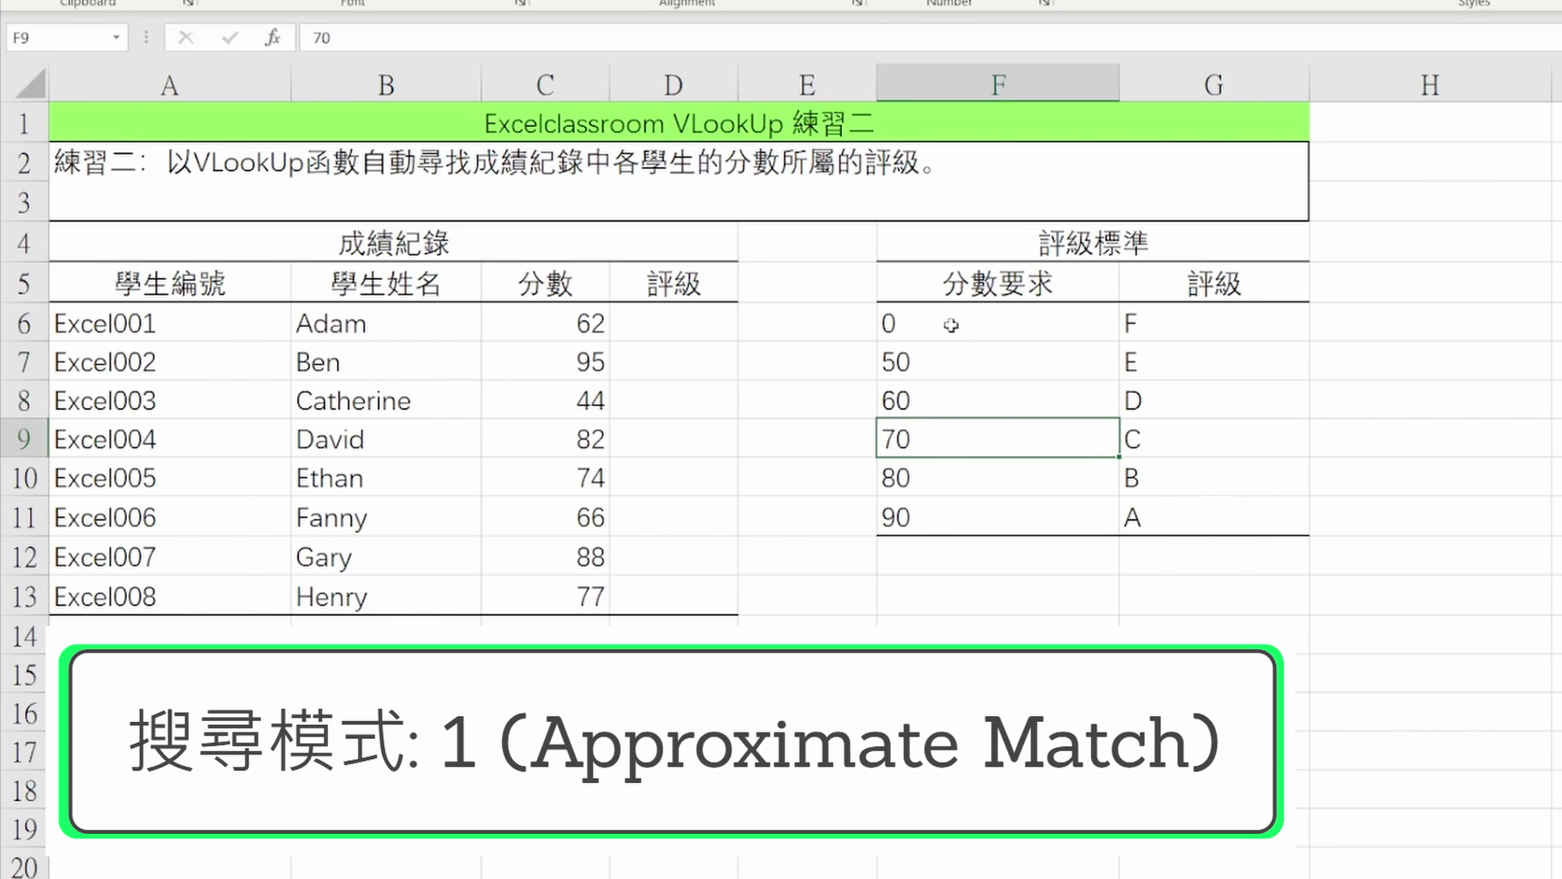
pyautogui.click(988, 398)
pyautogui.click(982, 437)
pyautogui.click(996, 399)
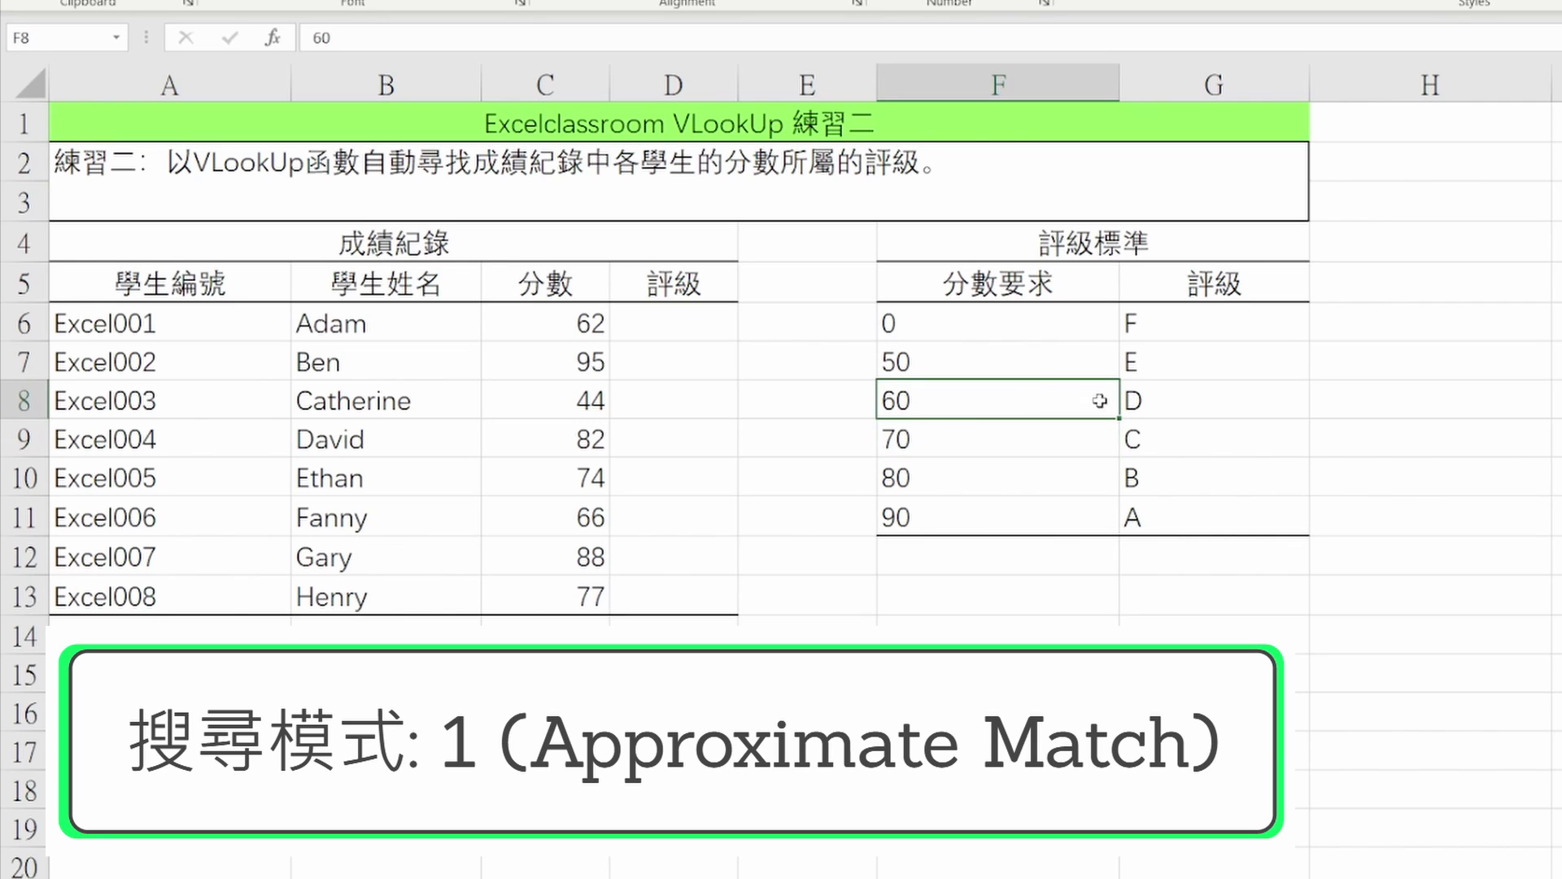
pyautogui.click(1203, 401)
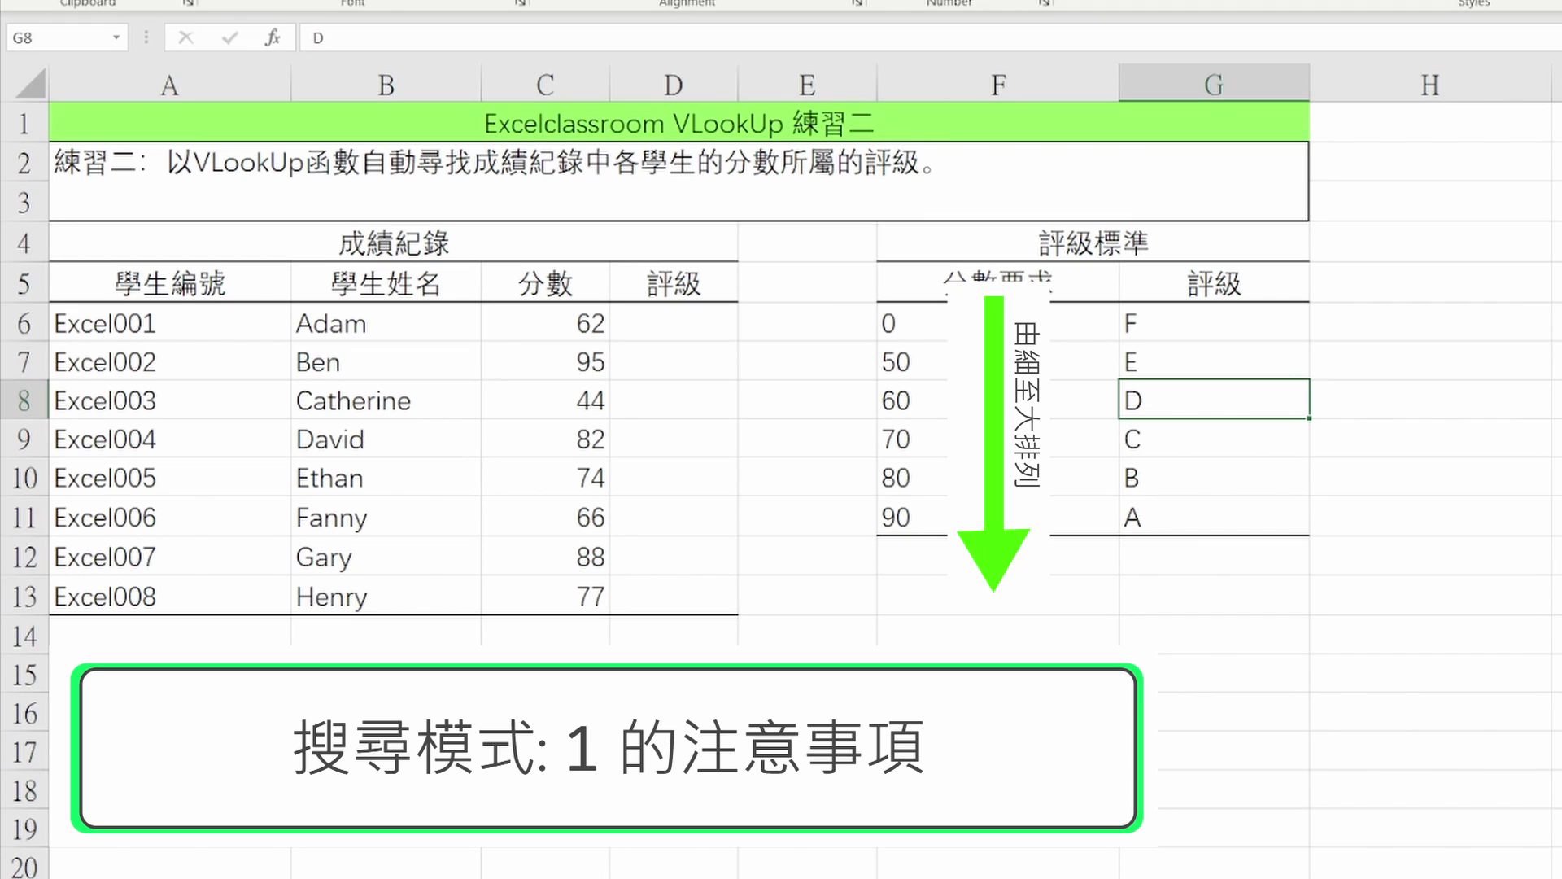
pyautogui.moveTo(911, 320); pyautogui.dragTo(1236, 520)
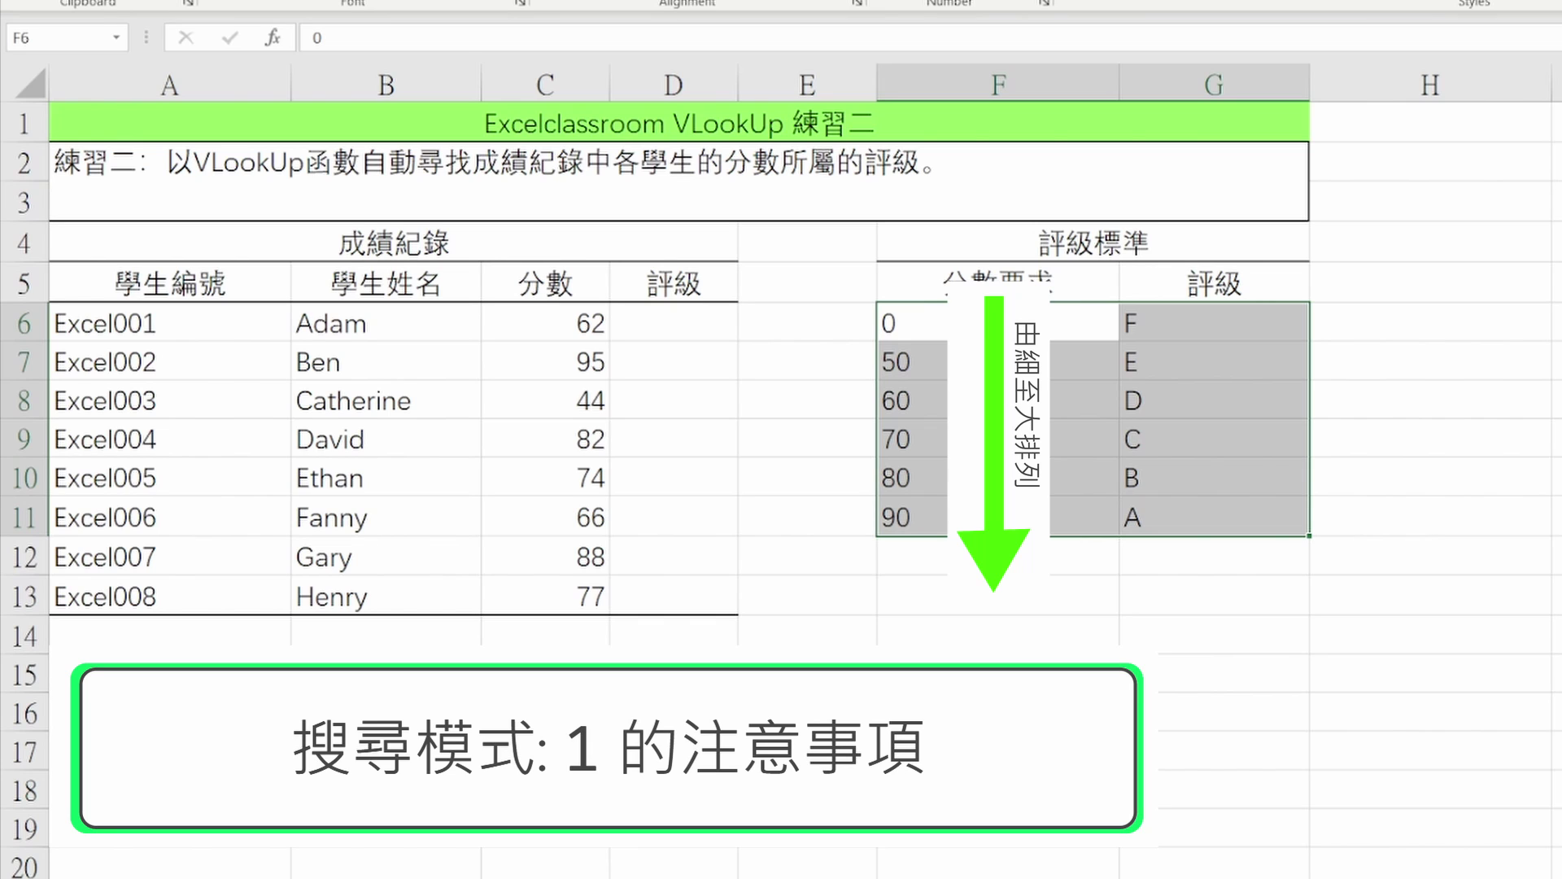
# - Start a VLOOKUP formula in grade cell D6 with score cell C6 as the lookup value
pyautogui.click(711, 326)
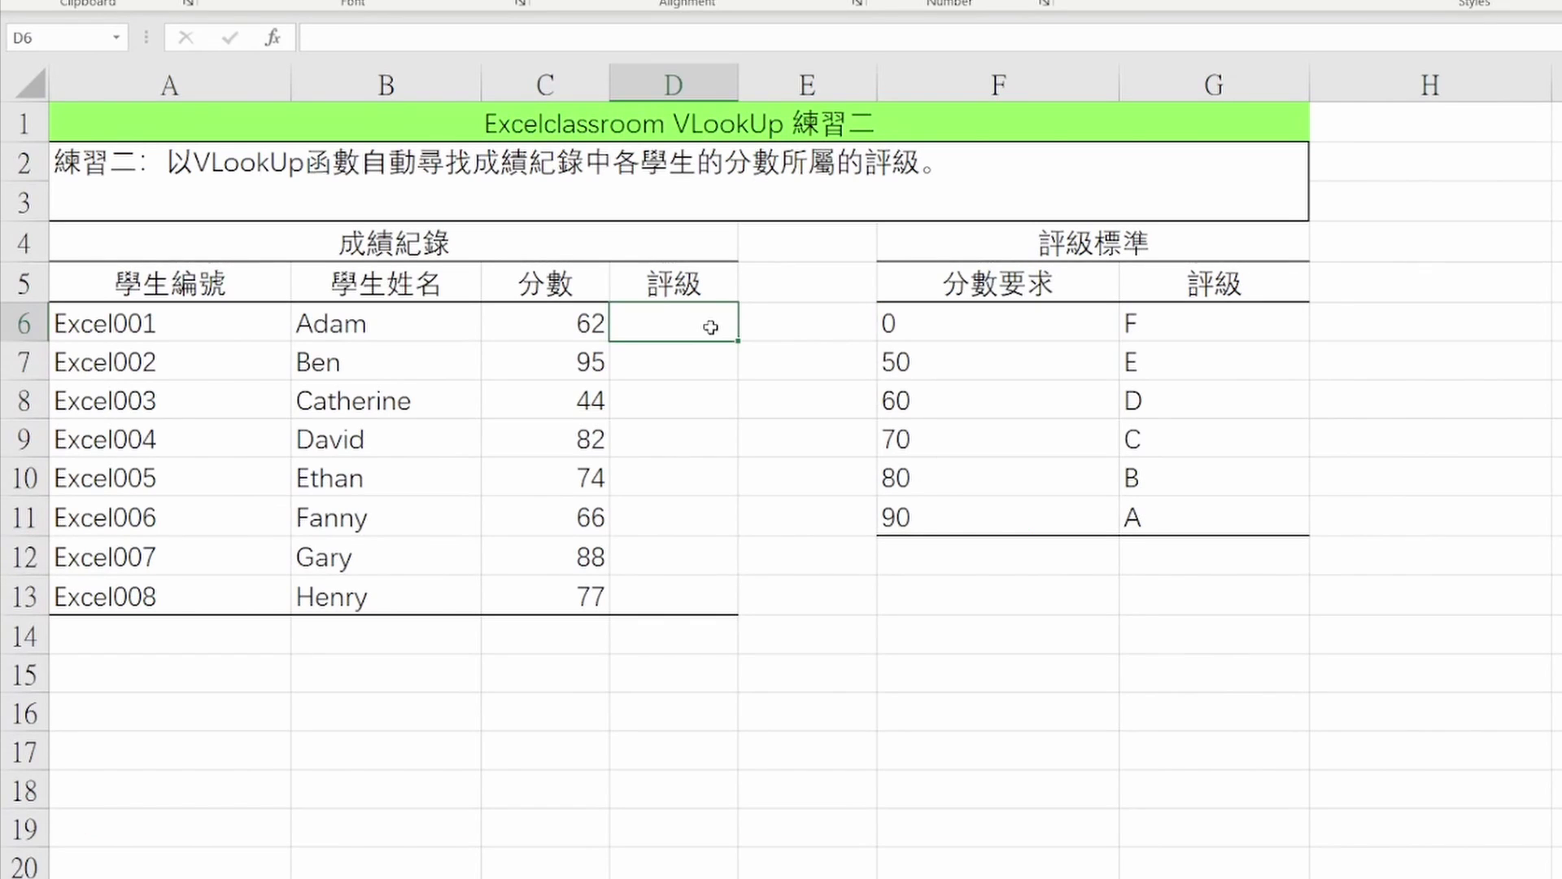
pyautogui.write('=vlookup(')
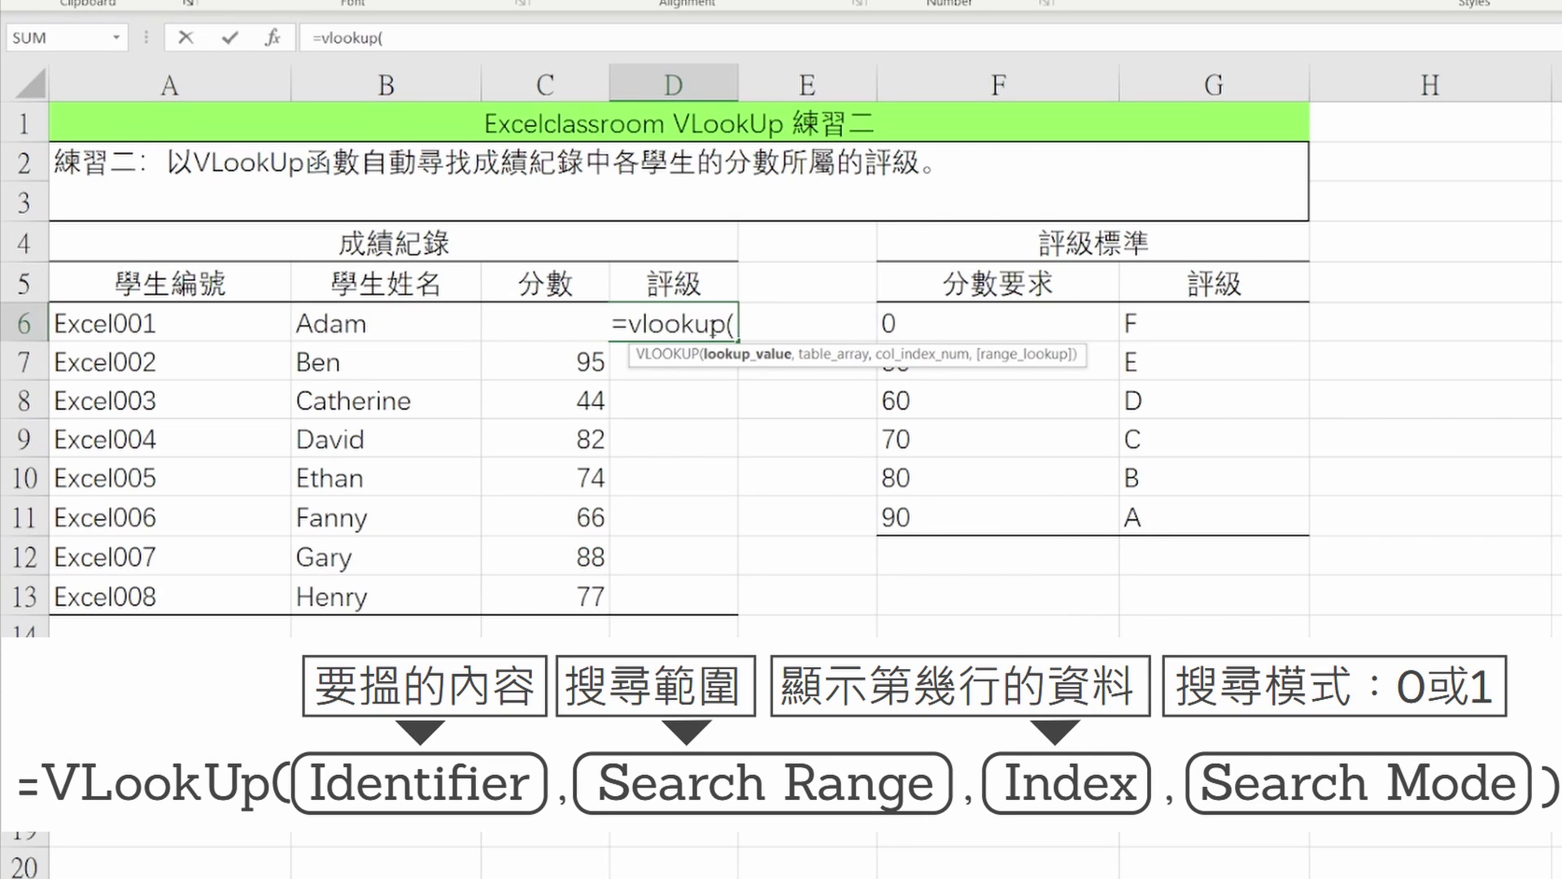
pyautogui.press('Left')
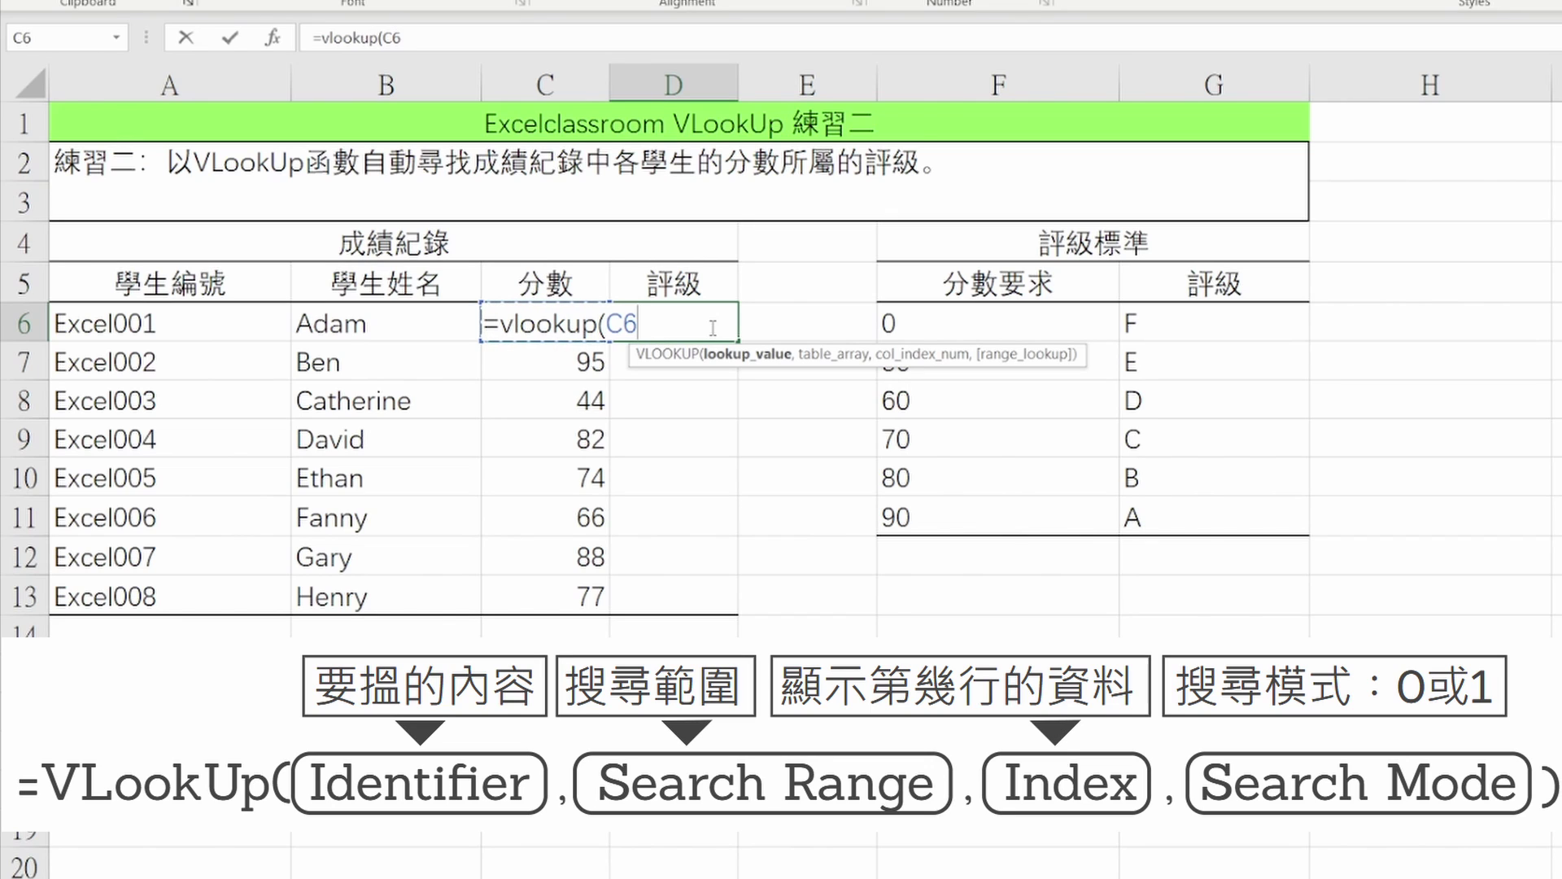
# - Set the D6 formula's table array to the grading table F6:G11, locked as the absolute range $F$6:$G$11
pyautogui.write(',')
pyautogui.press('Right')
pyautogui.press('Right')
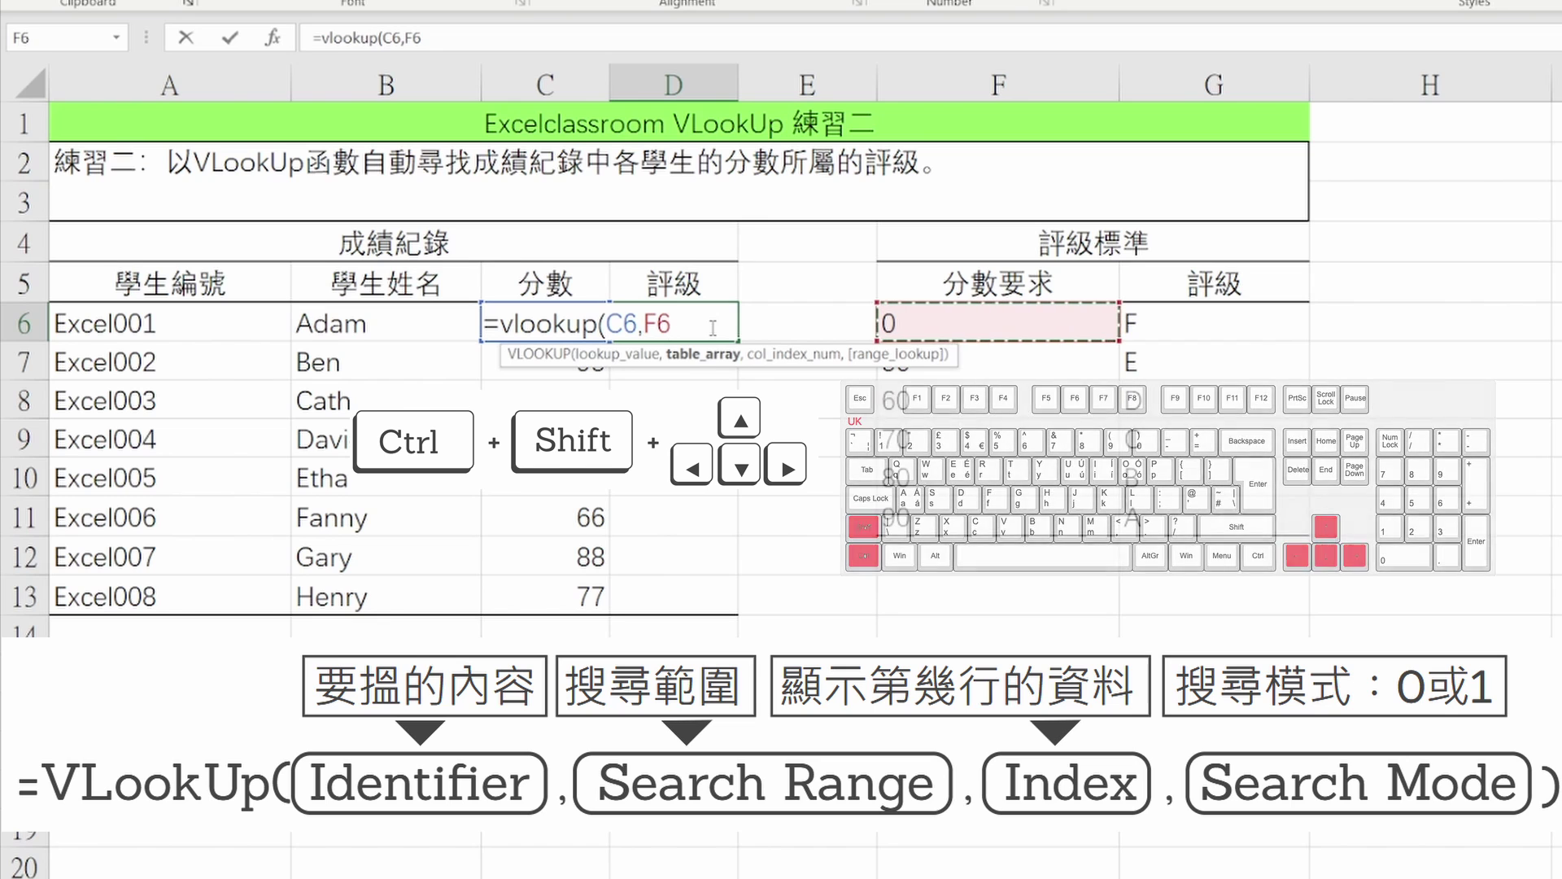
pyautogui.hotkey('ctrl', 'shift', 'Down')
pyautogui.hotkey('ctrl', 'shift', 'Right')
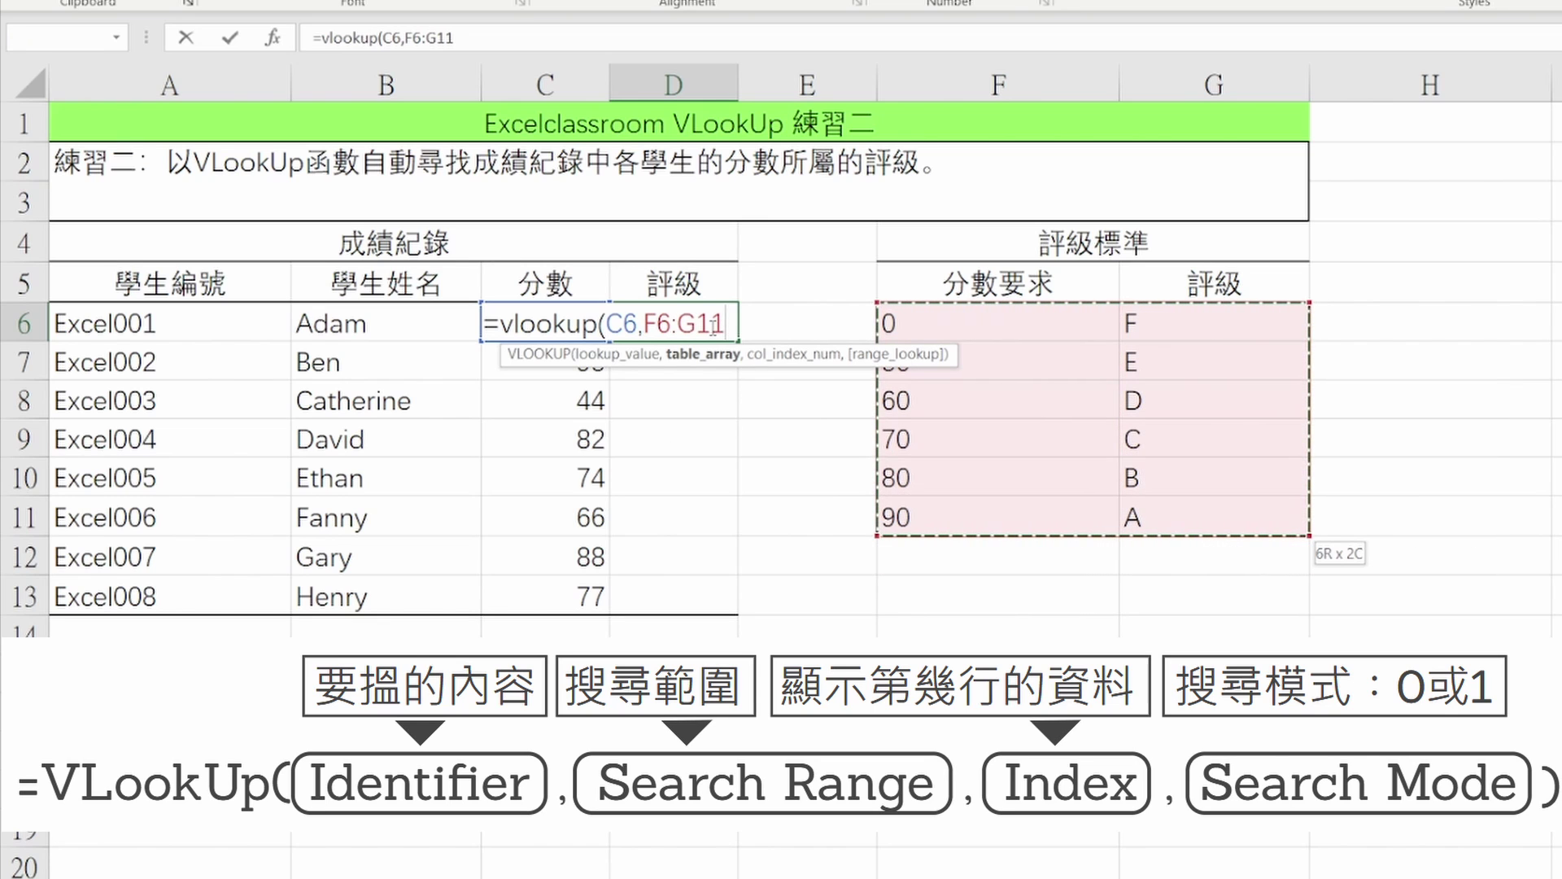
pyautogui.press('F4')
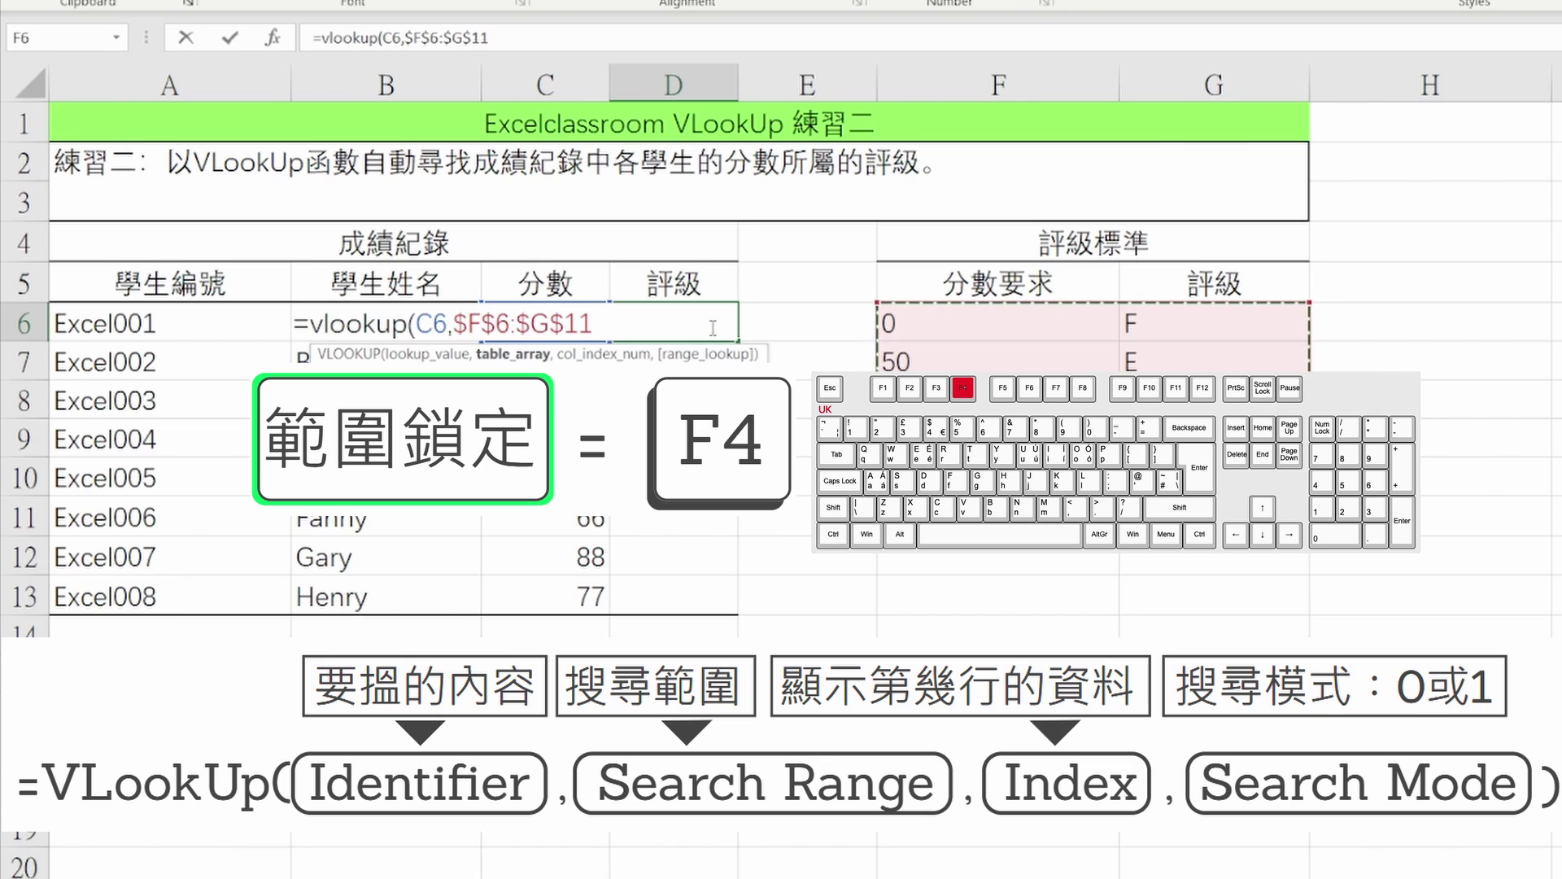
pyautogui.write(',')
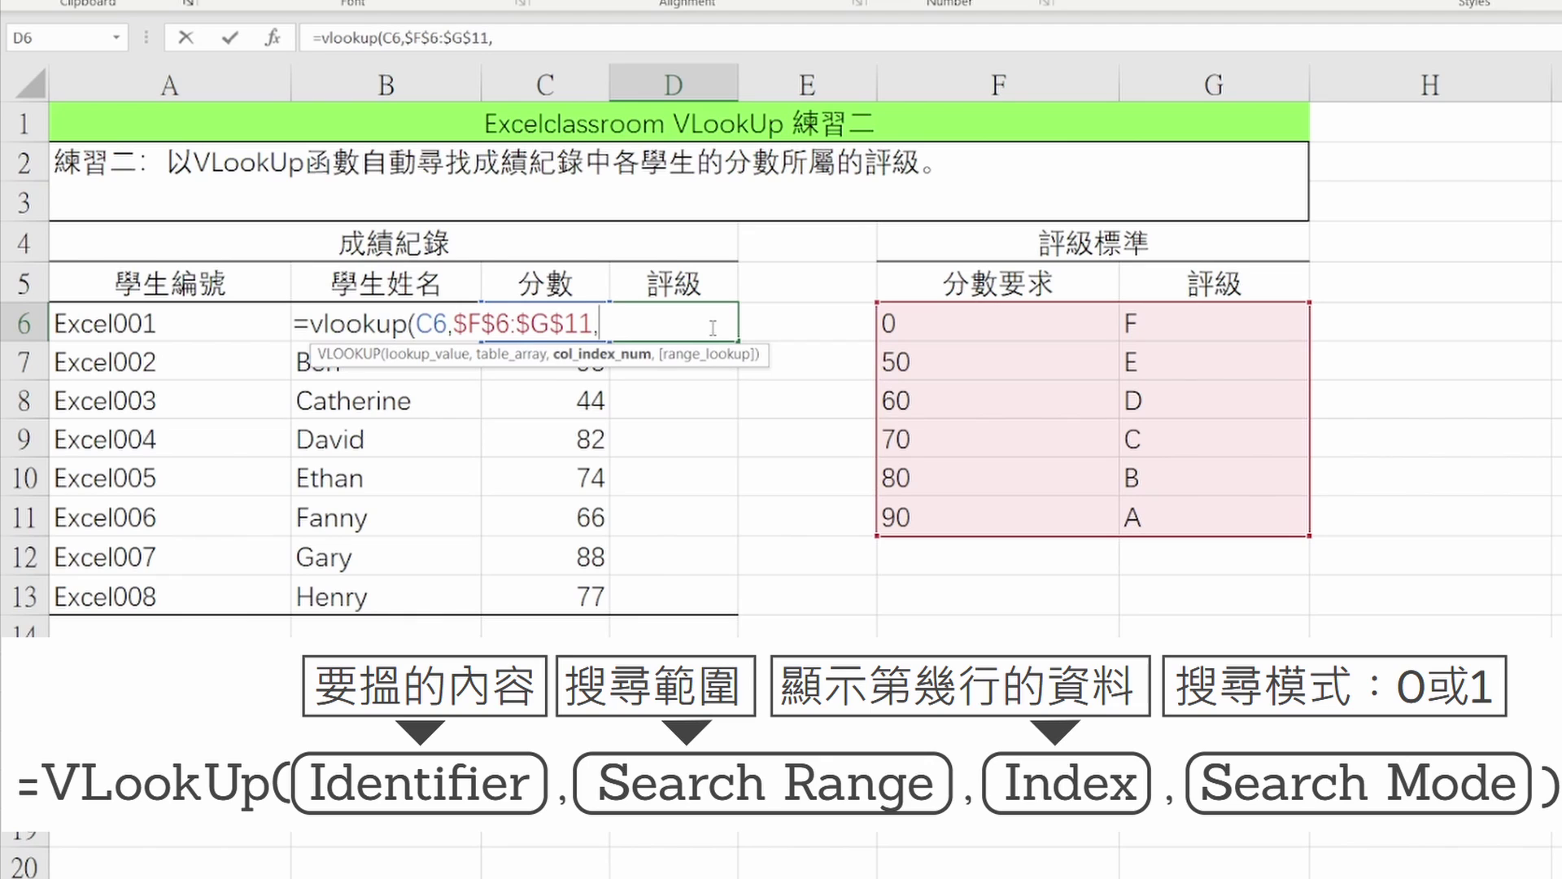
# - Complete the D6 VLOOKUP formula with column index 2 and search mode 1 for an approximate match
pyautogui.write('2,')
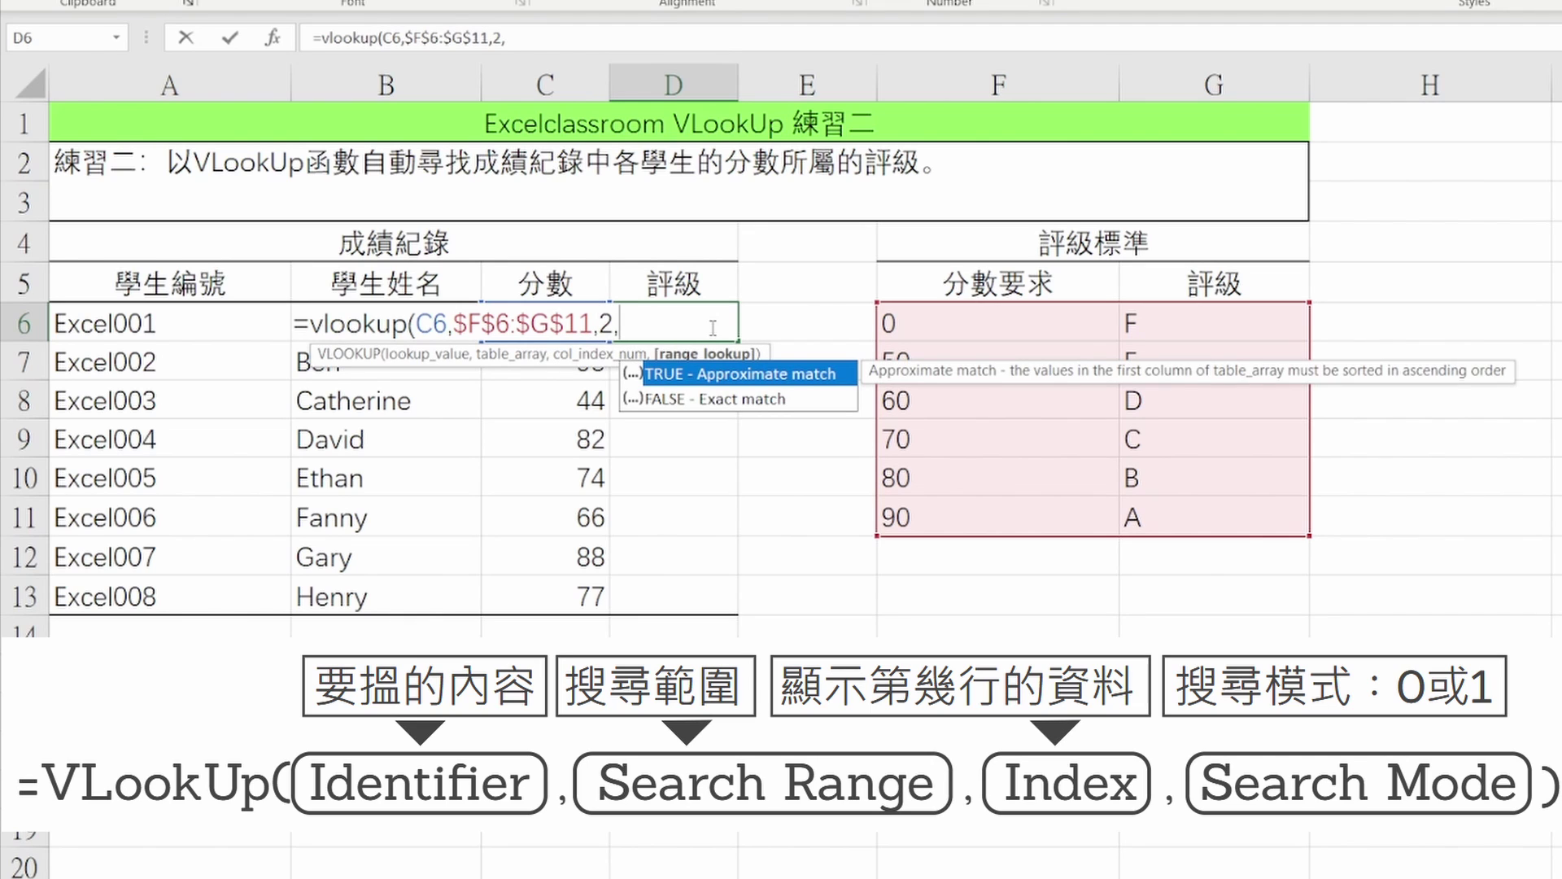
pyautogui.write('1)')
pyautogui.press('Return')
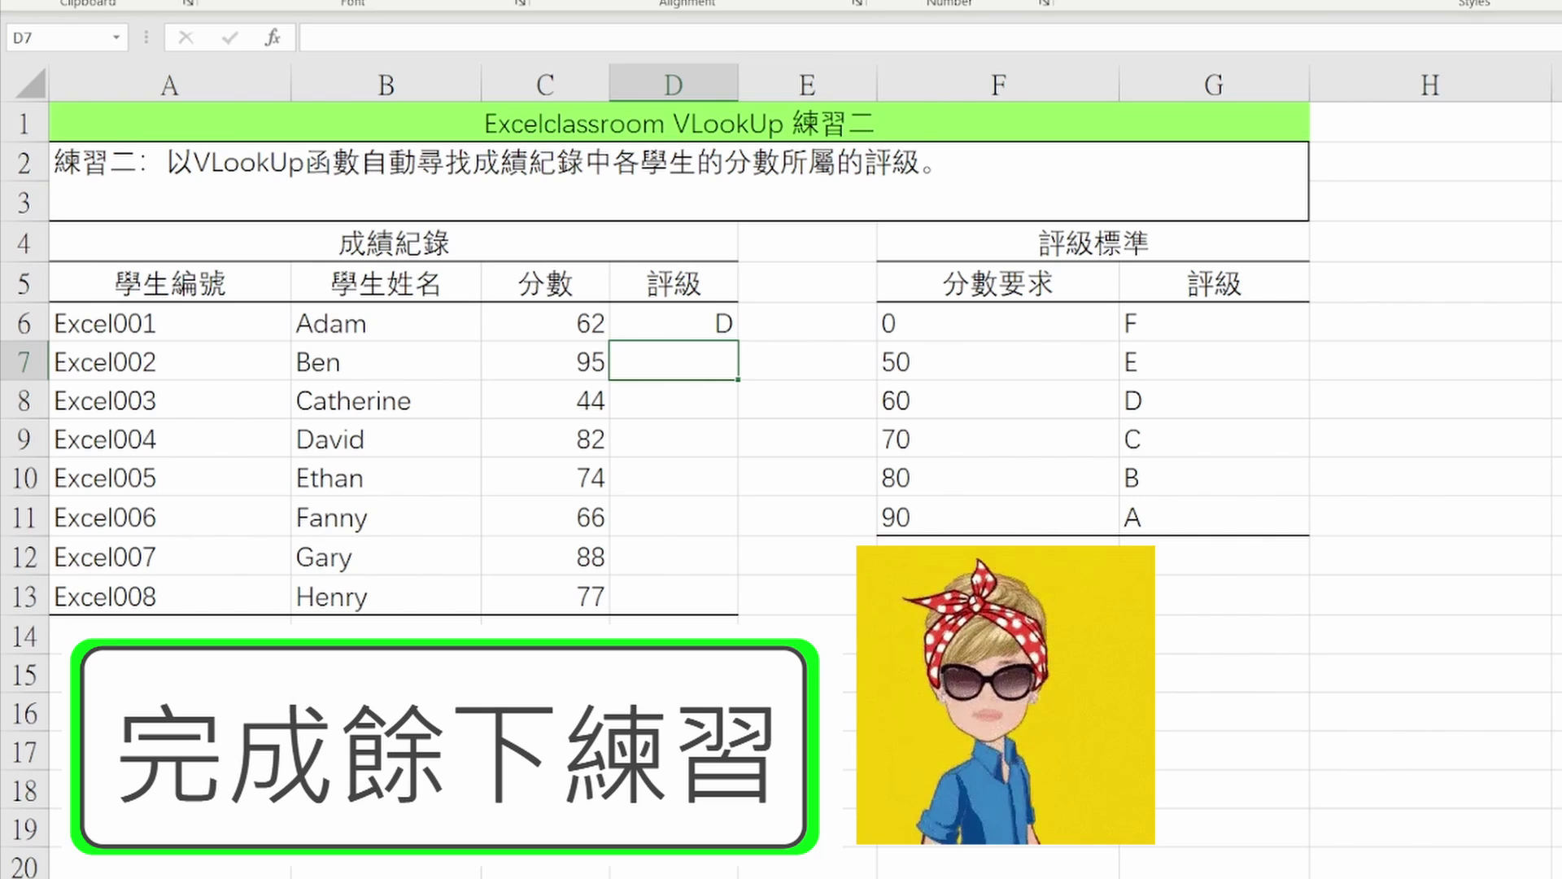
# - Start a VLOOKUP formula in grade cell D7 with score cell C7 as the lookup value
pyautogui.write('=')
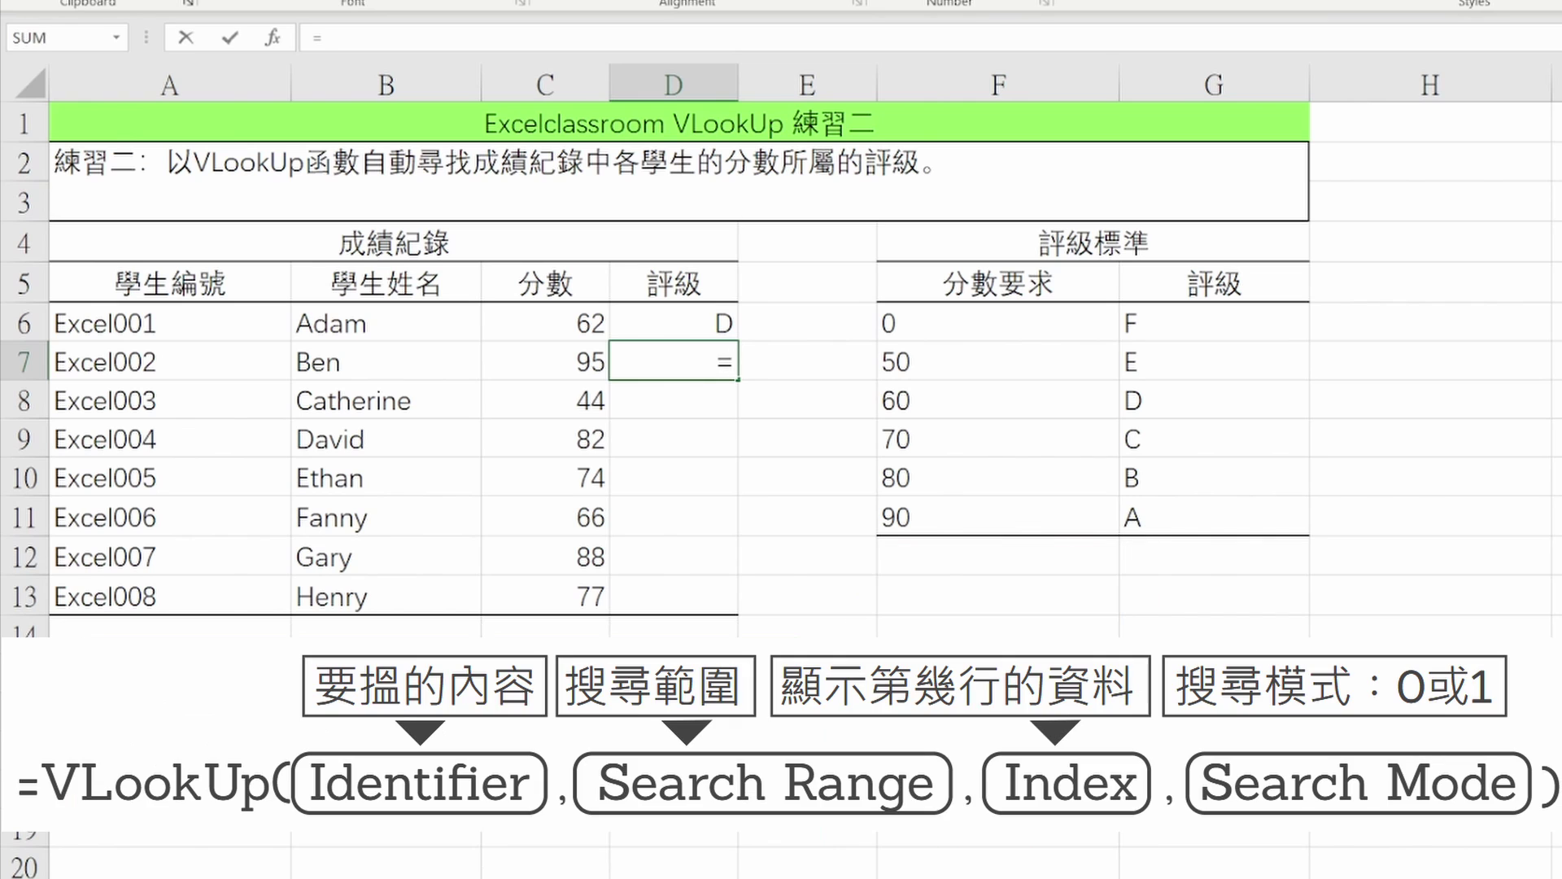
pyautogui.write('vlookup(')
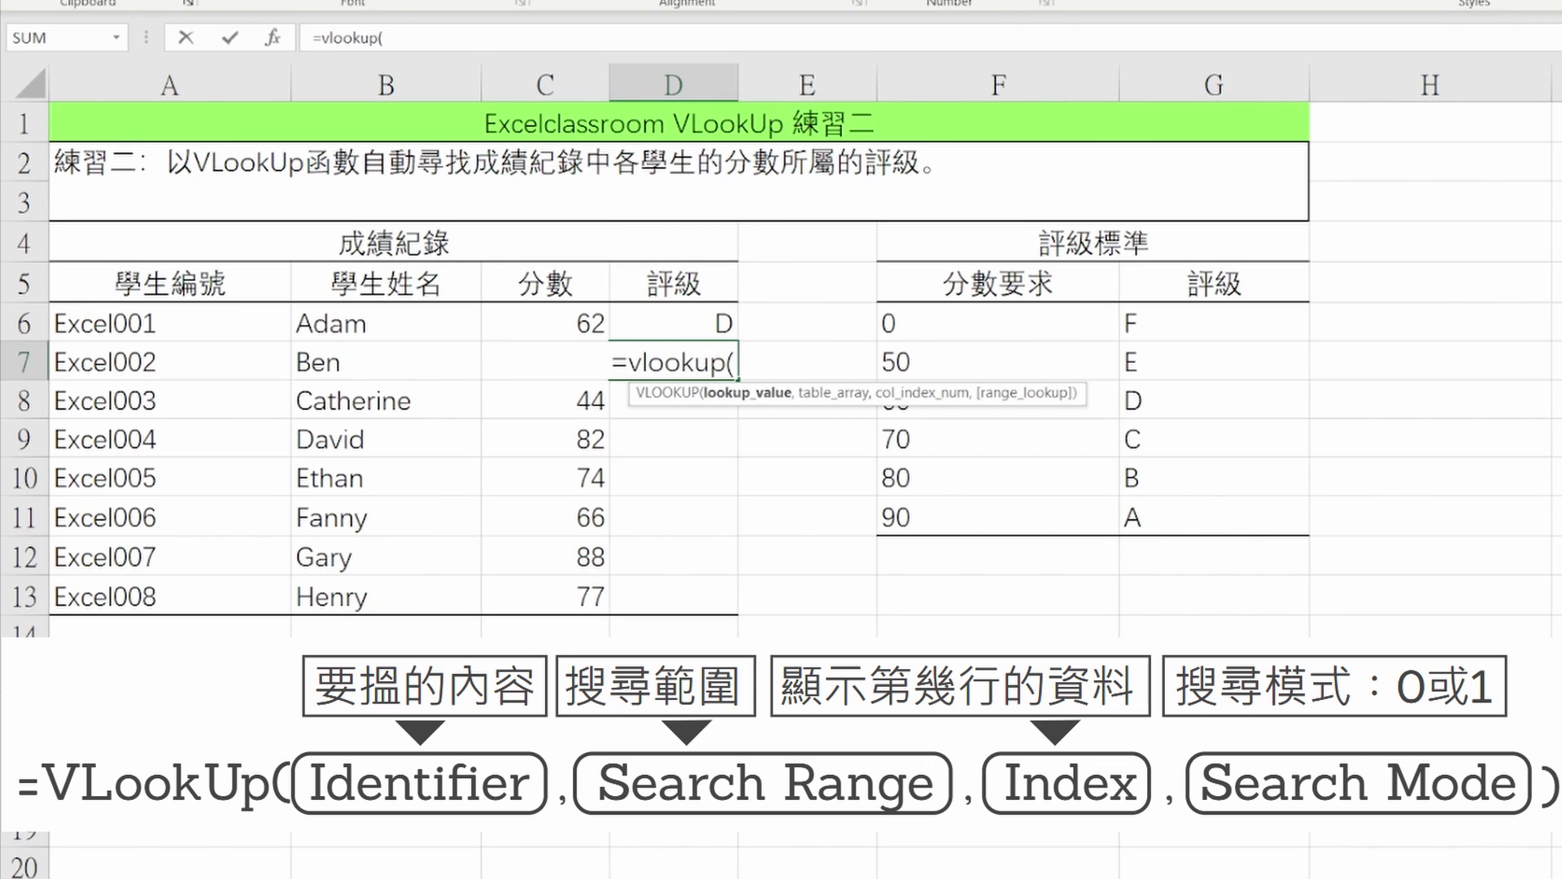
pyautogui.press('Left')
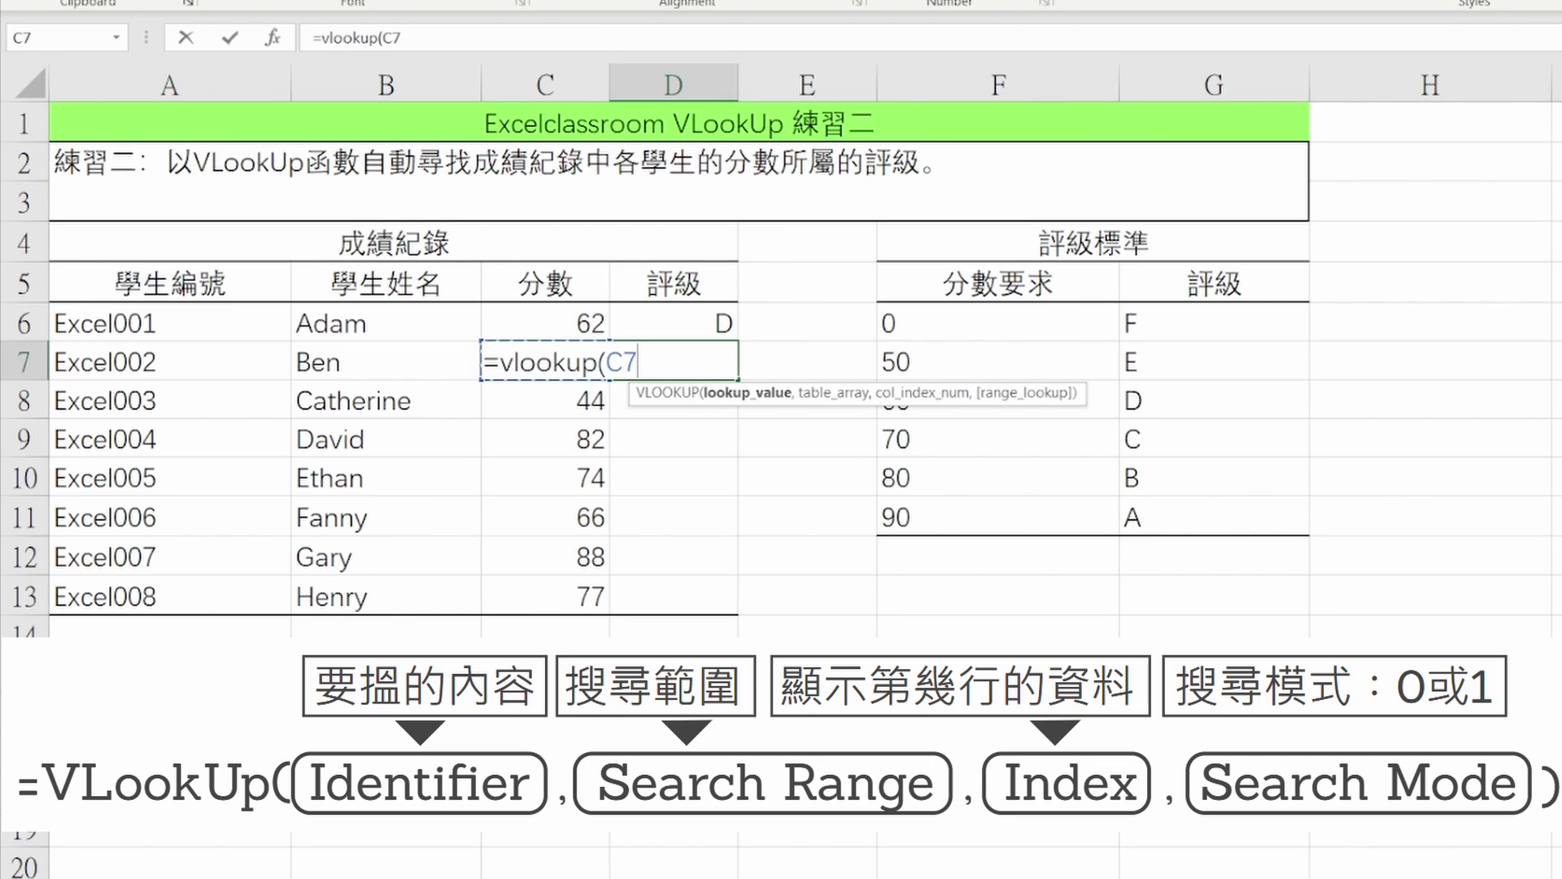
pyautogui.write(',')
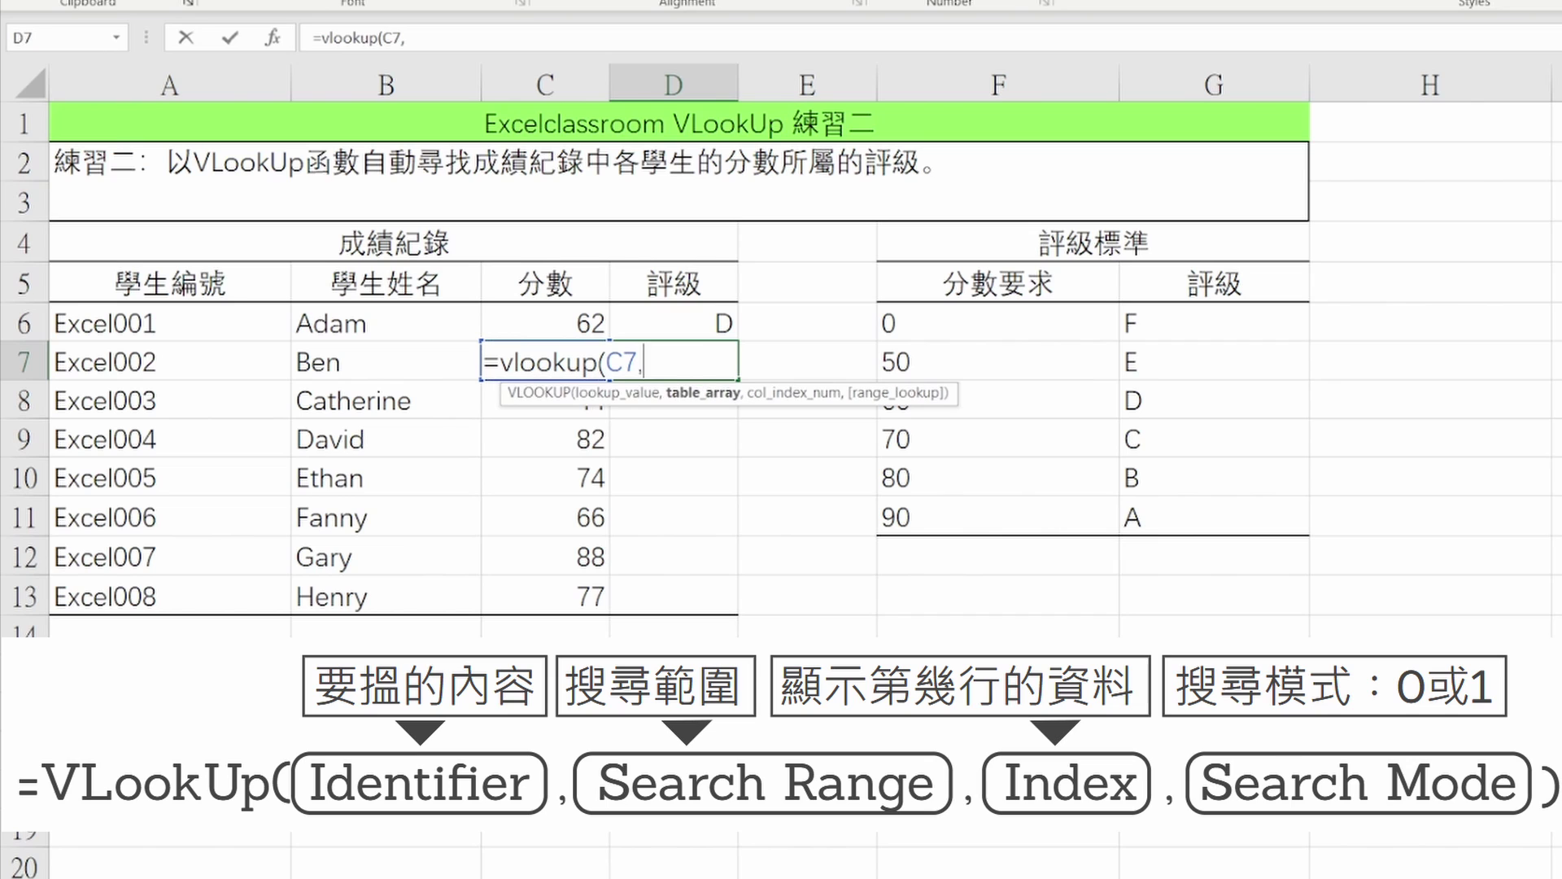
# - Set the D7 formula's table array to the grading table F6:G11, locked as the absolute range $F$6:$G$11
pyautogui.press('Right')
pyautogui.press('Right')
pyautogui.press('Up')
pyautogui.hotkey('ctrl', 'shift', 'Down')
pyautogui.hotkey('ctrl', 'shift', 'Right')
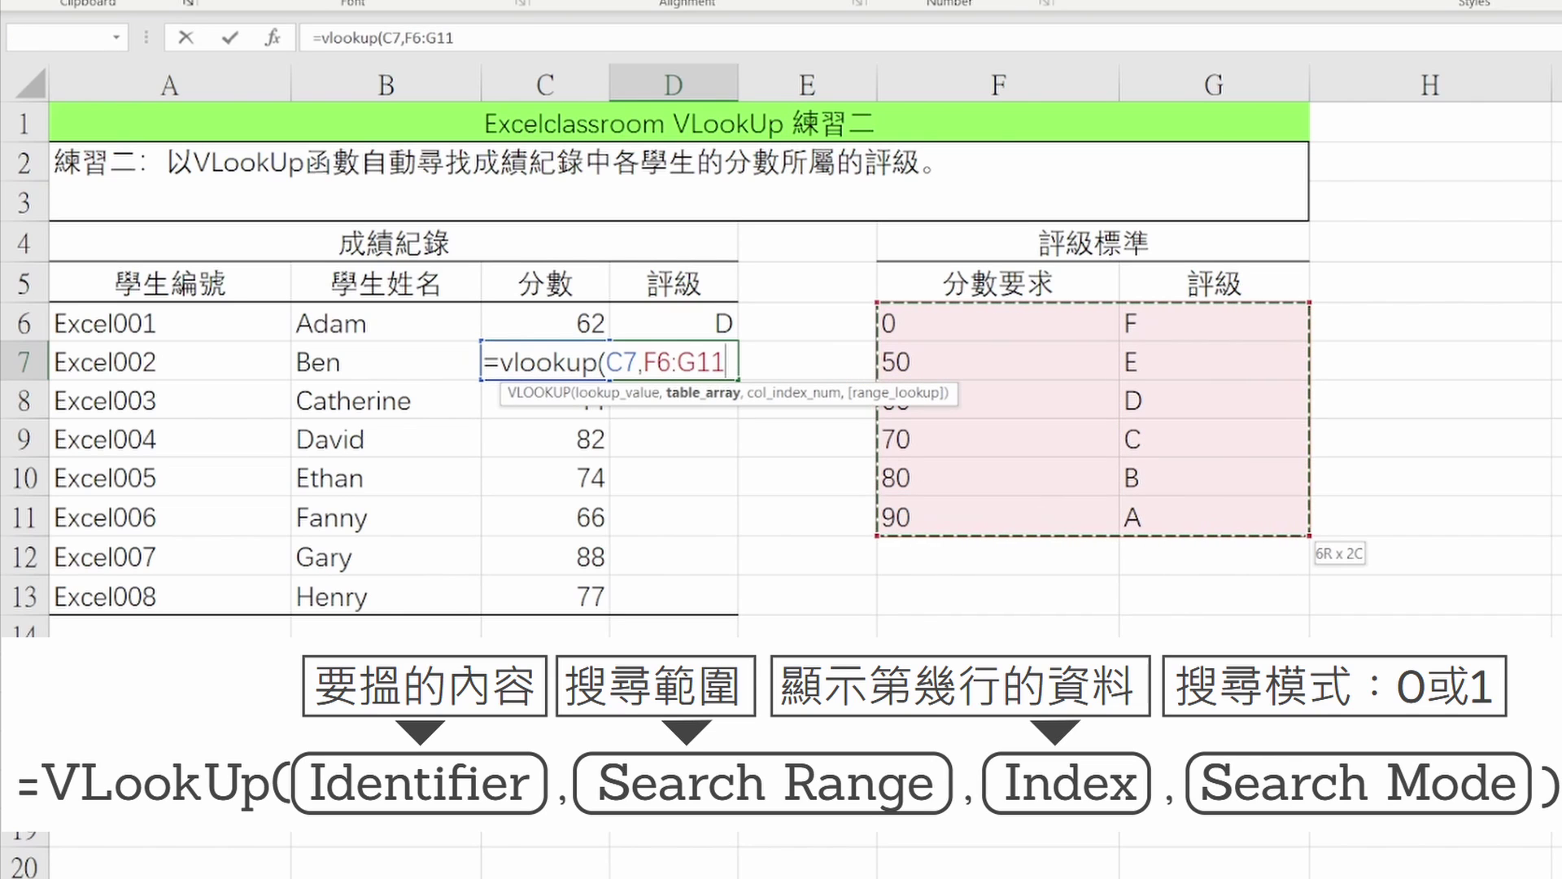
pyautogui.press('F4')
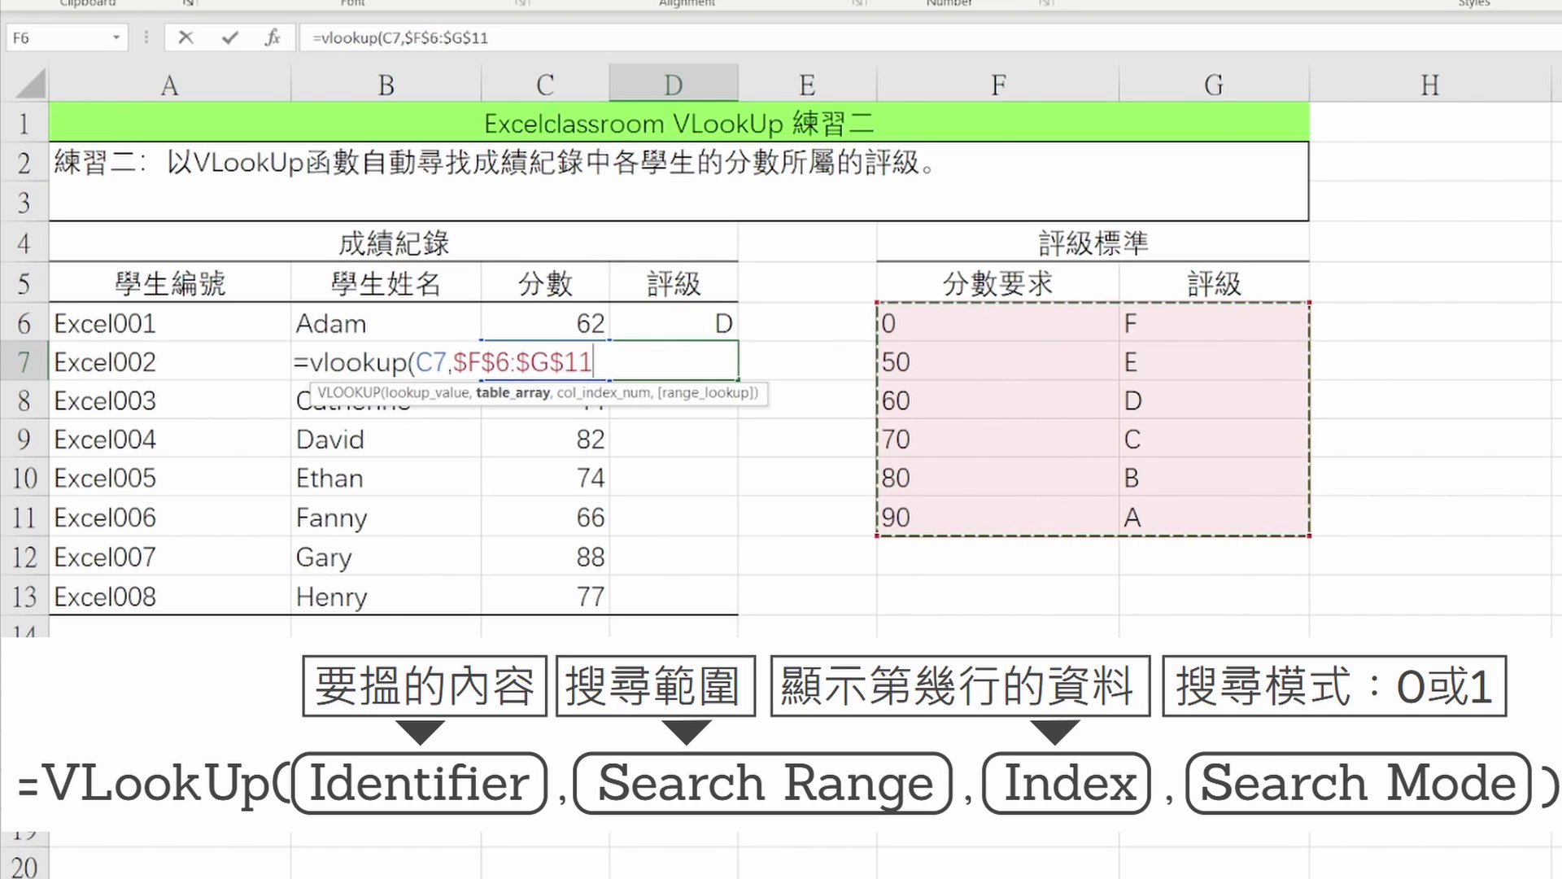
# - Complete the D7 VLOOKUP formula with column index 2 and search mode 1 for an approximate match
pyautogui.write(',2,')
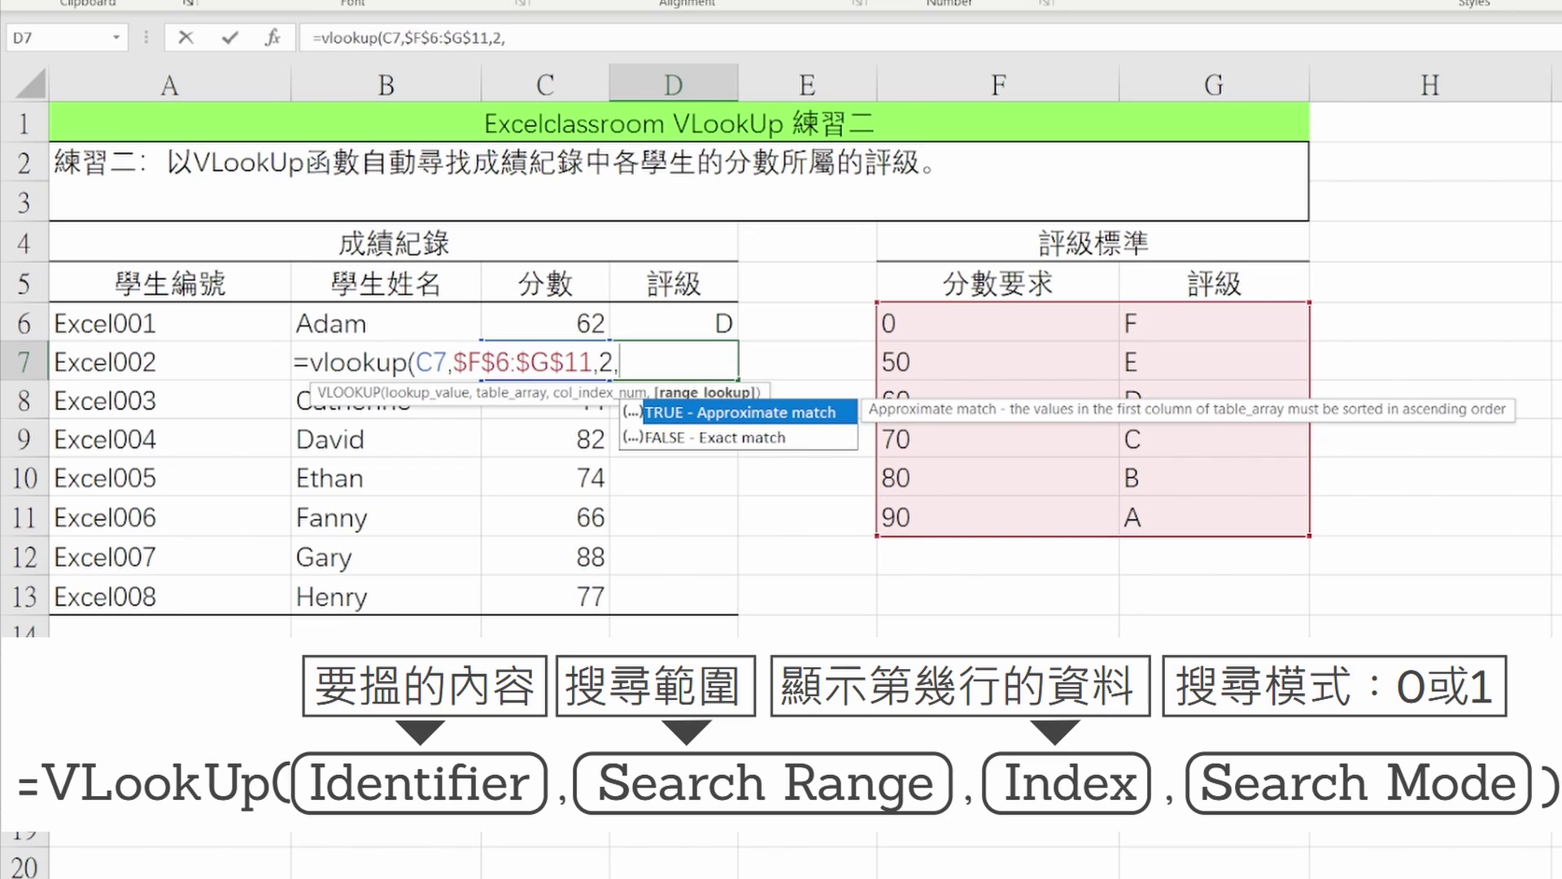
pyautogui.write('1)')
pyautogui.press('Return')
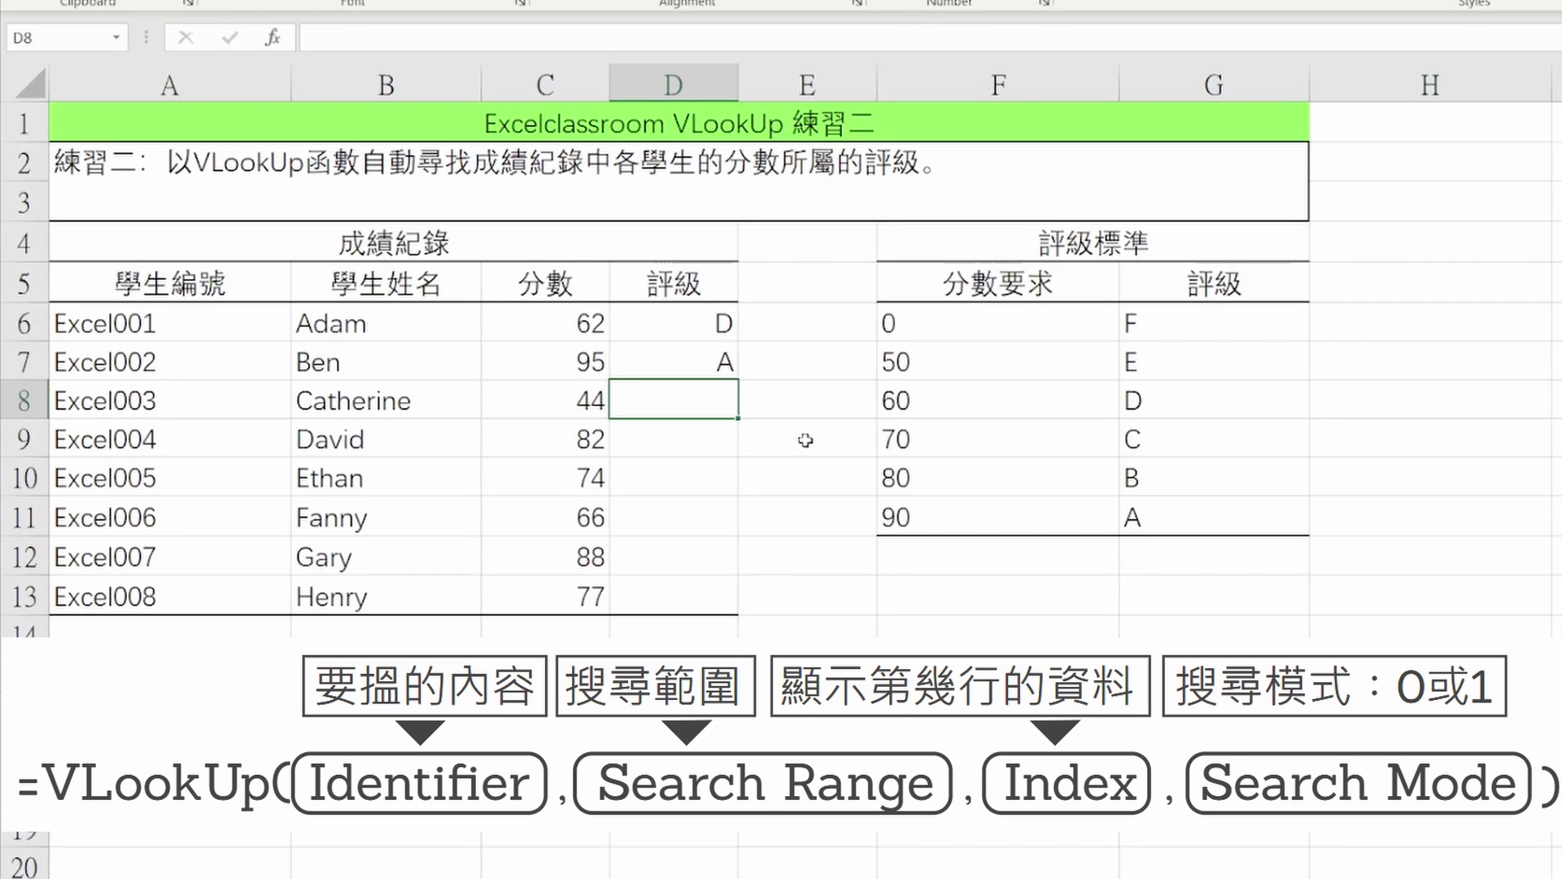
# - Start a VLOOKUP formula in grade cell D8 with score cell C8 as the lookup value
pyautogui.write('=vlookup(')
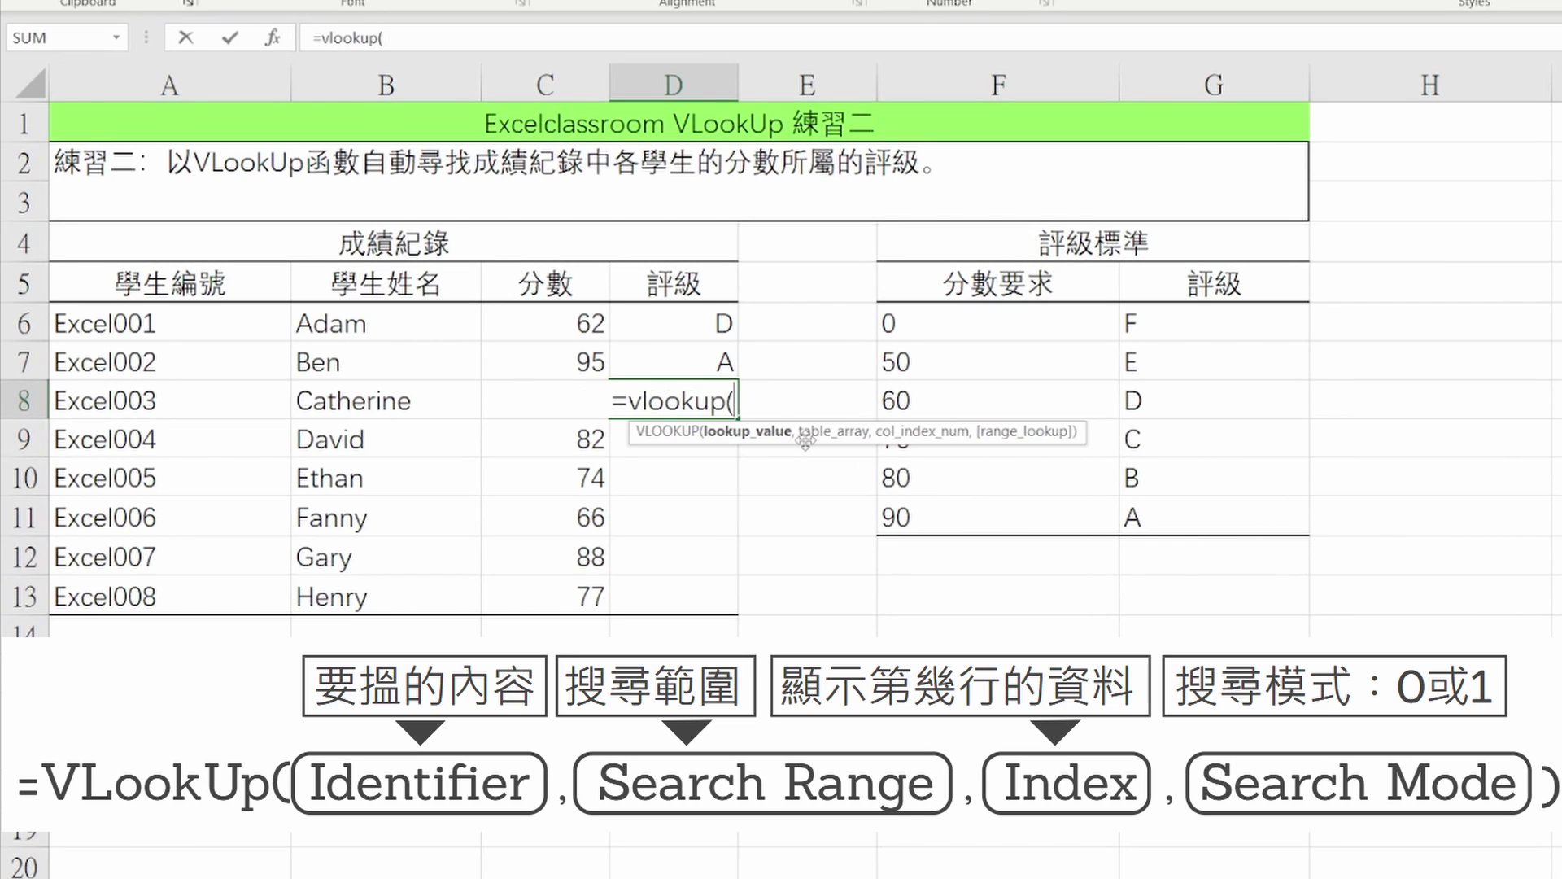
pyautogui.press('Left')
pyautogui.write(',')
# - Complete the D8 VLOOKUP formula with the absolute table array $F$6:$G$11, column index 2 and search mode 1
pyautogui.press('Right')
pyautogui.press('Right')
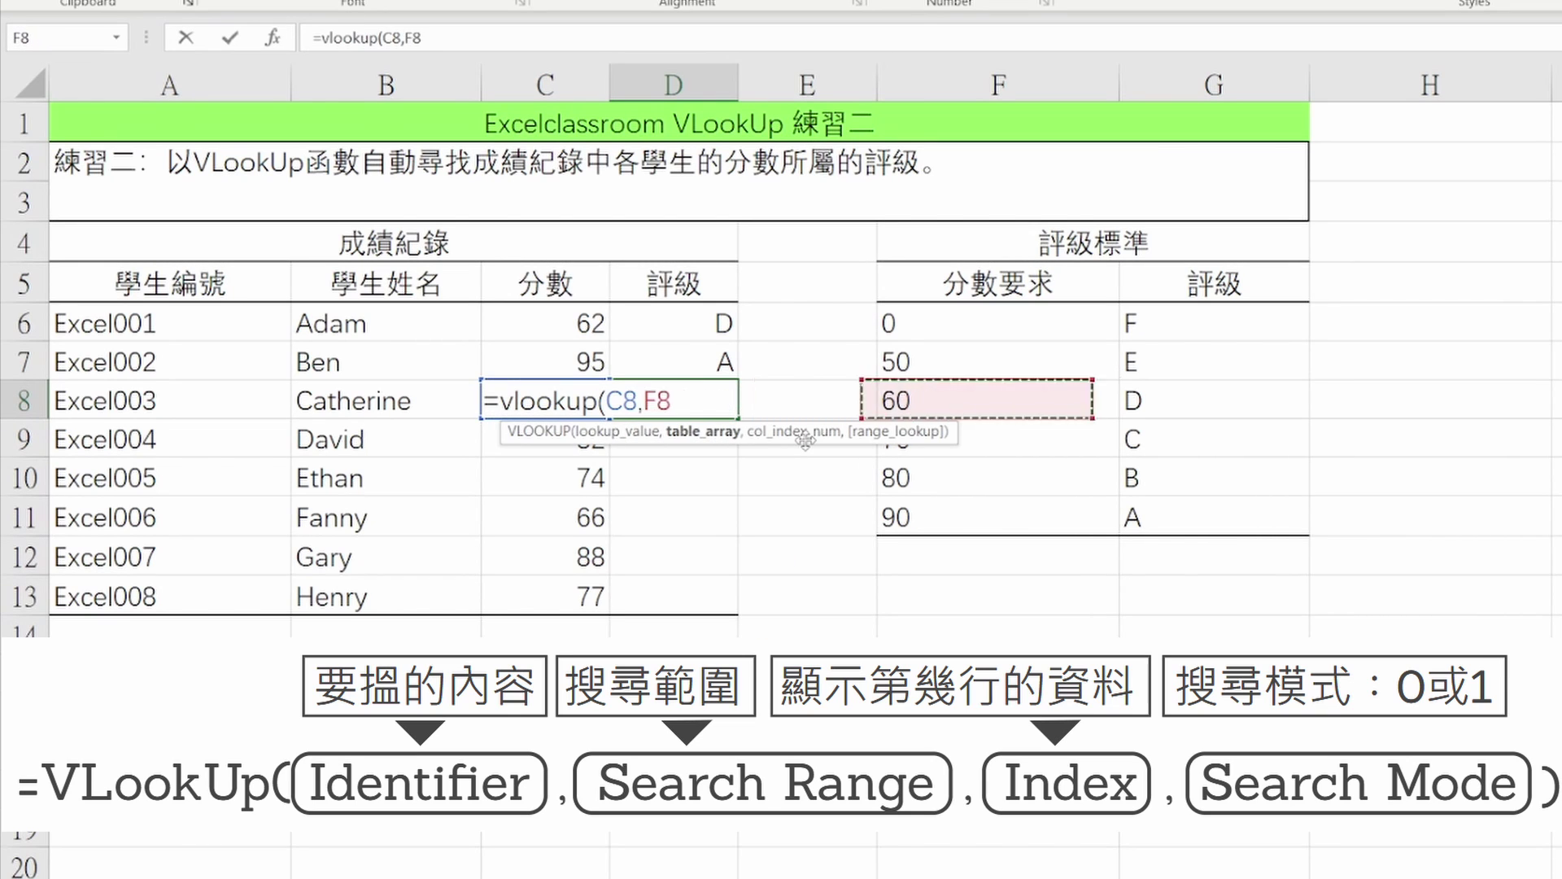
pyautogui.press('Up')
pyautogui.press('Up')
pyautogui.hotkey('shift', 'Down')
pyautogui.hotkey('shift', 'Down')
pyautogui.hotkey('shift', 'Down')
pyautogui.hotkey('shift', 'Down')
pyautogui.hotkey('shift', 'Down')
pyautogui.hotkey('shift', 'Right')
pyautogui.press('F4')
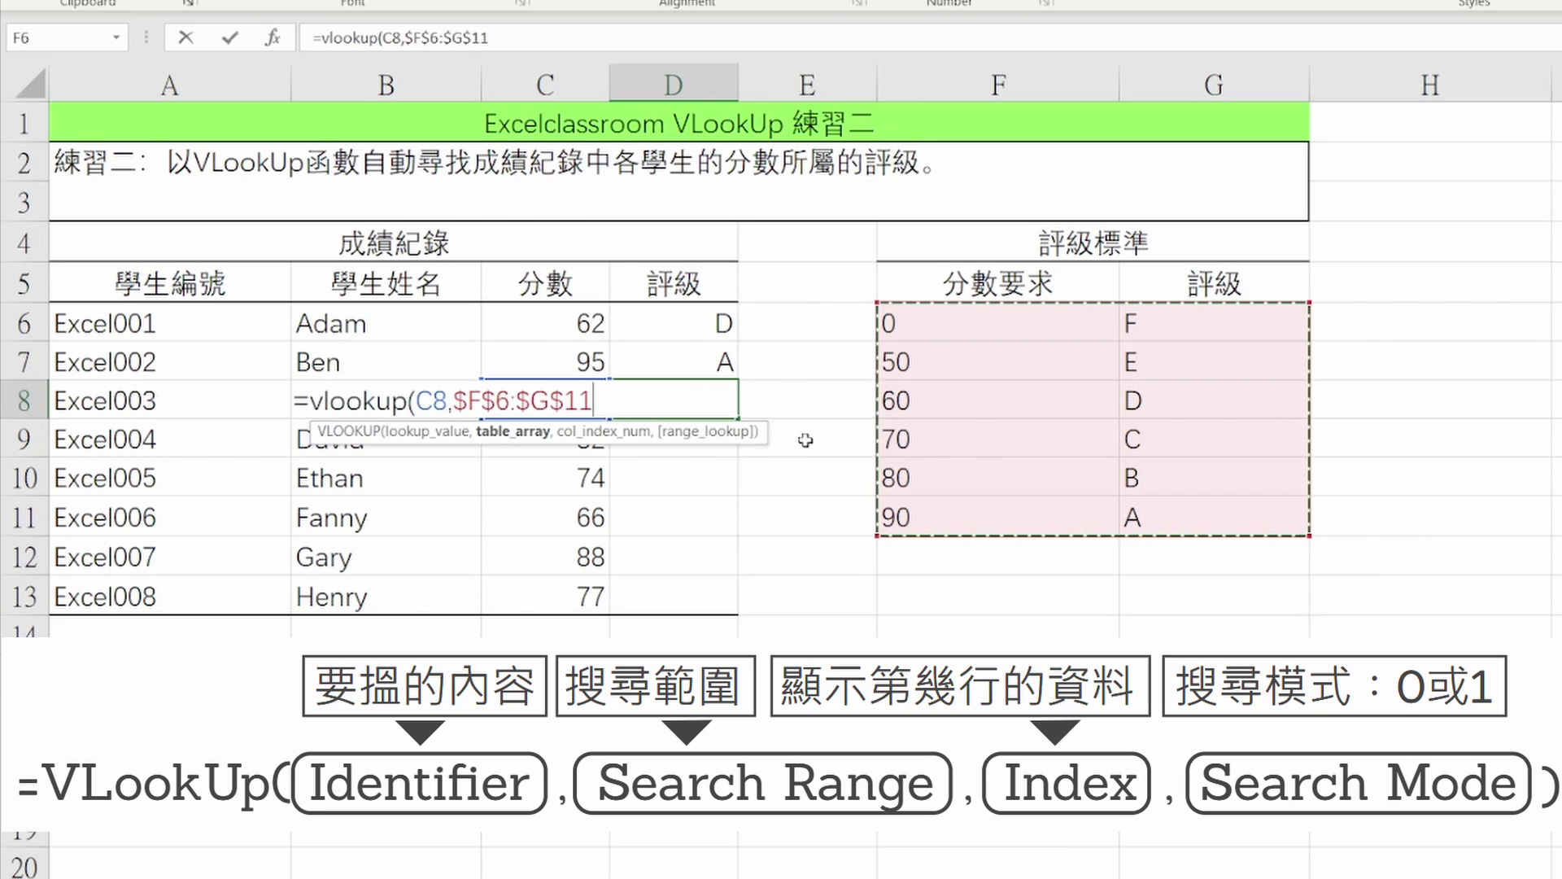
pyautogui.write(',2,1)')
pyautogui.press('Return')
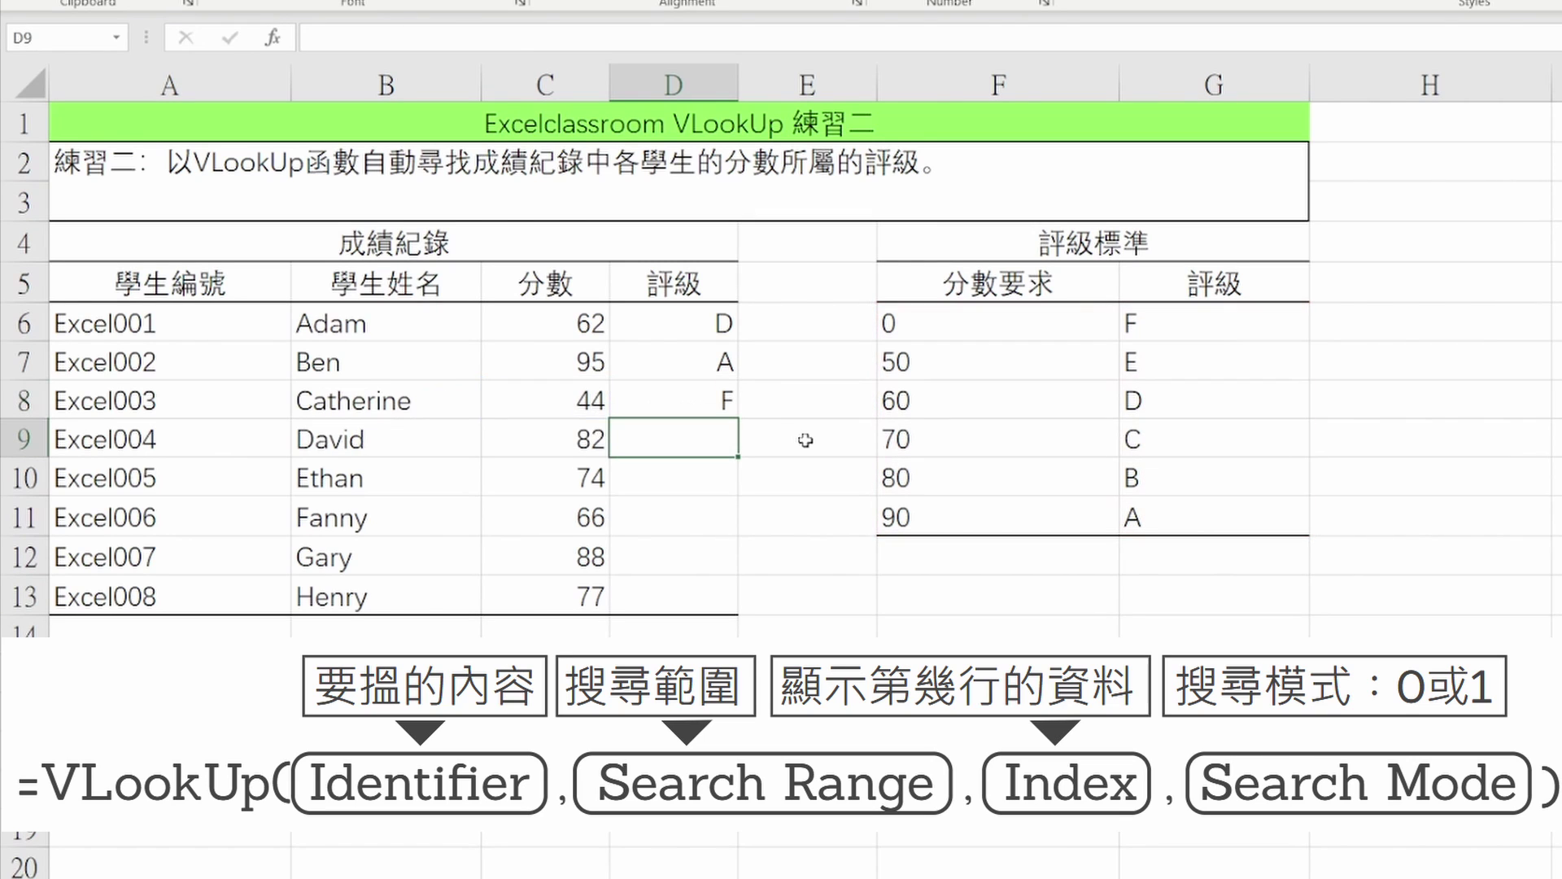
# - Start a VLOOKUP formula in grade cell D9 with score cell C9 as the lookup value
pyautogui.write('=vlookup(')
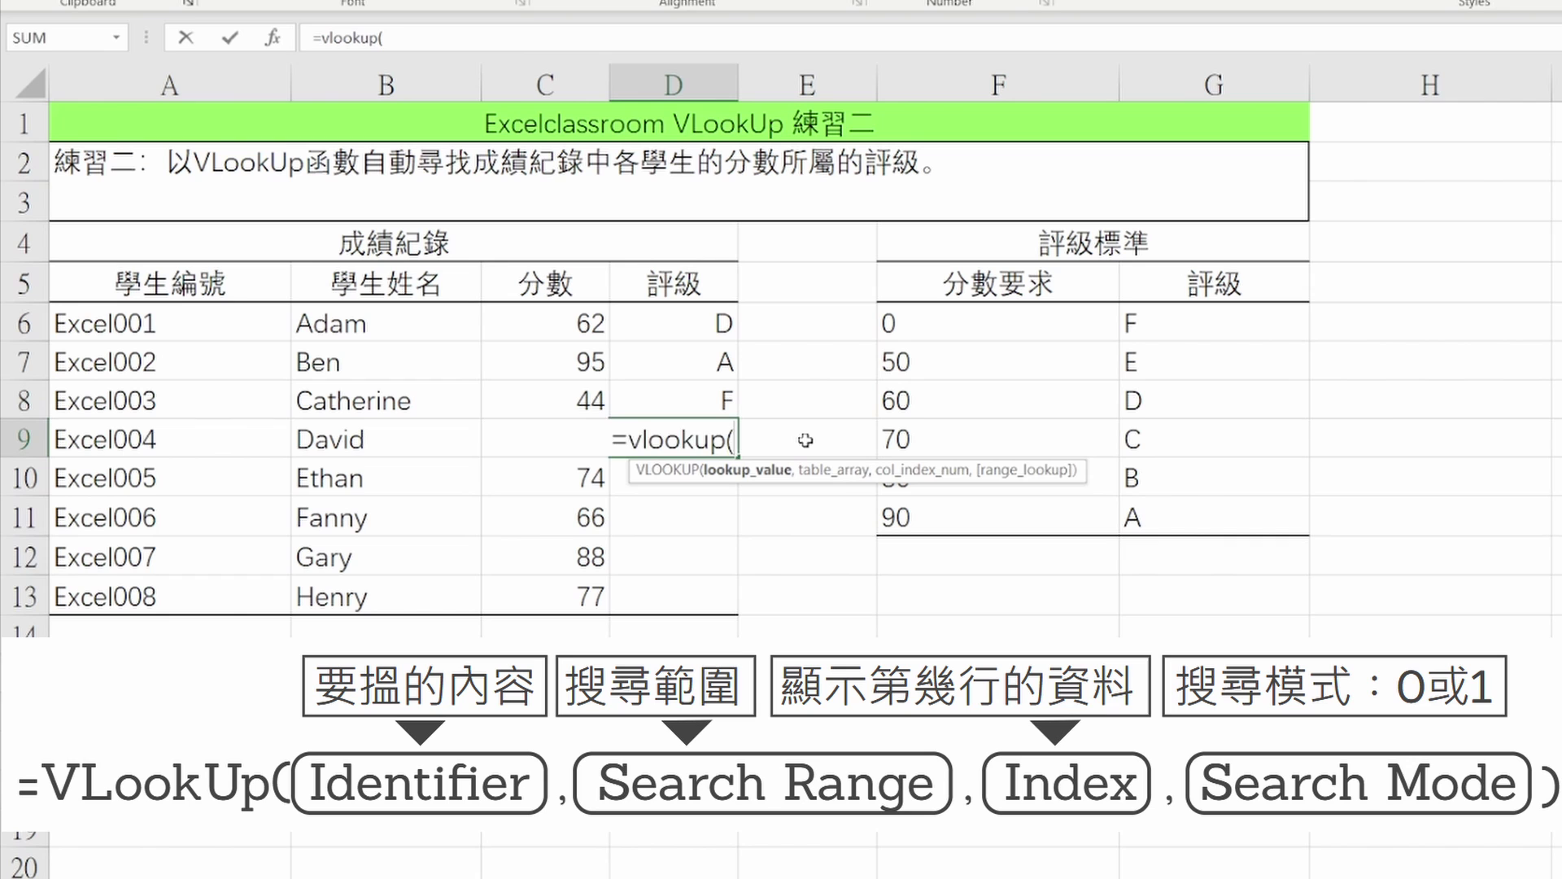
pyautogui.press('Left')
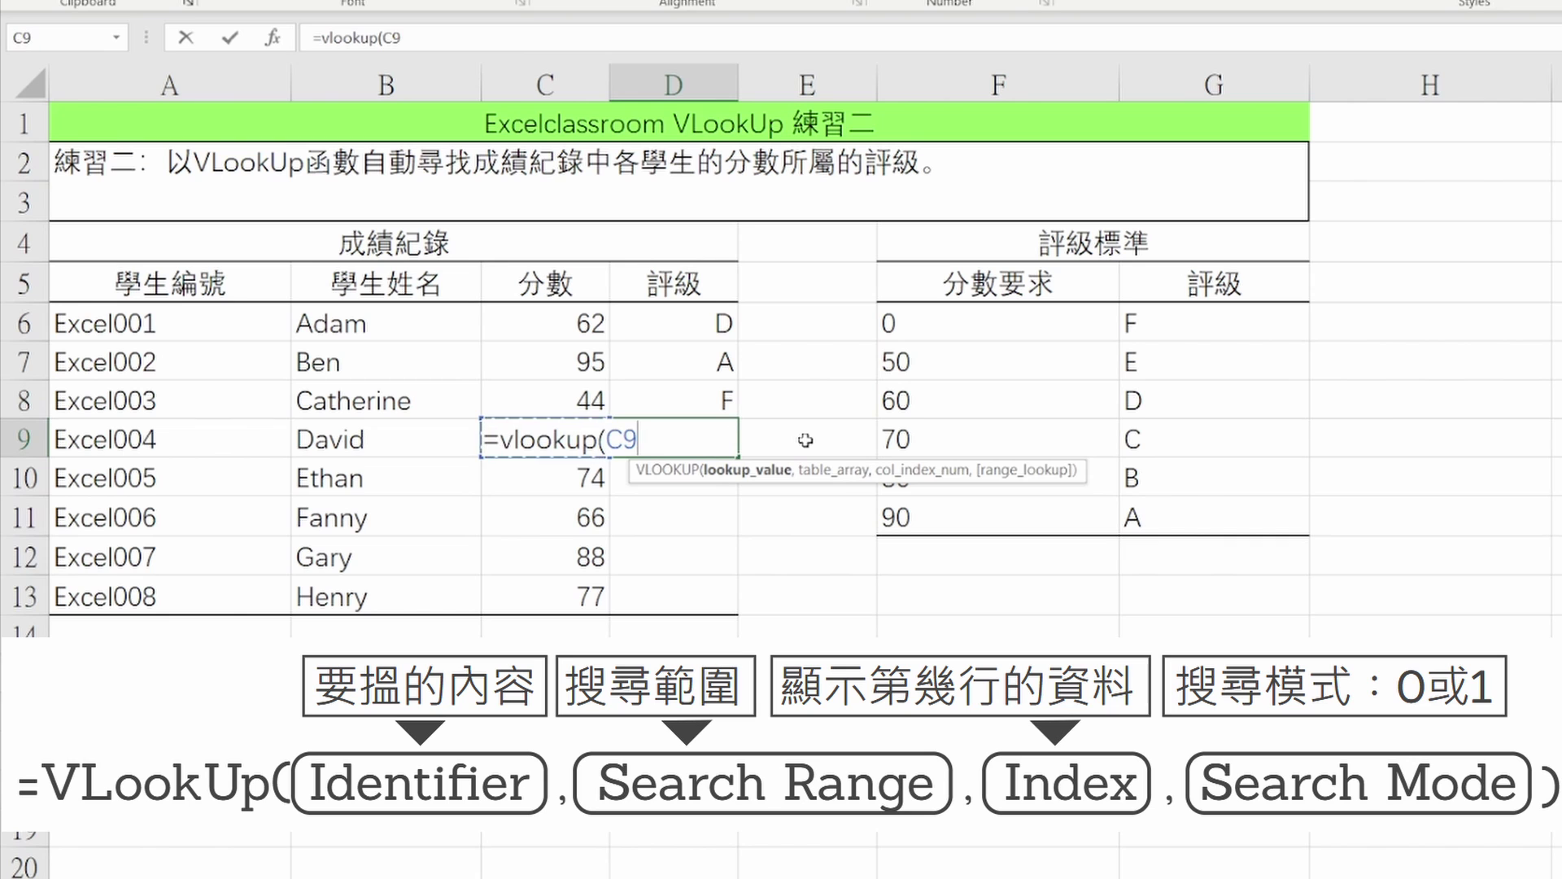
pyautogui.write(',')
# - Complete the D9 VLOOKUP formula with the absolute table array $F$6:$G$11, column index 2 and search mode 1
pyautogui.press('Right')
pyautogui.press('Right')
pyautogui.press('Up')
pyautogui.press('Up')
pyautogui.press('Up')
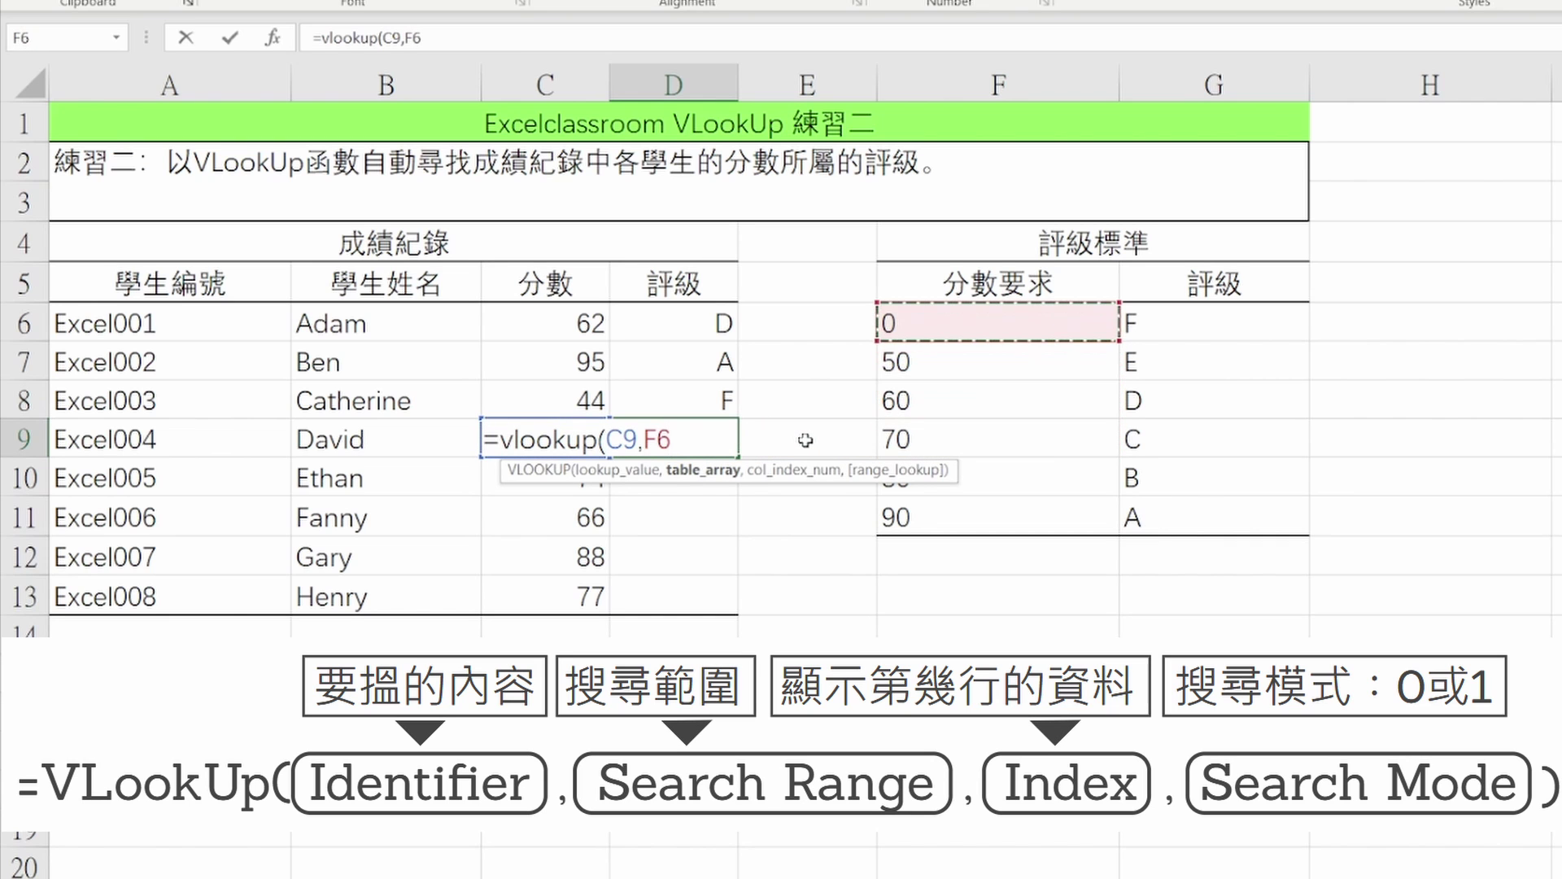
pyautogui.hotkey('shift', 'Right')
pyautogui.hotkey('shift', 'Down')
pyautogui.hotkey('shift', 'Down')
pyautogui.hotkey('shift', 'Down')
pyautogui.hotkey('shift', 'Down')
pyautogui.hotkey('shift', 'Down')
pyautogui.press('F4')
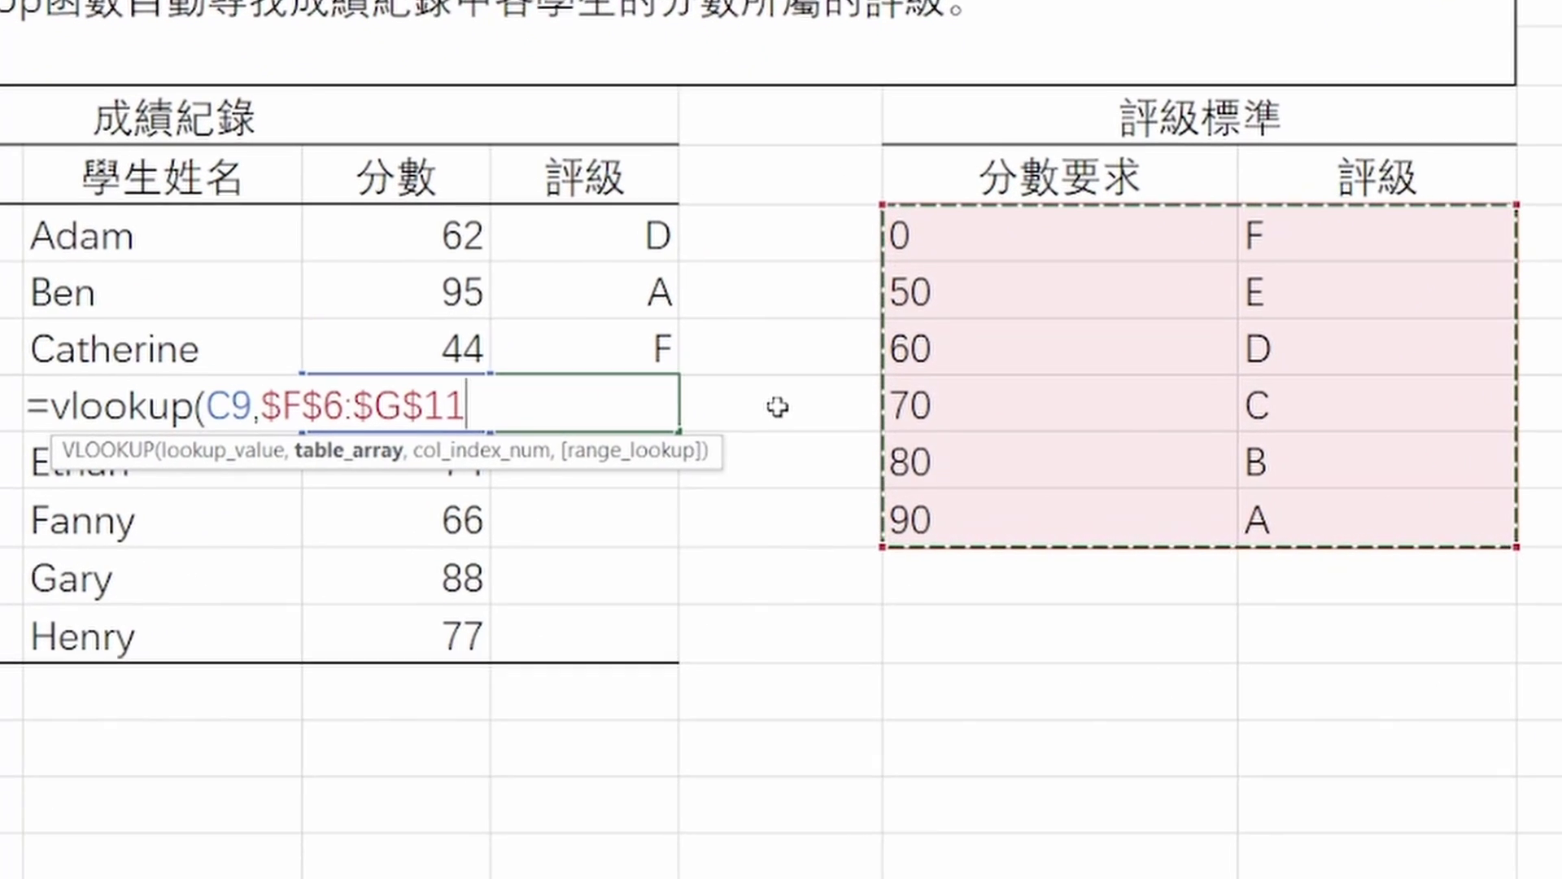
pyautogui.write(',2,1)')
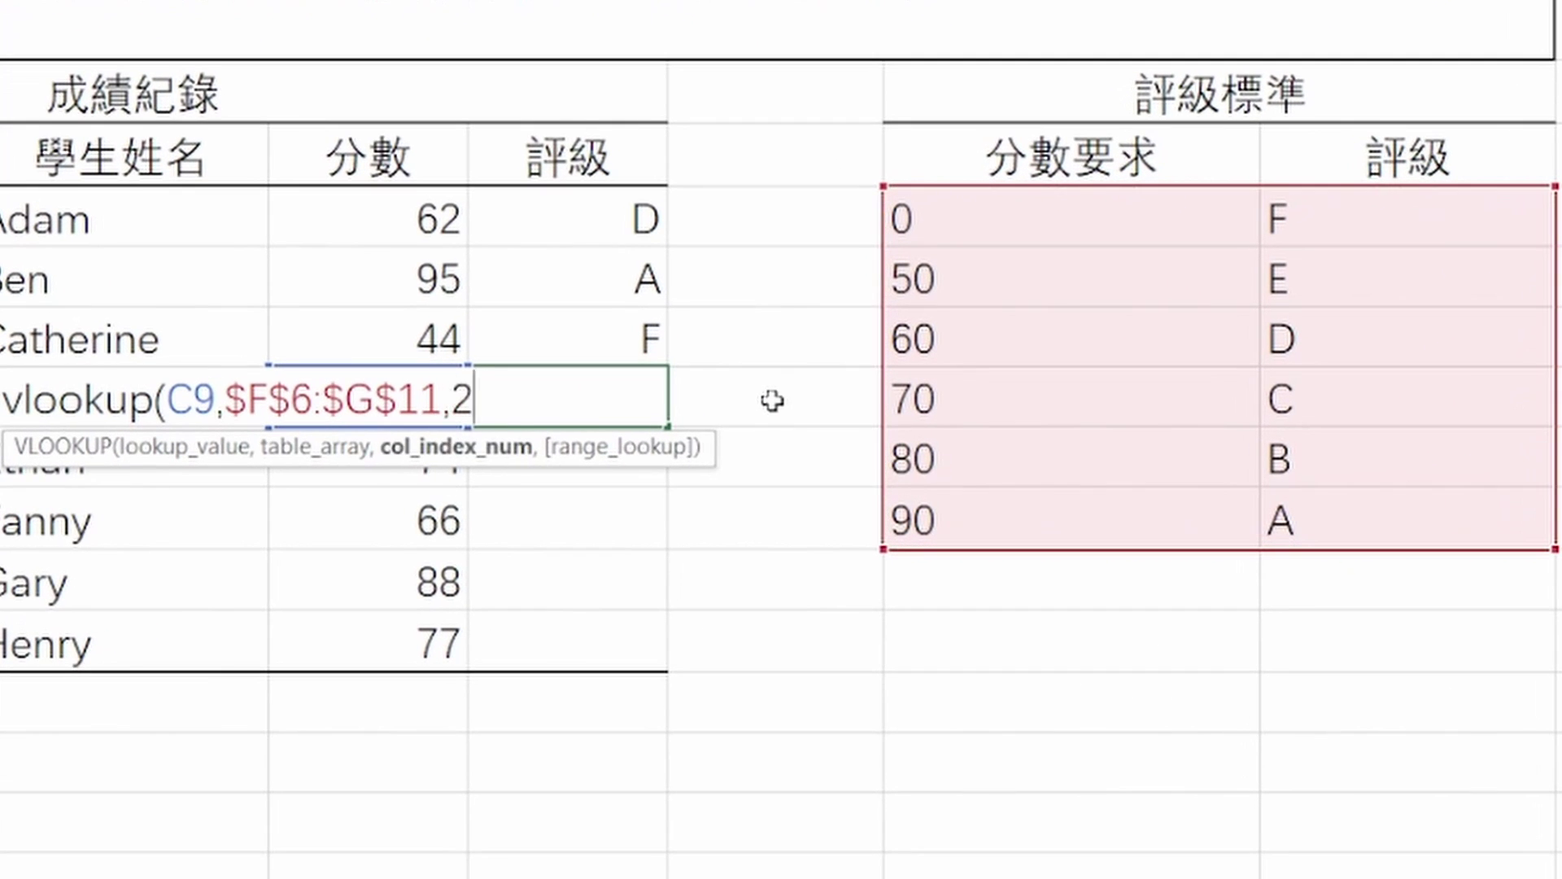
pyautogui.press('Return')
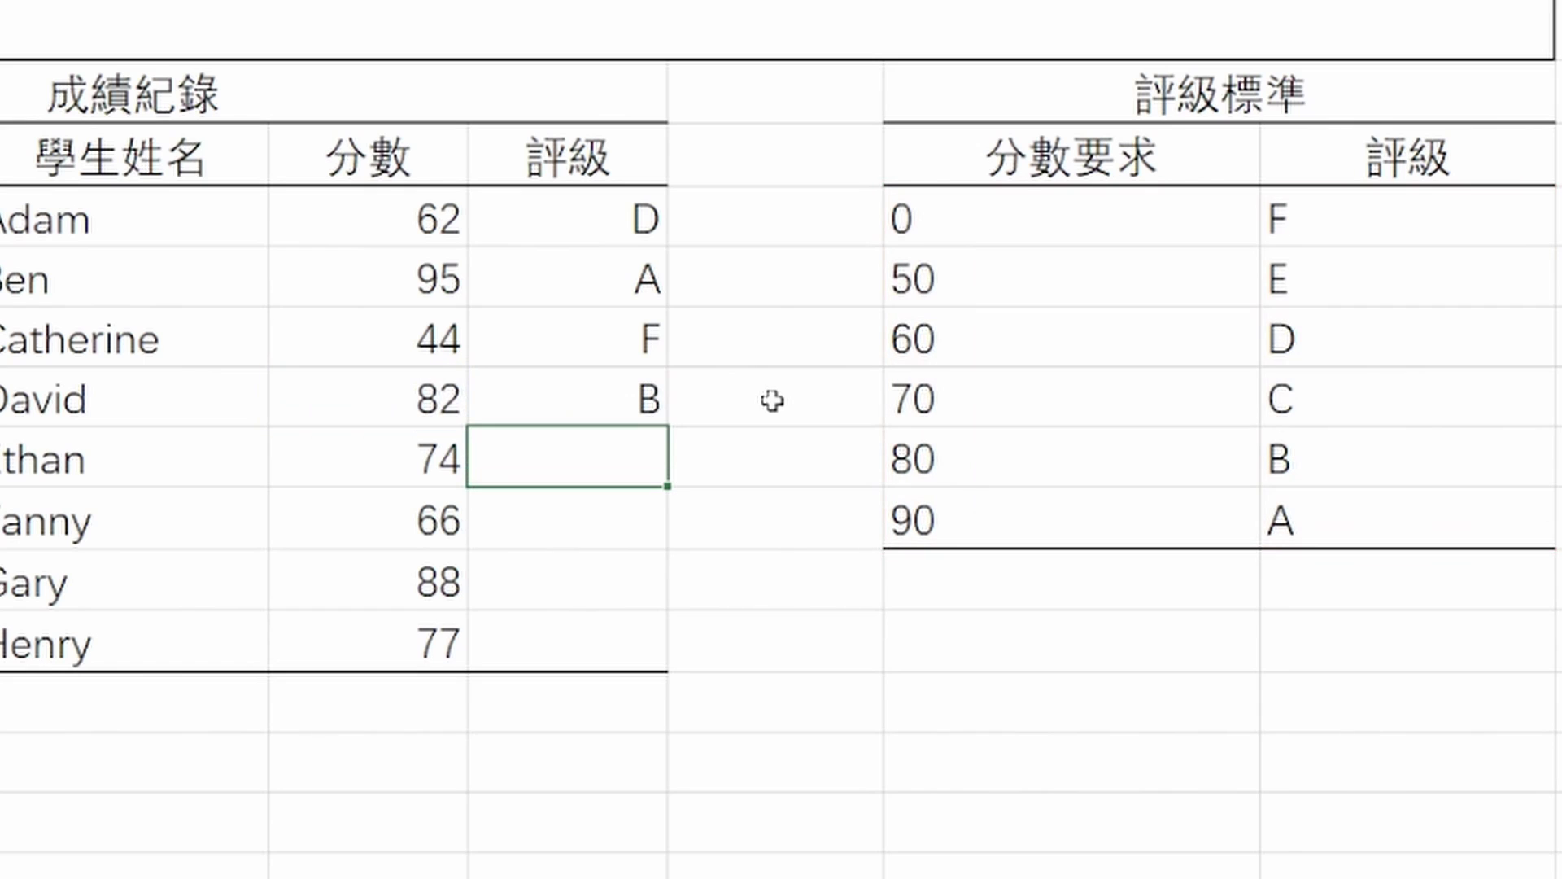
# - Start a VLOOKUP formula in grade cell D10 with score cell C10 as the lookup value
pyautogui.write('=vlook')
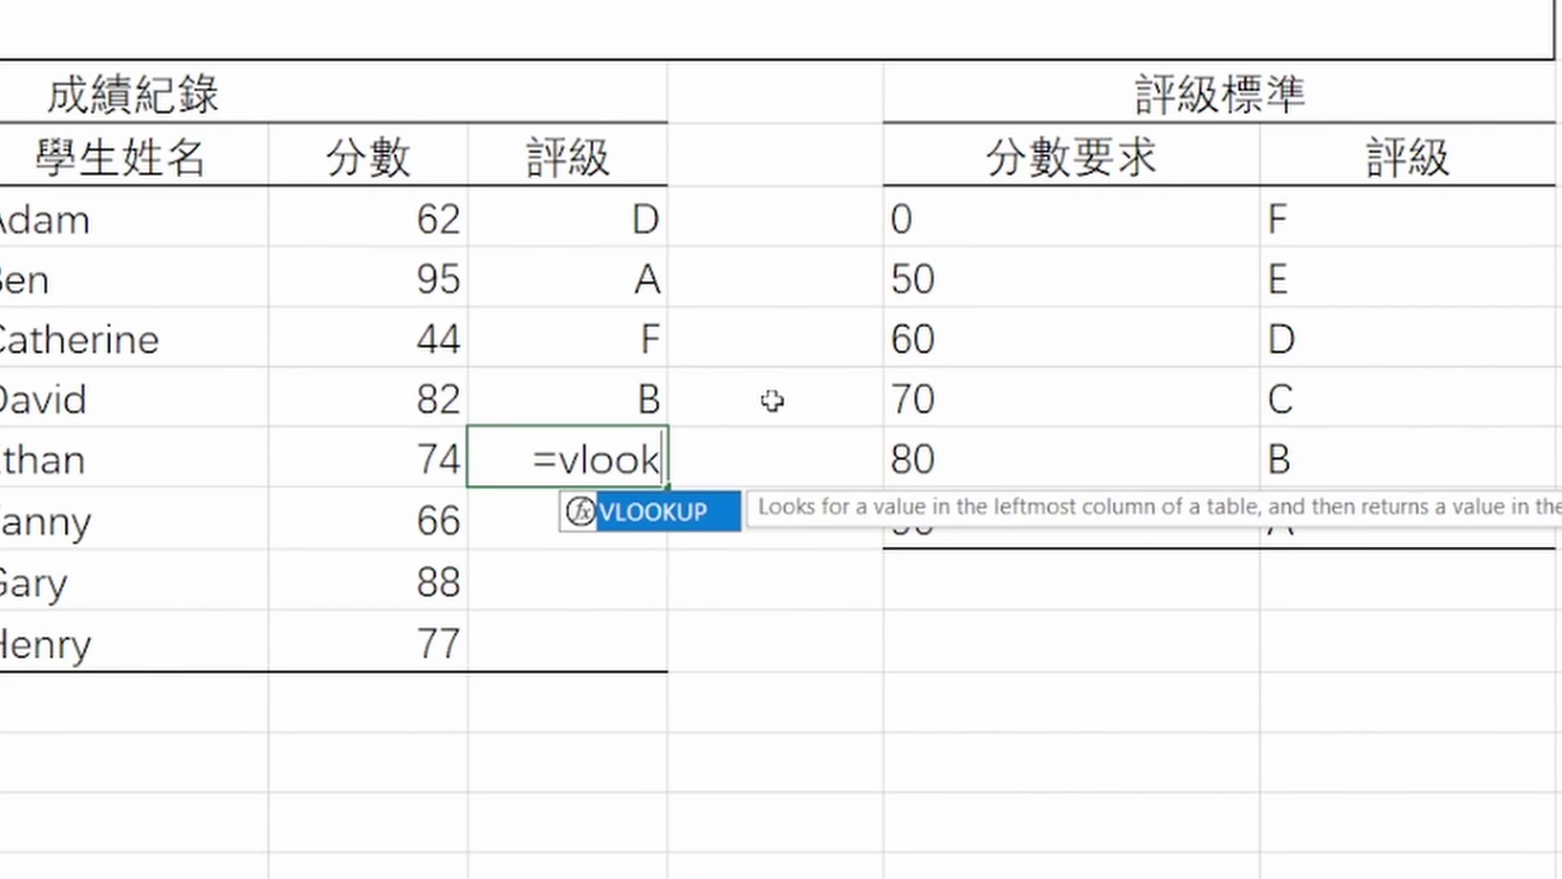
pyautogui.write('up(')
pyautogui.press('Left')
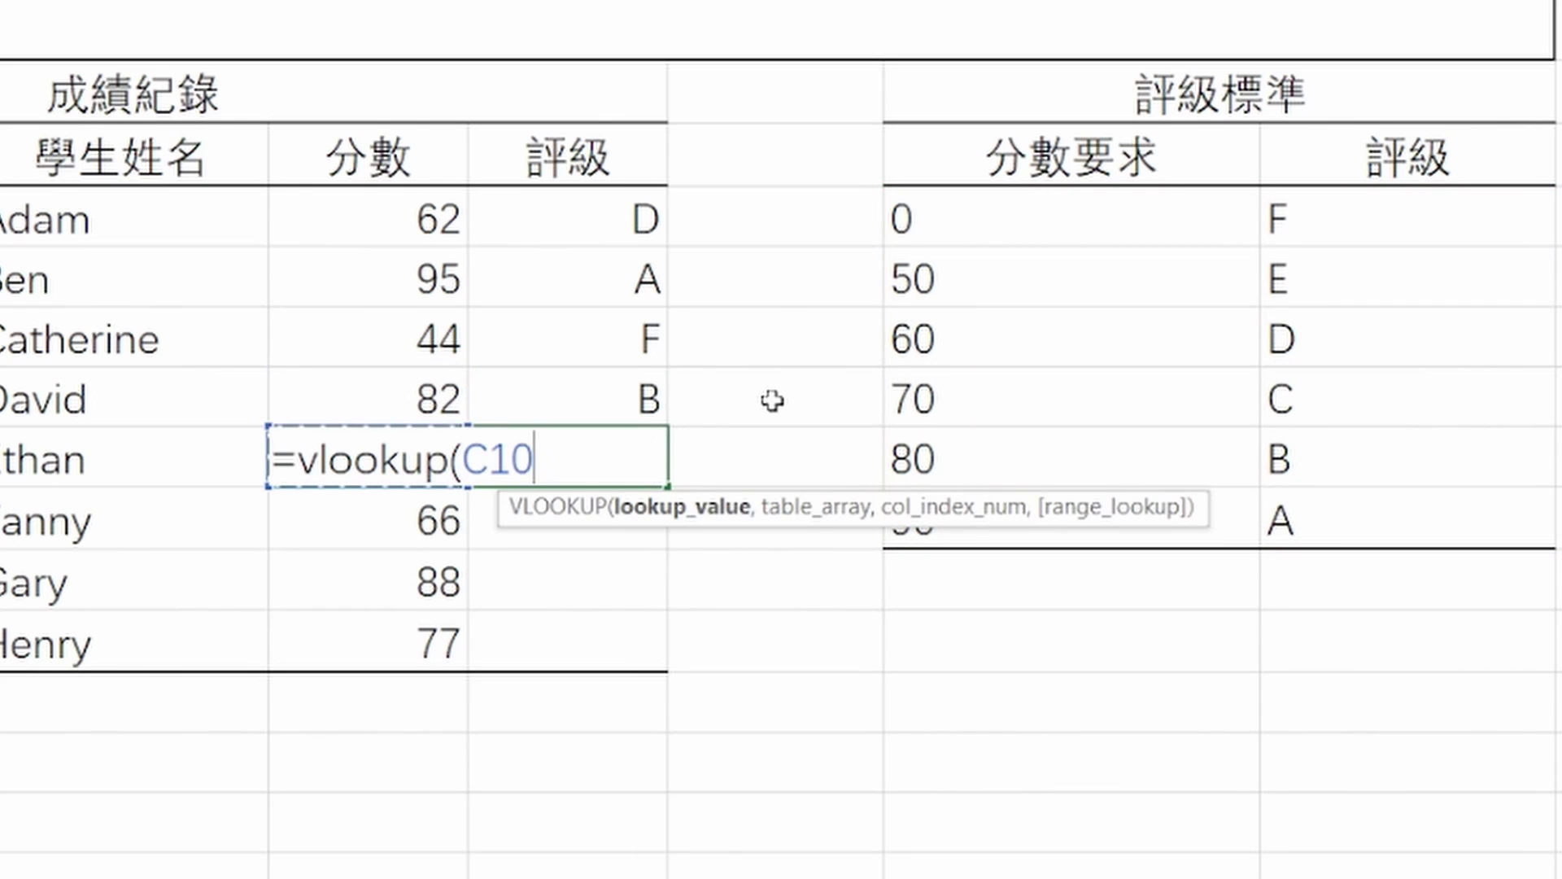
pyautogui.write(',')
# - Complete the D10 VLOOKUP formula with the absolute table array $F$6:$G$11, column index 2 and search mode 1
pyautogui.press('Right')
pyautogui.press('Right')
pyautogui.press('Up')
pyautogui.press('Up')
pyautogui.press('Up')
pyautogui.press('Up')
pyautogui.press('Up')
pyautogui.press('Up')
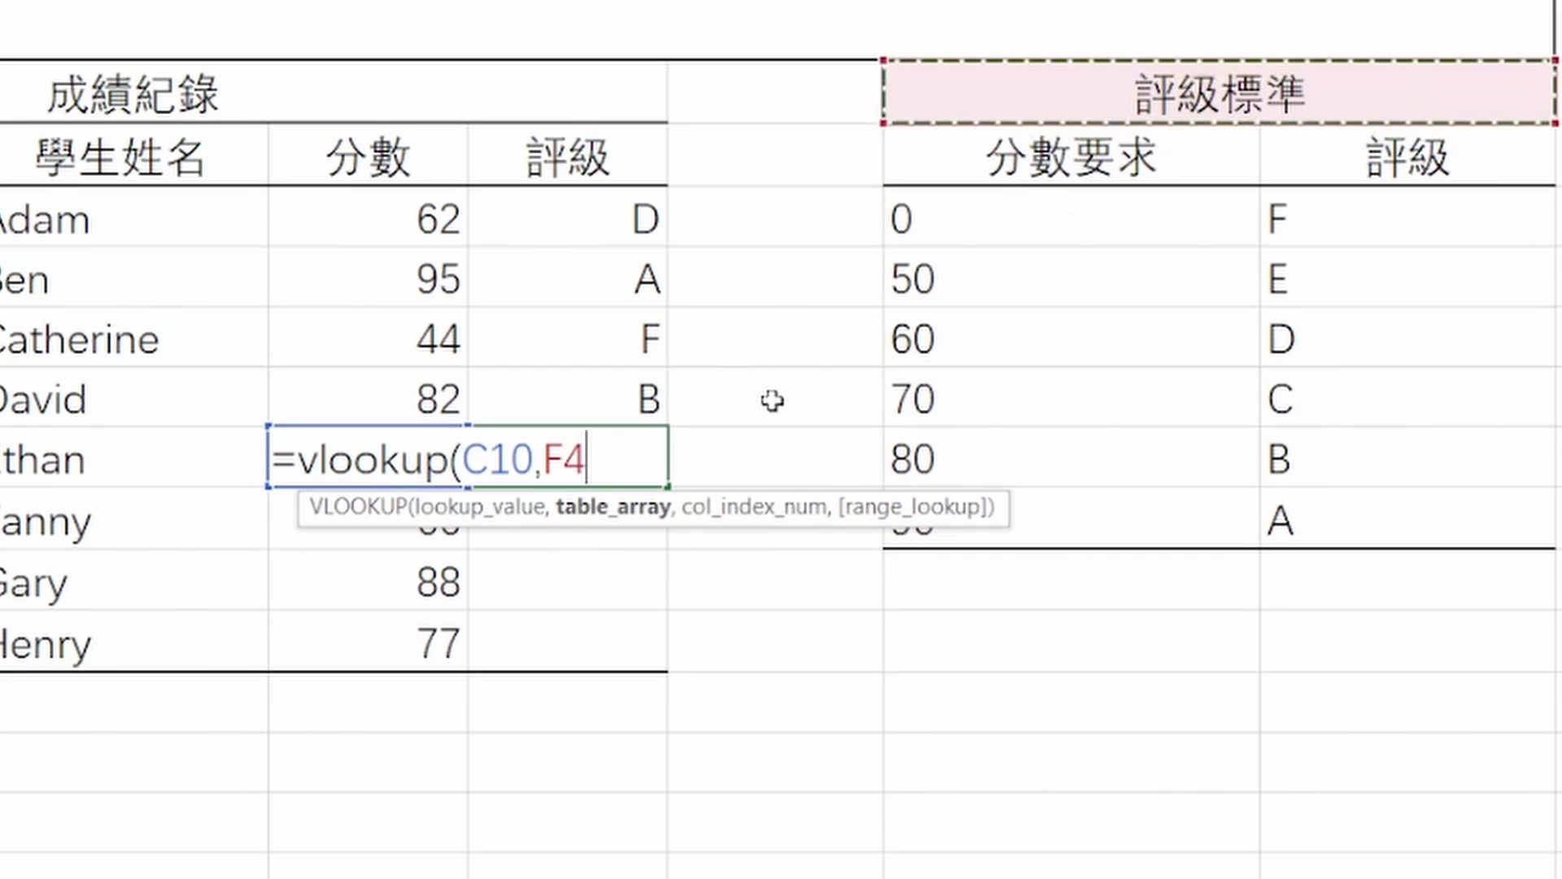
pyautogui.press('Down')
pyautogui.press('Down')
pyautogui.hotkey('shift', 'Right')
pyautogui.hotkey('shift', 'Down')
pyautogui.hotkey('shift', 'Down')
pyautogui.hotkey('shift', 'Down')
pyautogui.hotkey('shift', 'Down')
pyautogui.hotkey('shift', 'Down')
pyautogui.press('F4')
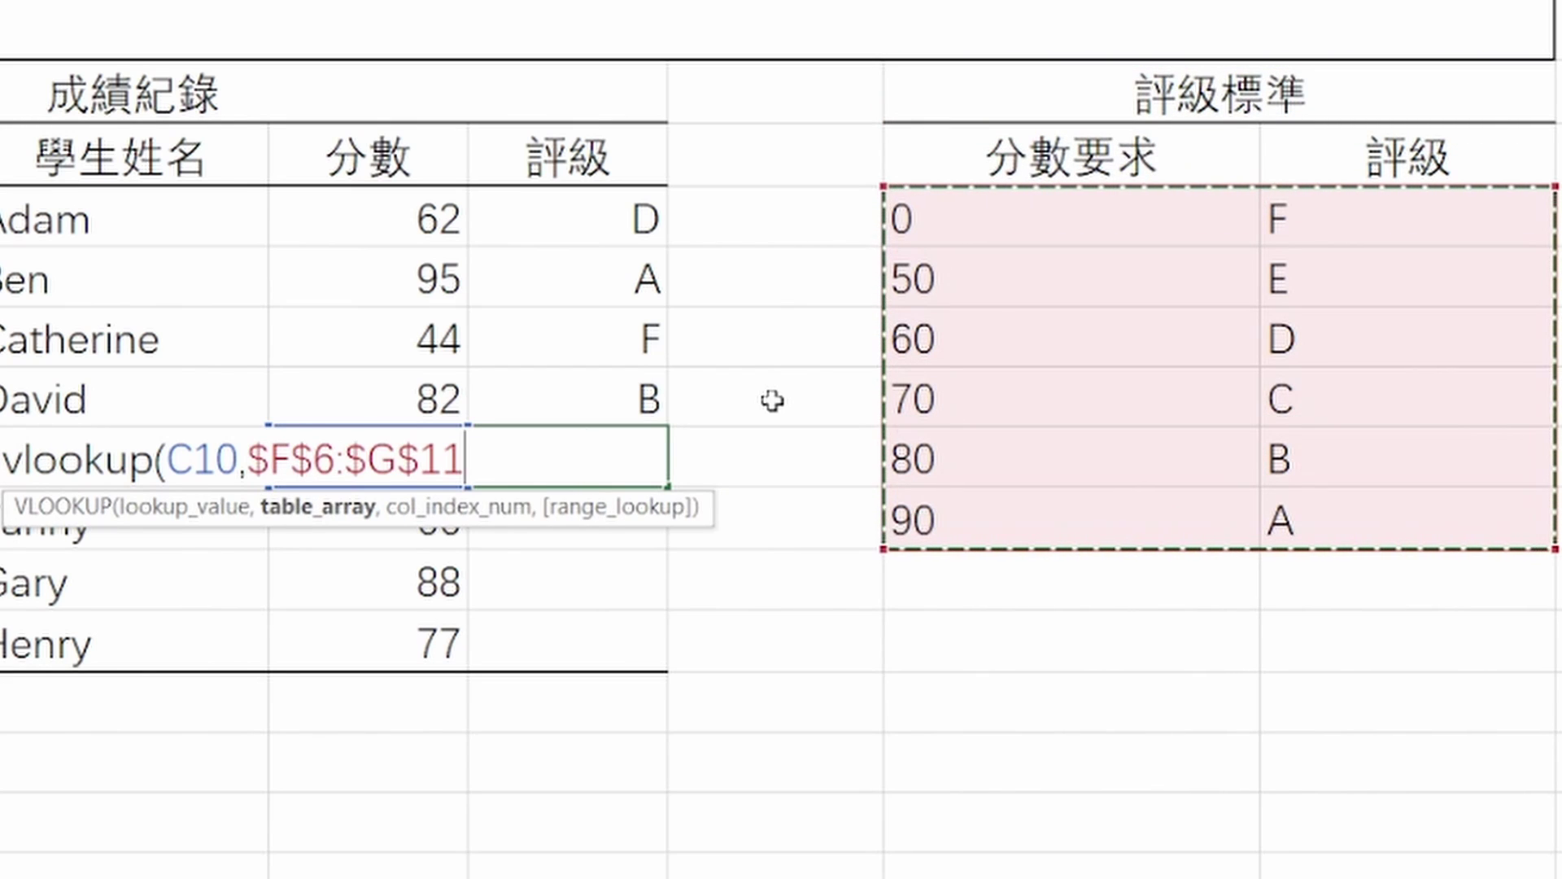
pyautogui.write(',2,1')
pyautogui.press('Return')
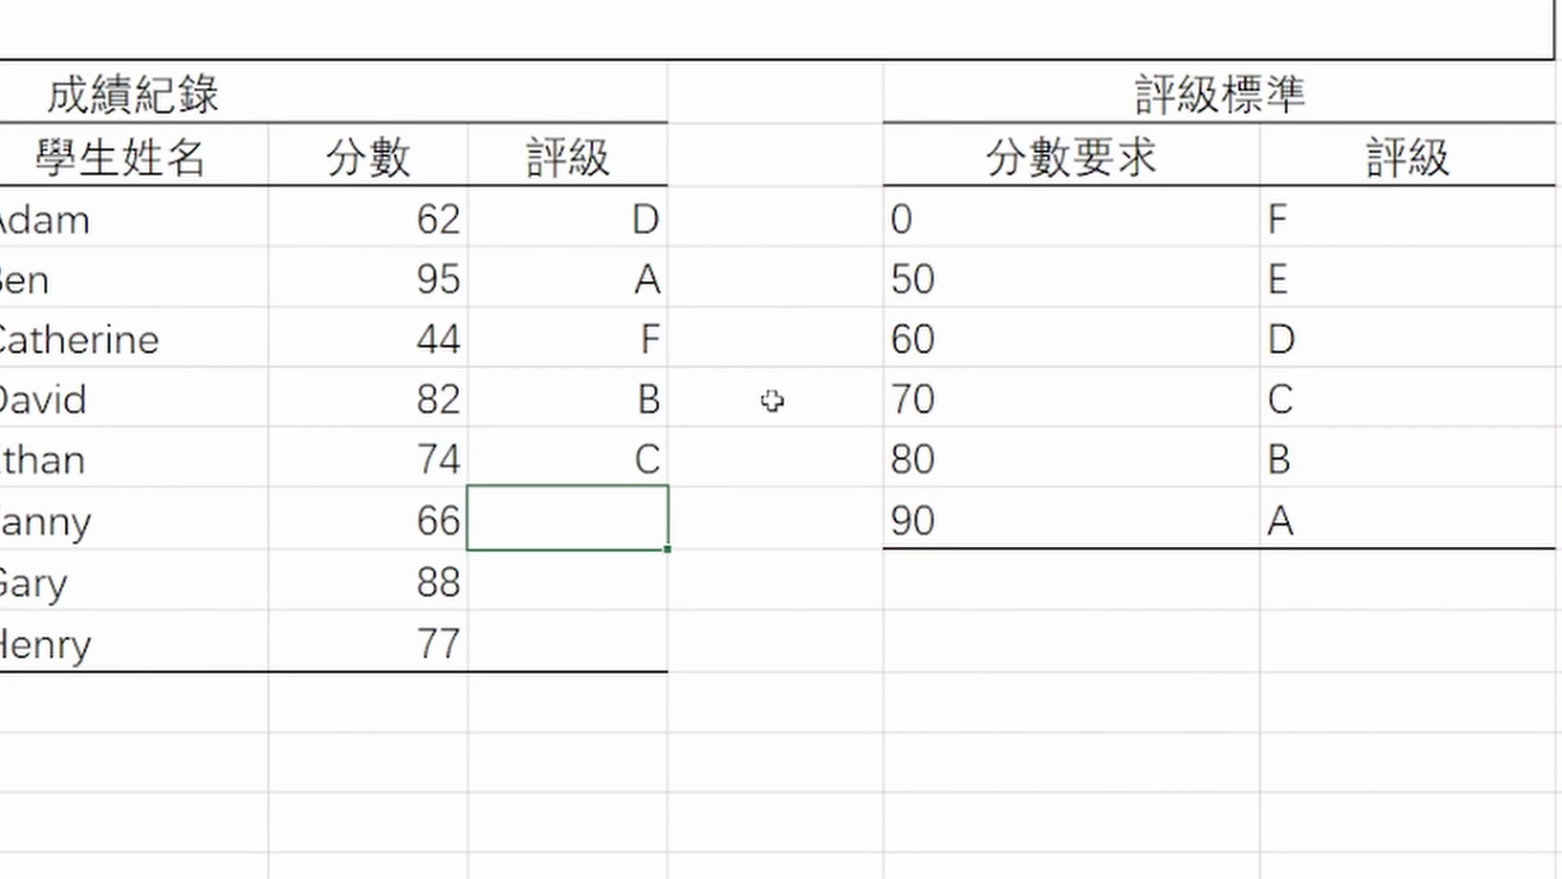
# - Start a VLOOKUP formula in grade cell D11 with score cell C11 as the lookup value
pyautogui.write('=vlookup(')
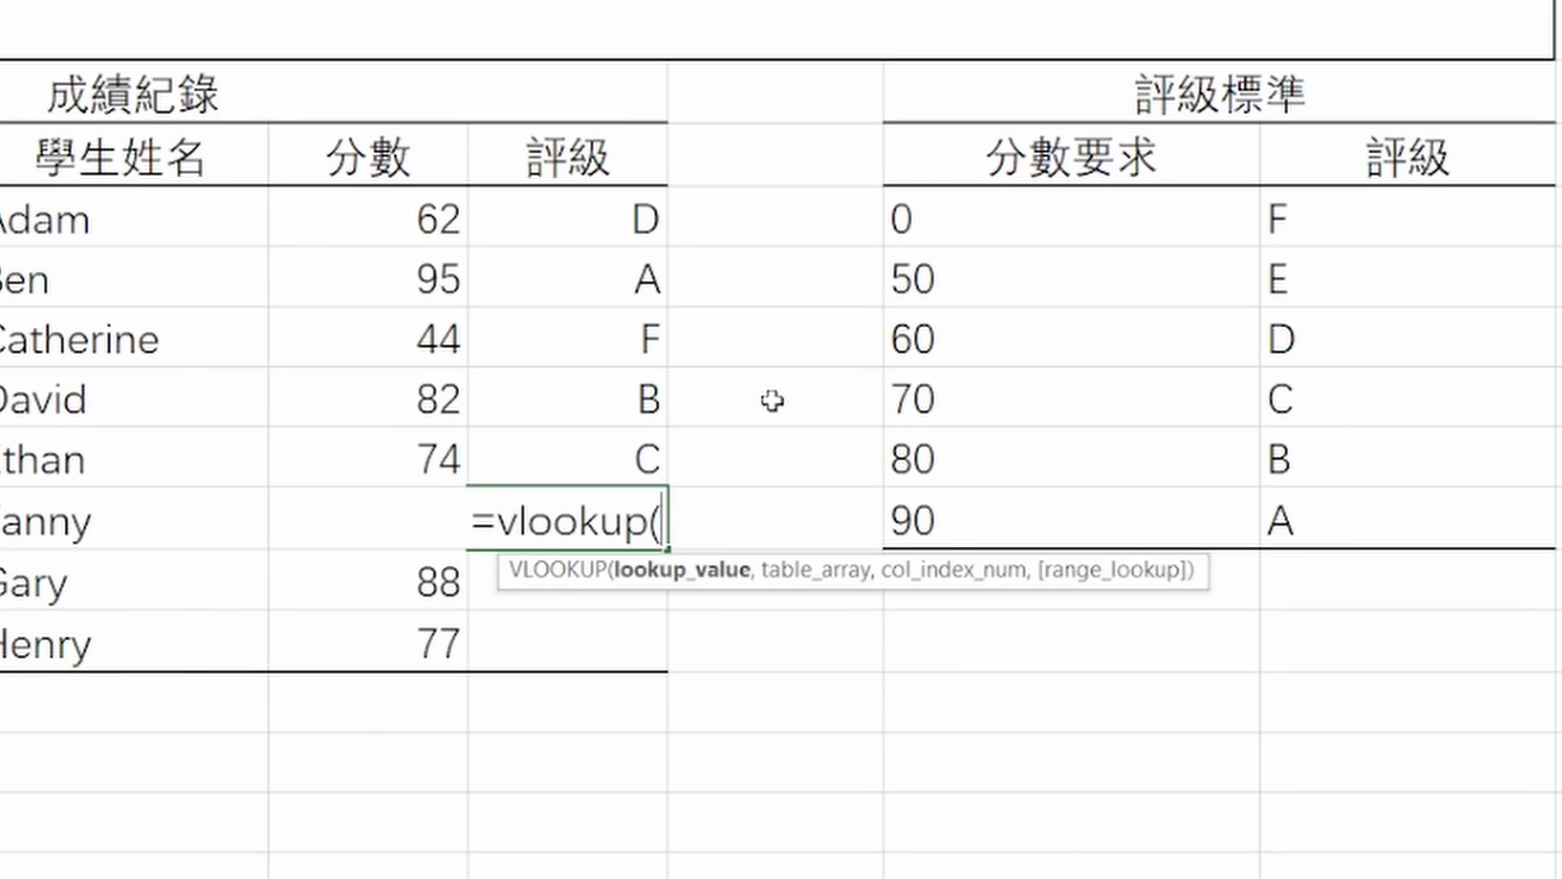
pyautogui.press('Left')
pyautogui.write(',')
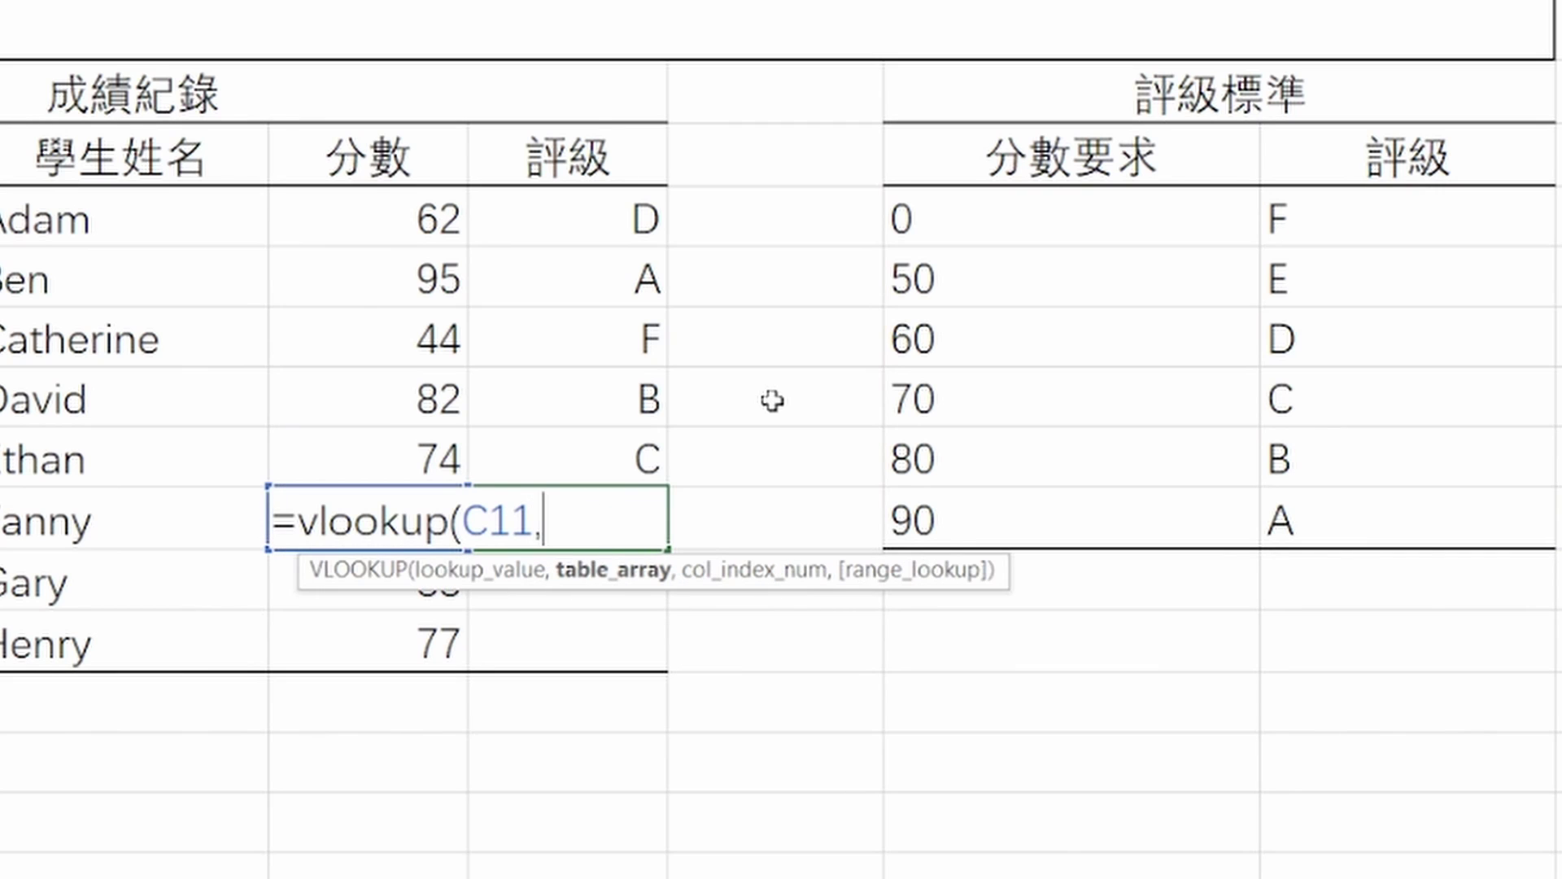
# - Set the D11 formula's table array to the grading table F6:G11, locked as the absolute range $F$6:$G$11
pyautogui.press('Right')
pyautogui.press('Right')
pyautogui.press('Up')
pyautogui.press('Up')
pyautogui.press('Up')
pyautogui.press('Up')
pyautogui.press('Up')
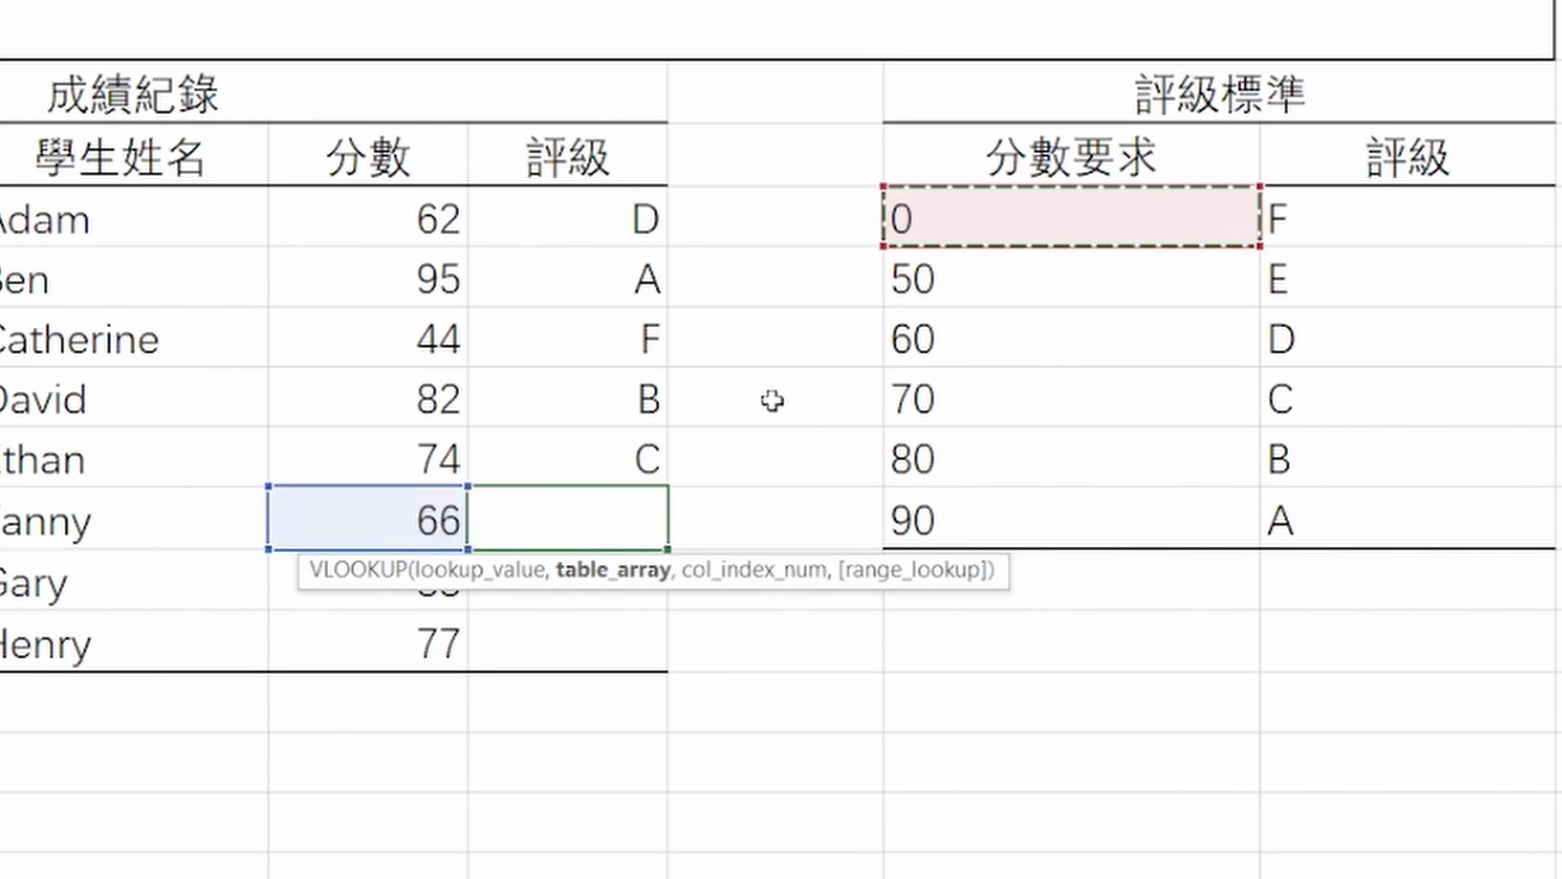
pyautogui.hotkey('ctrl', 'shift', 'Down')
pyautogui.hotkey('ctrl', 'shift', 'Right')
pyautogui.press('F4')
# - Complete the D11 VLOOKUP formula with column index 2 and search mode 1 for an approximate match
pyautogui.write(',2')
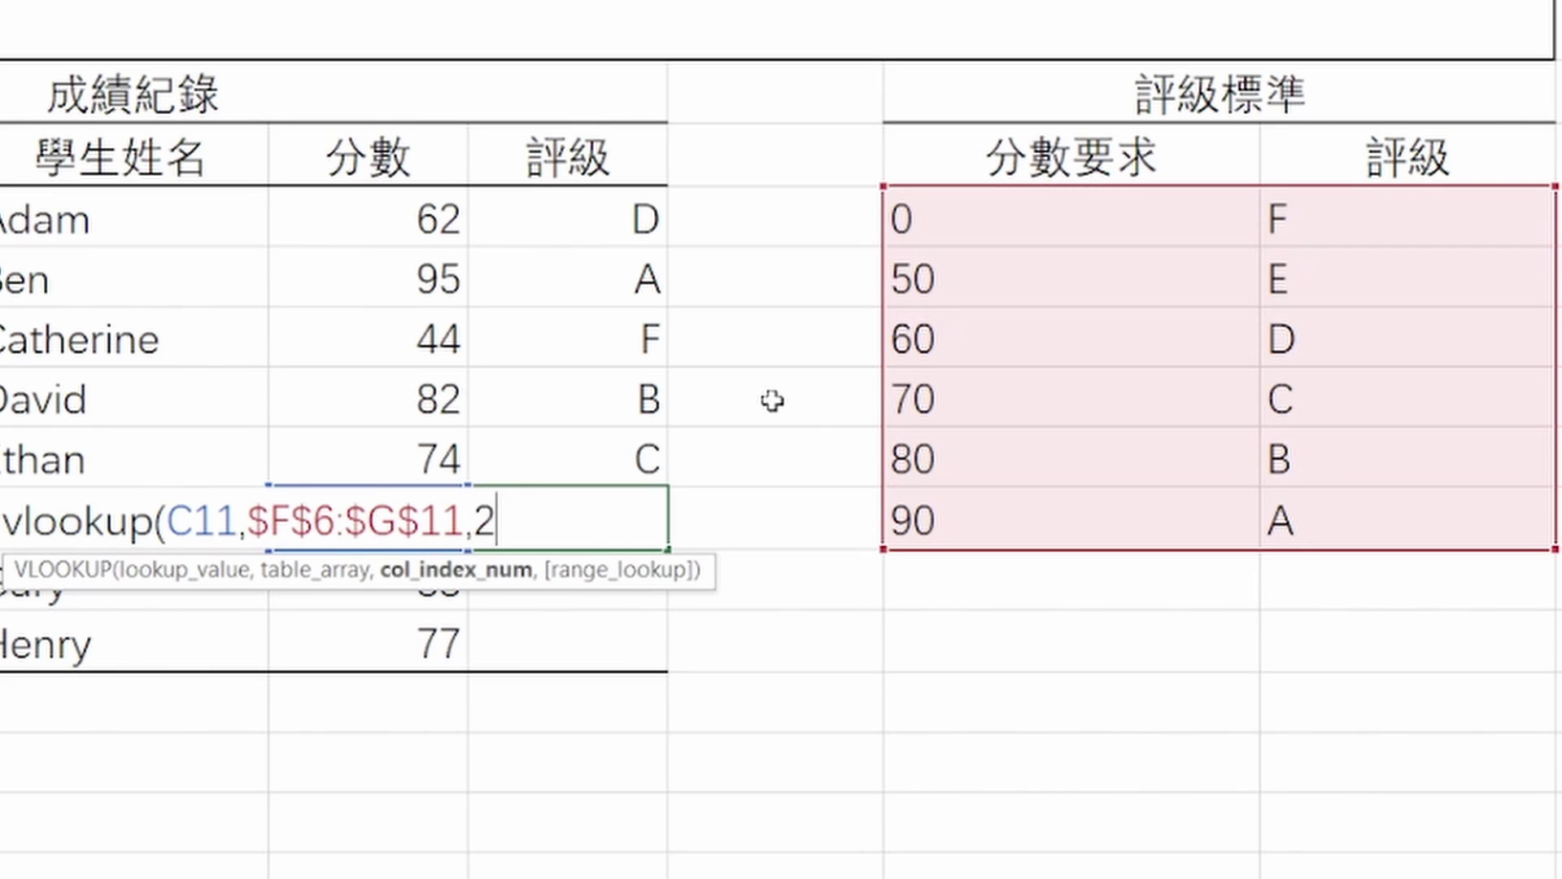
pyautogui.write(',1)')
pyautogui.press('Return')
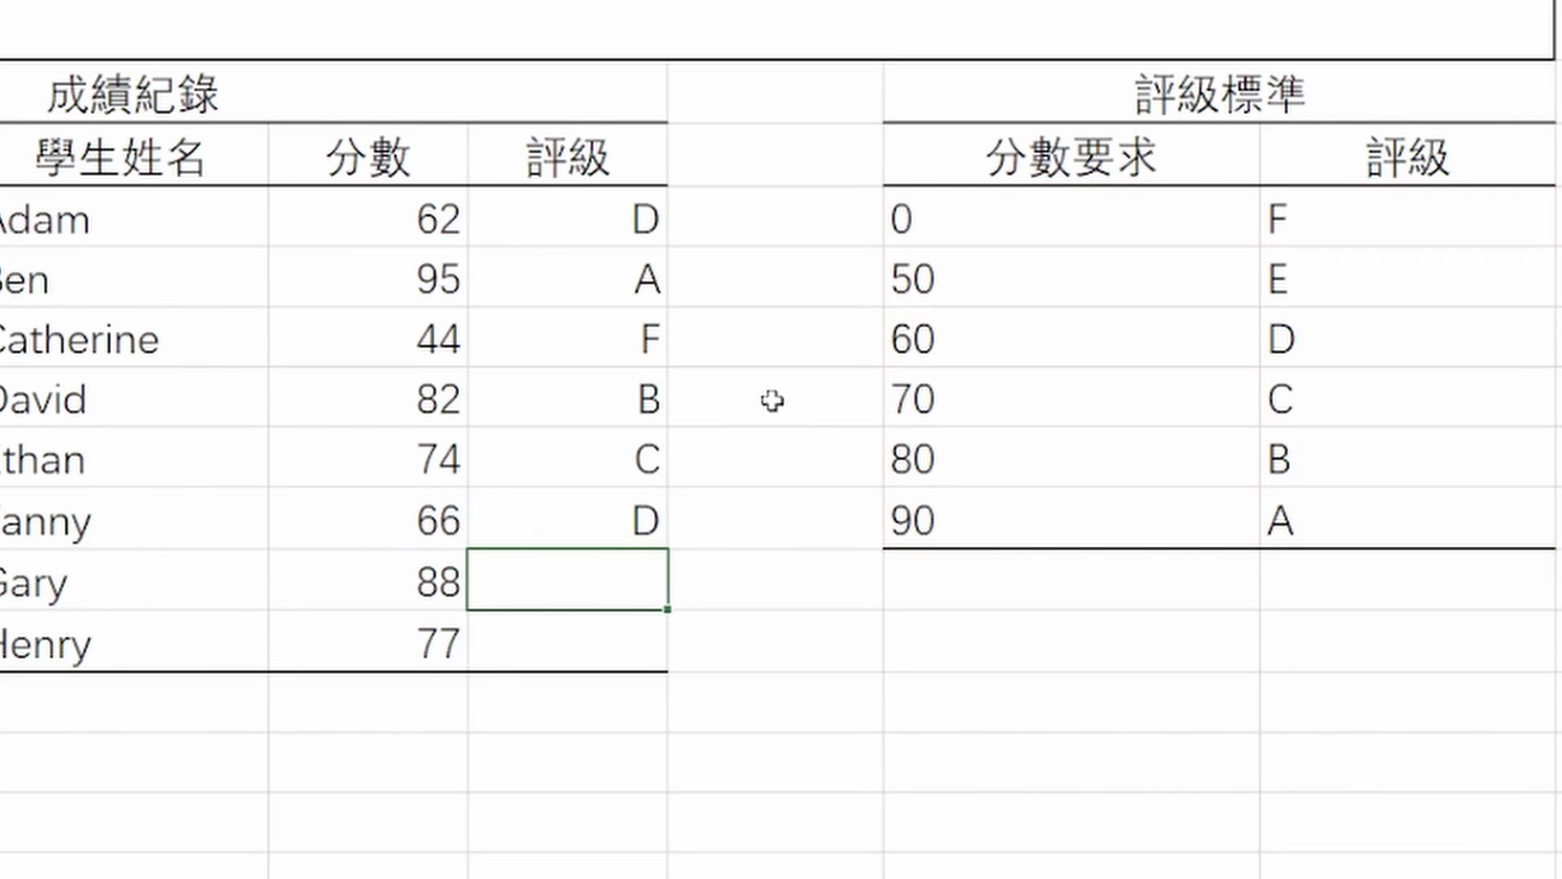
# - Start a VLOOKUP formula in grade cell D12 with score cell C12 as the lookup value
pyautogui.write('=vlookup(')
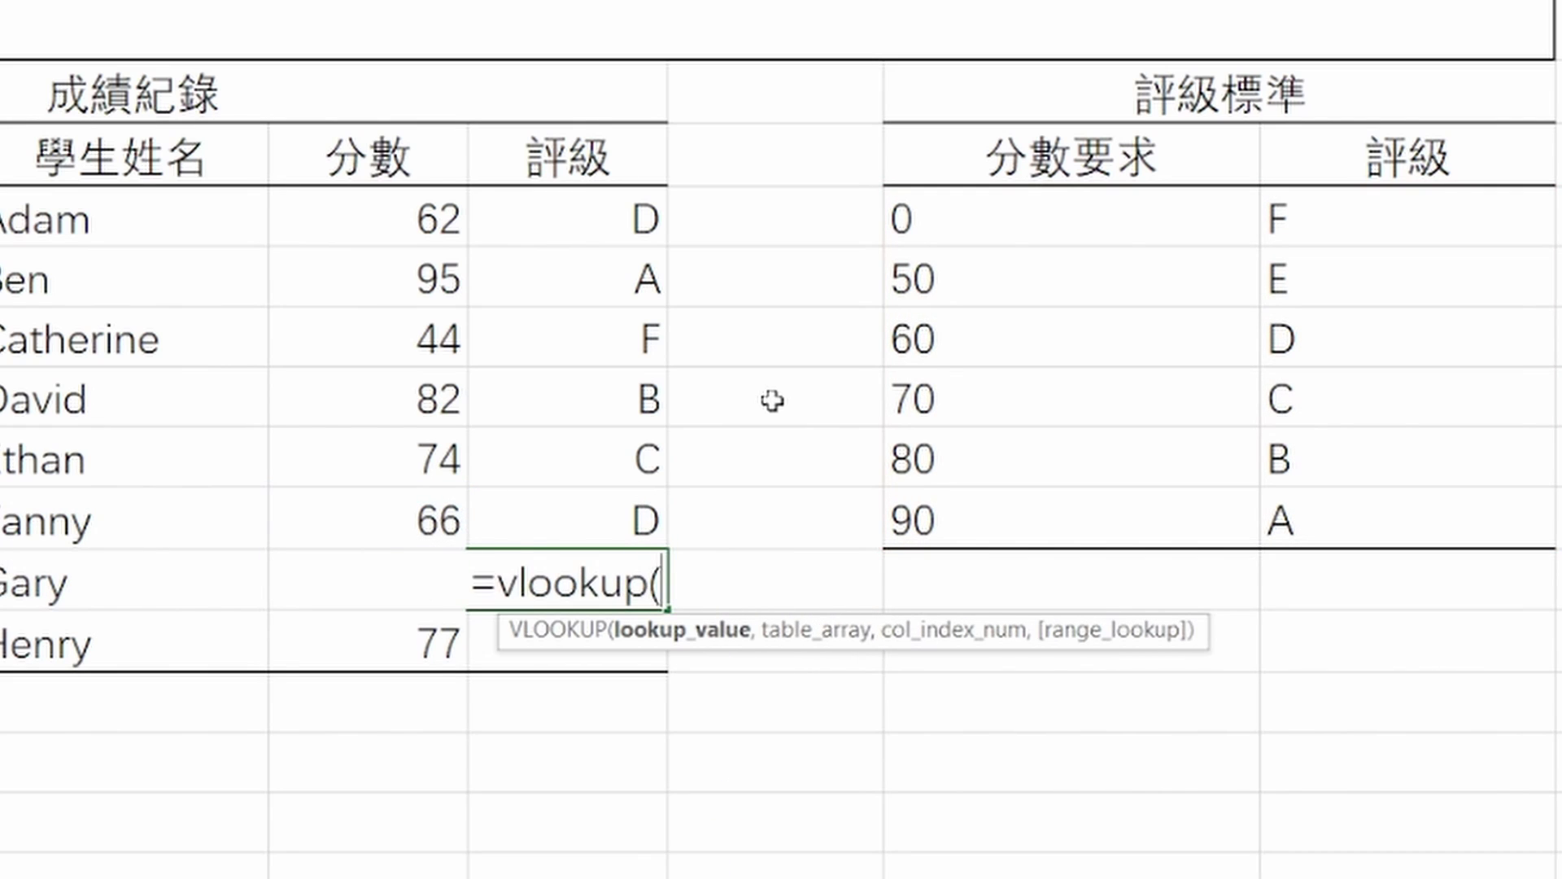
pyautogui.press('Left')
pyautogui.write('k,')
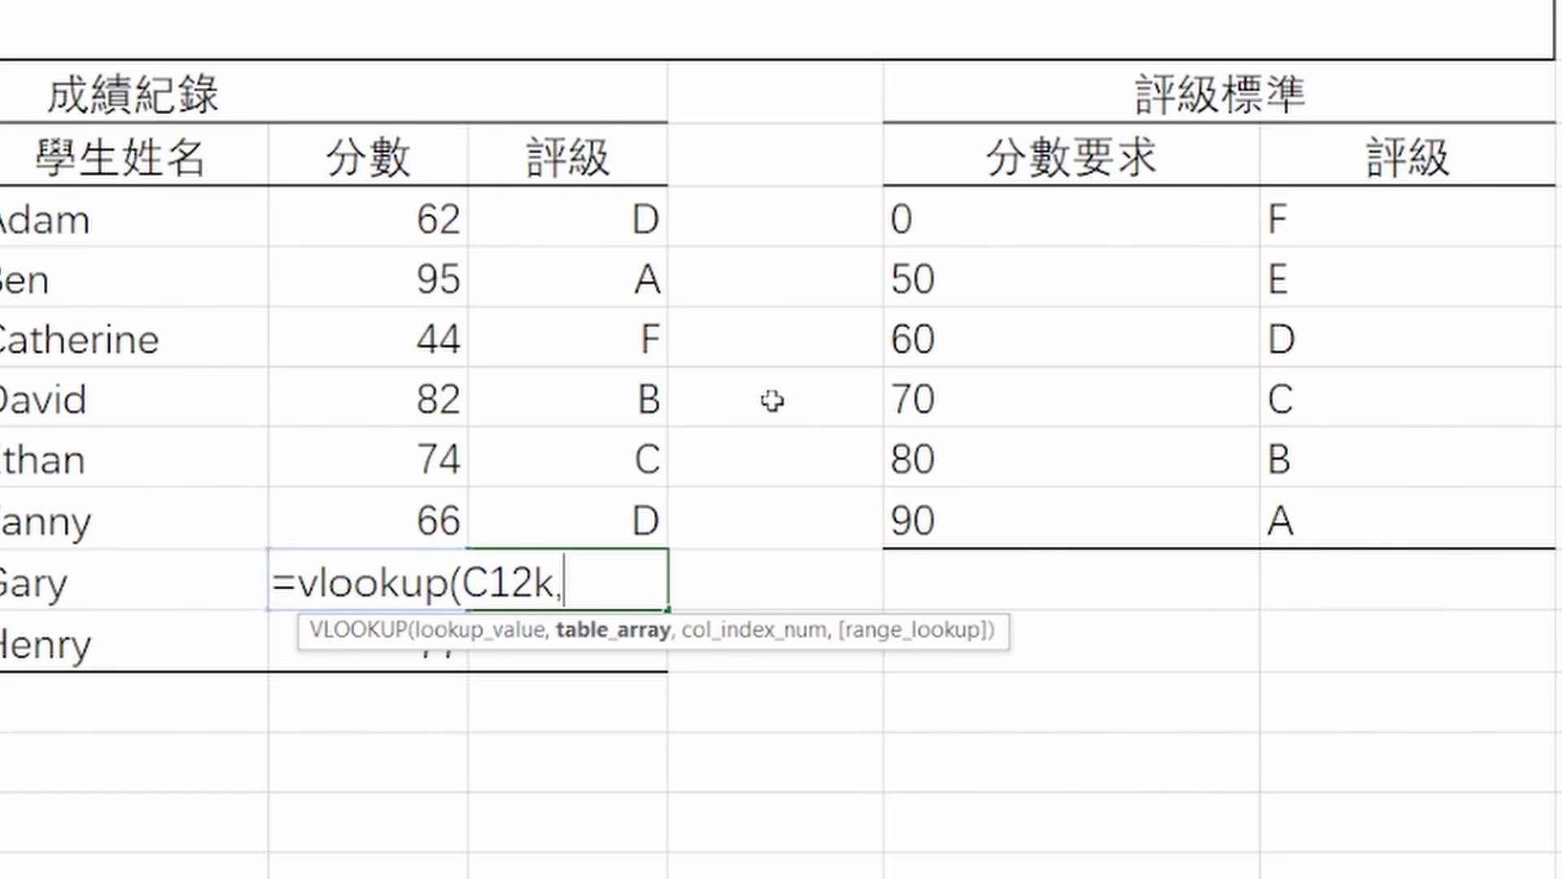
pyautogui.press('BackSpace')
pyautogui.press('BackSpace')
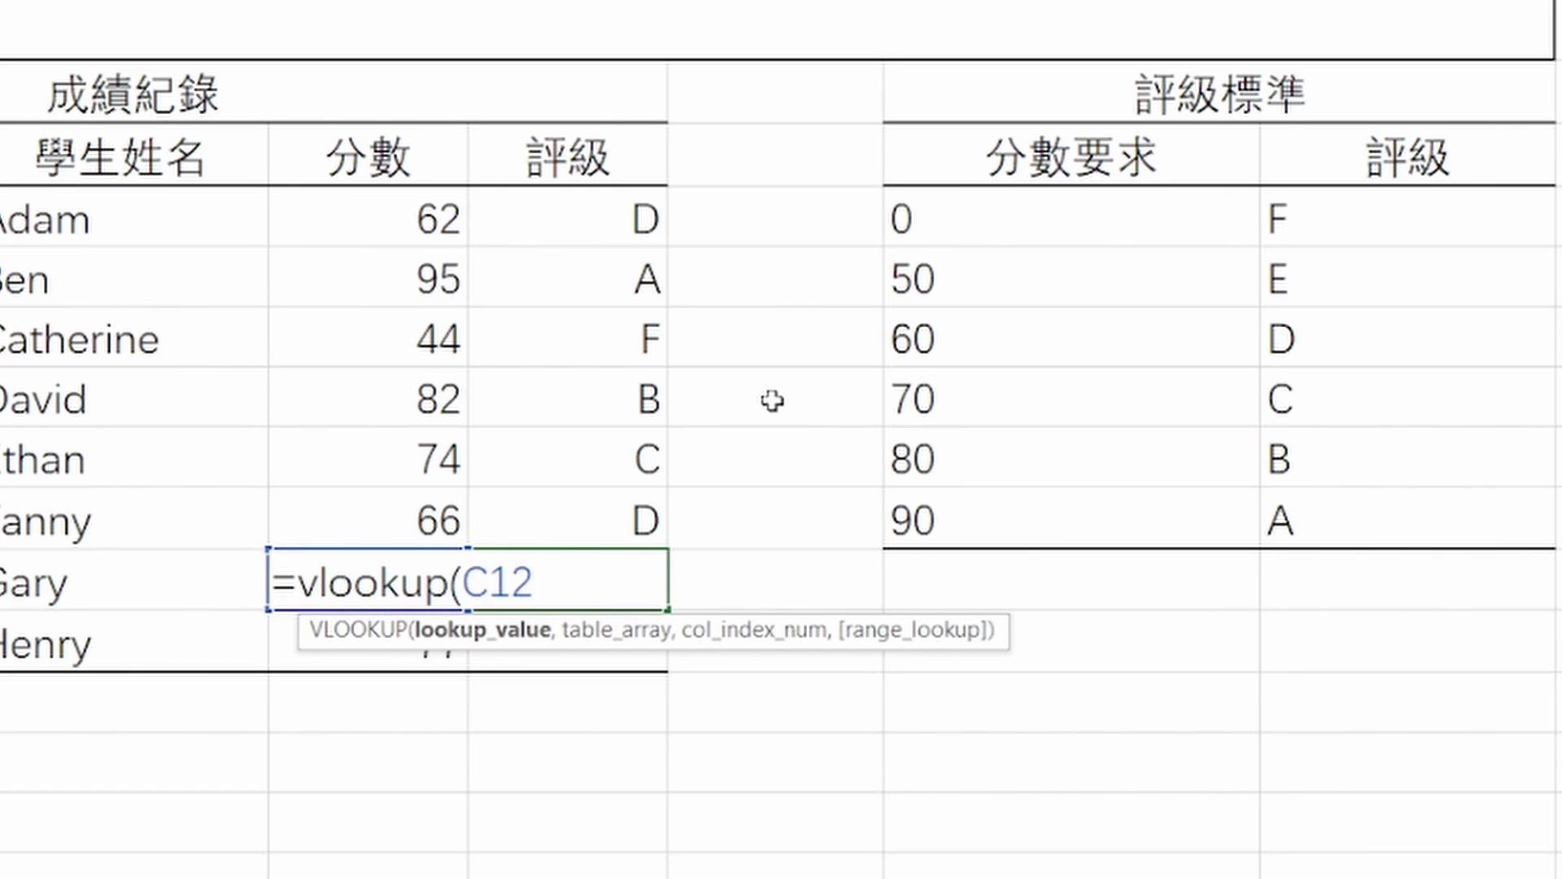
pyautogui.write(',')
# - Set the D12 formula's table array to the grading table F6:G11, locked as the absolute range $F$6:$G$11
pyautogui.press('Right')
pyautogui.press('Right')
pyautogui.press('Up')
pyautogui.press('Up')
pyautogui.press('Up')
pyautogui.press('Up')
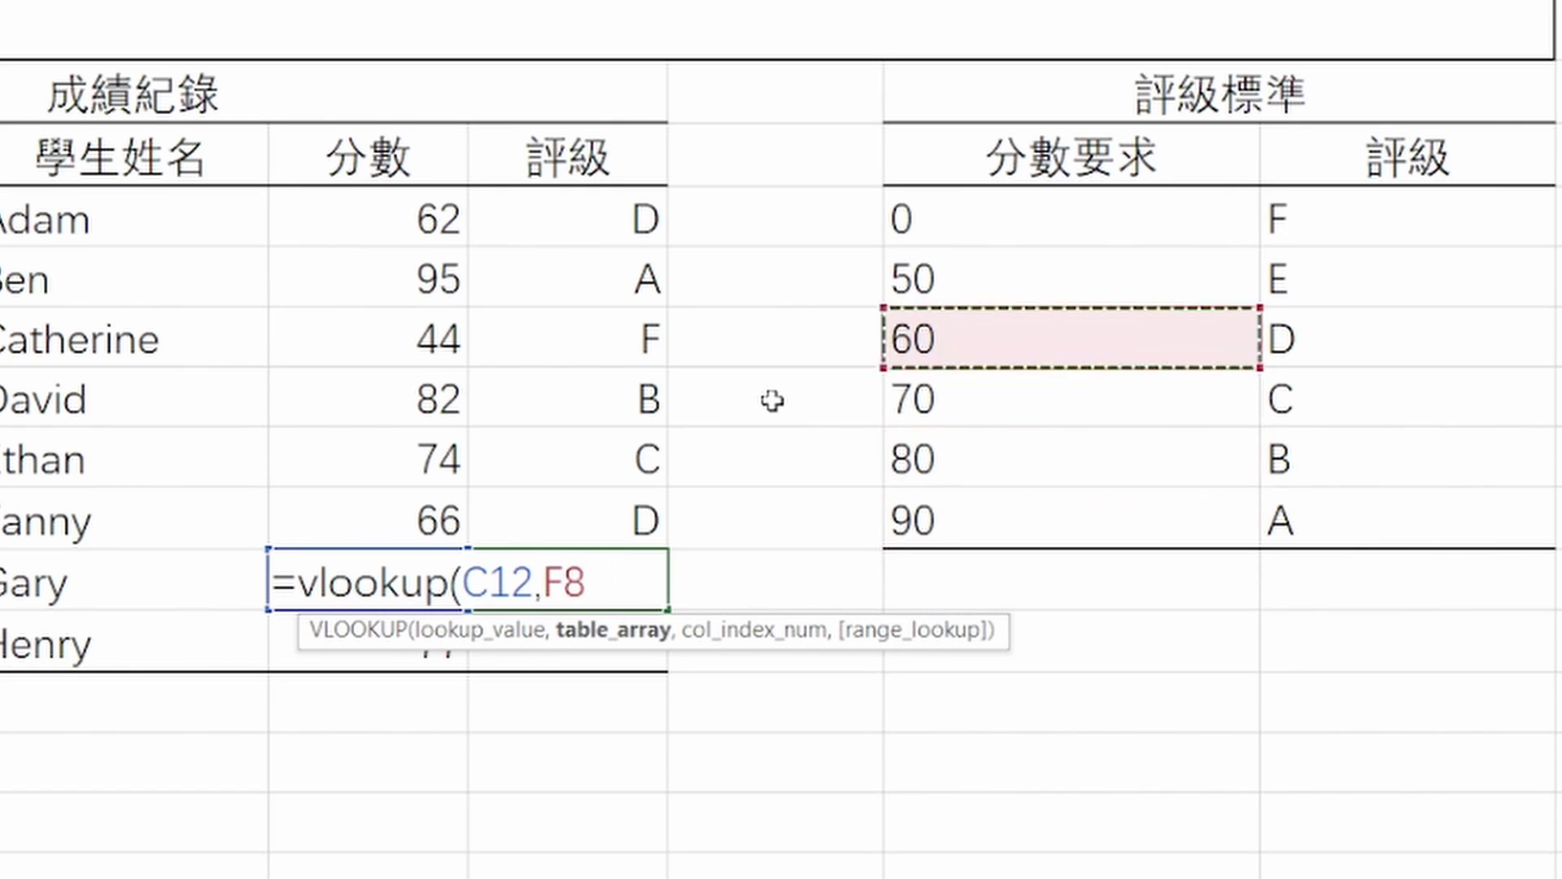
pyautogui.press('Up')
pyautogui.press('Up')
pyautogui.hotkey('ctrl', 'shift', 'Right')
pyautogui.hotkey('ctrl', 'shift', 'Down')
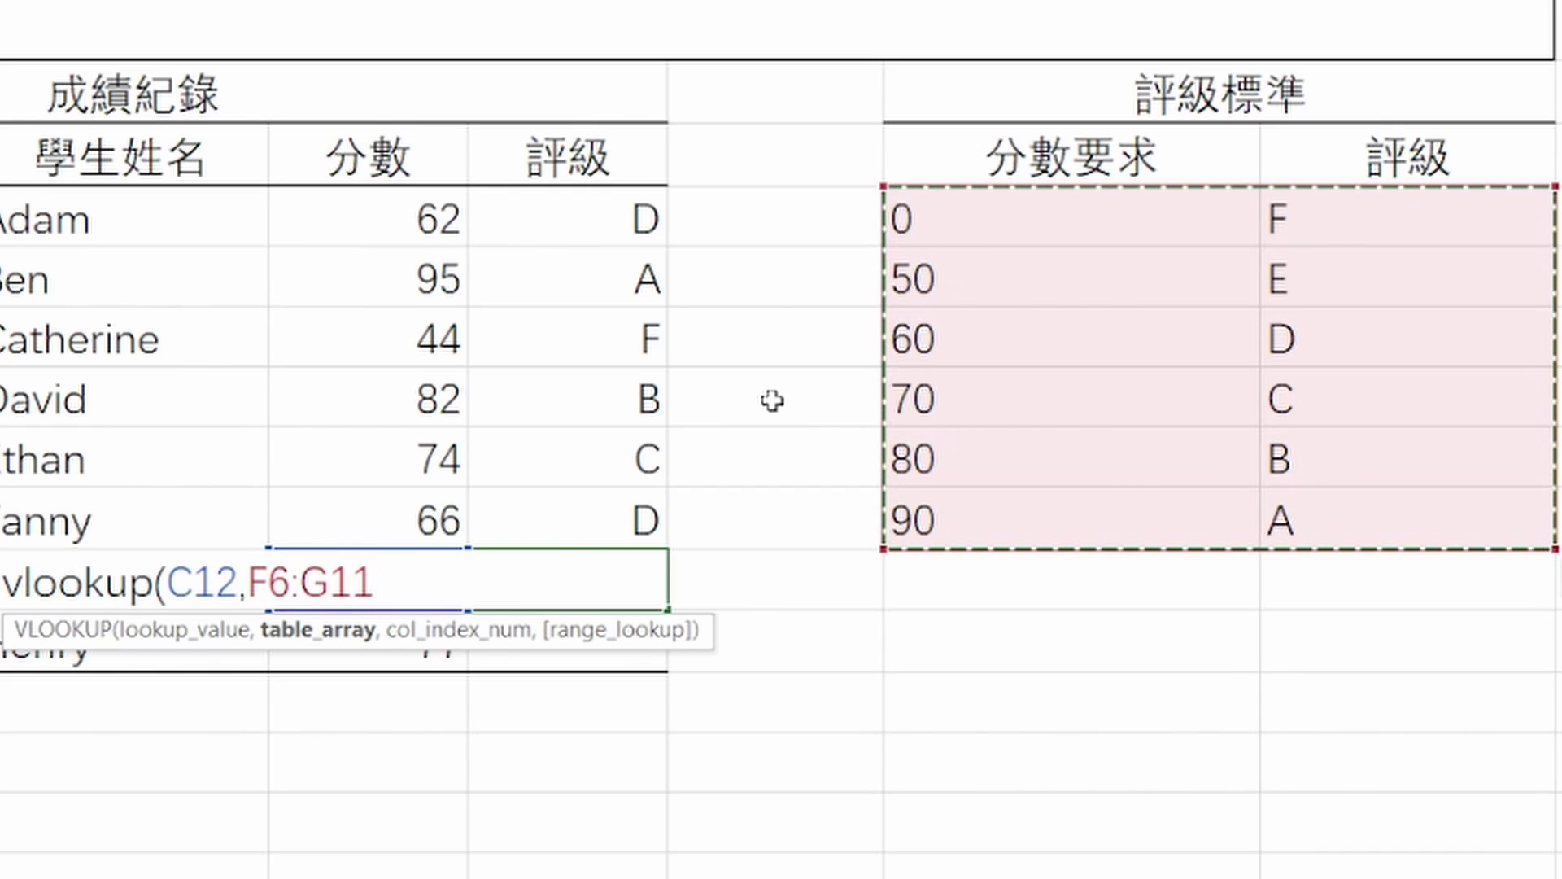
pyautogui.press('F4')
# - Complete the D12 VLOOKUP formula with column index 2 and search mode 1 for an approximate match
pyautogui.write(',2,')
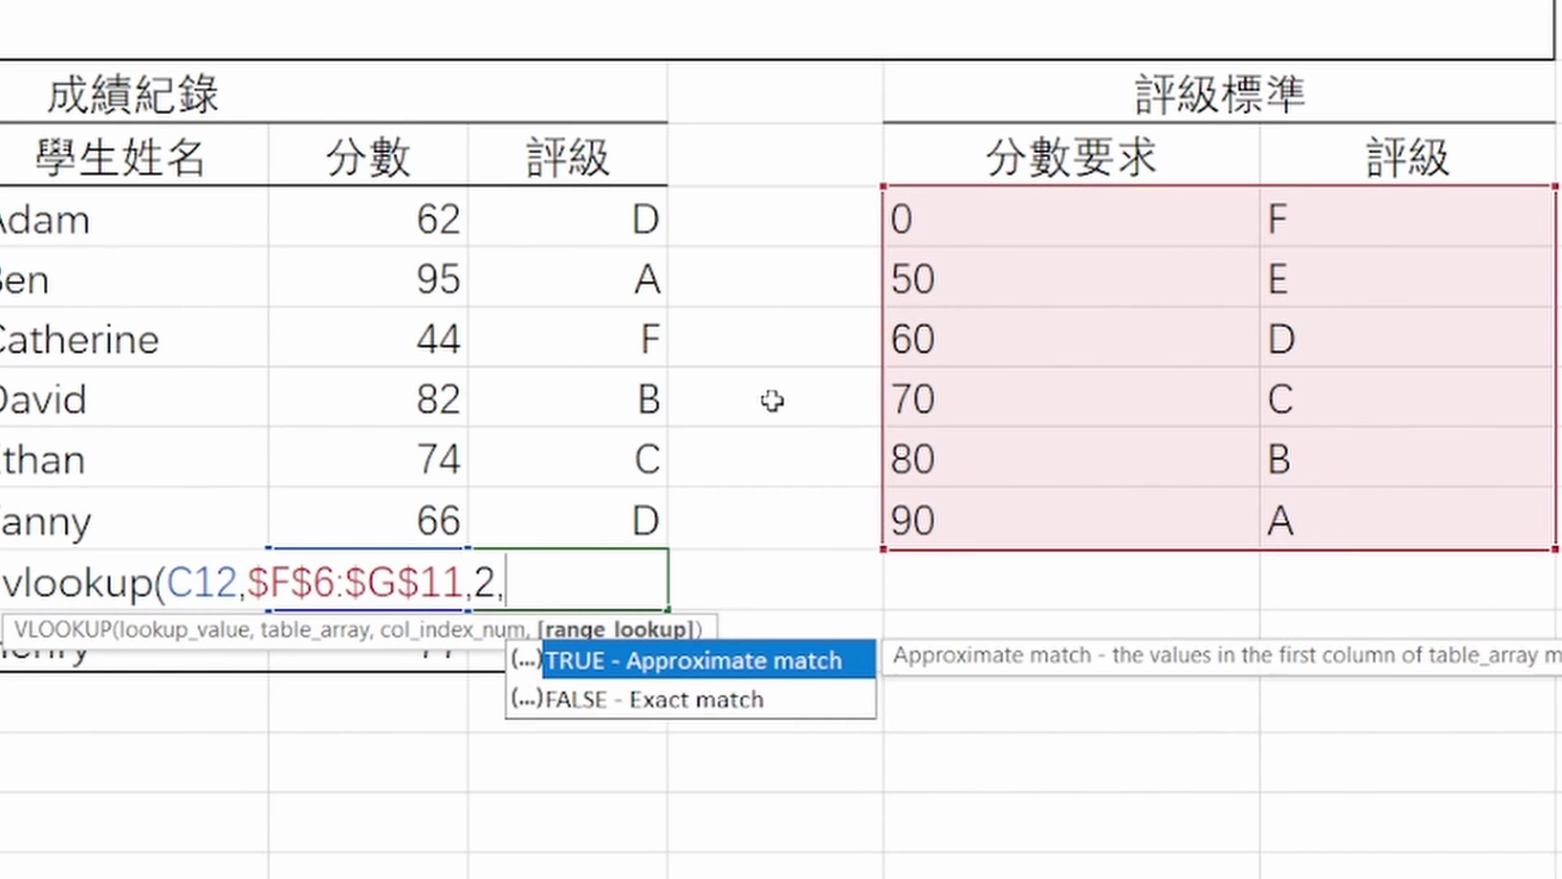
pyautogui.write('1)')
pyautogui.press('Return')
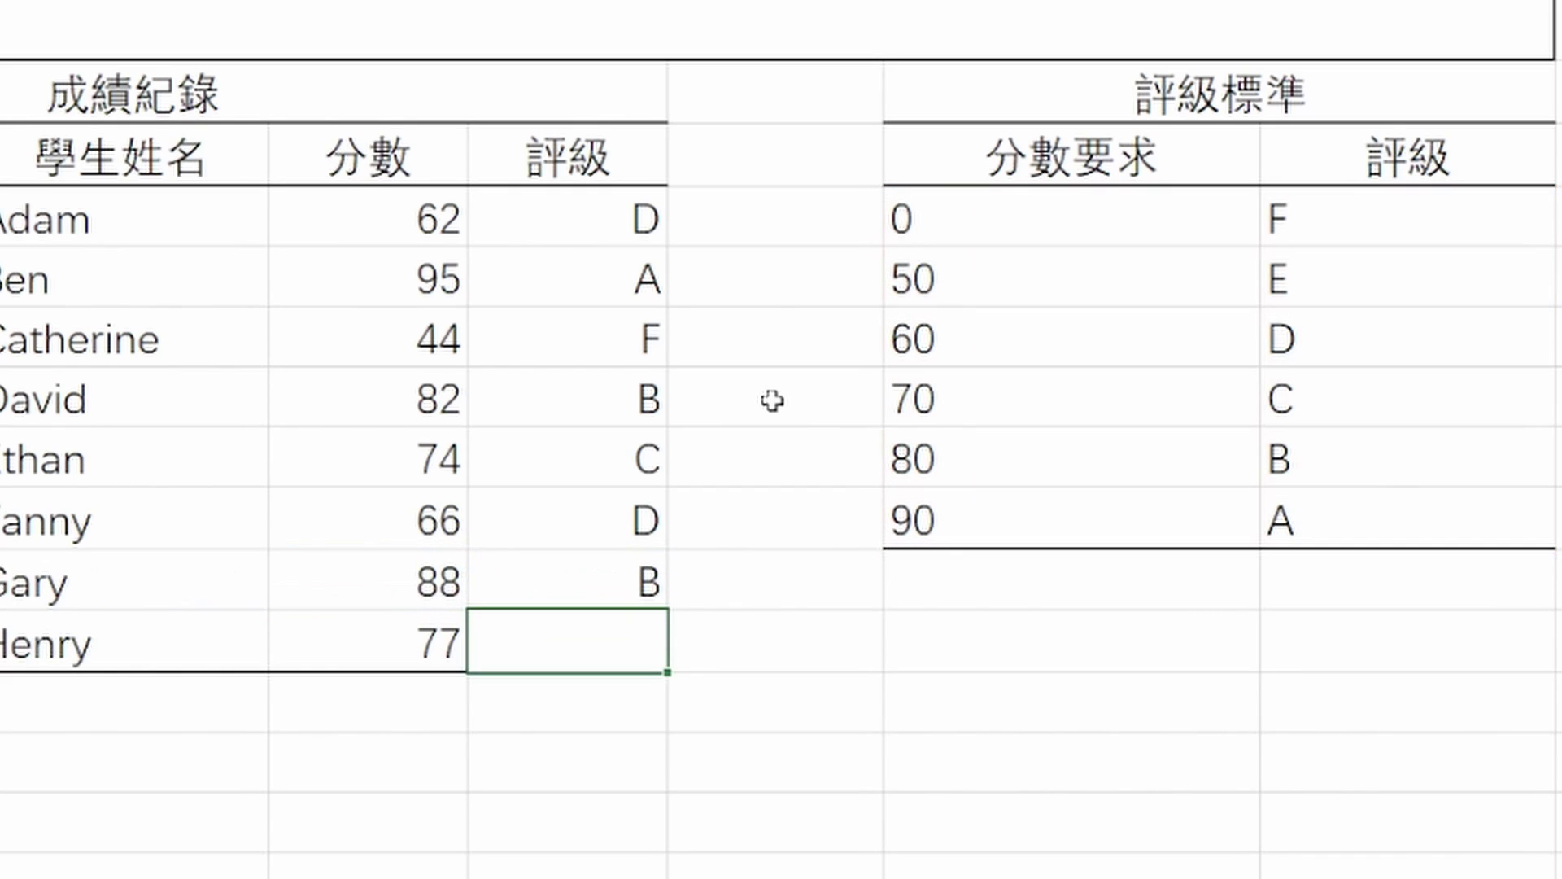
# - Start a VLOOKUP formula in grade cell D13 with score cell C13 as the lookup value
pyautogui.write('=vlookup(')
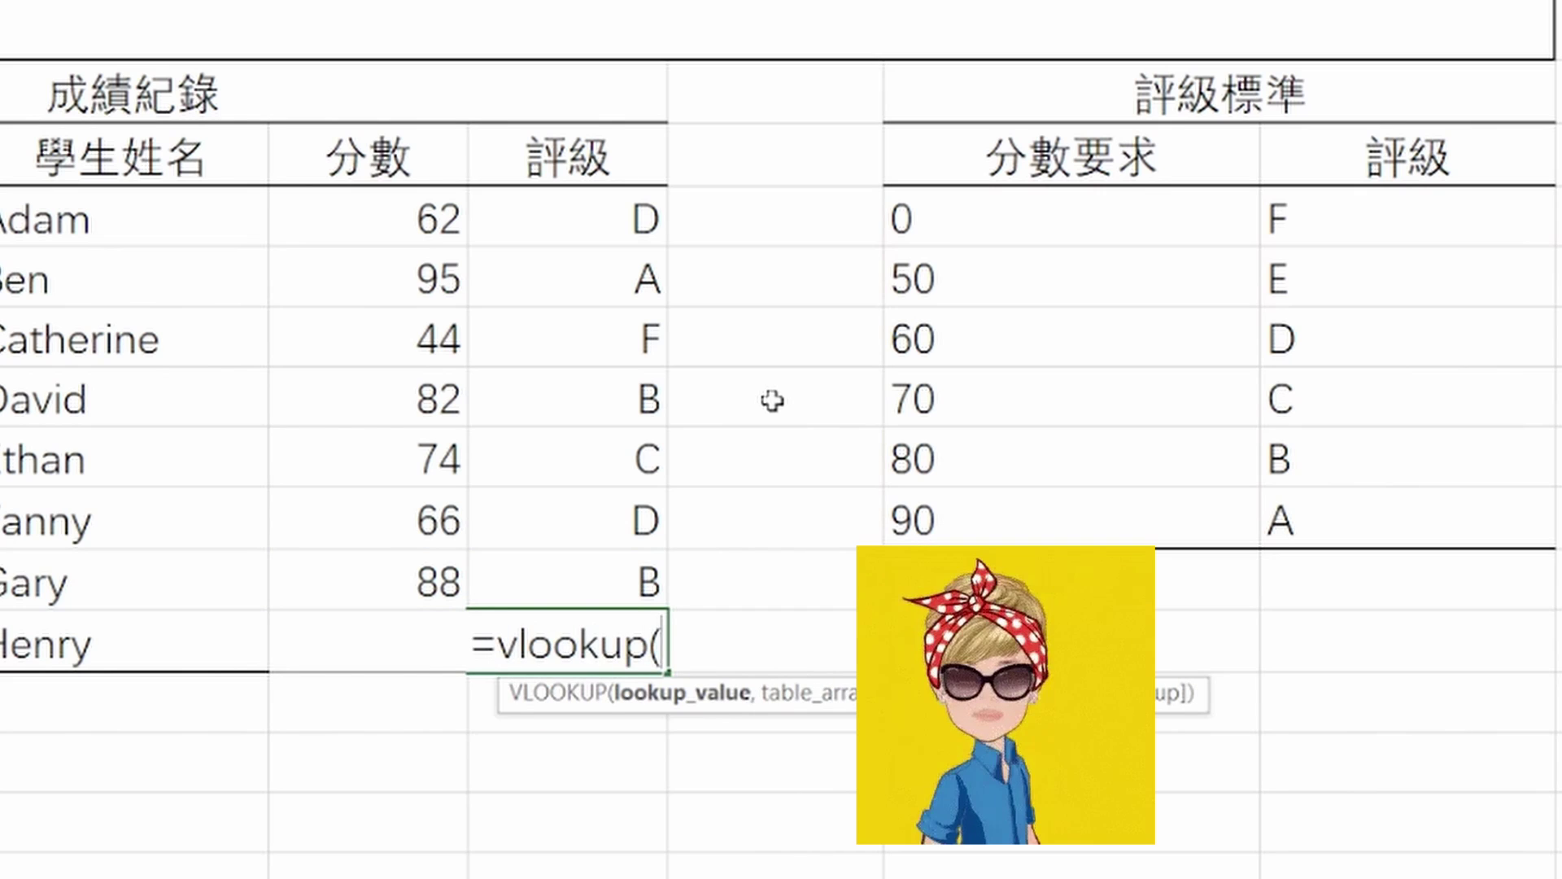
pyautogui.press('Left')
pyautogui.write(',')
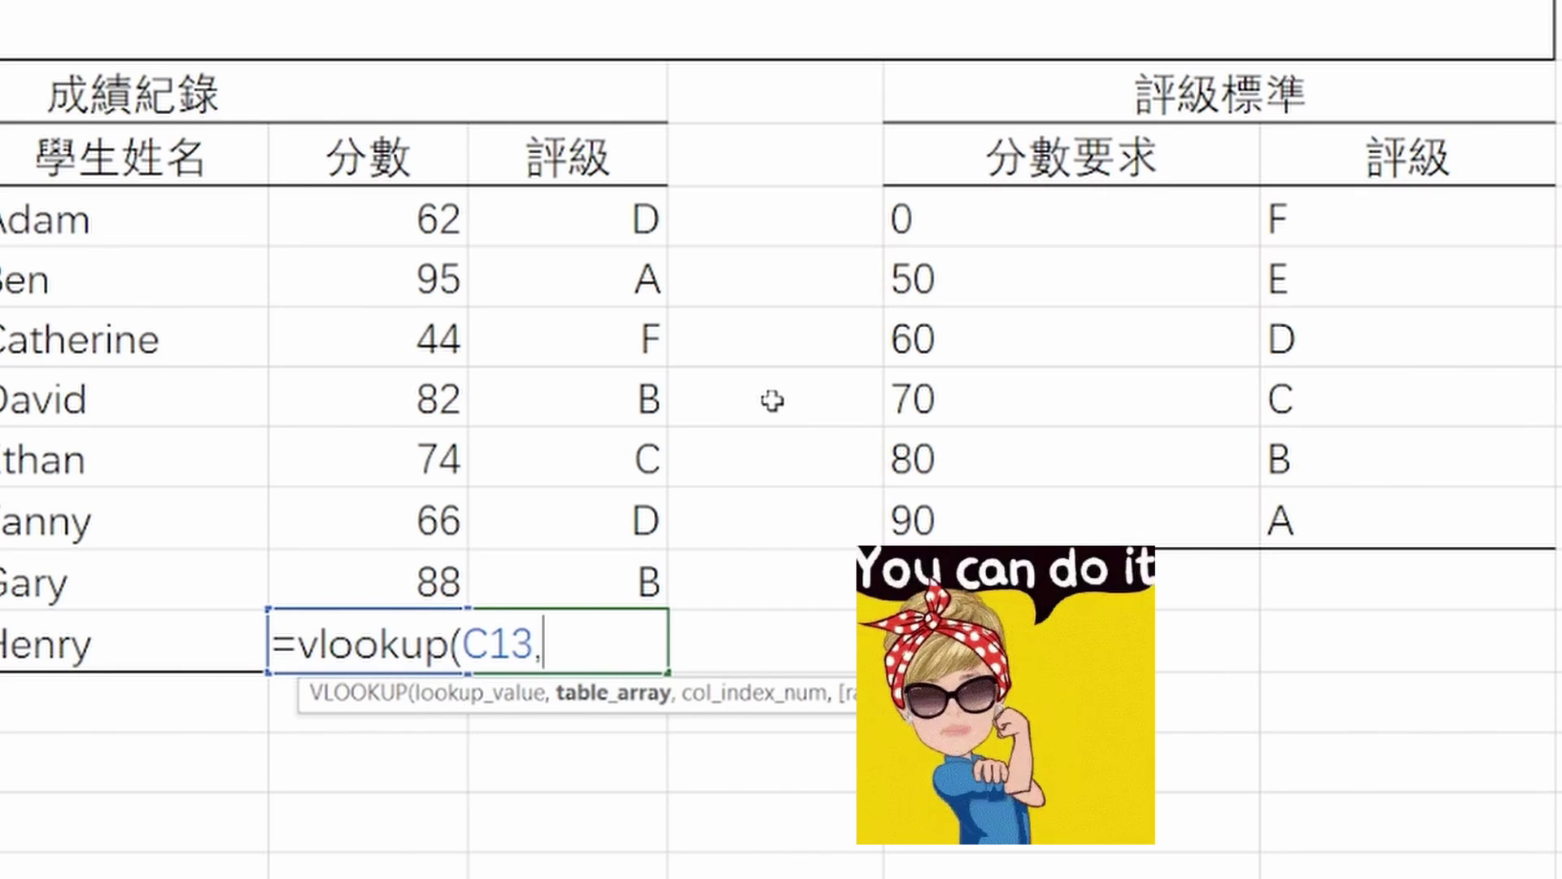
# - Finish the D13 formula with the grading table locked as $F$6:$G$11, column index 2 and search mode 1 for an approximate match
pyautogui.press('Right')
pyautogui.press('Right')
pyautogui.press('Up')
pyautogui.press('Up')
pyautogui.press('Up')
pyautogui.press('Up')
pyautogui.press('Up')
pyautogui.press('Up')
pyautogui.press('Up')
pyautogui.press('Up')
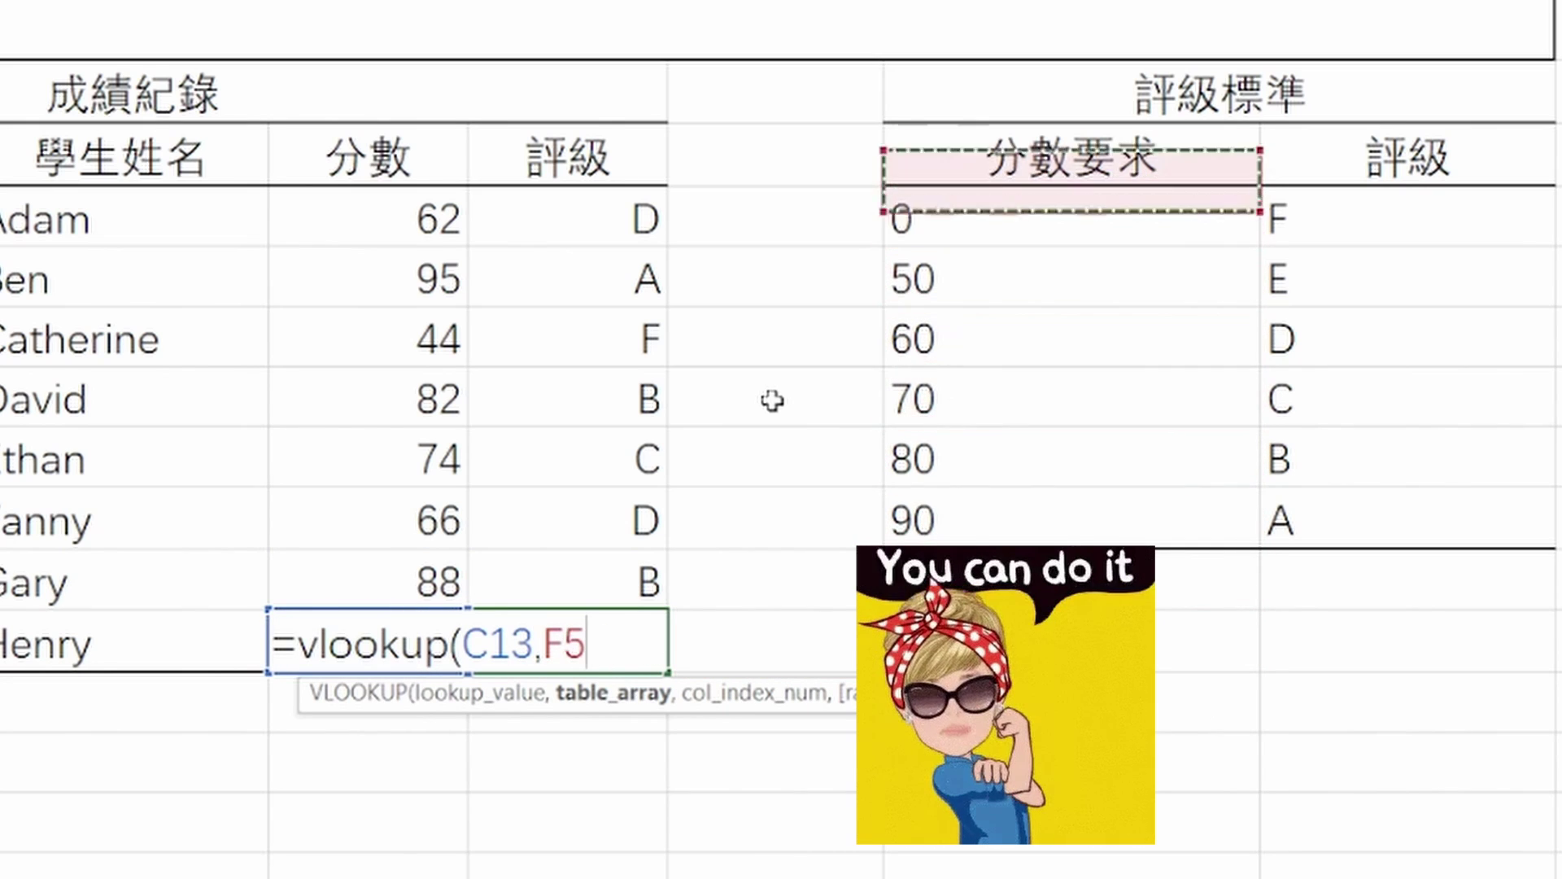
pyautogui.press('Down')
pyautogui.hotkey('shift', 'Right')
pyautogui.hotkey('shift', 'Down')
pyautogui.hotkey('shift', 'Down')
pyautogui.hotkey('shift', 'Down')
pyautogui.hotkey('shift', 'Down')
pyautogui.hotkey('shift', 'Down')
pyautogui.press('F4')
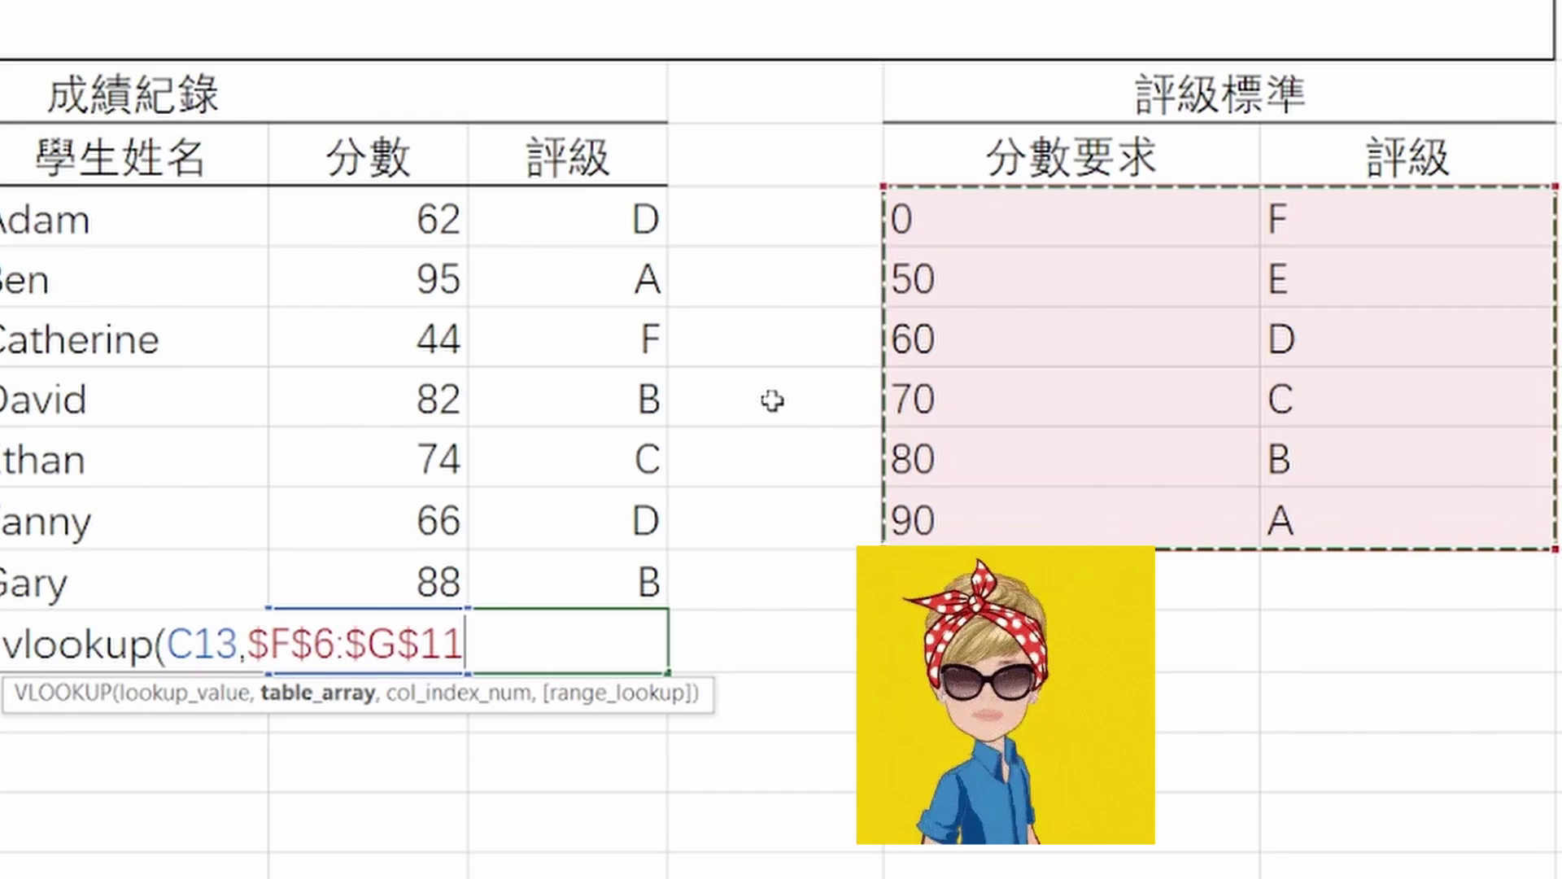
pyautogui.write(',2,1)')
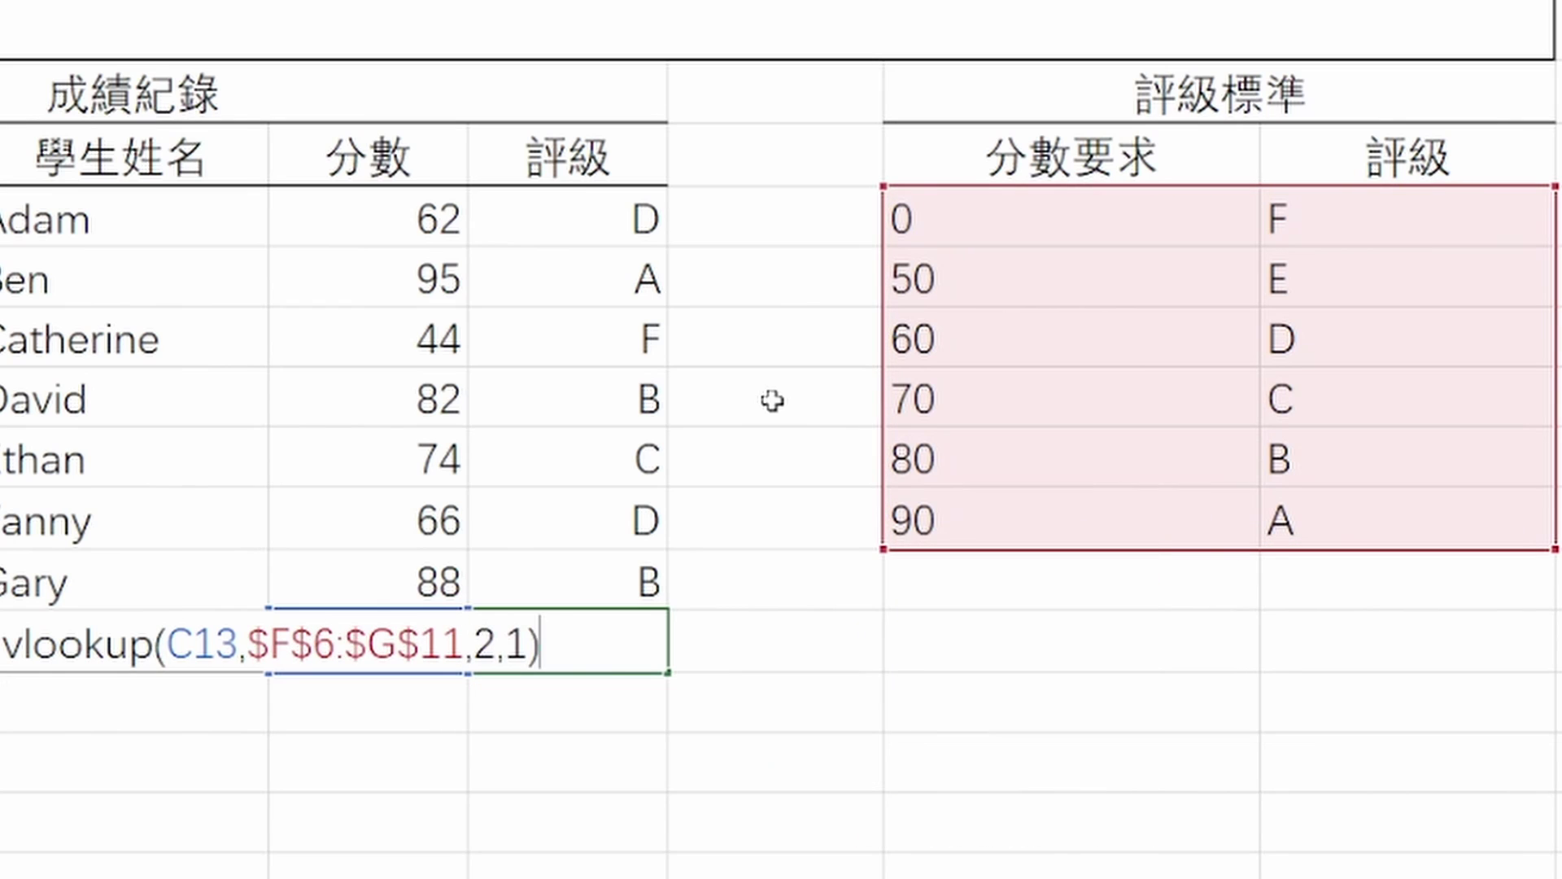
pyautogui.press('Return')
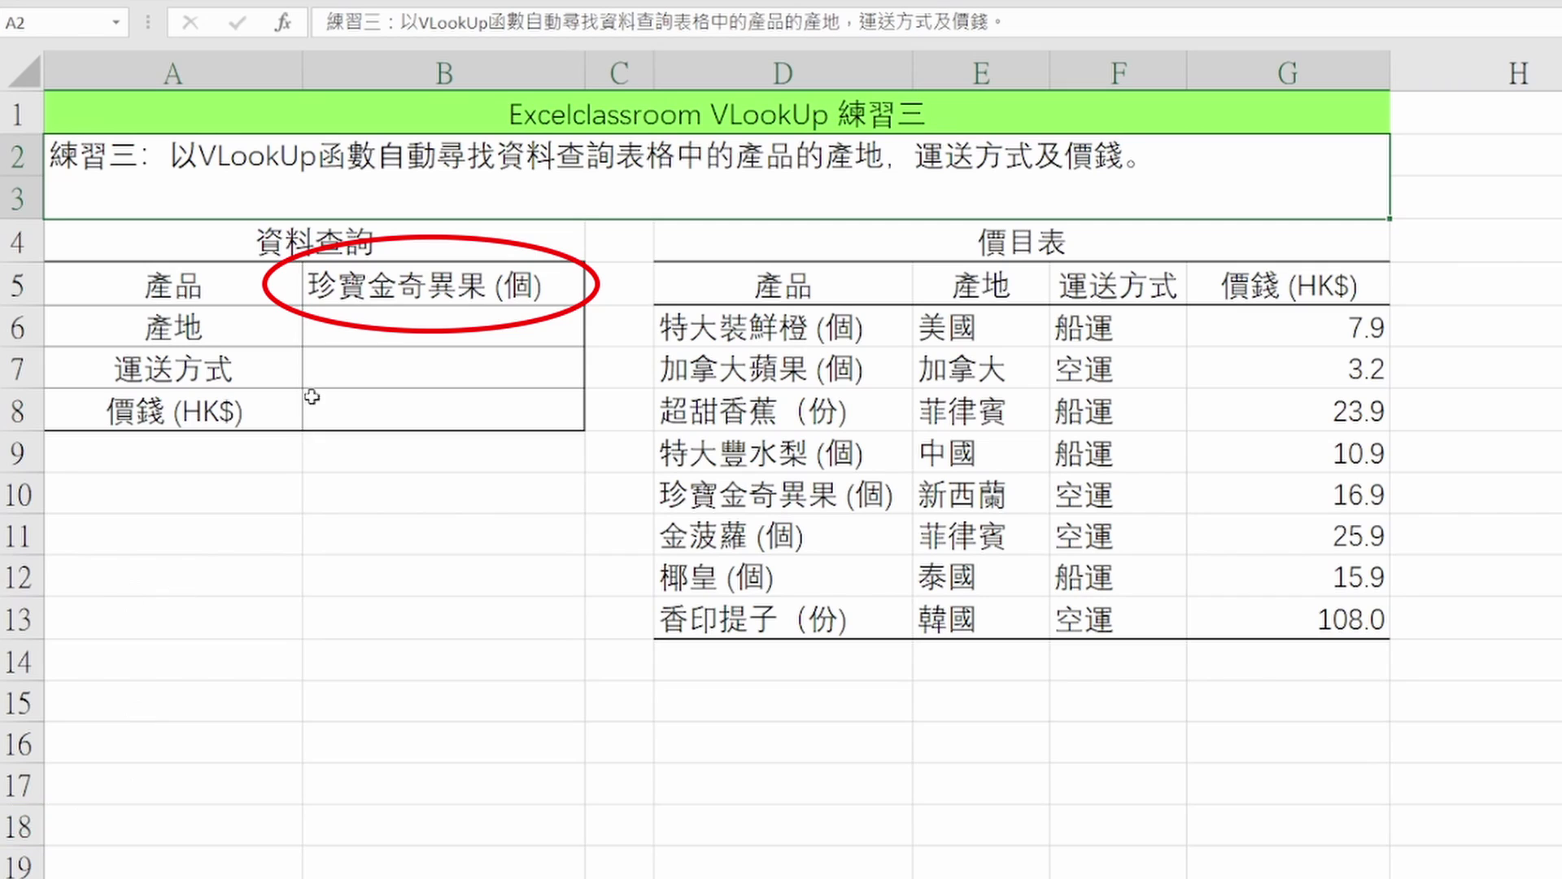
pyautogui.click(419, 340)
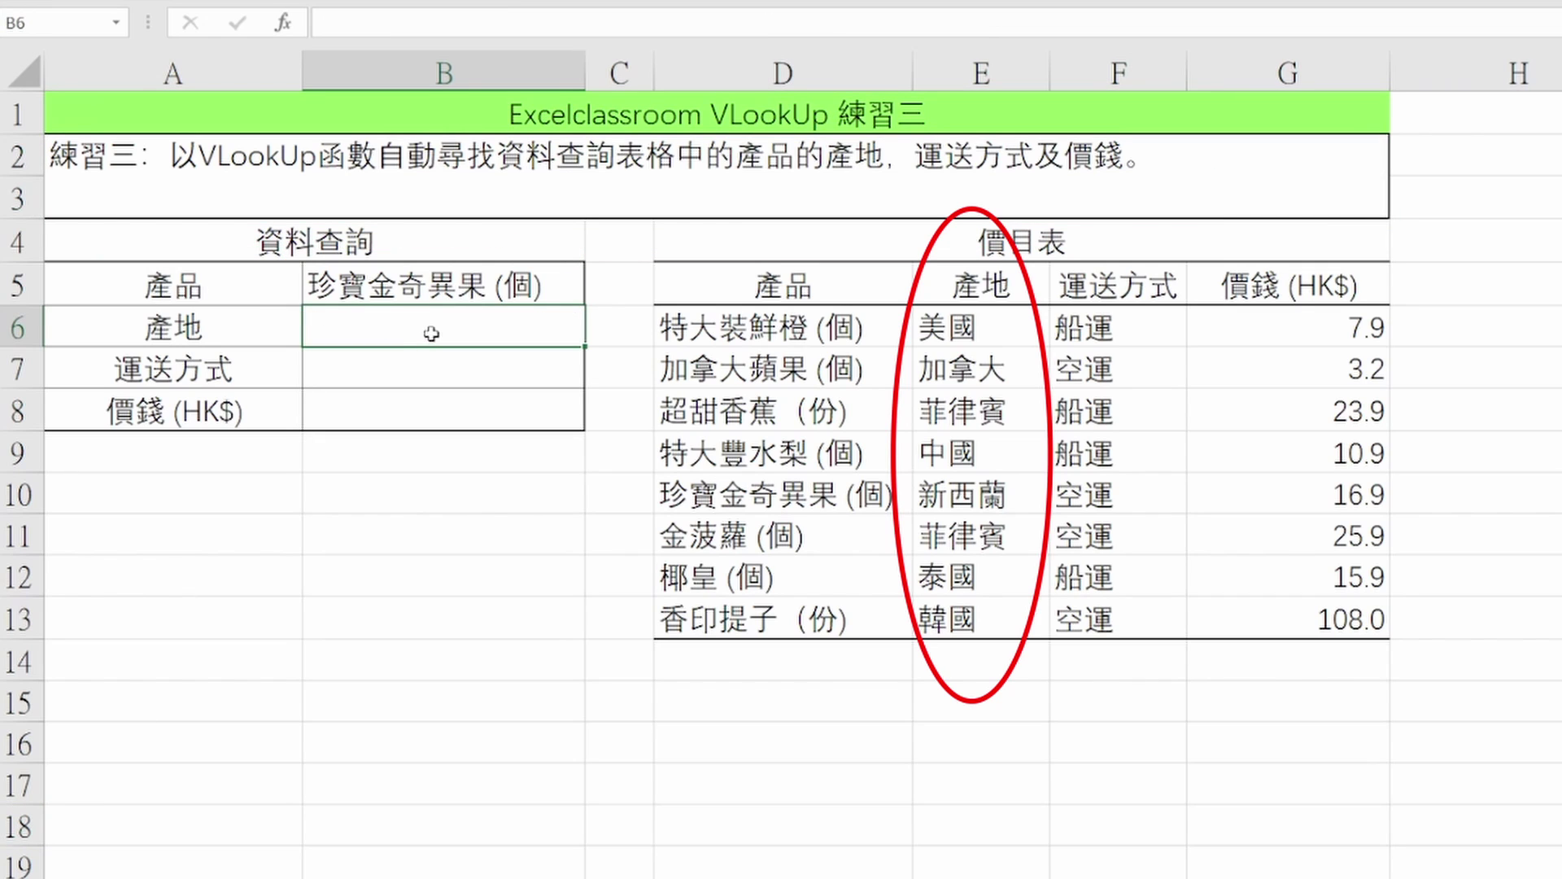
pyautogui.click(453, 296)
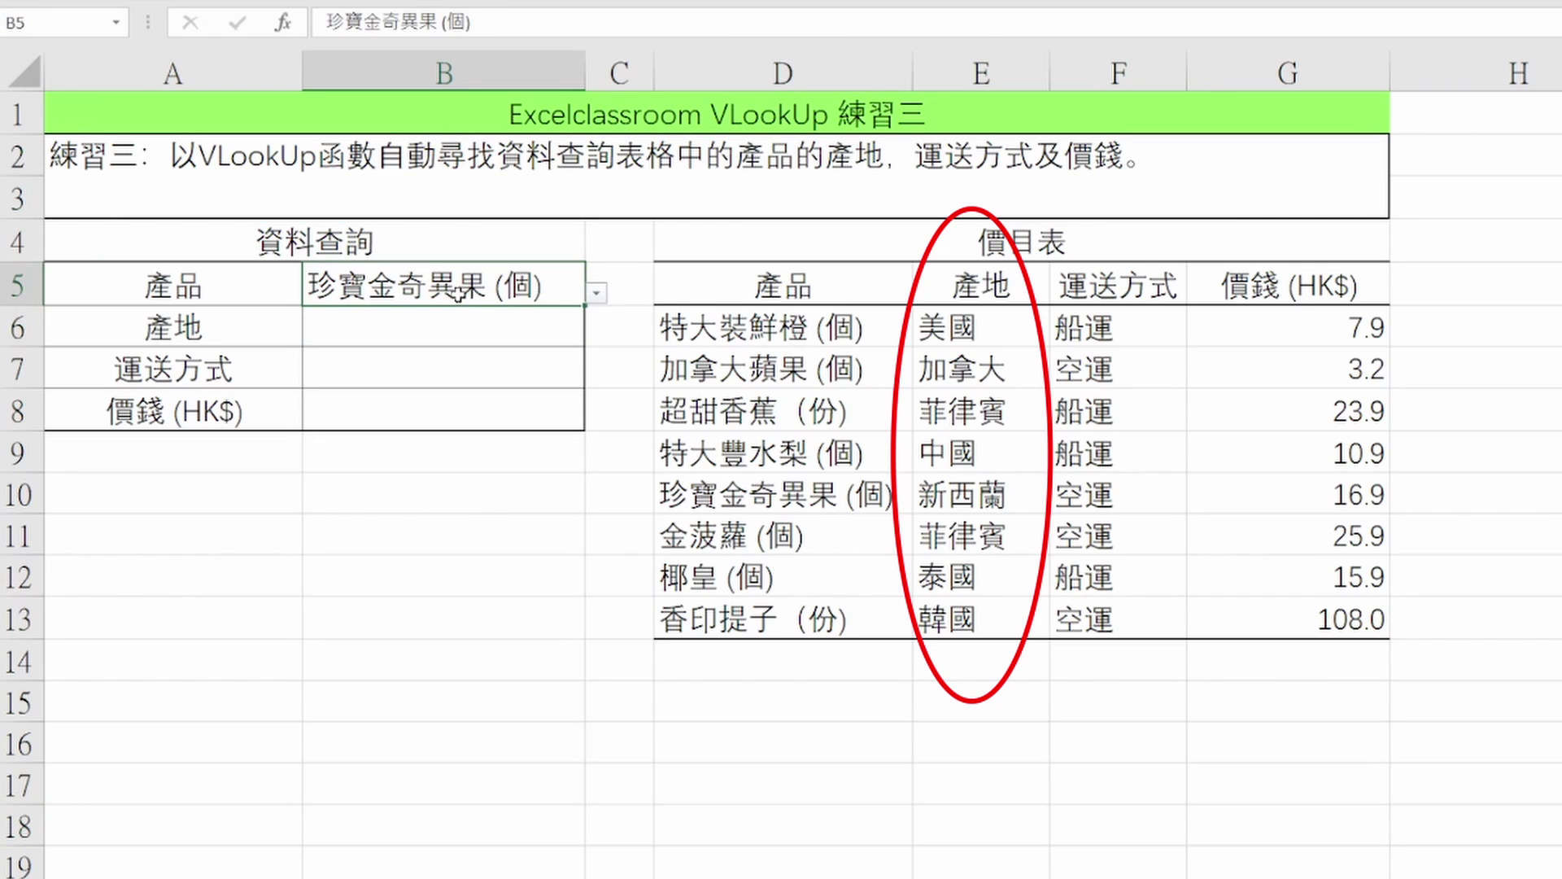
pyautogui.click(433, 329)
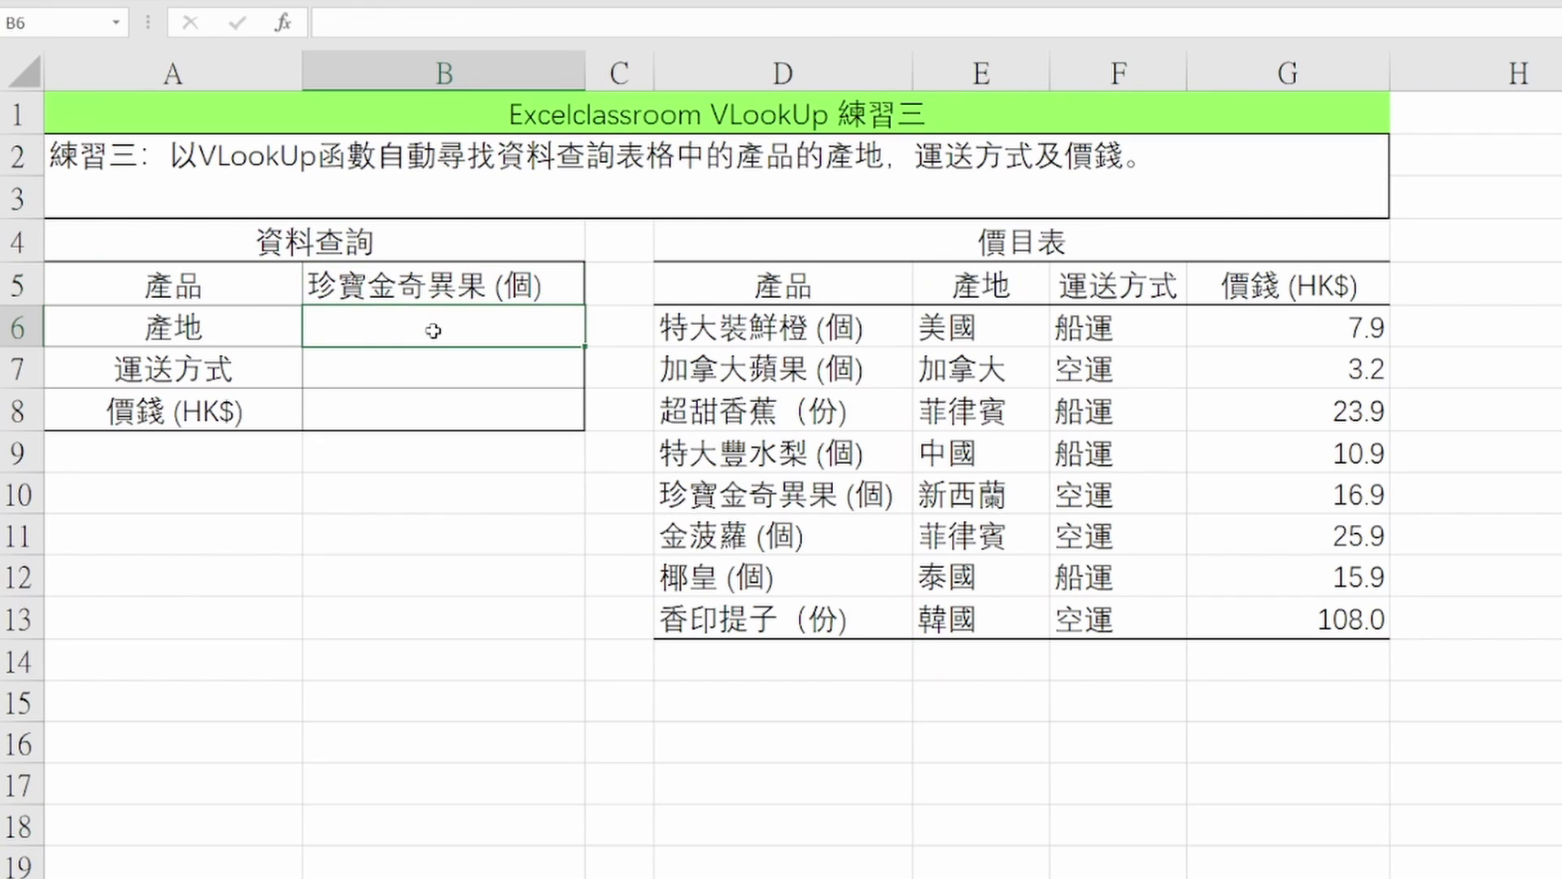
pyautogui.click(412, 369)
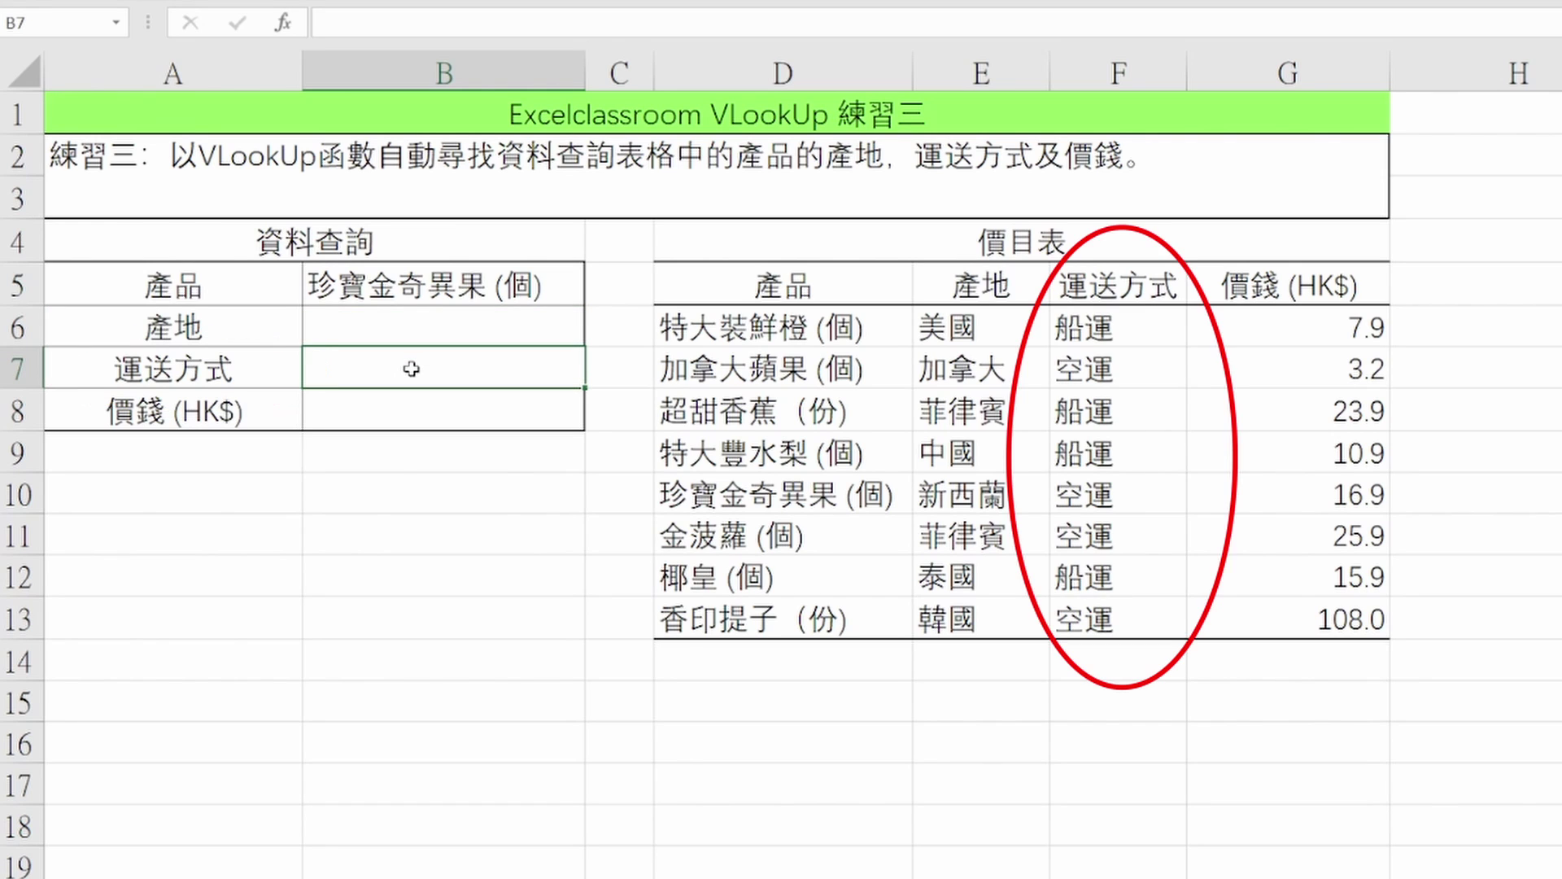
pyautogui.click(407, 413)
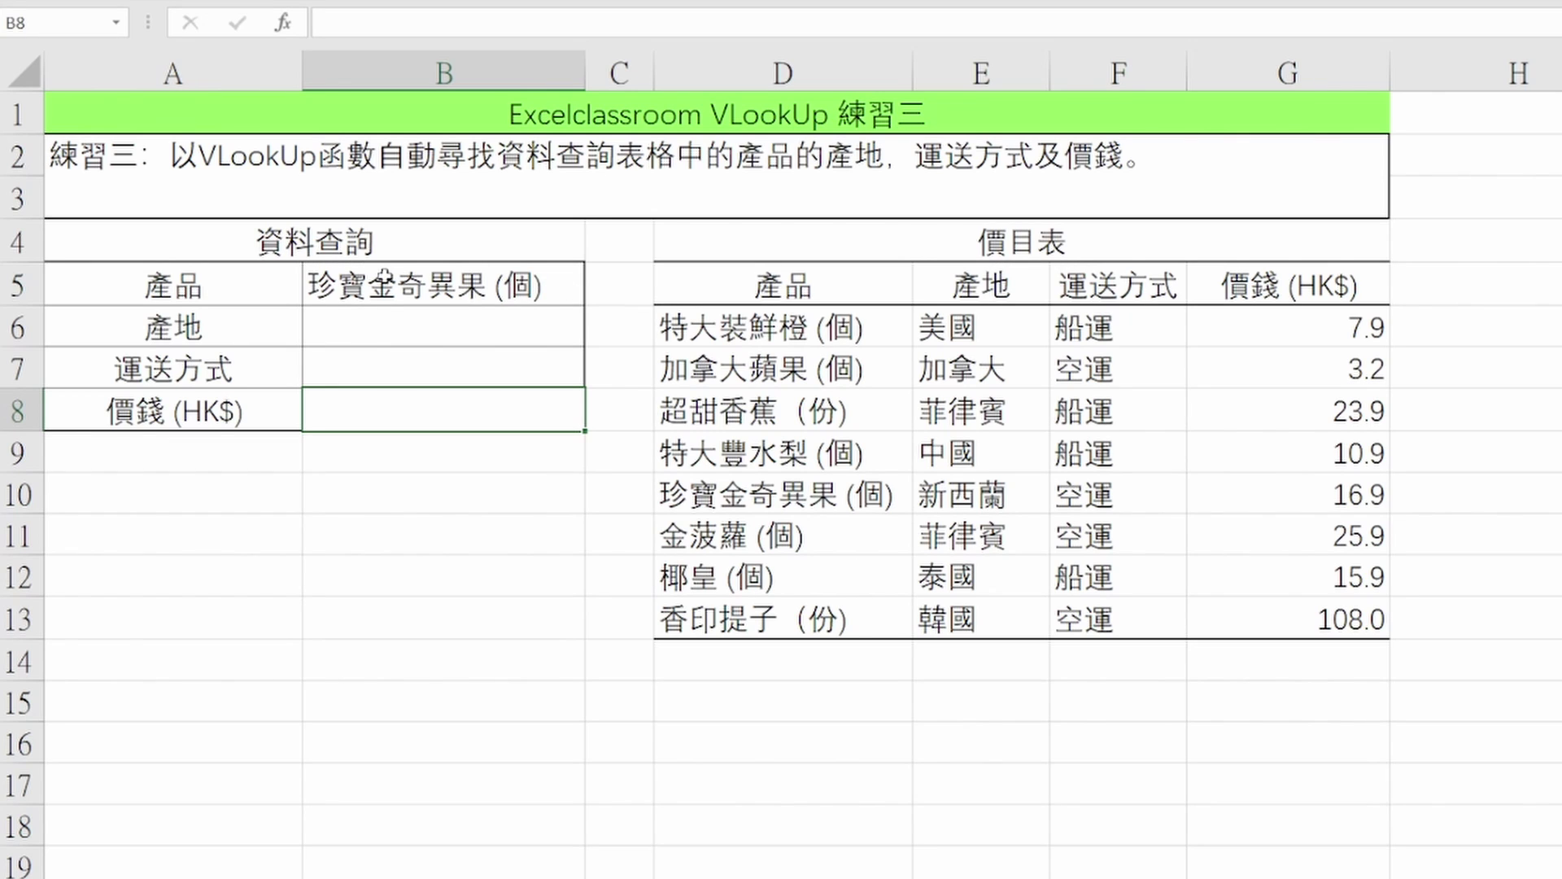
# - Start a VLOOKUP formula in origin (產地) cell B6 with product cell B5 as the lookup value
pyautogui.press('Up')
pyautogui.press('Up')
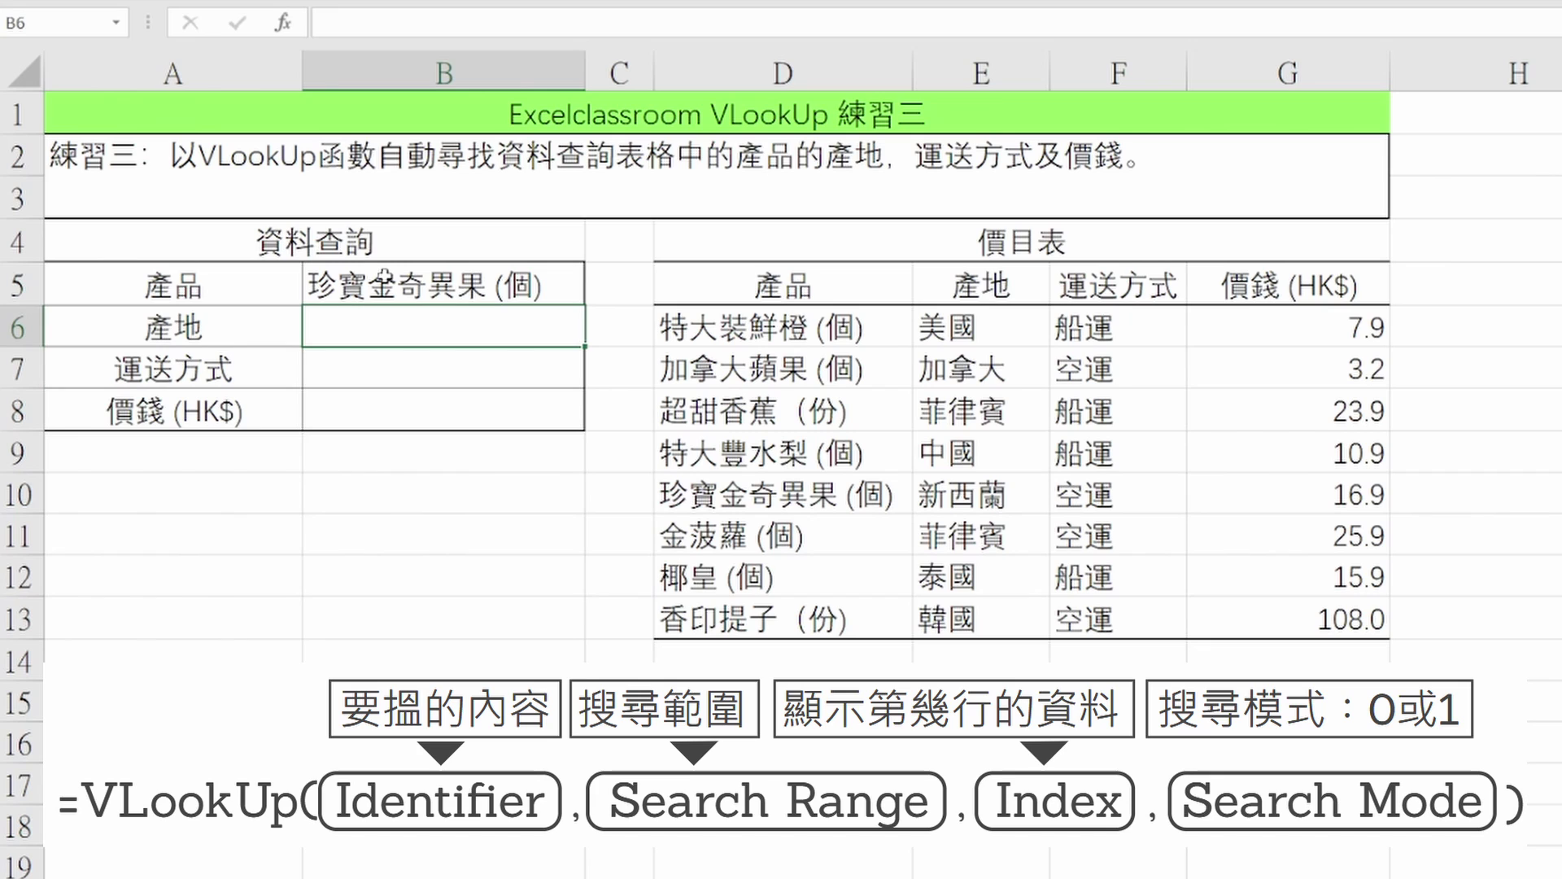
pyautogui.write('=v')
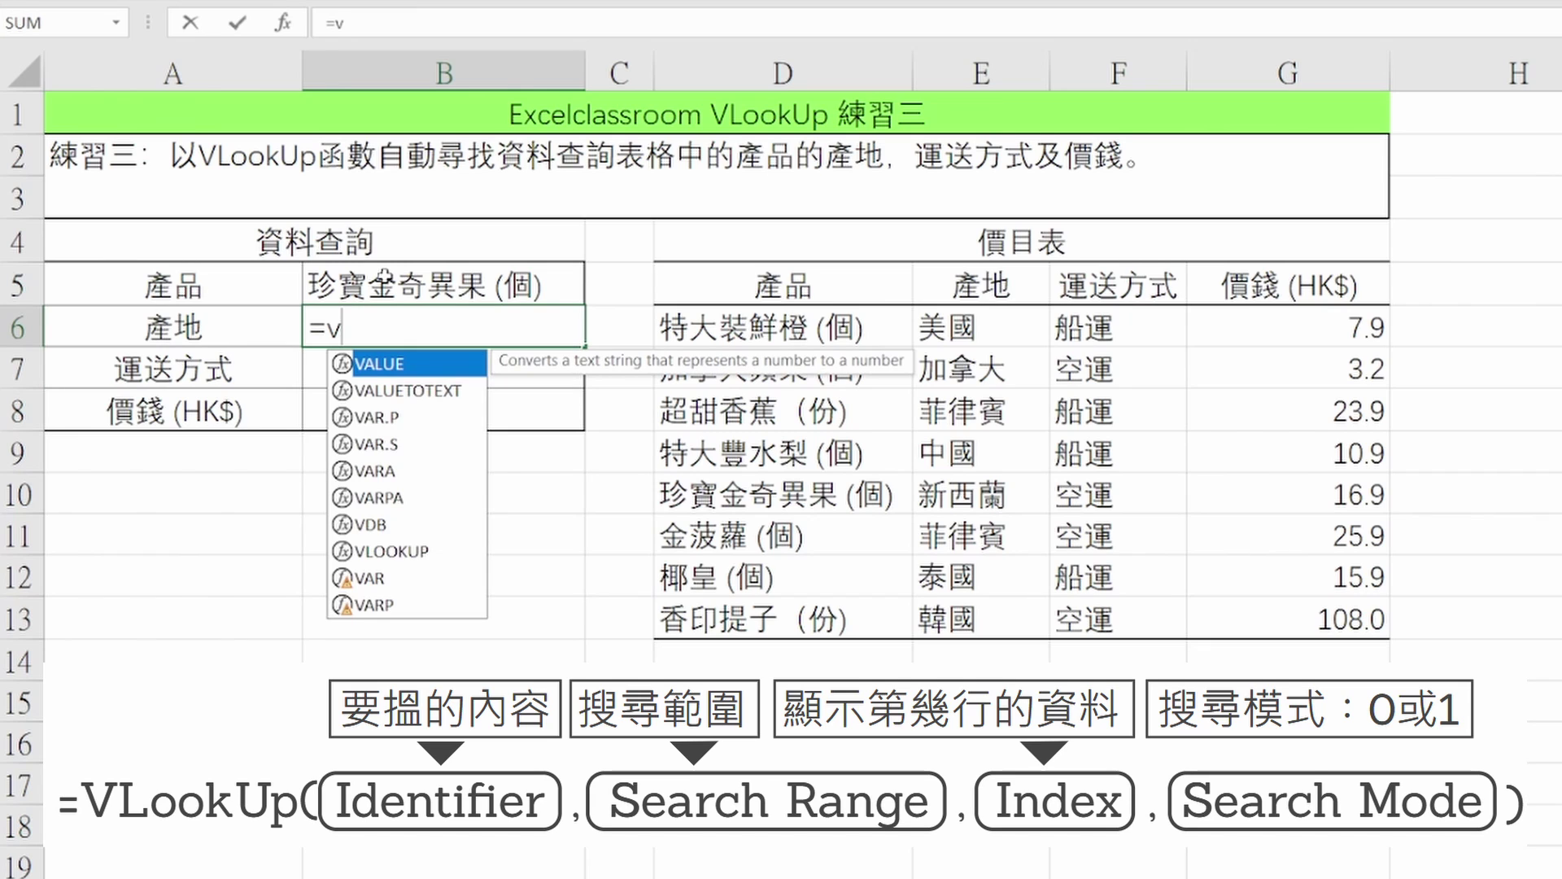
pyautogui.write('lookup(')
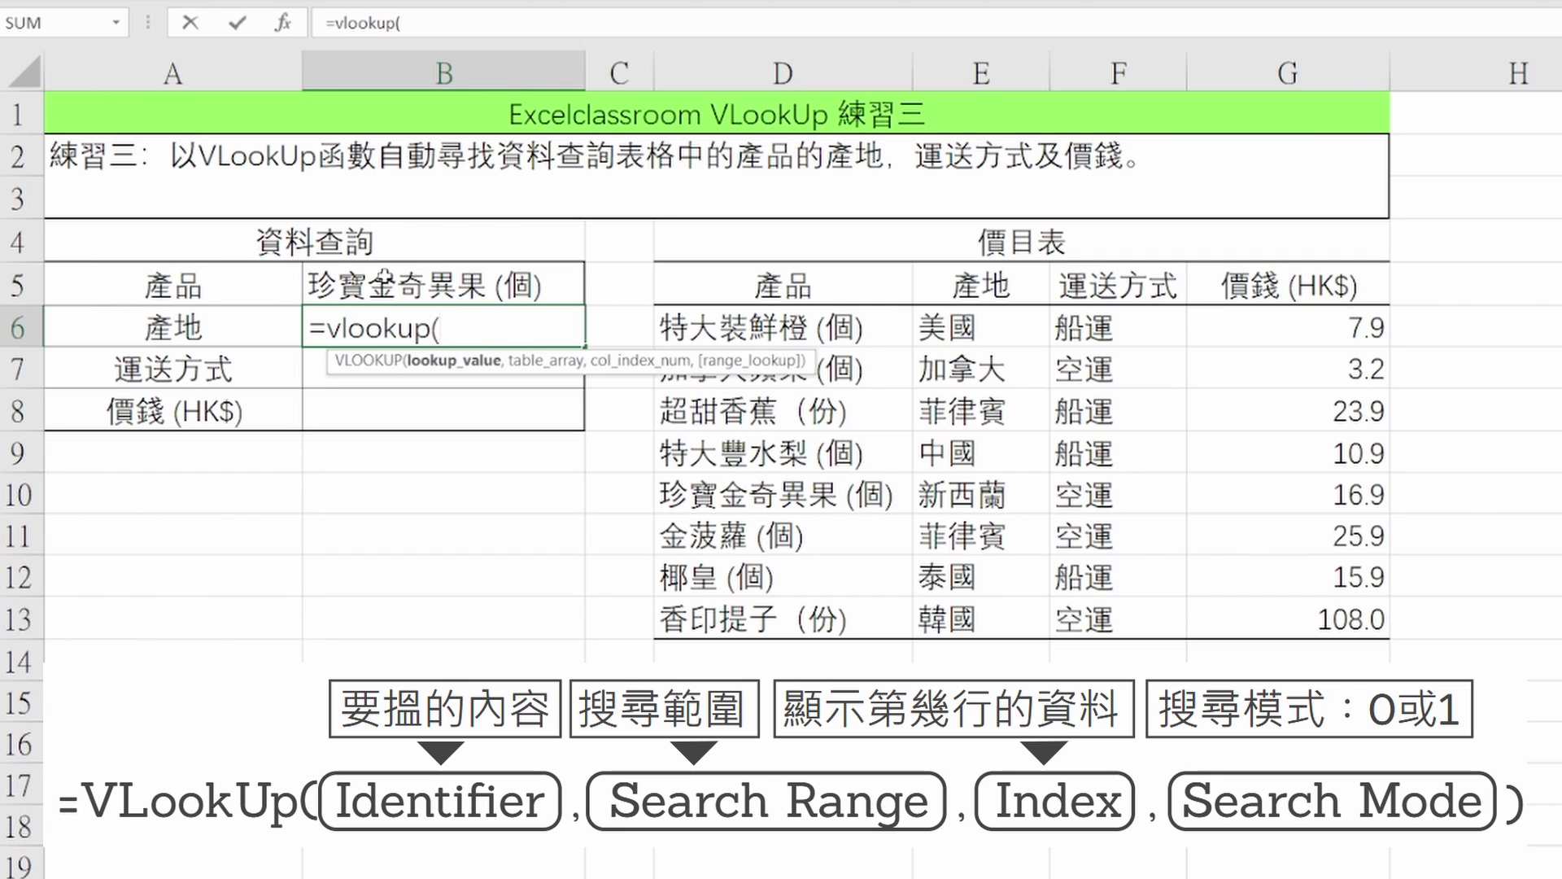
pyautogui.click(385, 281)
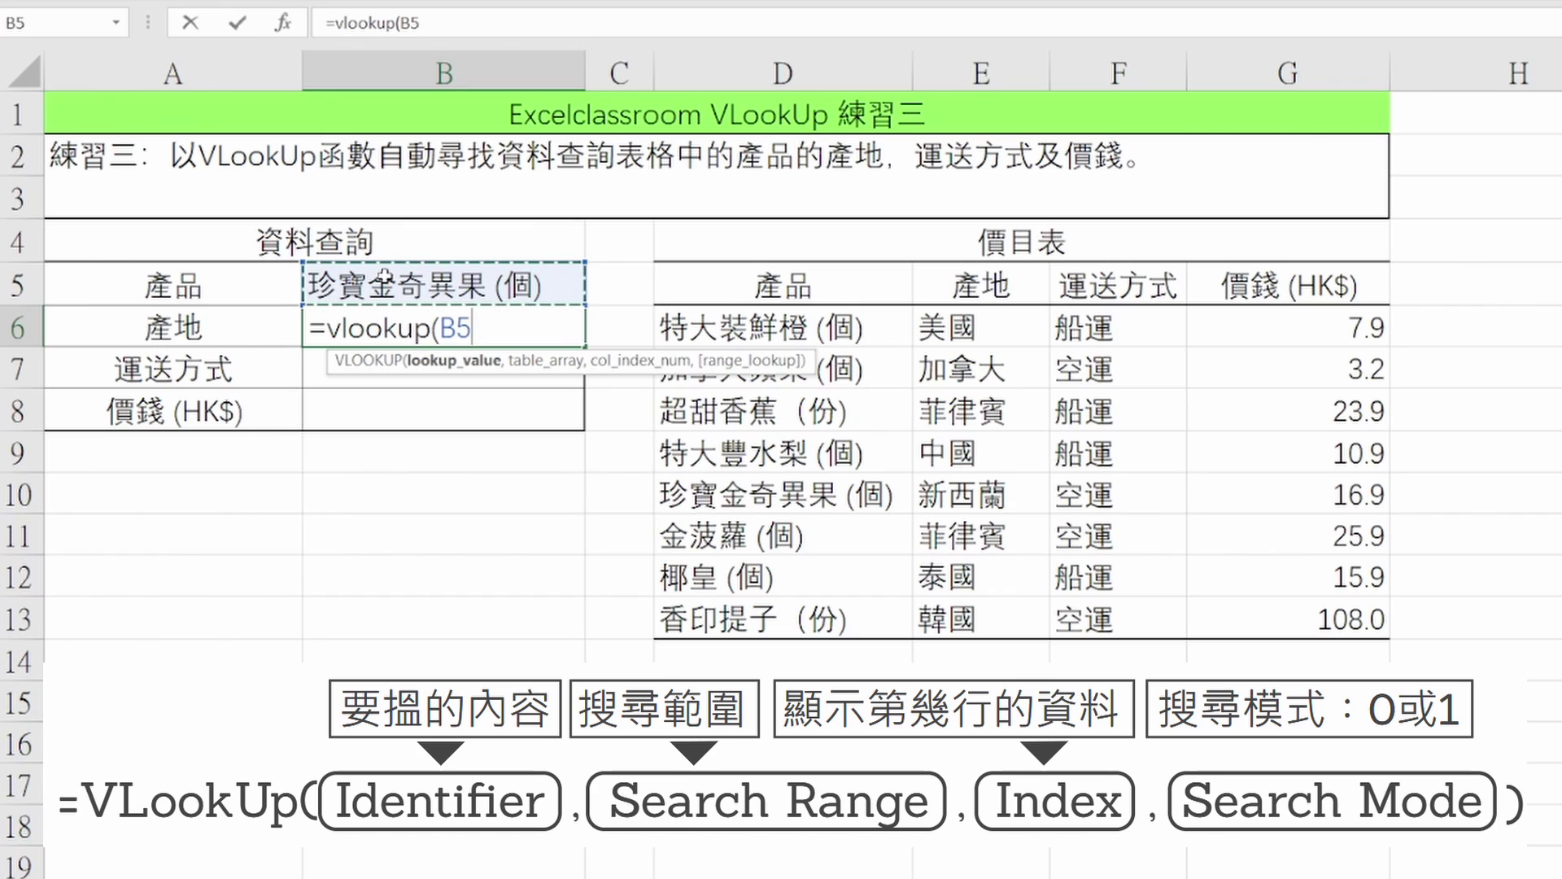
pyautogui.write(',')
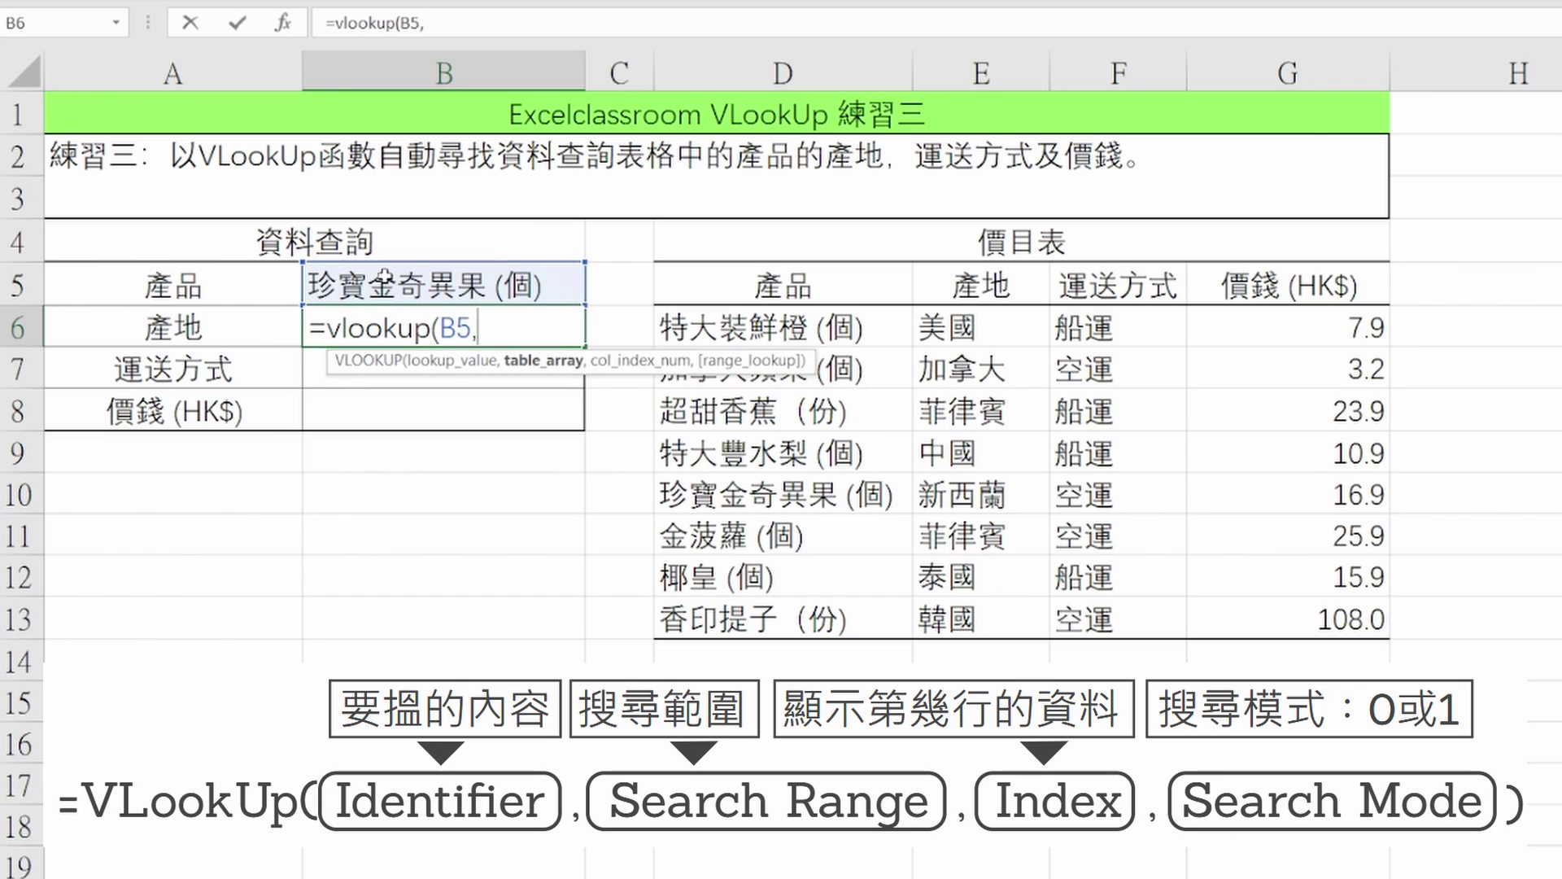
# - Set the B6 formula's table array to the price list D6:G13, locked as the absolute range $D$6:$G$13
pyautogui.press('Right')
pyautogui.press('Right')
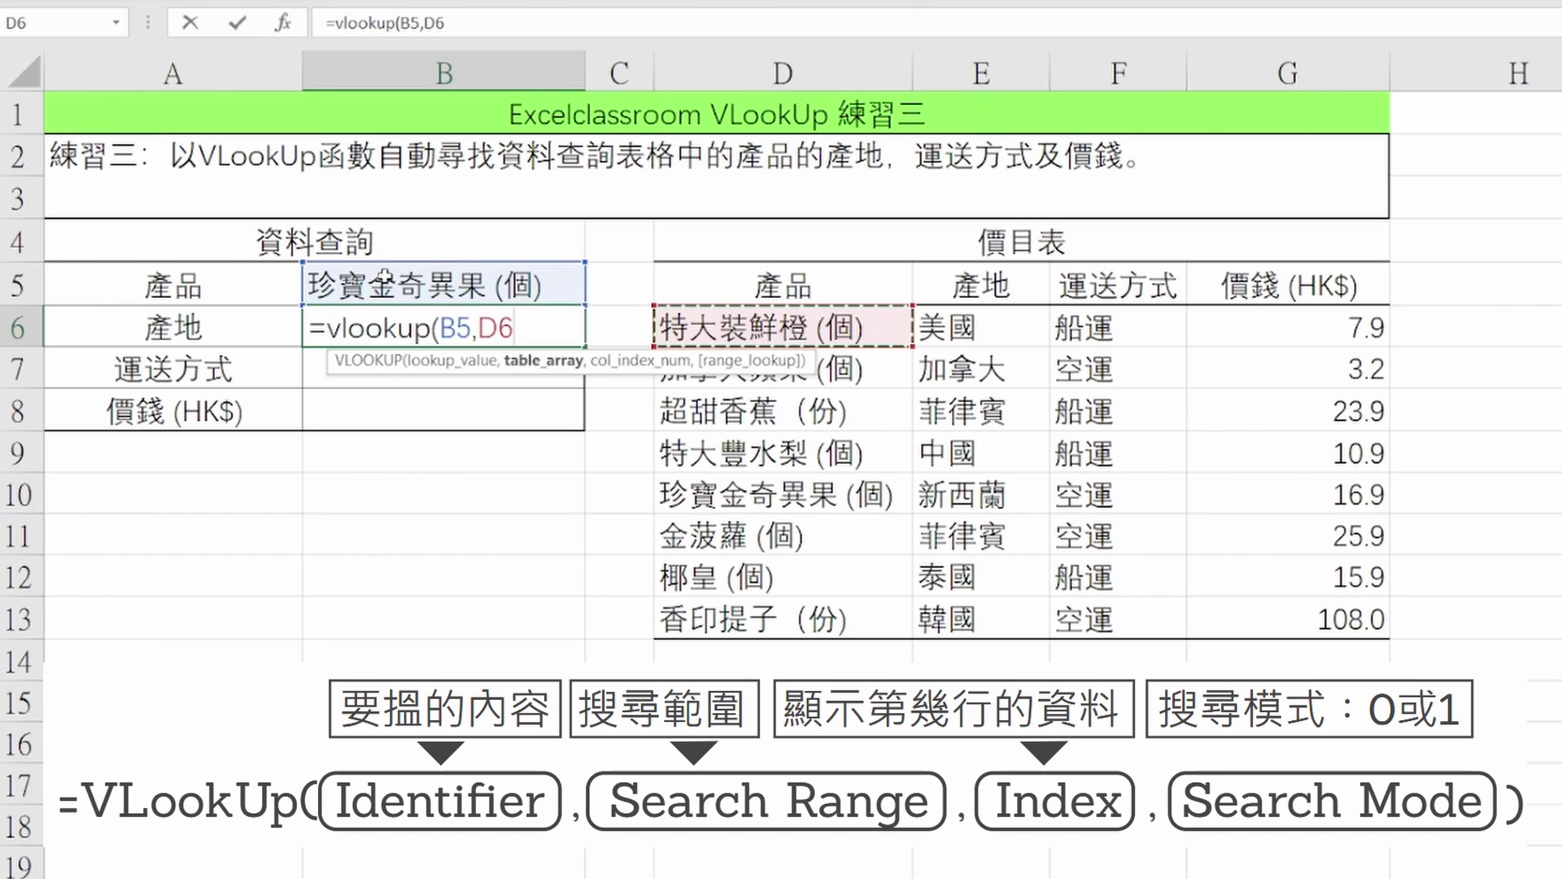
pyautogui.hotkey('ctrl', 'shift', 'Down')
pyautogui.hotkey('ctrl', 'shift', 'Right')
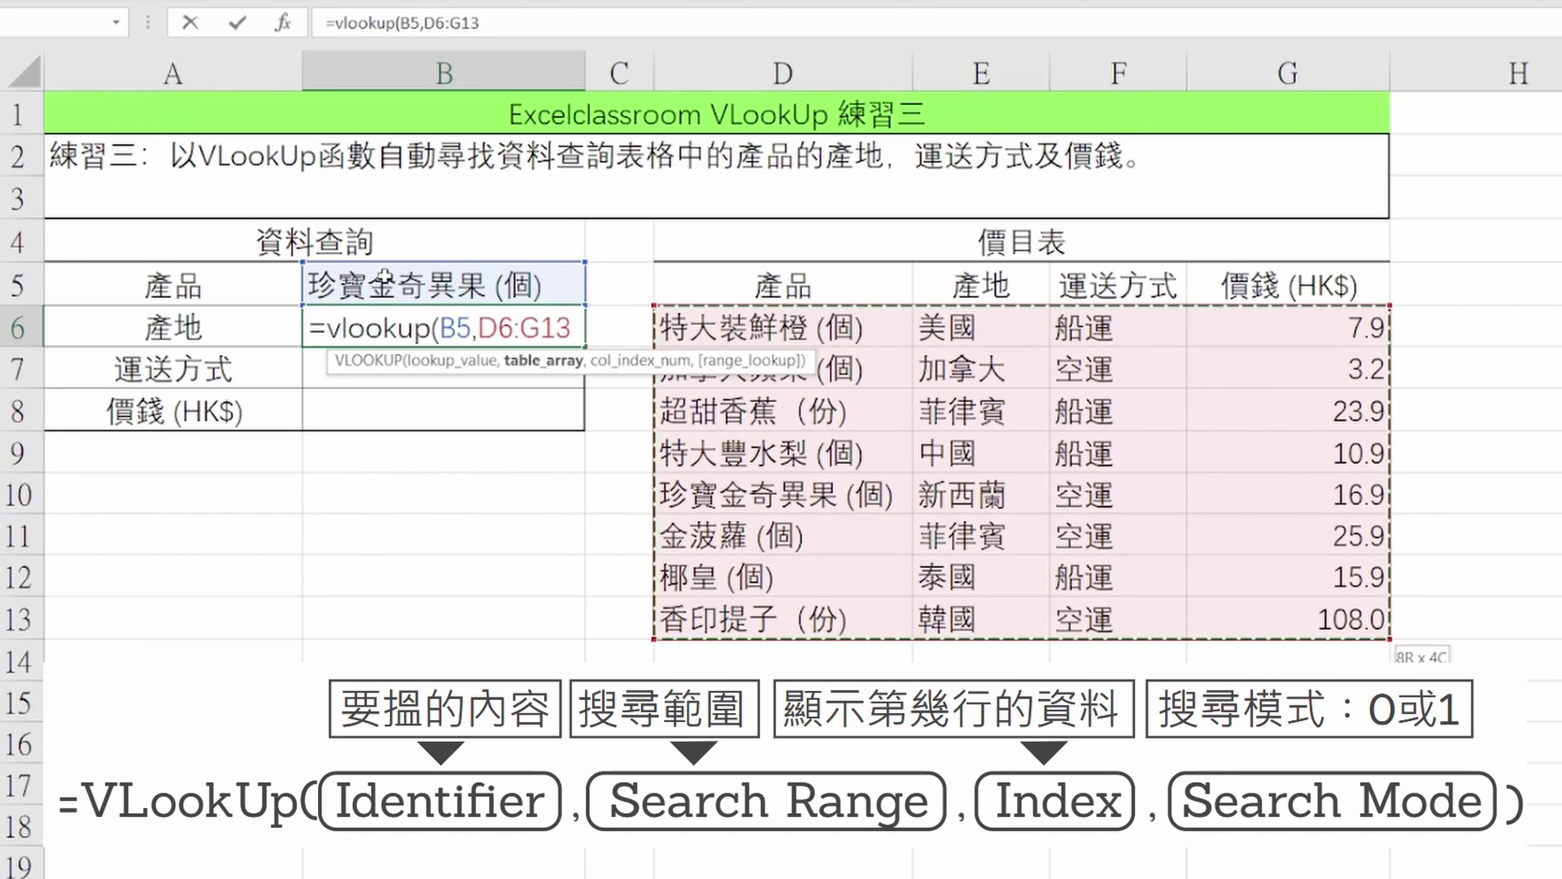
pyautogui.press('F4')
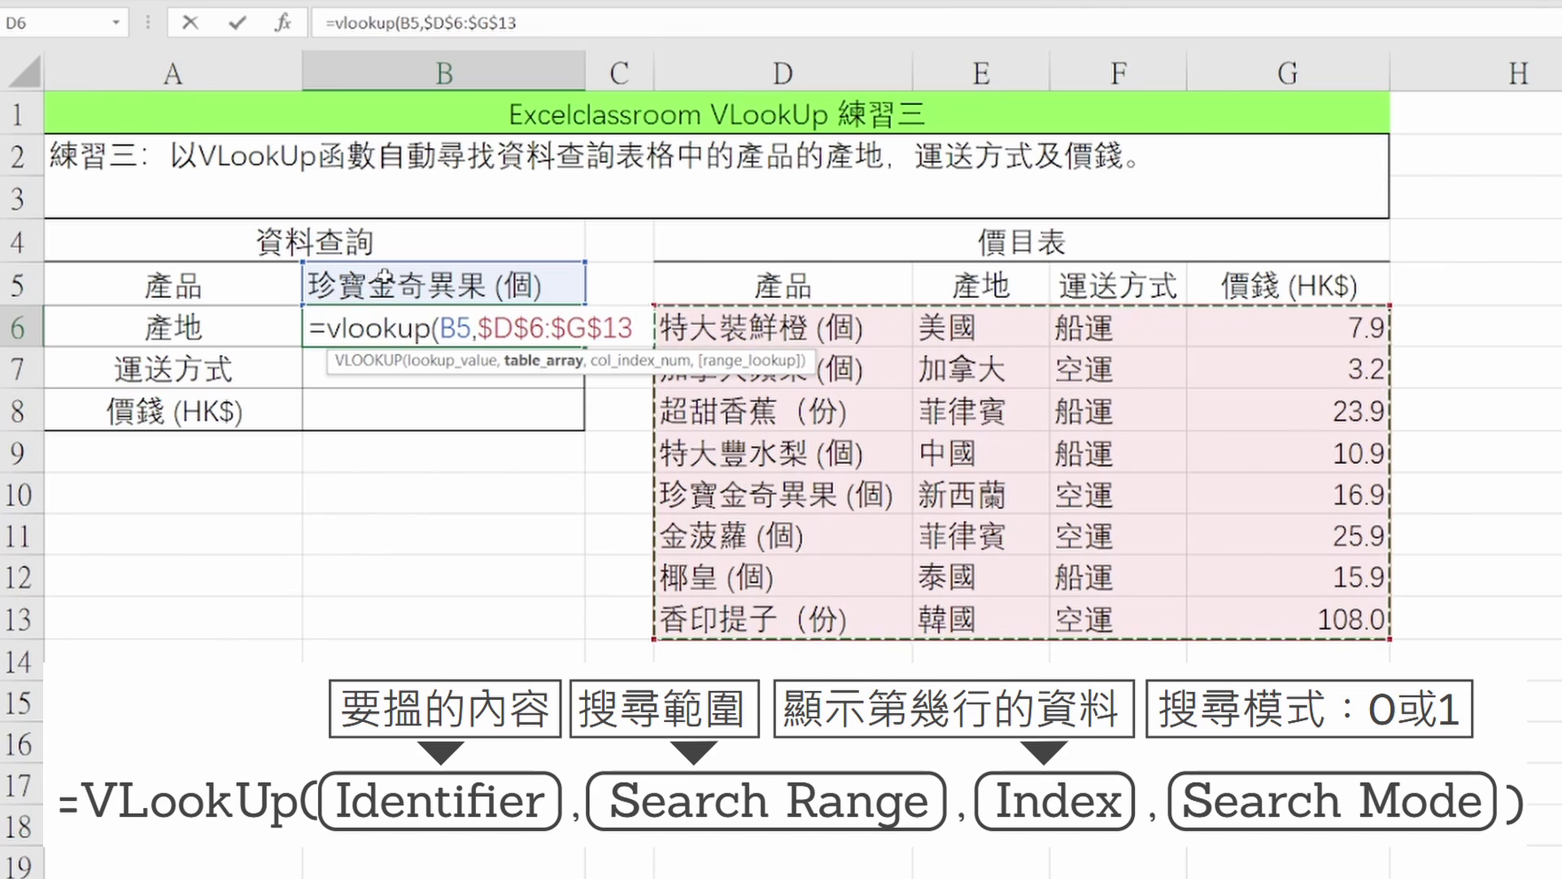
# - Complete the B6 VLOOKUP formula with column index 2 and search mode 0 for an exact match
pyautogui.write(',2')
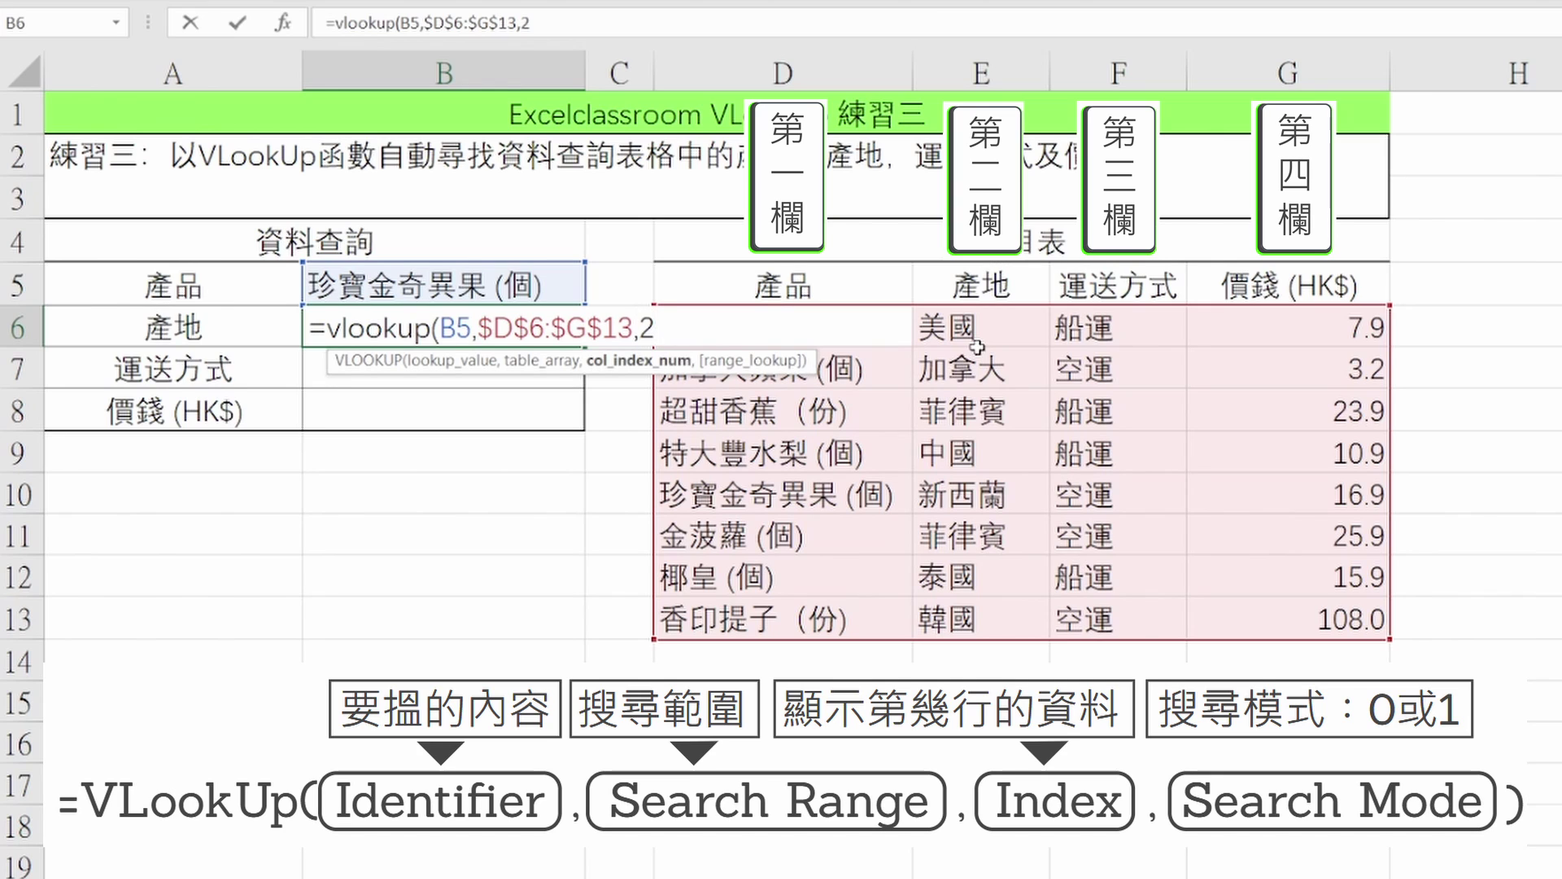
pyautogui.write(',')
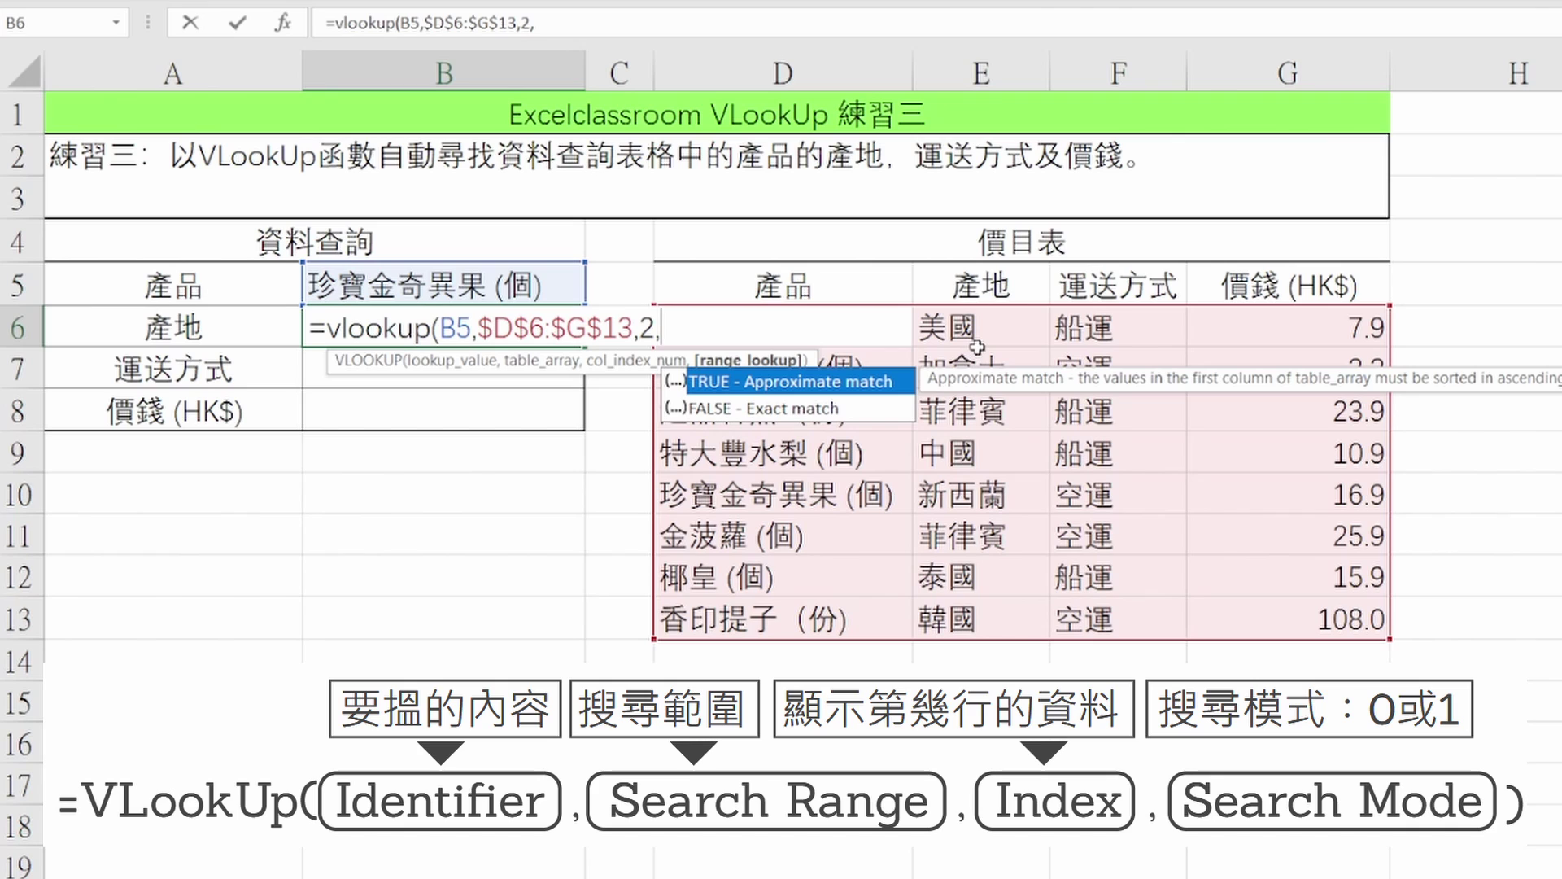
pyautogui.write('0)')
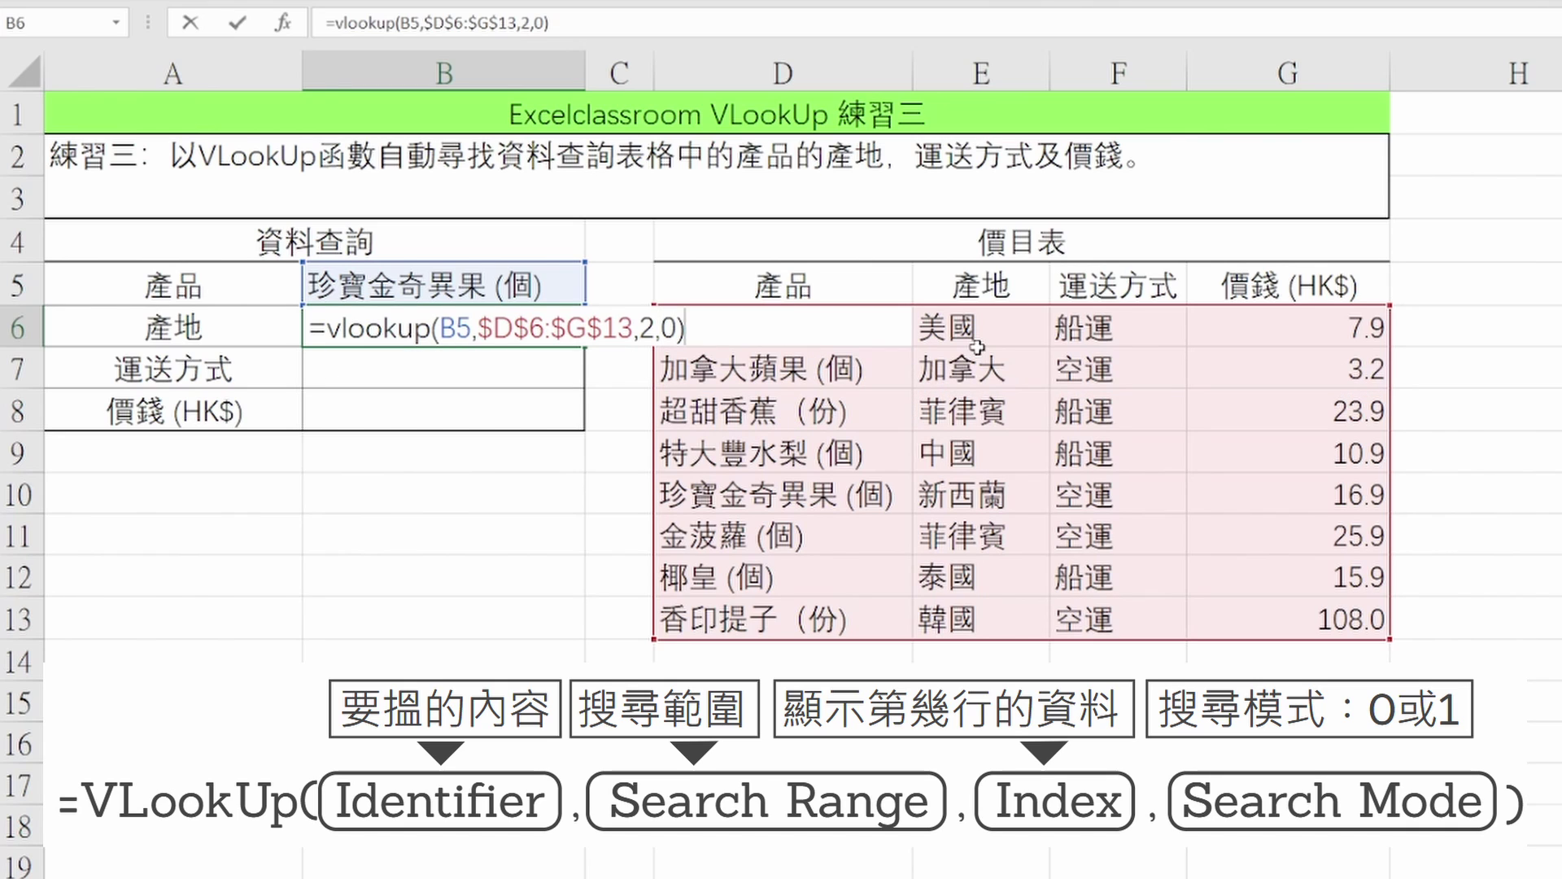
pyautogui.press('Return')
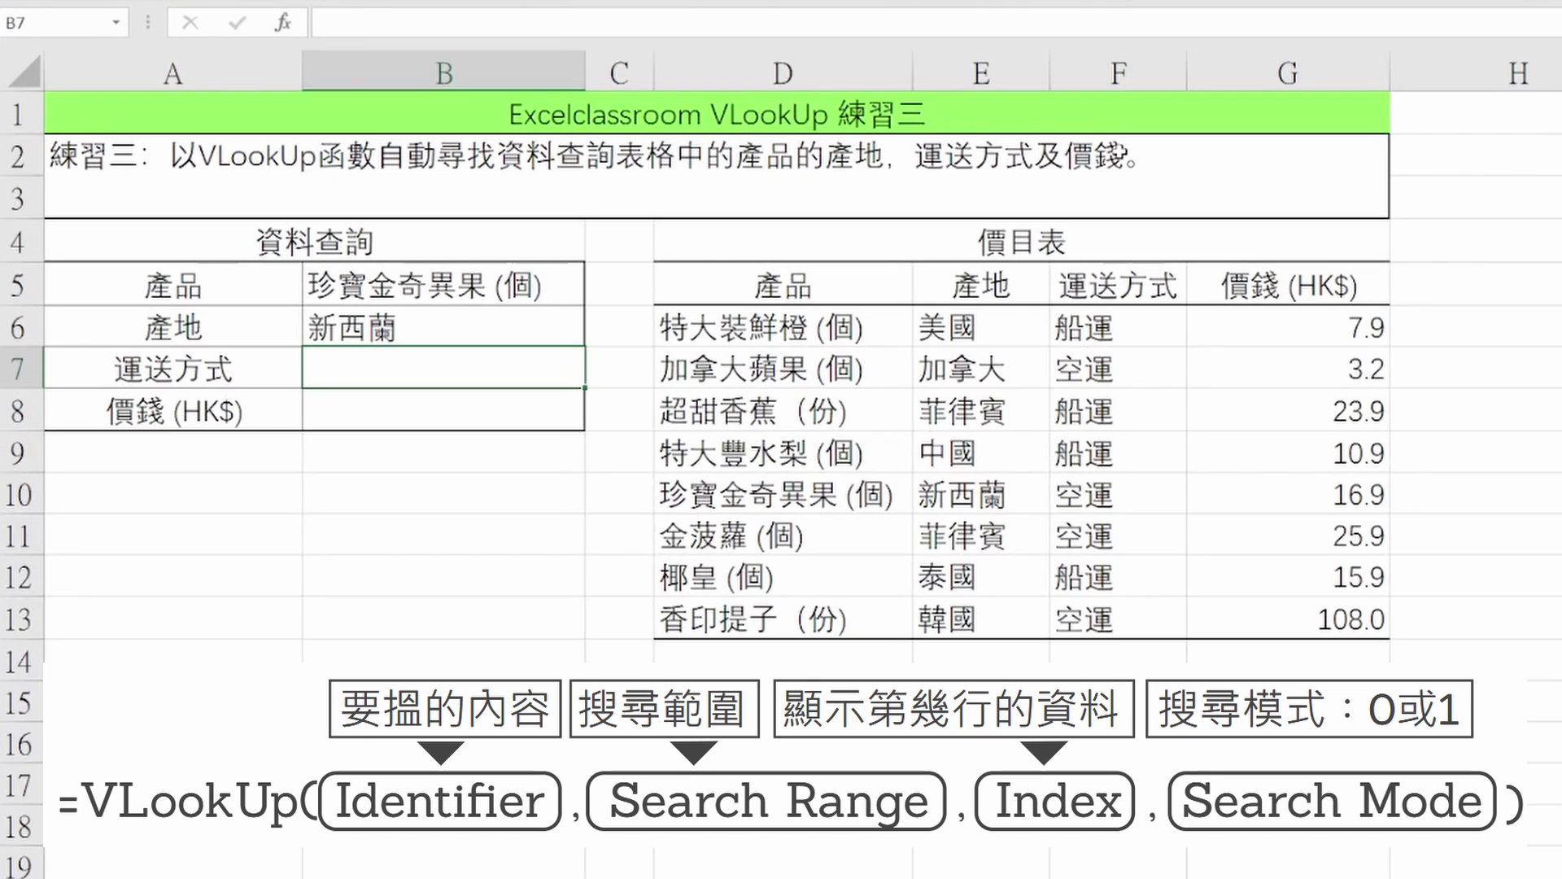
# - Start a VLOOKUP formula in shipping method (運送方式) cell B7 with product cell B5 as the lookup value
pyautogui.write('=')
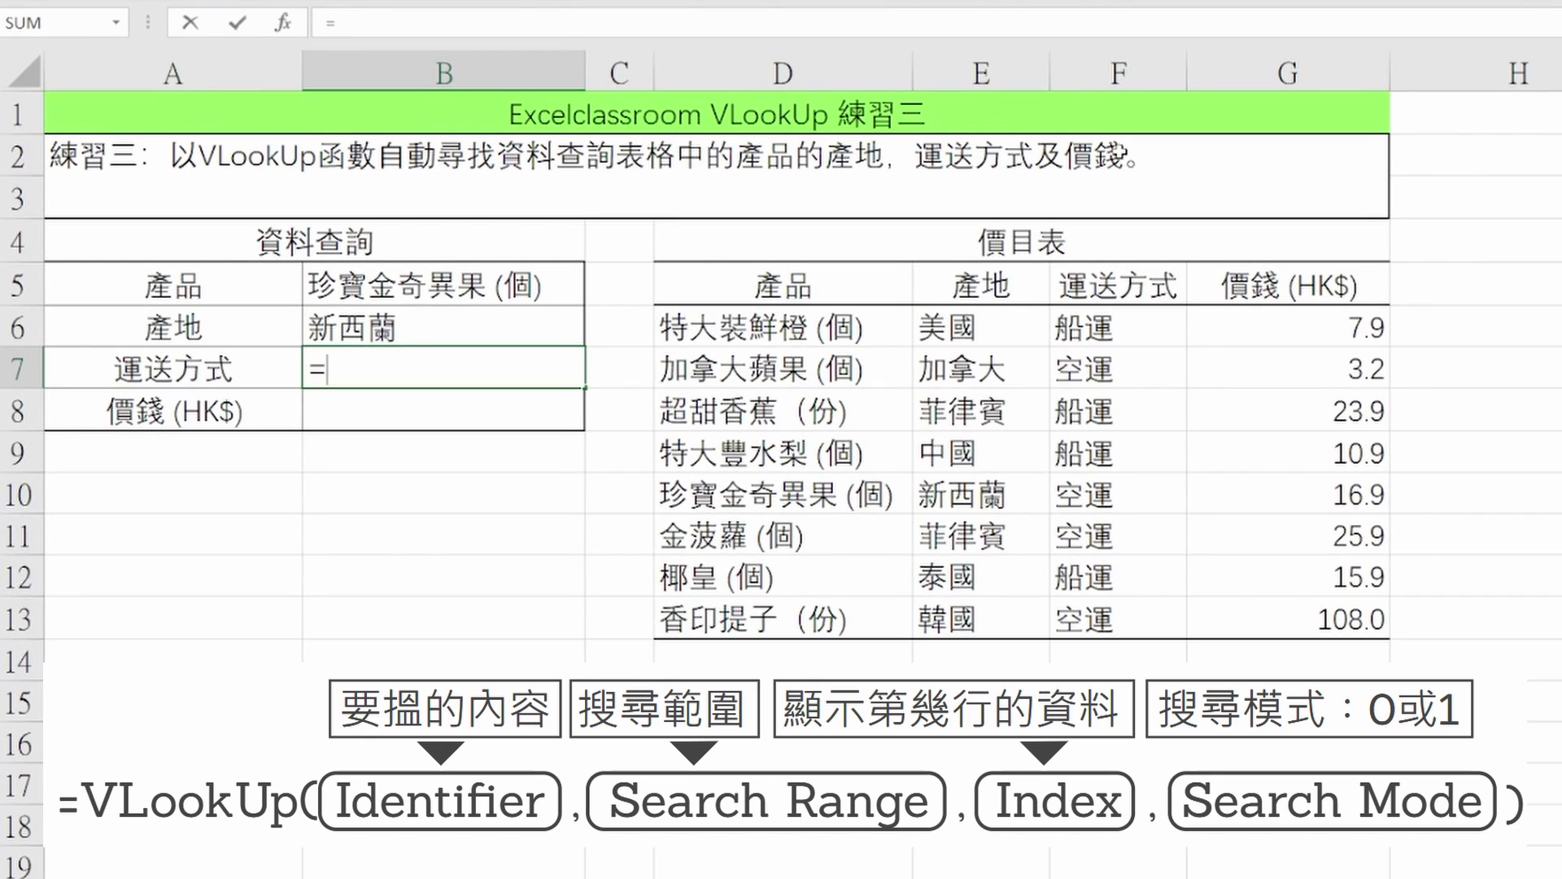
pyautogui.write('vlook')
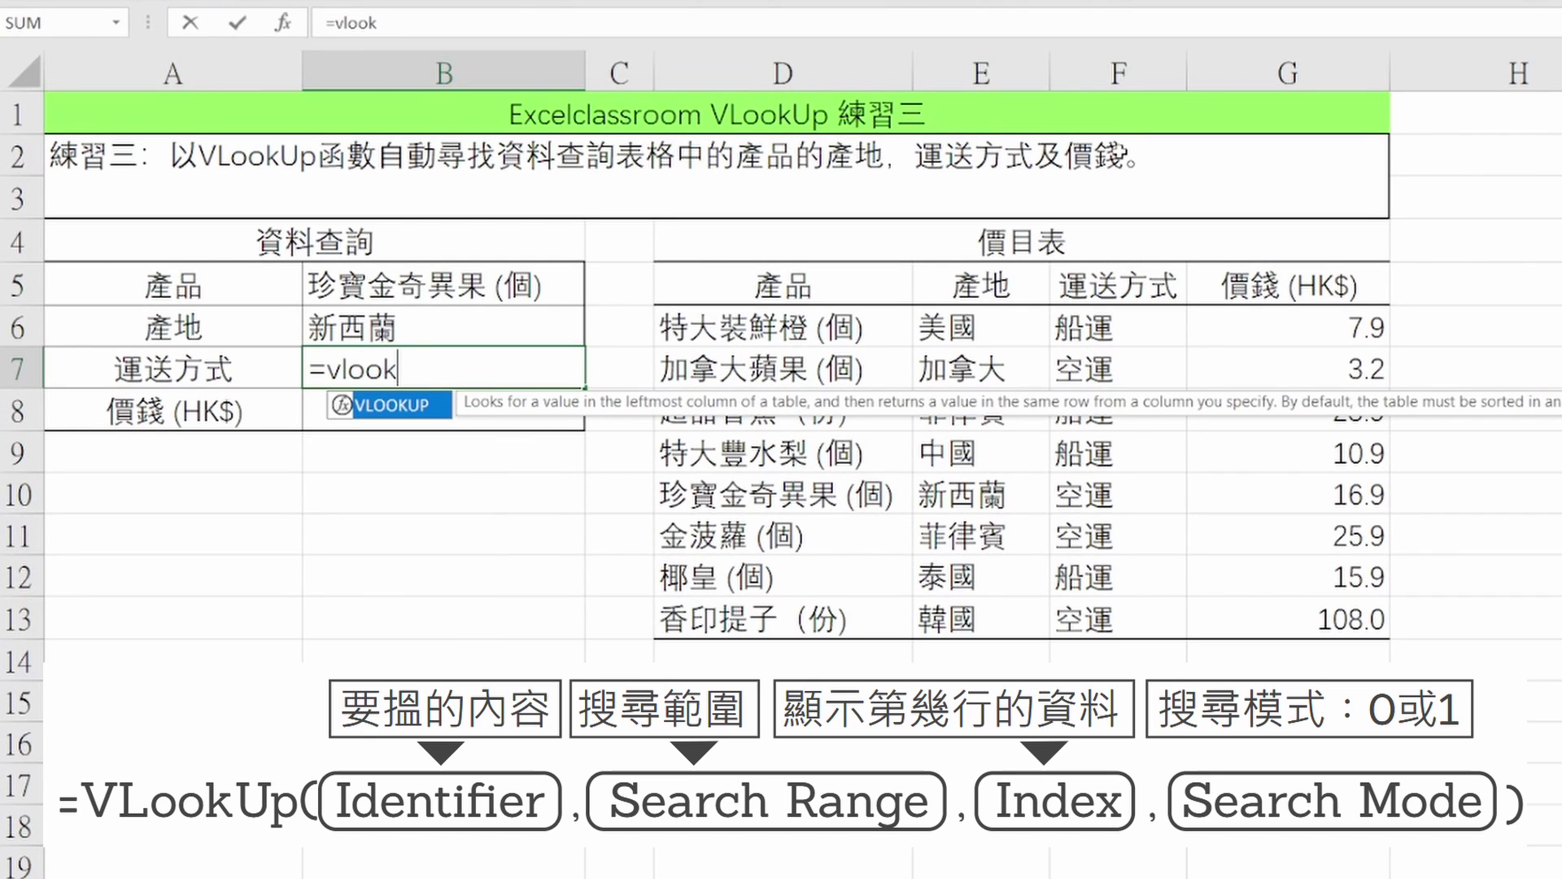
pyautogui.write('up(')
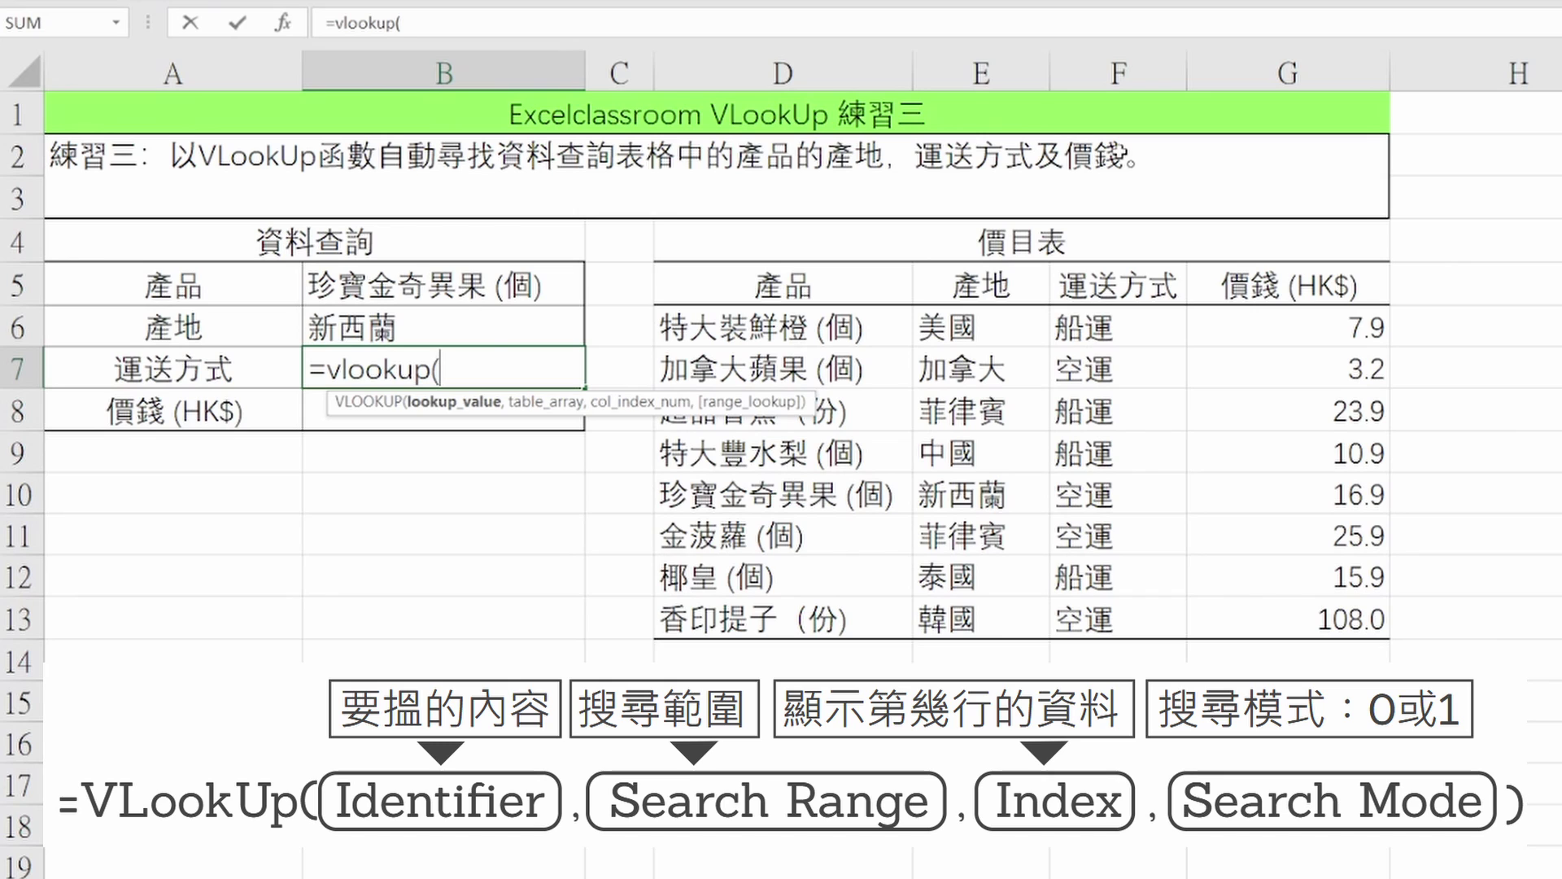
pyautogui.press('Up')
pyautogui.press('Up')
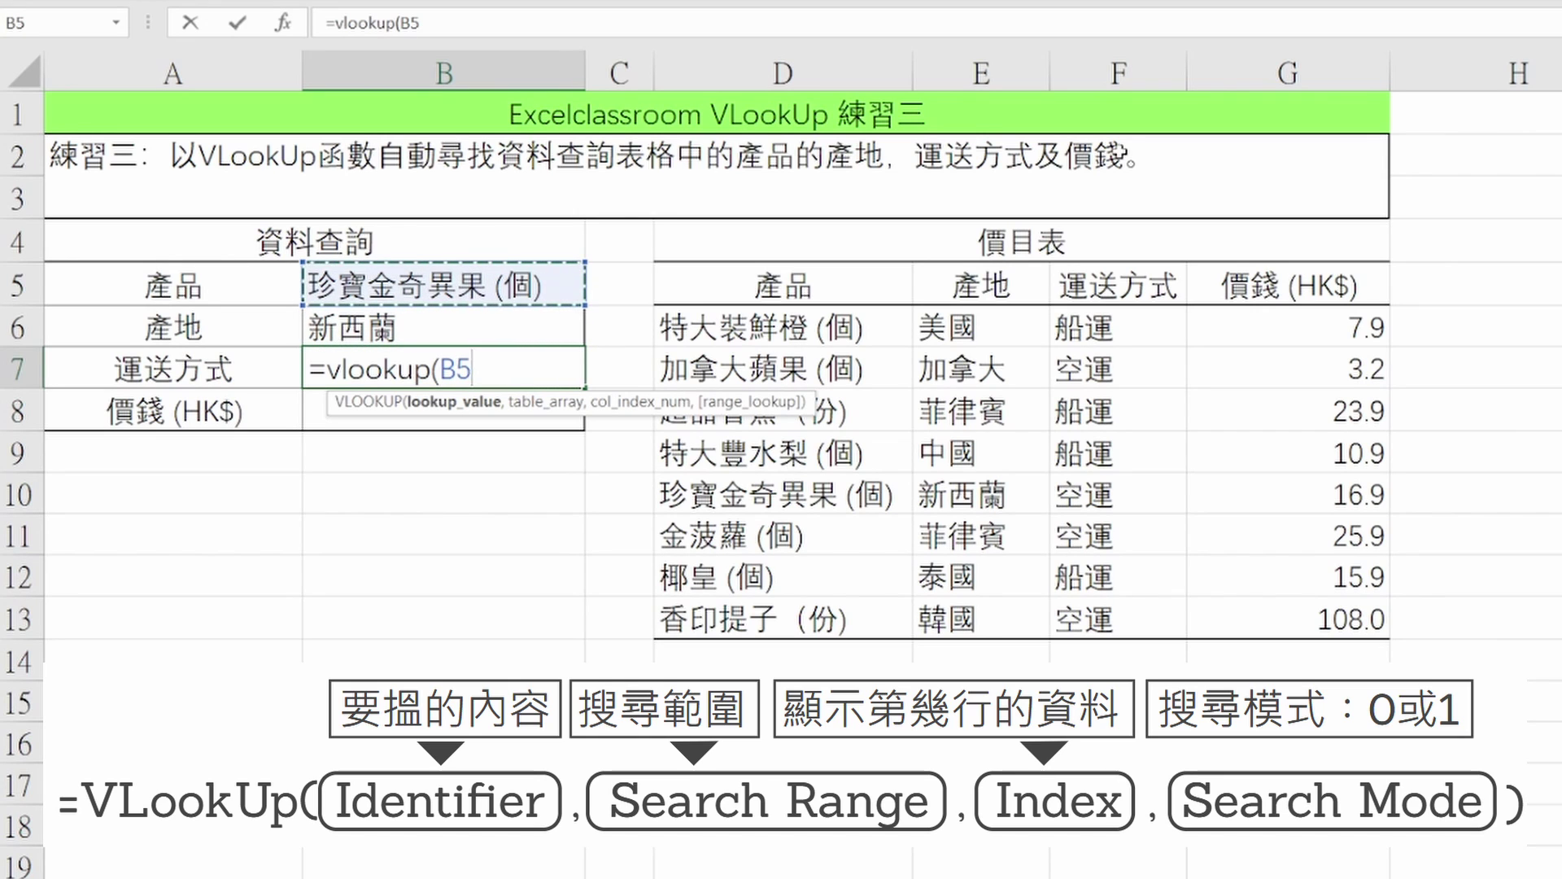
pyautogui.write(',')
# - Set the B7 formula's table array to the price list D6:G13, locked as the absolute range $D$6:$G$13
pyautogui.press('Down')
pyautogui.press('Right')
pyautogui.press('Right')
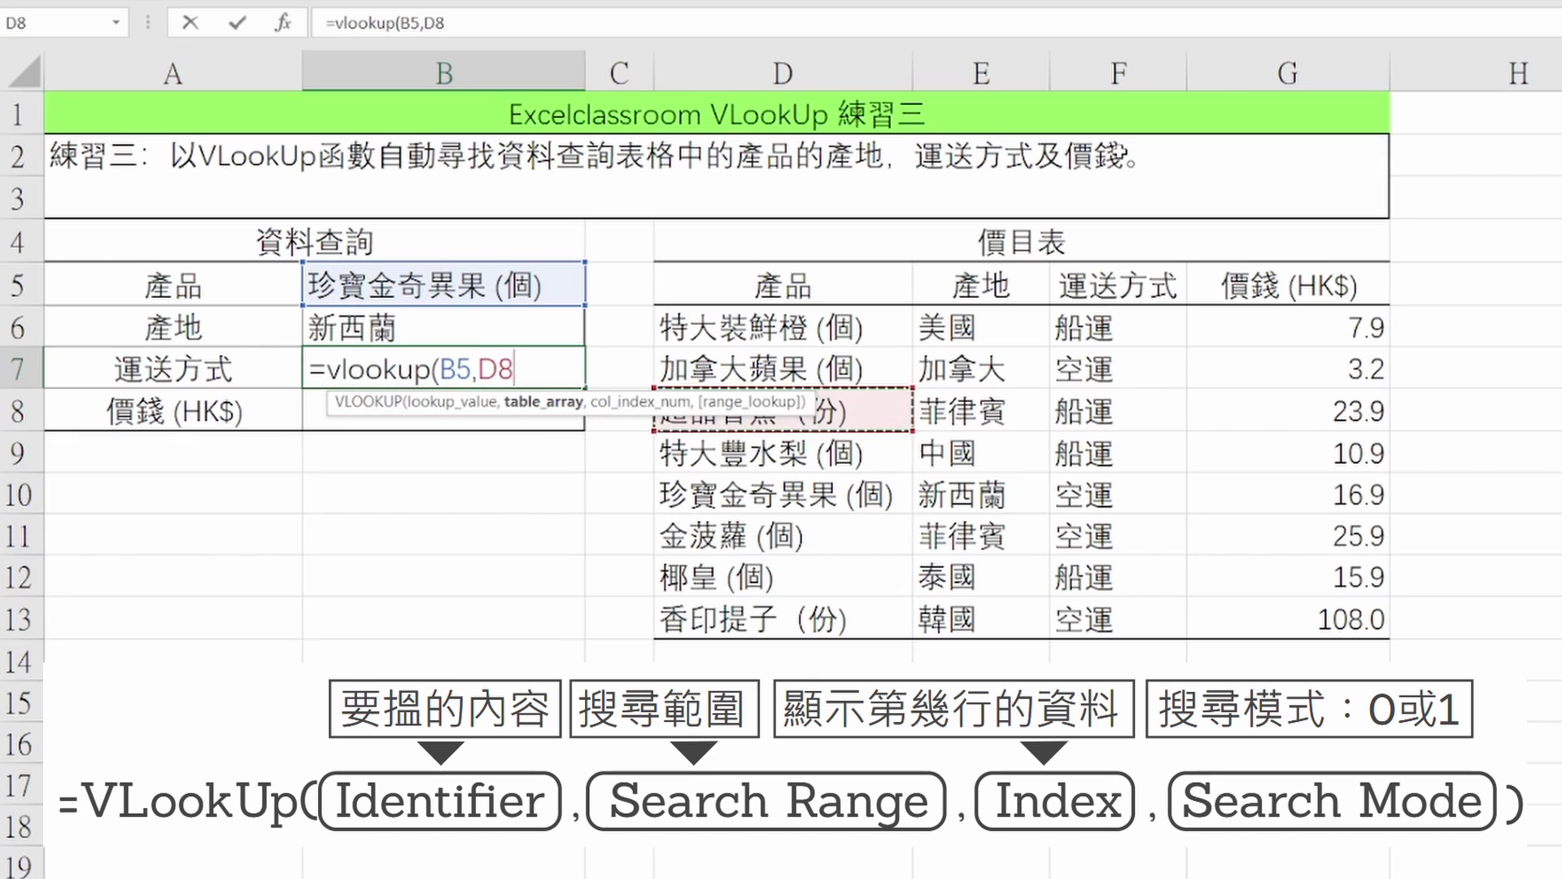
pyautogui.press('Up')
pyautogui.press('Up')
pyautogui.hotkey('shift', 'Down')
pyautogui.hotkey('shift', 'Down')
pyautogui.hotkey('shift', 'Down')
pyautogui.hotkey('shift', 'Down')
pyautogui.hotkey('shift', 'Down')
pyautogui.hotkey('shift', 'Down')
pyautogui.hotkey('shift', 'Down')
pyautogui.hotkey('shift', 'Right')
pyautogui.hotkey('shift', 'Right')
pyautogui.hotkey('shift', 'Right')
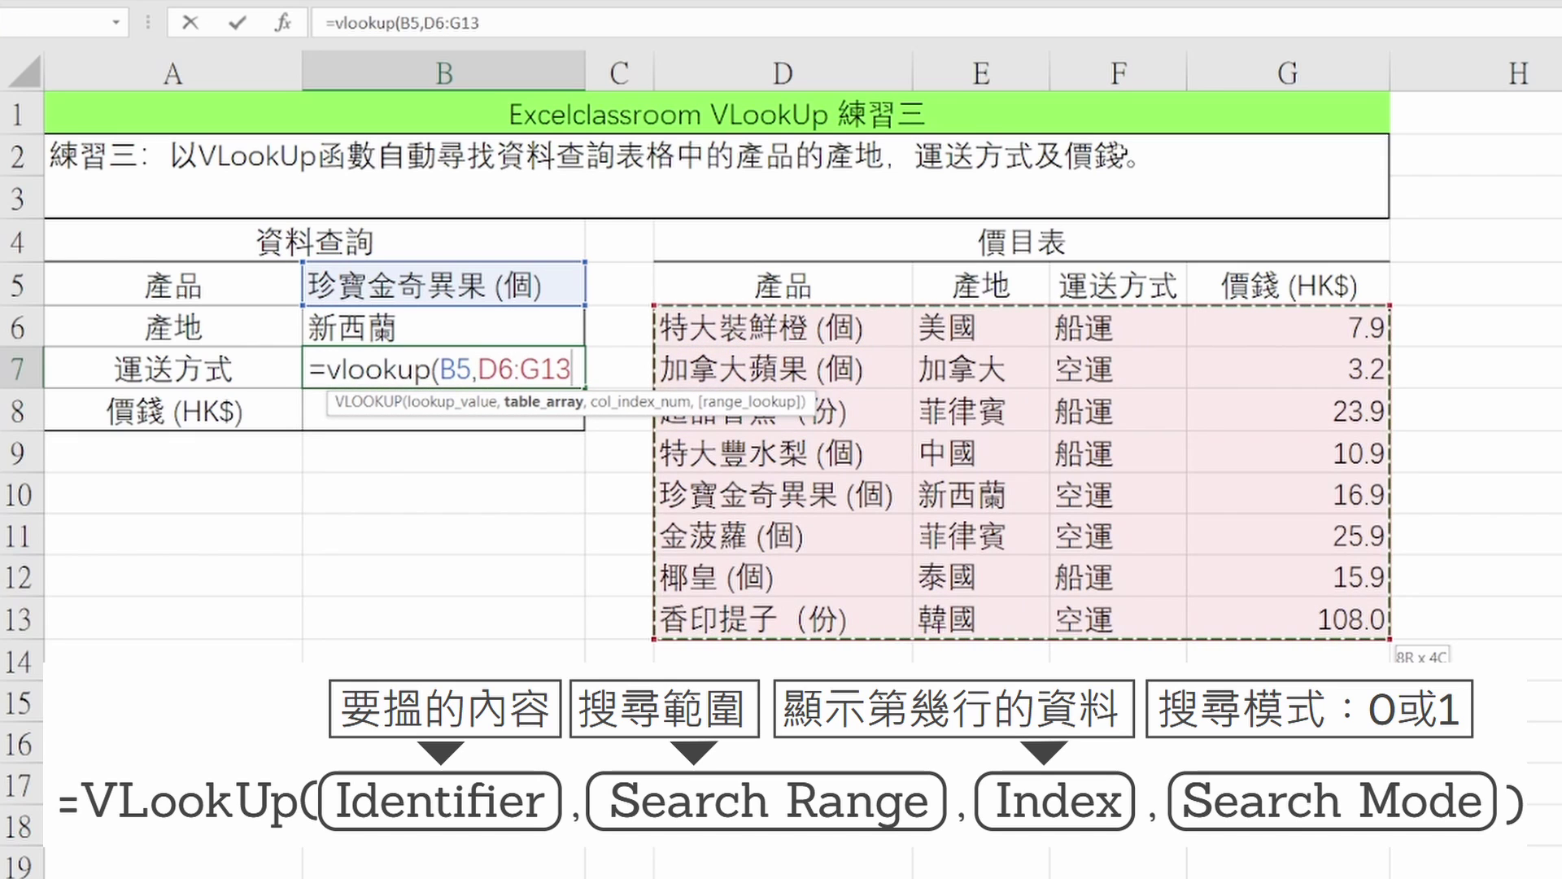
pyautogui.press('F4')
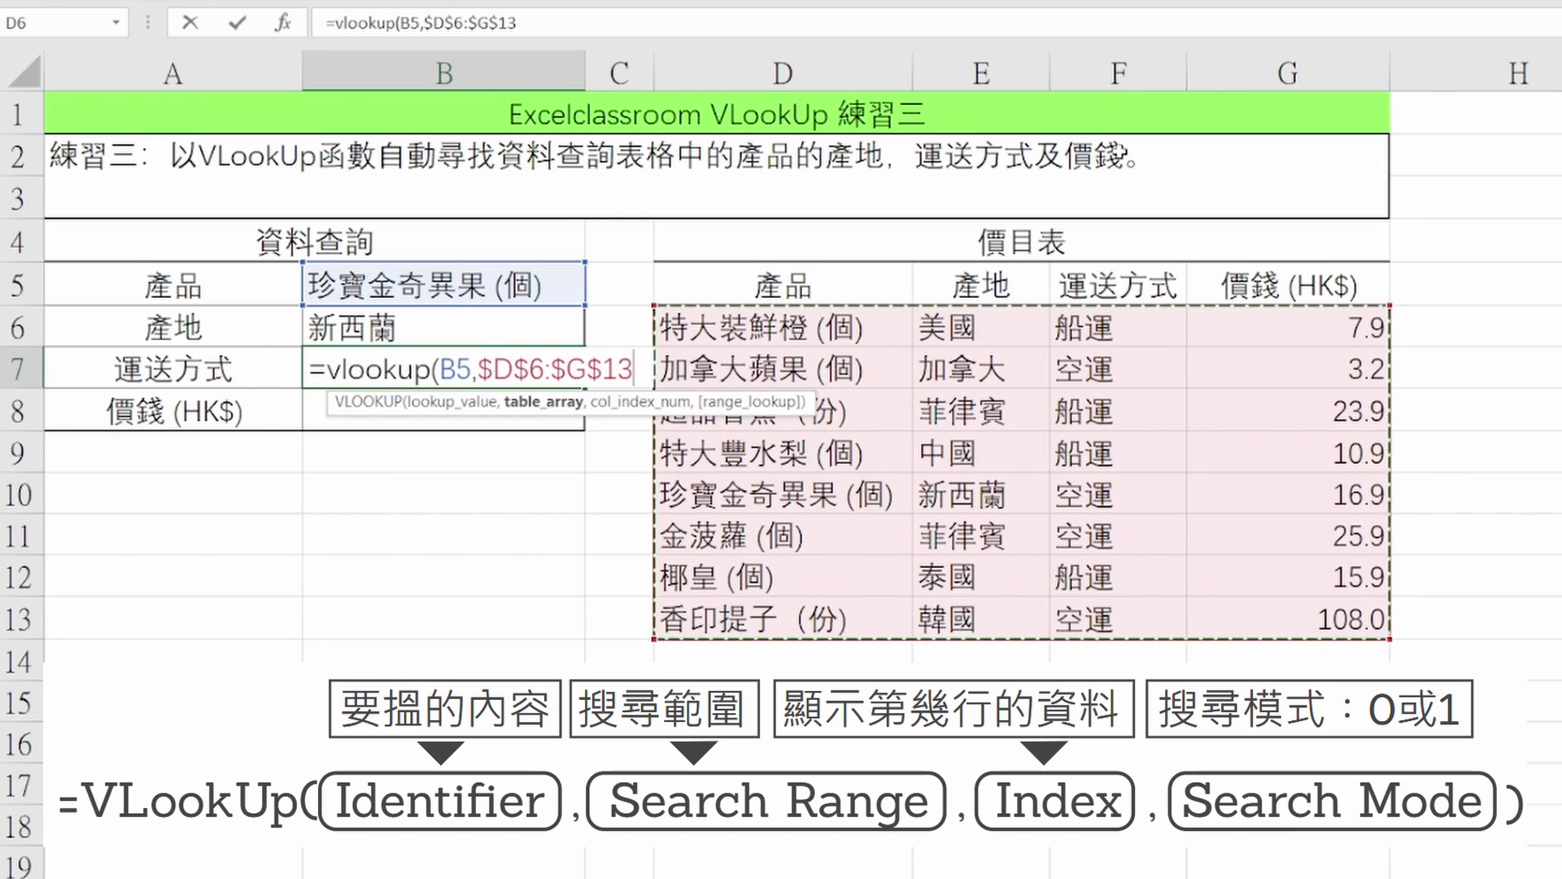
# - Complete the B7 VLOOKUP formula with column index 3 and search mode 0 for an exact match
pyautogui.write(',')
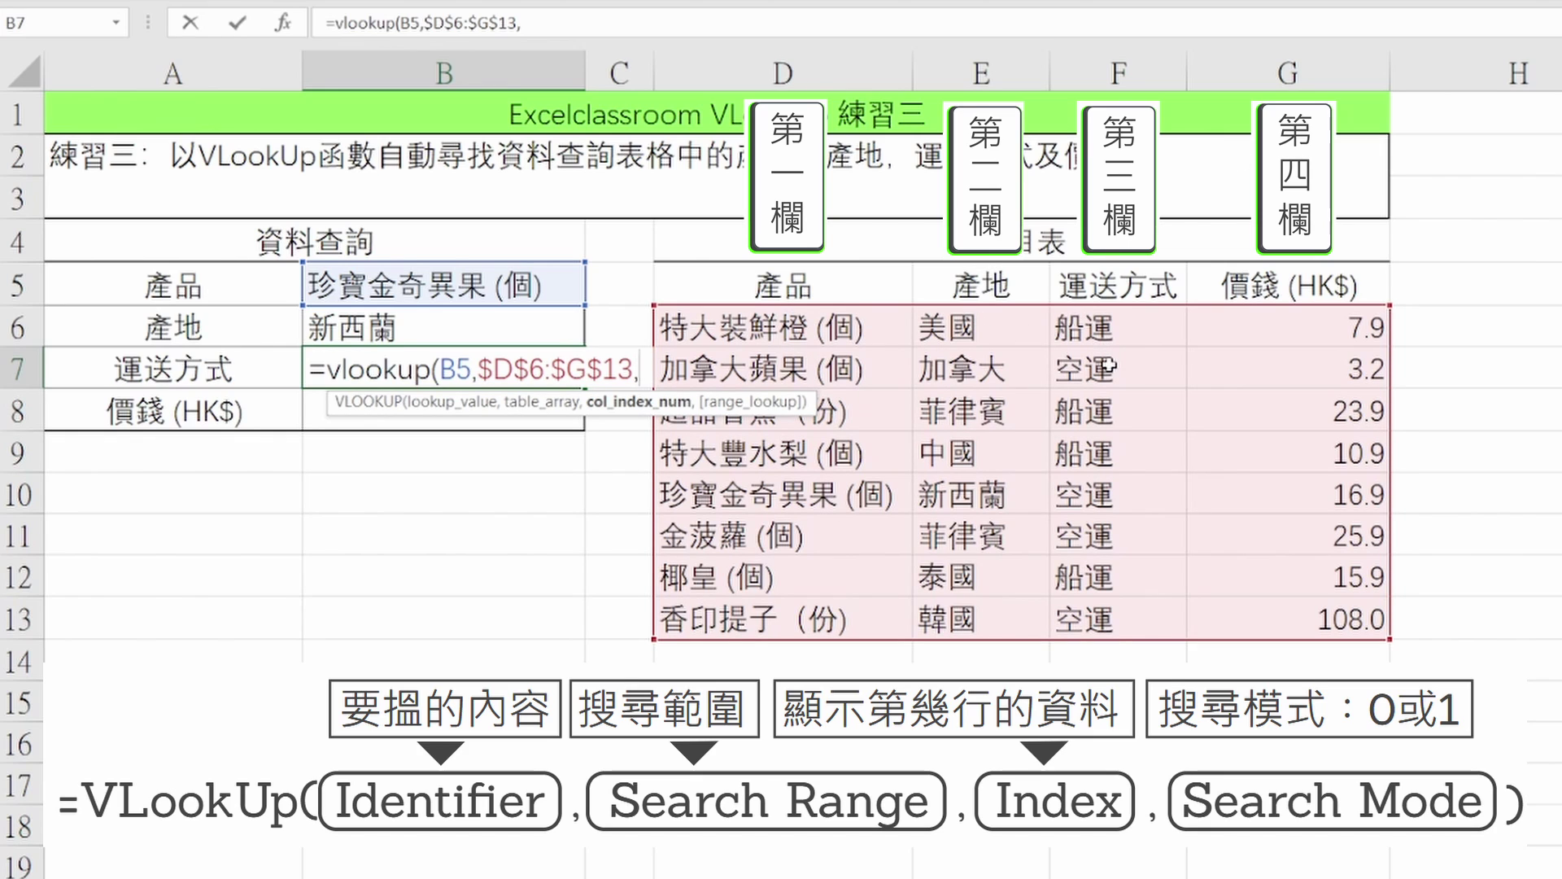
pyautogui.write('3')
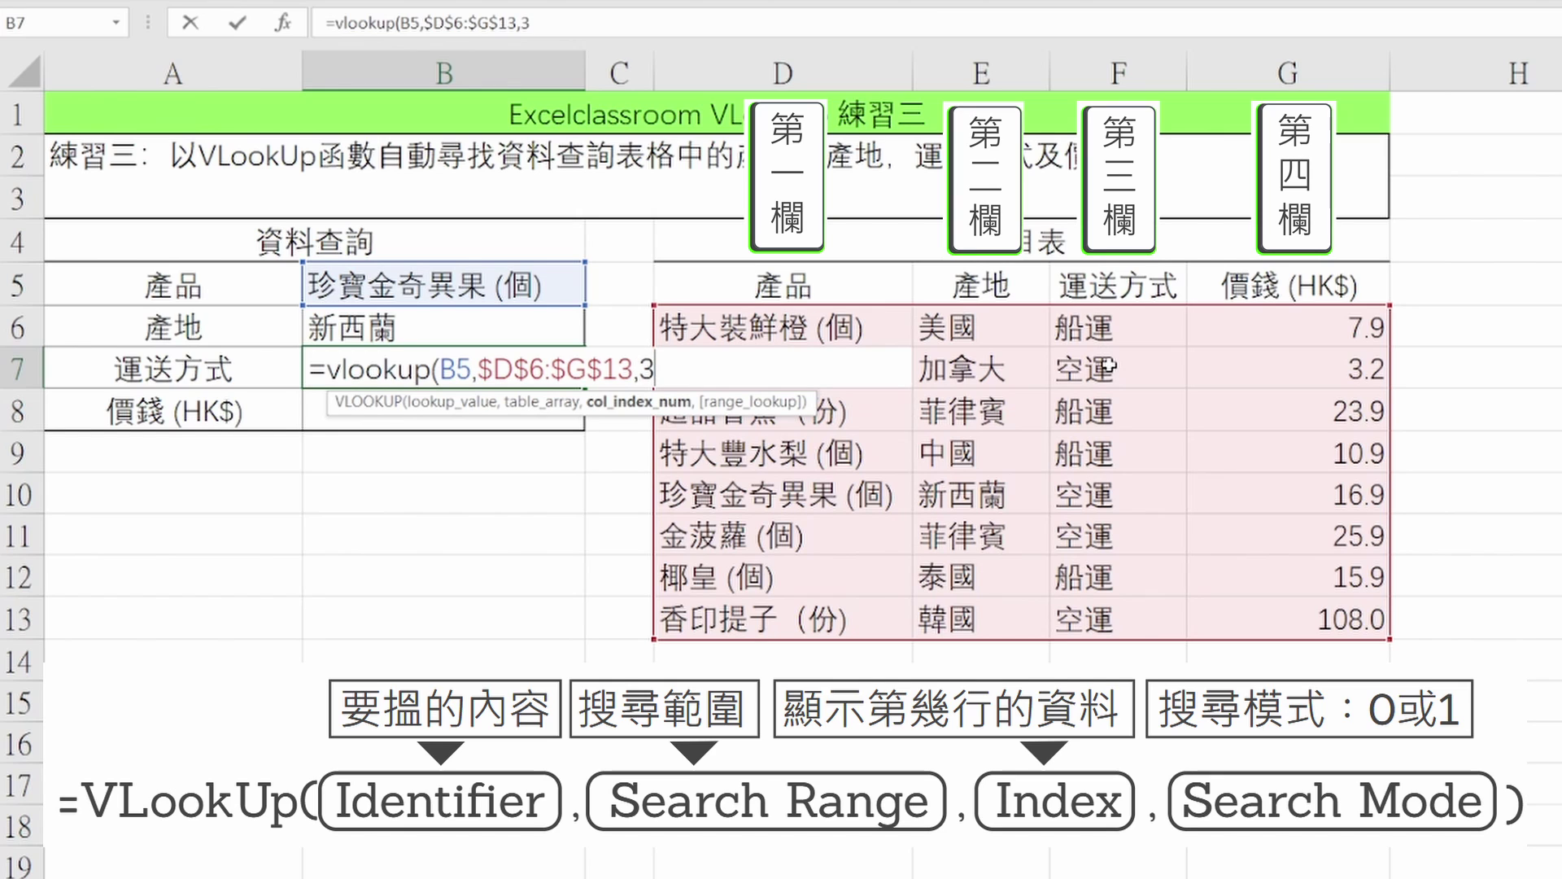
pyautogui.write(',')
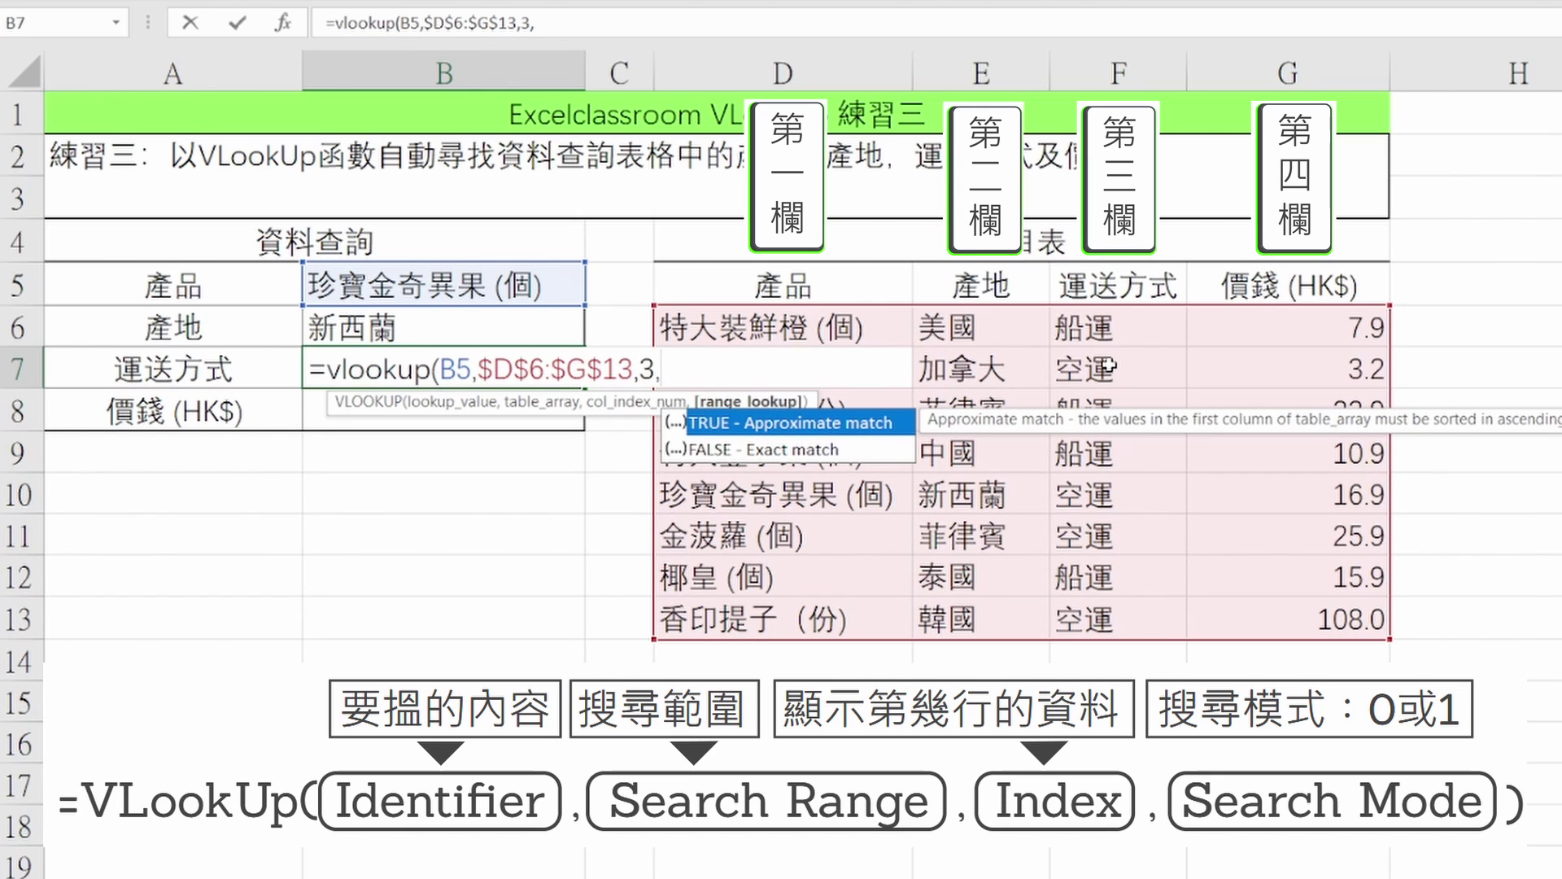
pyautogui.write('0)')
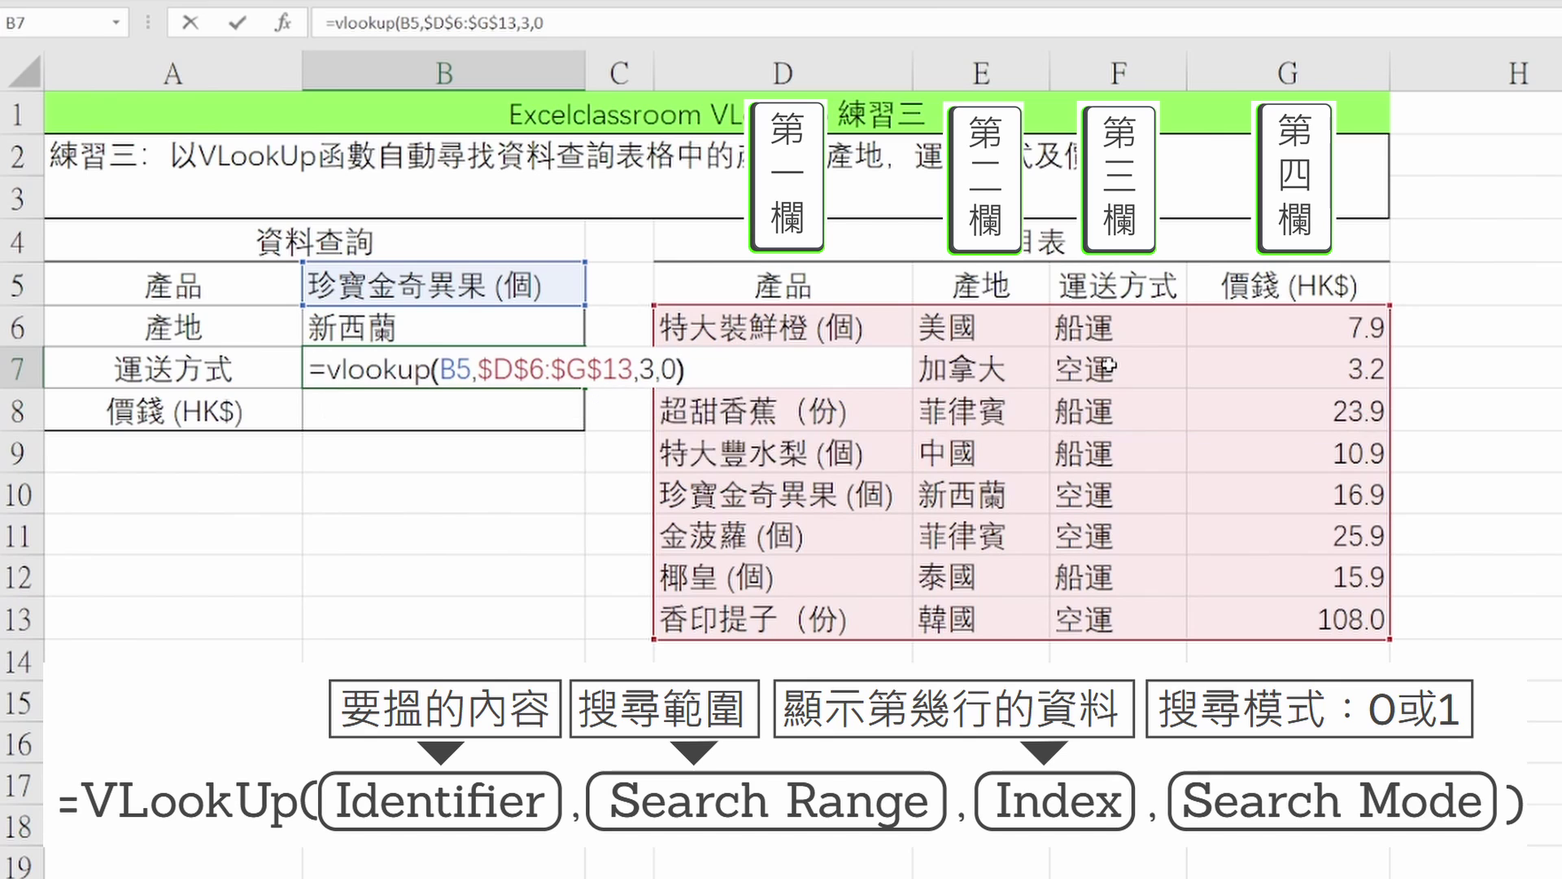
pyautogui.press('Return')
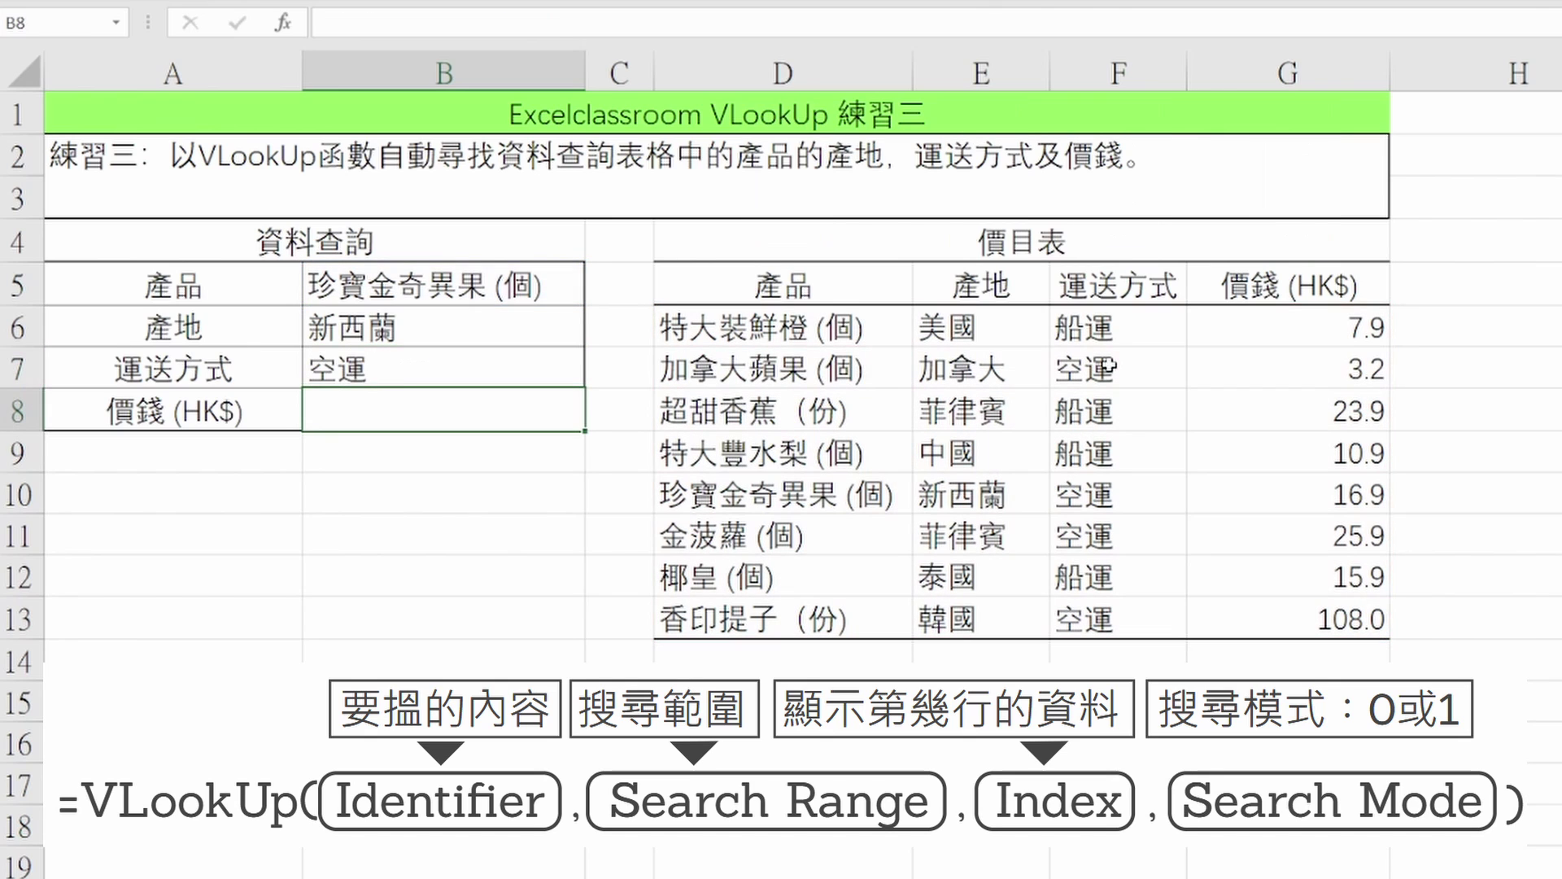
# - Start a VLOOKUP formula in price (價錢) cell B8 with product cell B5 as the lookup value
pyautogui.write('=')
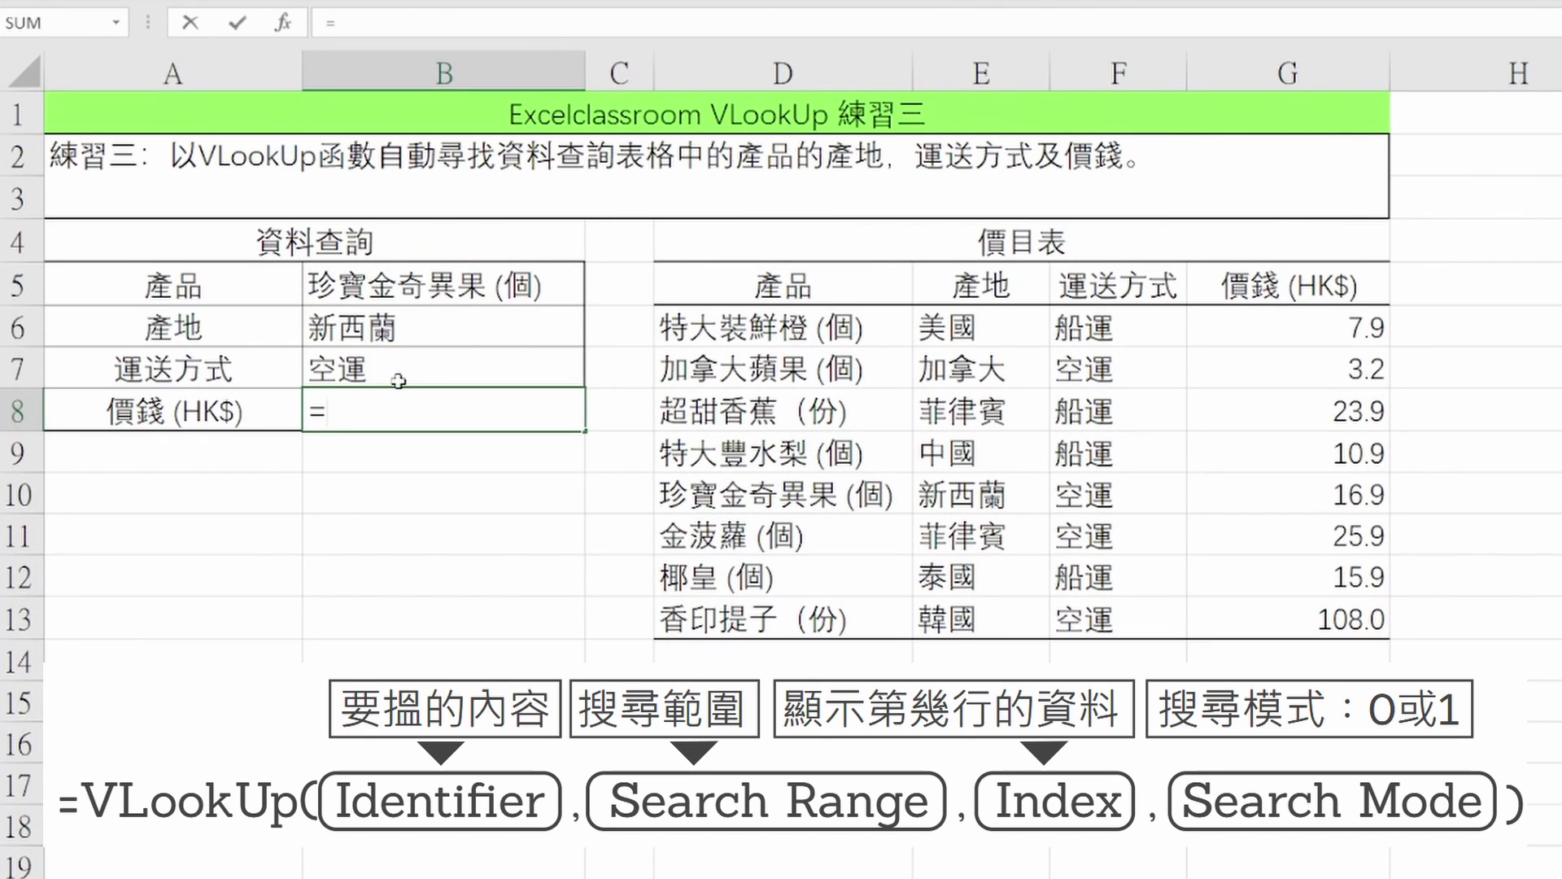
pyautogui.write('v')
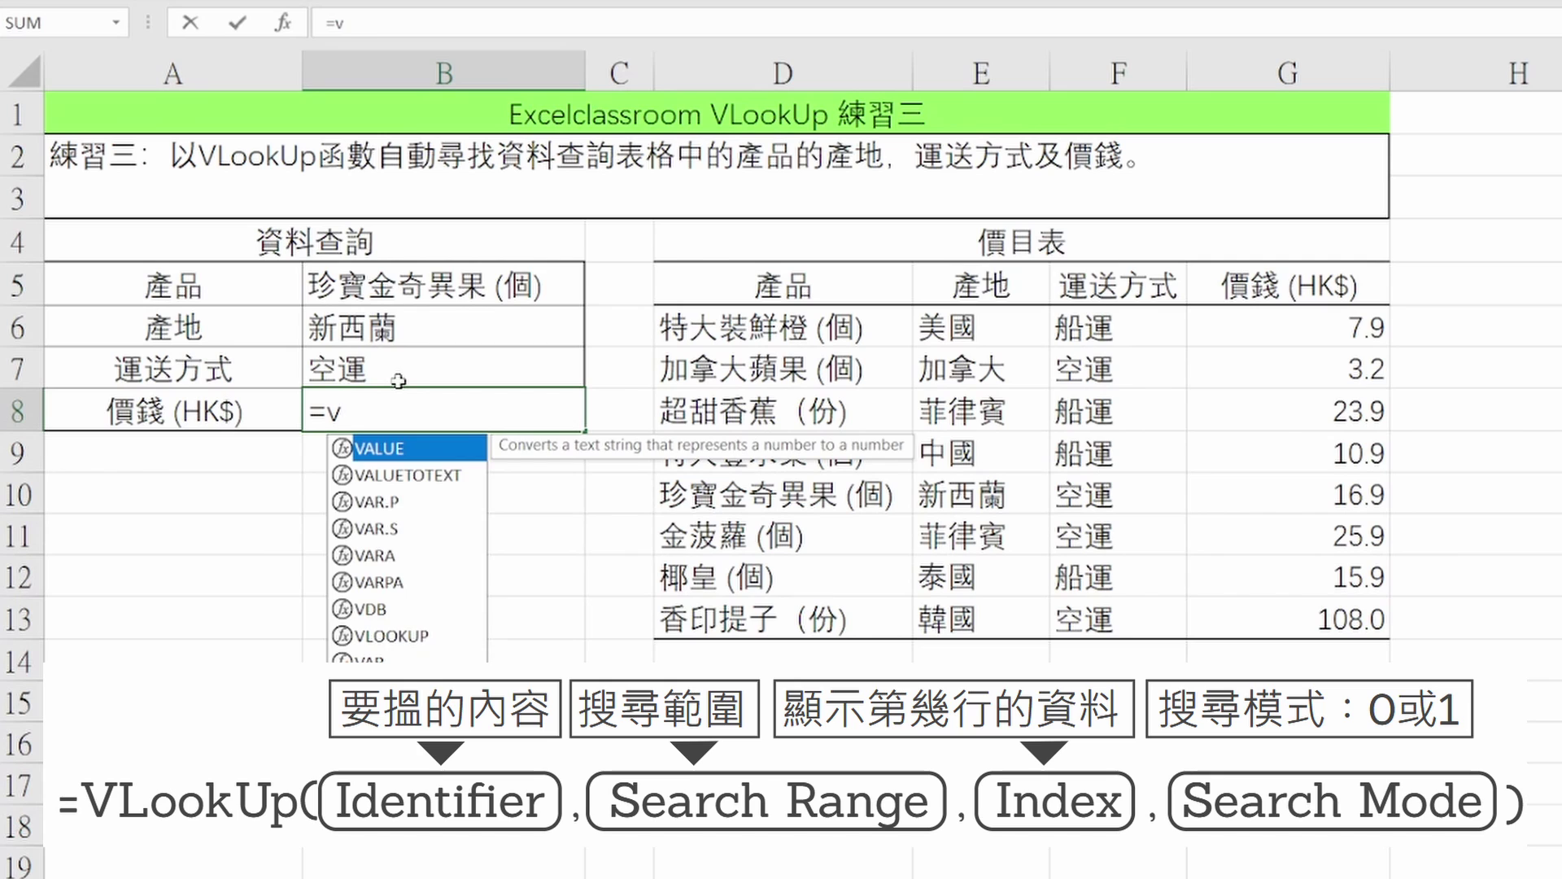
pyautogui.write('lookup(')
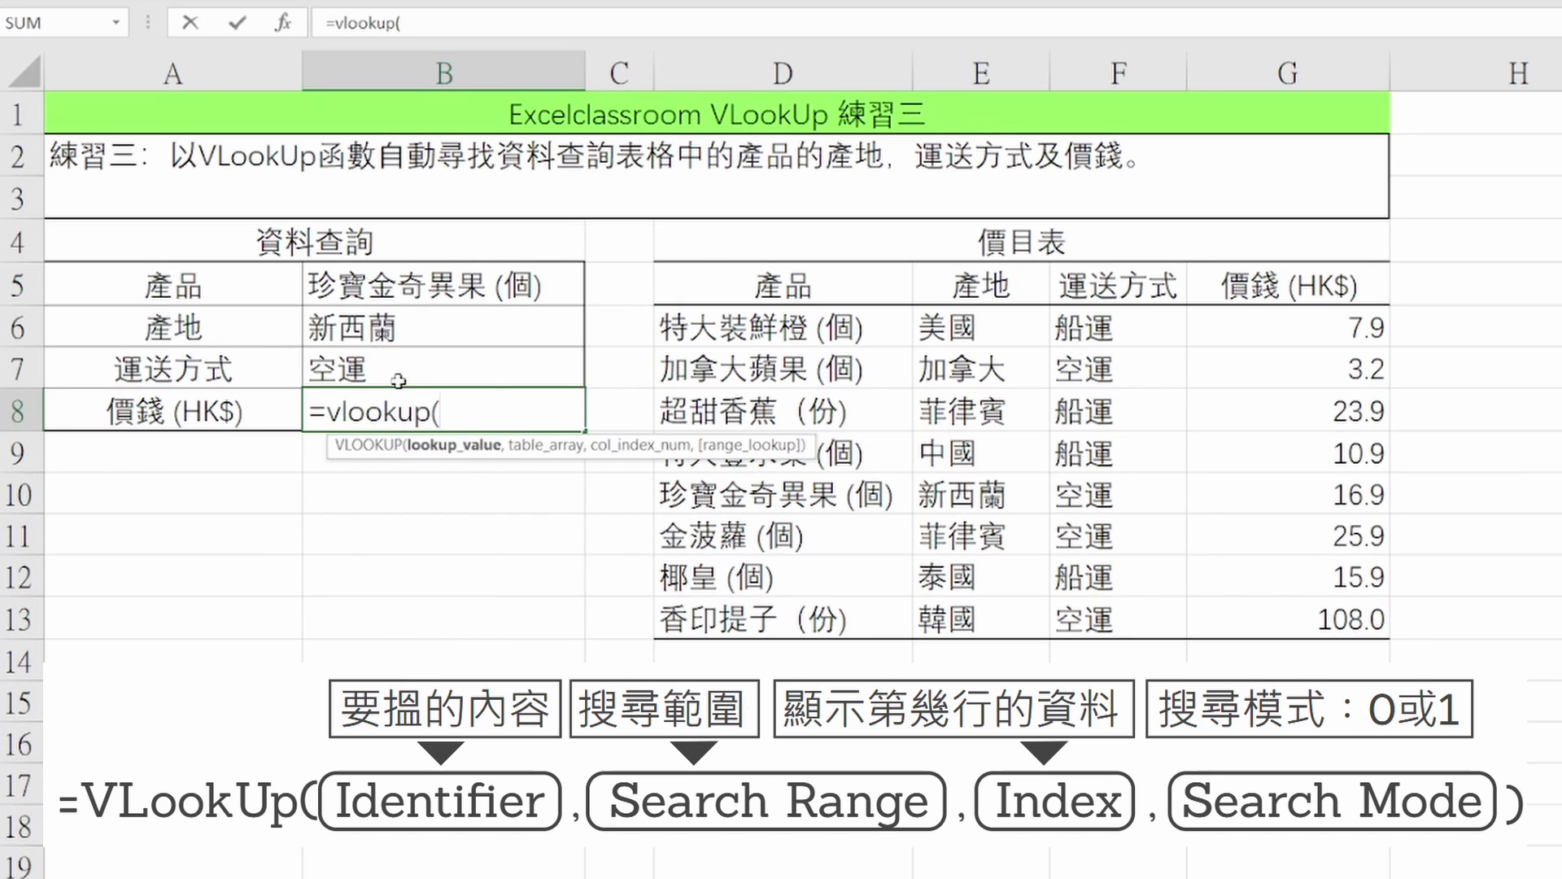
pyautogui.press('Up')
pyautogui.press('Up')
pyautogui.press('Up')
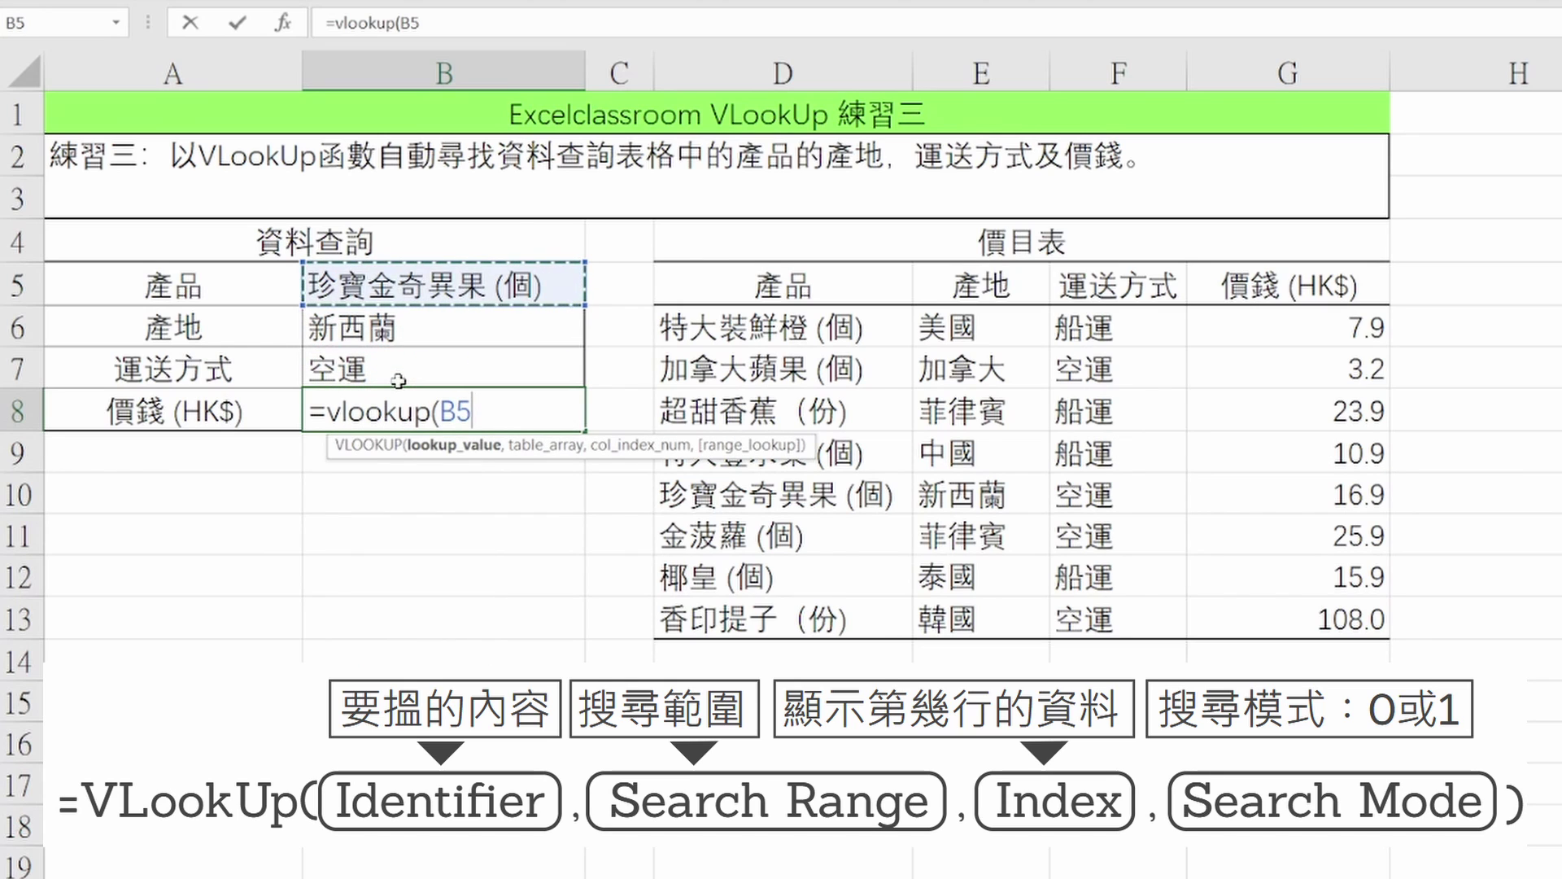
# - Set the B8 formula's table array to the price list D6:G13, locked as the absolute range $D$6:$G$13
pyautogui.write(',')
pyautogui.press('Right')
pyautogui.press('Right')
pyautogui.press('Up')
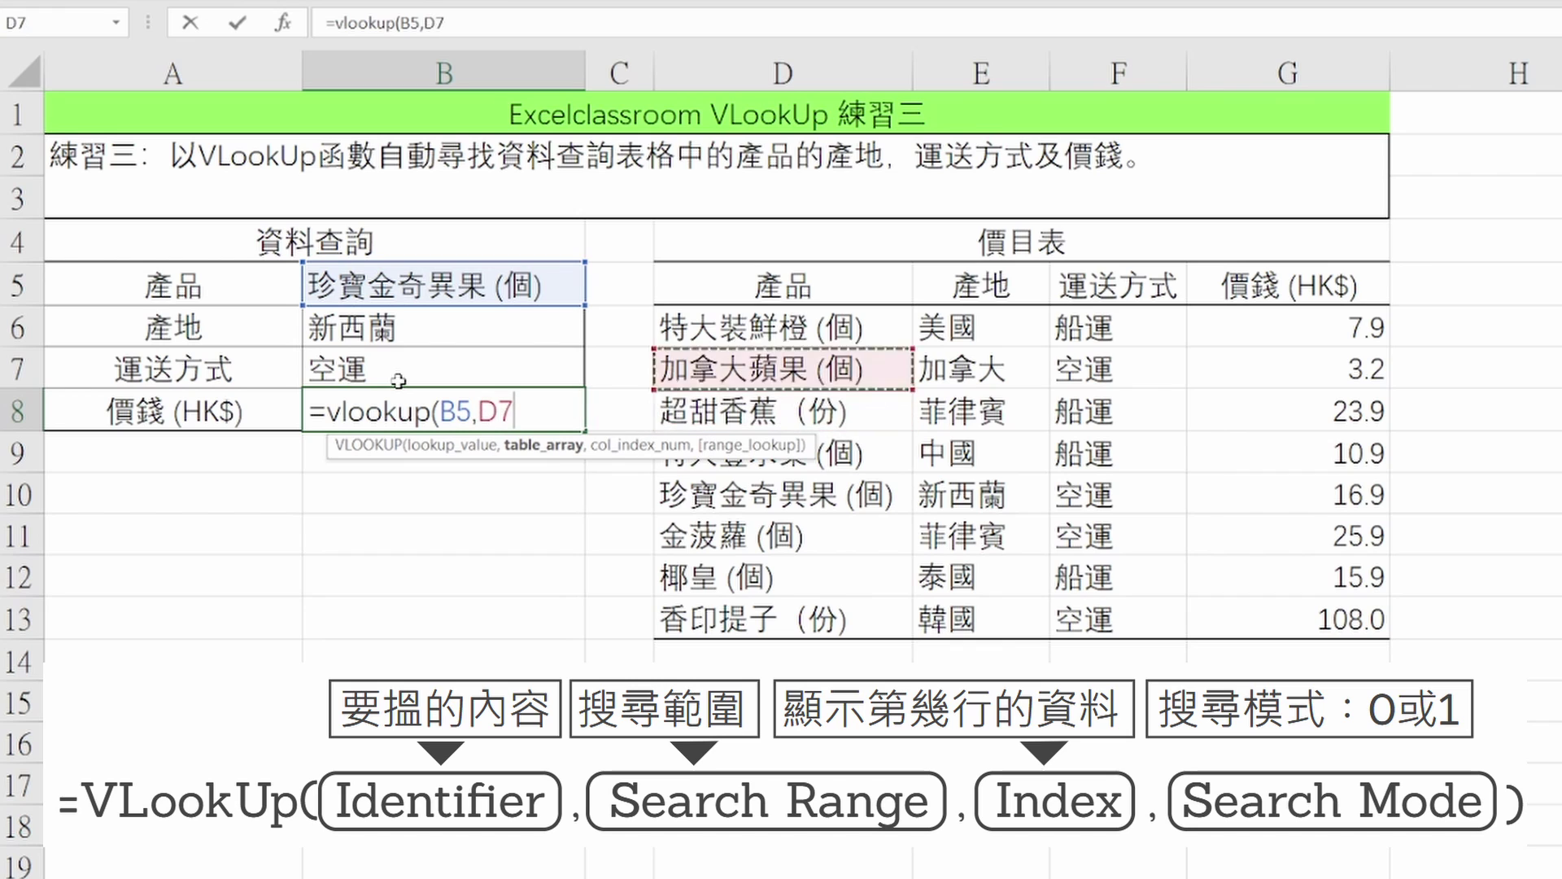
pyautogui.press('Up')
pyautogui.hotkey('shift', 'Down')
pyautogui.hotkey('shift', 'Down')
pyautogui.hotkey('shift', 'Down')
pyautogui.hotkey('shift', 'Down')
pyautogui.hotkey('shift', 'Down')
pyautogui.hotkey('shift', 'Down')
pyautogui.hotkey('shift', 'Down')
pyautogui.hotkey('shift', 'Right')
pyautogui.hotkey('shift', 'Right')
pyautogui.hotkey('shift', 'Right')
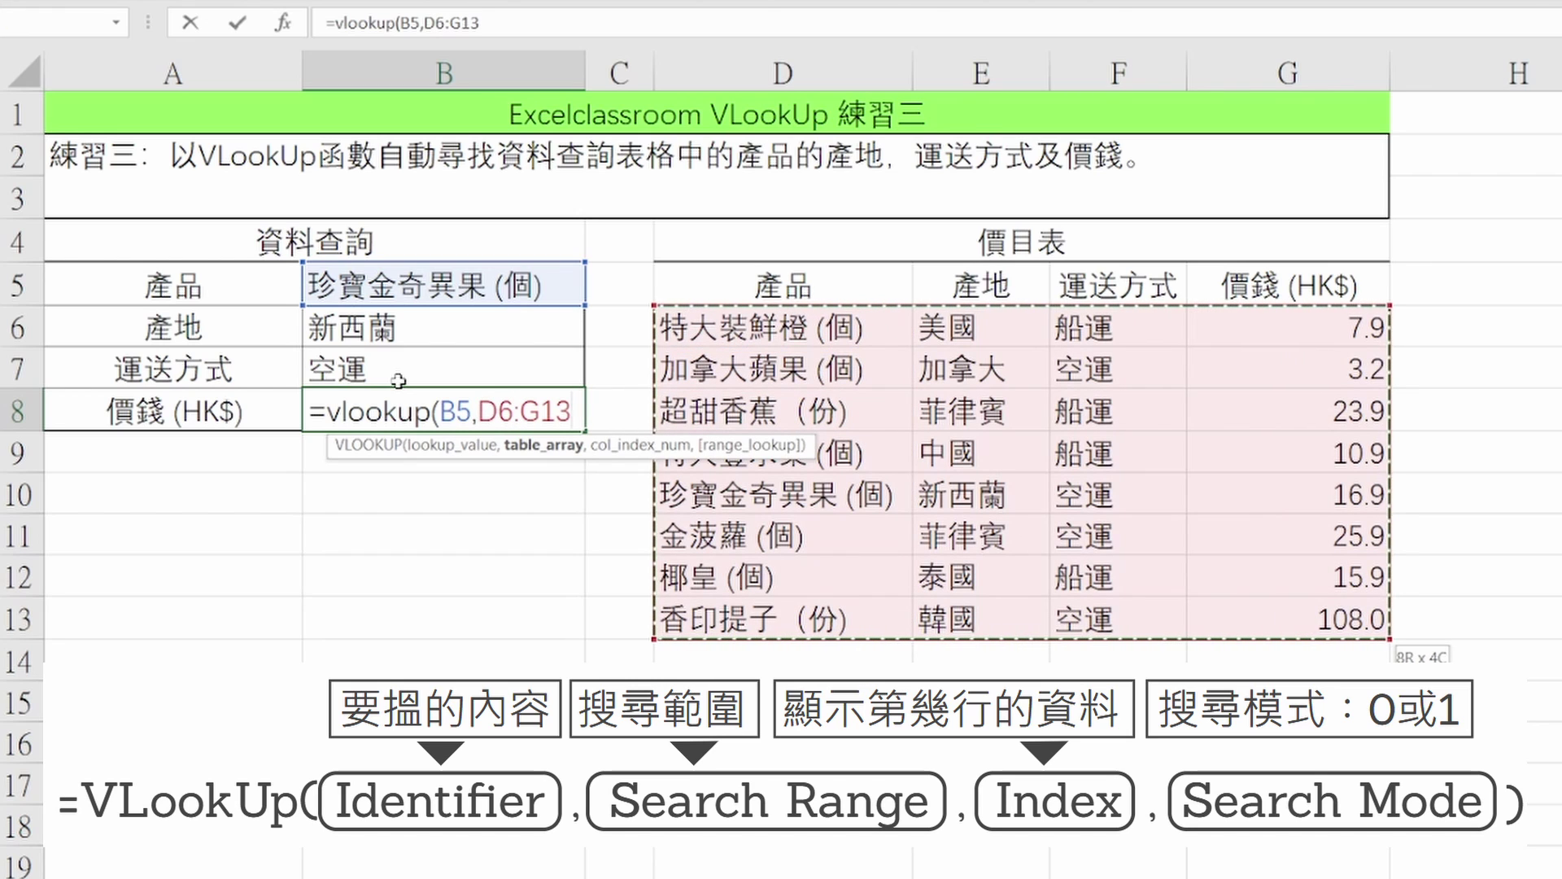
pyautogui.press('F4')
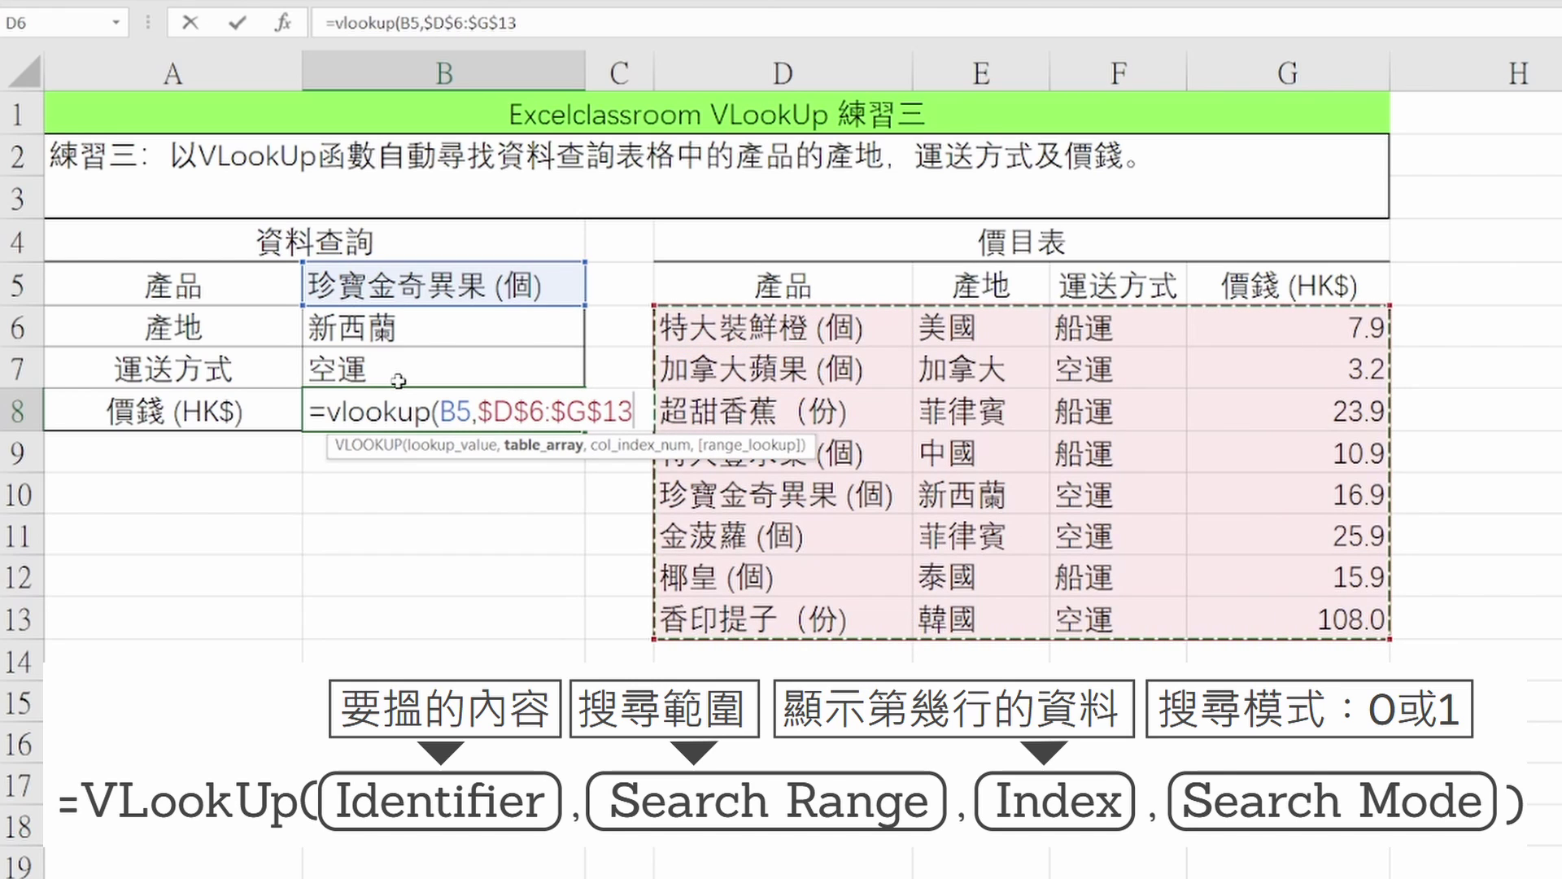
# - Complete the B8 VLOOKUP formula with column index 4 and search mode 0 for an exact match
pyautogui.write(',')
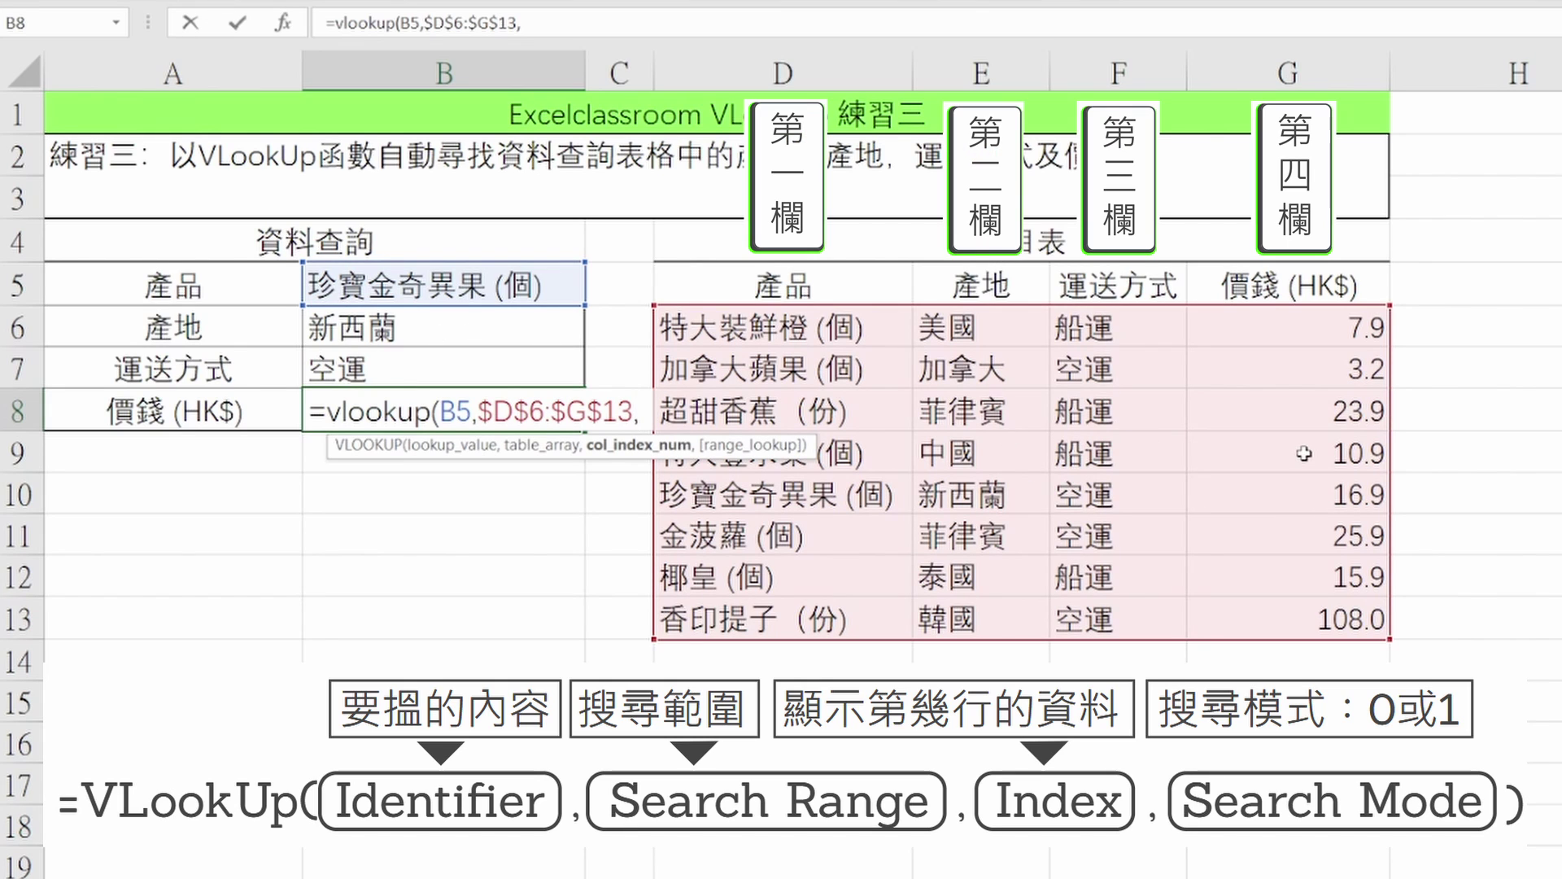
pyautogui.write('4')
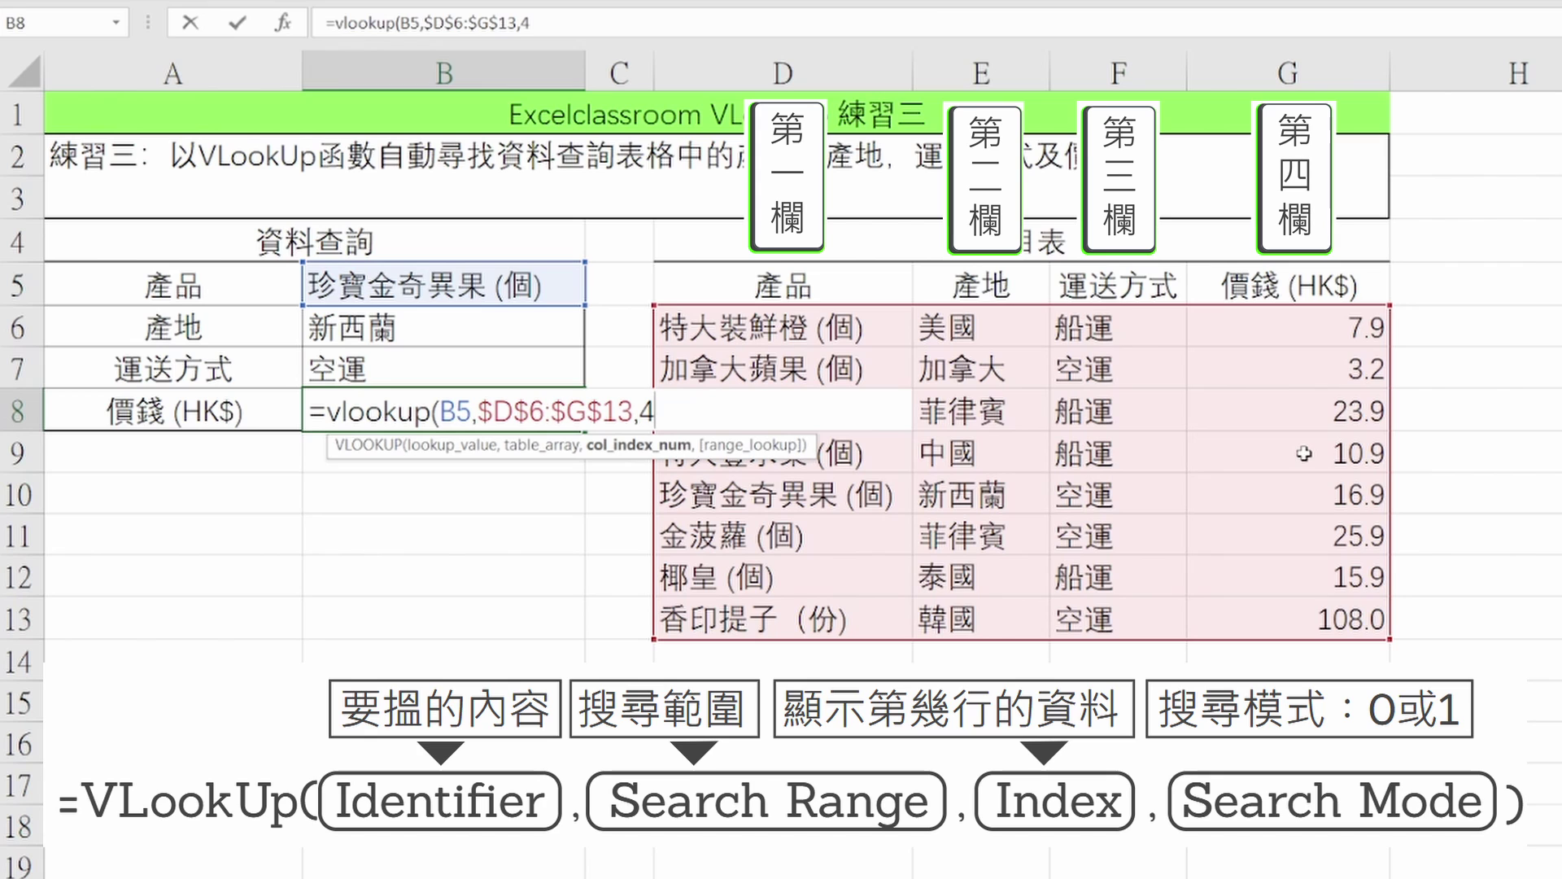
pyautogui.write(',')
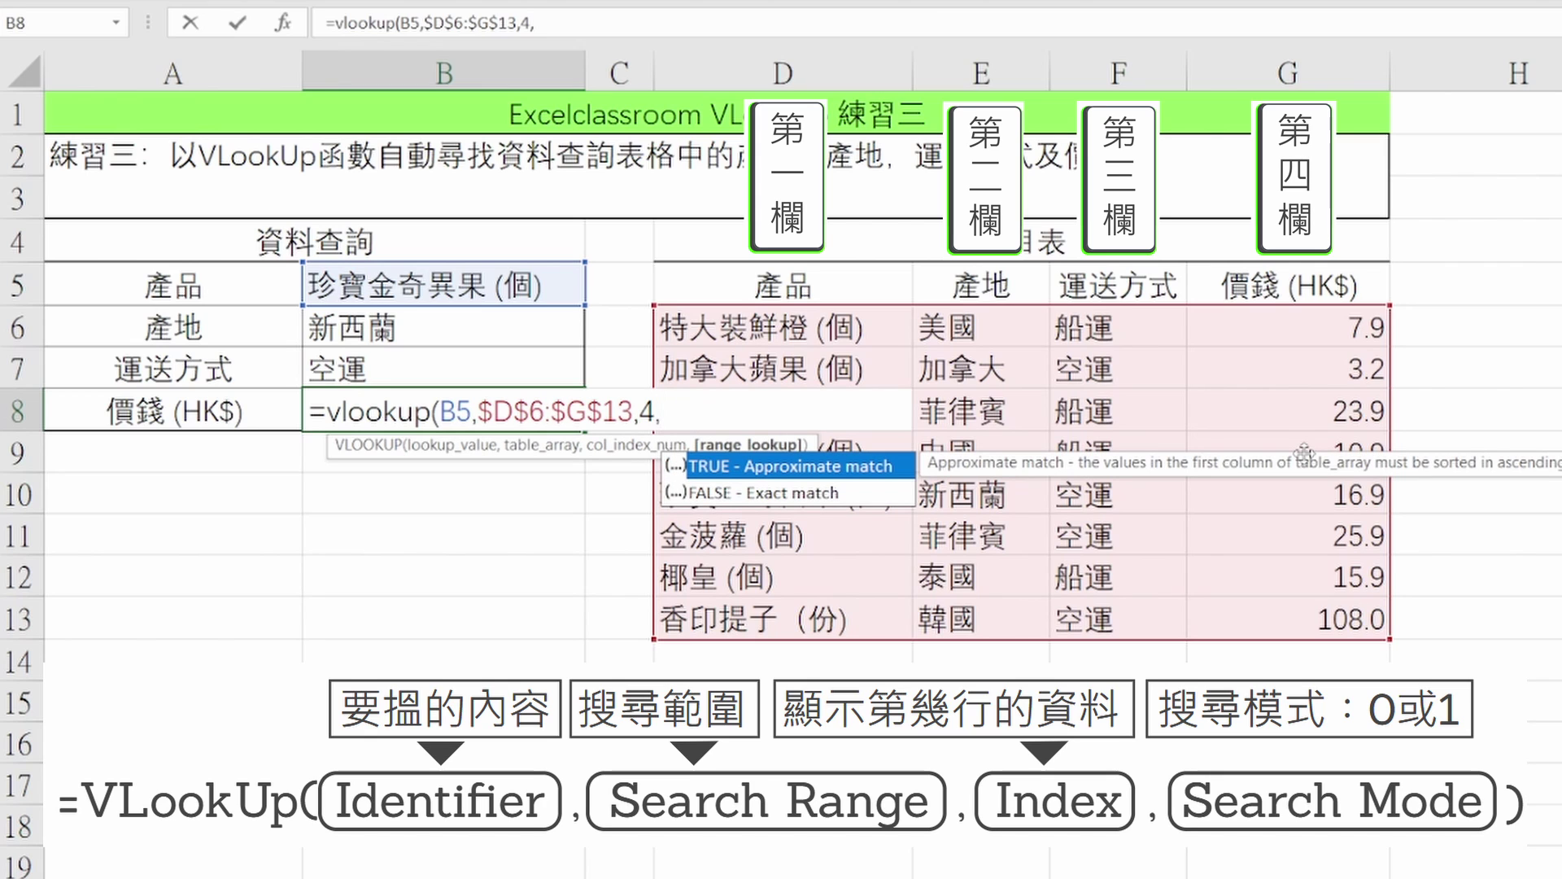
pyautogui.write('0)')
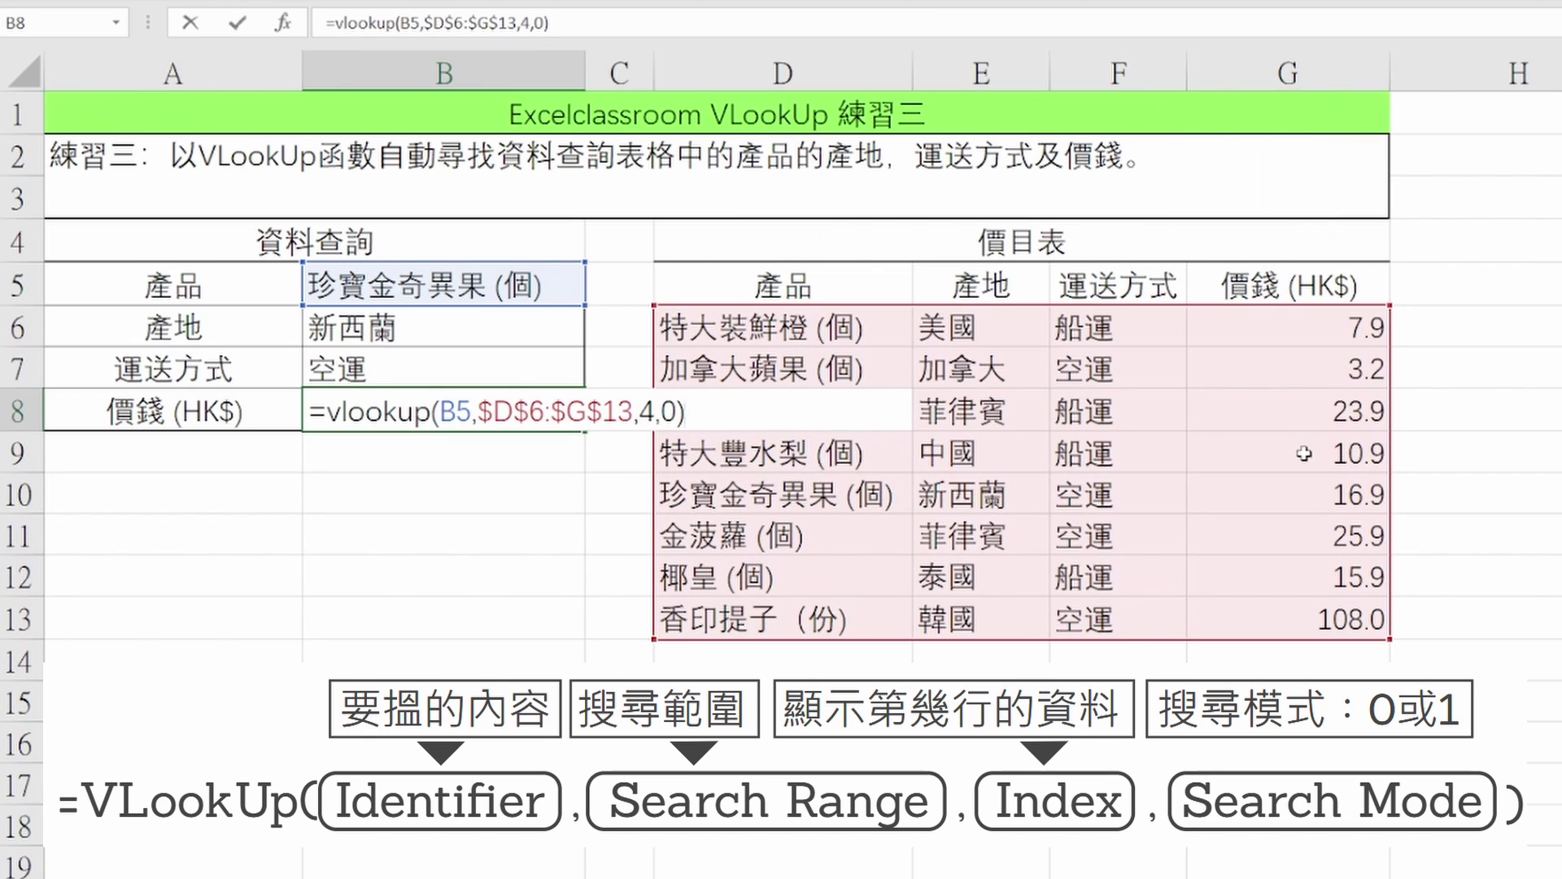
pyautogui.press('Return')
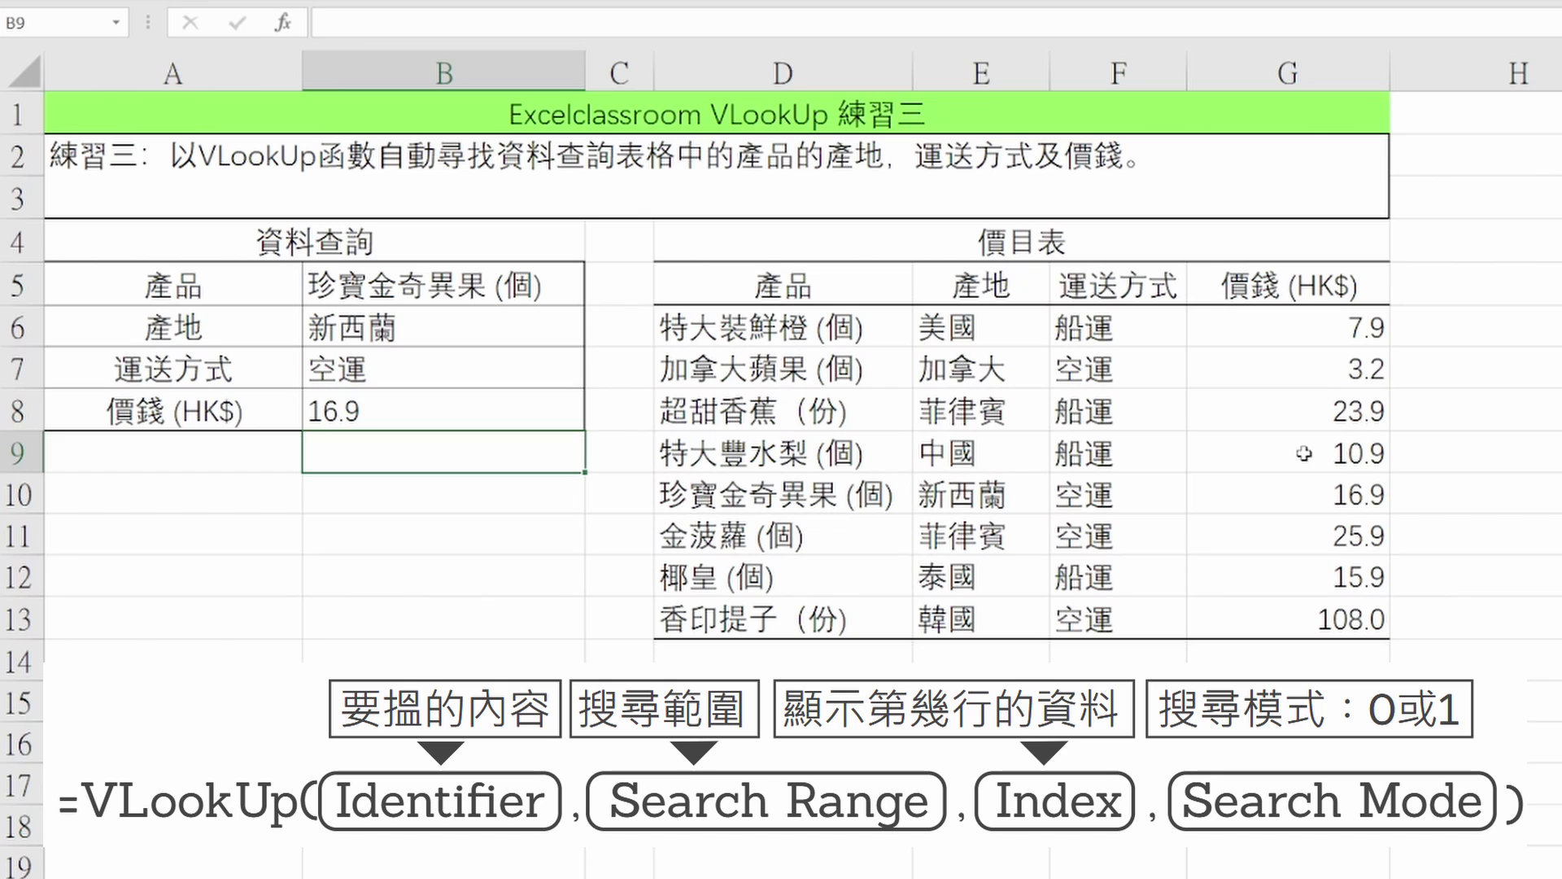
# - Test the lookups by choosing 加拿大蘋果 (個) and after it 椰皇 (個) as the product in B5
pyautogui.click(579, 293)
pyautogui.click(599, 296)
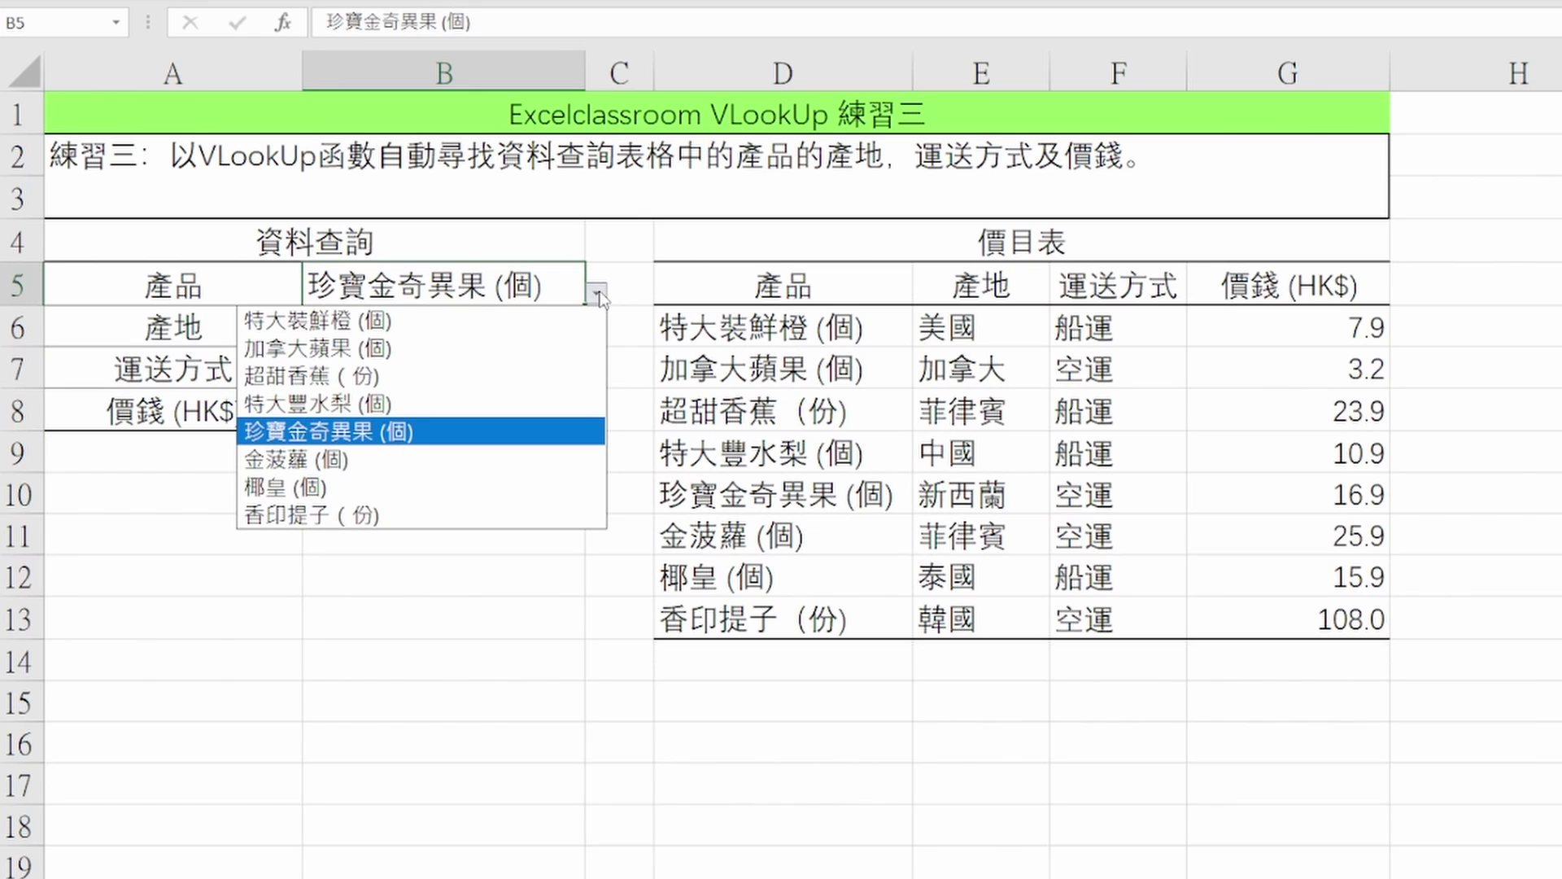
pyautogui.click(513, 349)
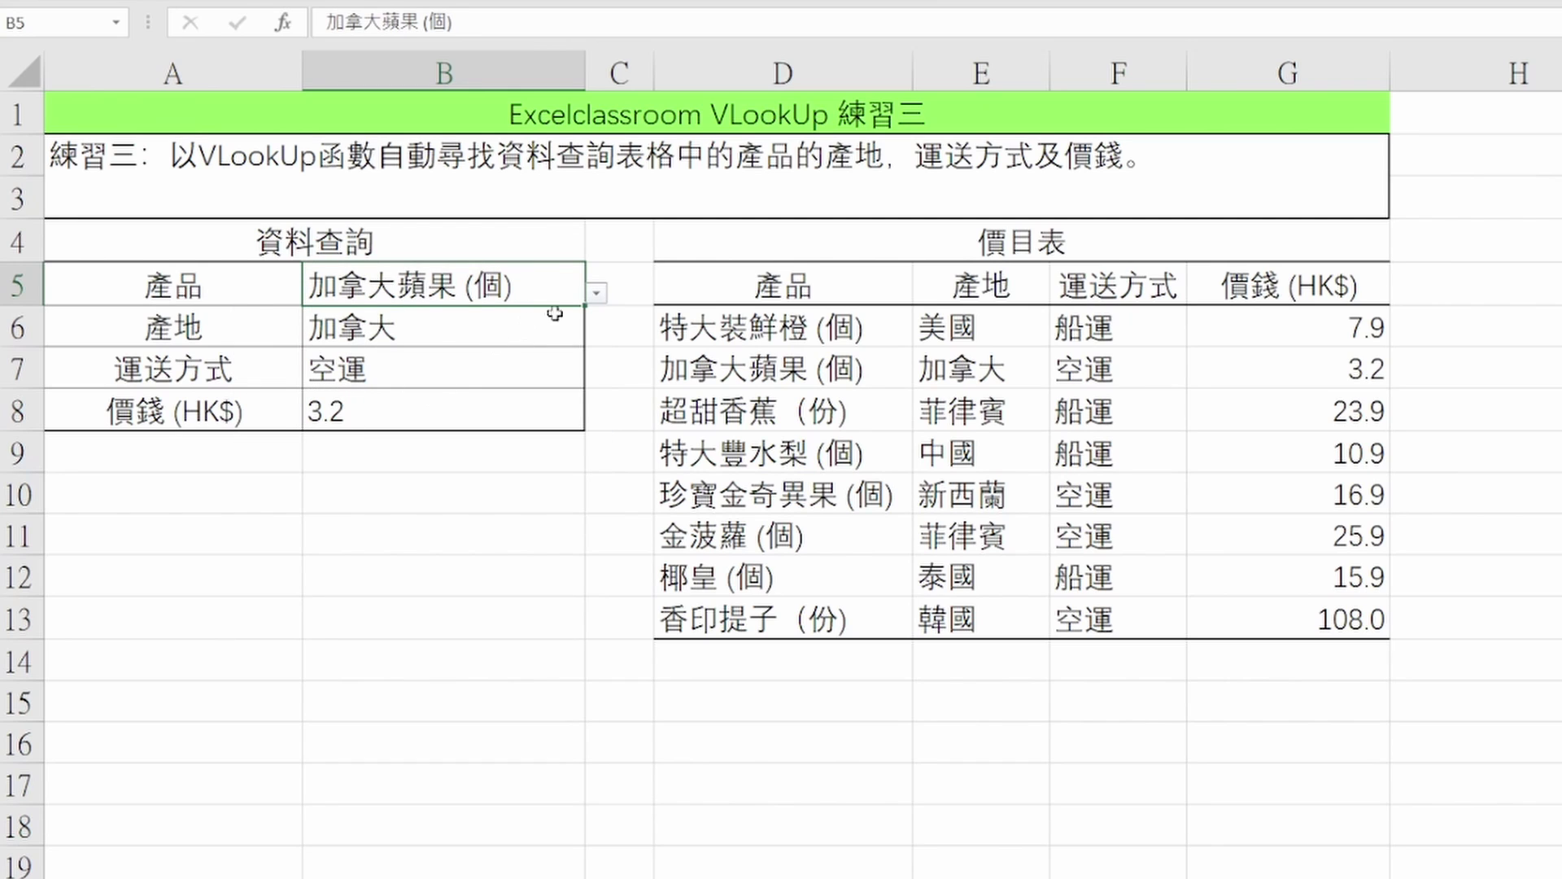
pyautogui.click(598, 292)
pyautogui.click(427, 481)
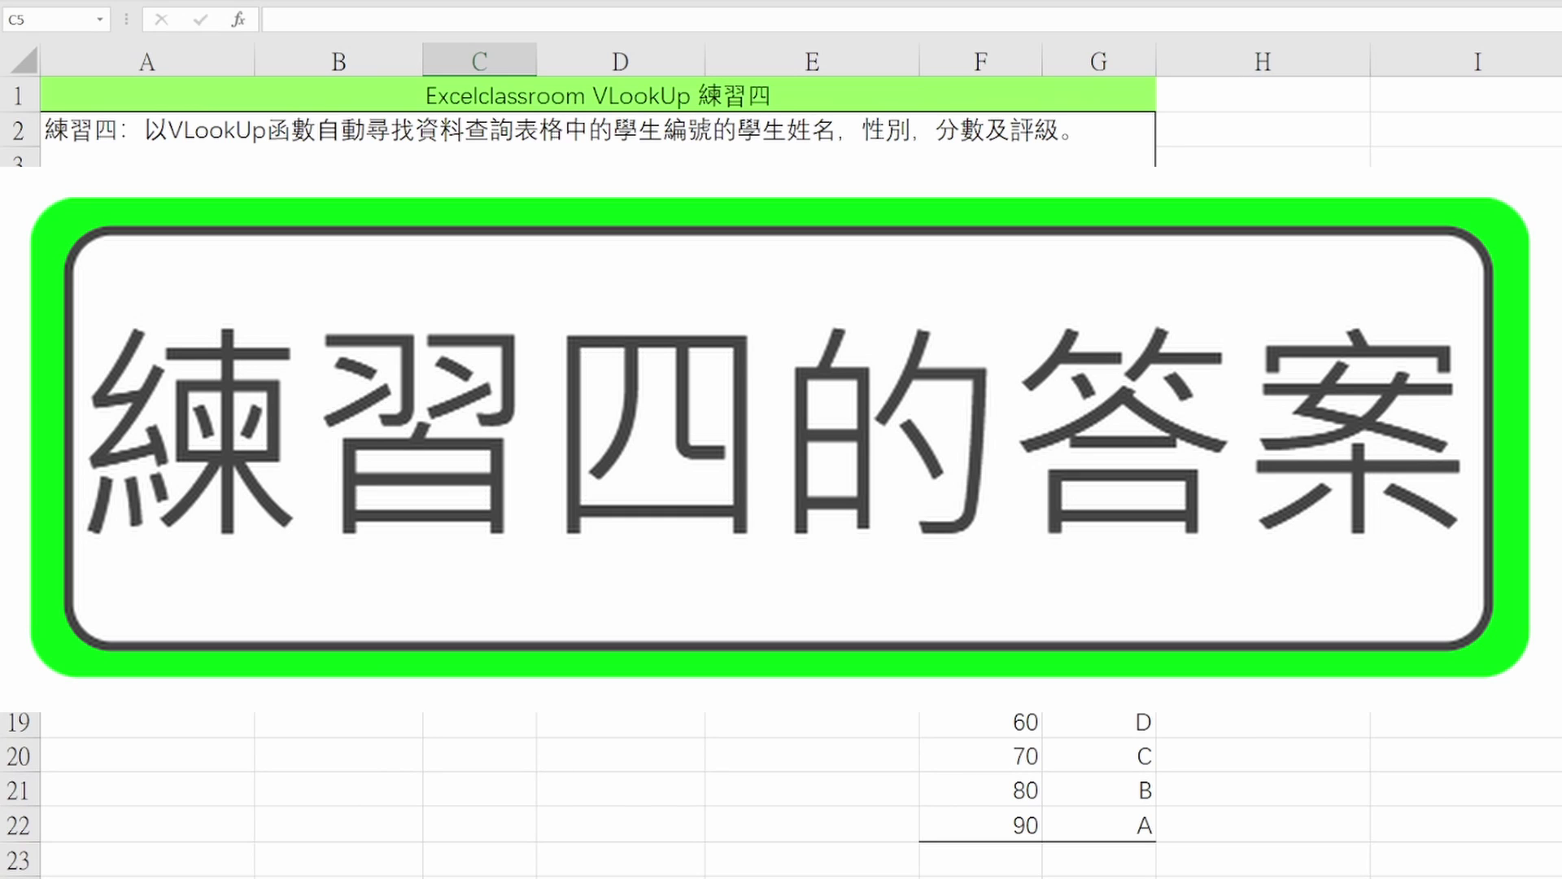
# - In Exercise 4 (練習四), start a VLOOKUP formula in student name cell B6 with student number cell B5 as the lookup value
pyautogui.press('Left')
pyautogui.press('Down')
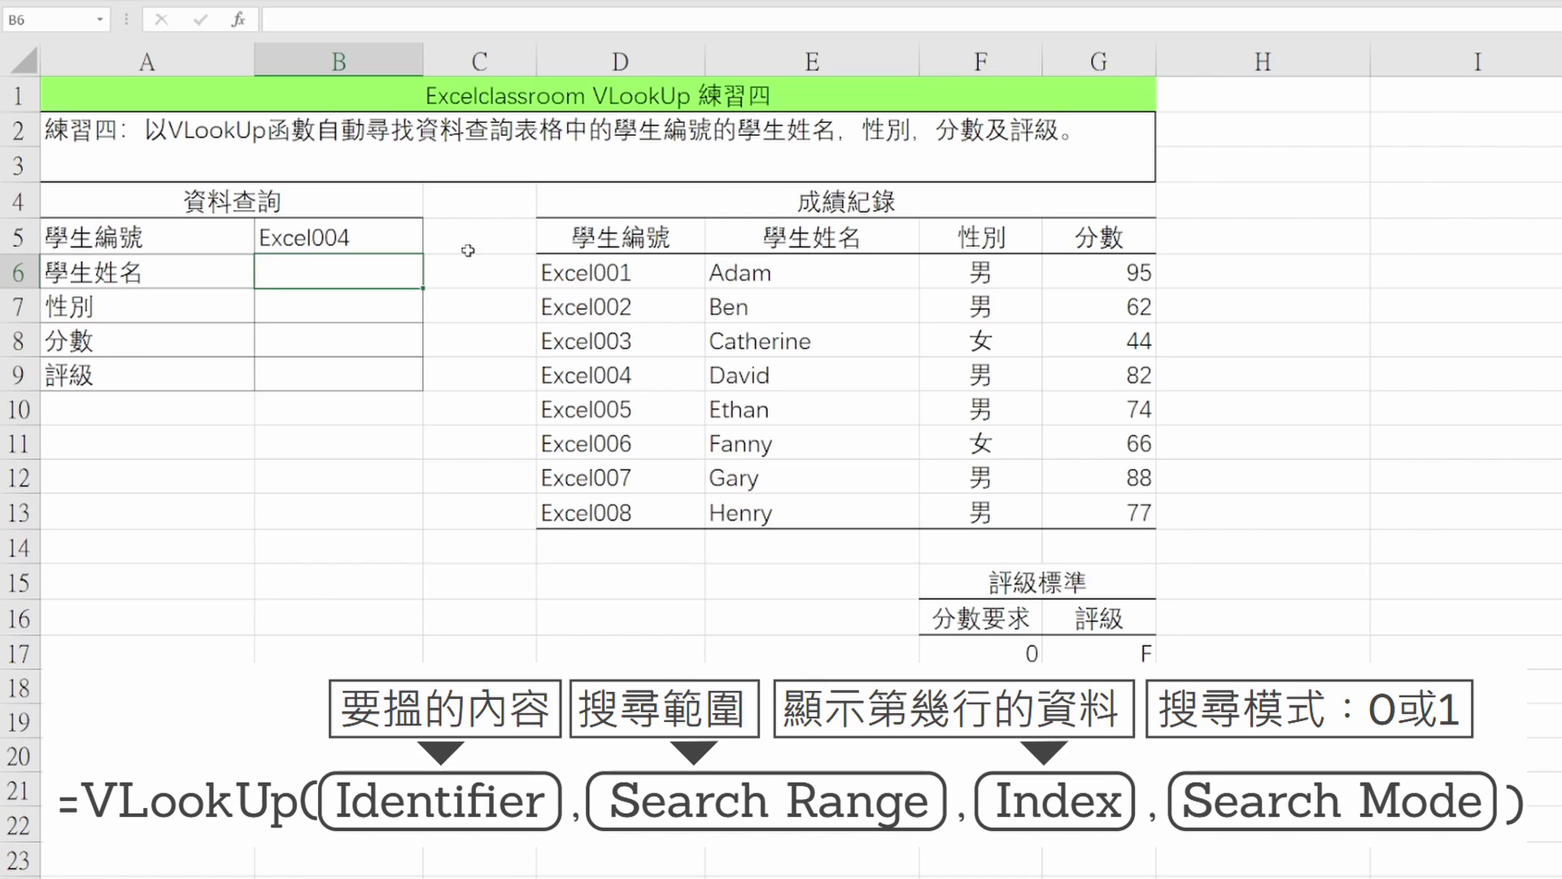
pyautogui.write('=v')
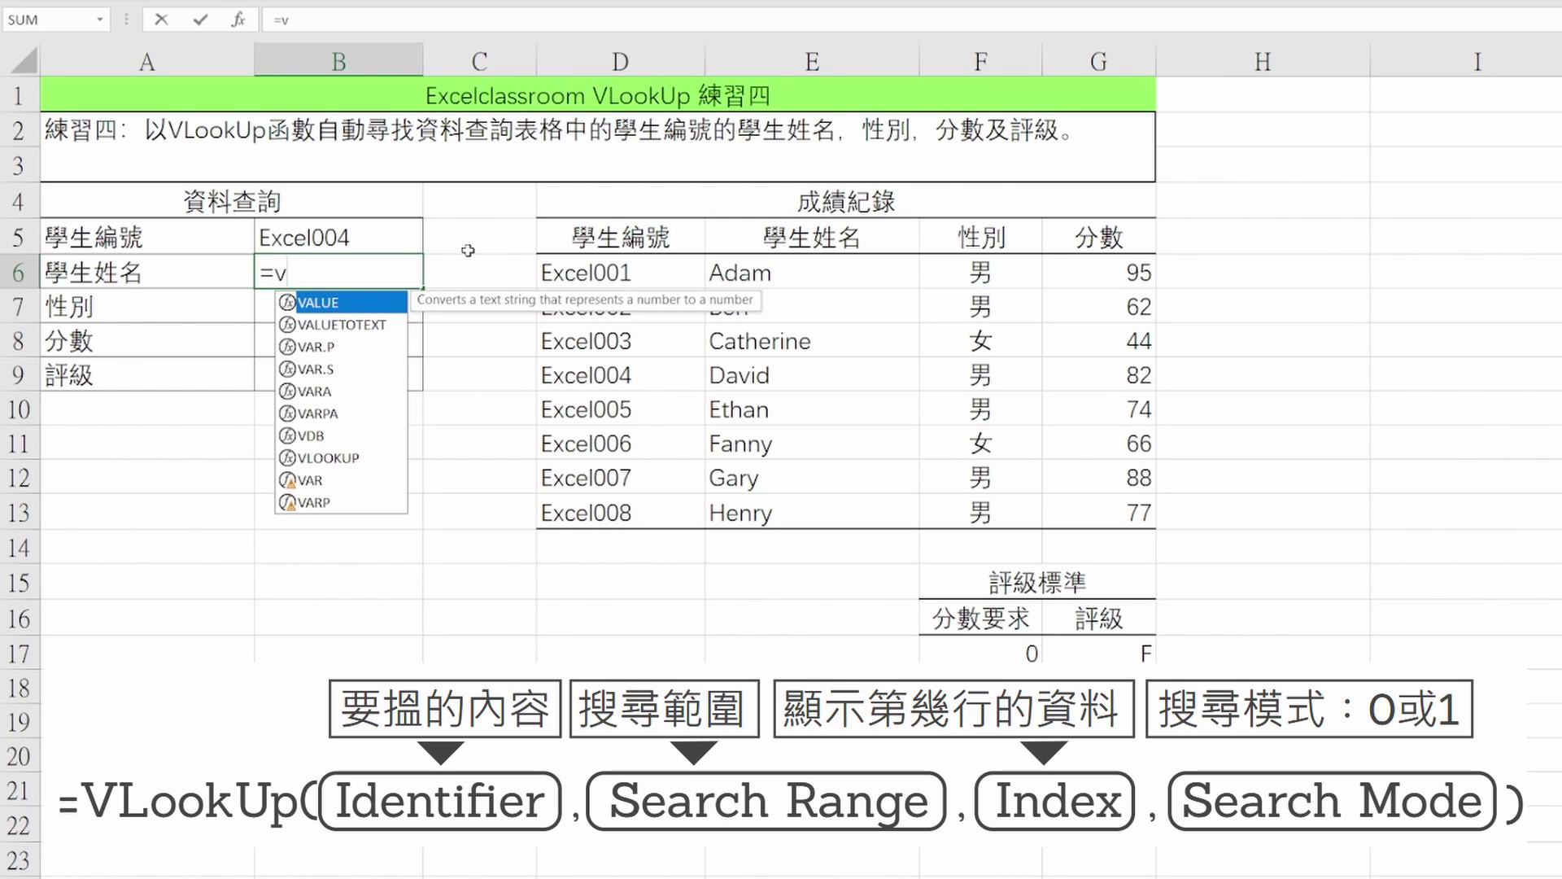
pyautogui.write('lookup(')
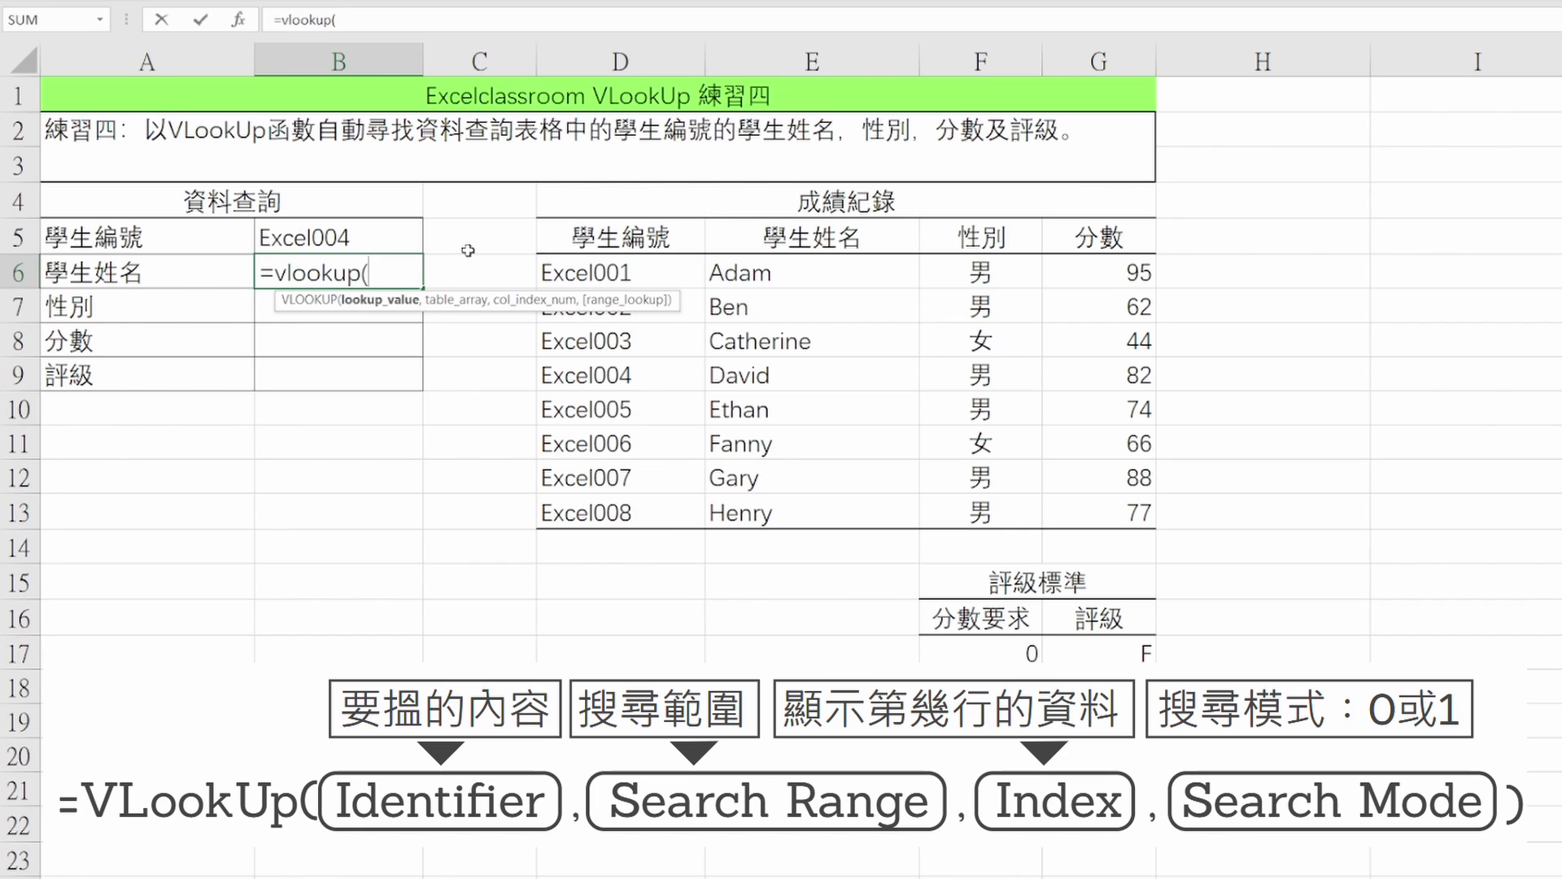
pyautogui.press('Up')
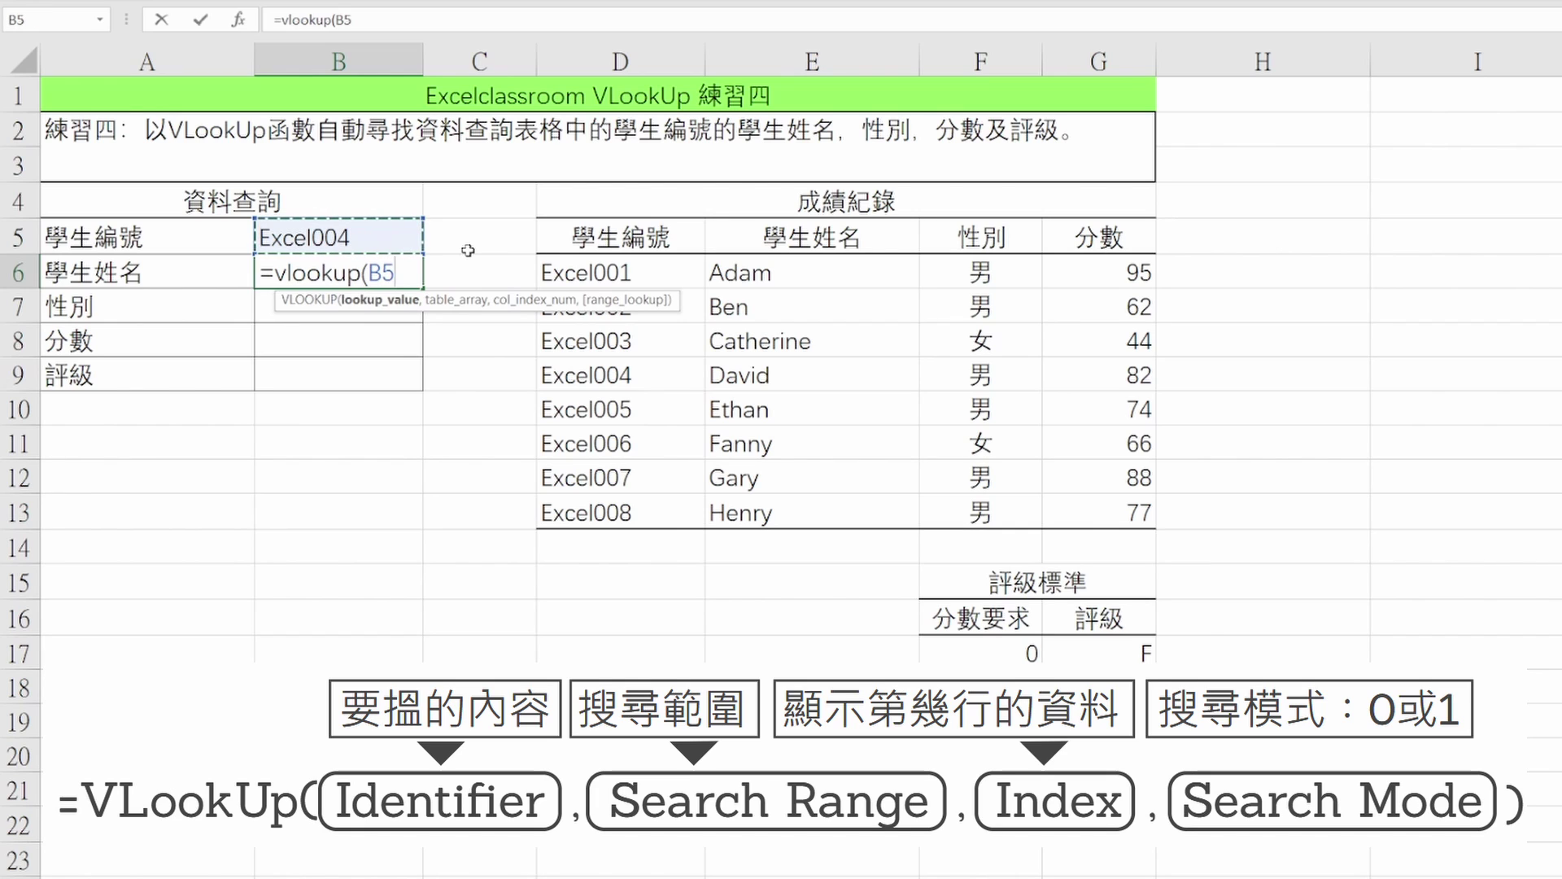
# - Set the B6 formula's table array to the grade records D6:G13, locked as the absolute range $D$6:$G$13
pyautogui.write(',')
pyautogui.press('Right')
pyautogui.press('Right')
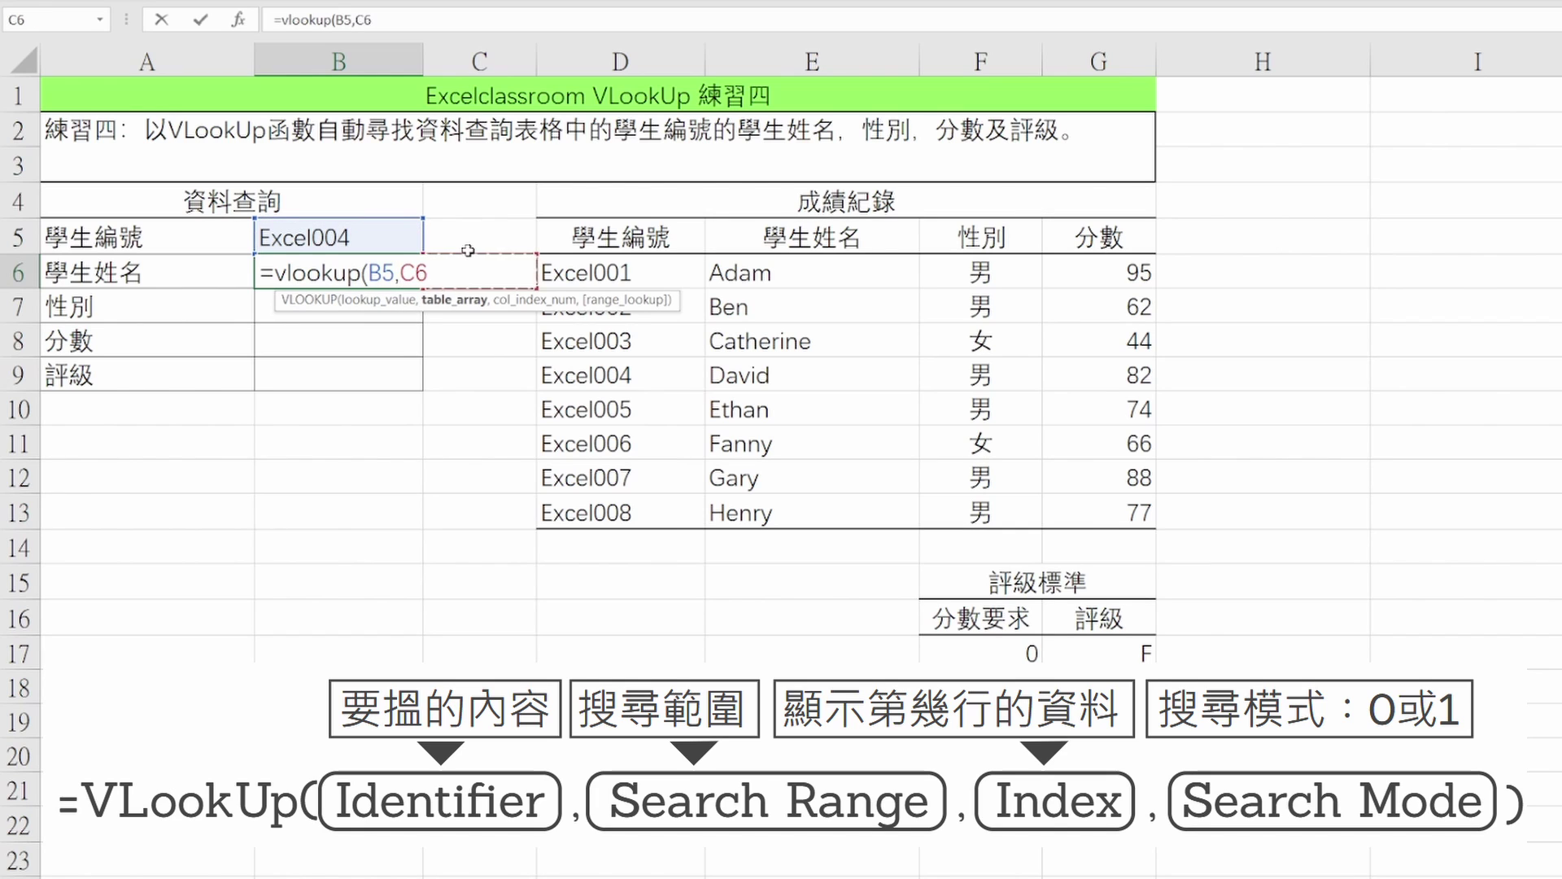
pyautogui.hotkey('ctrl', 'shift', 'Down')
pyautogui.hotkey('ctrl', 'shift', 'Right')
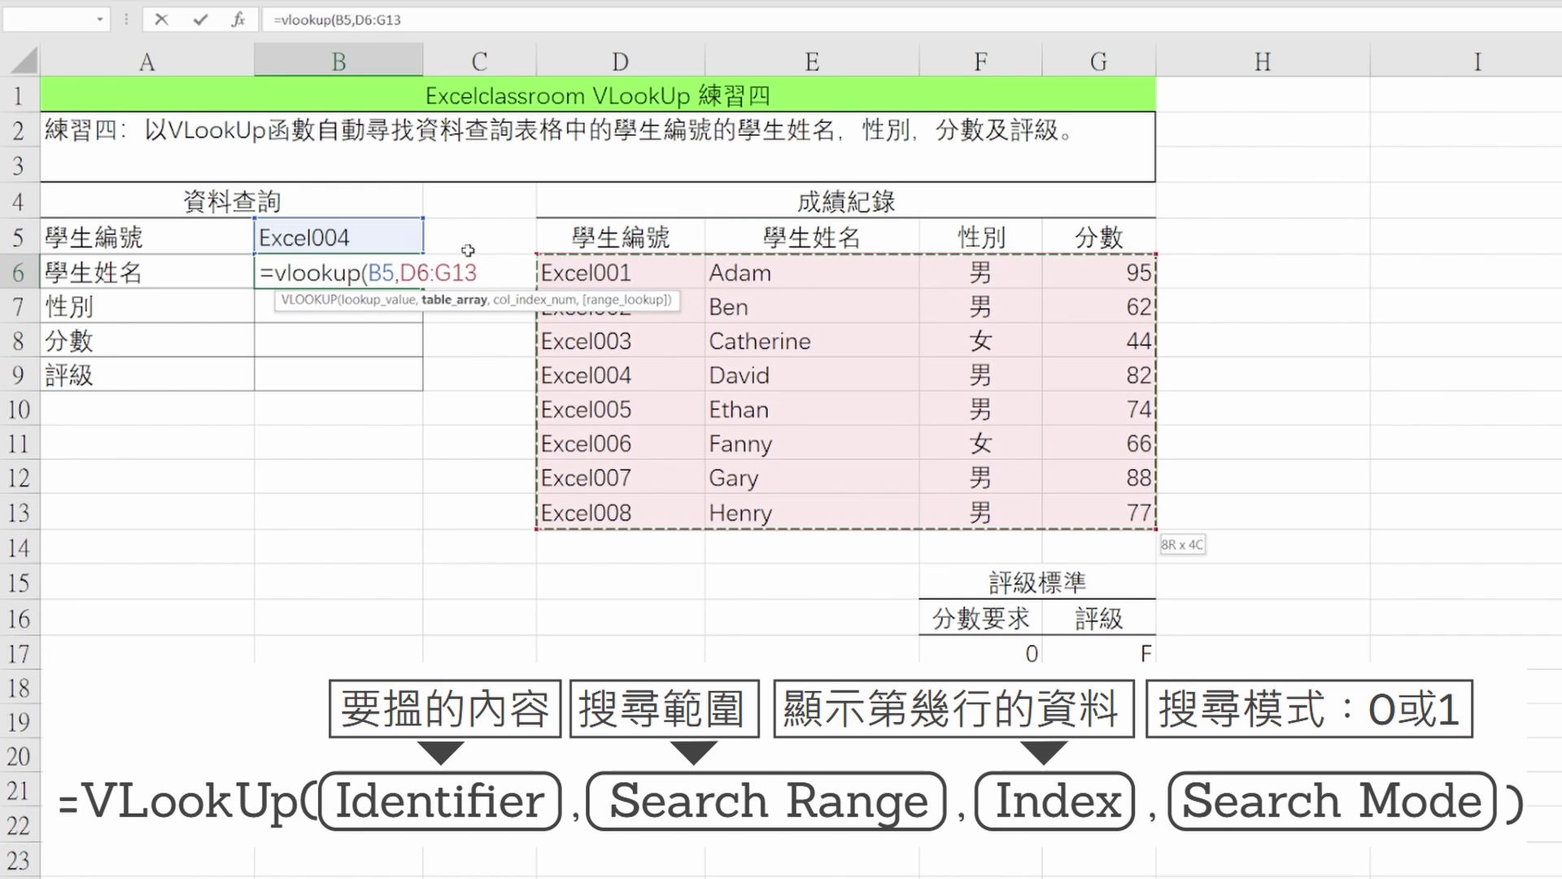
pyautogui.press('F4')
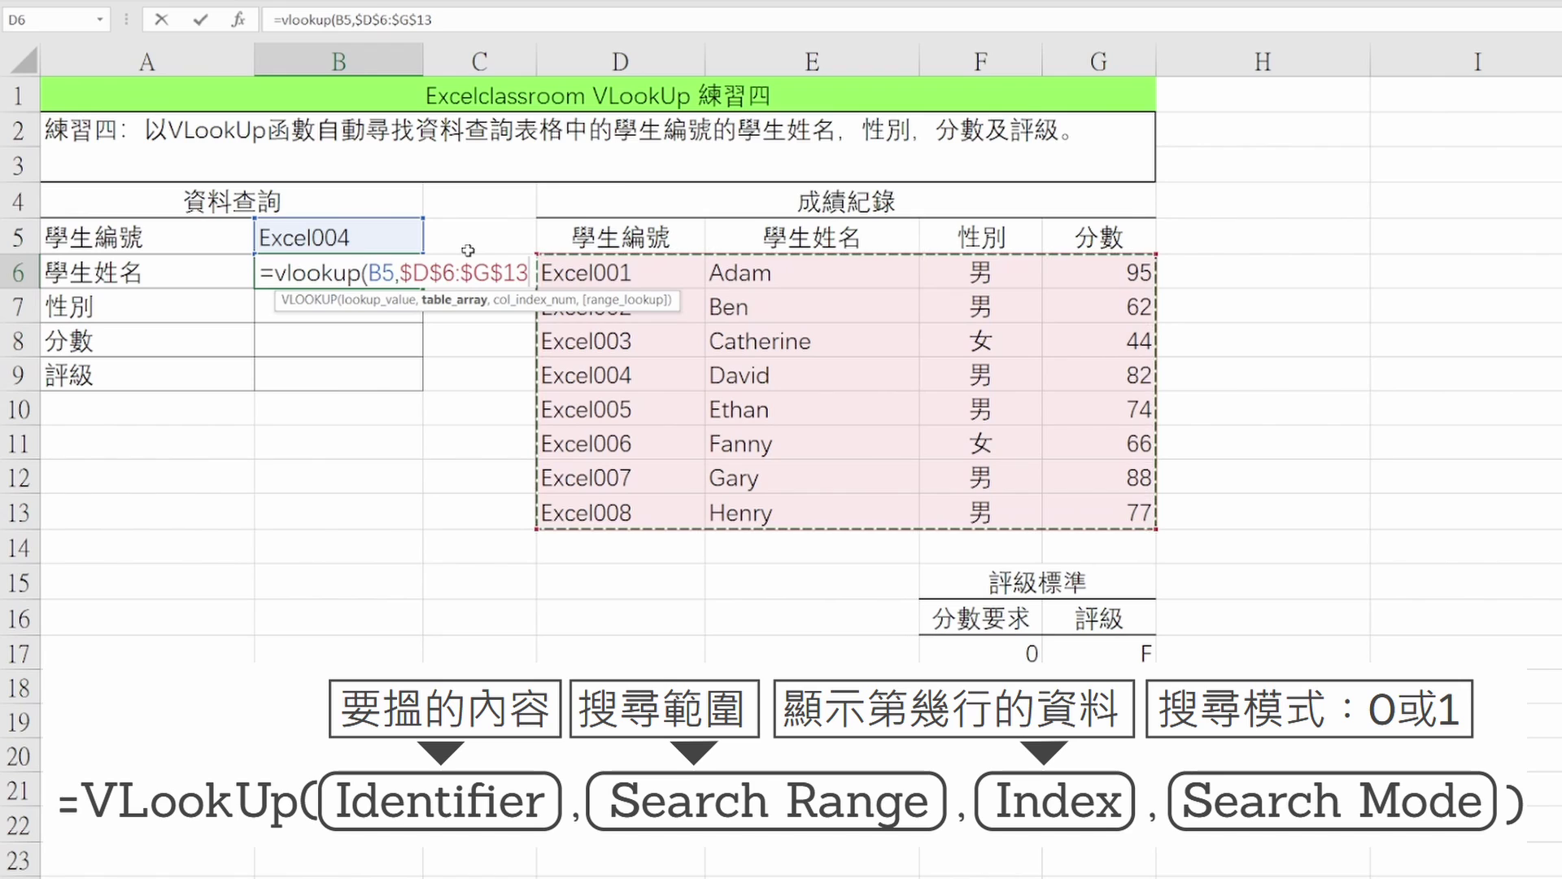
# - Complete the student name formula in B6 with column index 2 and search mode 0 for an exact match
pyautogui.write(',')
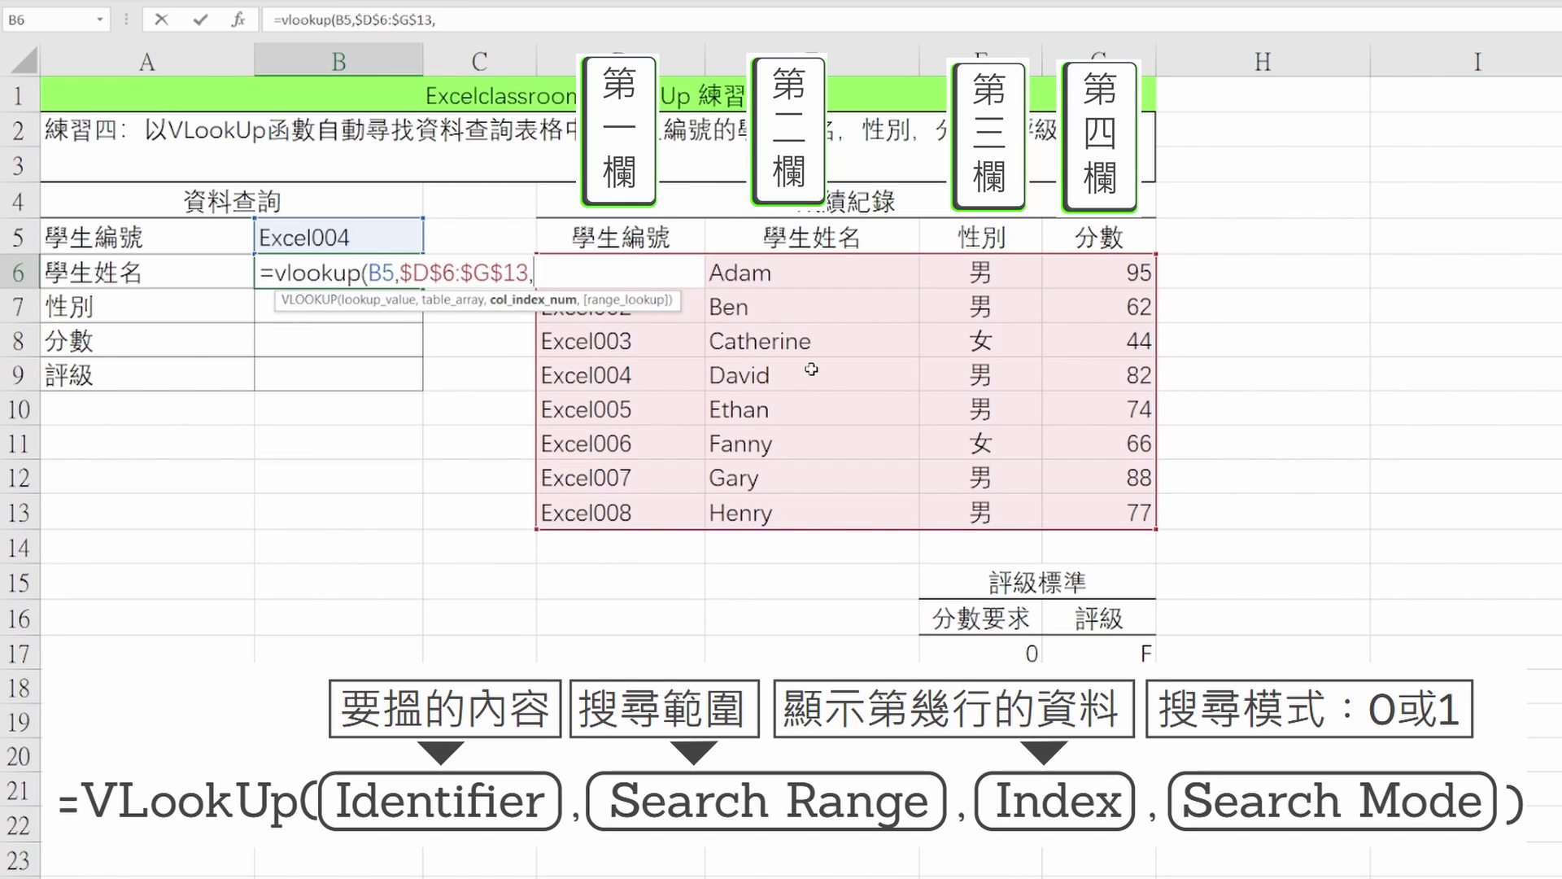
pyautogui.write('2,')
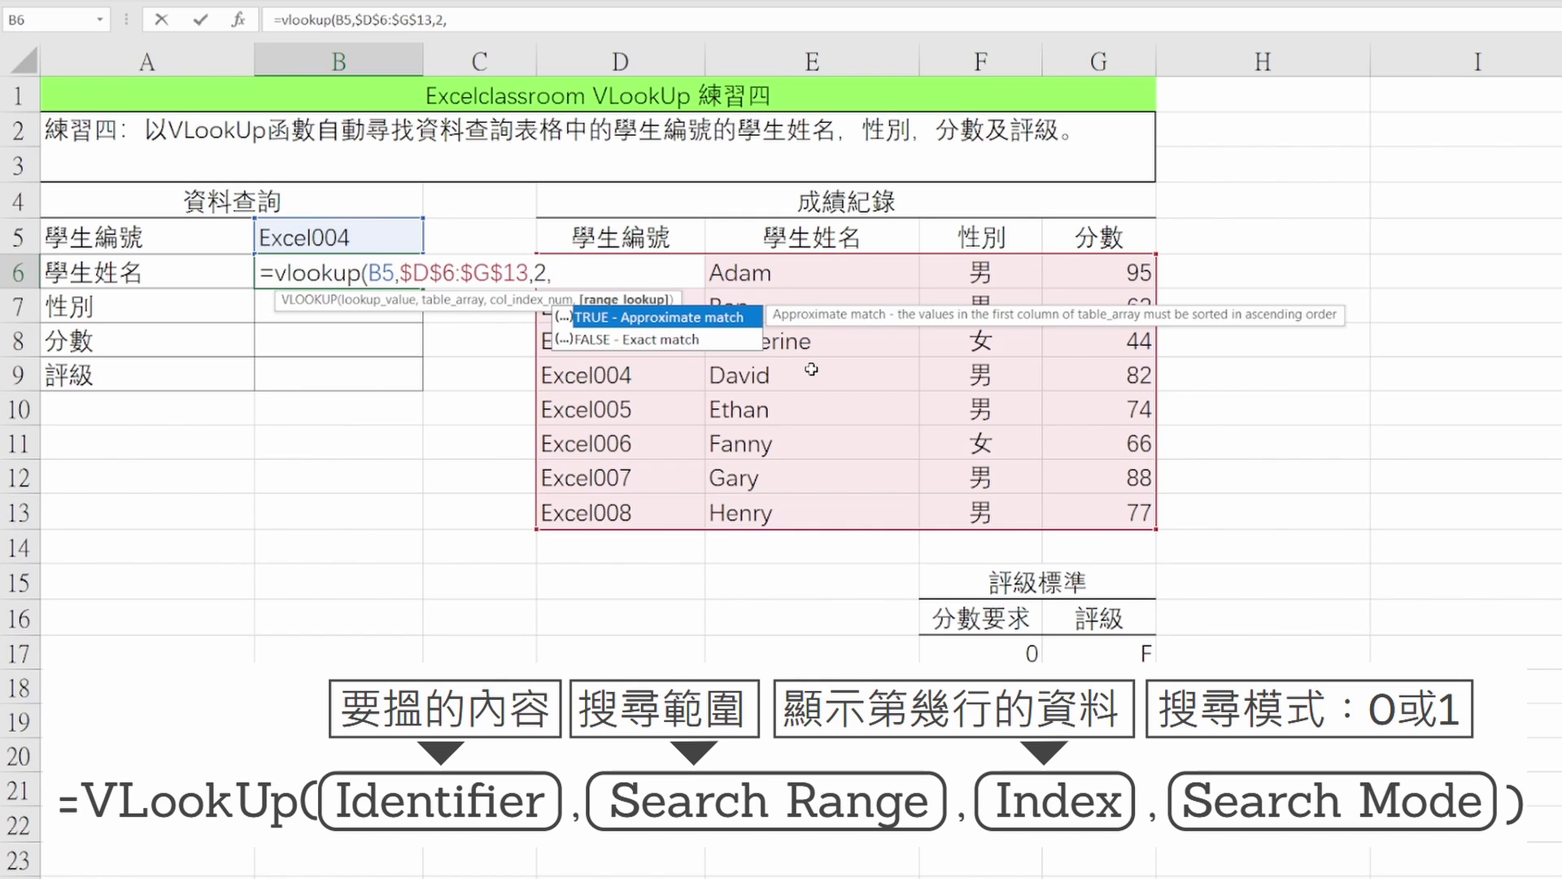
pyautogui.write('0)')
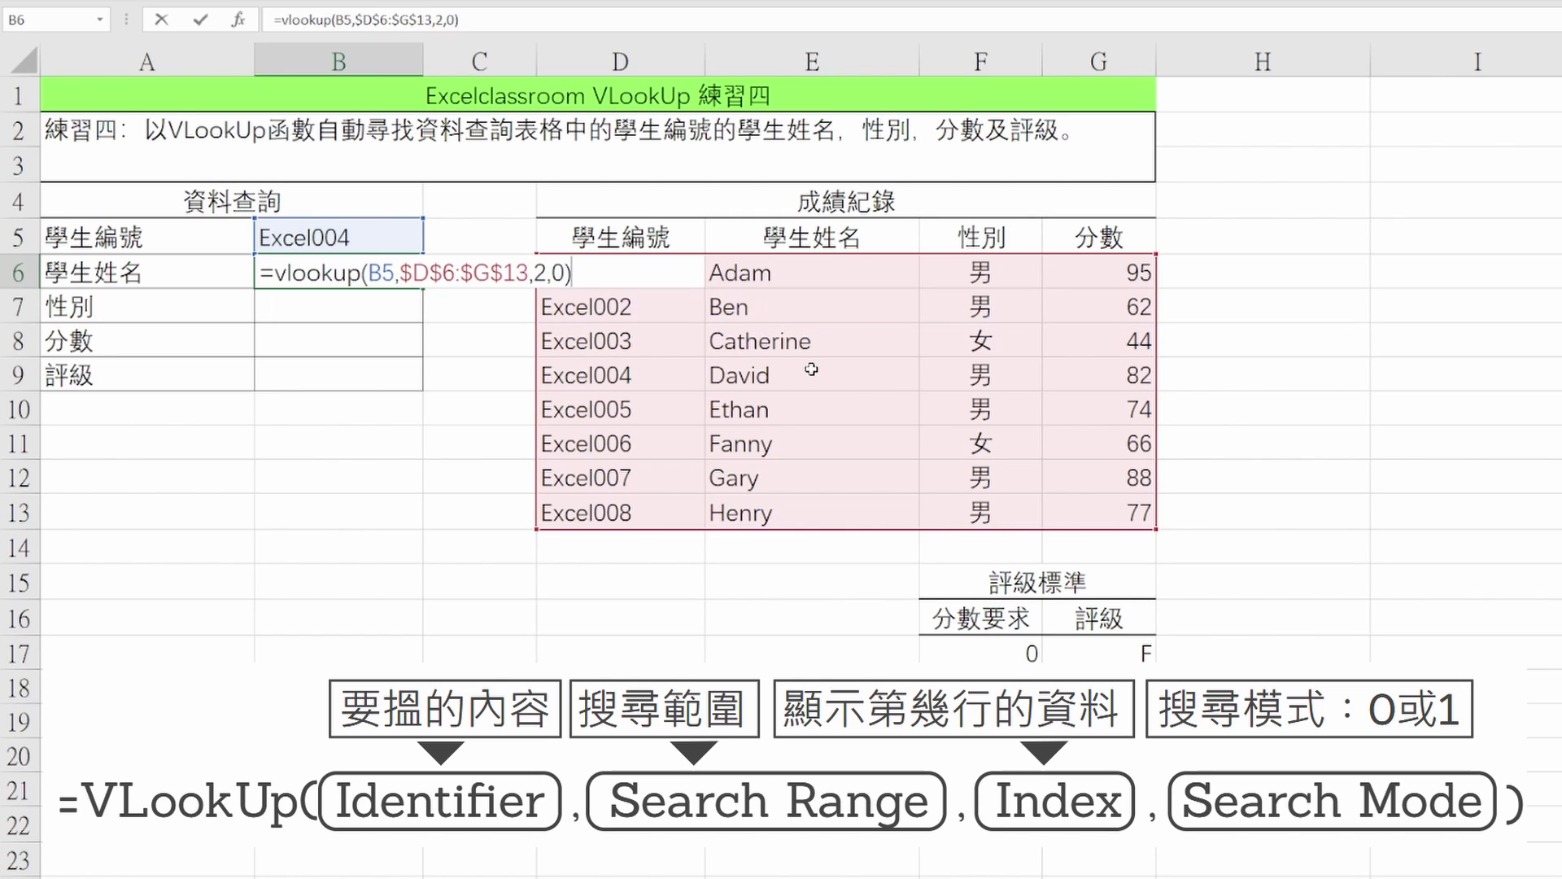
pyautogui.press('Return')
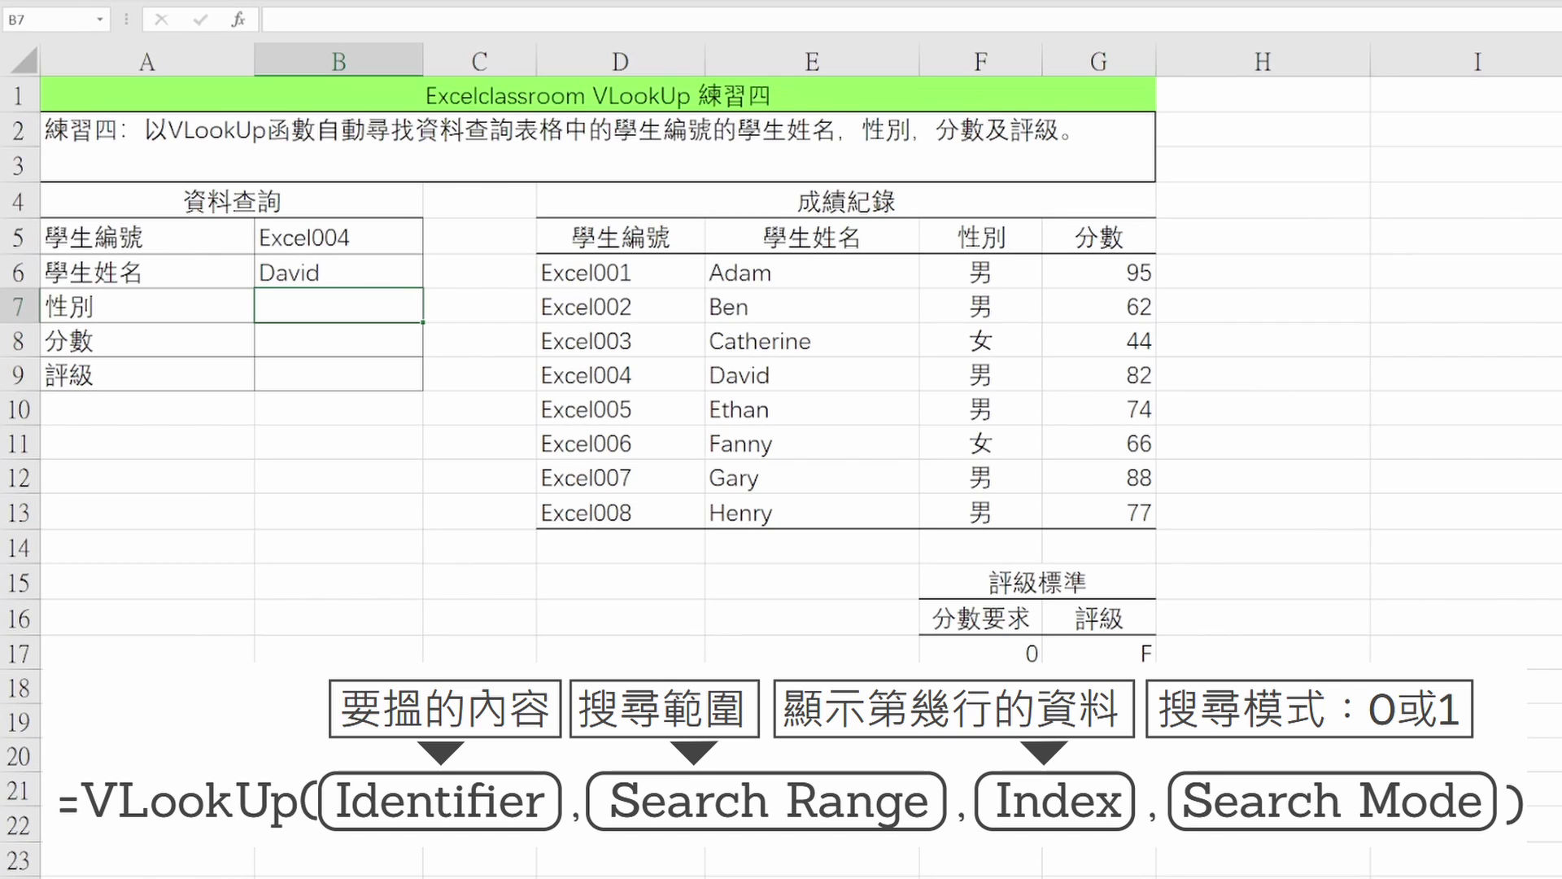
# - Start a VLOOKUP formula in gender (性別) cell B7 with student number cell B5 as the lookup value
pyautogui.write('=vloo')
pyautogui.write('(')
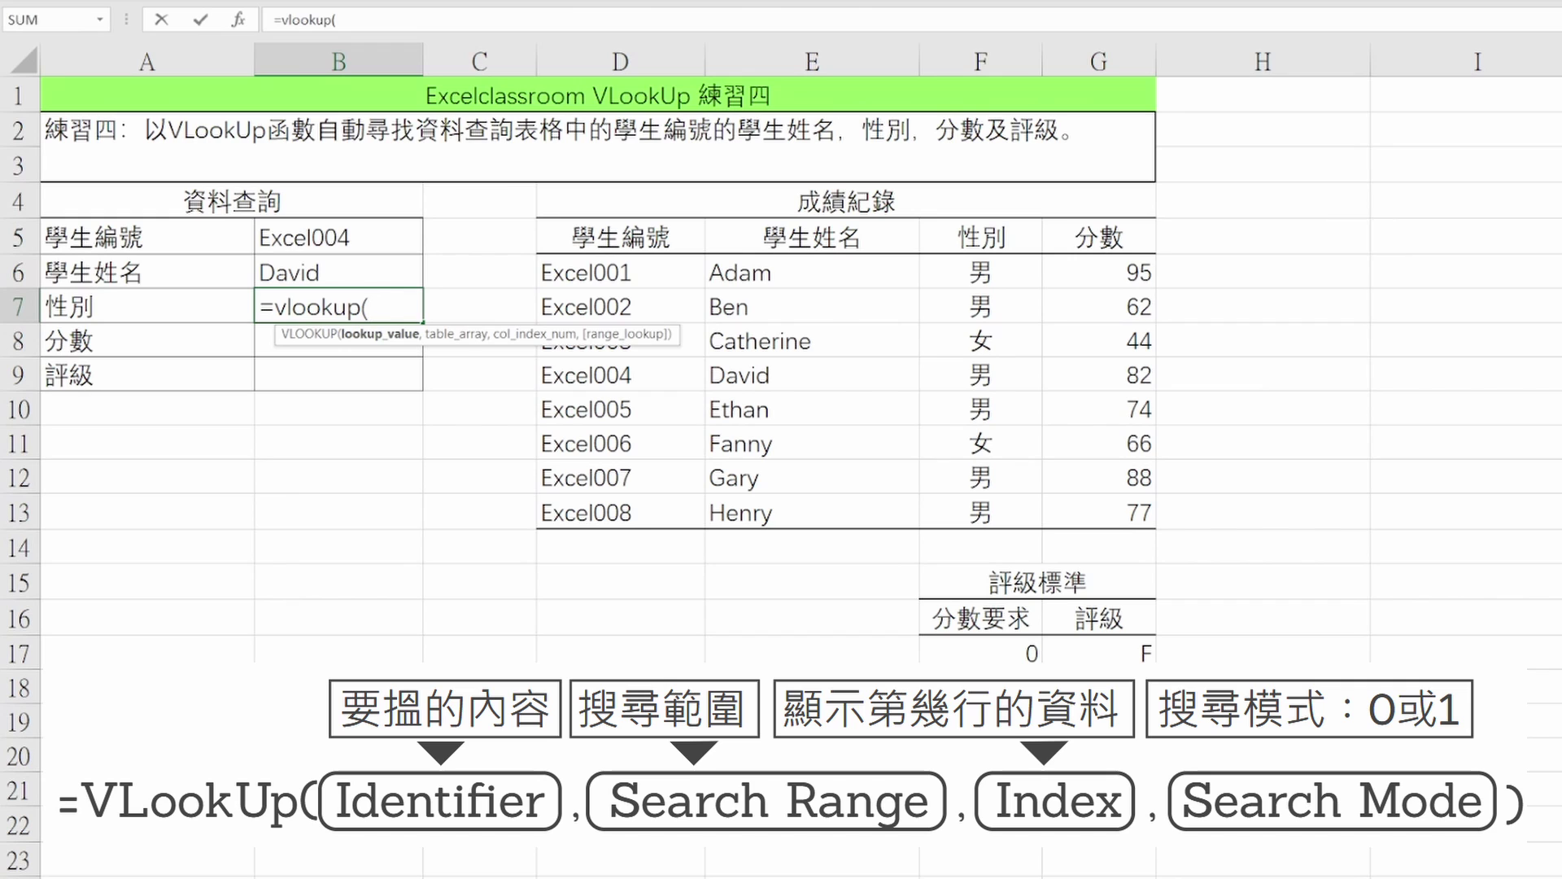
pyautogui.press('Up')
pyautogui.press('Up')
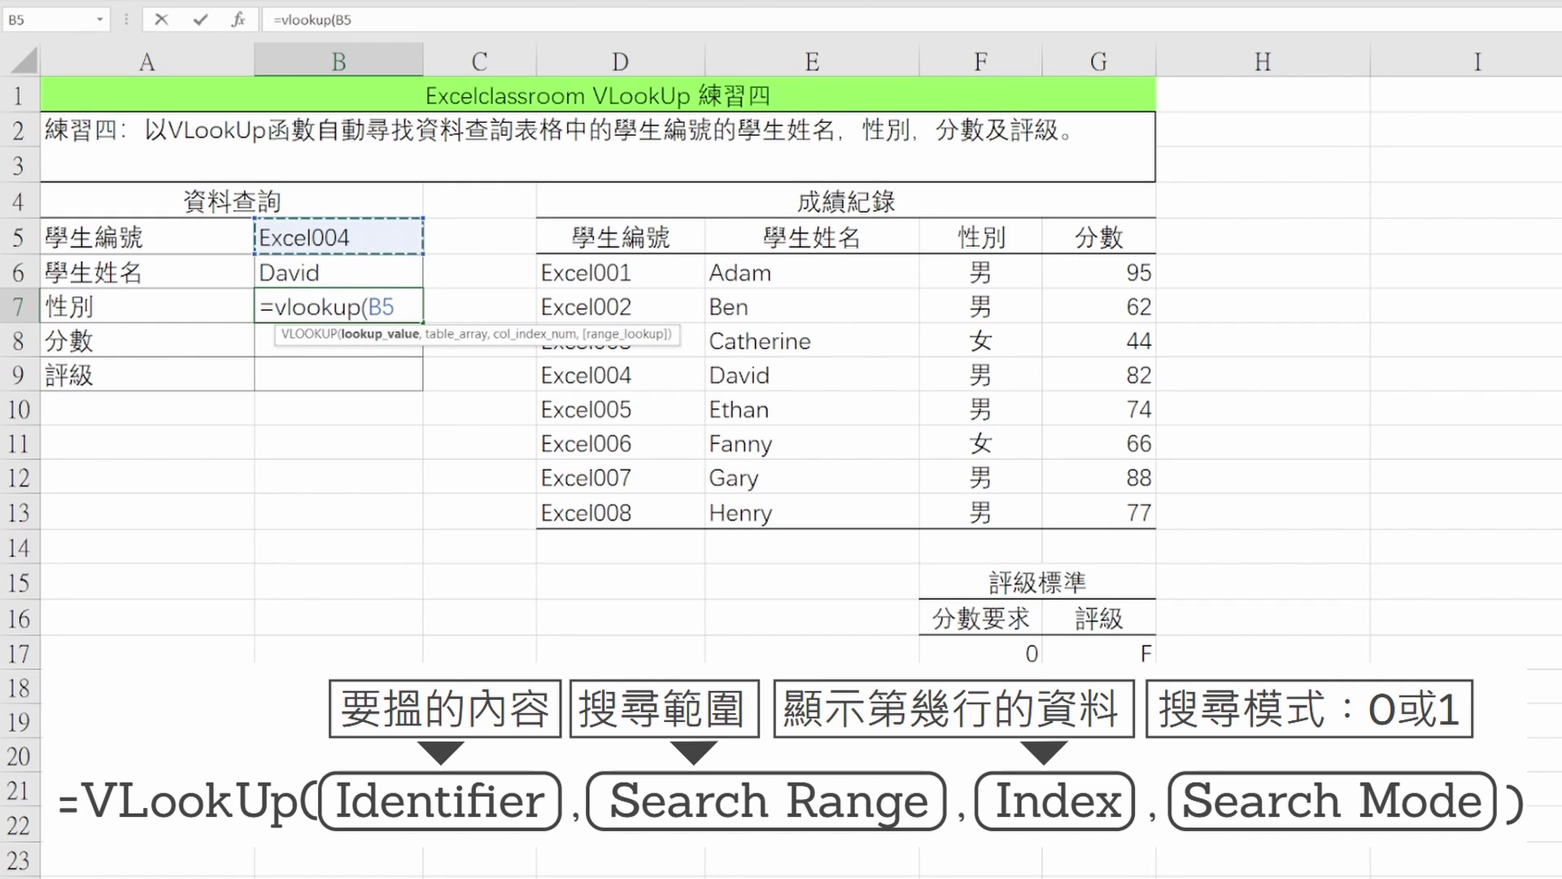
# - Set the B7 formula's table array to the grade records D6:G13, locked as the absolute range $D$6:$G$13
pyautogui.write(',')
pyautogui.press('Right')
pyautogui.press('Right')
pyautogui.press('Up')
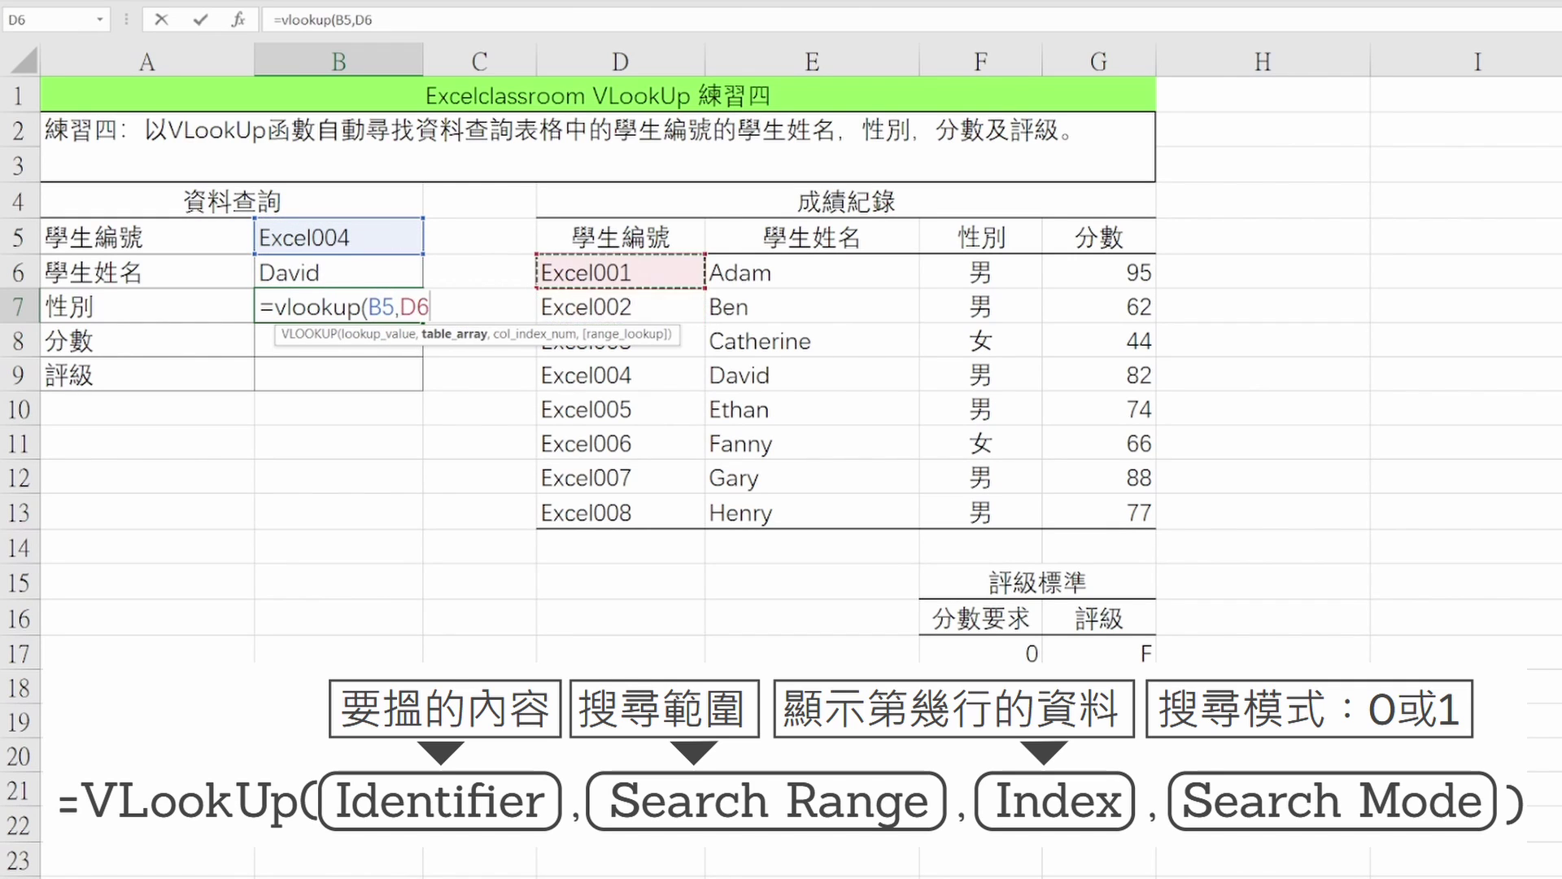
pyautogui.hotkey('ctrl', 'shift', 'Down')
pyautogui.hotkey('ctrl', 'shift', 'Right')
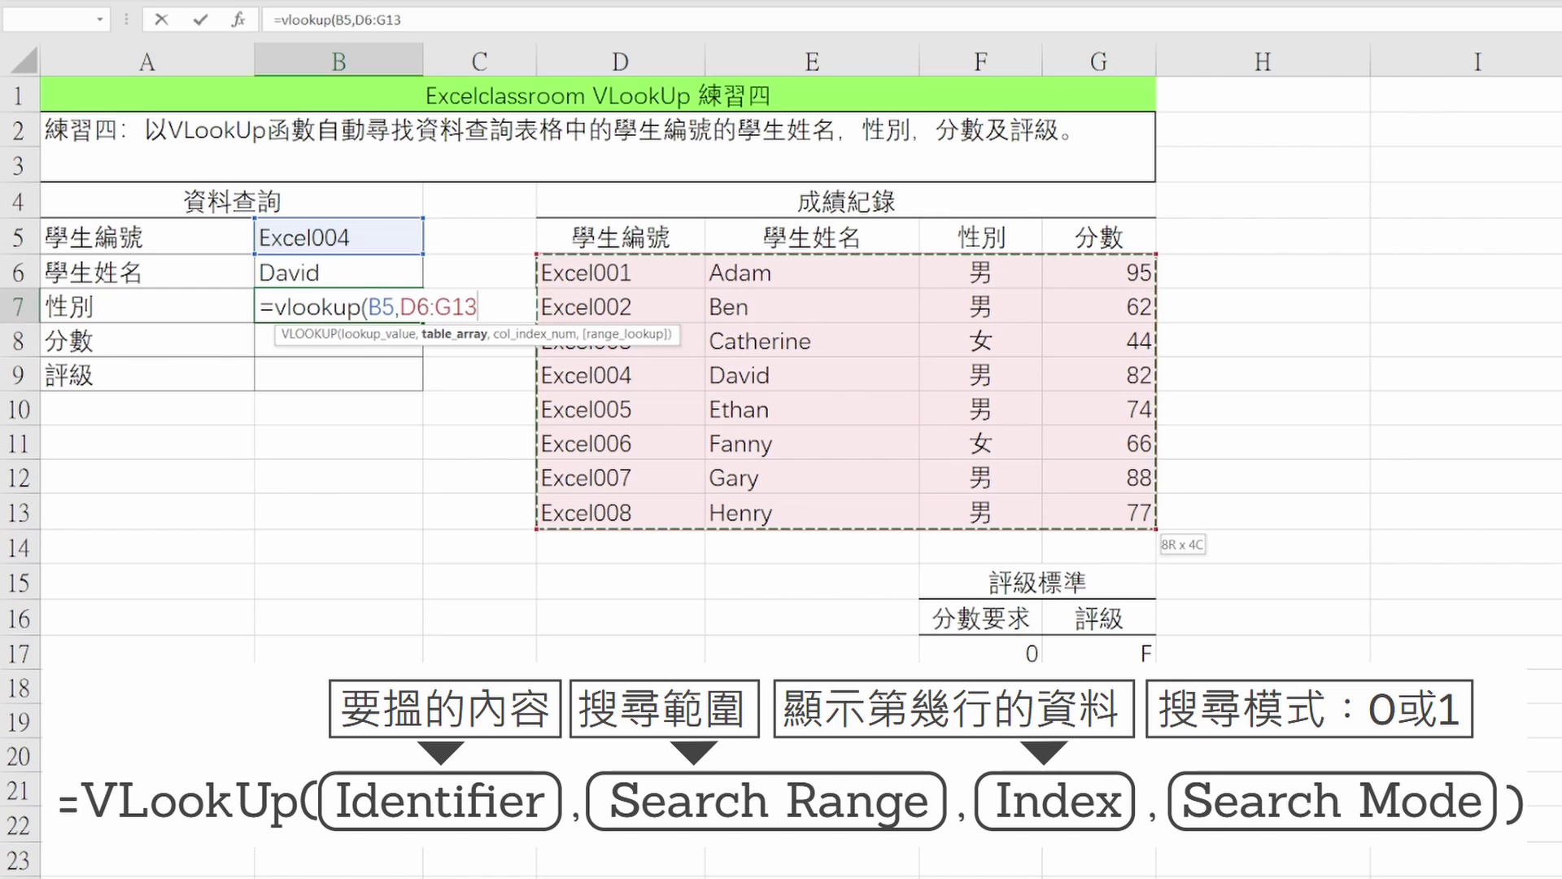
pyautogui.press('F4')
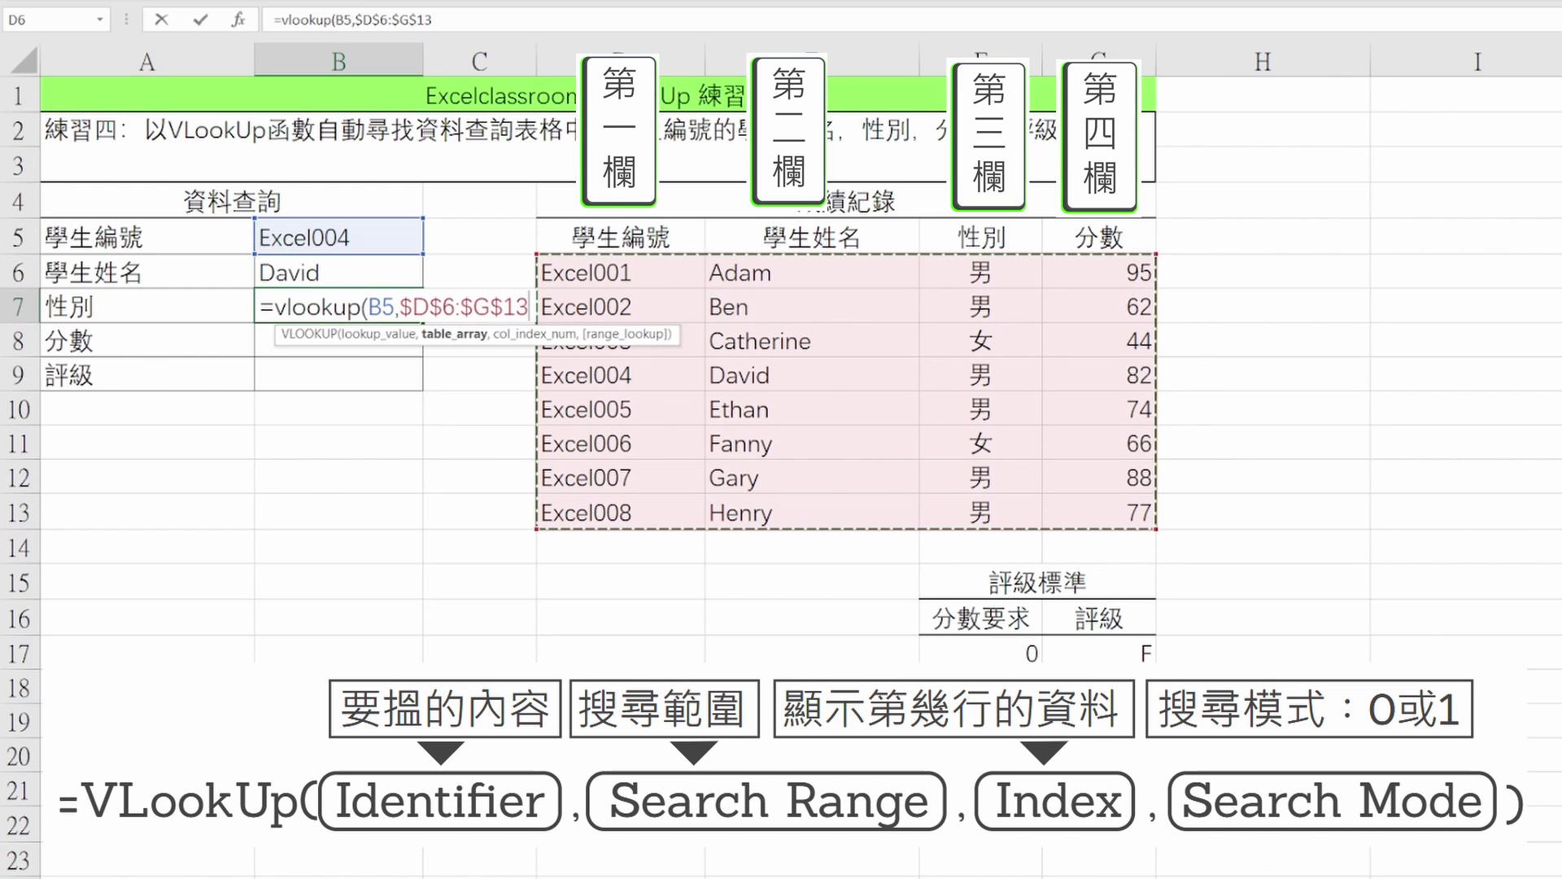
# - Complete the gender formula in B7 with column index 3 and search mode 0 for an exact match
pyautogui.write(',')
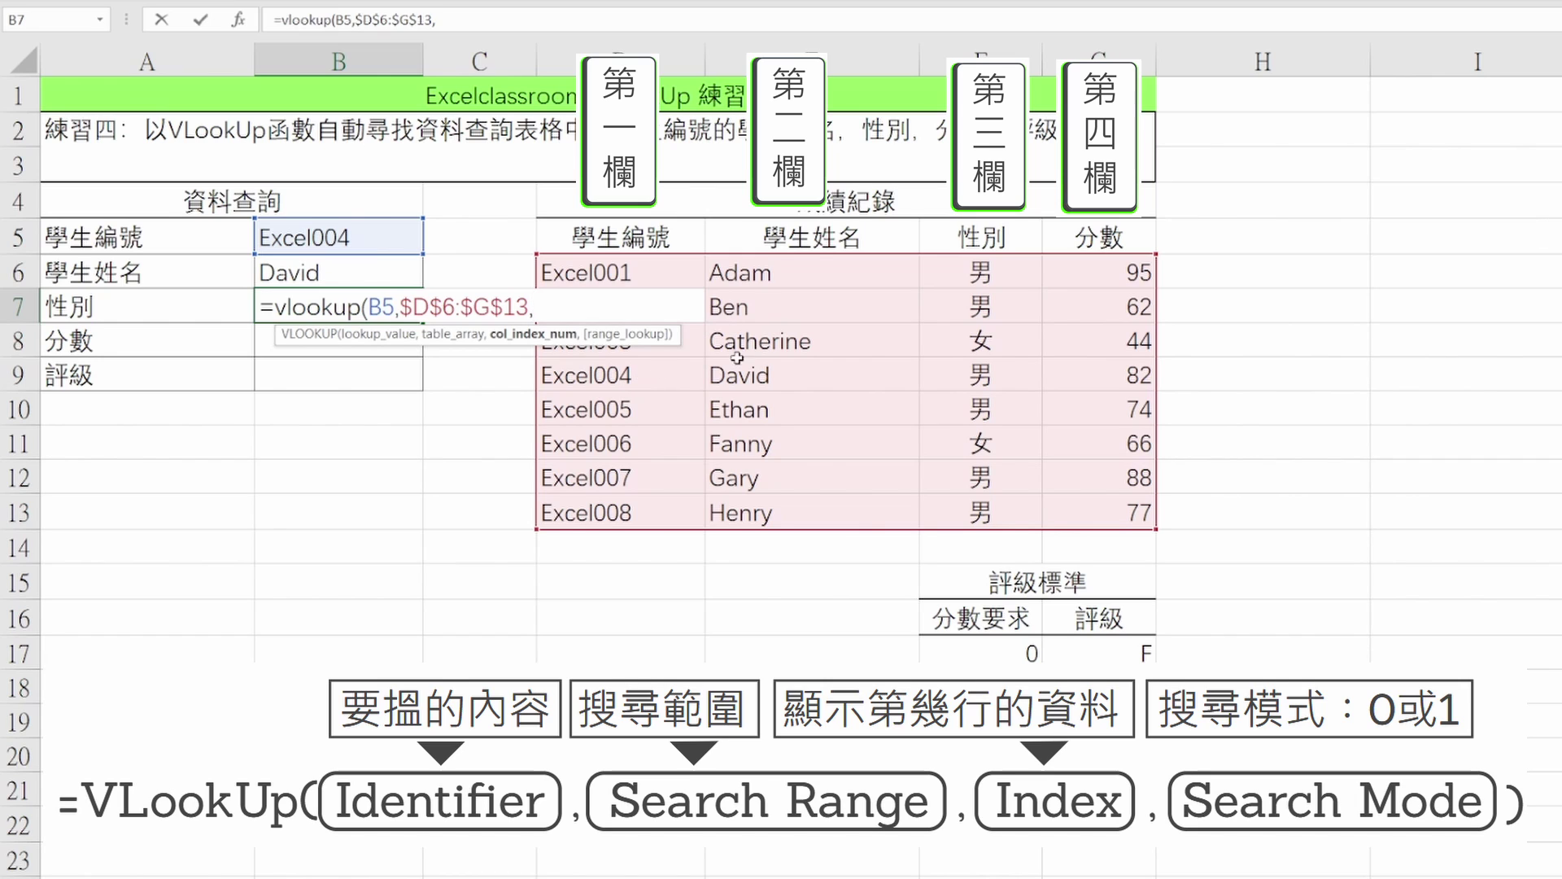
pyautogui.write('3,')
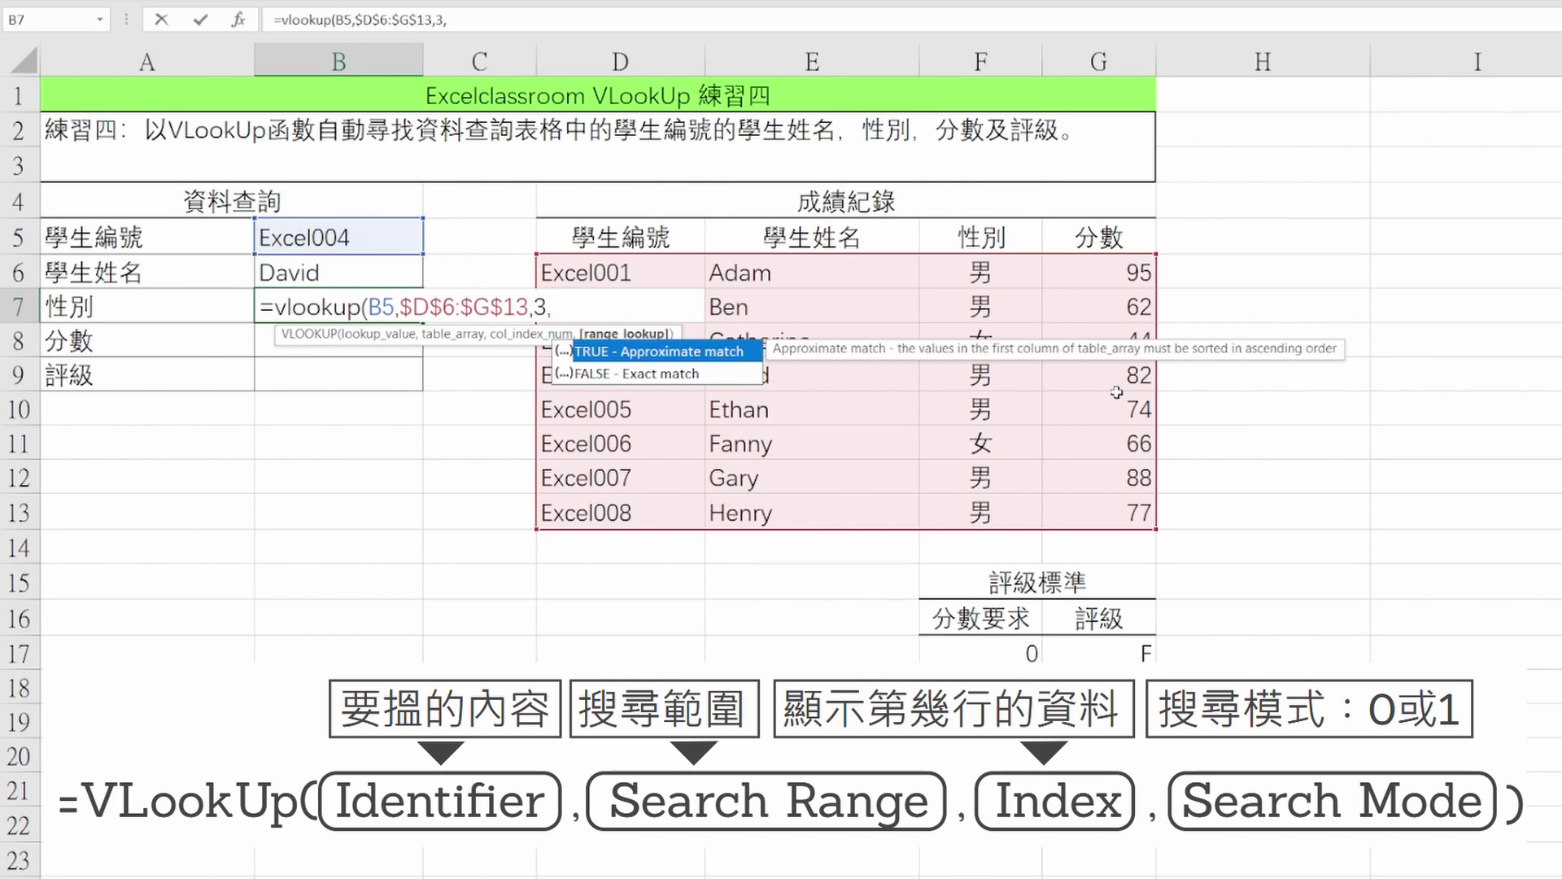
pyautogui.write('0)')
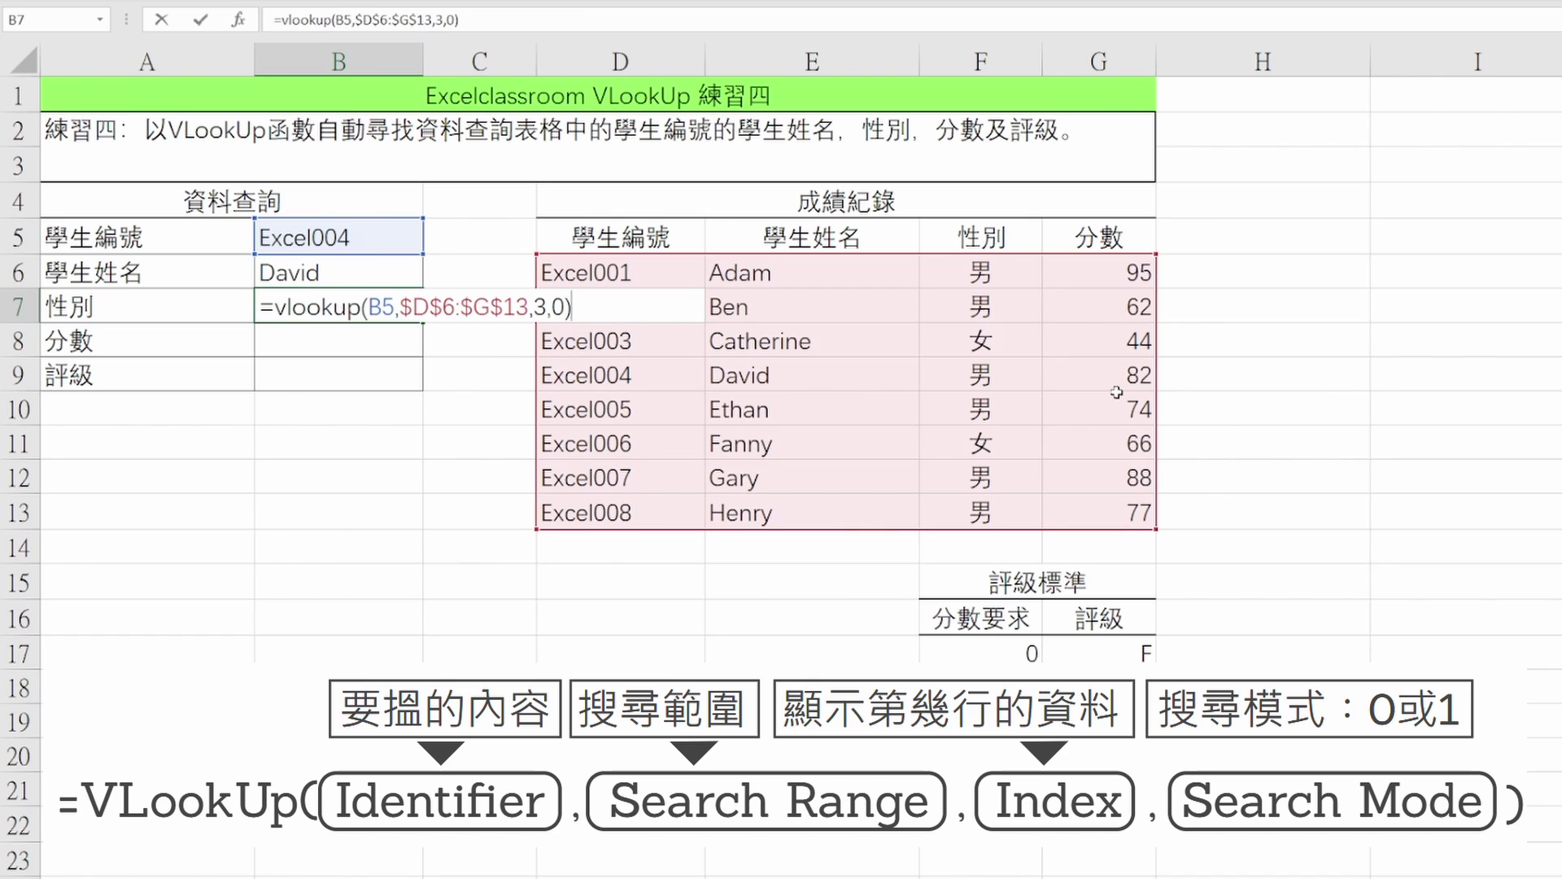
pyautogui.press('Return')
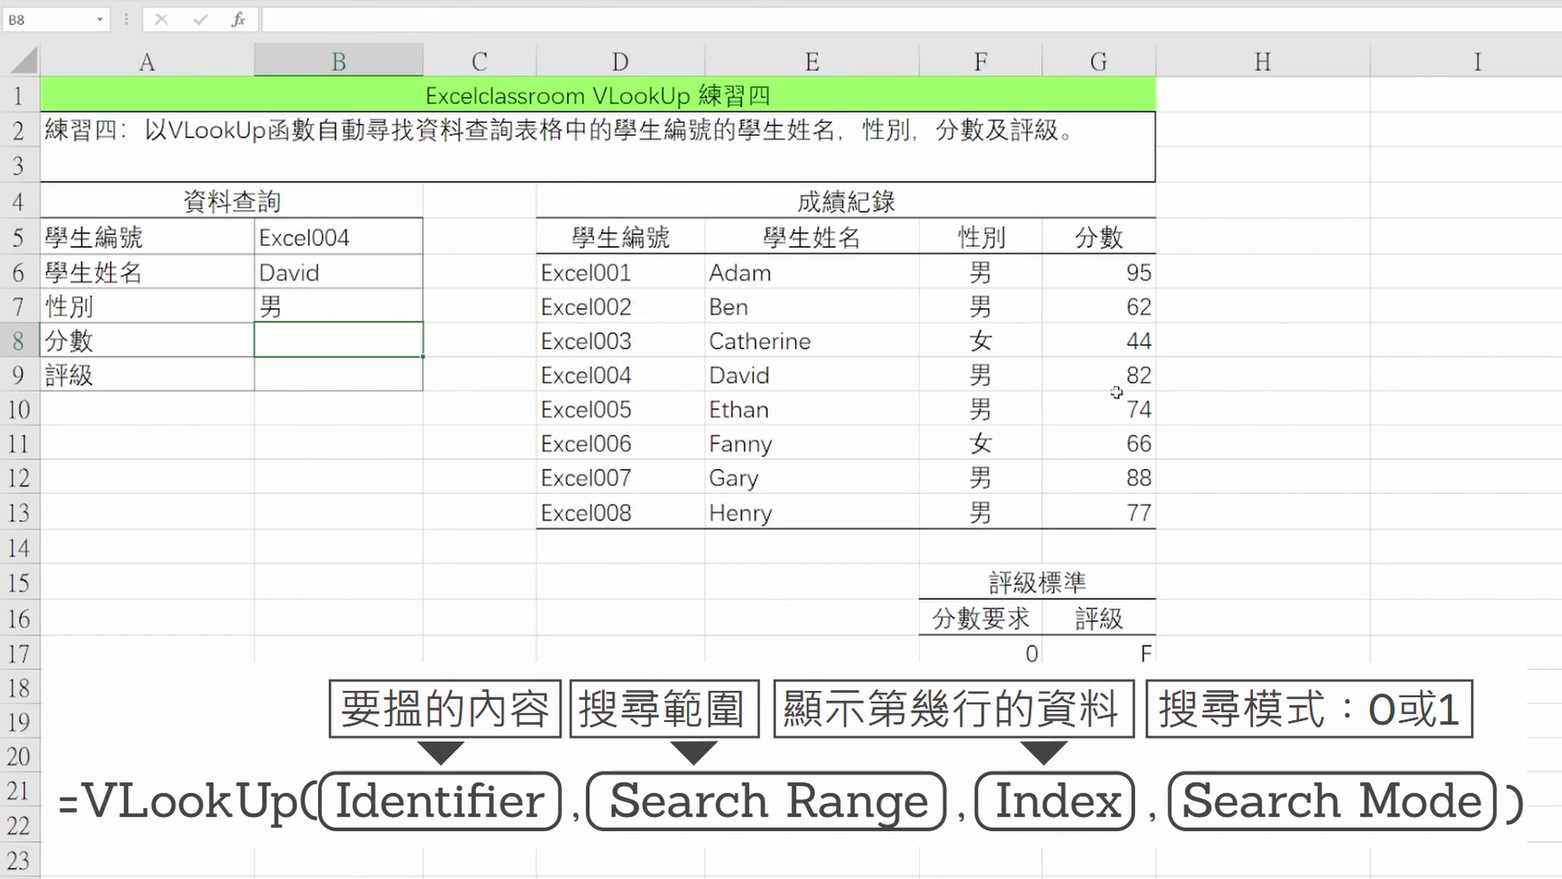
# - Start a VLOOKUP formula in score (分數) cell B8 with student number cell B5 as the lookup value
pyautogui.write('=v')
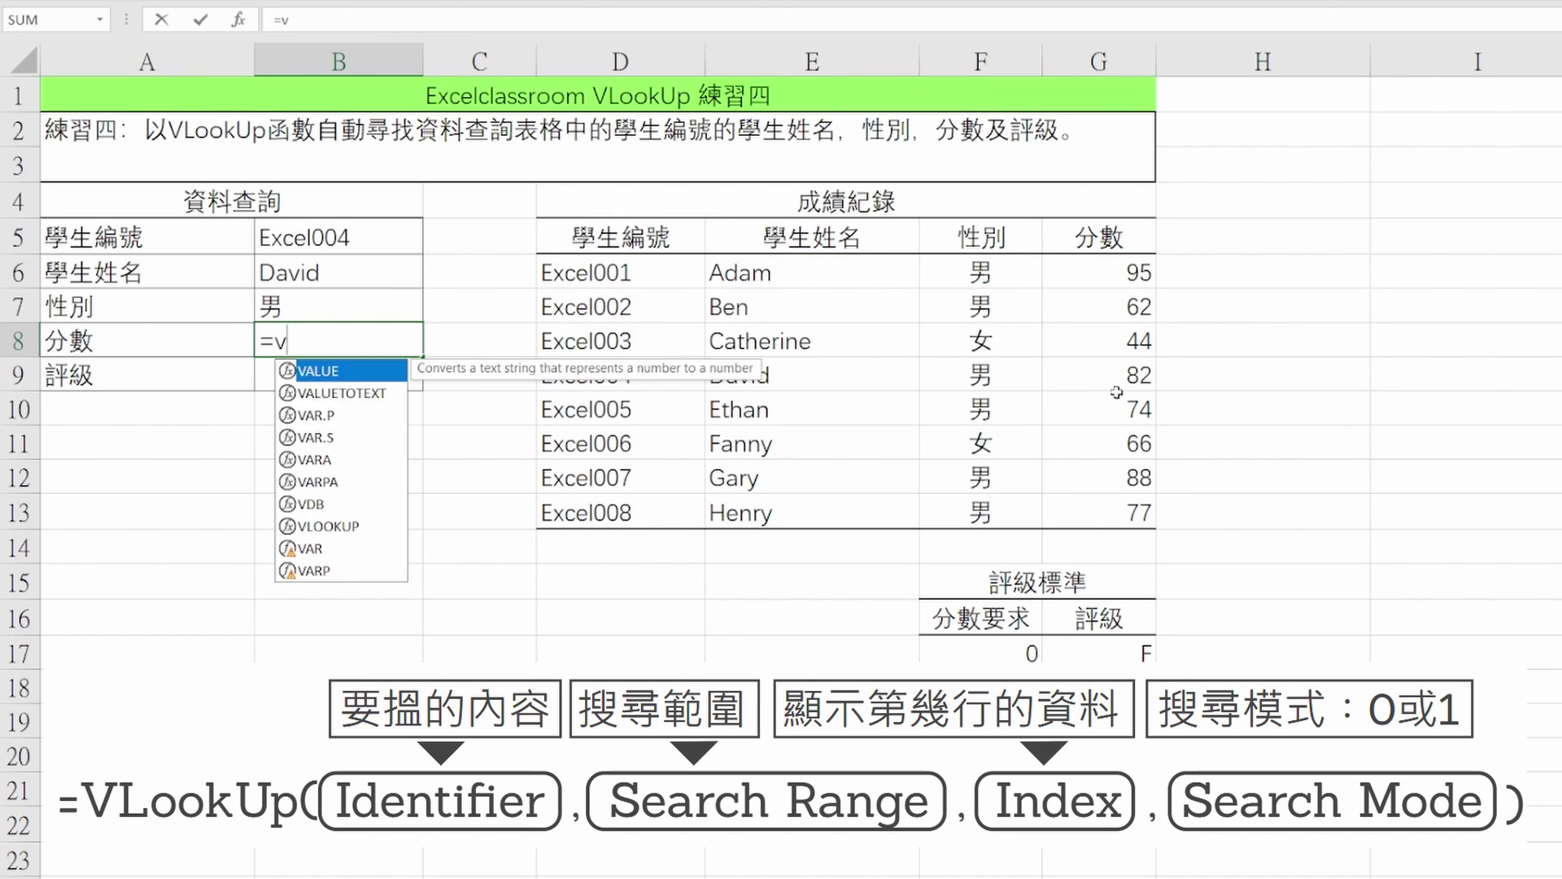
pyautogui.write('lookup(')
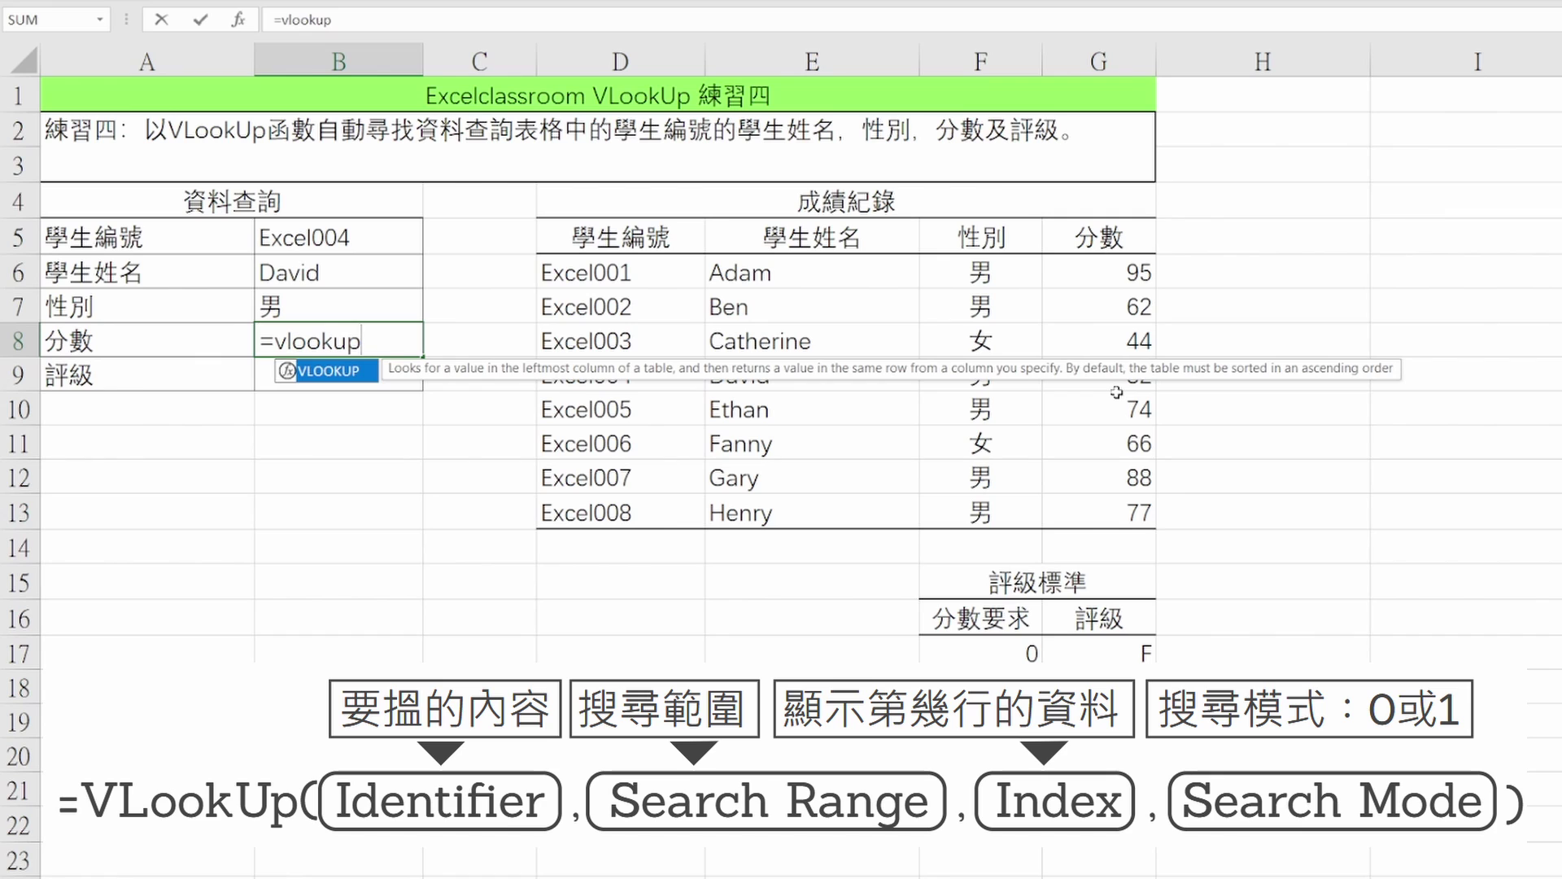
pyautogui.press('Up')
pyautogui.press('Up')
pyautogui.press('Up')
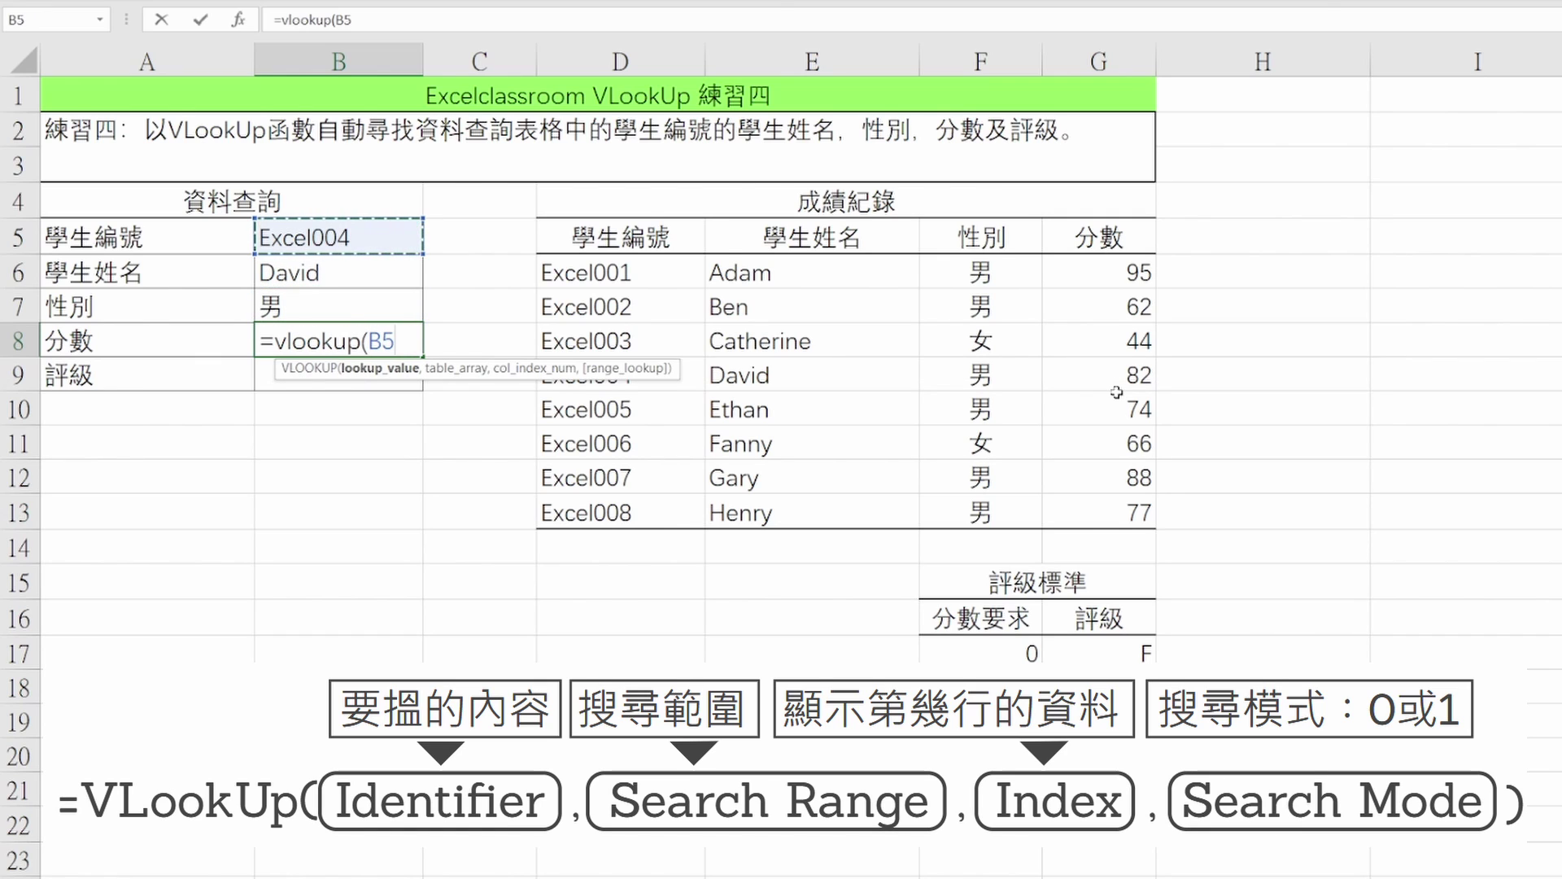
# - Set the B8 formula's table array to the grade records D6:G13, locked as the absolute range $D$6:$G$13
pyautogui.write(',')
pyautogui.press('Right')
pyautogui.press('Right')
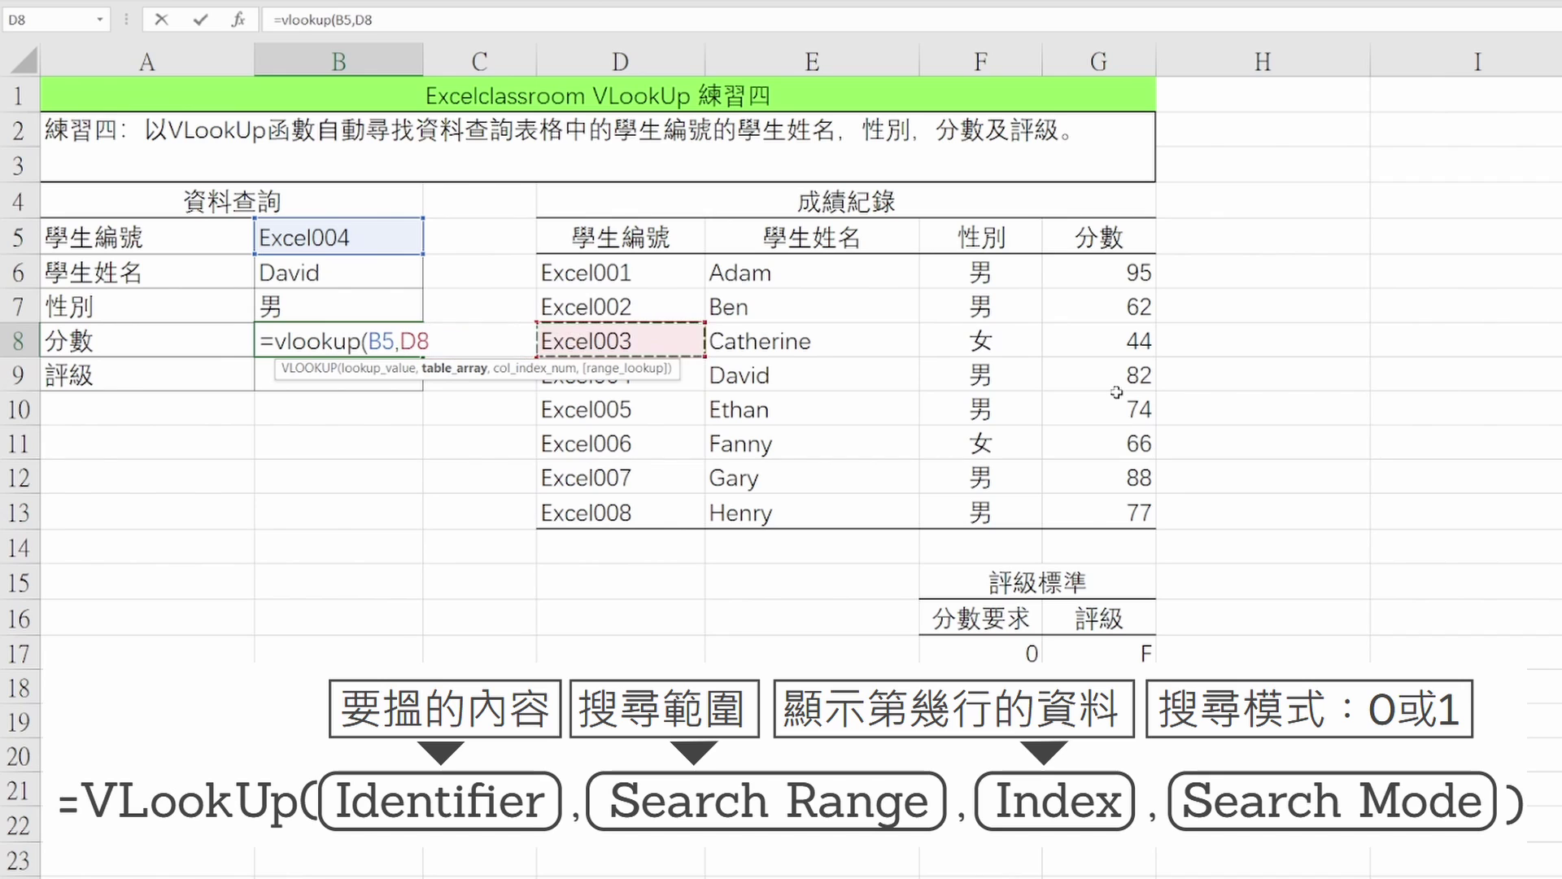
pyautogui.press('Up')
pyautogui.press('Up')
pyautogui.hotkey('ctrl', 'shift', 'Down')
pyautogui.hotkey('ctrl', 'shift', 'Right')
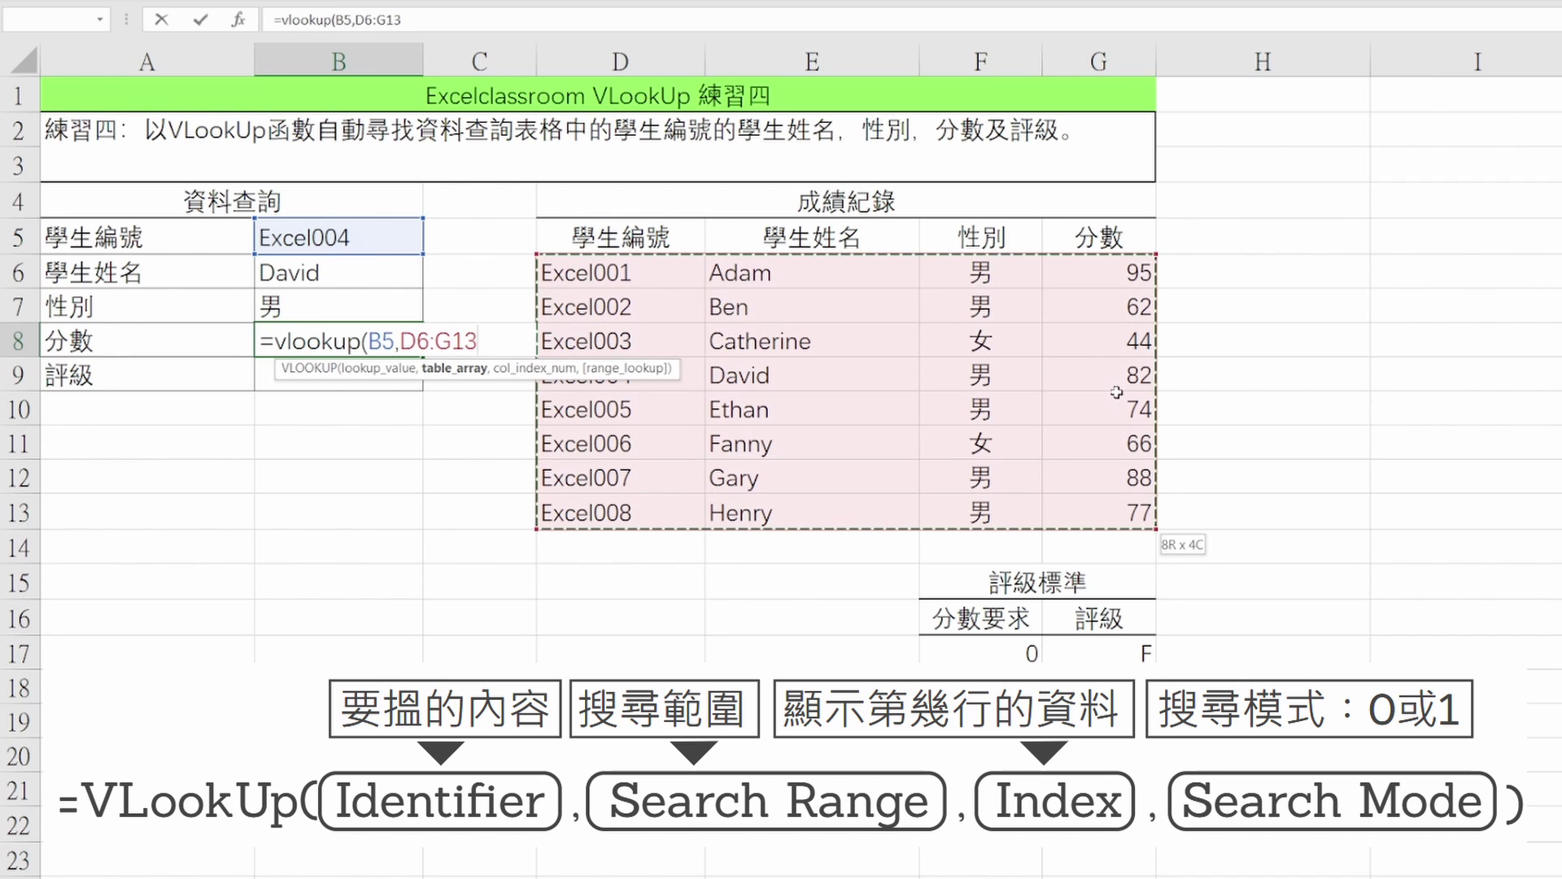
pyautogui.press('F4')
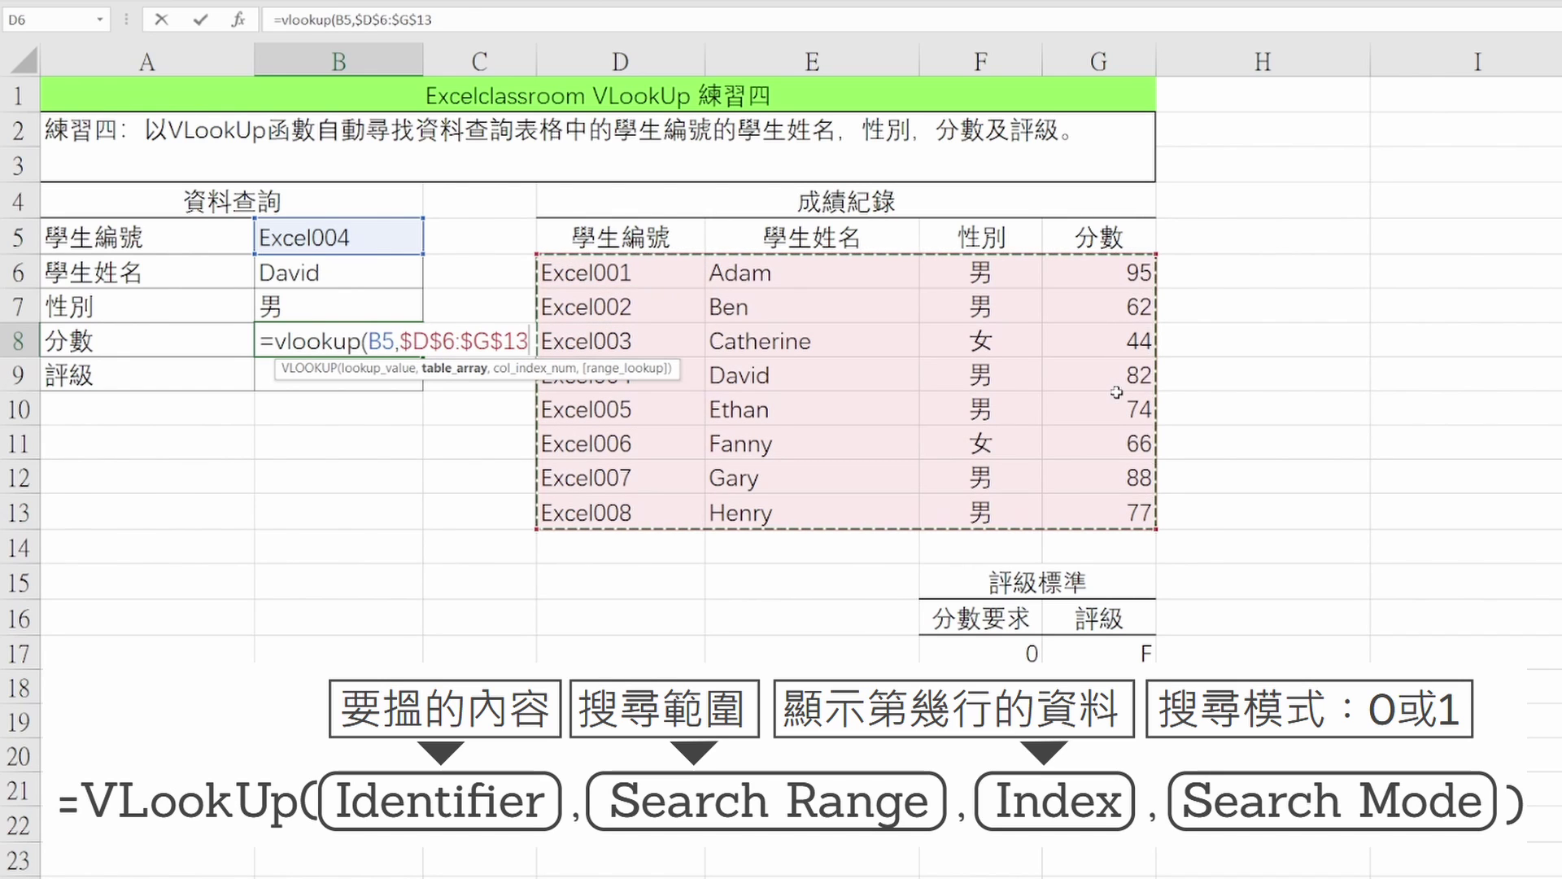
# - Complete the score formula in B8 with column index 4 and search mode 0 for an exact match
pyautogui.write(',')
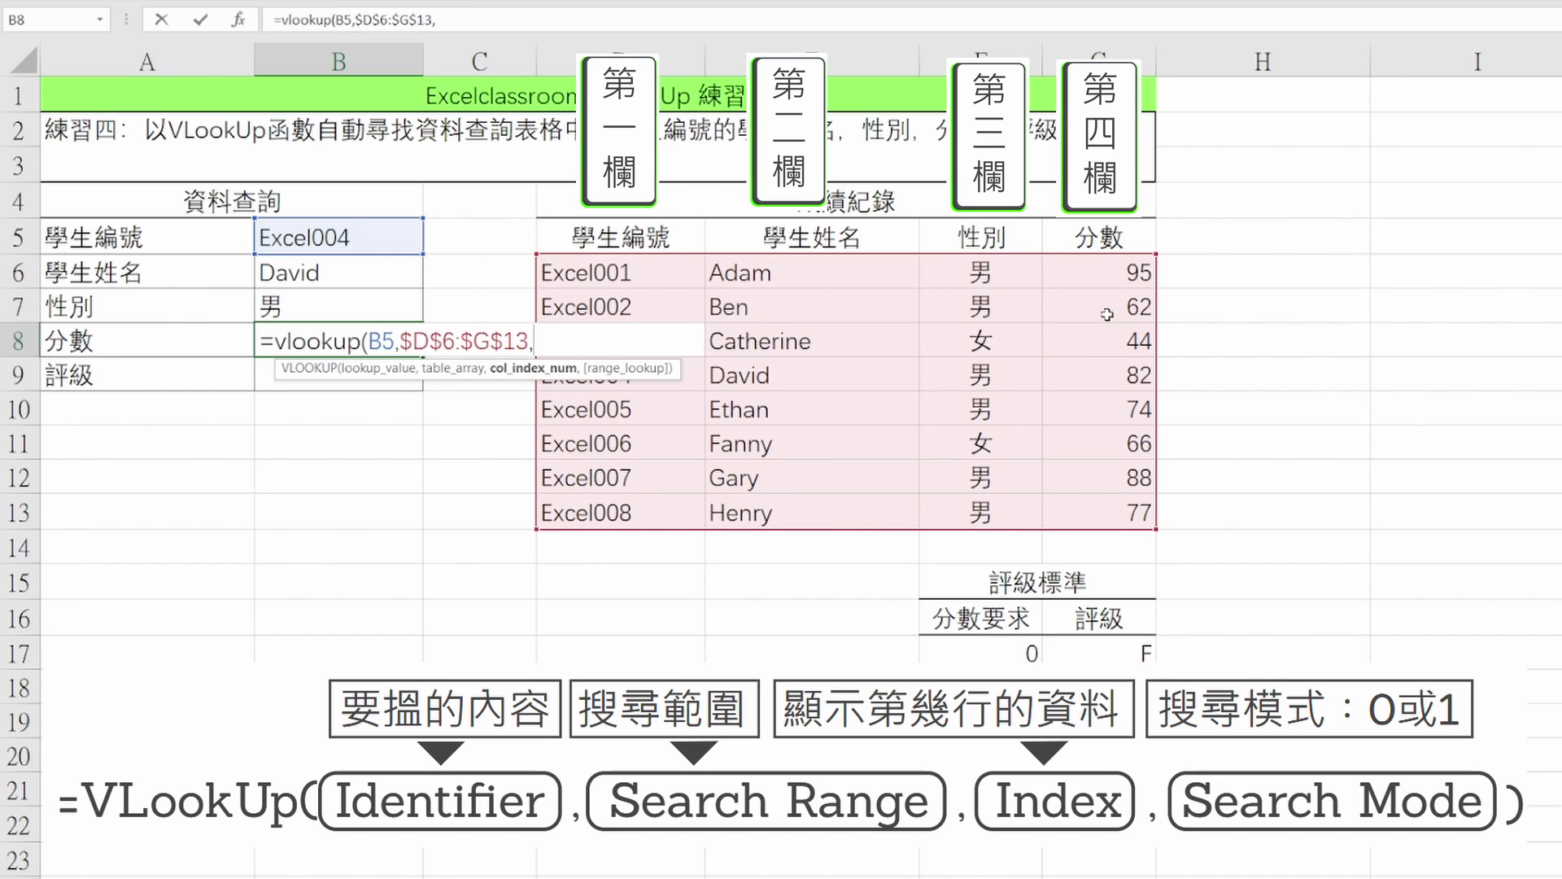
pyautogui.write('4')
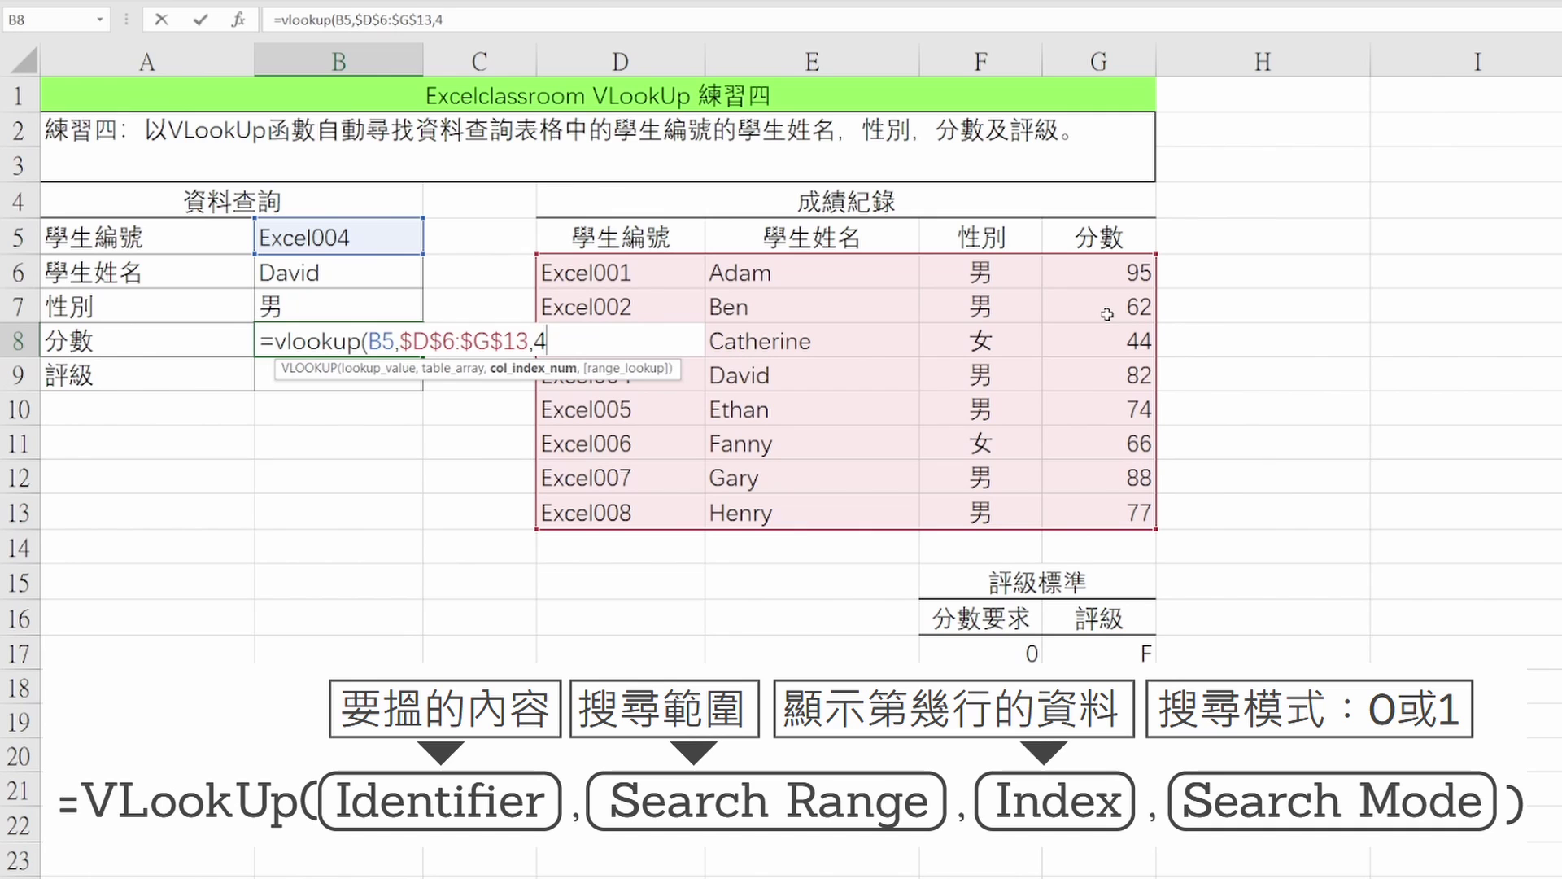
pyautogui.write(',0')
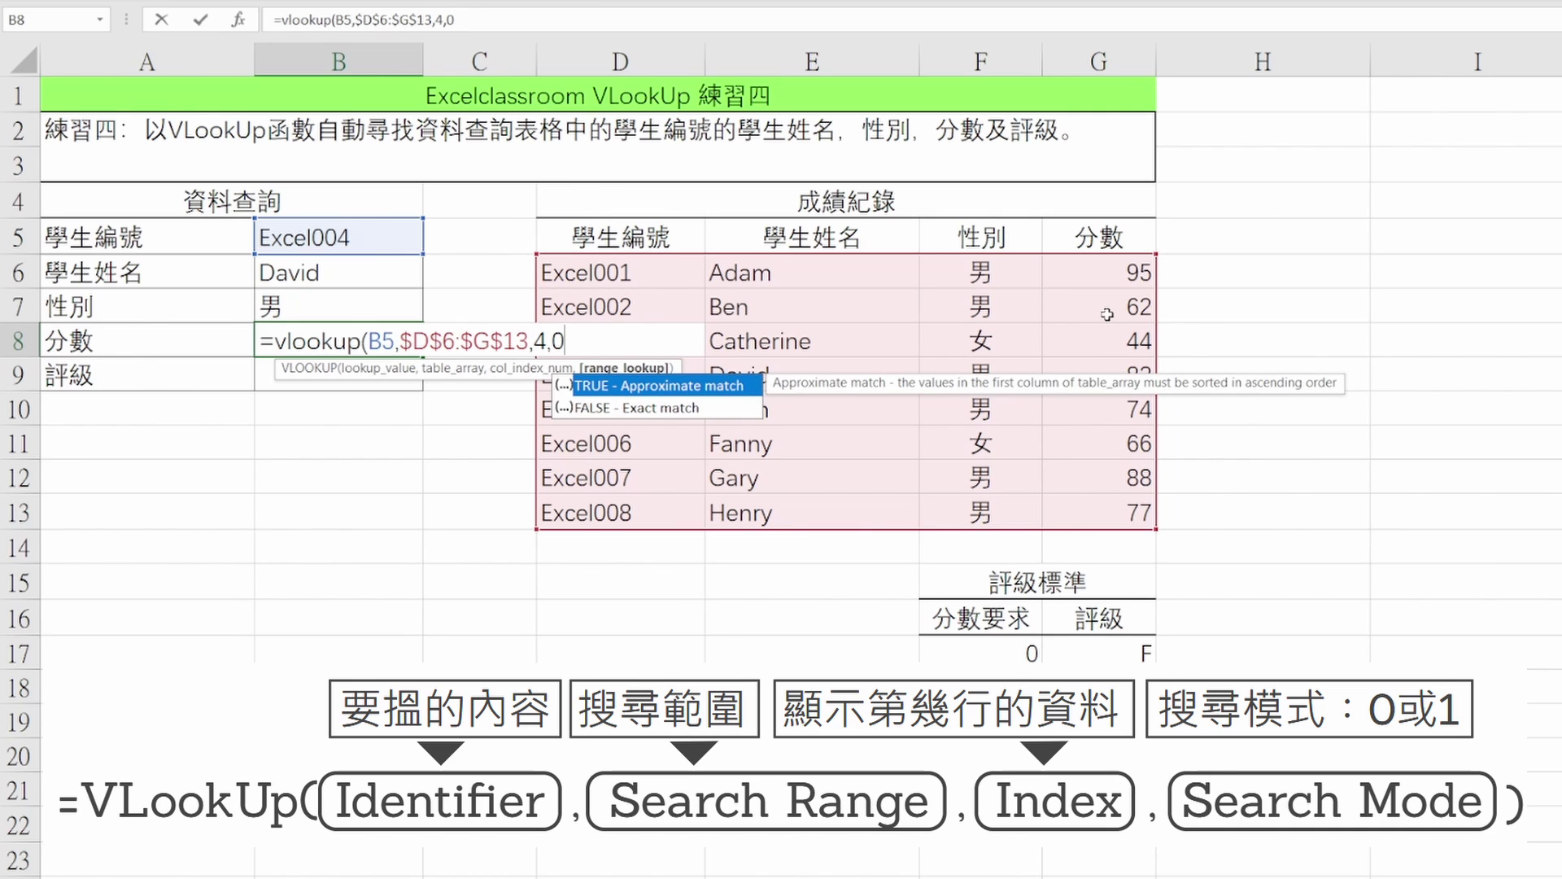
pyautogui.write(')')
pyautogui.press('Return')
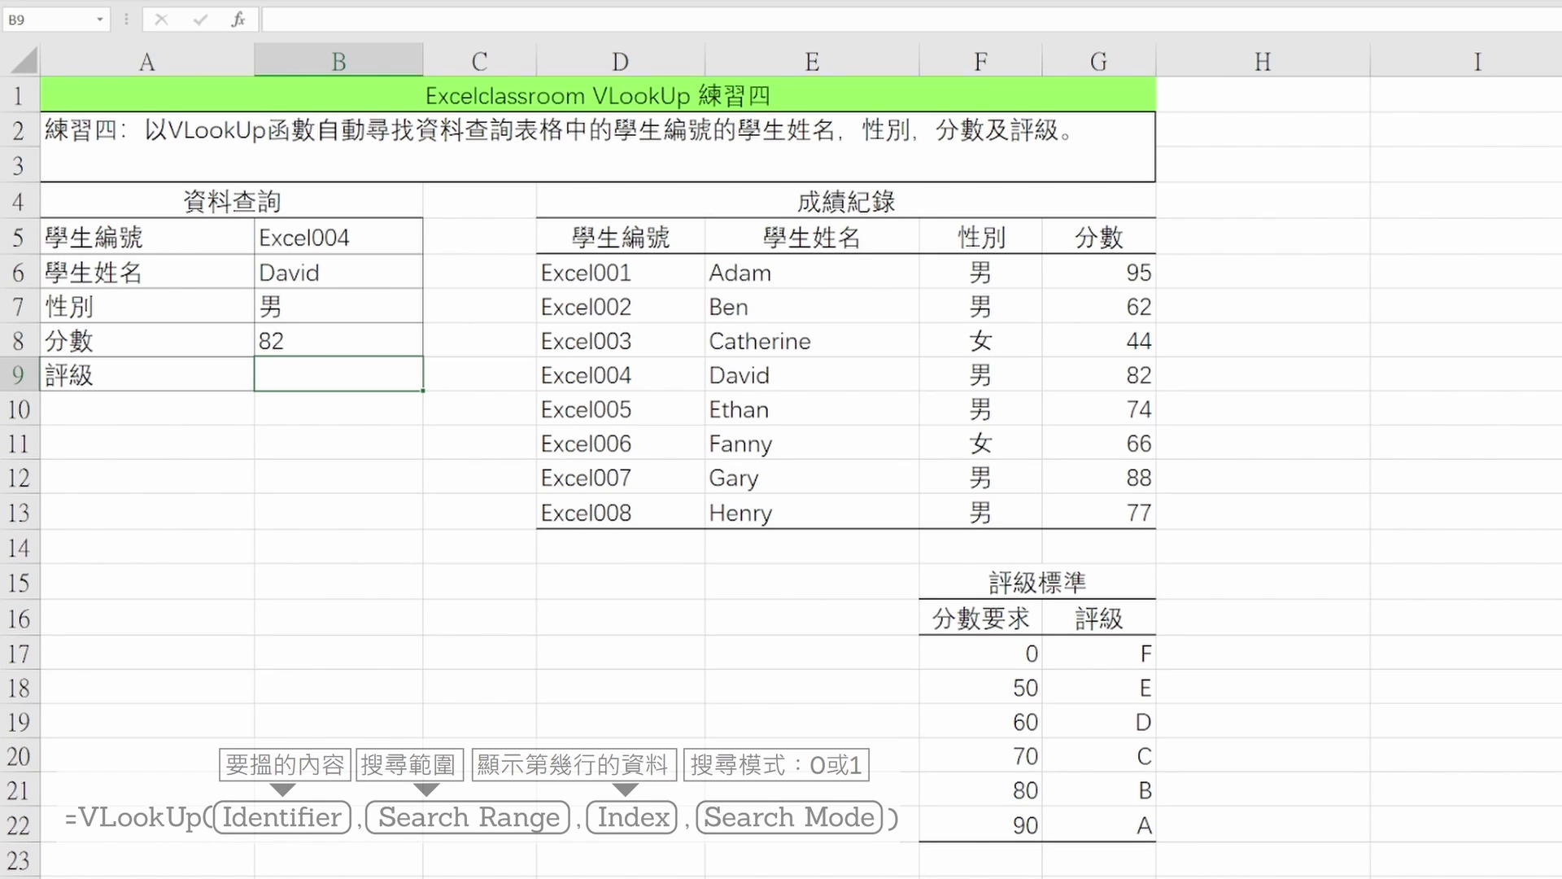
# - Start a VLOOKUP formula in grade (評級) cell B9 with score cell B8 as the lookup value
pyautogui.write('=vl')
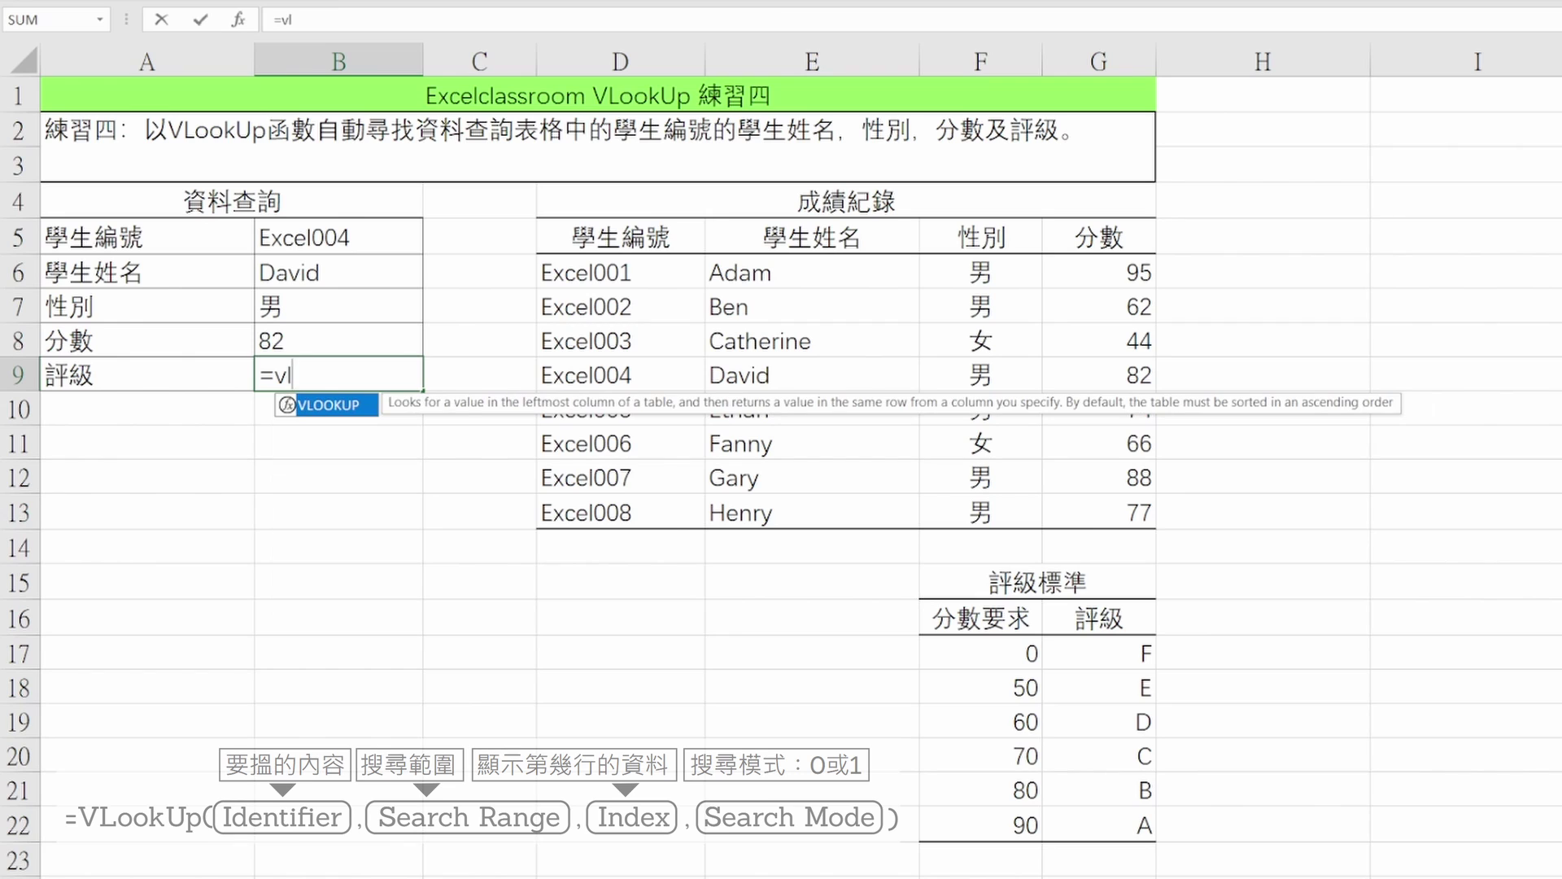
pyautogui.write('ookup(')
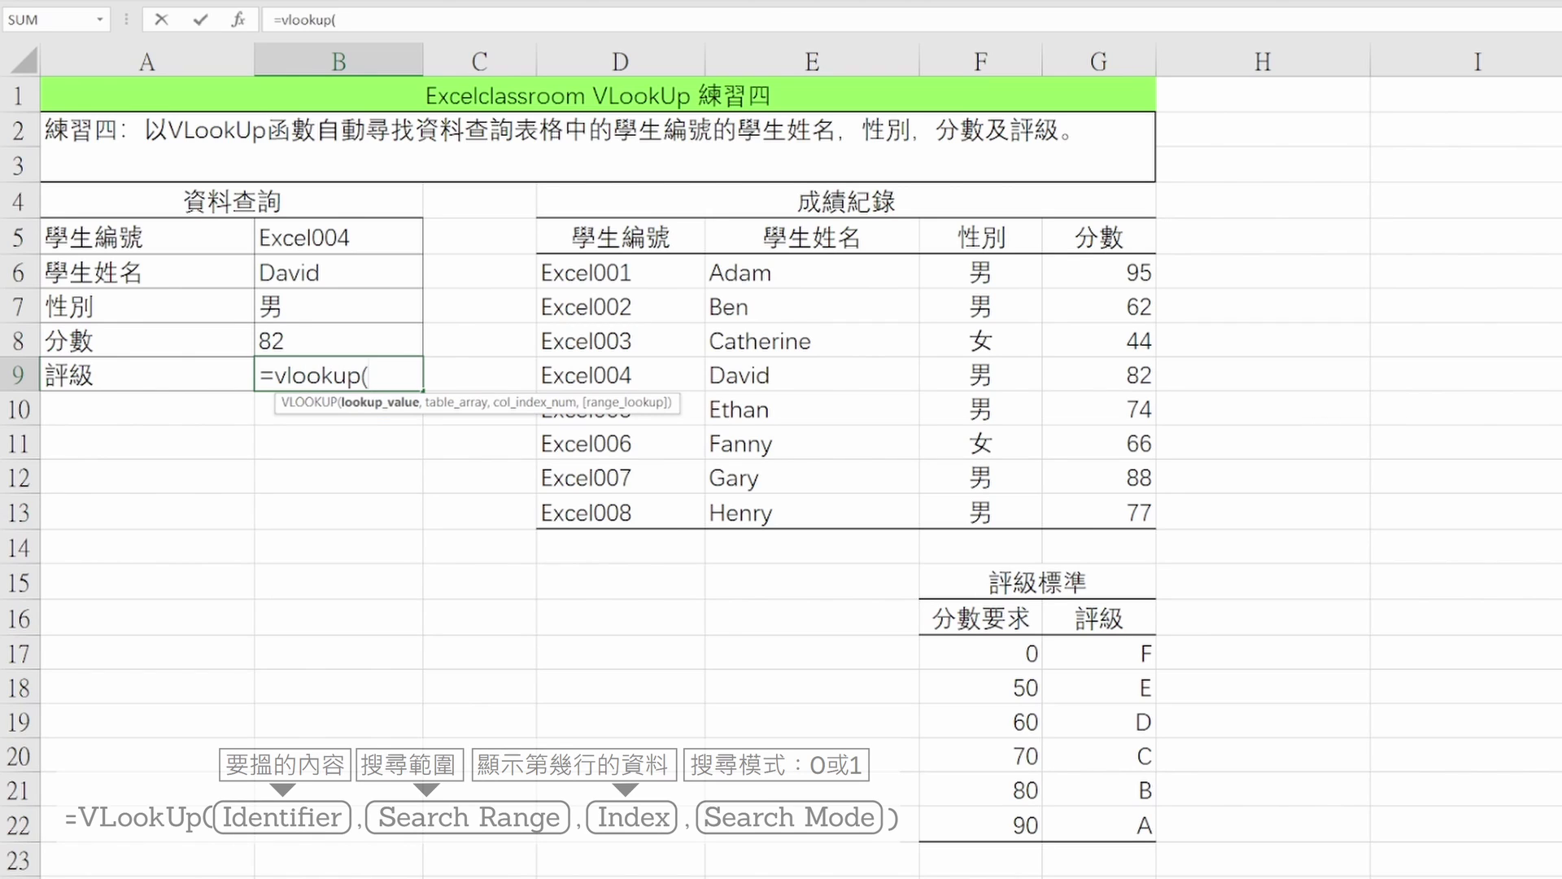
pyautogui.click(339, 340)
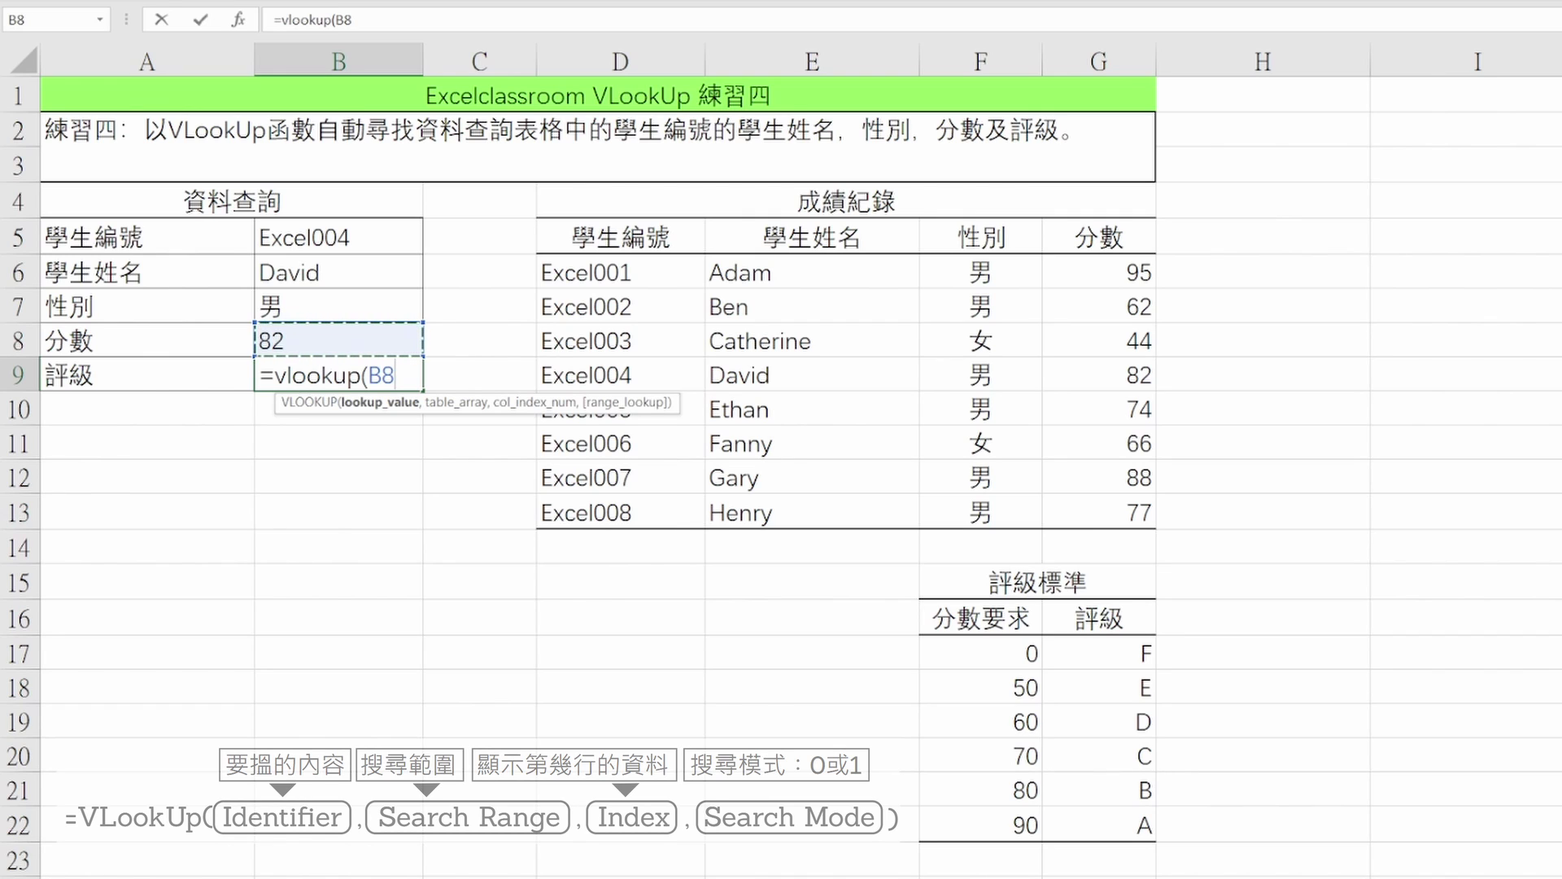
# - Set the B9 formula's table array to the grading criteria (評級標準) F17:G22, locked as the absolute range $F$17:$G$22
pyautogui.write(',')
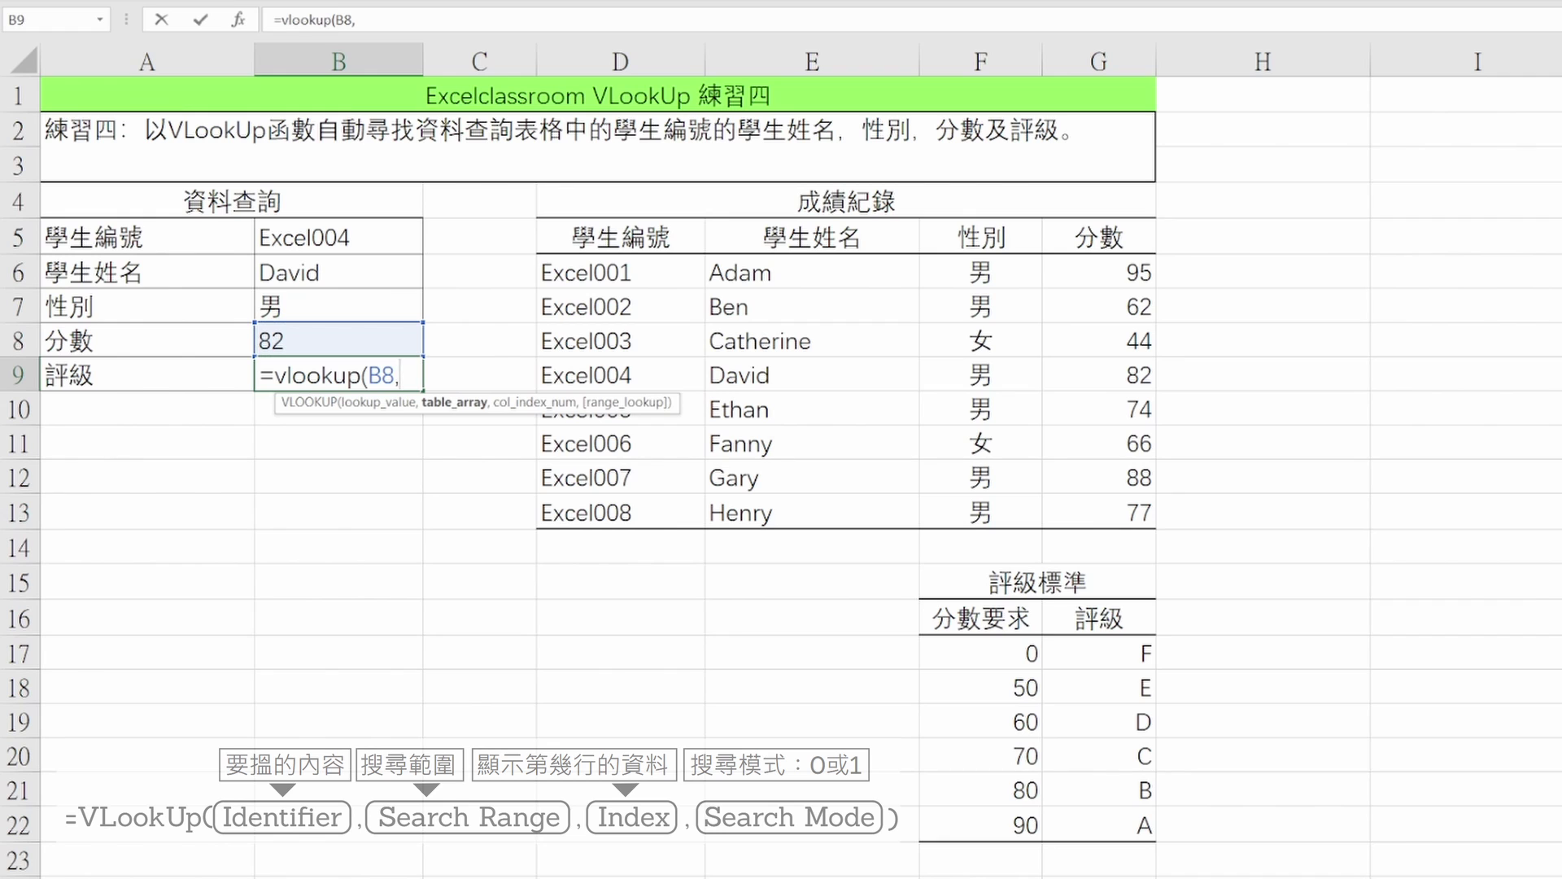
pyautogui.press('Right')
pyautogui.press('Right')
pyautogui.press('Right')
pyautogui.press('Down')
pyautogui.press('Down')
pyautogui.press('Down')
pyautogui.press('Down')
pyautogui.press('Down')
pyautogui.press('Down')
pyautogui.press('Down')
pyautogui.press('Down')
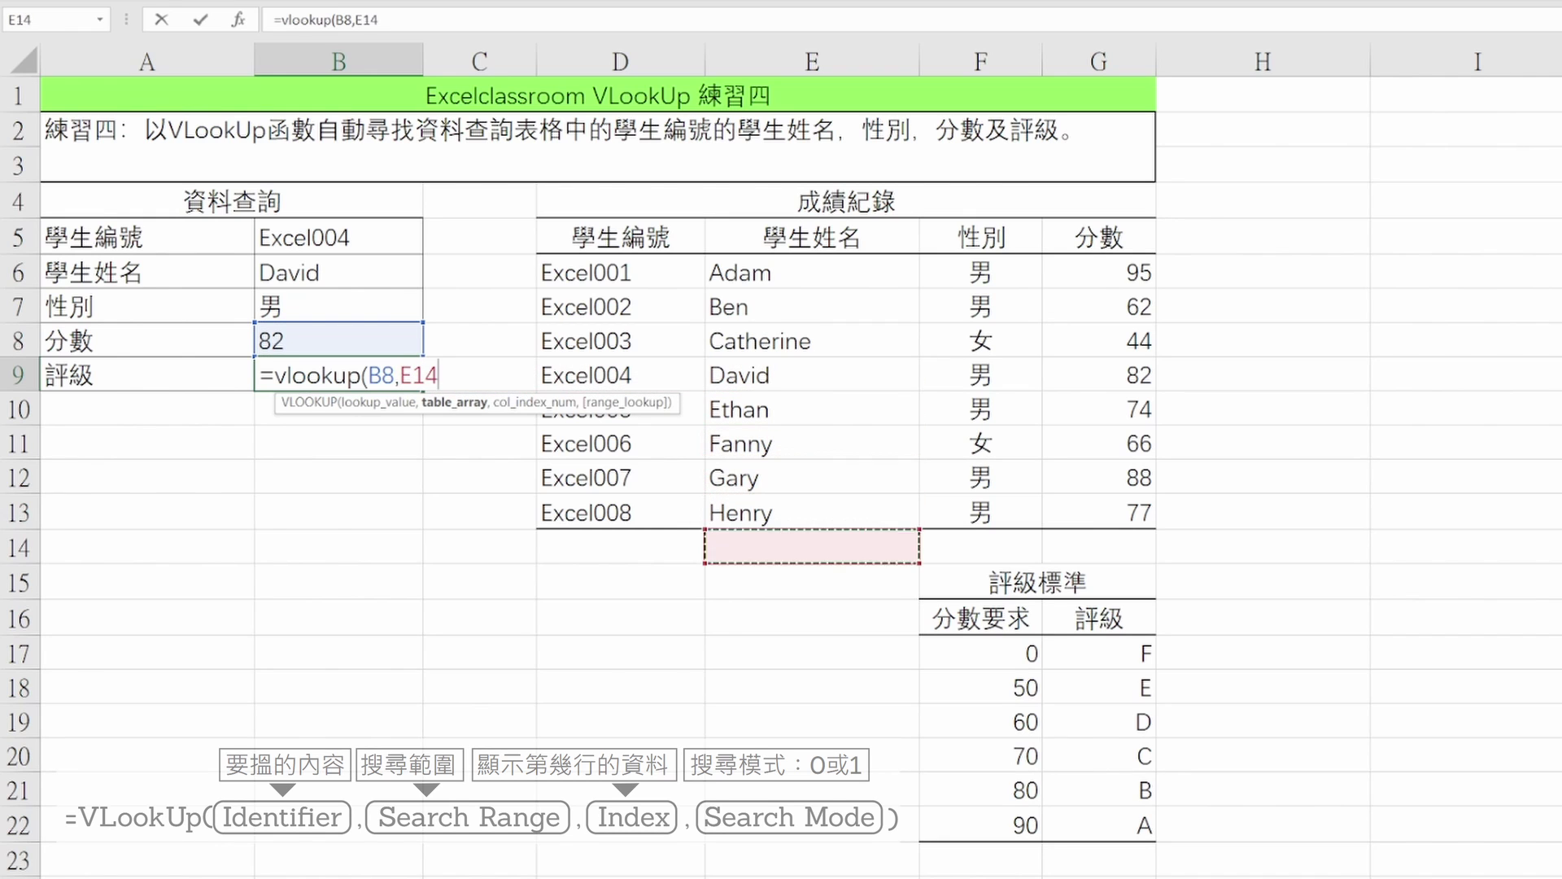
pyautogui.press('Right')
pyautogui.hotkey('shift', 'Down')
pyautogui.hotkey('shift', 'Down')
pyautogui.hotkey('shift', 'Down')
pyautogui.hotkey('shift', 'Down')
pyautogui.hotkey('shift', 'Down')
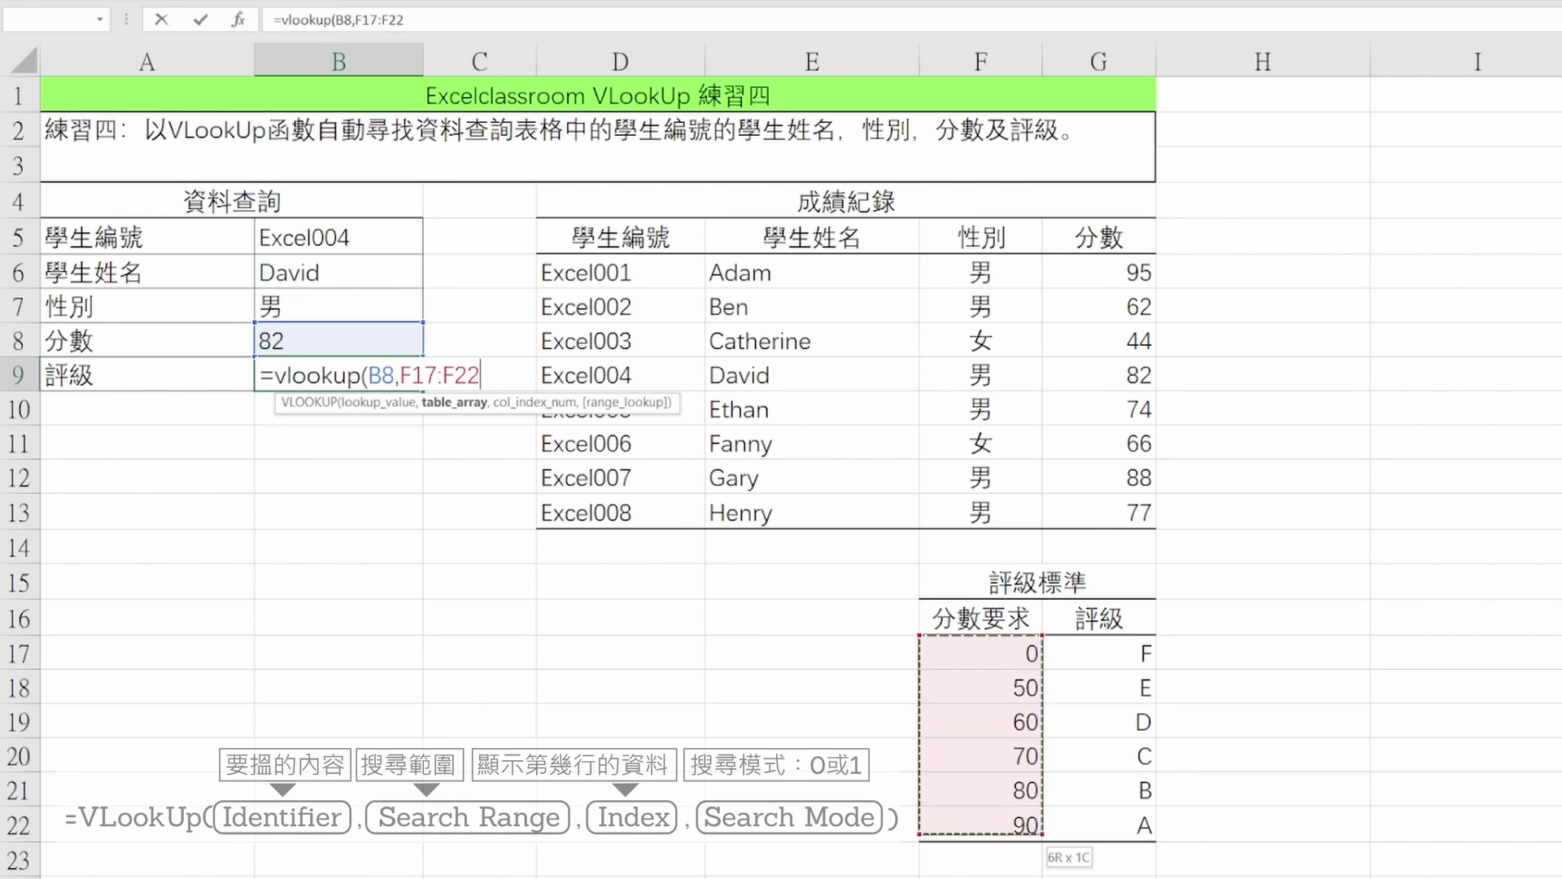
pyautogui.hotkey('shift', 'Right')
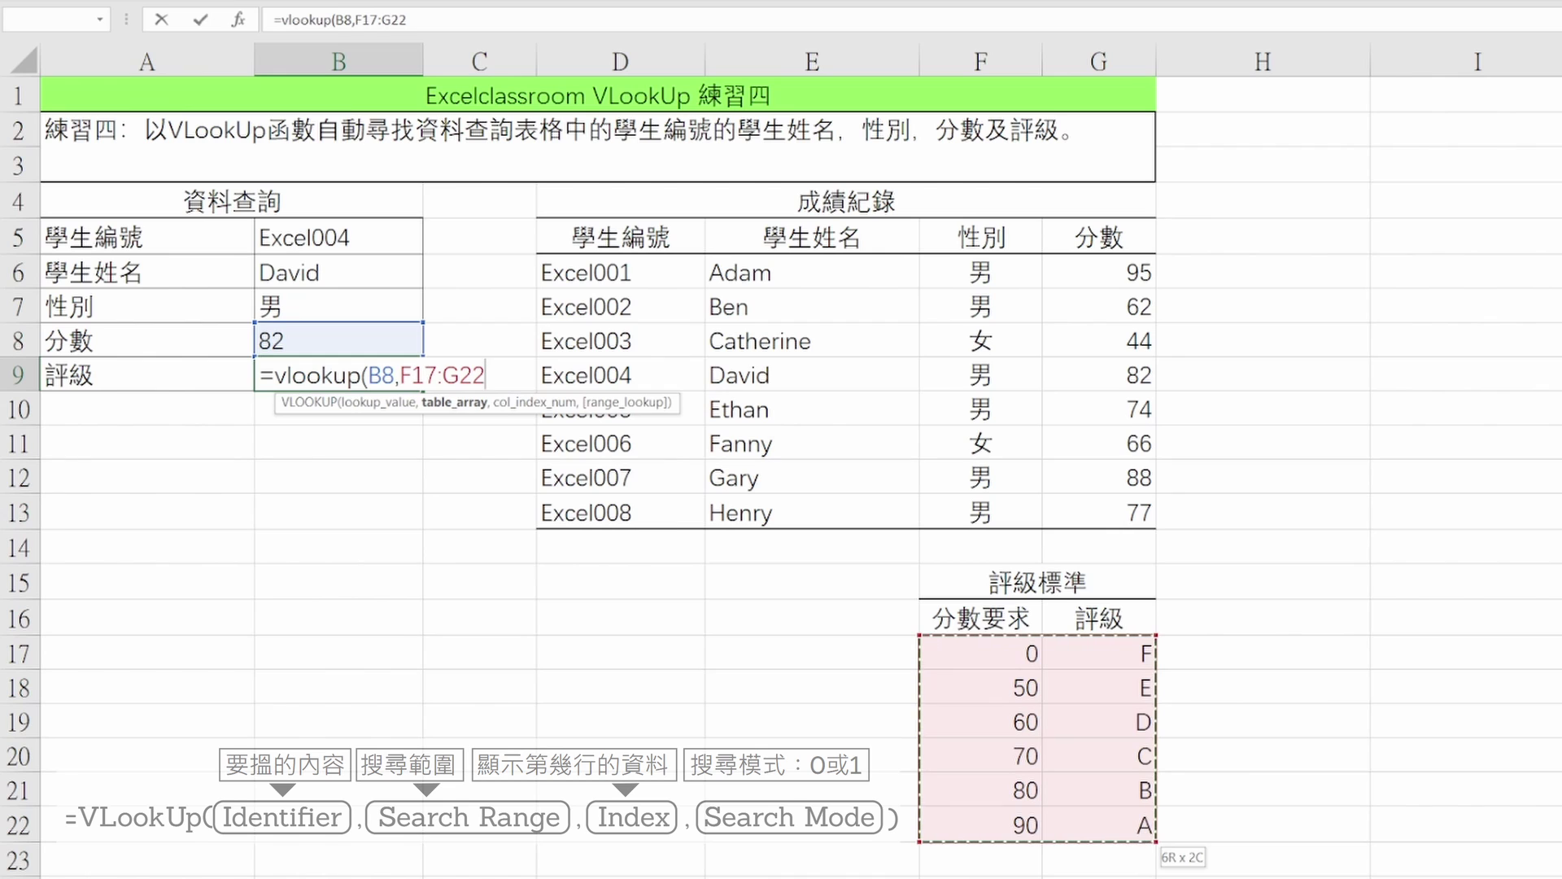
pyautogui.press('F4')
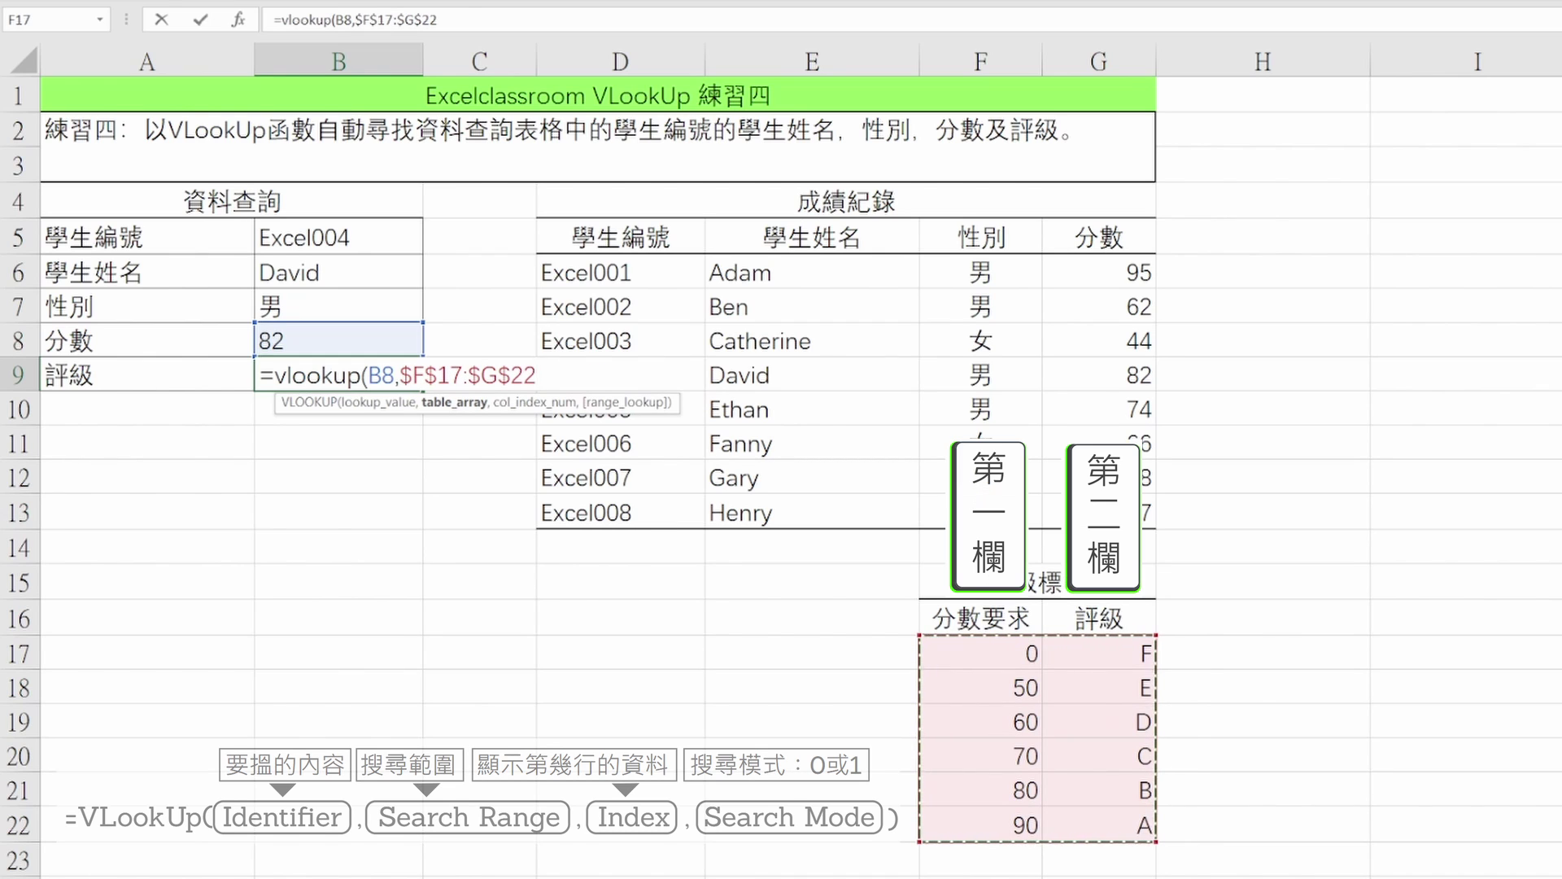
# - Complete the grade formula in B9 with column index 2 and search mode 1 for an approximate match
pyautogui.write(',')
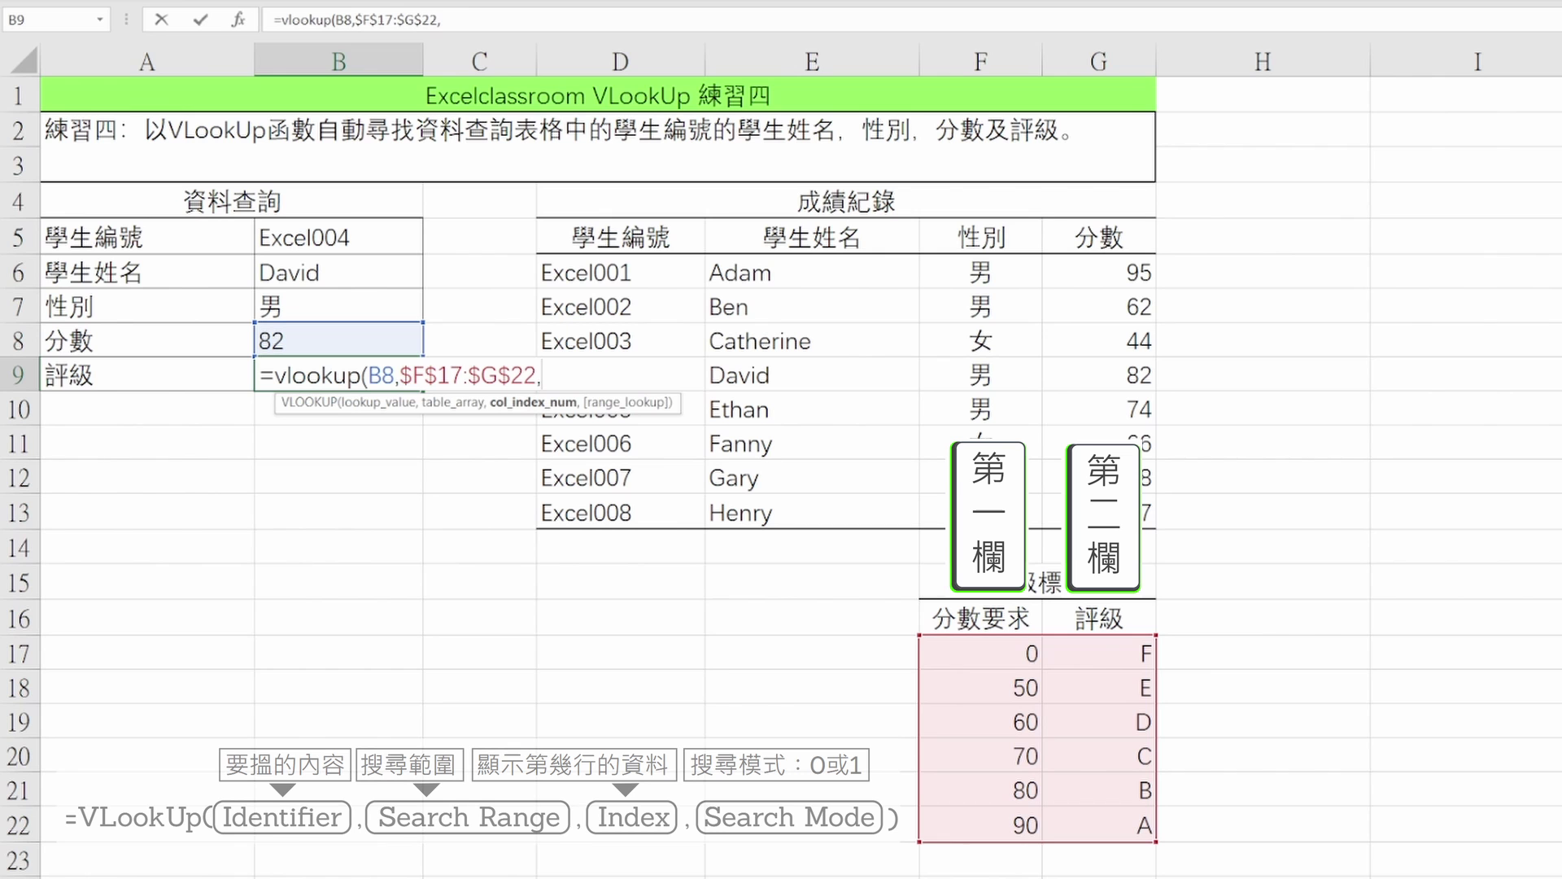
pyautogui.write('2,')
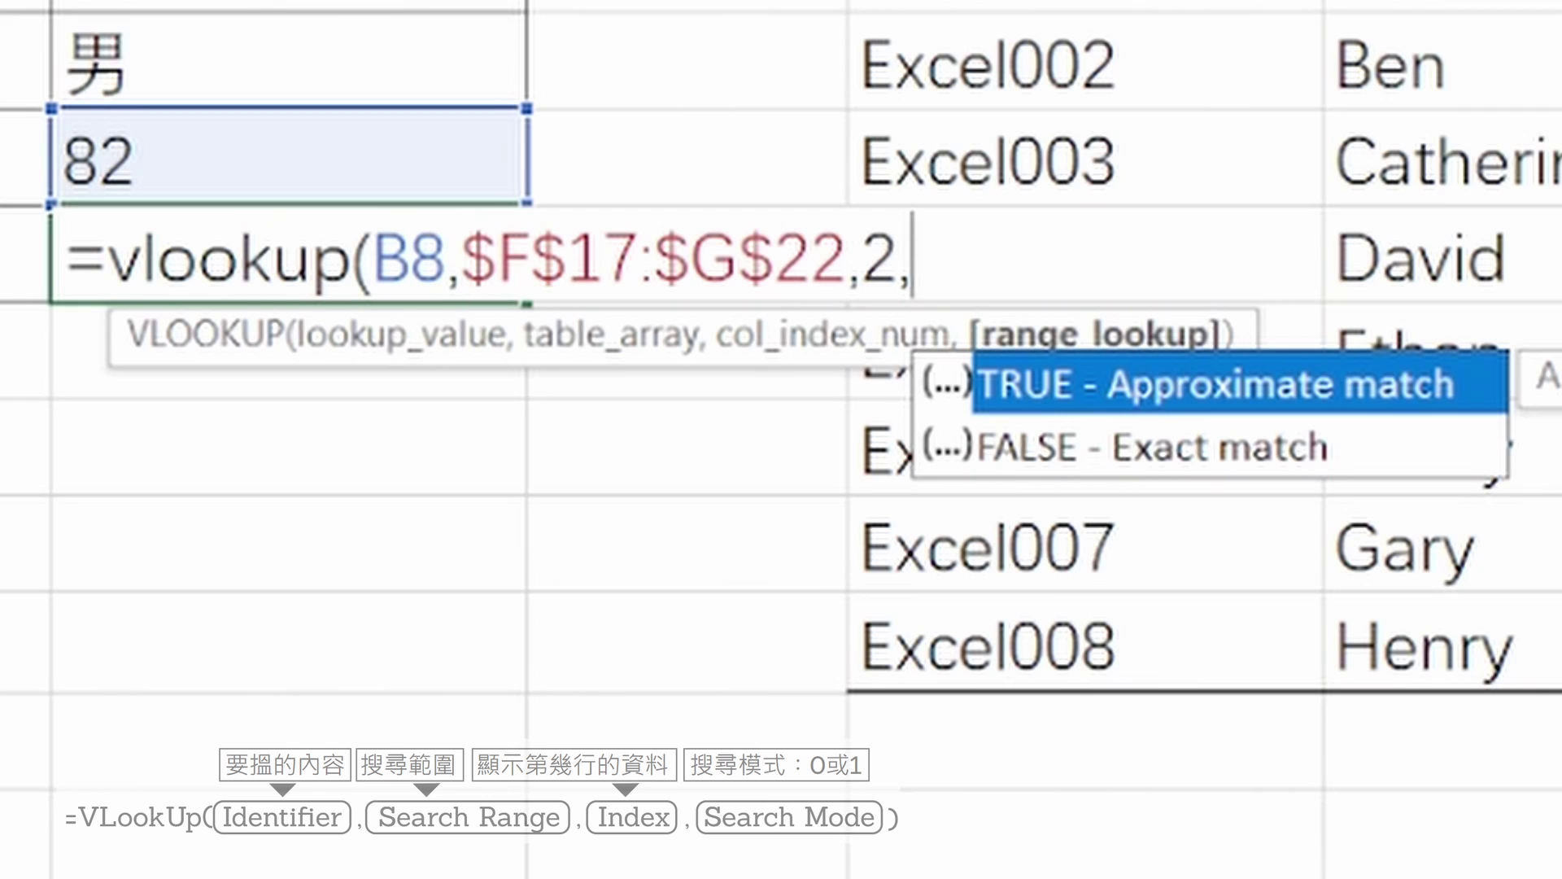
pyautogui.write('1')
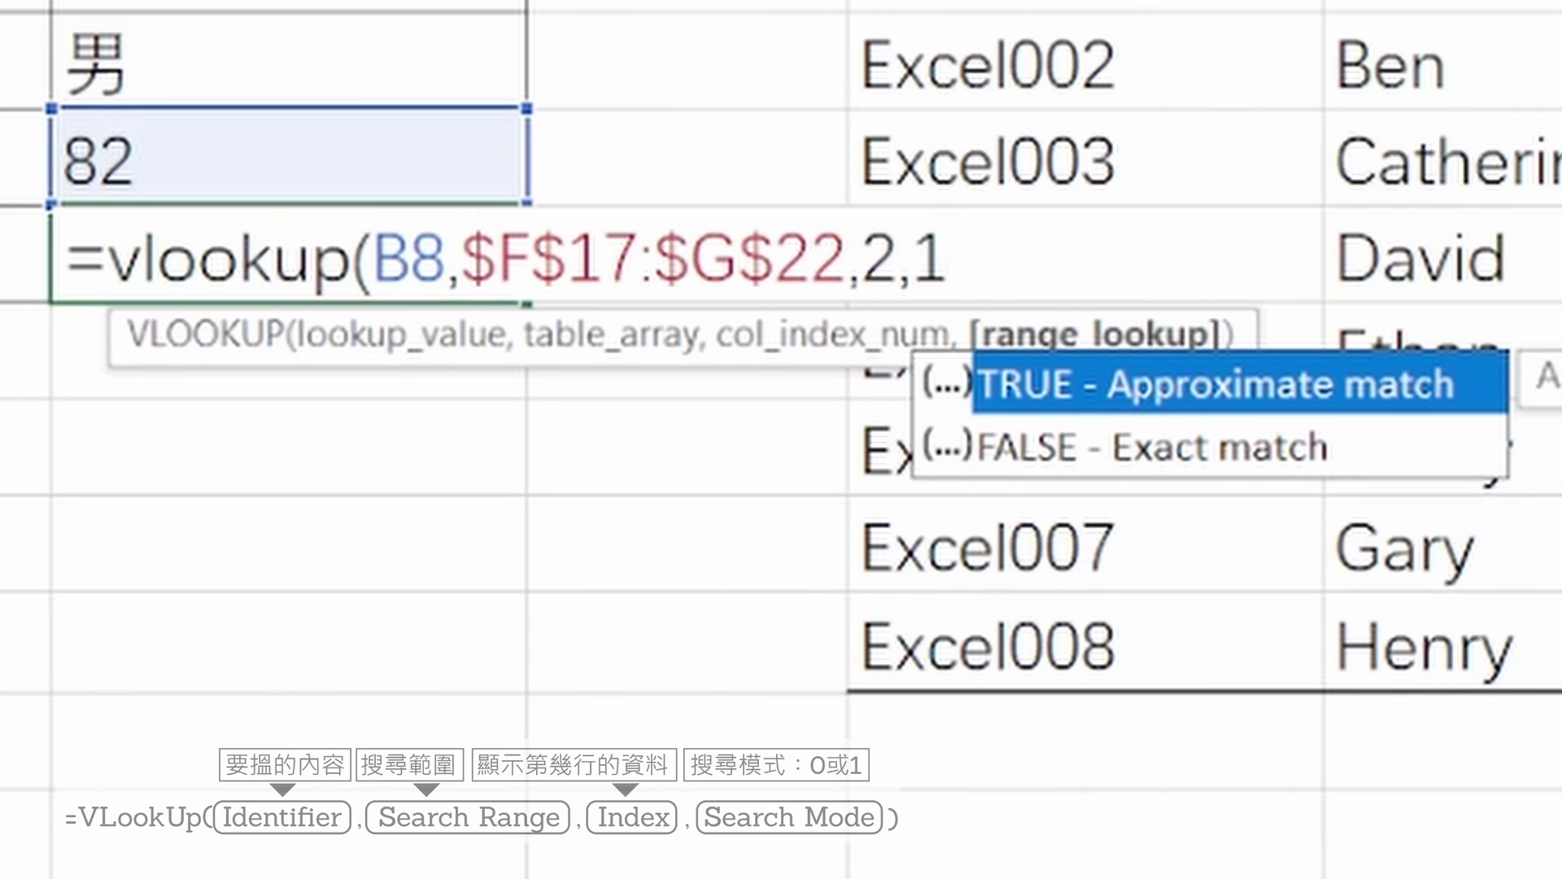
pyautogui.write(')')
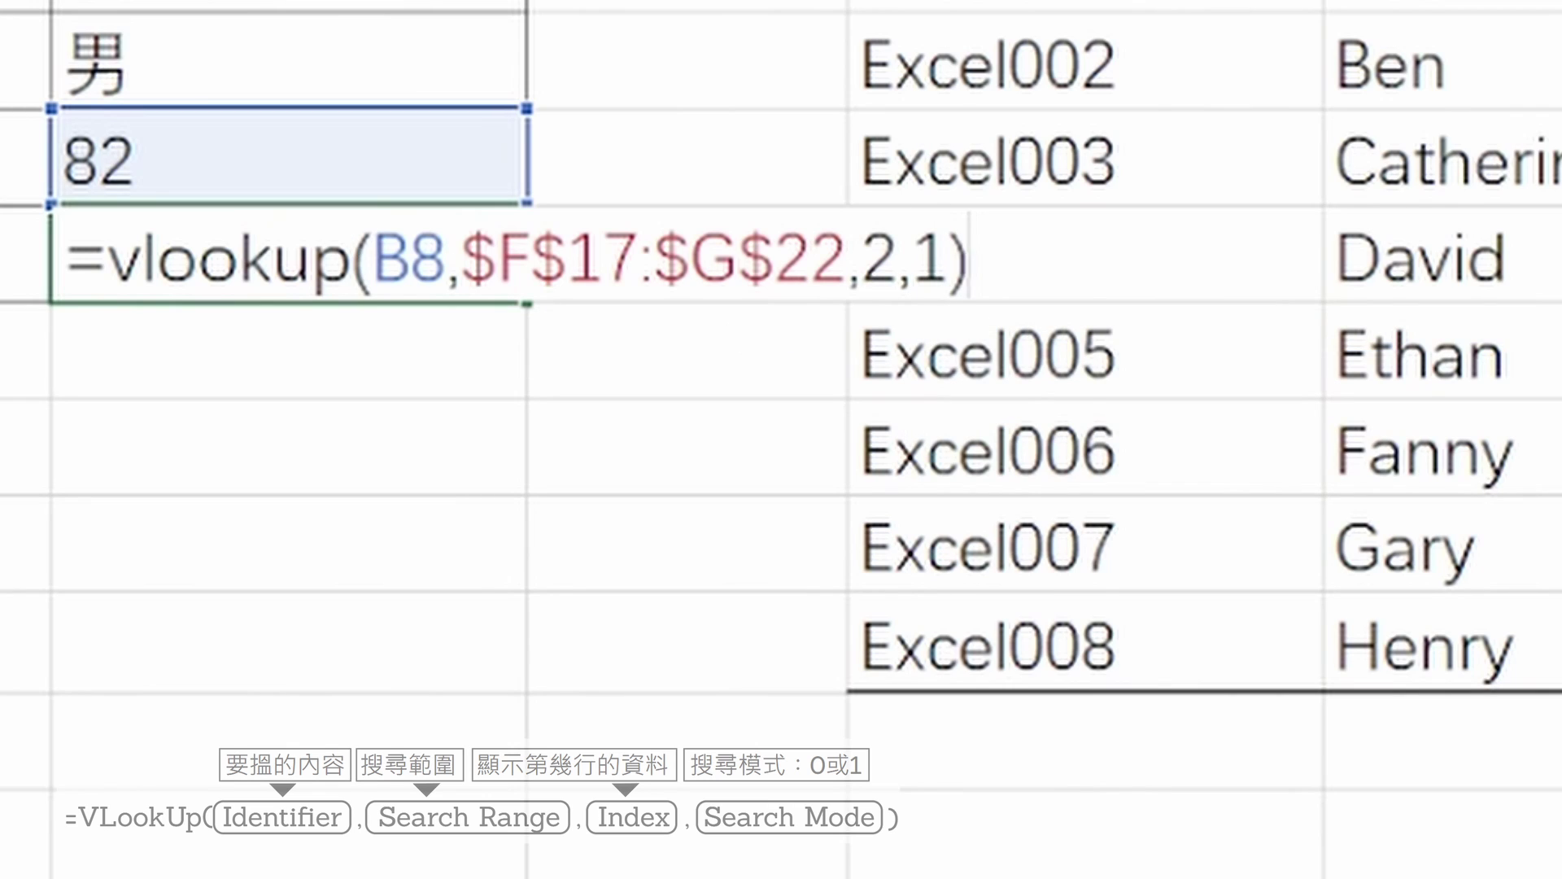
pyautogui.press('Return')
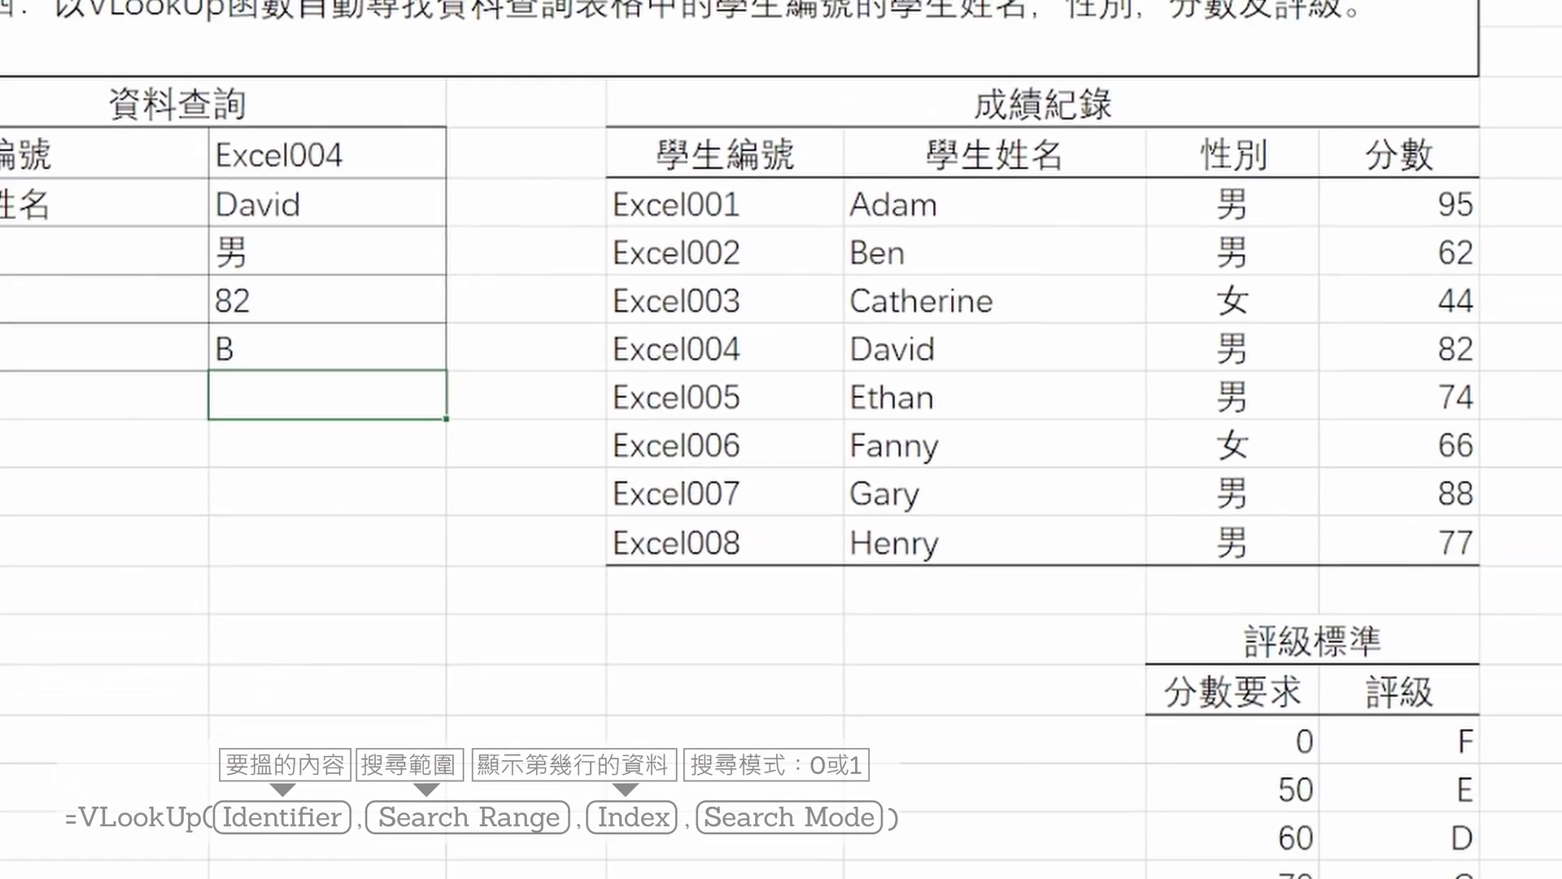
# - Switch the student number in B5 to the sixth student of the grade records to test the lookup formulas
pyautogui.click(347, 231)
pyautogui.click(432, 243)
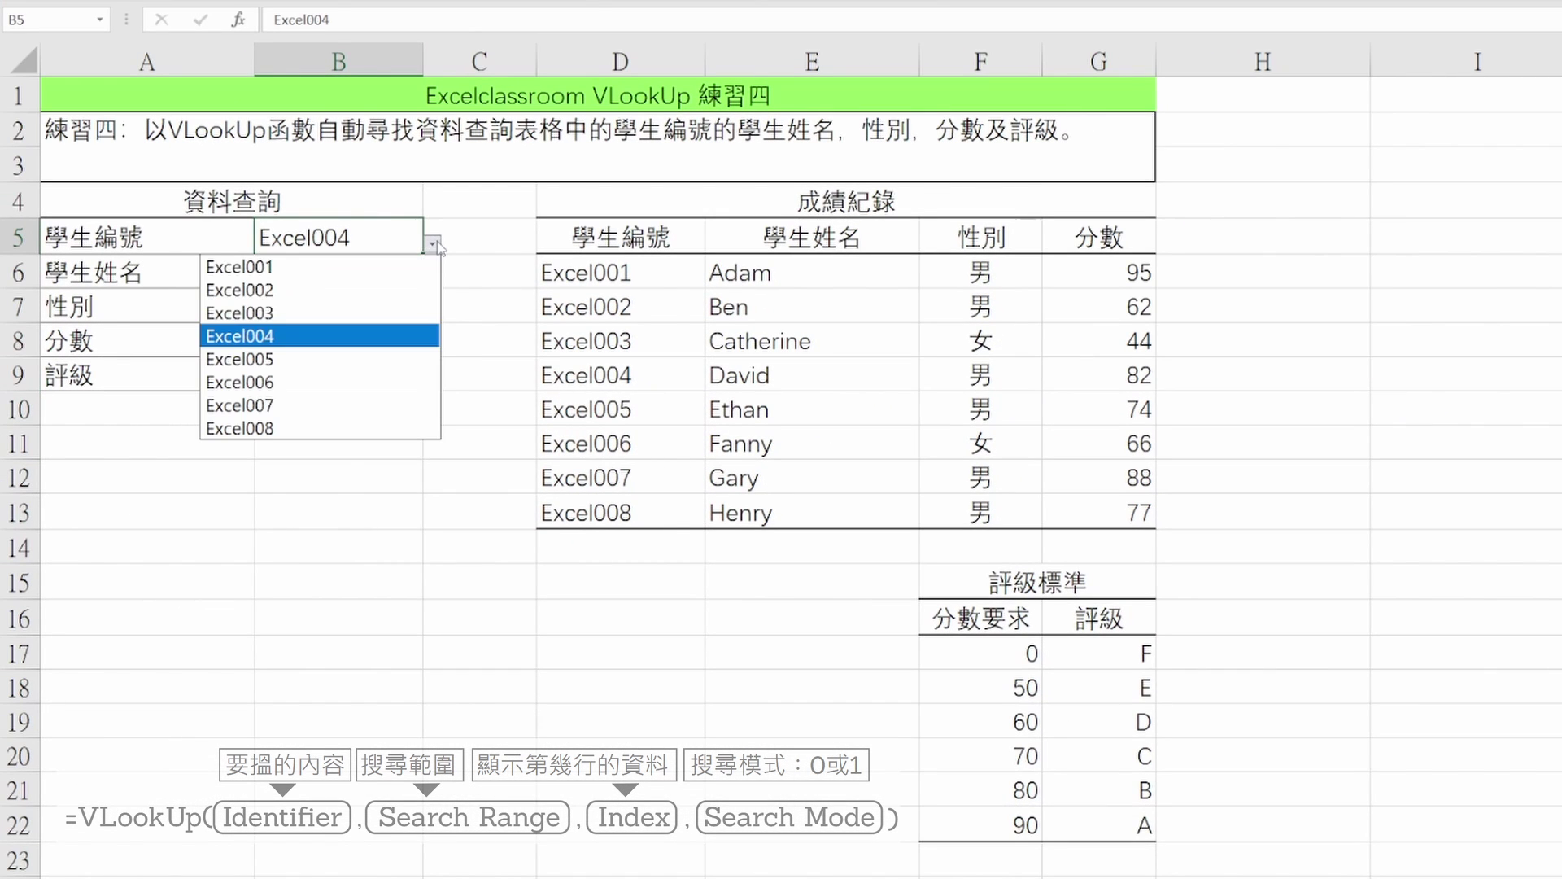
pyautogui.click(343, 382)
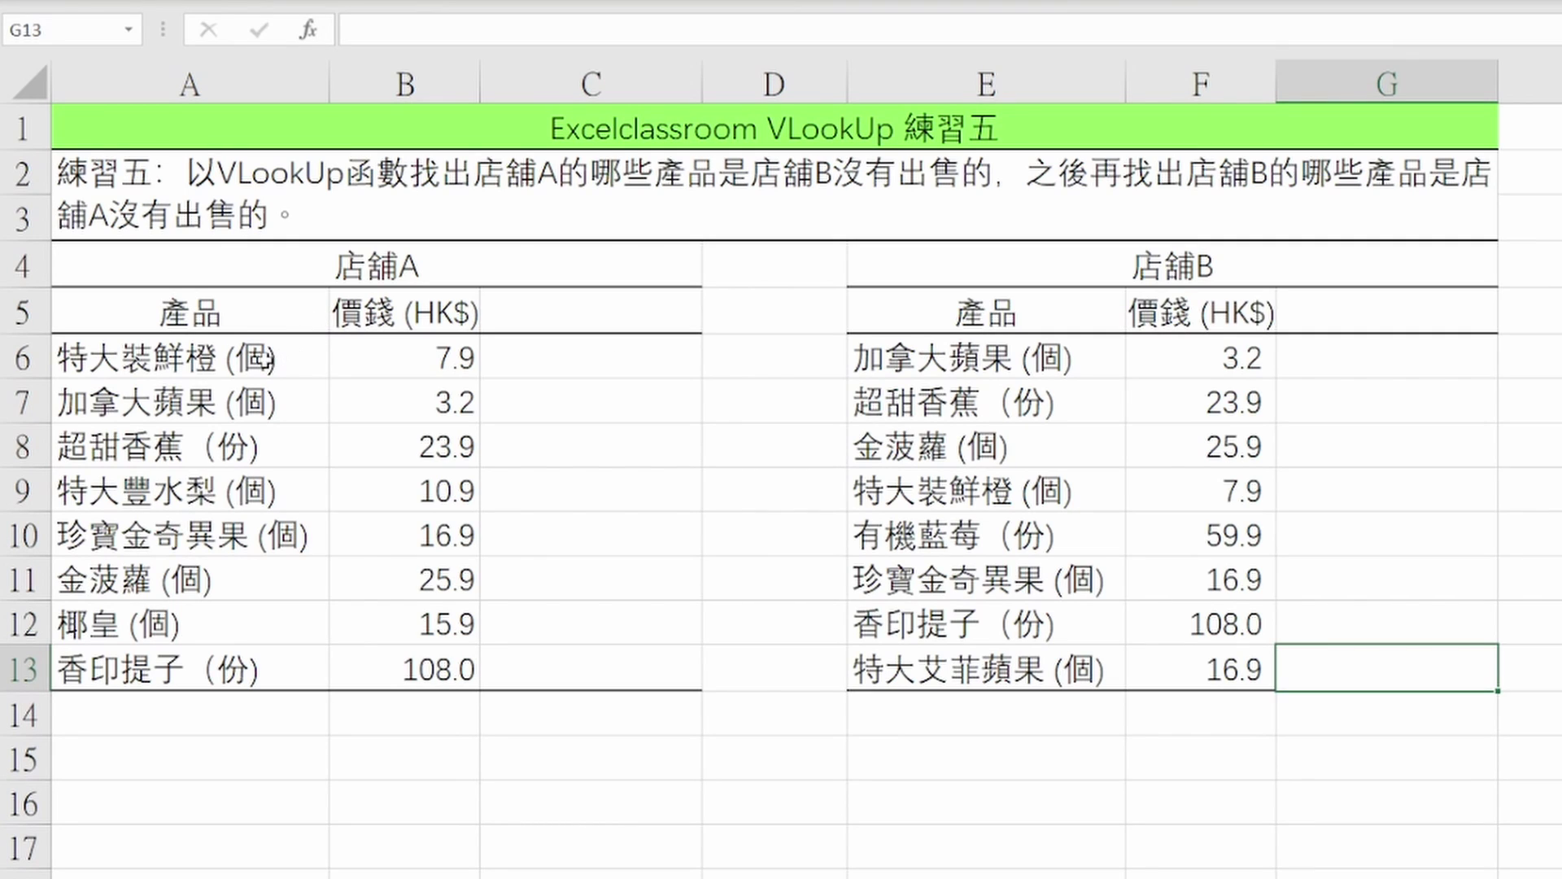
# - On the Exercise 5 sheet, start a VLOOKUP formula in C6 with shop A's first product A6 as the lookup value
pyautogui.click(608, 341)
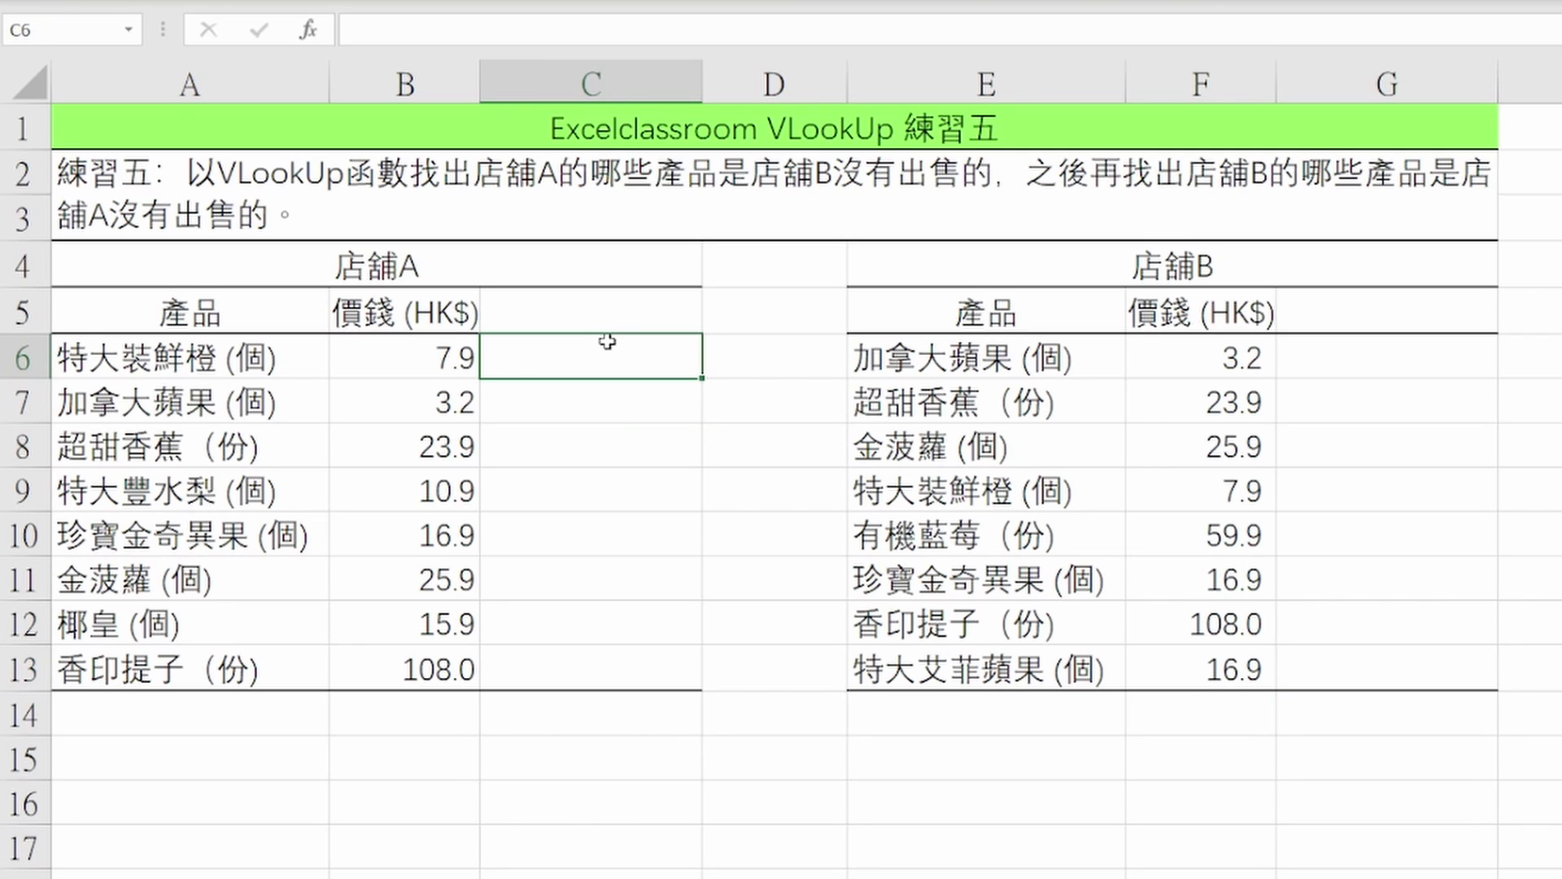
pyautogui.write('=vl')
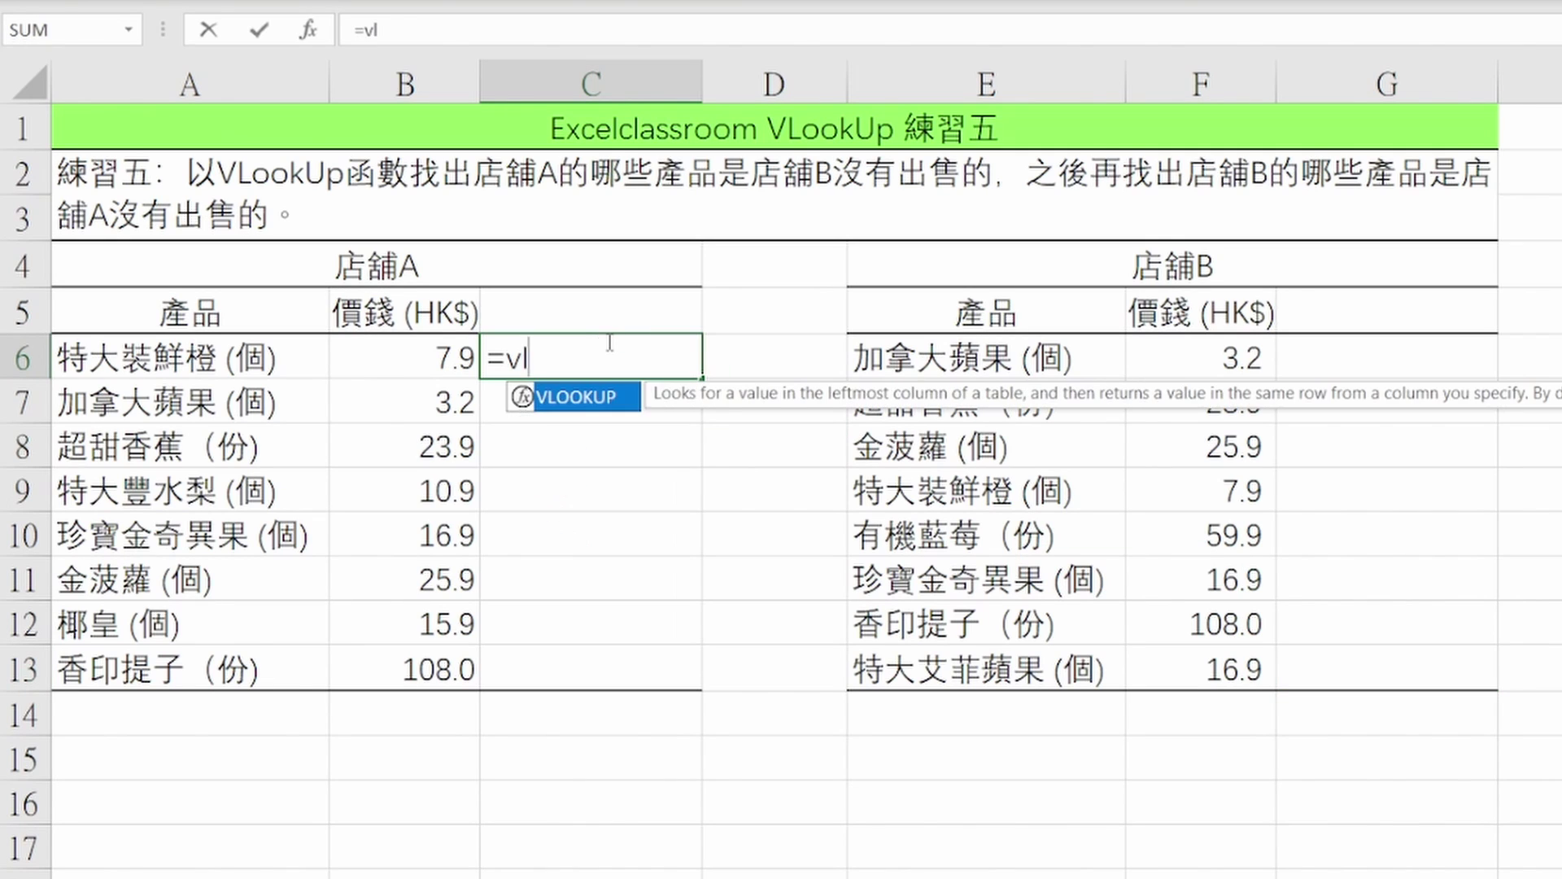
pyautogui.write('ookup(')
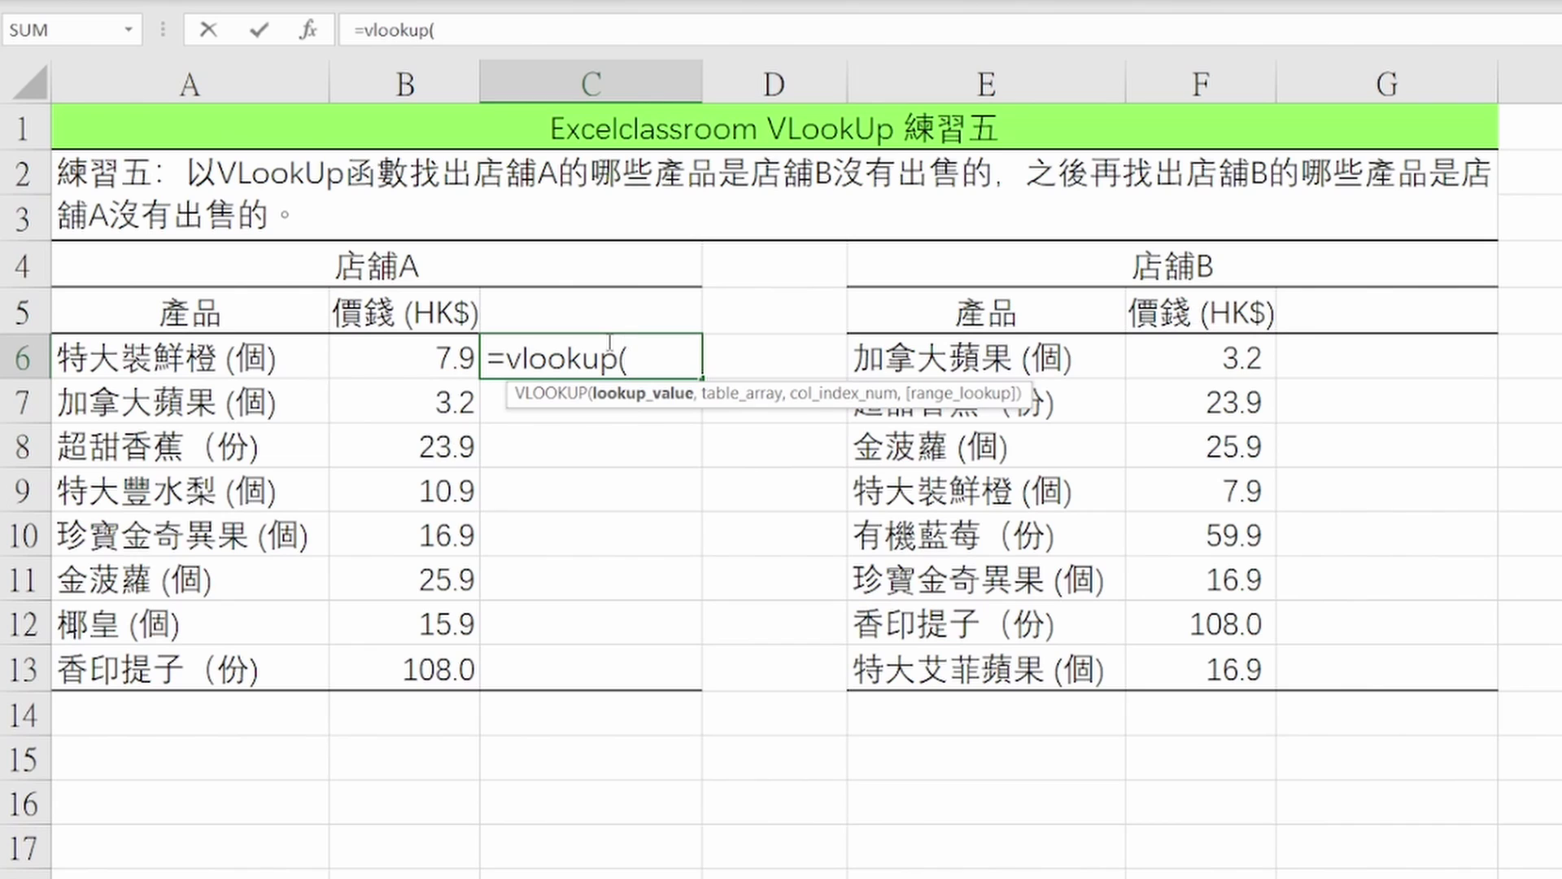
pyautogui.press('Left')
pyautogui.press('Left')
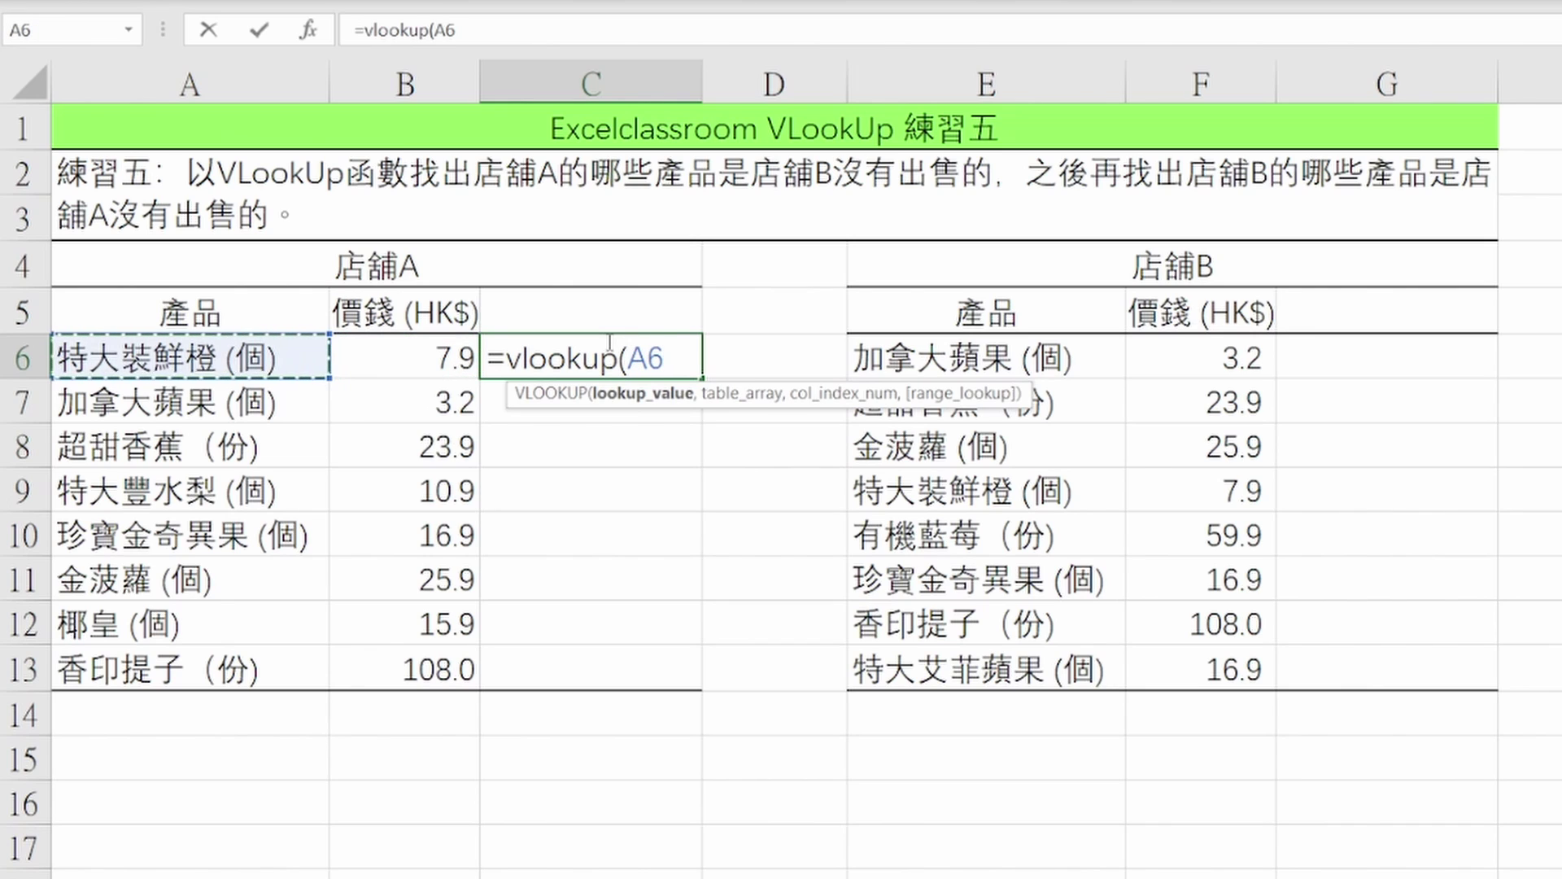
# - Set the C6 formula's table array to shop B's products E6:E13, locked as the absolute range $E$6:$E$13
pyautogui.write(',')
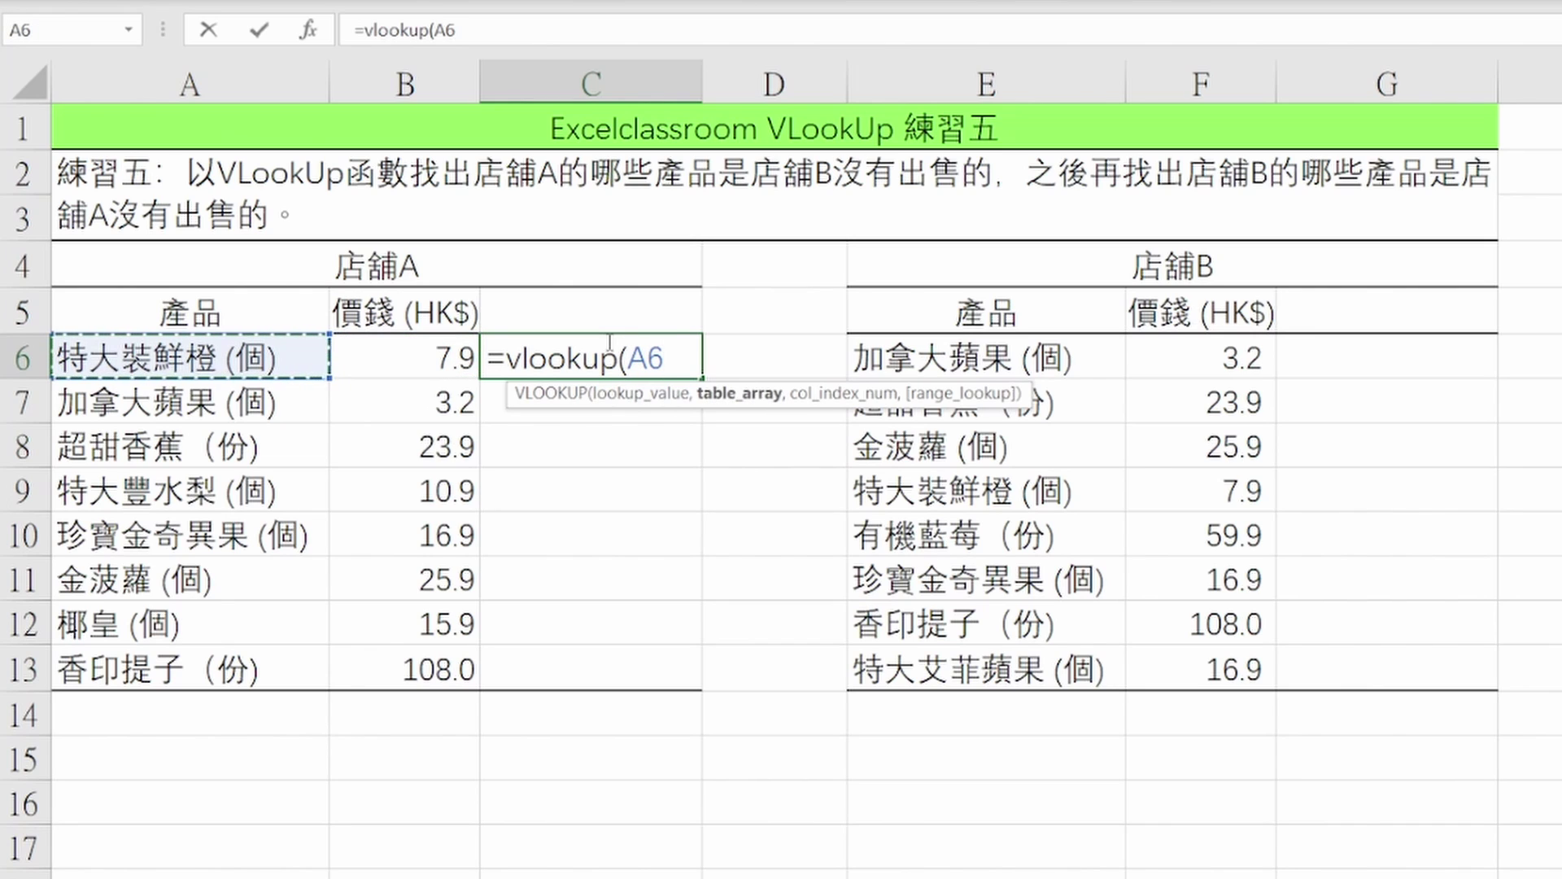
pyautogui.press('Right')
pyautogui.press('Right')
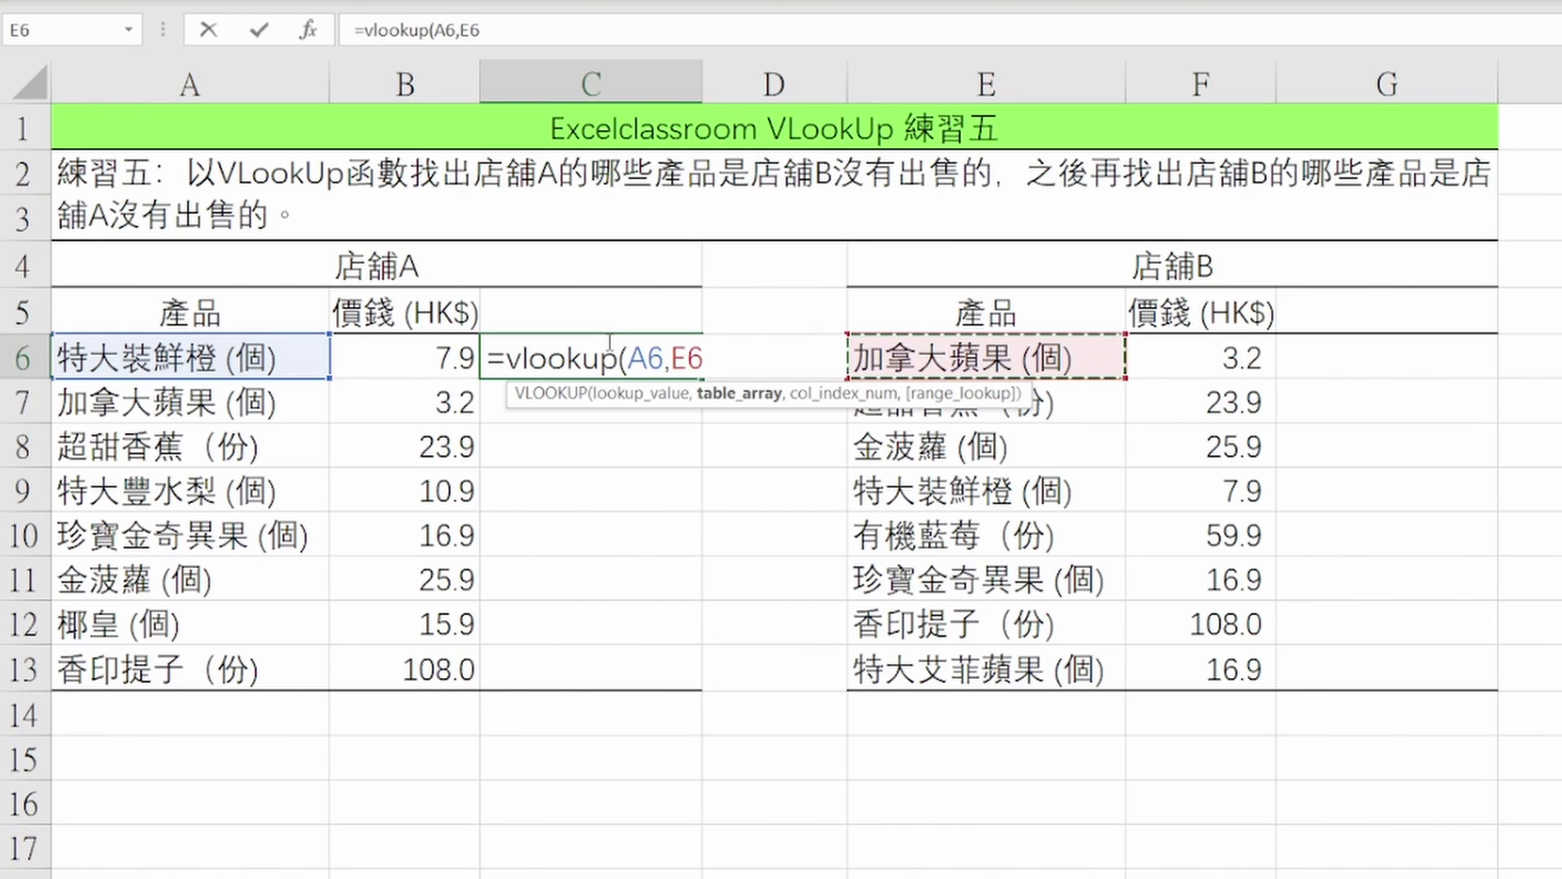
pyautogui.hotkey('ctrl', 'shift', 'Down')
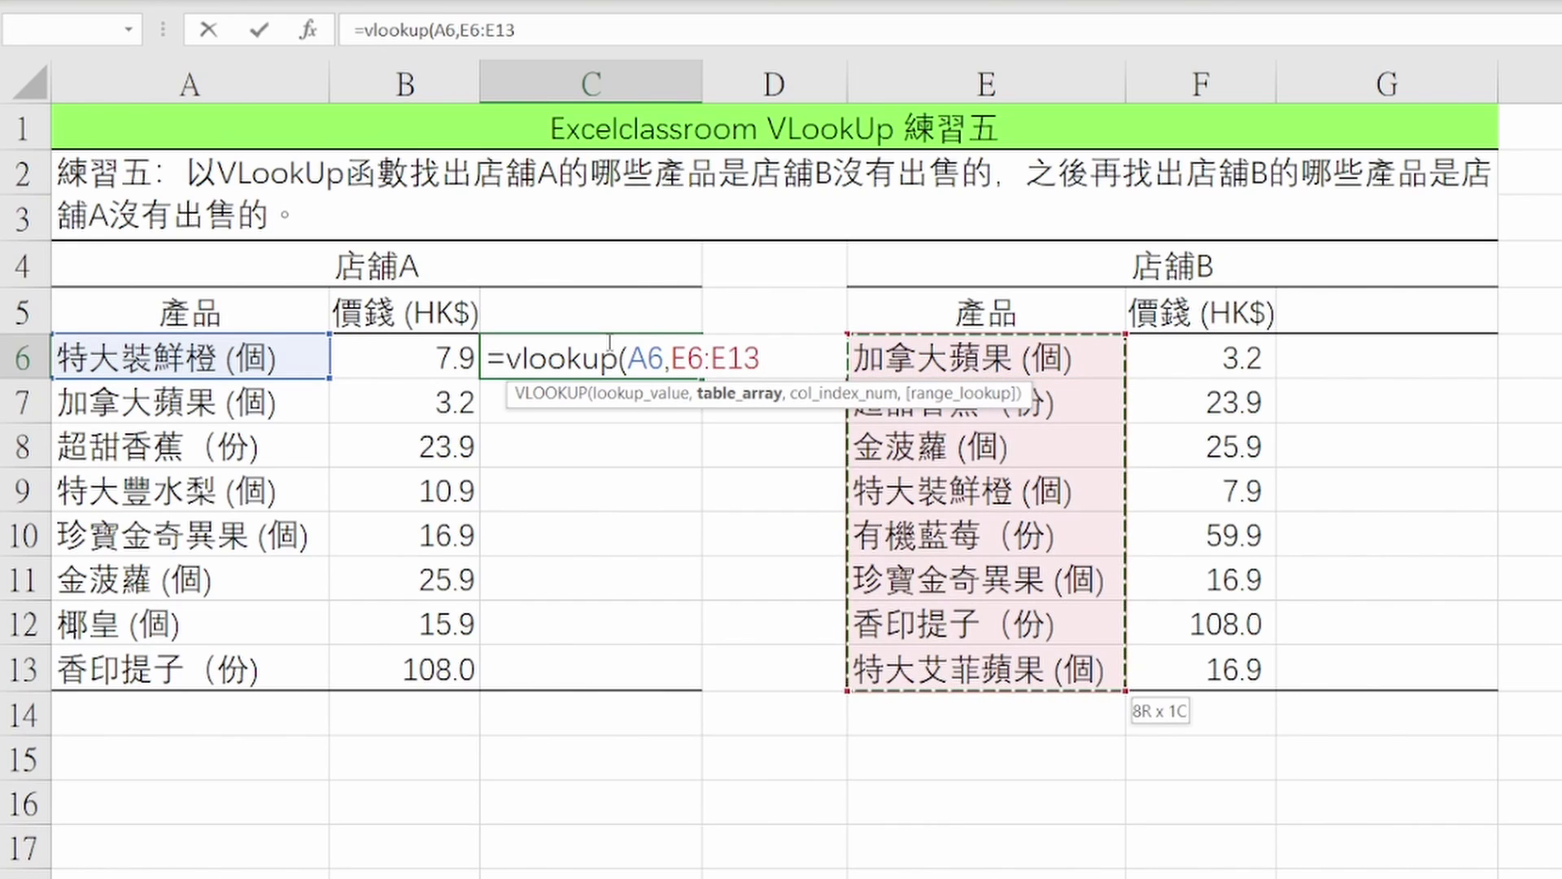
pyautogui.press('F4')
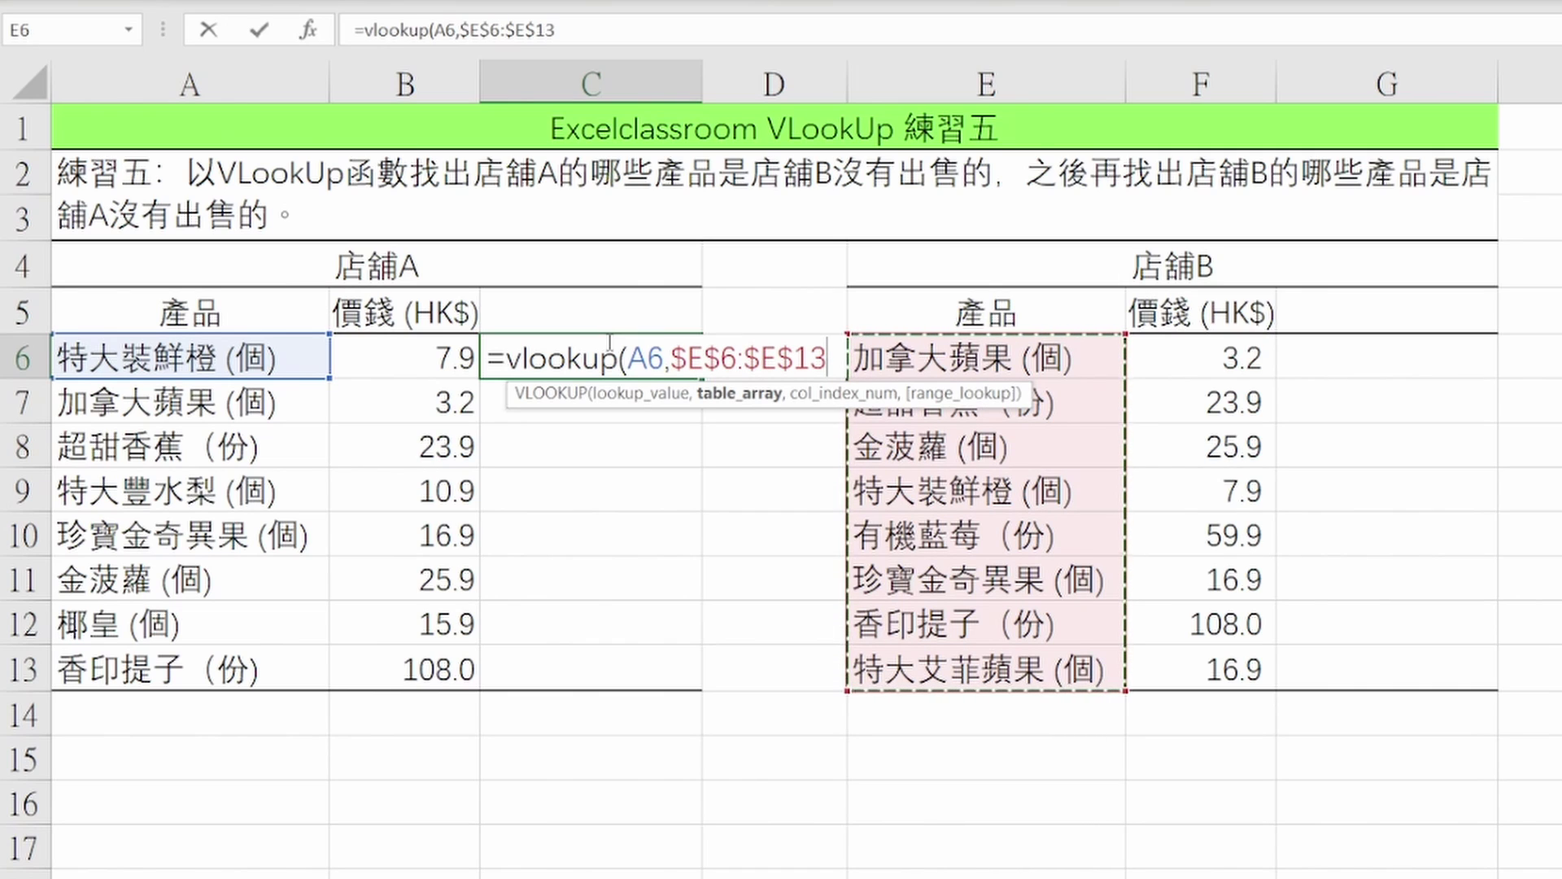
# - Complete the C6 VLOOKUP formula with column index 1 and search mode 0 for an exact match
pyautogui.write(',')
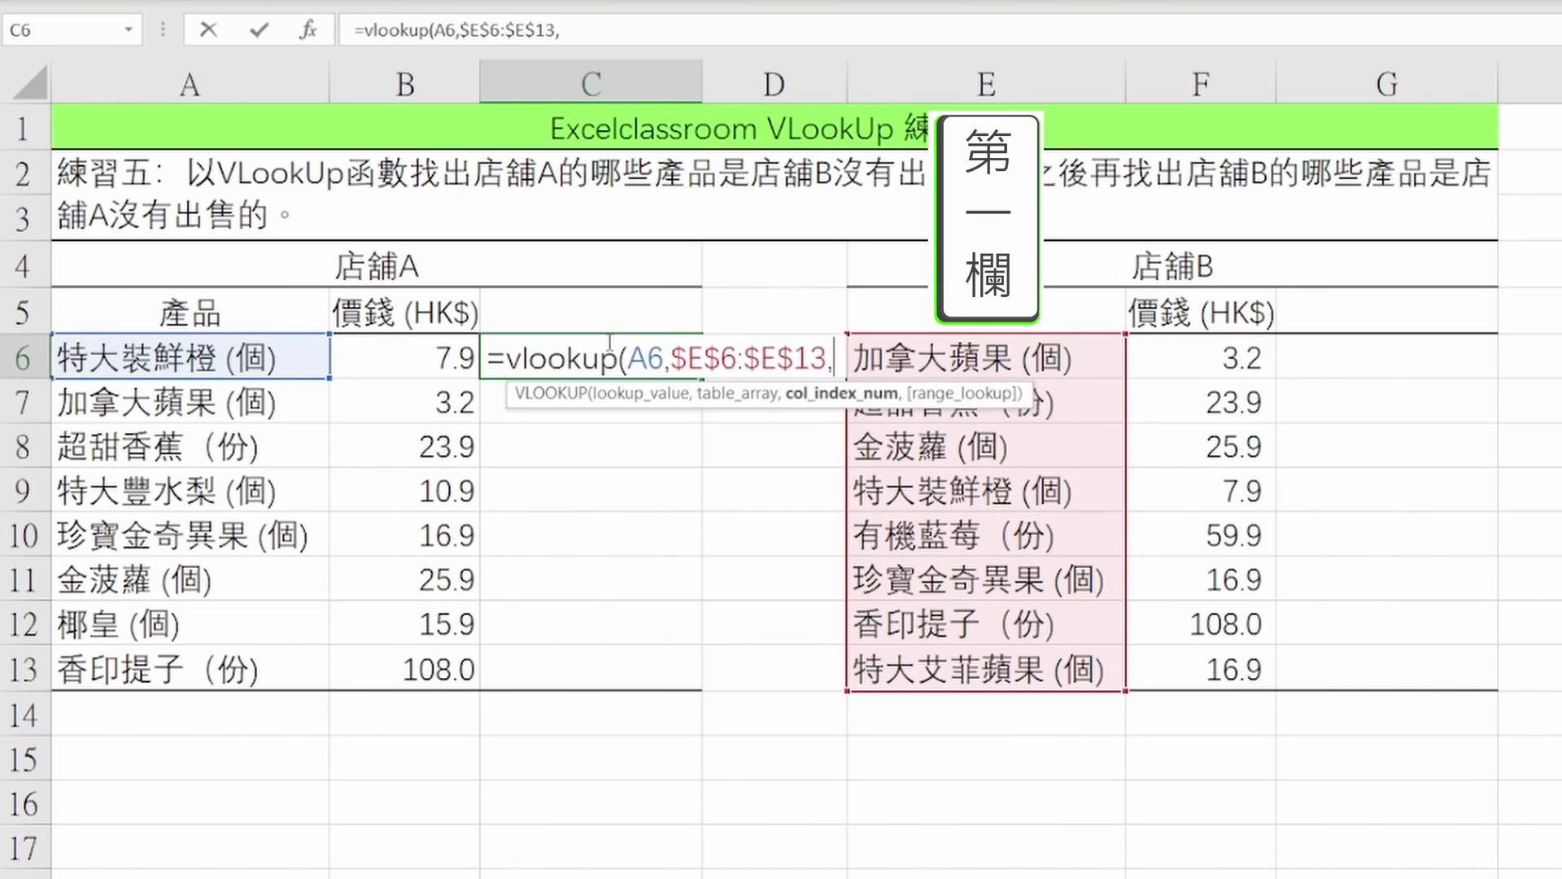
pyautogui.write('1')
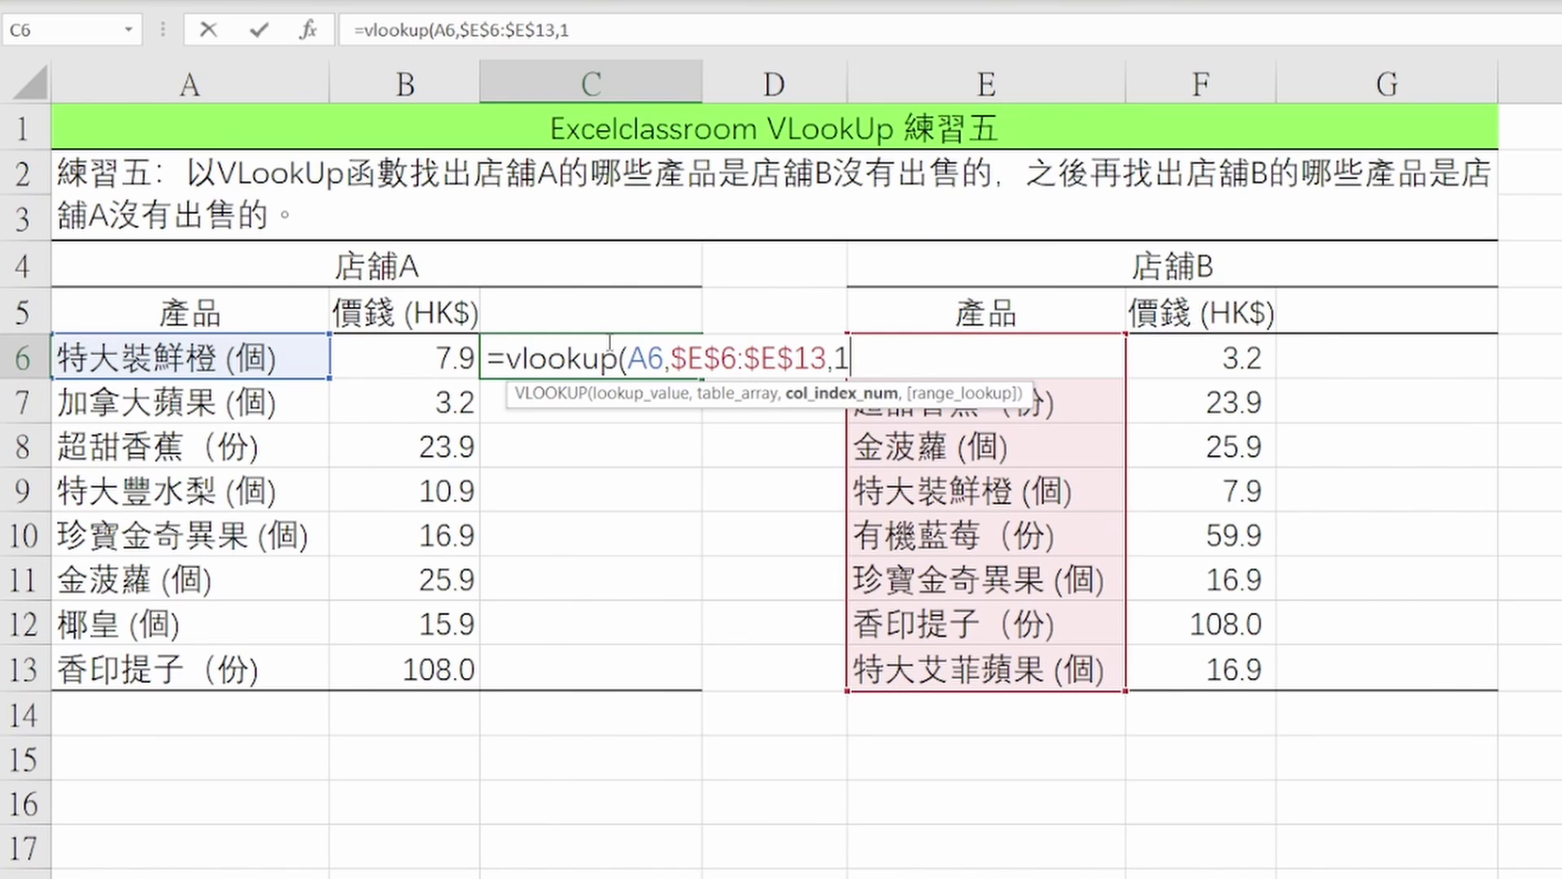
pyautogui.write(',')
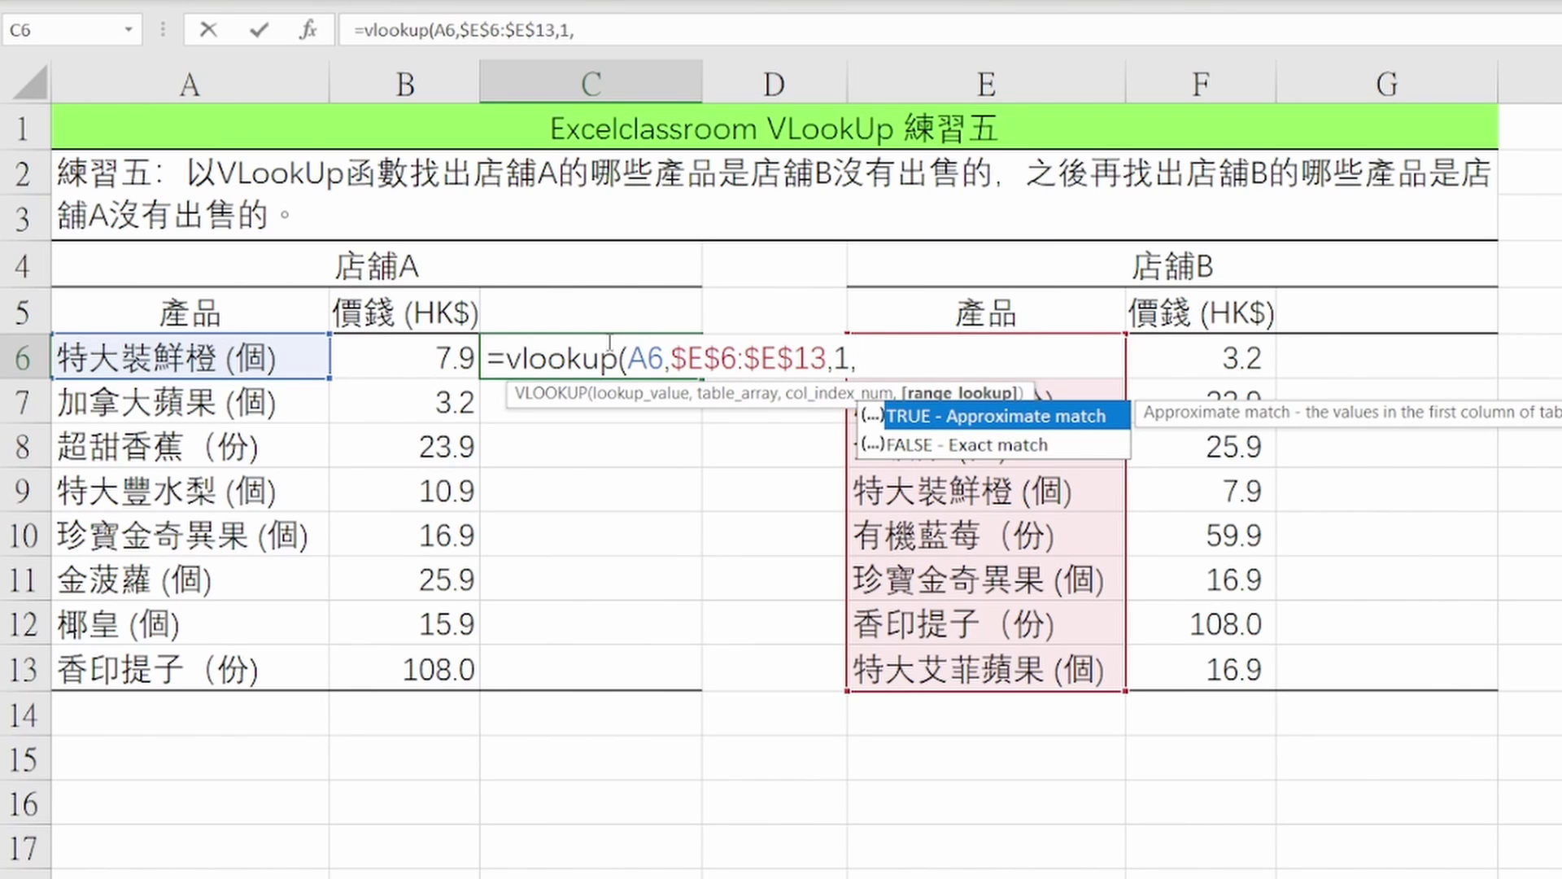
pyautogui.write(')')
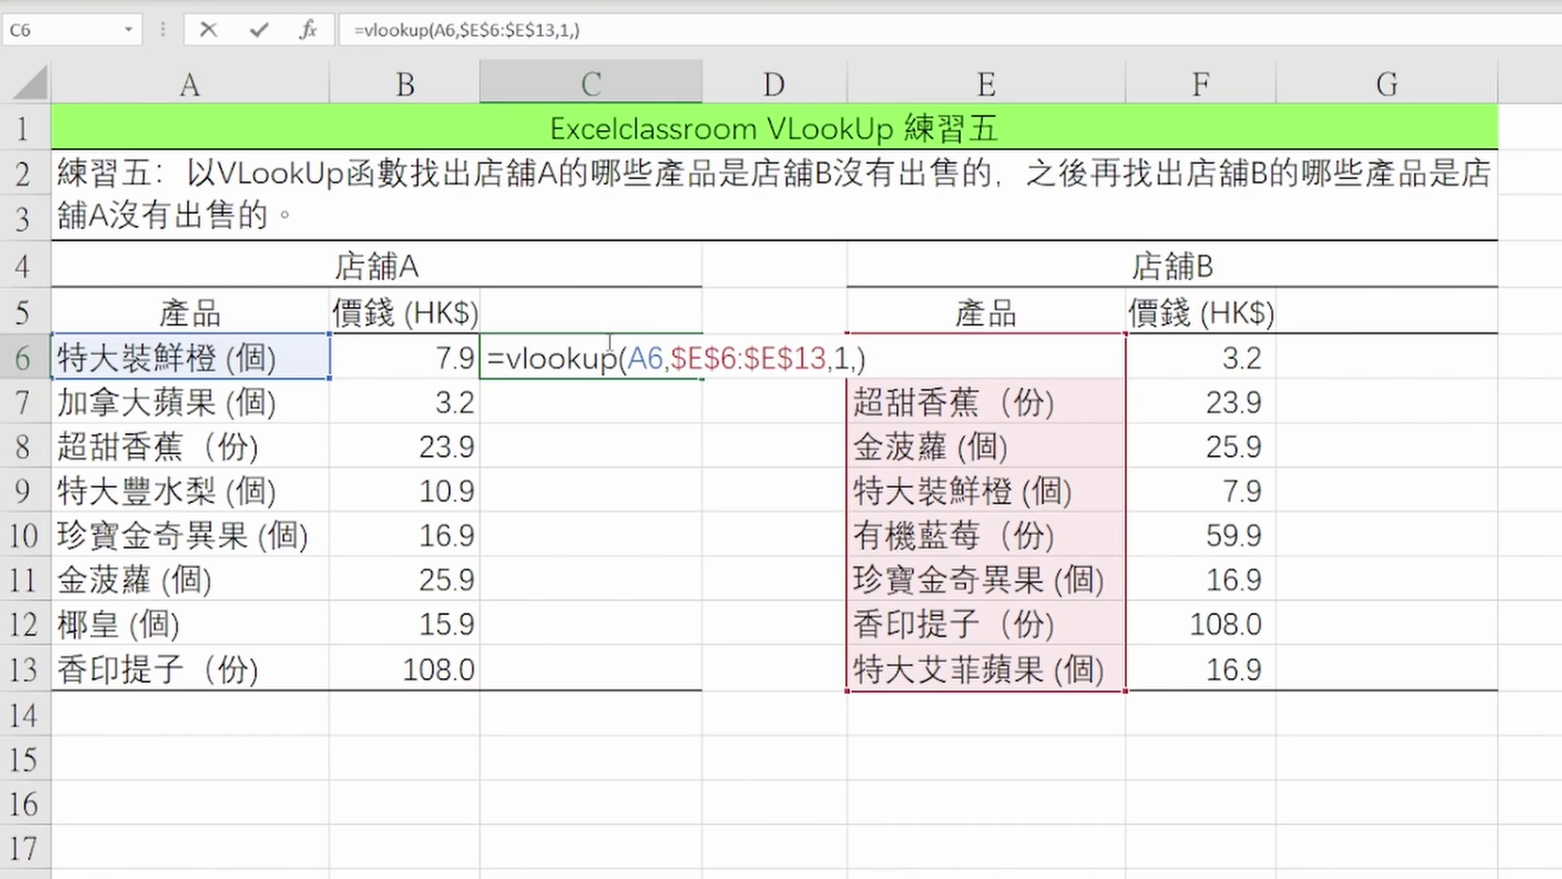
pyautogui.press('BackSpace')
pyautogui.write('0)')
pyautogui.press('Return')
pyautogui.click(608, 340)
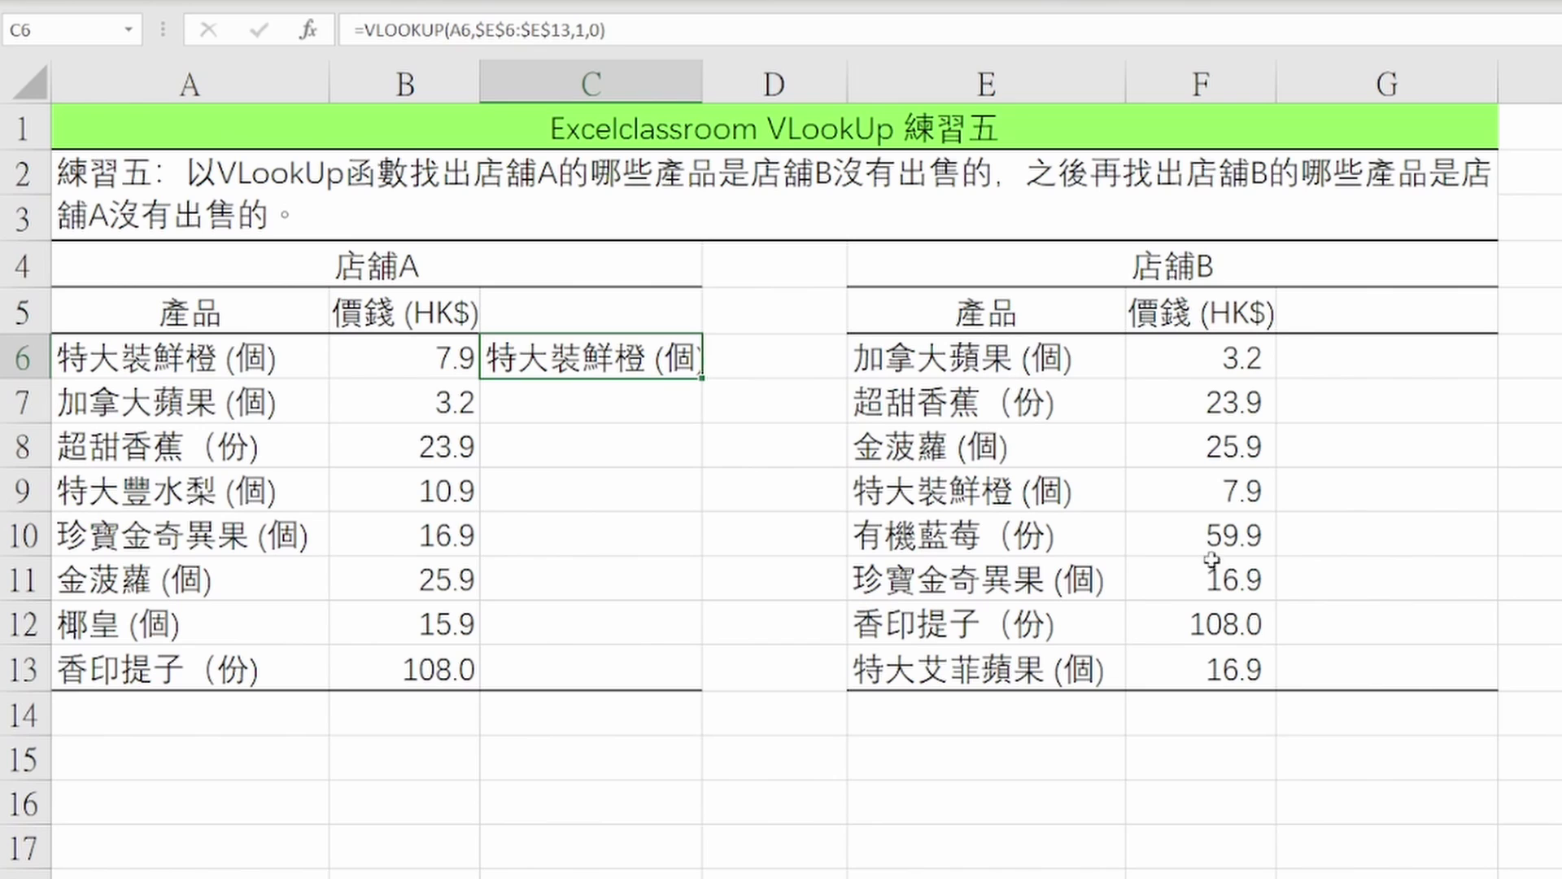
pyautogui.press('Left')
pyautogui.press('Right')
pyautogui.hotkey('ctrl', 'c')
pyautogui.press('Left')
pyautogui.press('Down')
pyautogui.hotkey('ctrl', 'Down')
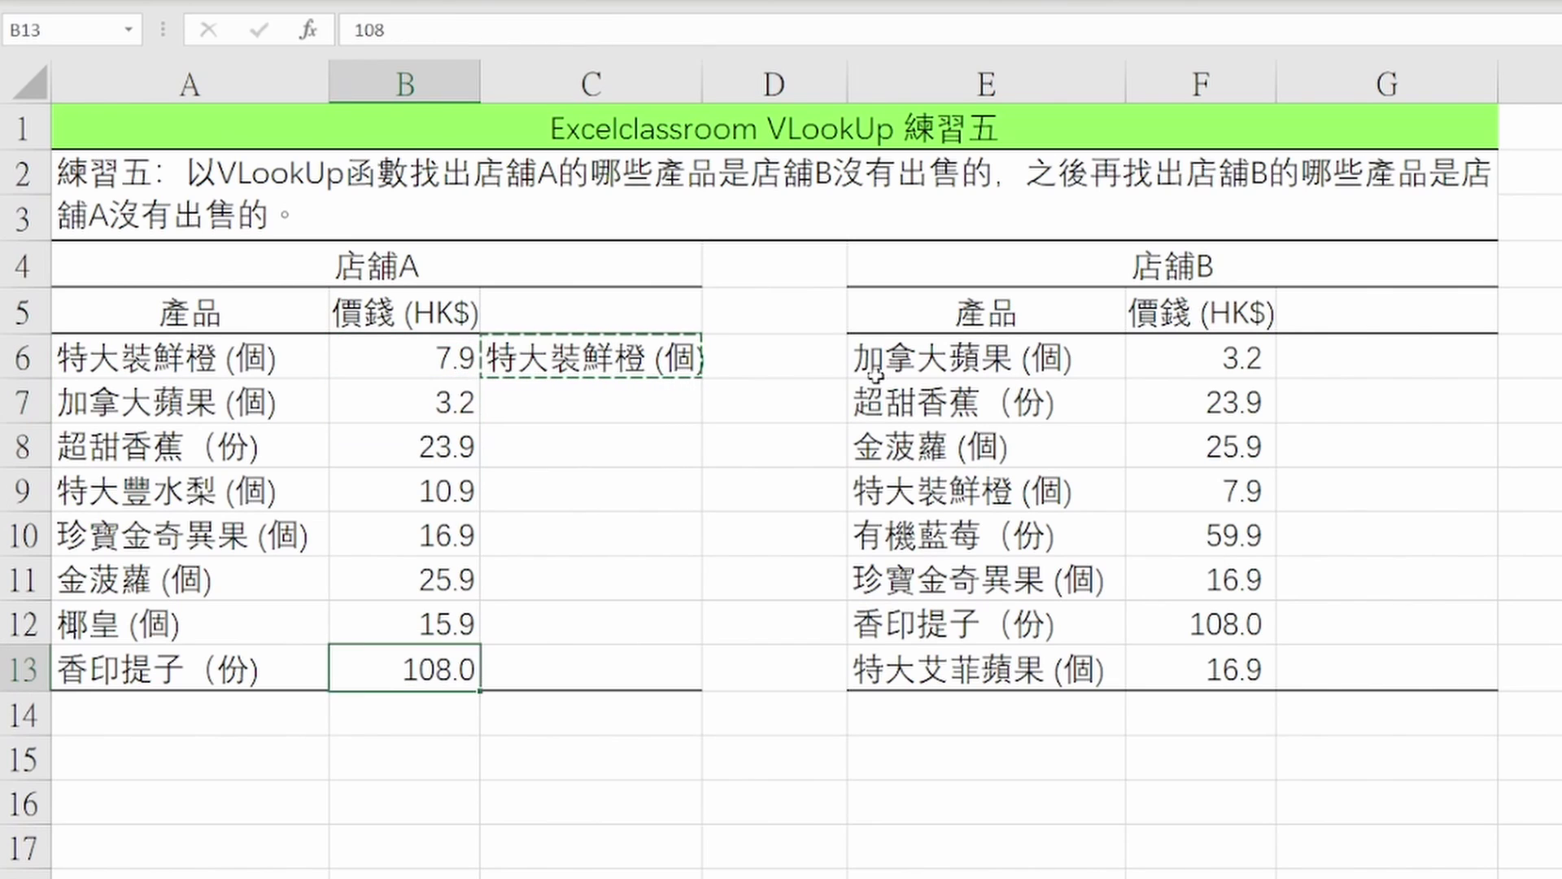
pyautogui.press('Right')
pyautogui.hotkey('ctrl', 'shift', 'Up')
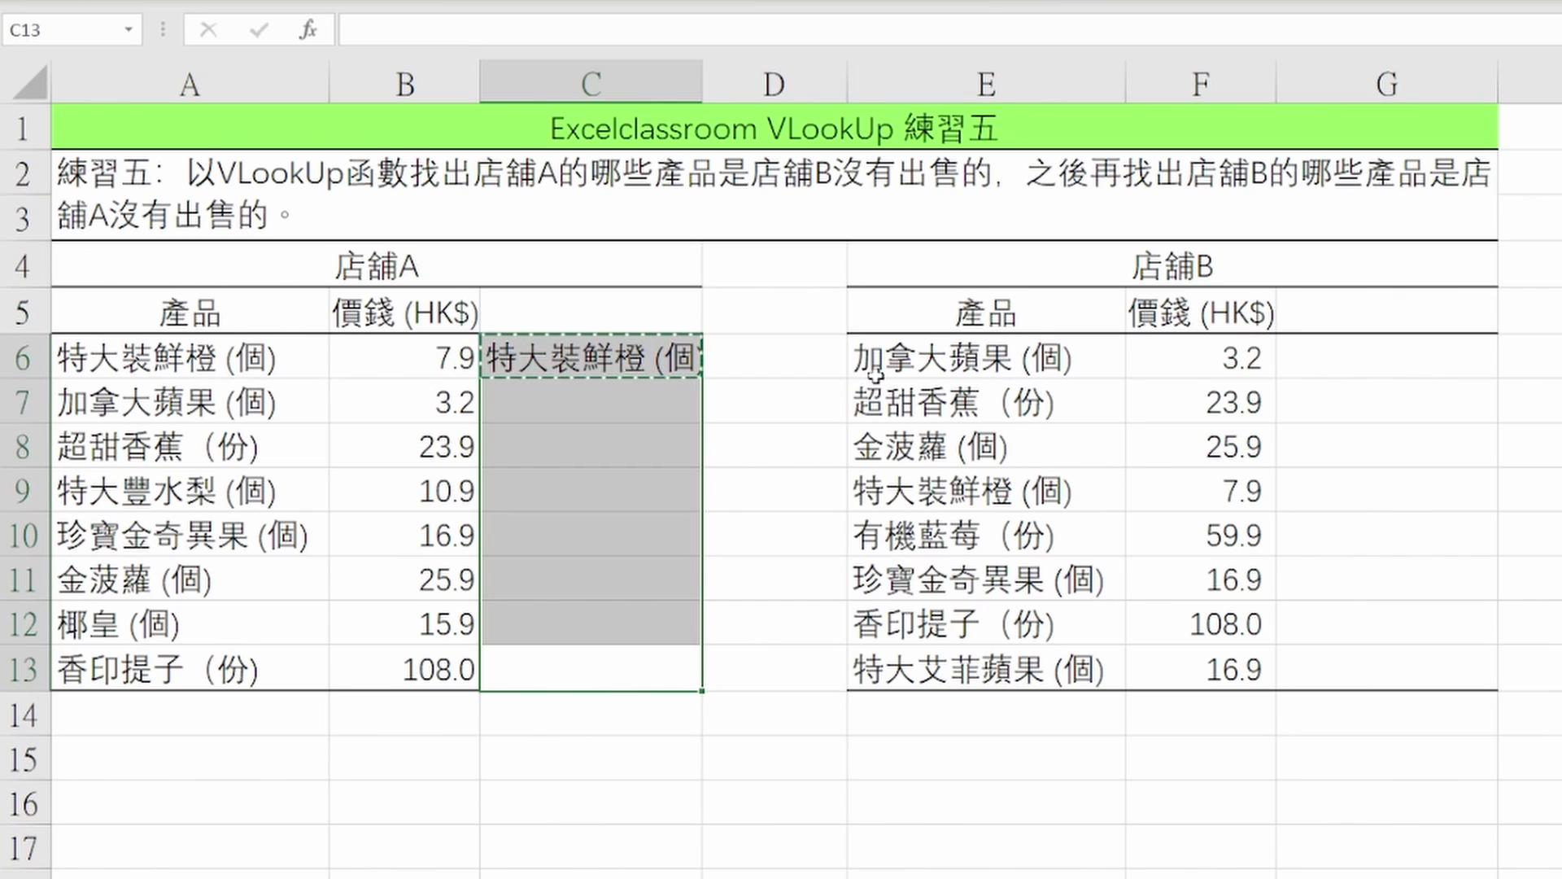
pyautogui.hotkey('ctrl', 'alt', 'v')
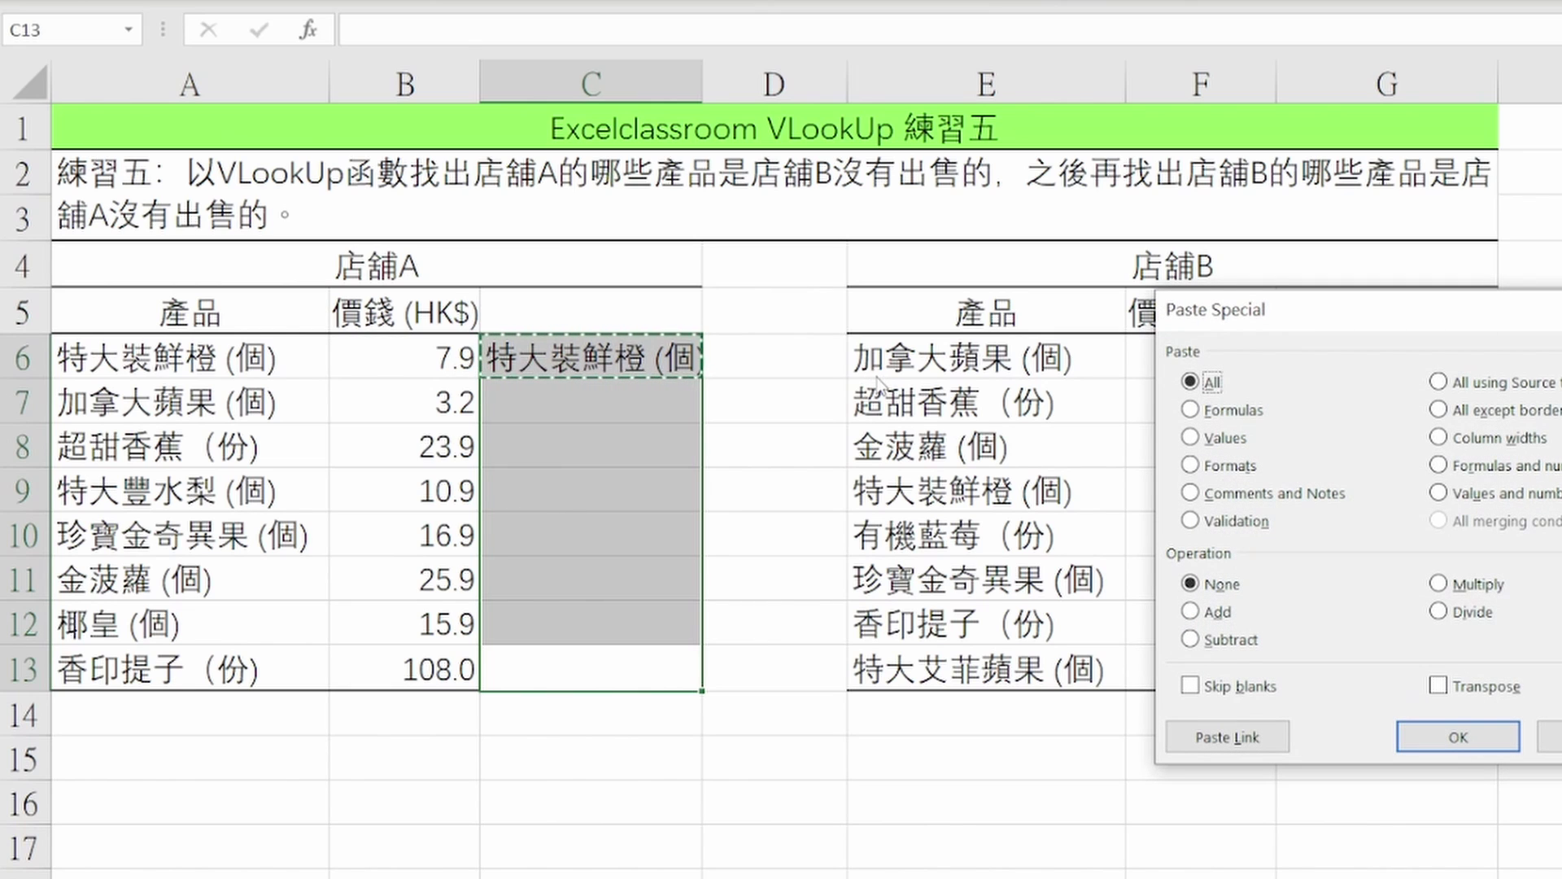
pyautogui.press('Escape')
pyautogui.press('Left')
pyautogui.press('Right')
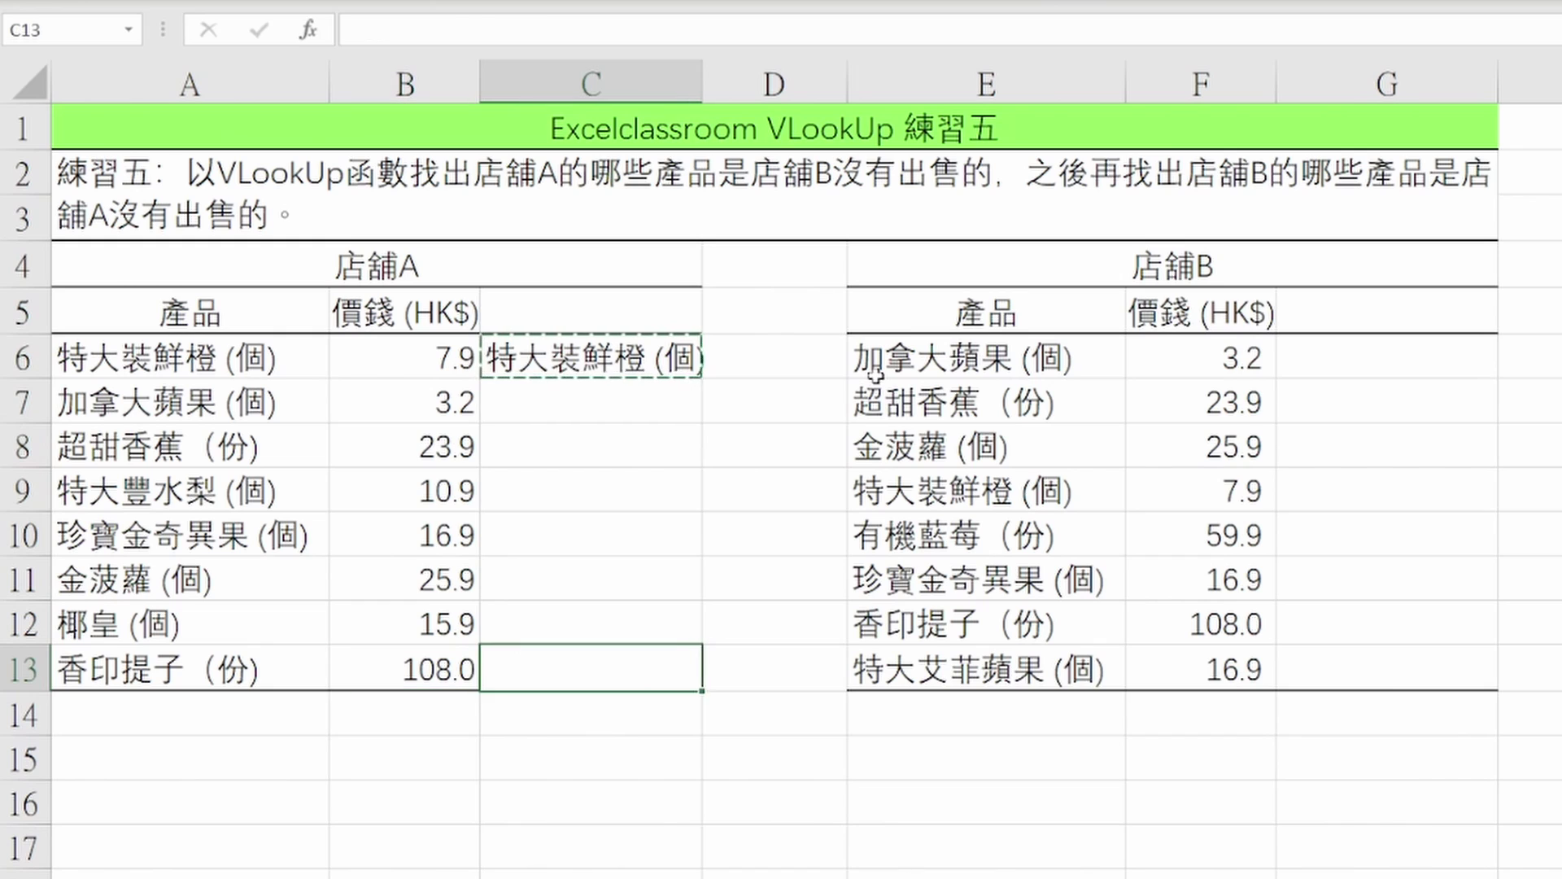
# - Copy the C6 lookup formula to shop A's rows C6:C13, pasting formulas only
pyautogui.hotkey('ctrl', 'Up')
pyautogui.hotkey('ctrl', 'c')
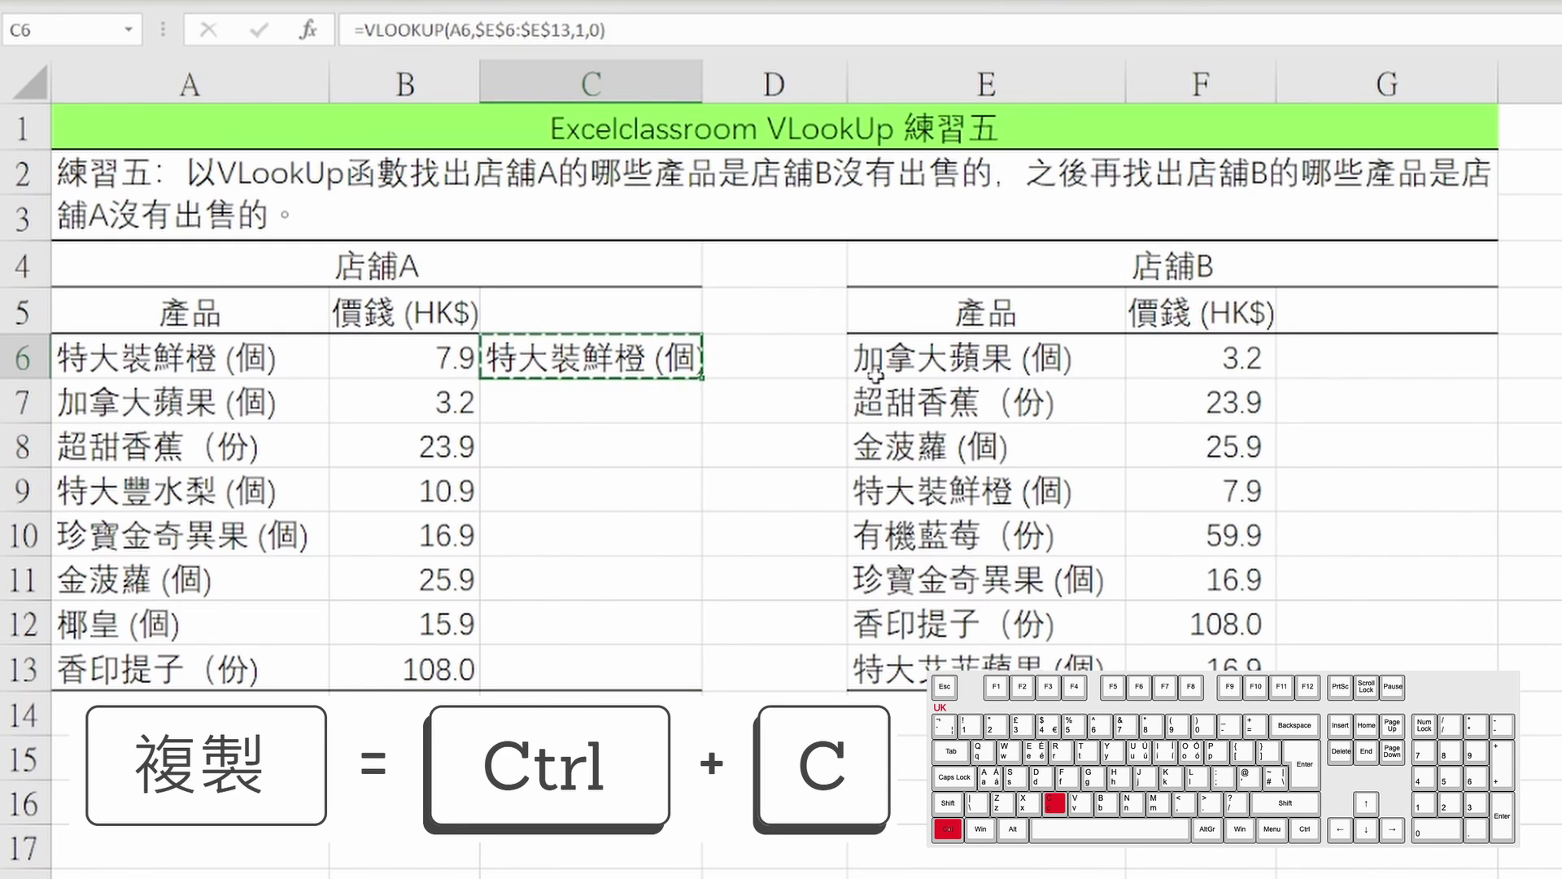
pyautogui.press('Left')
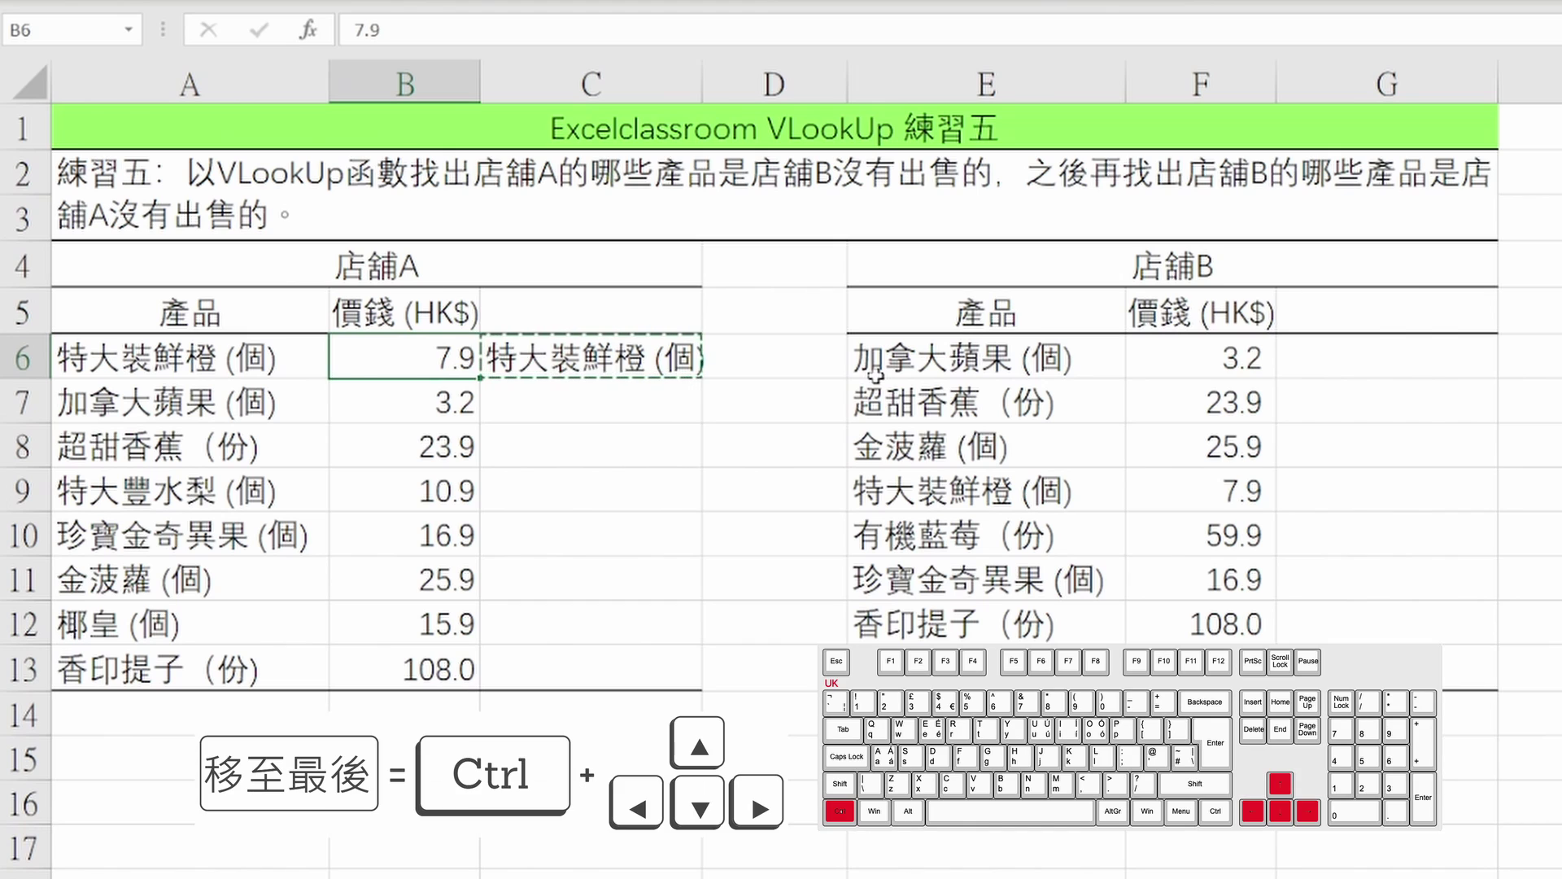
pyautogui.hotkey('ctrl', 'Down')
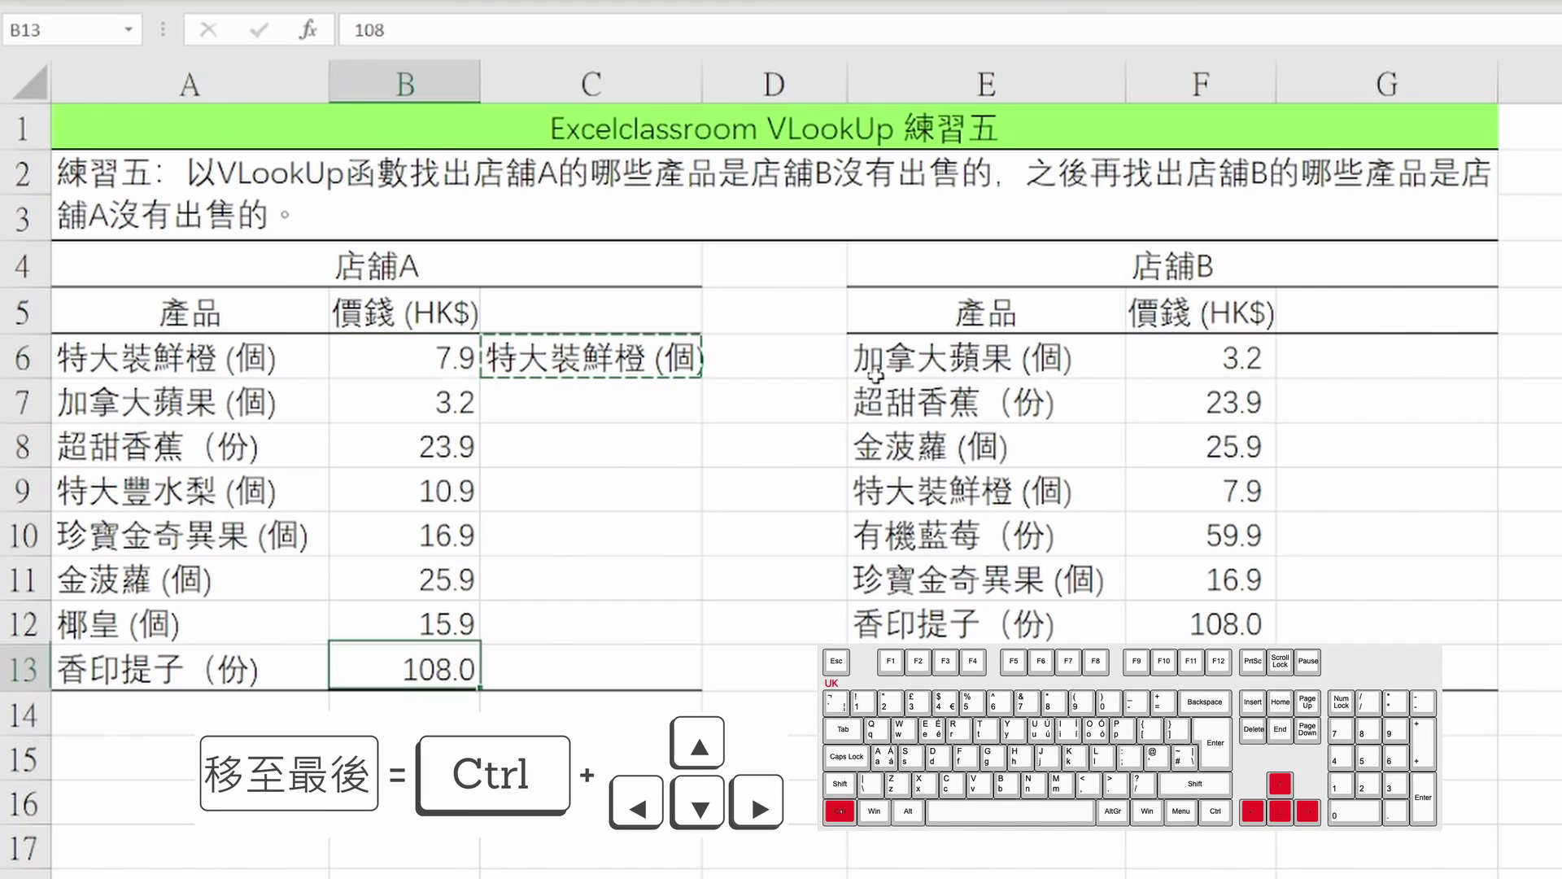
pyautogui.press('Right')
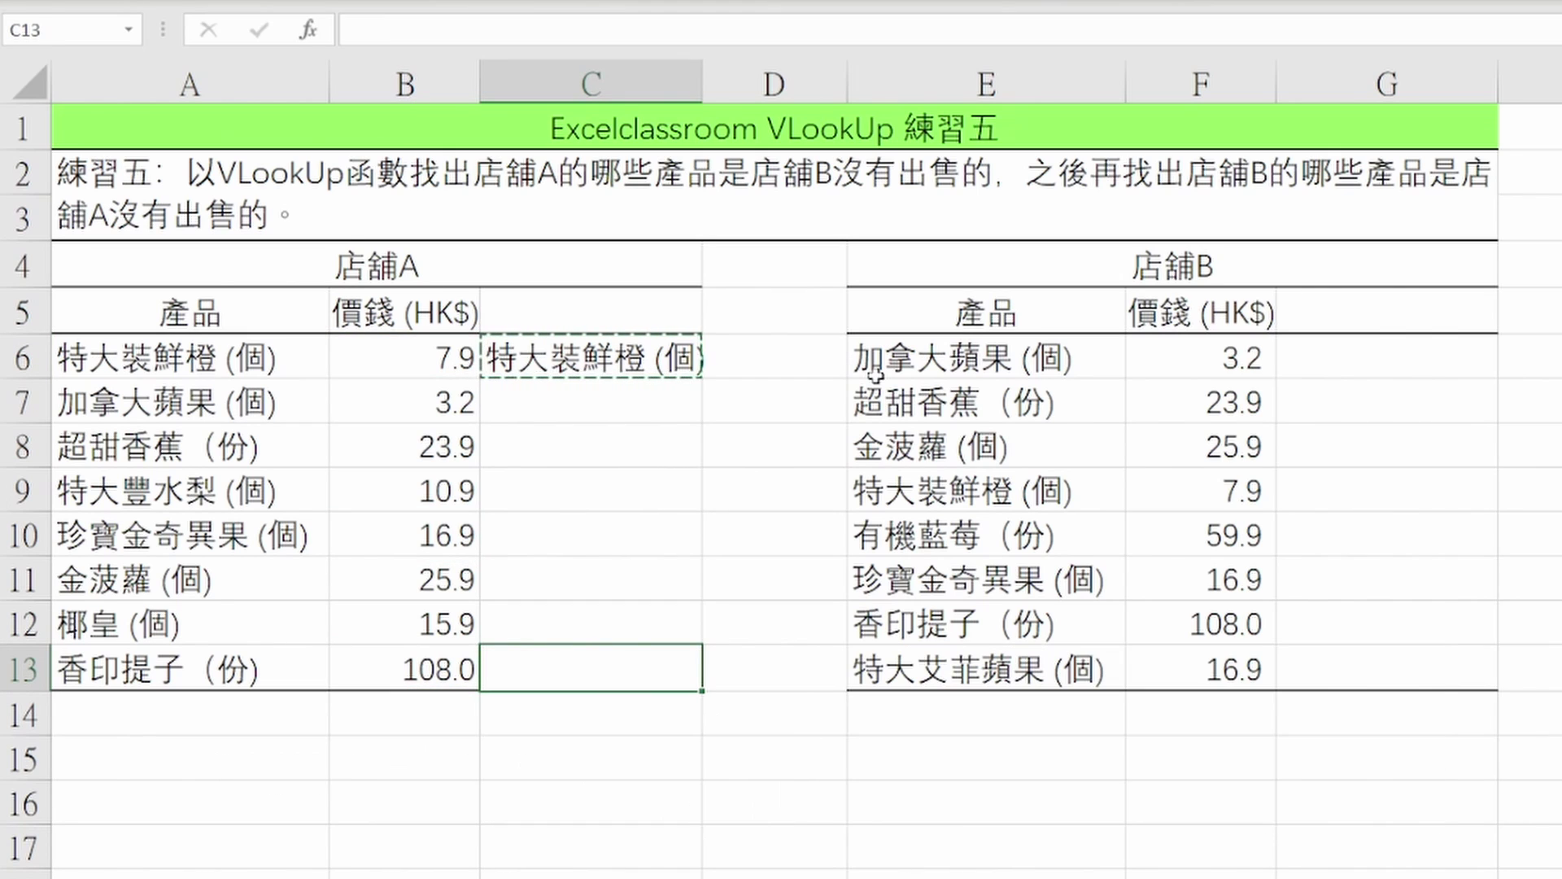
pyautogui.hotkey('ctrl', 'shift', 'Up')
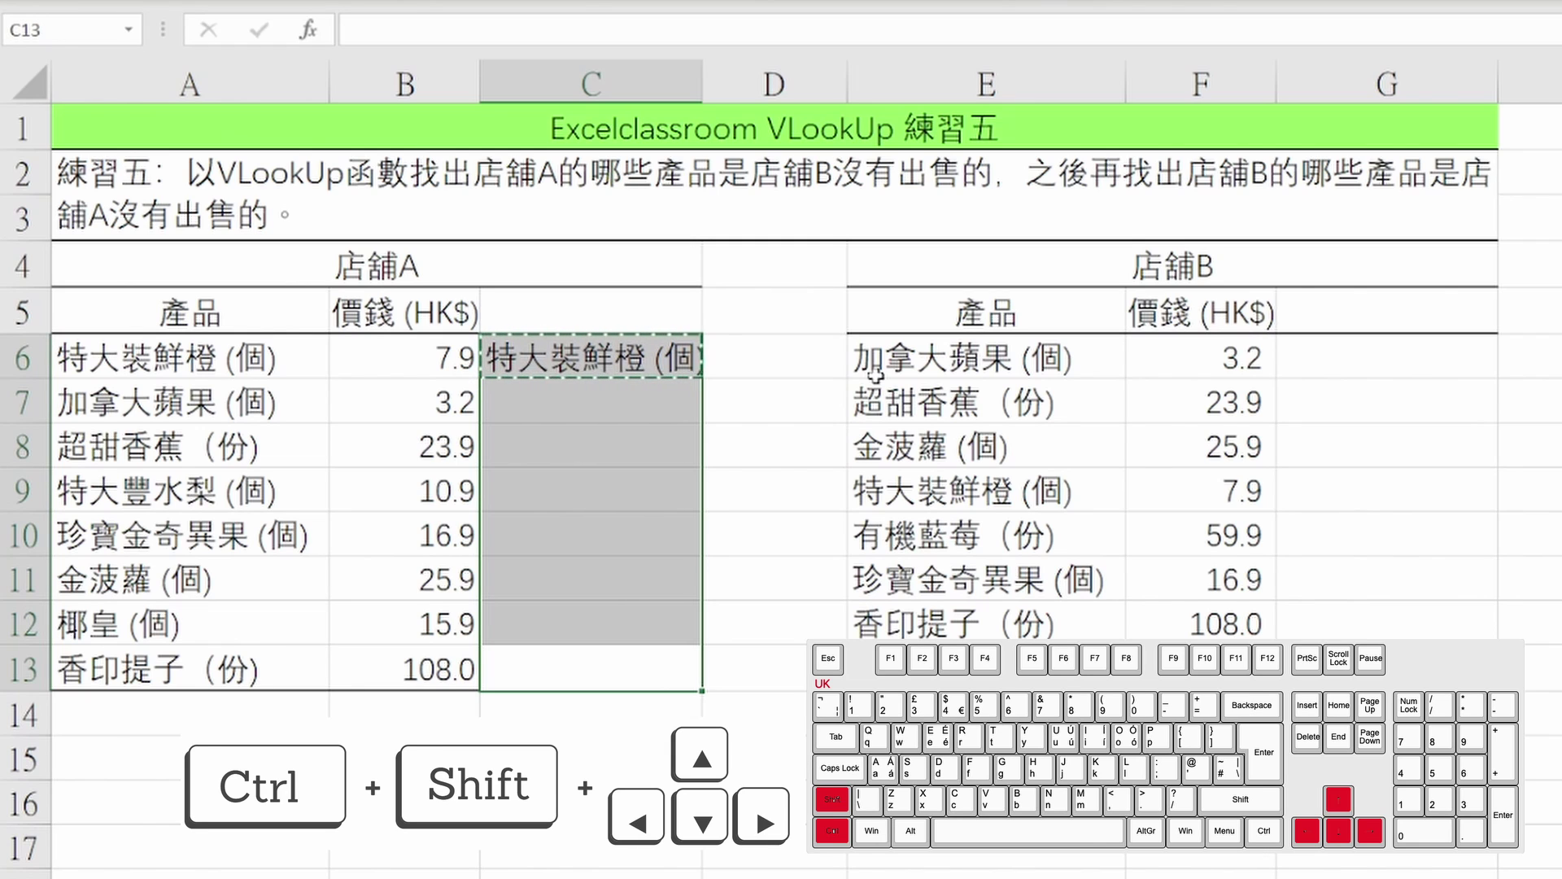
pyautogui.hotkey('alt', 'e')
pyautogui.press('s')
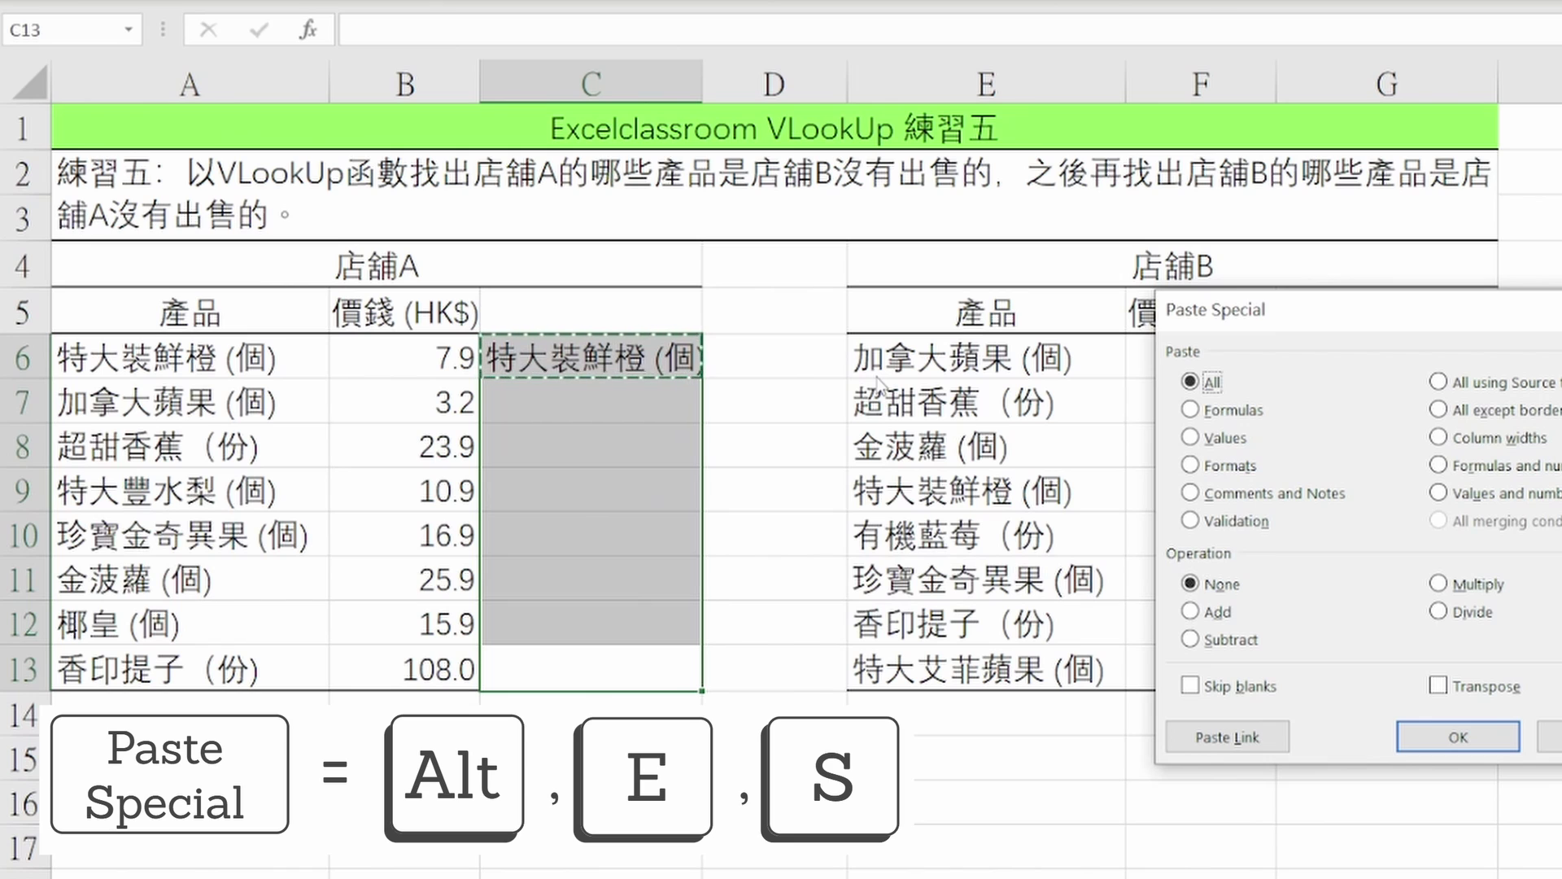
pyautogui.click(1241, 410)
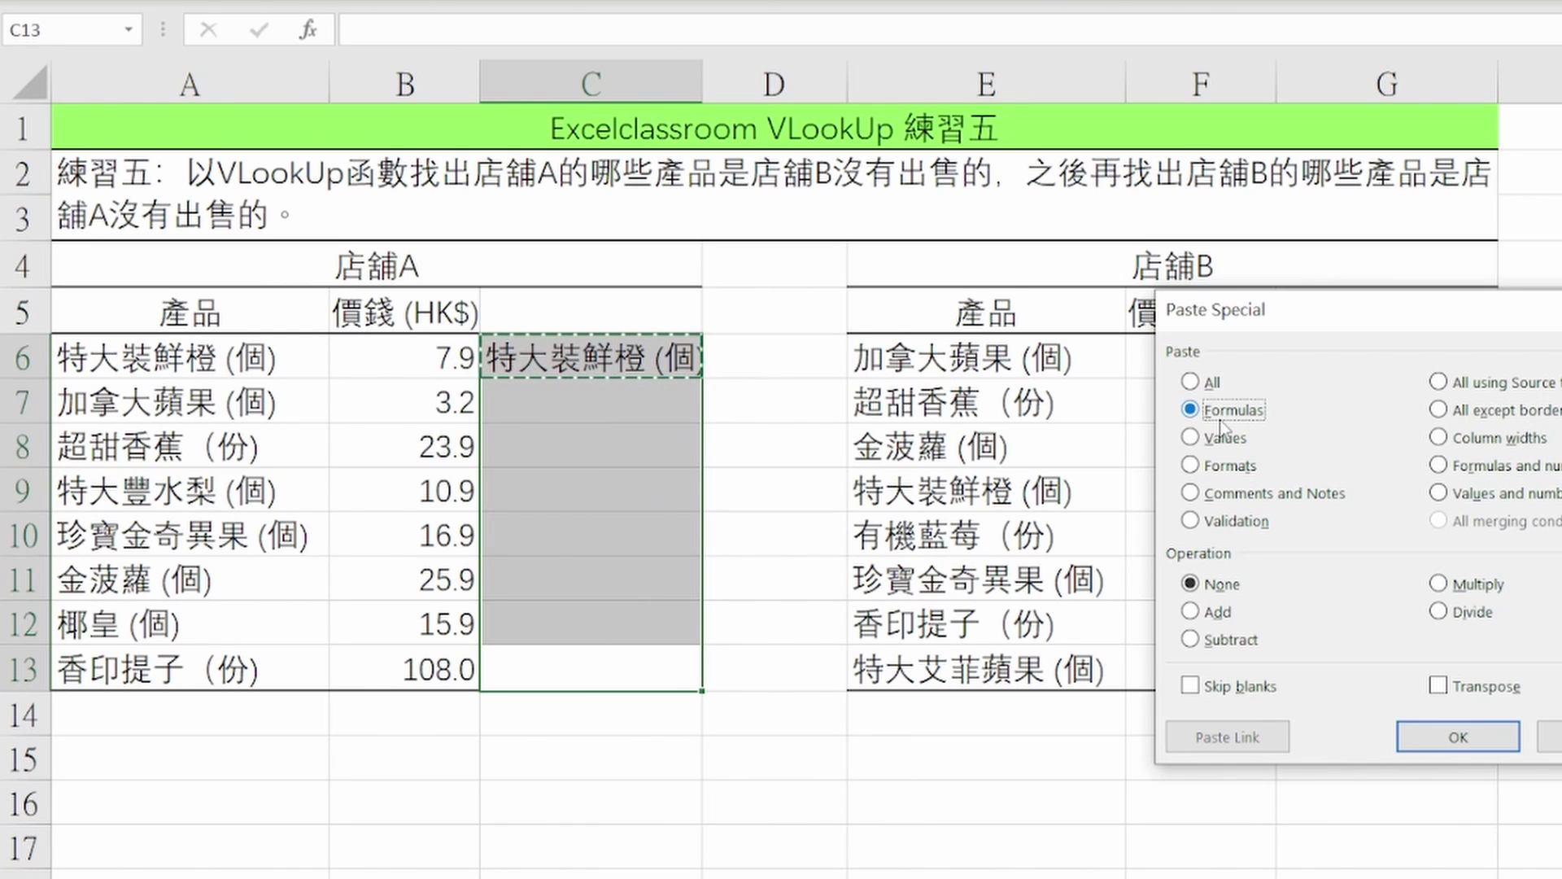
pyautogui.press('Return')
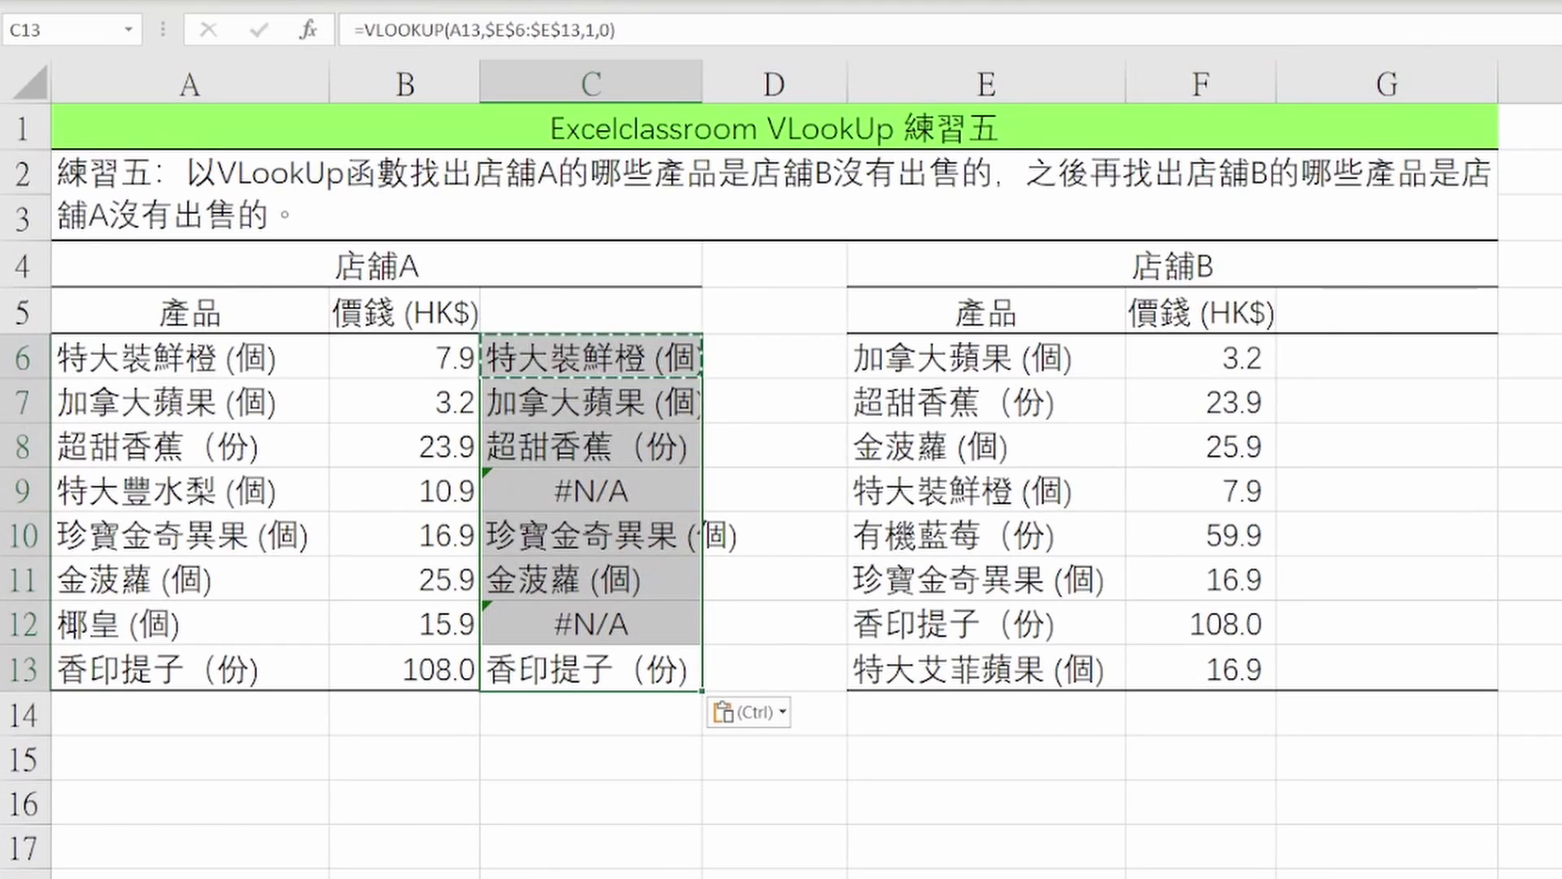
# - Start a VLOOKUP formula in G6 with shop B's first product E6 as the lookup value
pyautogui.click(1343, 349)
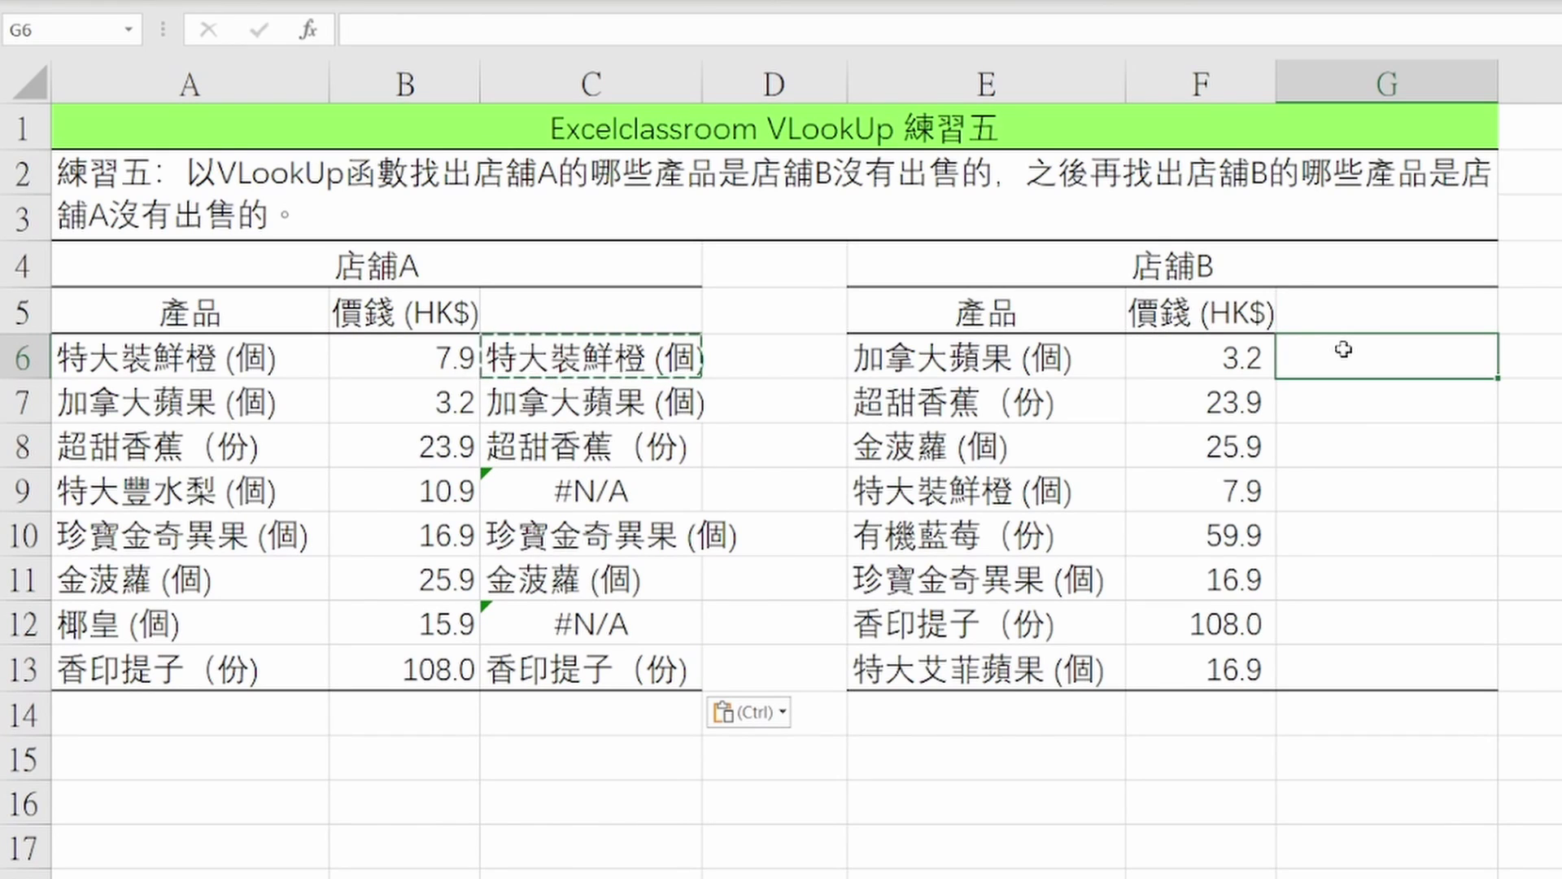
pyautogui.write('=')
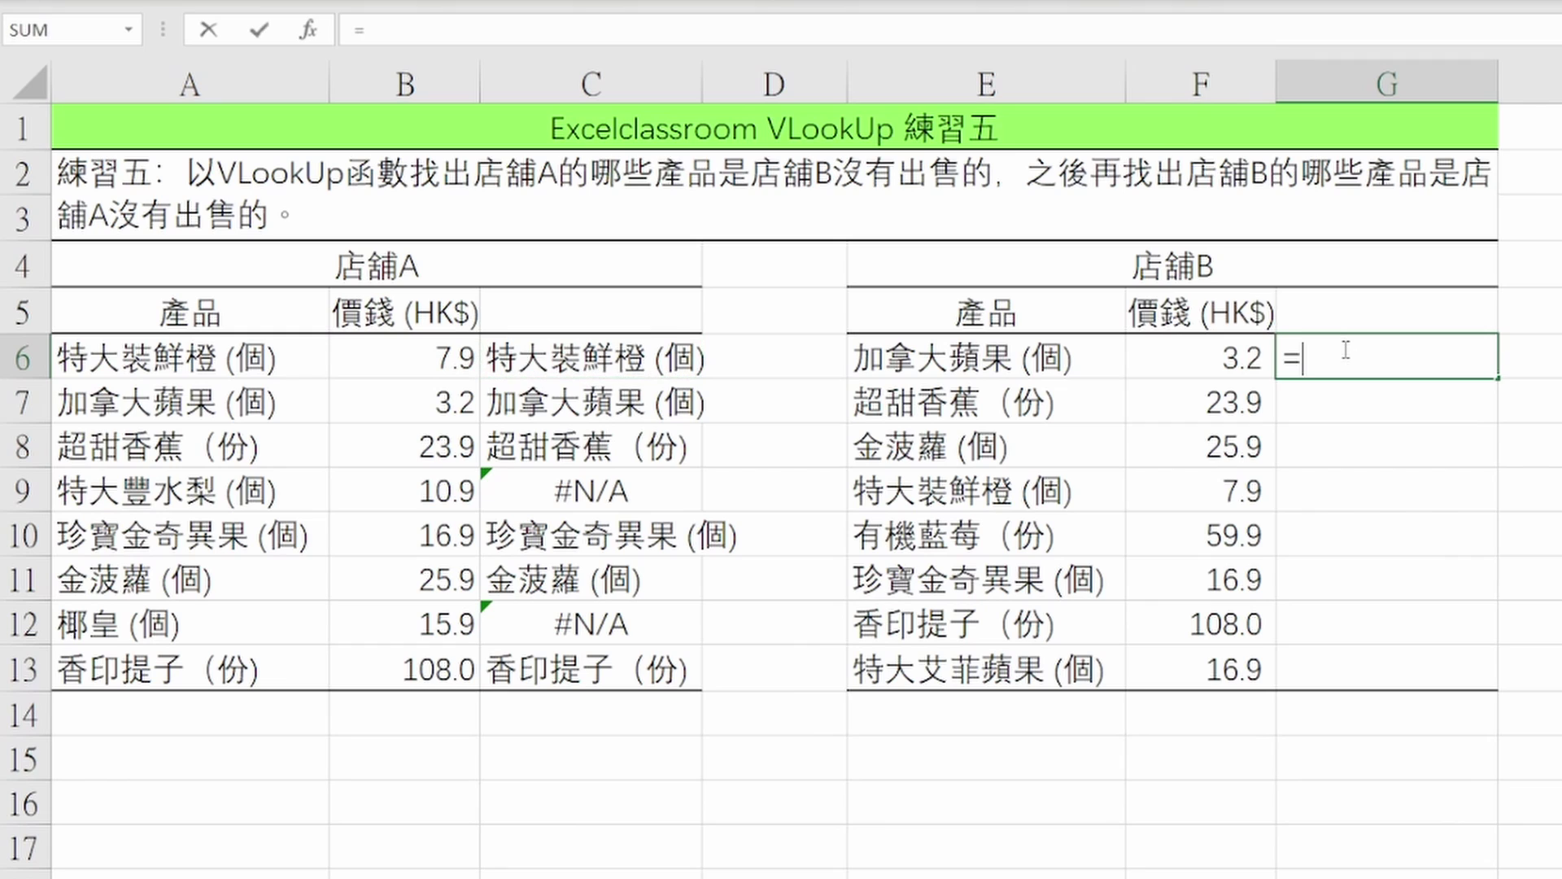
pyautogui.write('vlookup(')
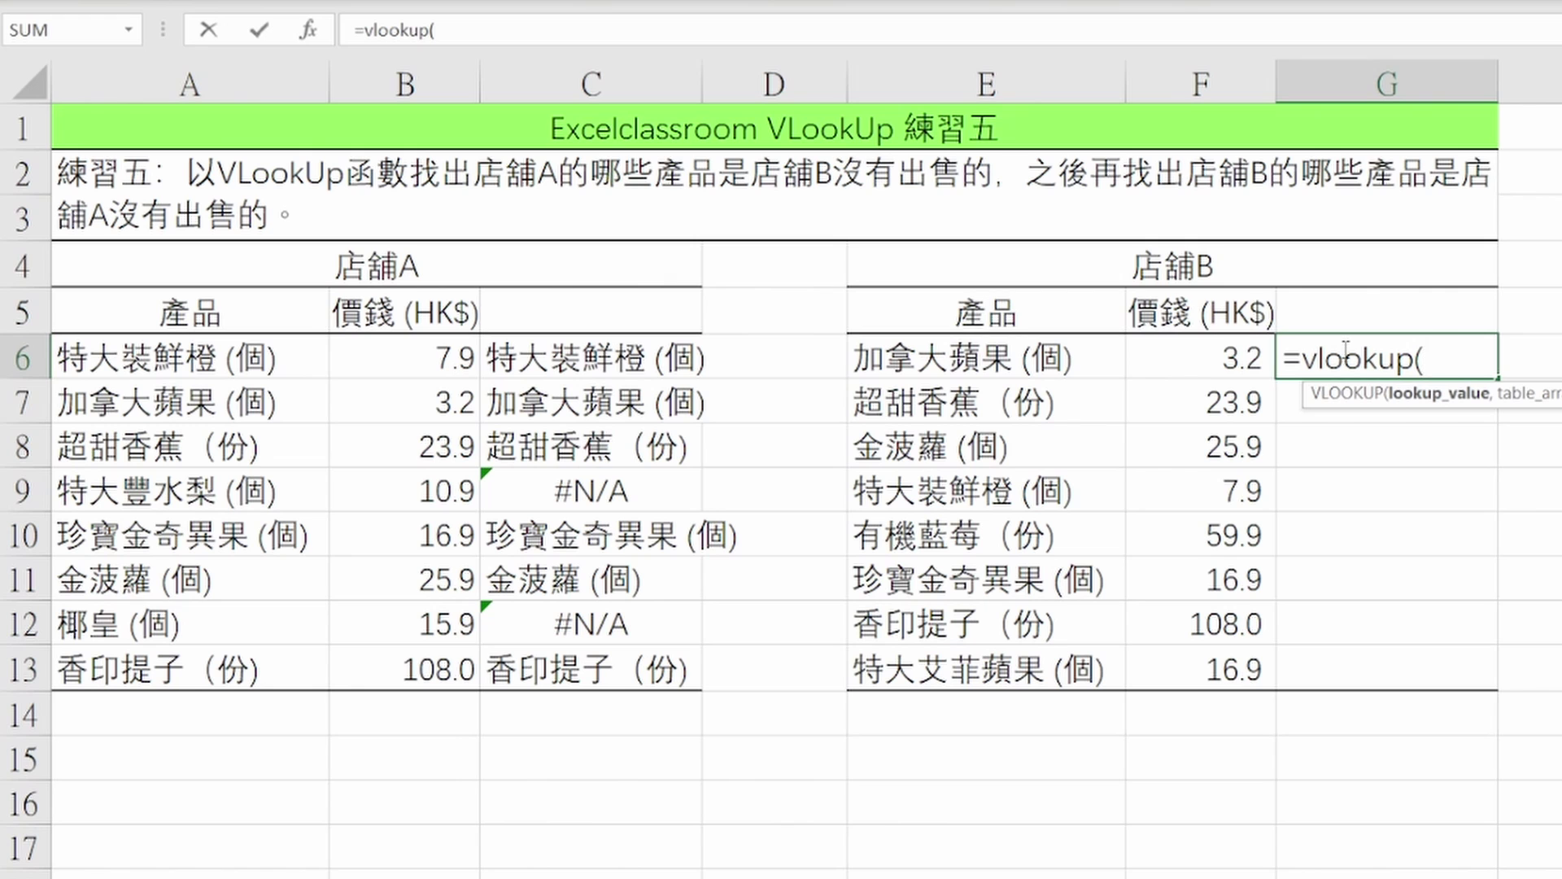
pyautogui.press('Left')
pyautogui.press('Left')
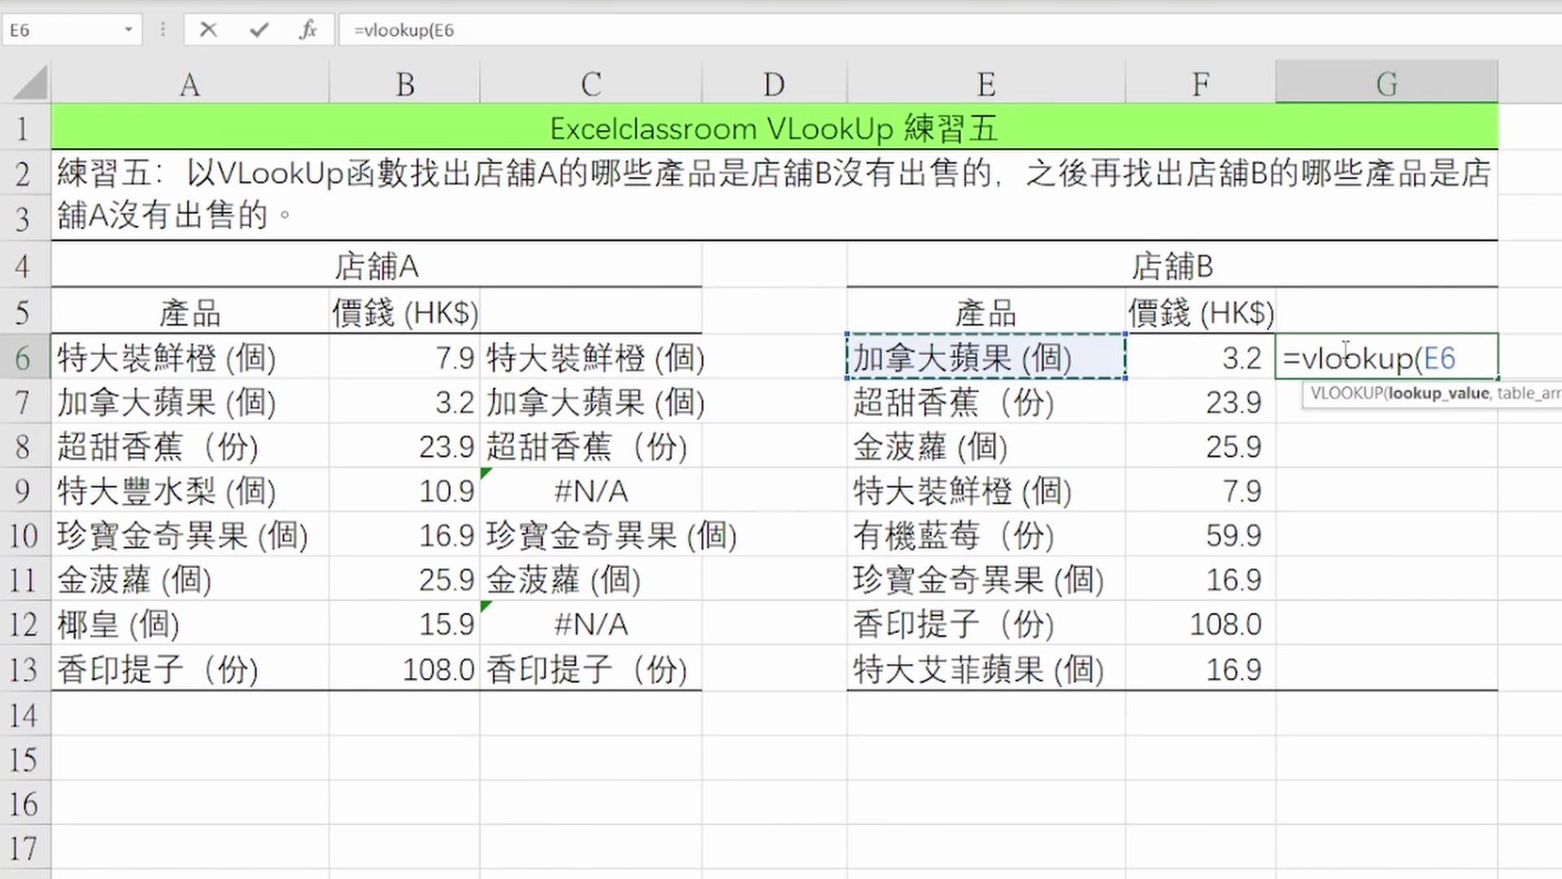
# - Set the G6 formula's table array to shop A's products A6:A13, locked as the absolute range $A$6:$A$13
pyautogui.write(',')
pyautogui.press('Left')
pyautogui.press('Left')
pyautogui.press('Left')
pyautogui.press('Left')
pyautogui.press('Left')
pyautogui.press('Left')
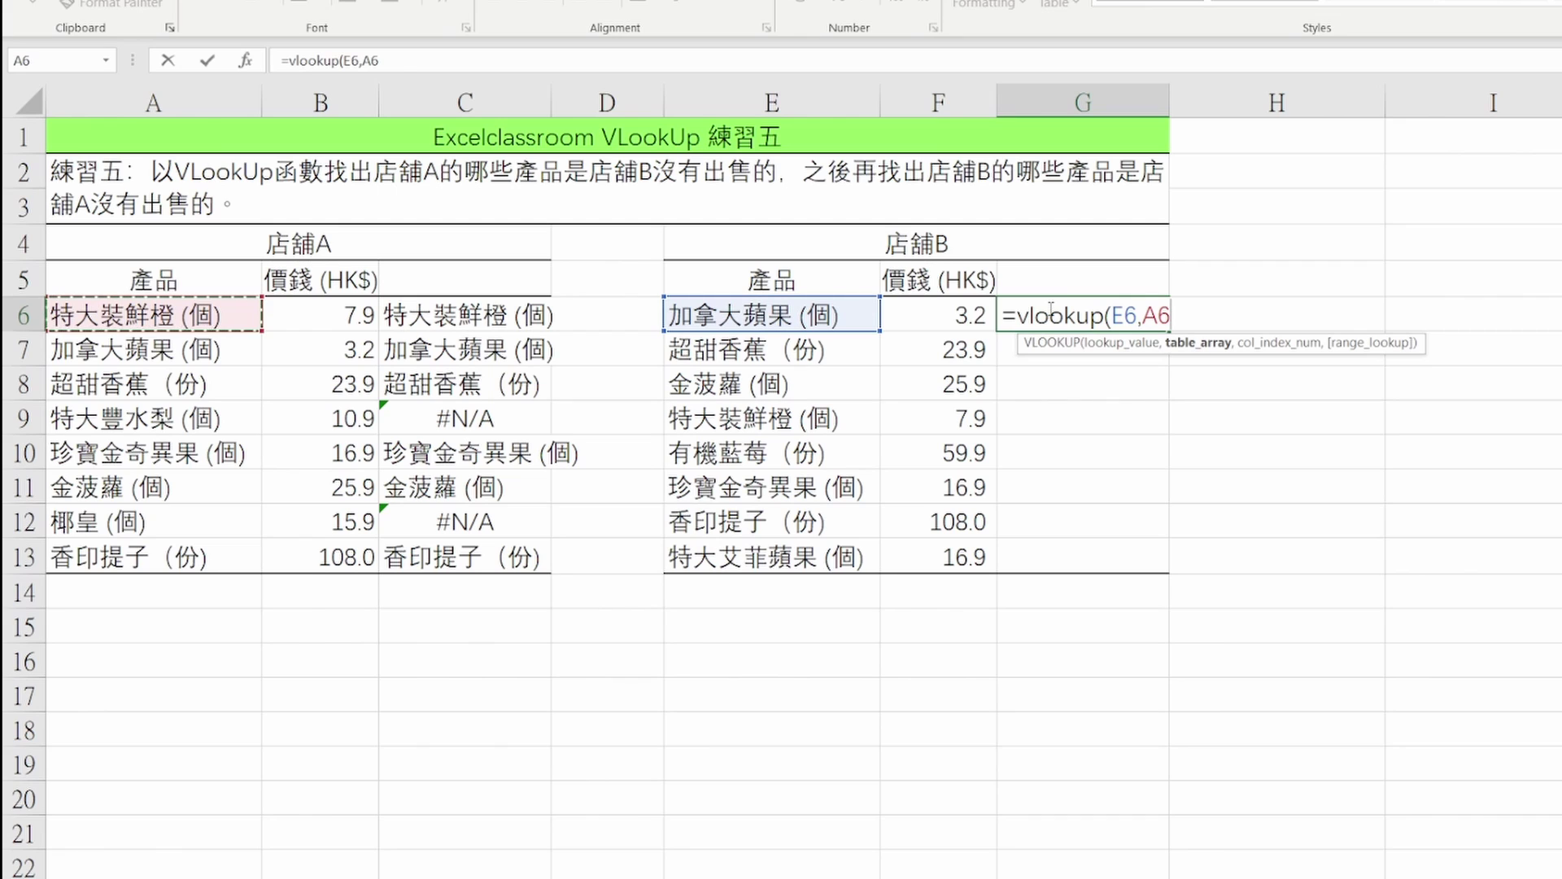
pyautogui.hotkey('shift', 'Down')
pyautogui.hotkey('shift', 'Down')
pyautogui.hotkey('shift', 'Down')
pyautogui.hotkey('shift', 'Down')
pyautogui.hotkey('shift', 'Down')
pyautogui.hotkey('shift', 'Down')
pyautogui.hotkey('shift', 'Down')
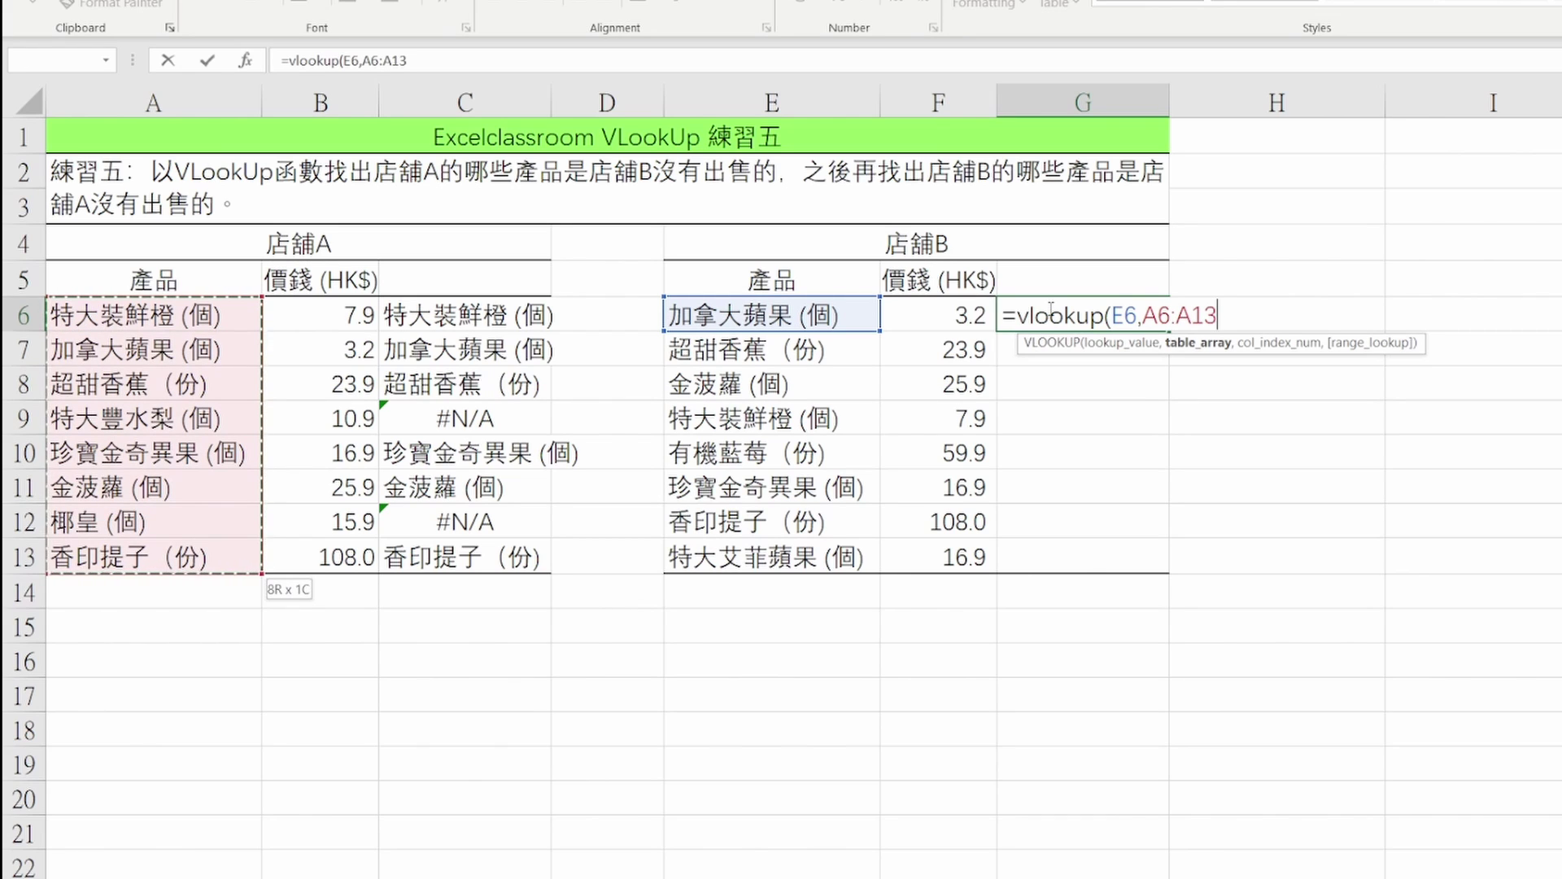
pyautogui.press('F4')
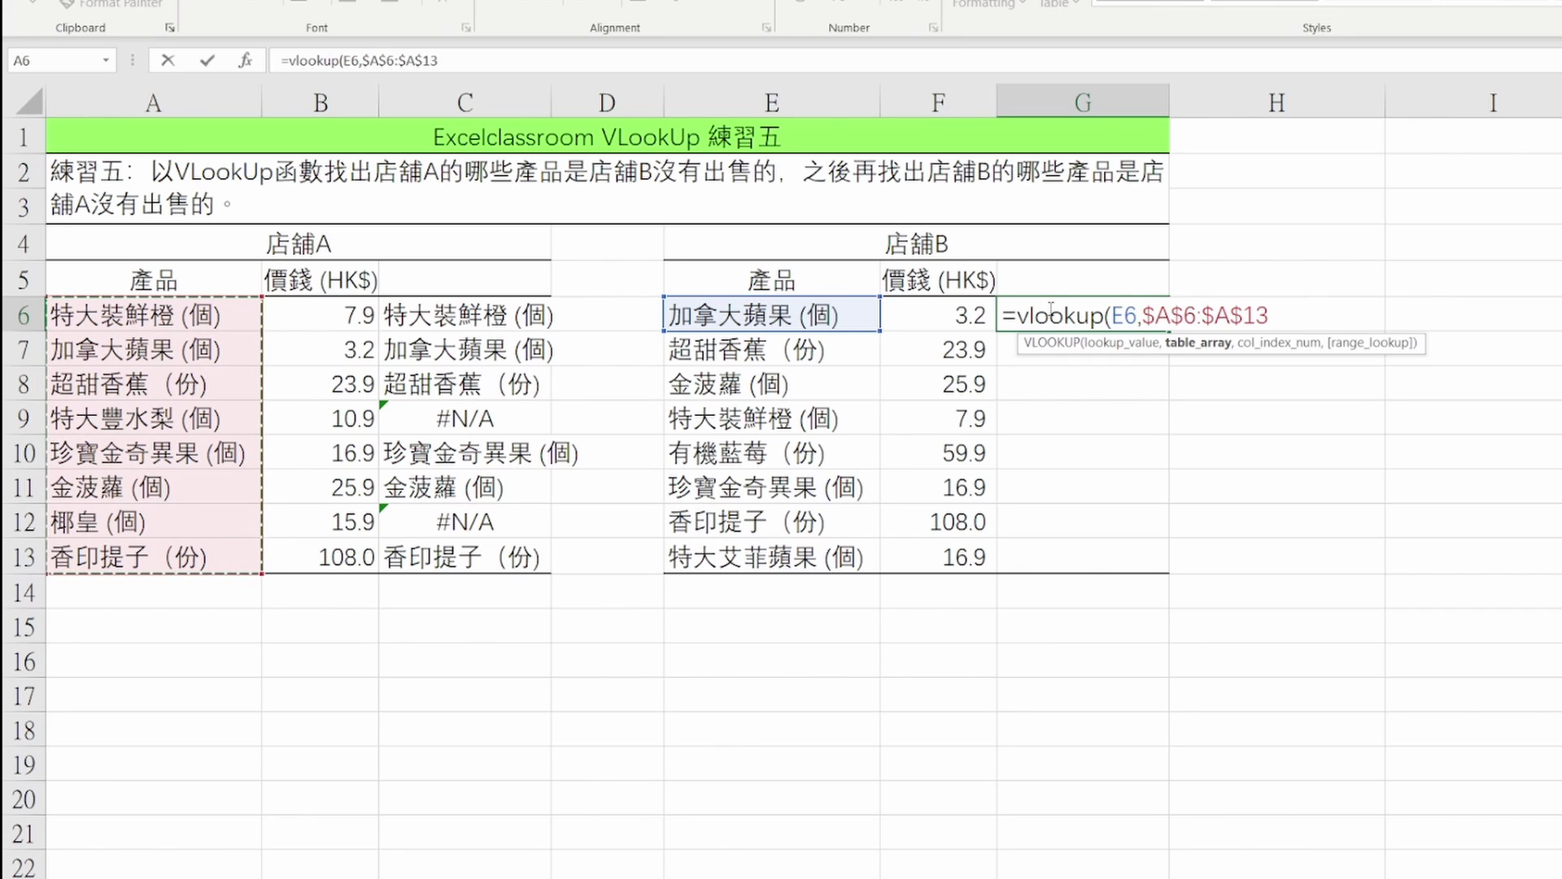
# - Complete the G6 formula with column index 1 and search mode 0 for an exact match
pyautogui.write(',')
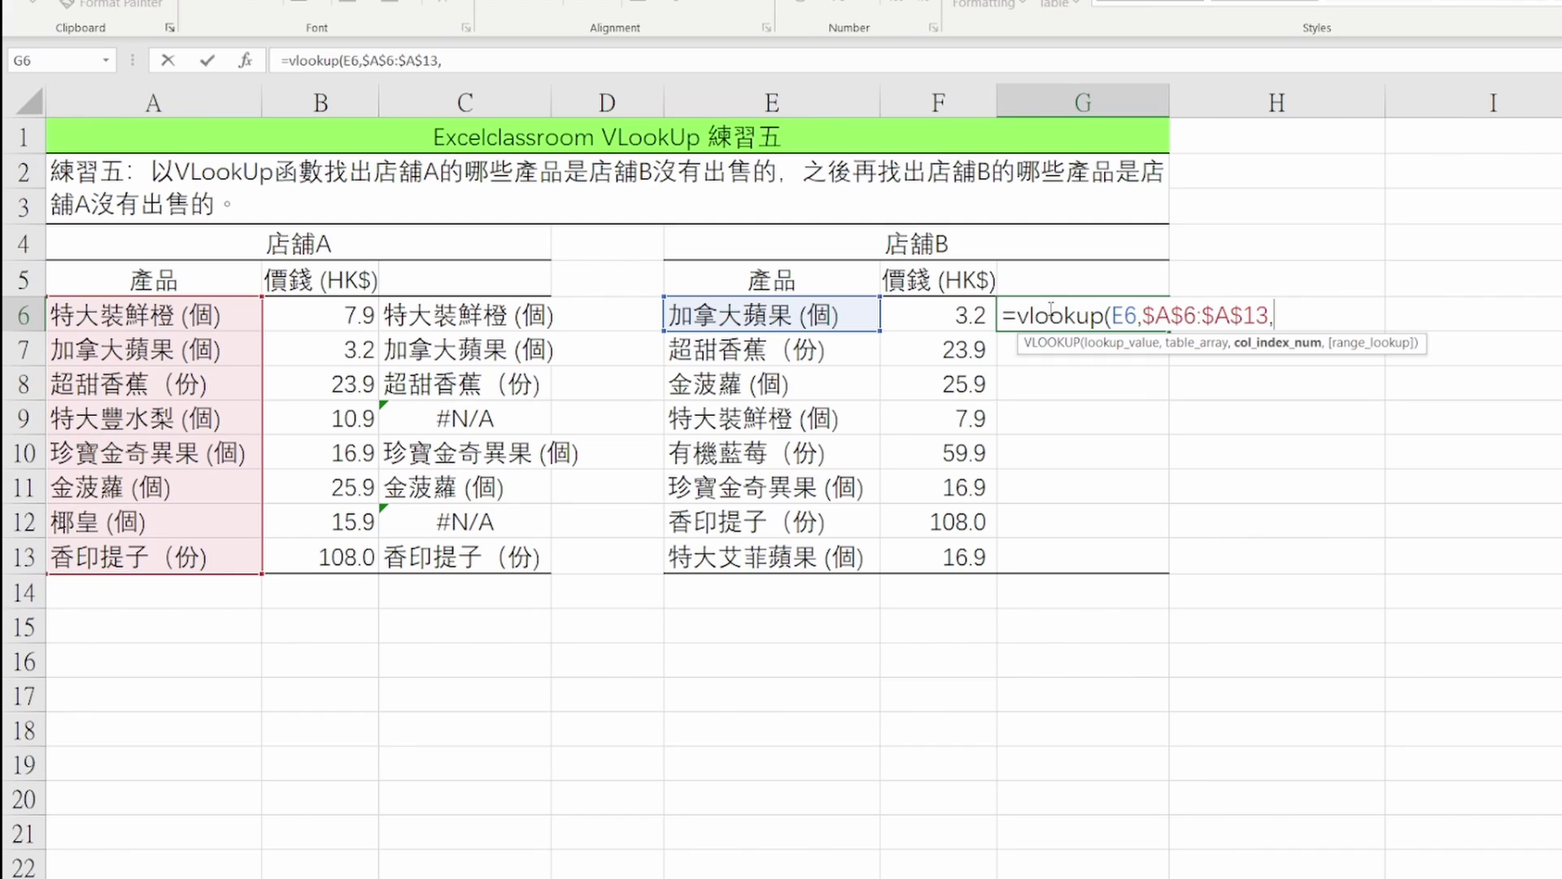
pyautogui.write('1,')
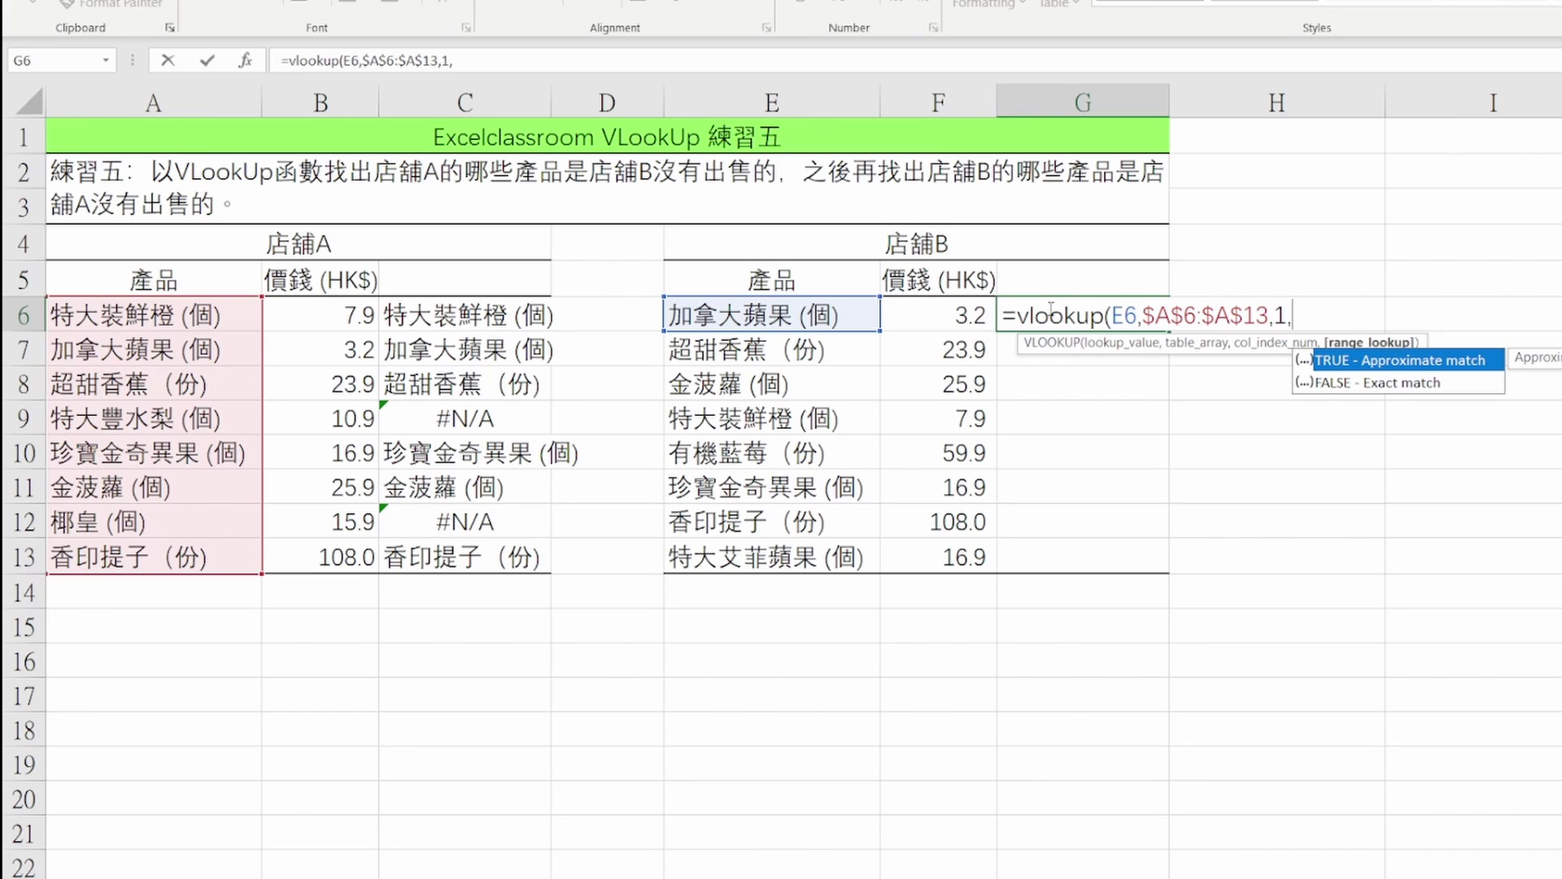
pyautogui.write('0)')
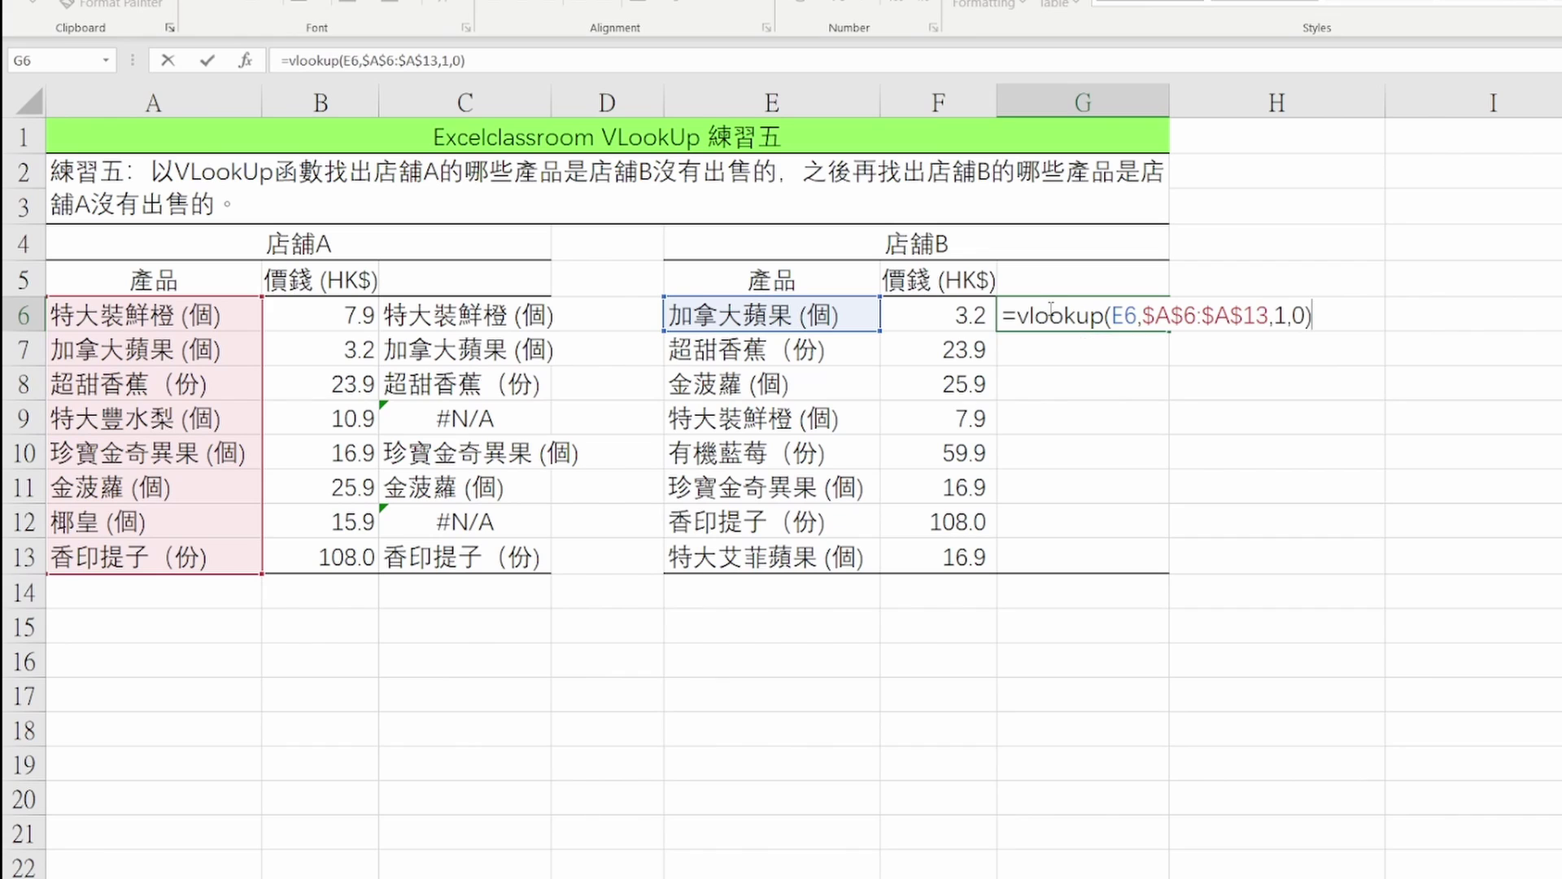
pyautogui.hotkey('ctrl', 'Return')
# - Copy the G6 lookup formula and select shop B's rows G6:G13 as the paste range
pyautogui.hotkey('ctrl', 'c')
pyautogui.press('Left')
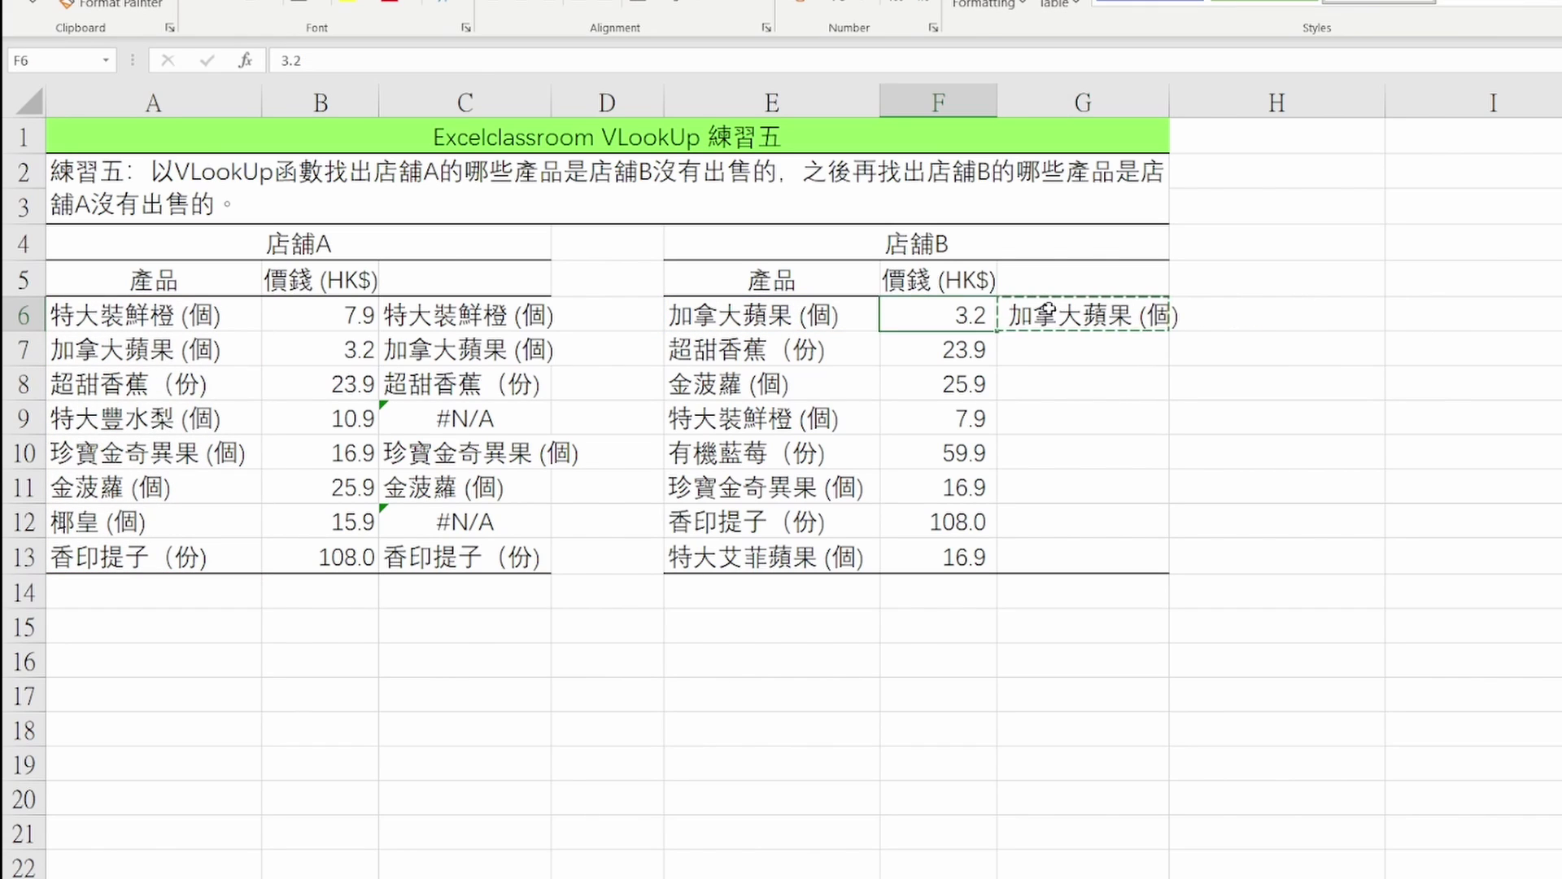
pyautogui.hotkey('ctrl', 'Down')
pyautogui.press('Right')
pyautogui.hotkey('ctrl', 'shift', 'Up')
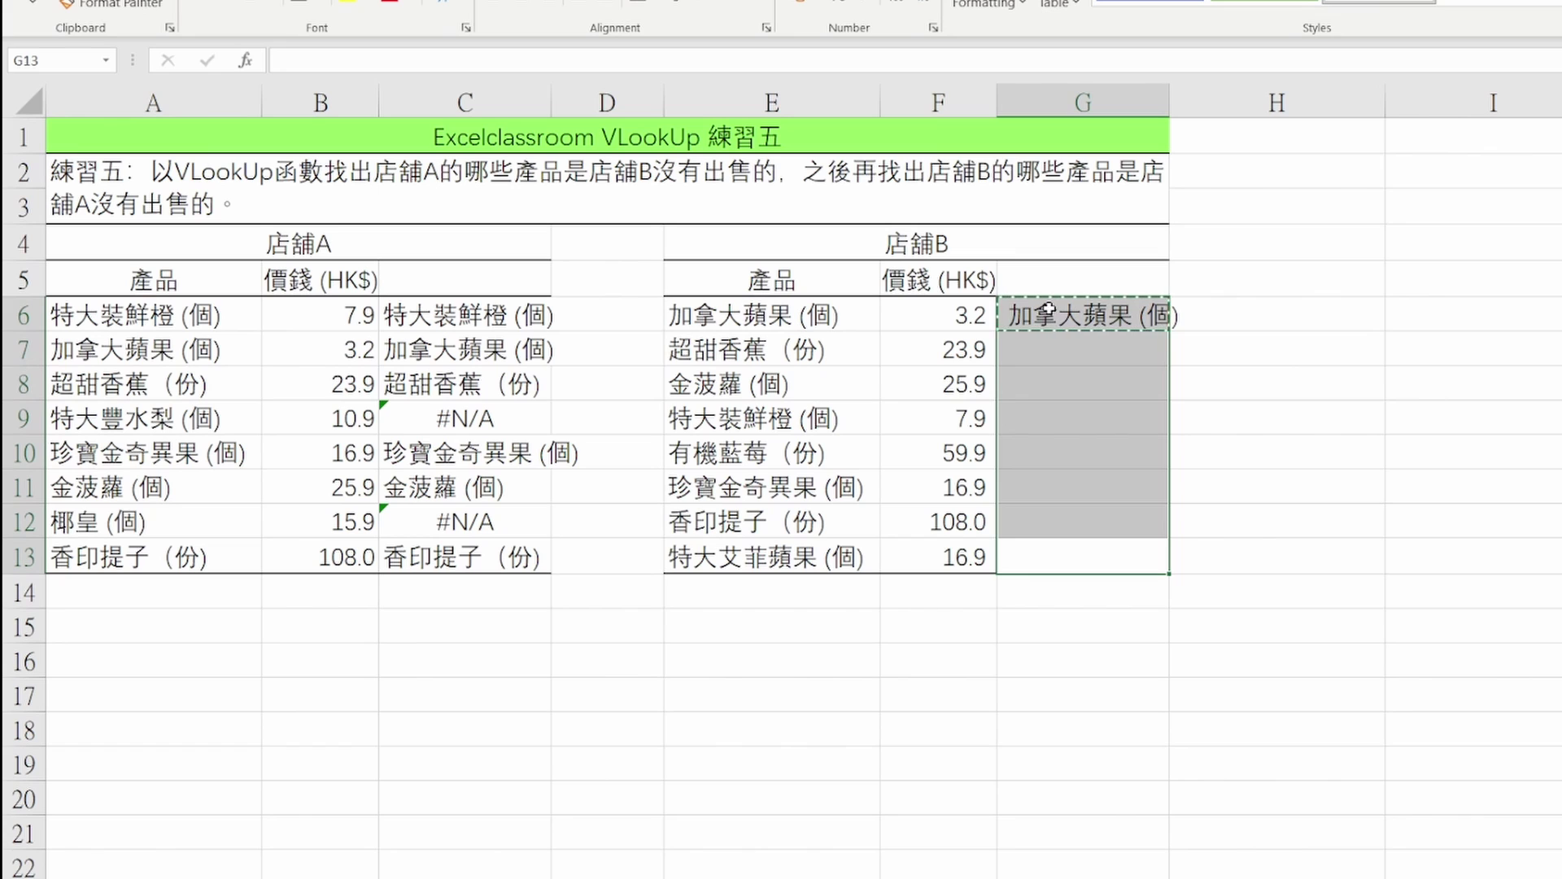
# - Paste only the formula from G6 down G6:G13 and check the last 店舖B product, in row 13
pyautogui.hotkey('ctrl', 'alt', 'v')
pyautogui.press('f')
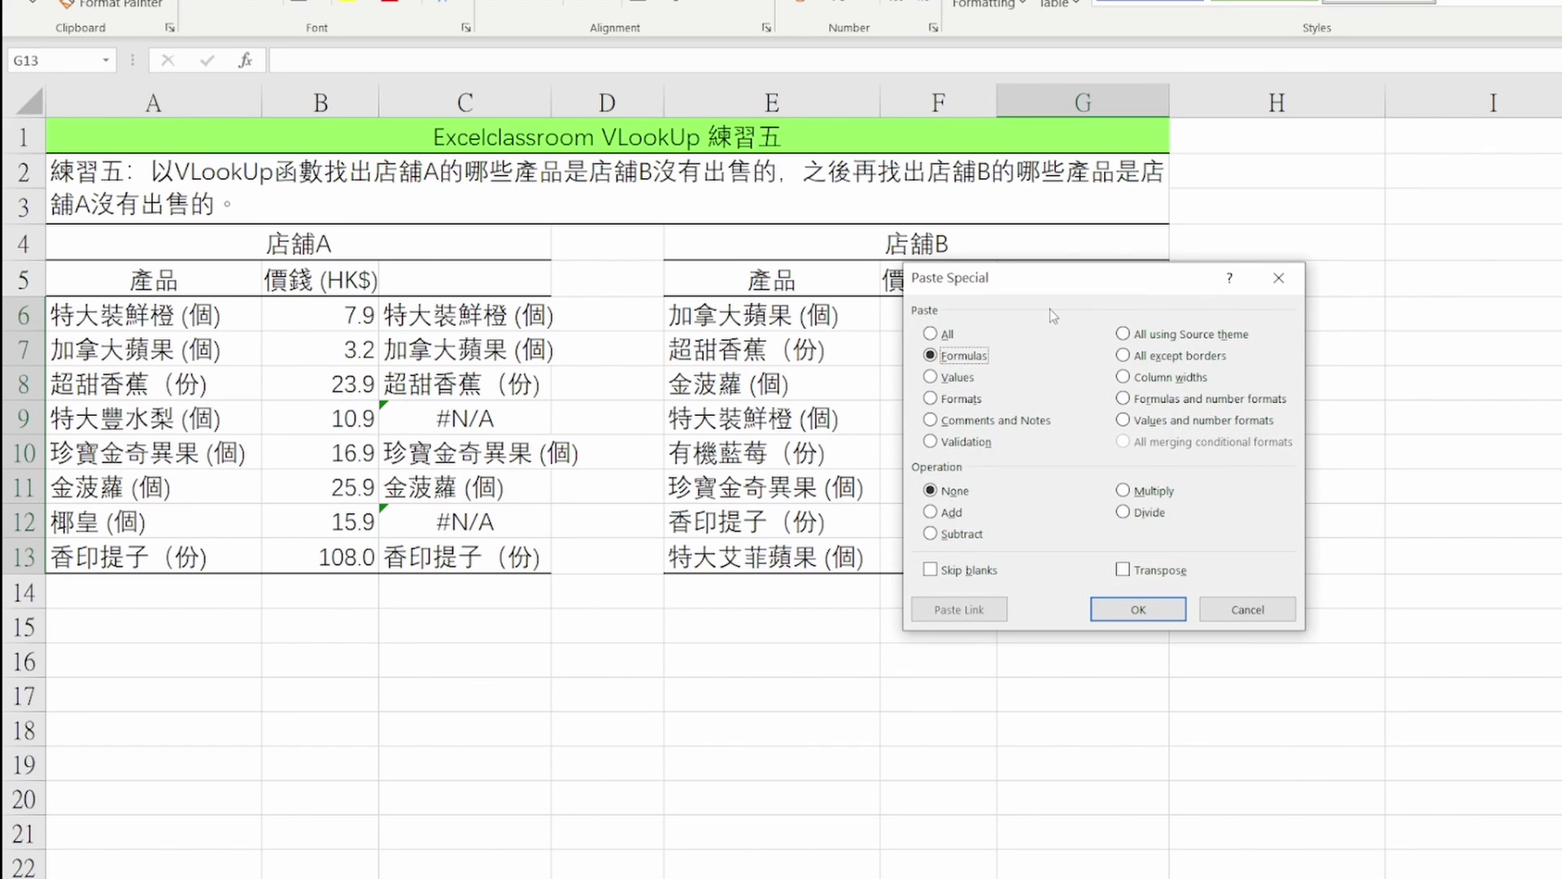
pyautogui.press('Return')
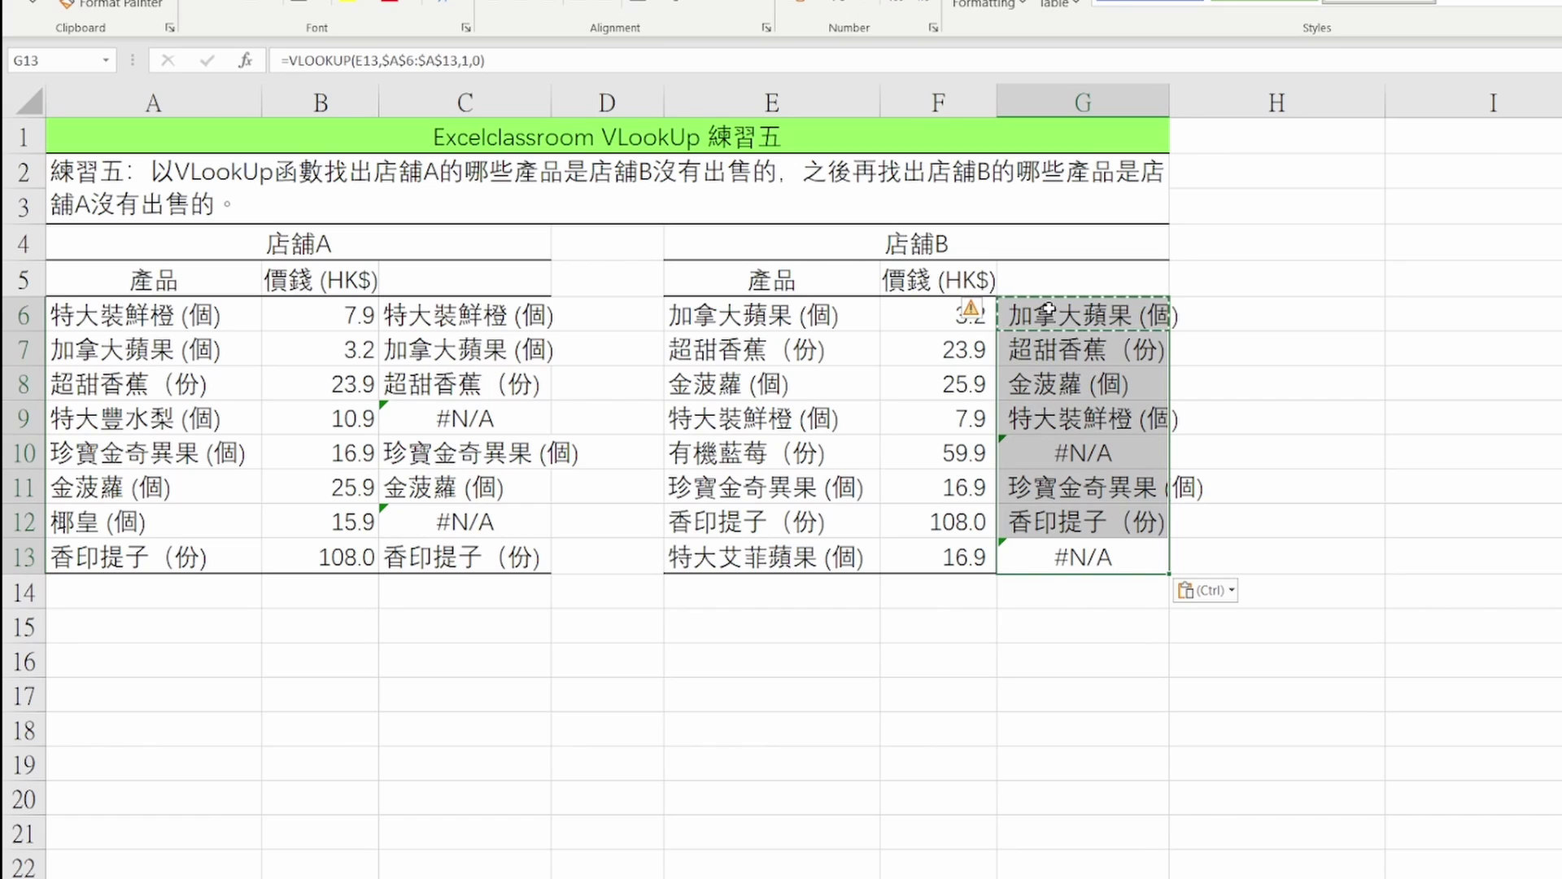
pyautogui.click(1041, 563)
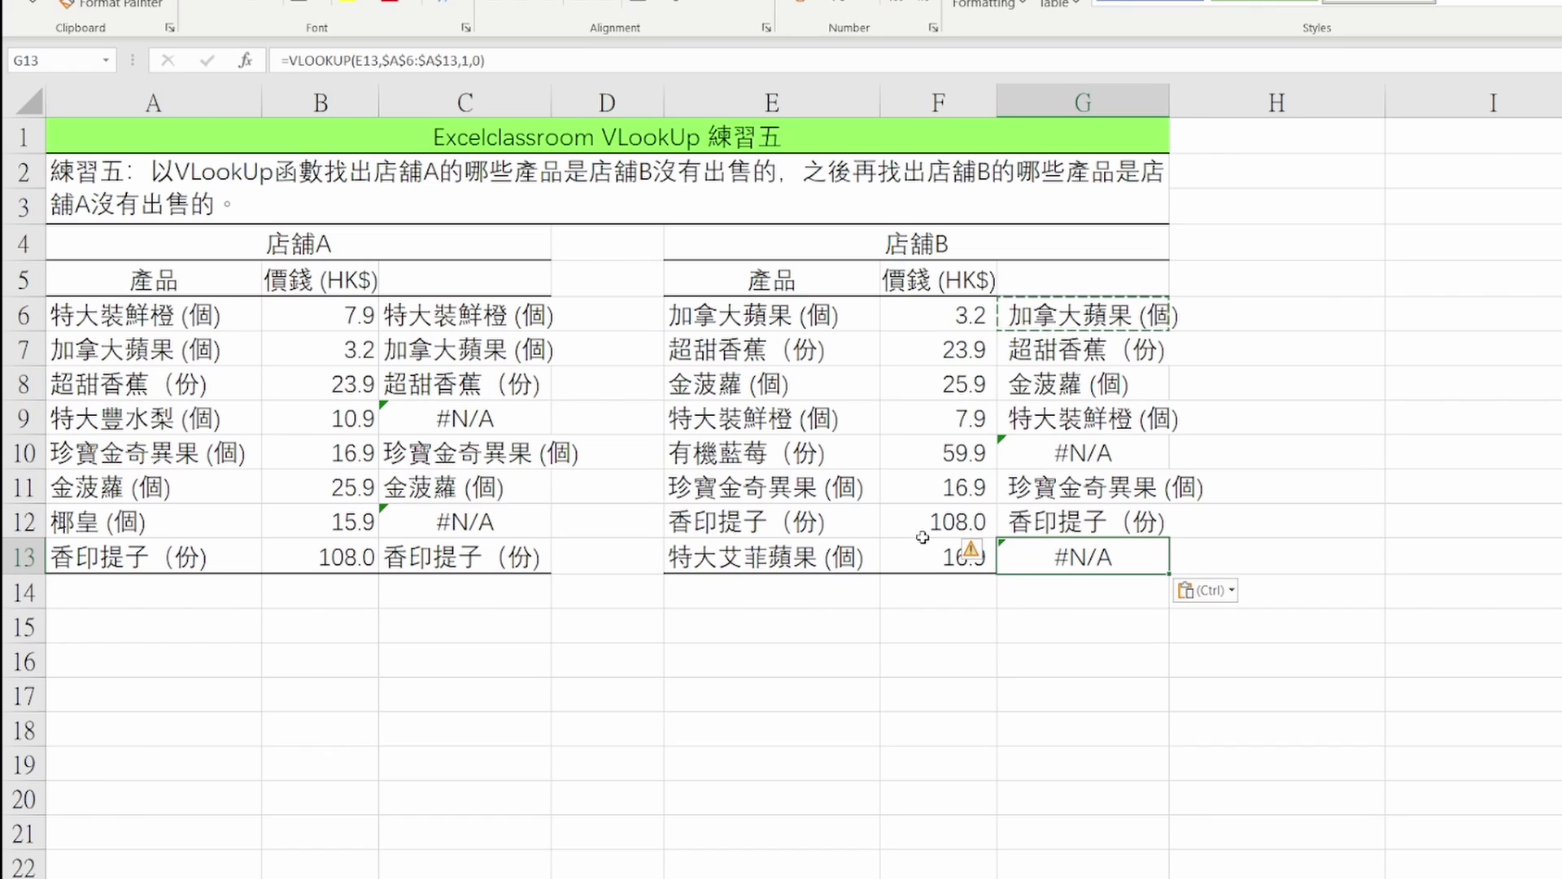
pyautogui.click(756, 555)
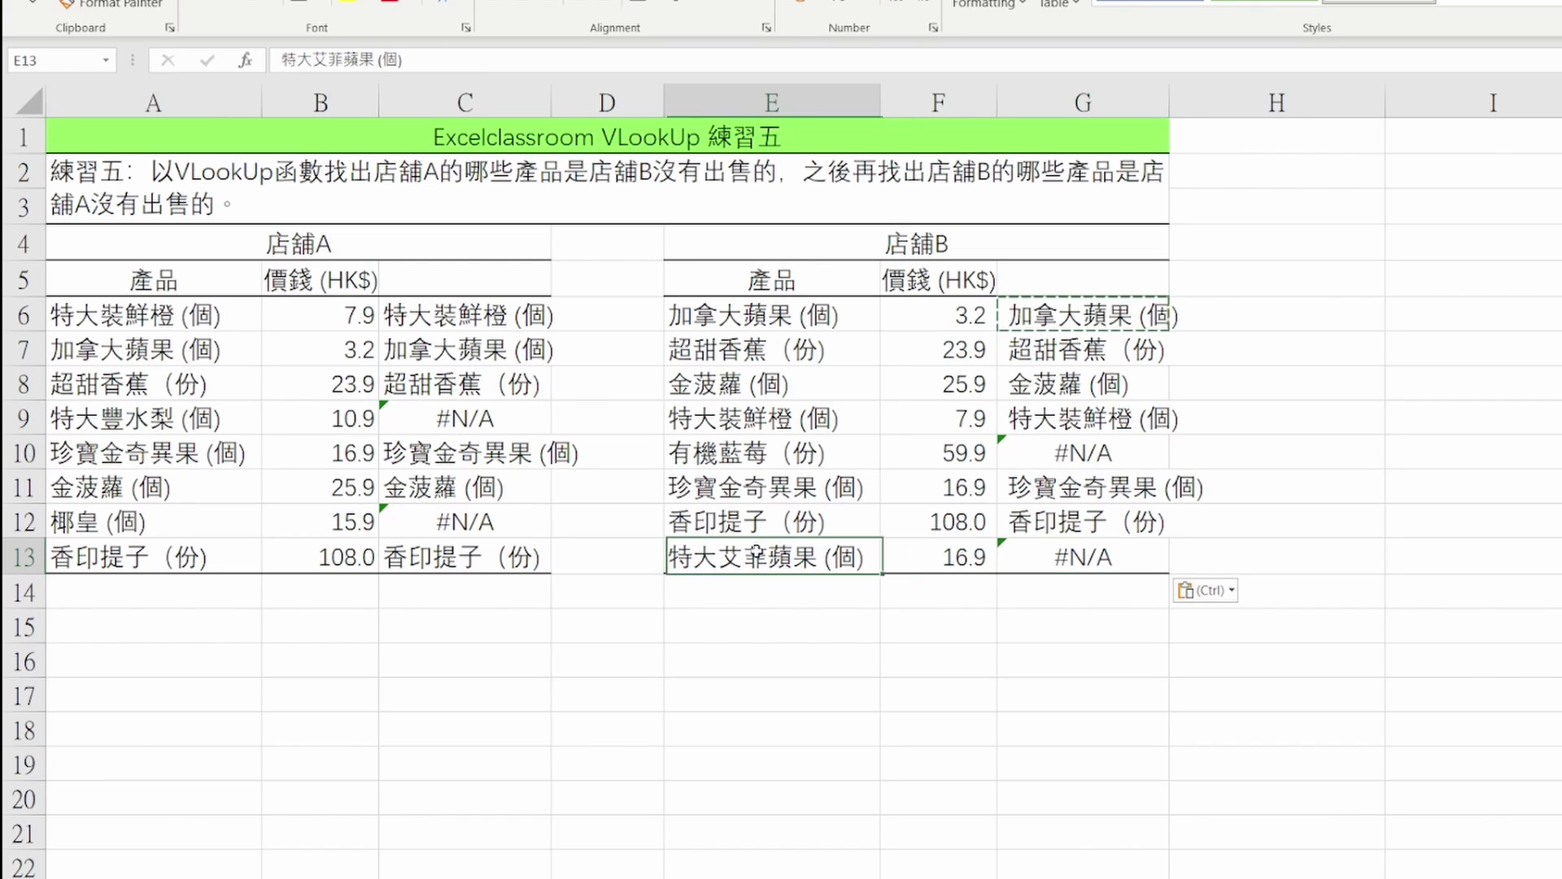
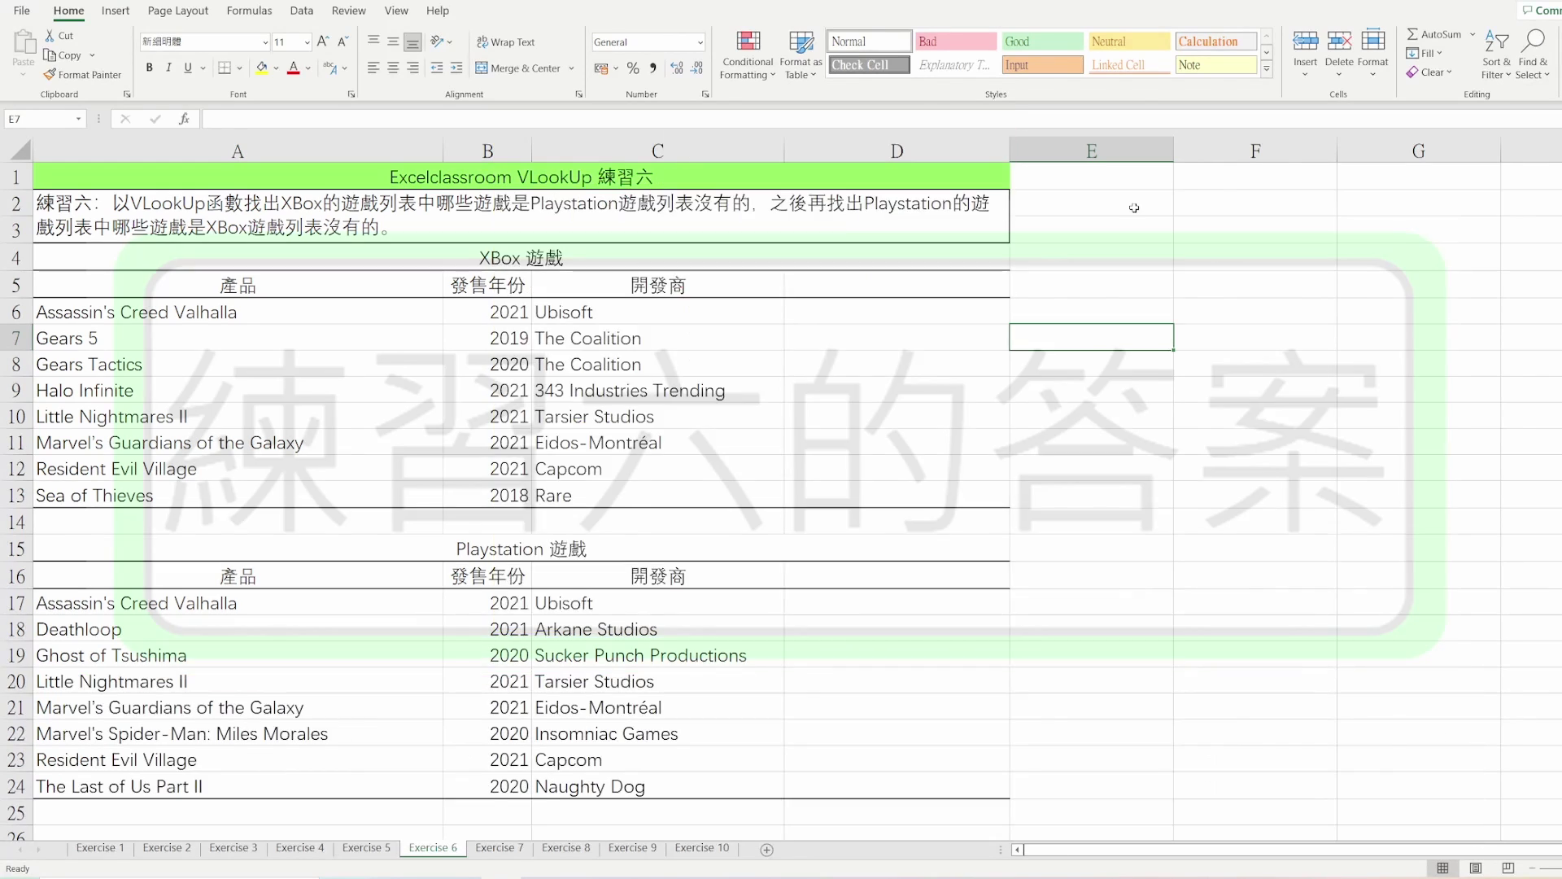
# - Start a VLOOKUP formula in D6 of the XBox table with A6 as the lookup value
pyautogui.press('Left')
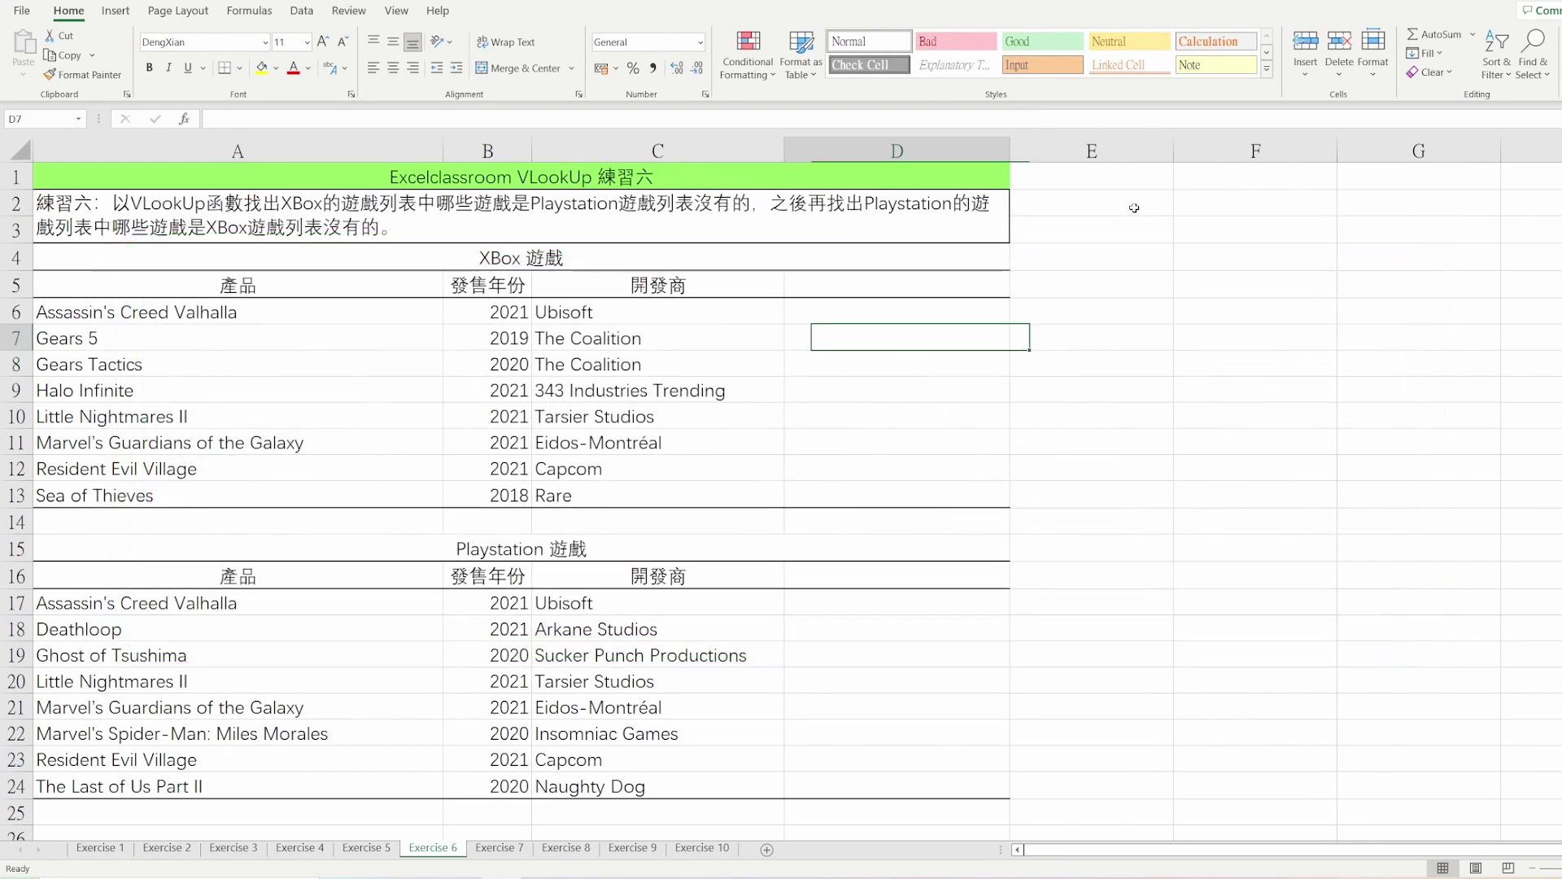
pyautogui.press('Up')
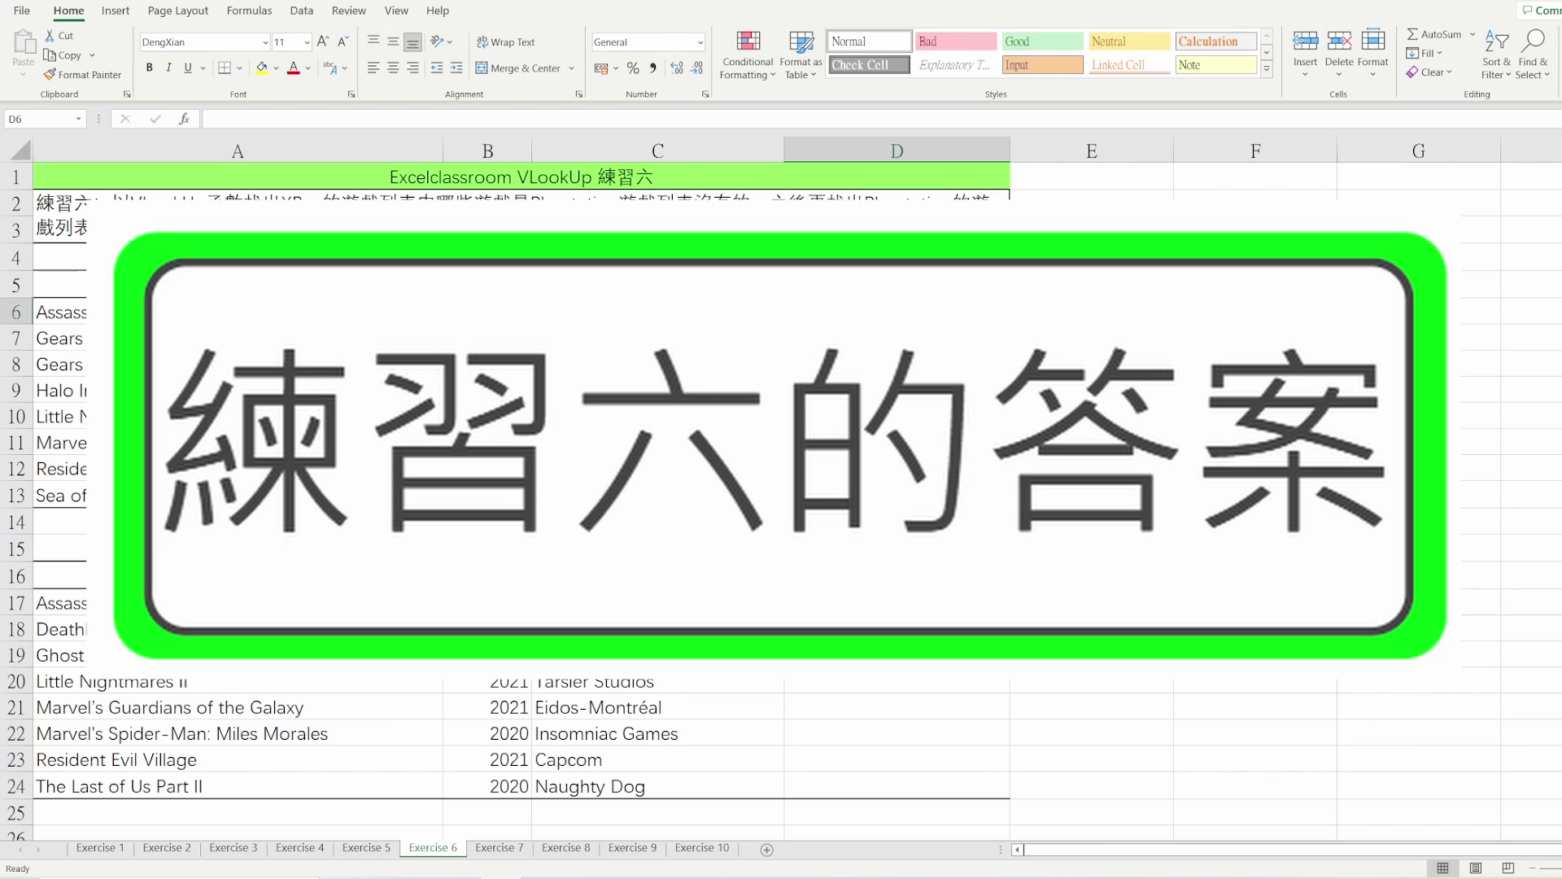
pyautogui.write('=vlook')
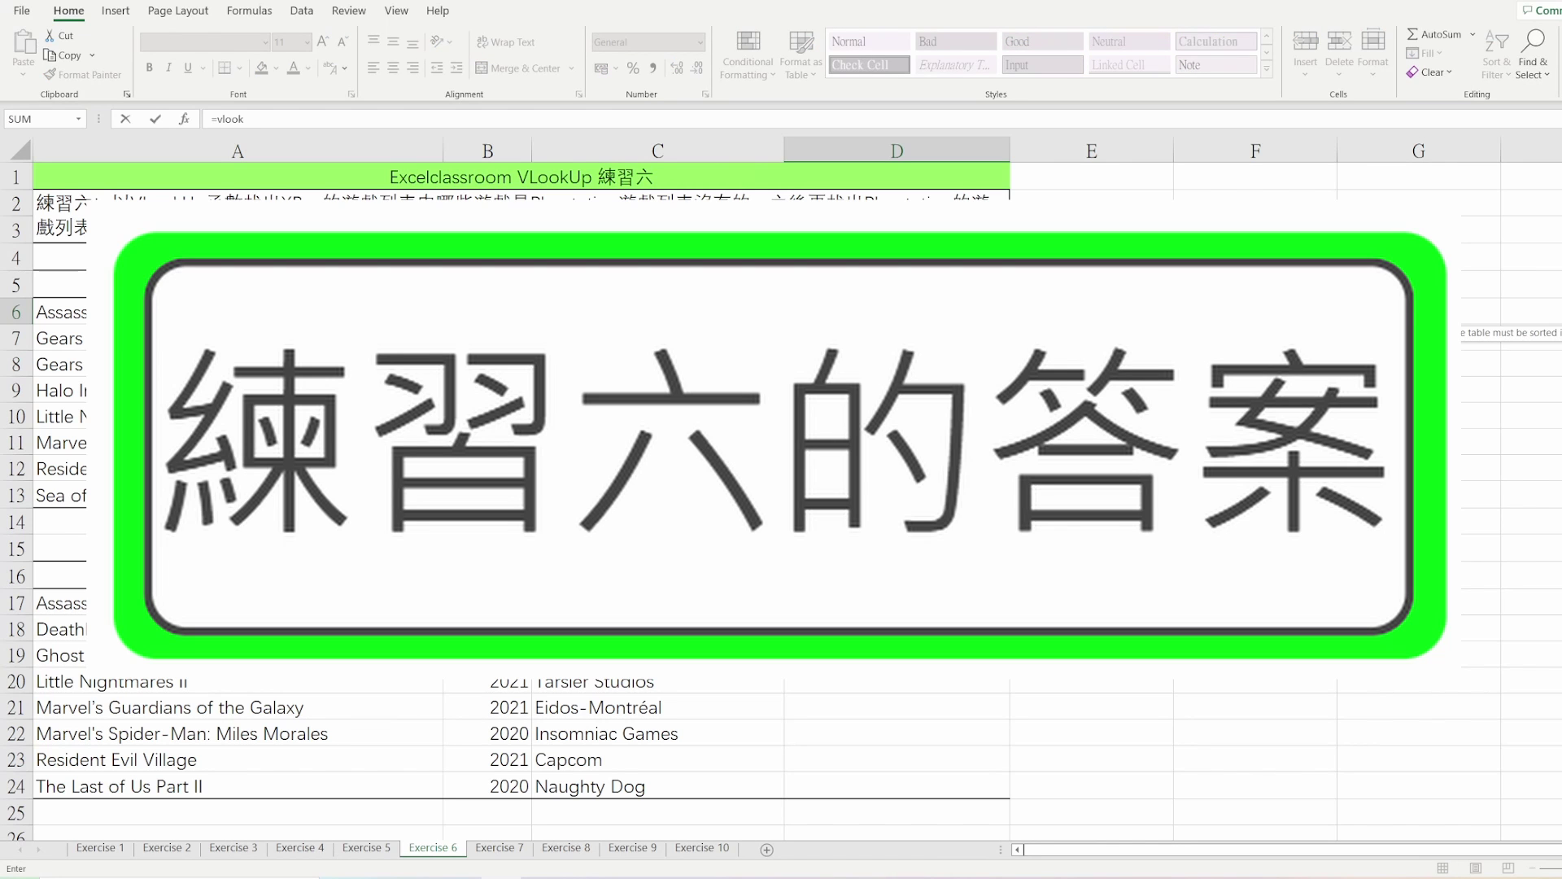
pyautogui.write('up(')
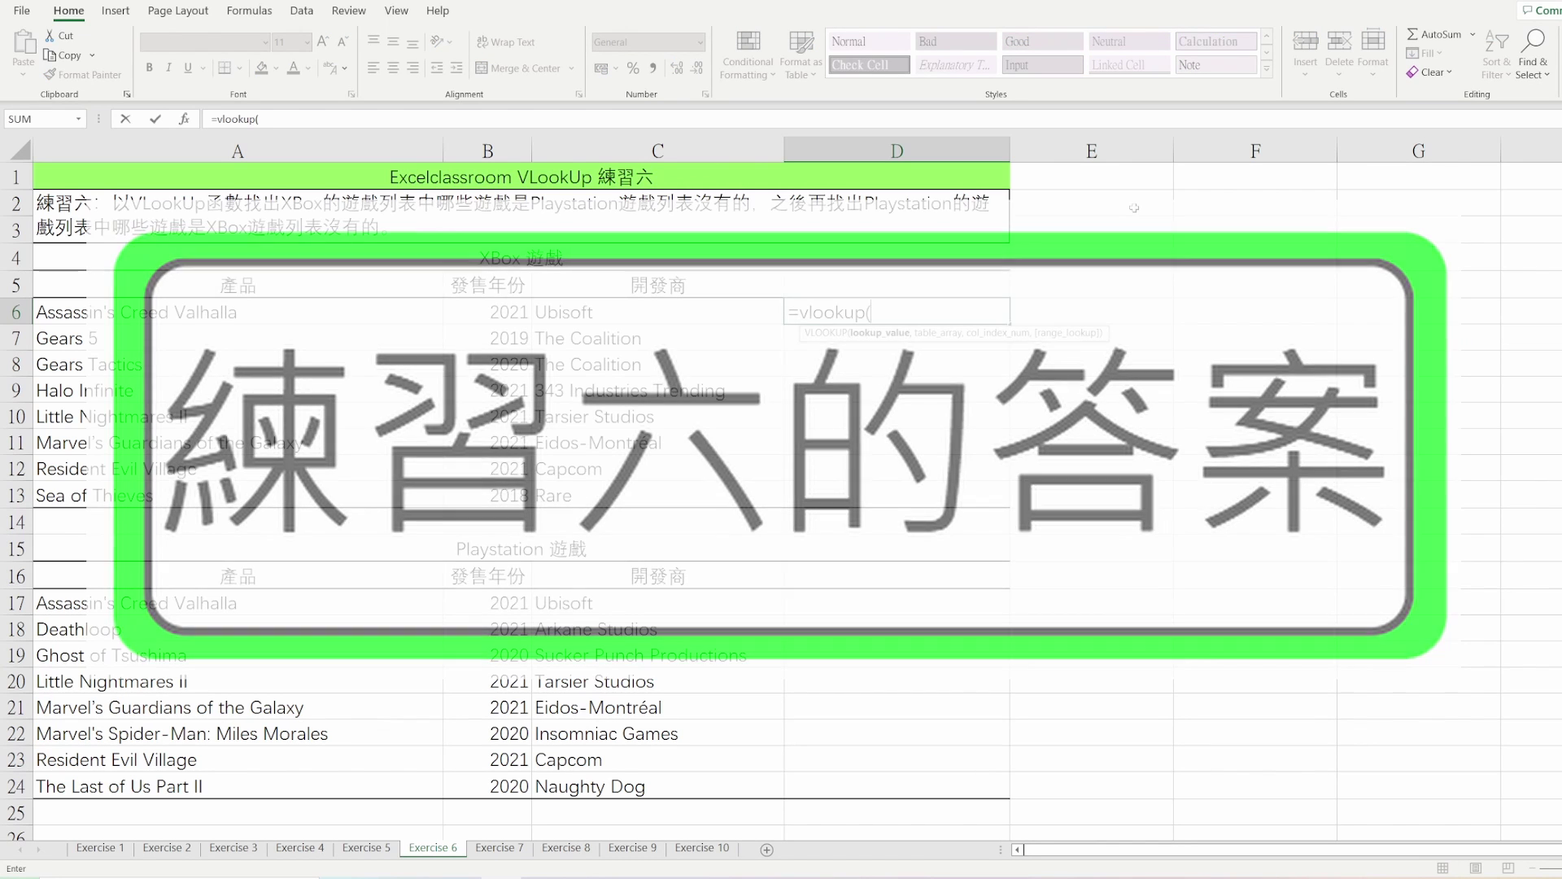
pyautogui.press('Left')
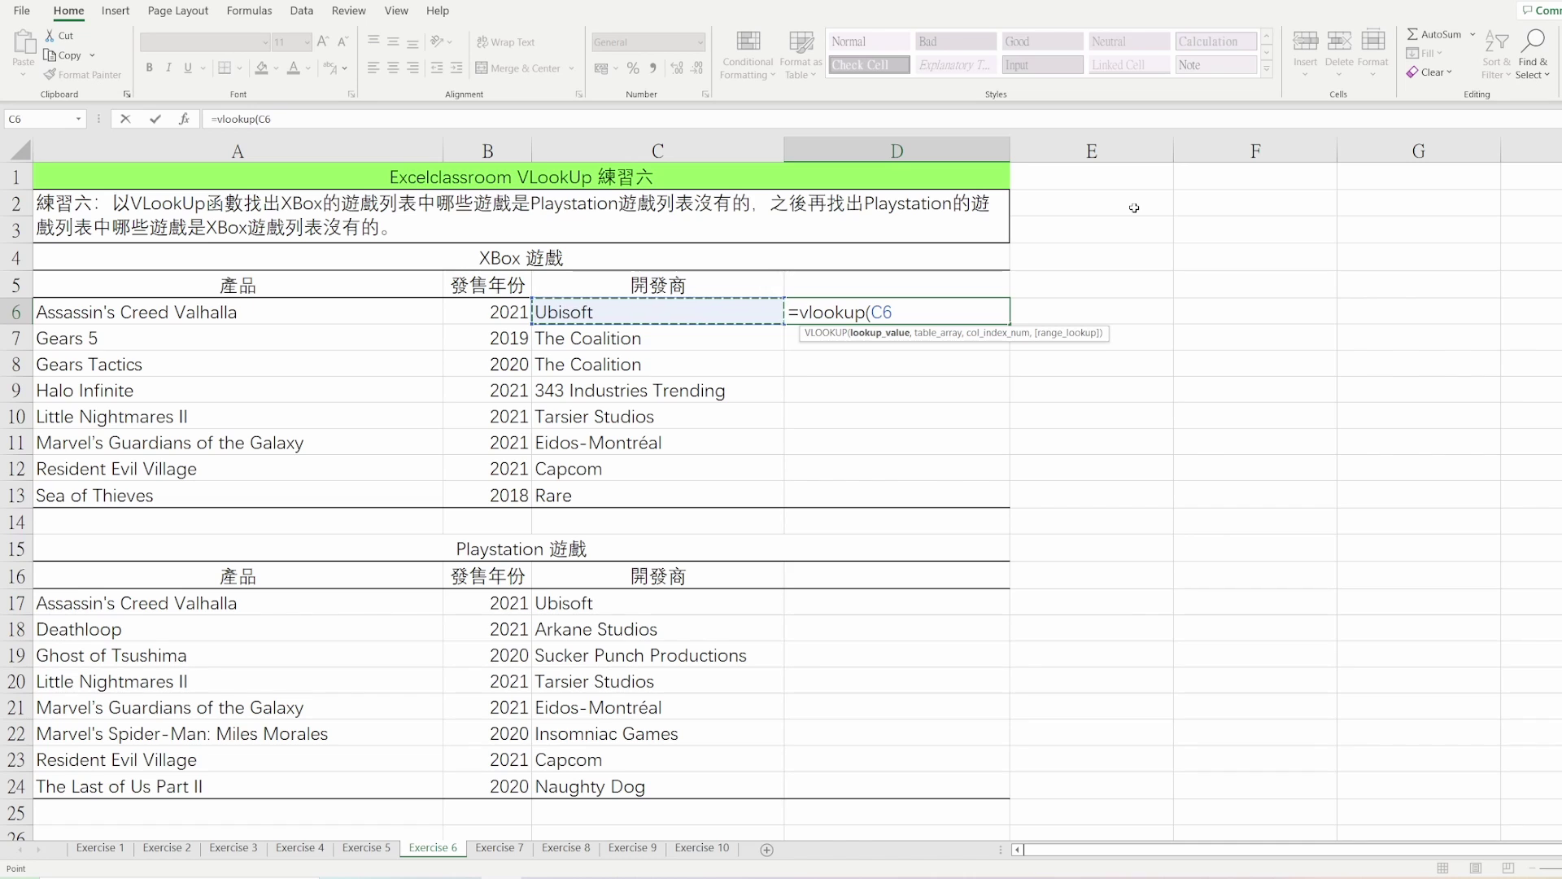
pyautogui.press('Left')
pyautogui.press('Left')
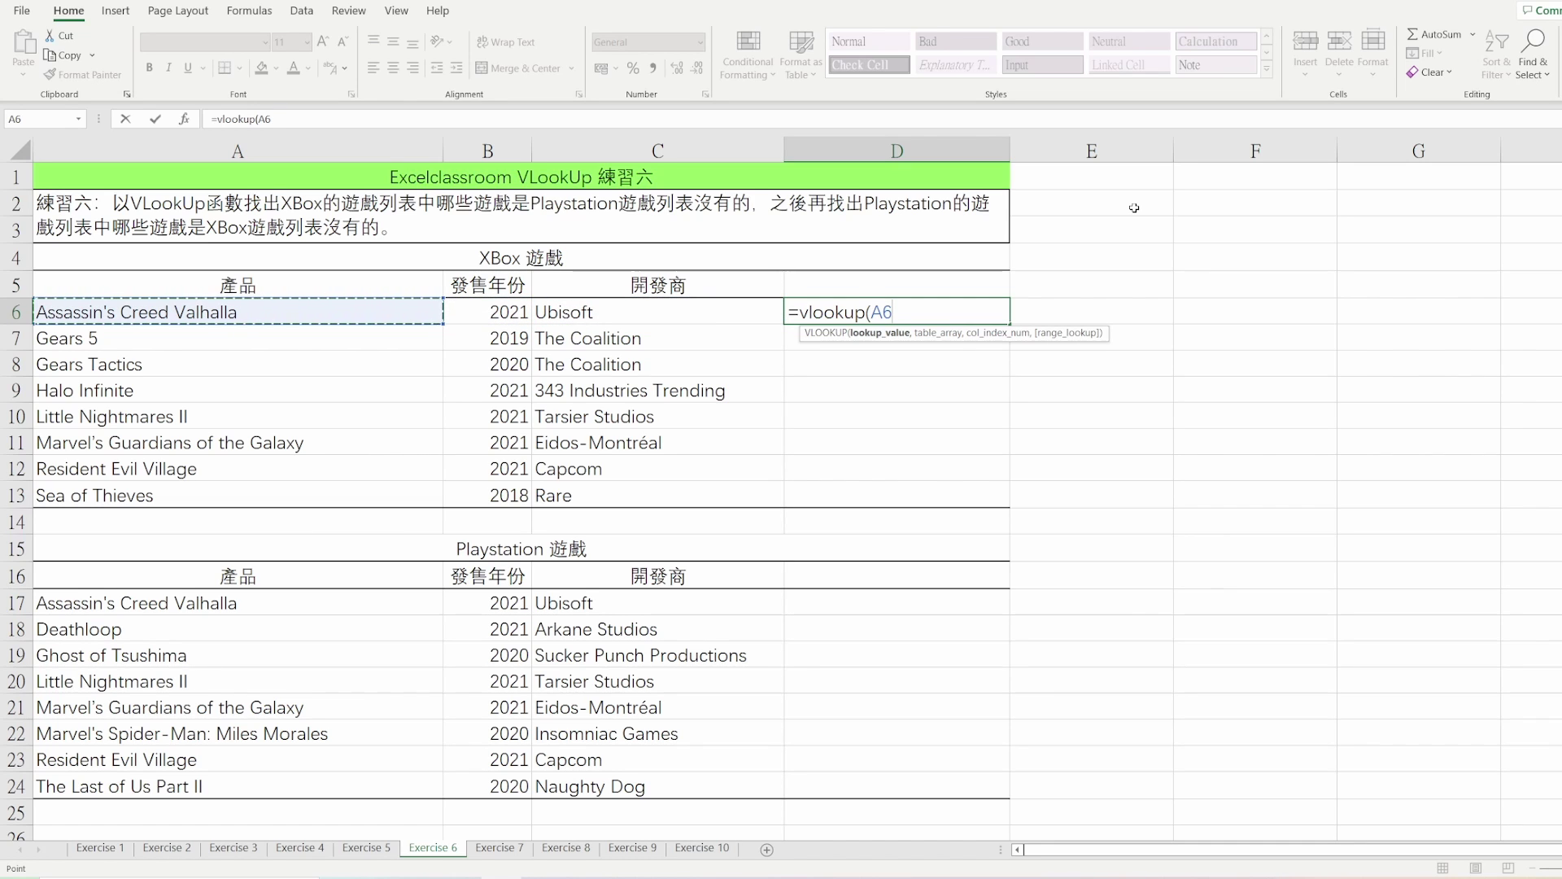
# - Set the formula's table array to the Playstation product names as the absolute range $A$17:$A$24
pyautogui.write(',')
pyautogui.press('Down')
pyautogui.press('Down')
pyautogui.press('Down')
pyautogui.press('Down')
pyautogui.press('Down')
pyautogui.press('Down')
pyautogui.press('Down')
pyautogui.press('Down')
pyautogui.press('Down')
pyautogui.press('Down')
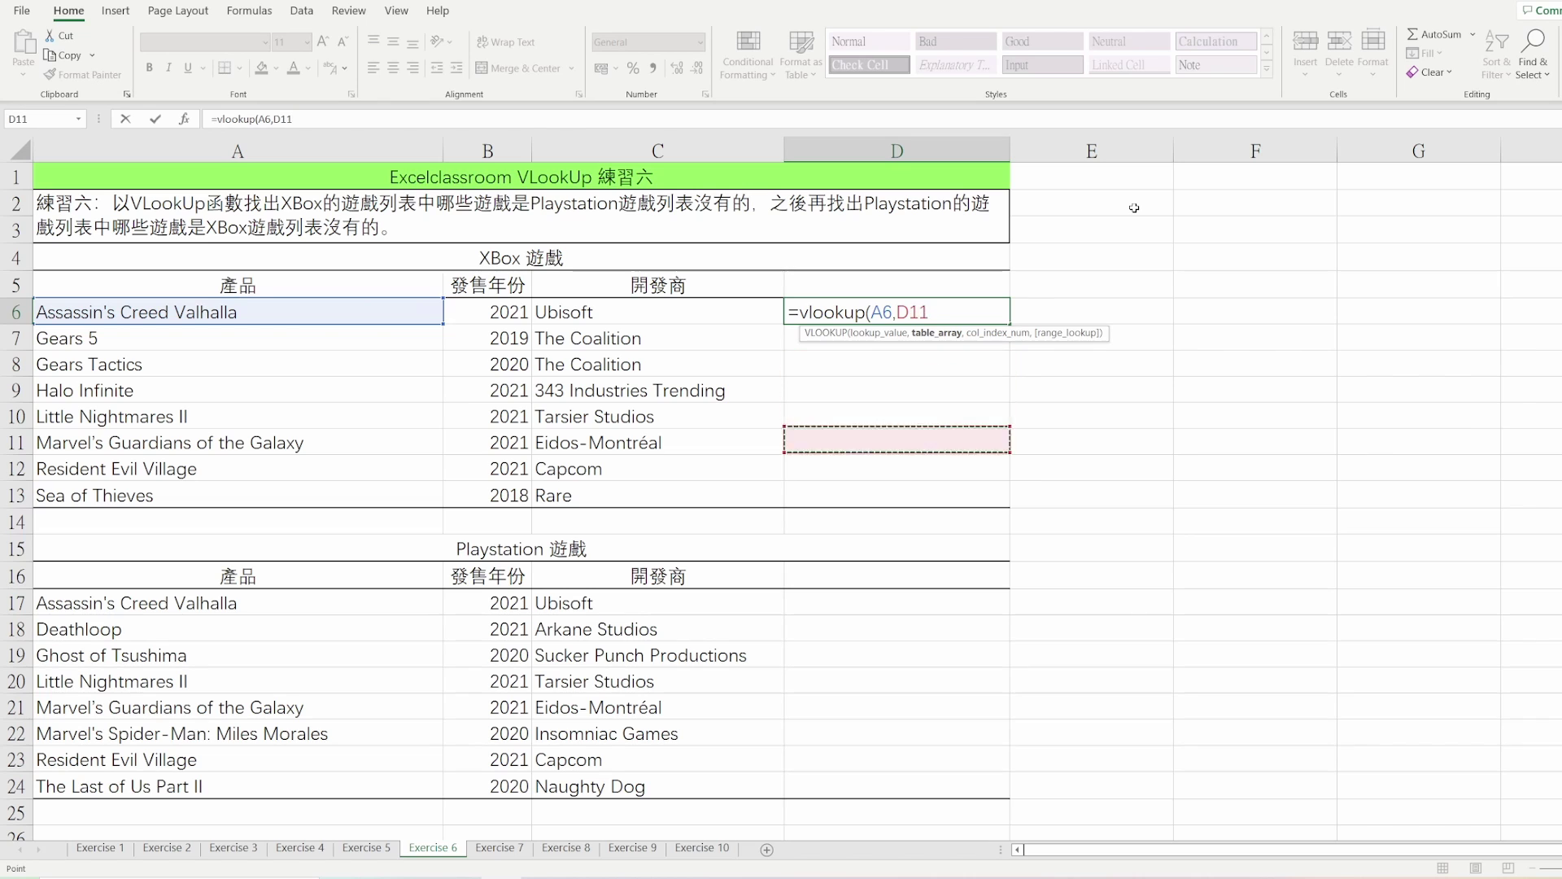
pyautogui.press('Left')
pyautogui.press('Left')
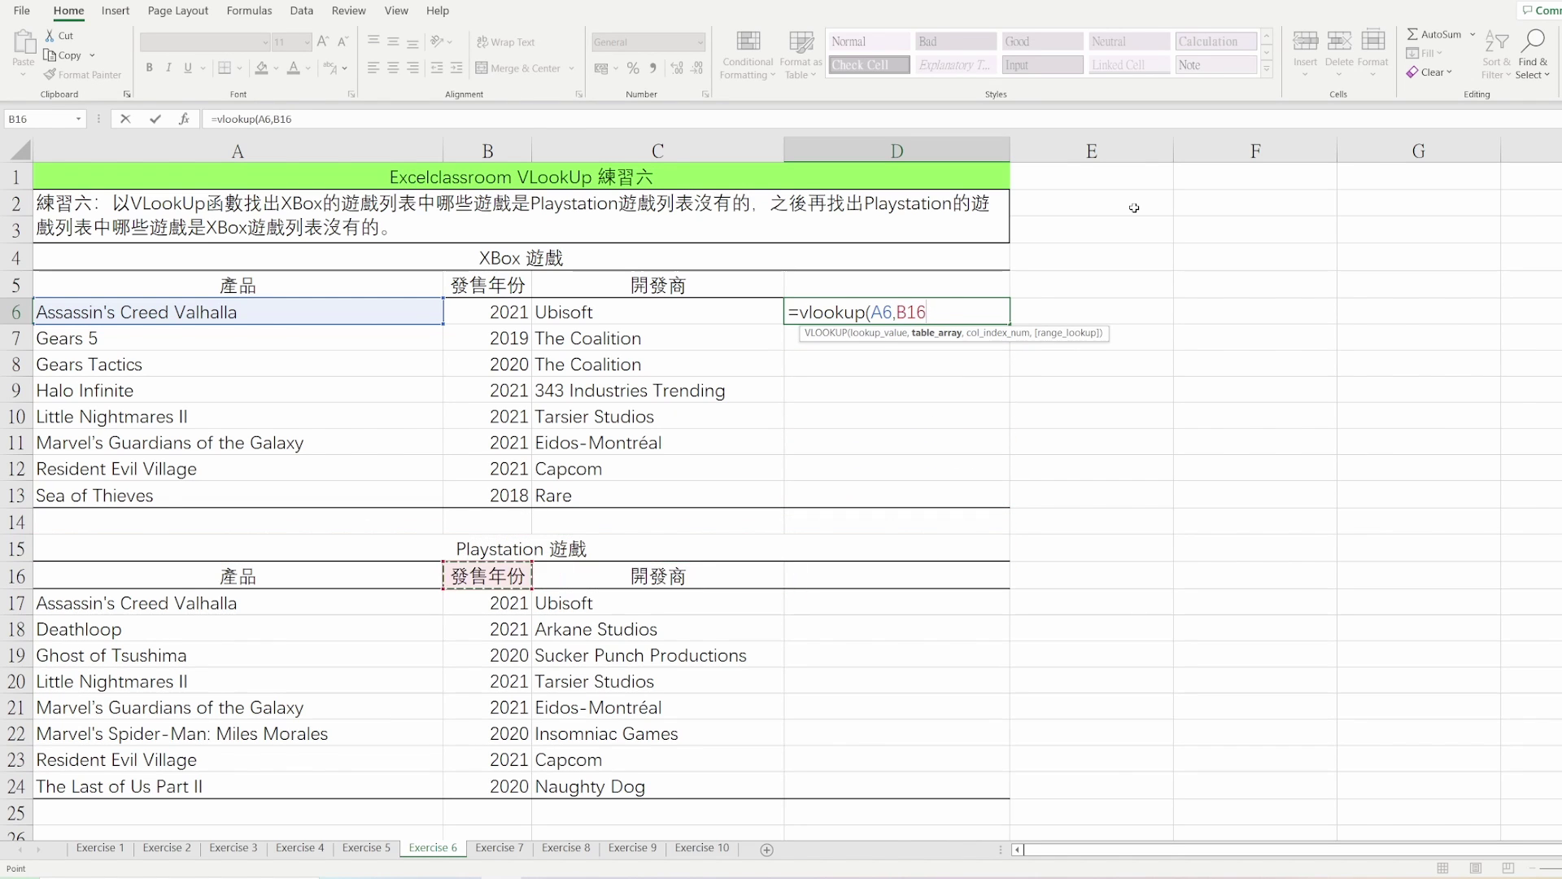
pyautogui.press('Left')
pyautogui.press('Down')
pyautogui.hotkey('ctrl', 'shift', 'Down')
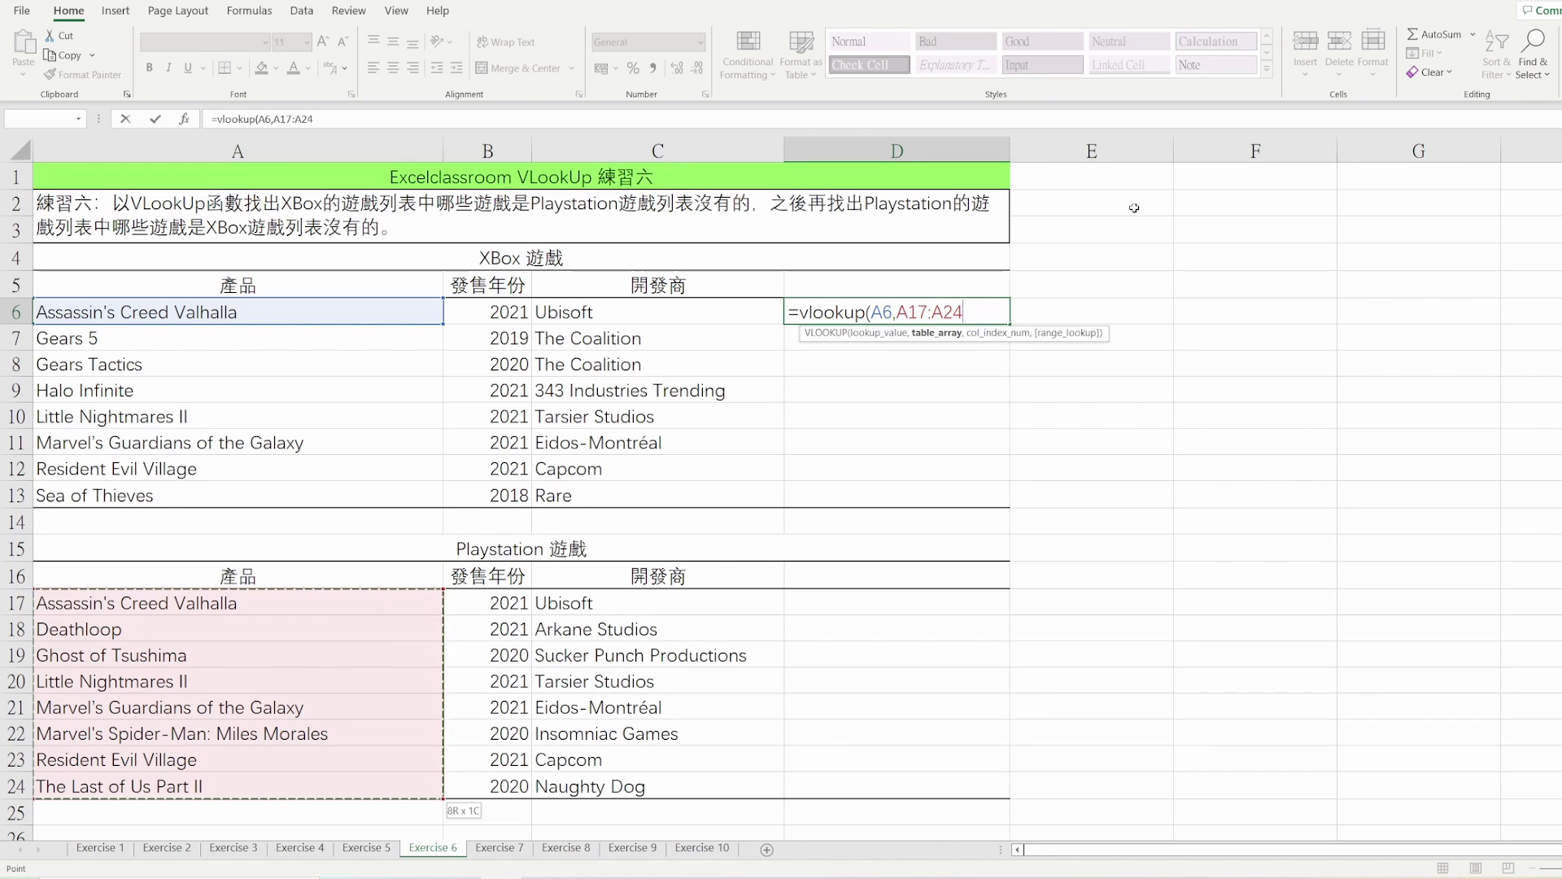
pyautogui.press('F4')
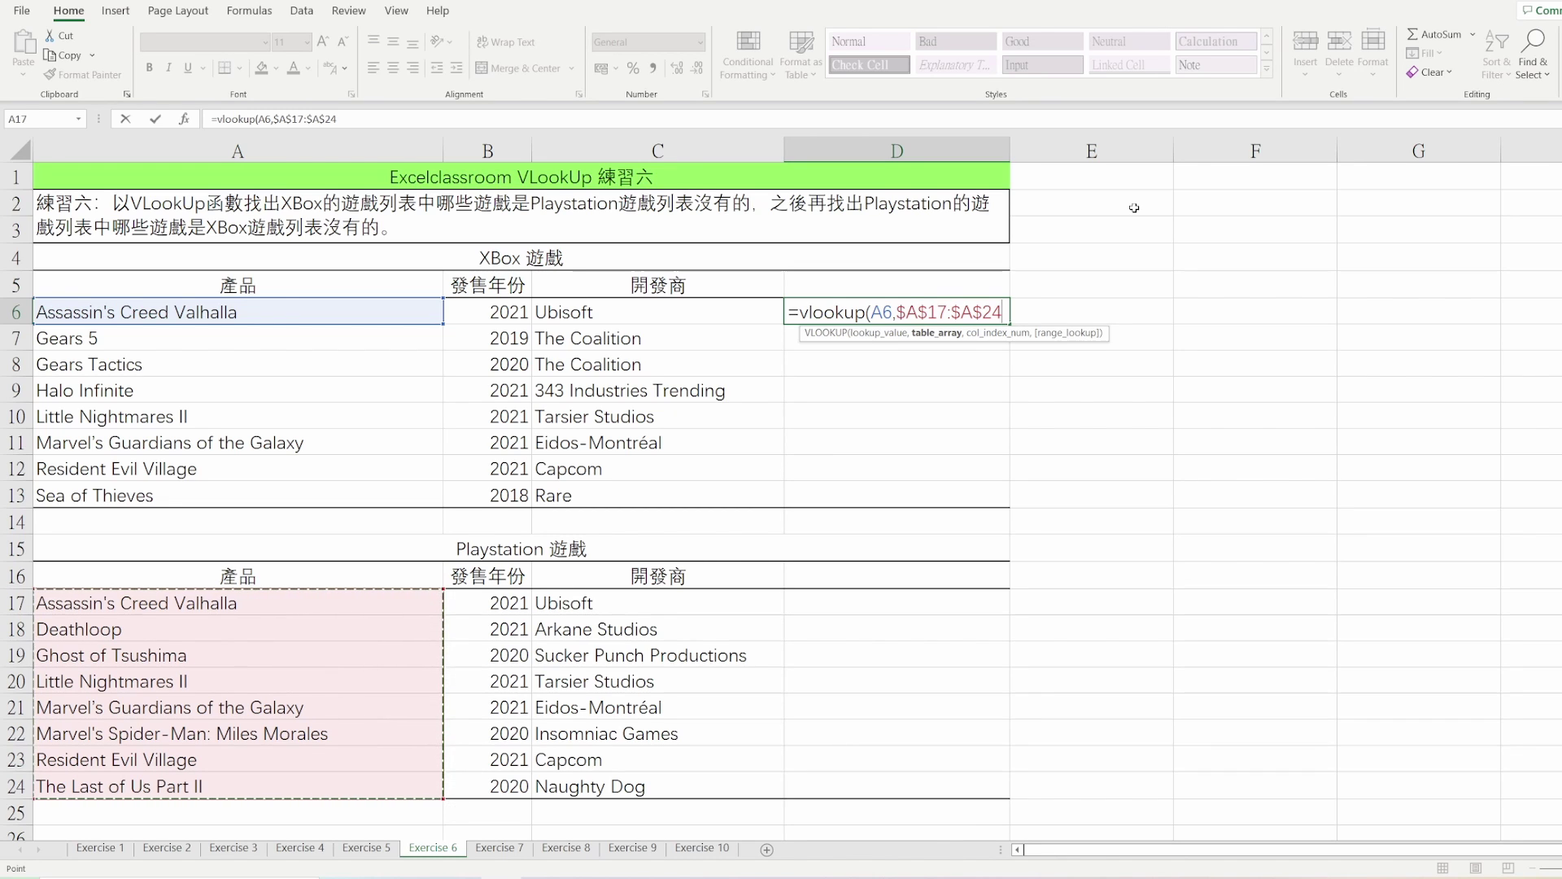
# - Complete the D6 formula with column index 1 and range lookup 0 for an exact match
pyautogui.write(',')
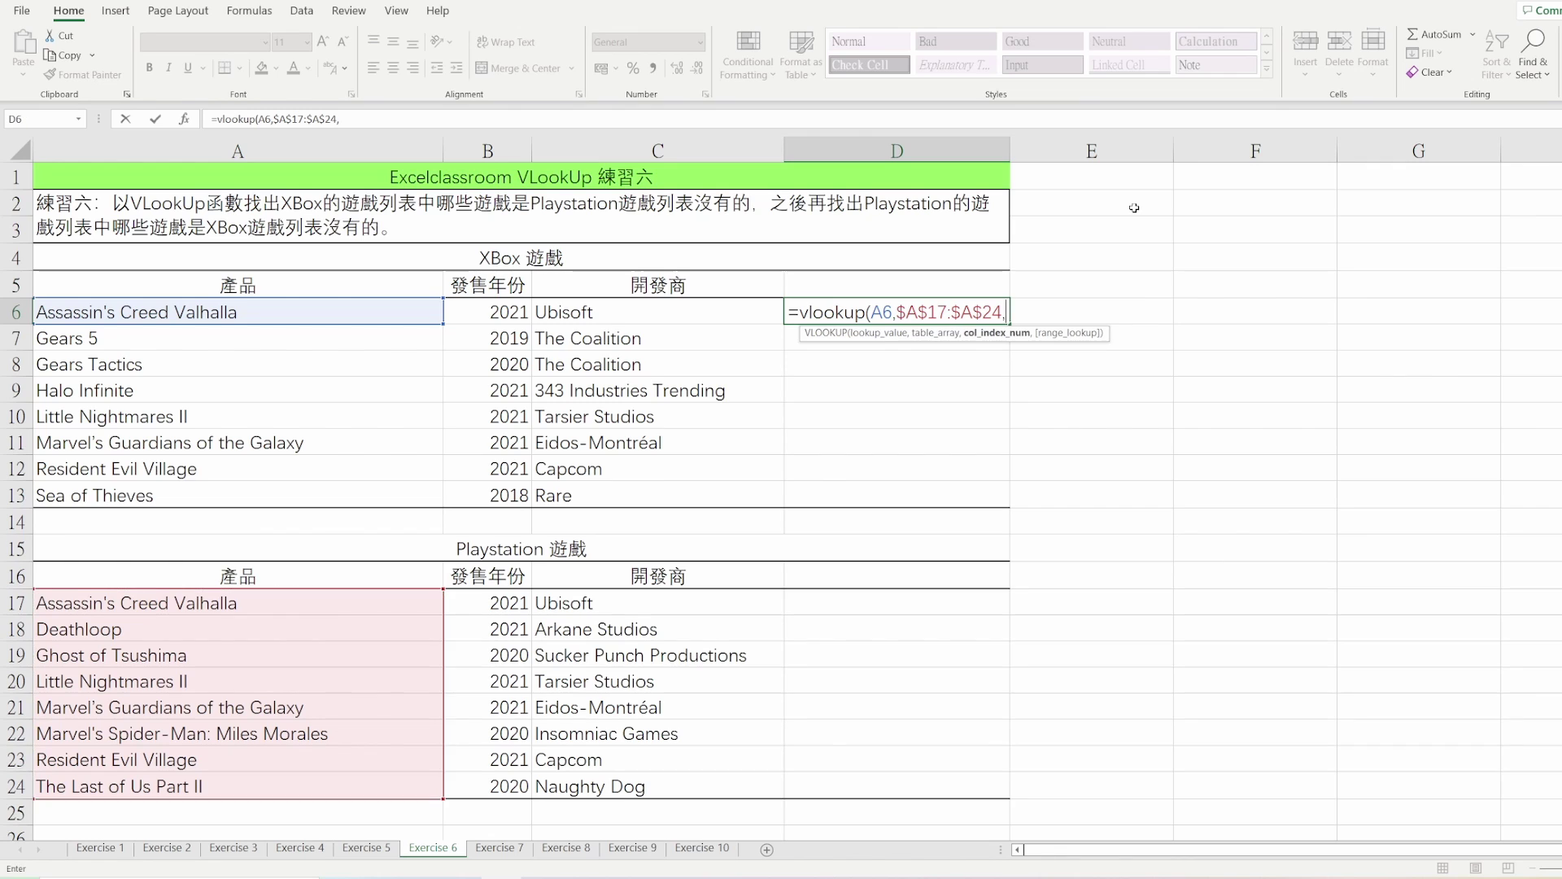
pyautogui.write('1,')
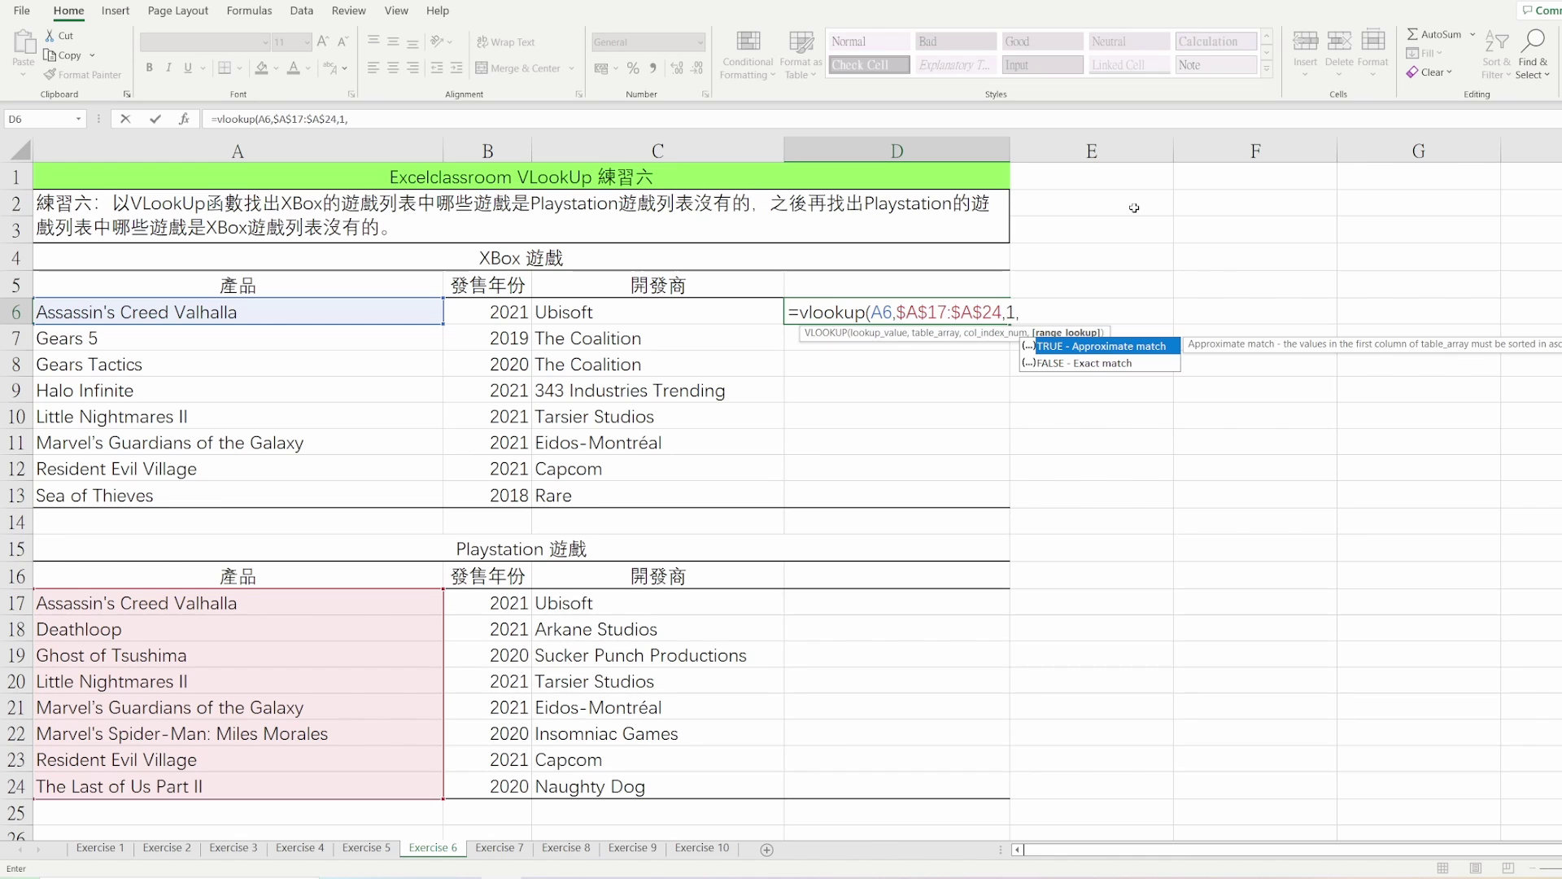
pyautogui.write('0)')
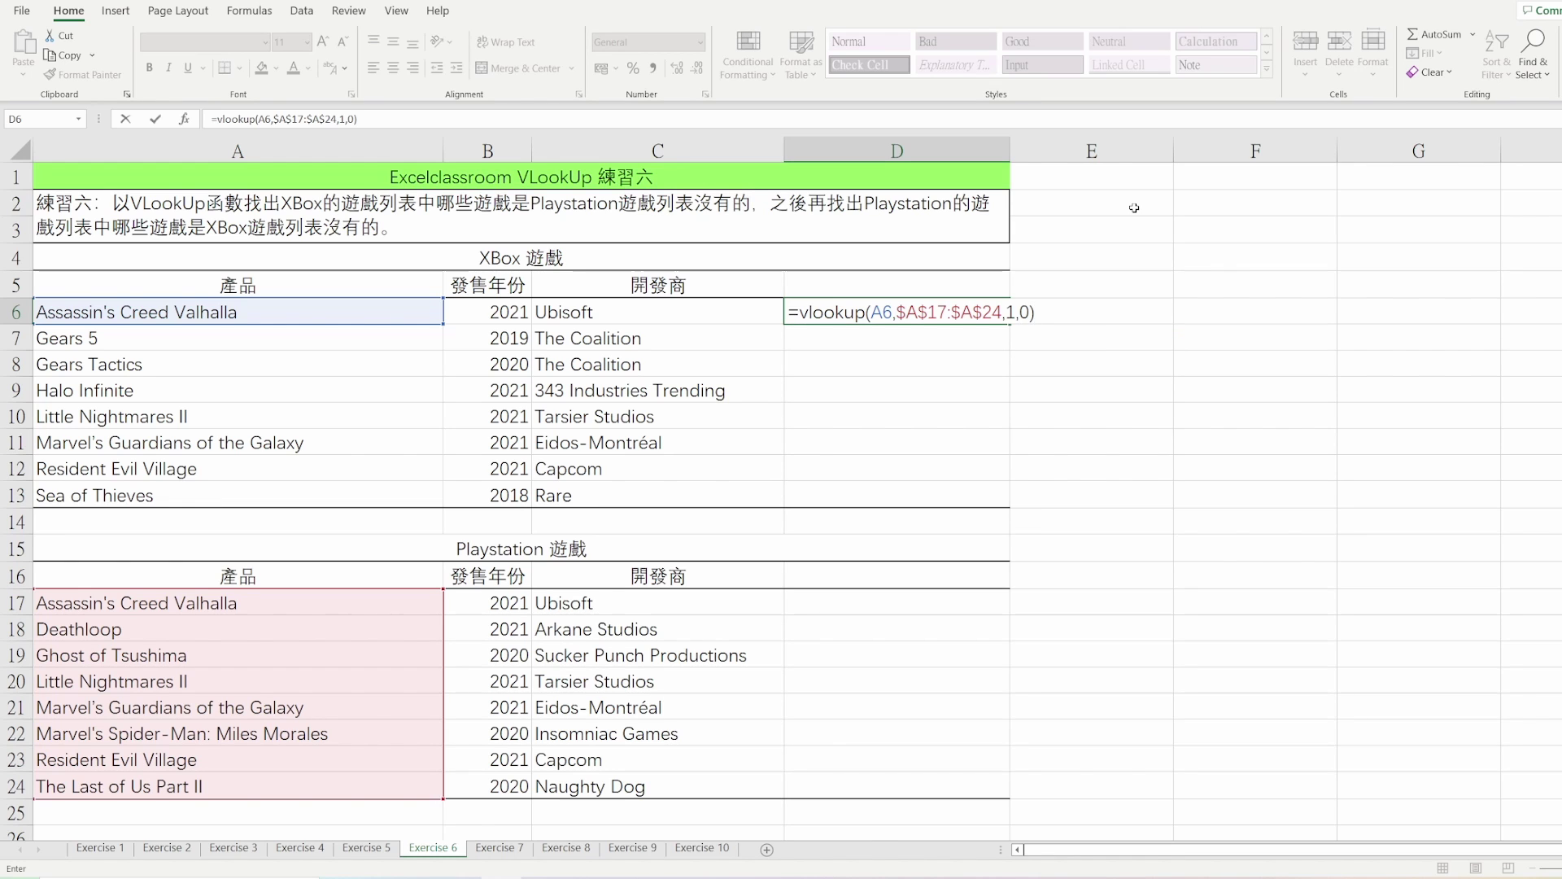
pyautogui.press('Return')
# - Copy D6 and paste only its formula into D6:D13 for all the XBox games
pyautogui.press('Up')
pyautogui.hotkey('ctrl', 'c')
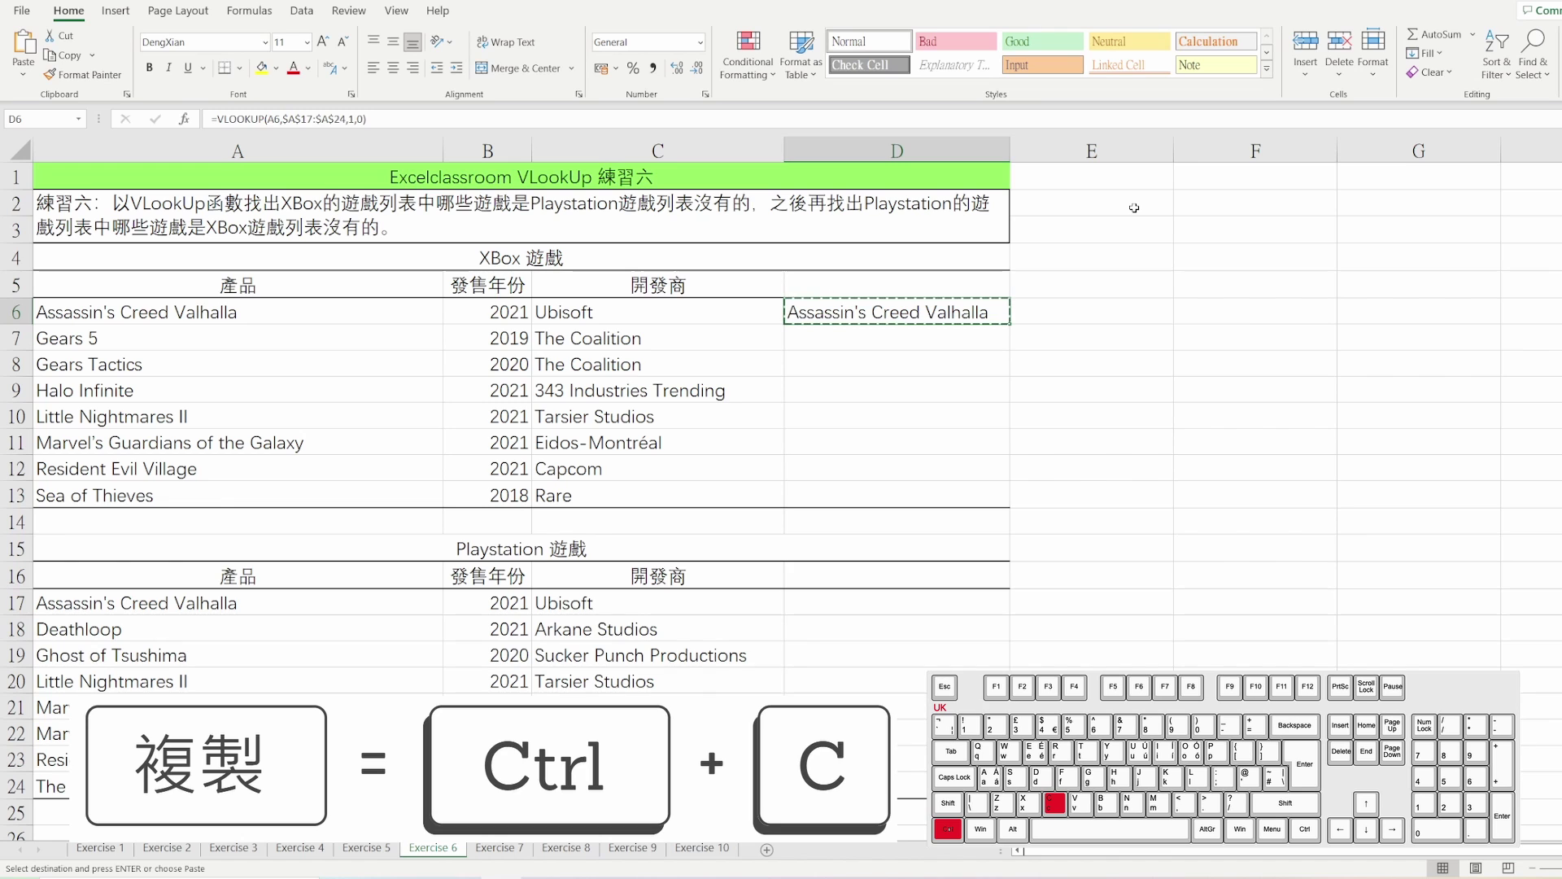
pyautogui.press('Left')
pyautogui.hotkey('ctrl', 'Down')
pyautogui.press('Right')
pyautogui.hotkey('ctrl', 'shift', 'Up')
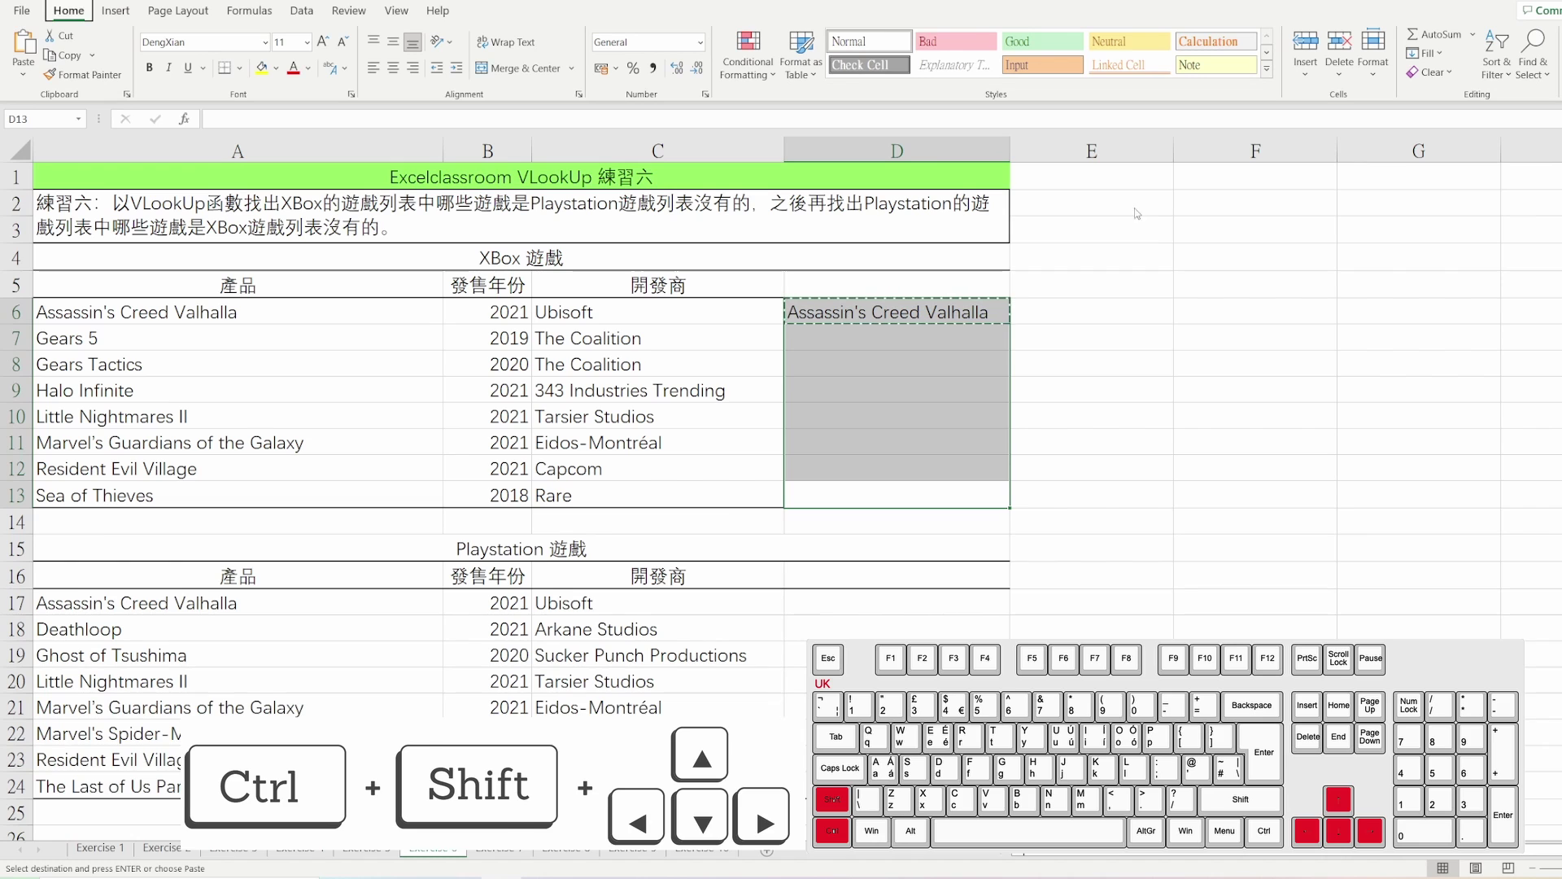
pyautogui.hotkey('alt', 'e')
pyautogui.press('s')
pyautogui.press('f')
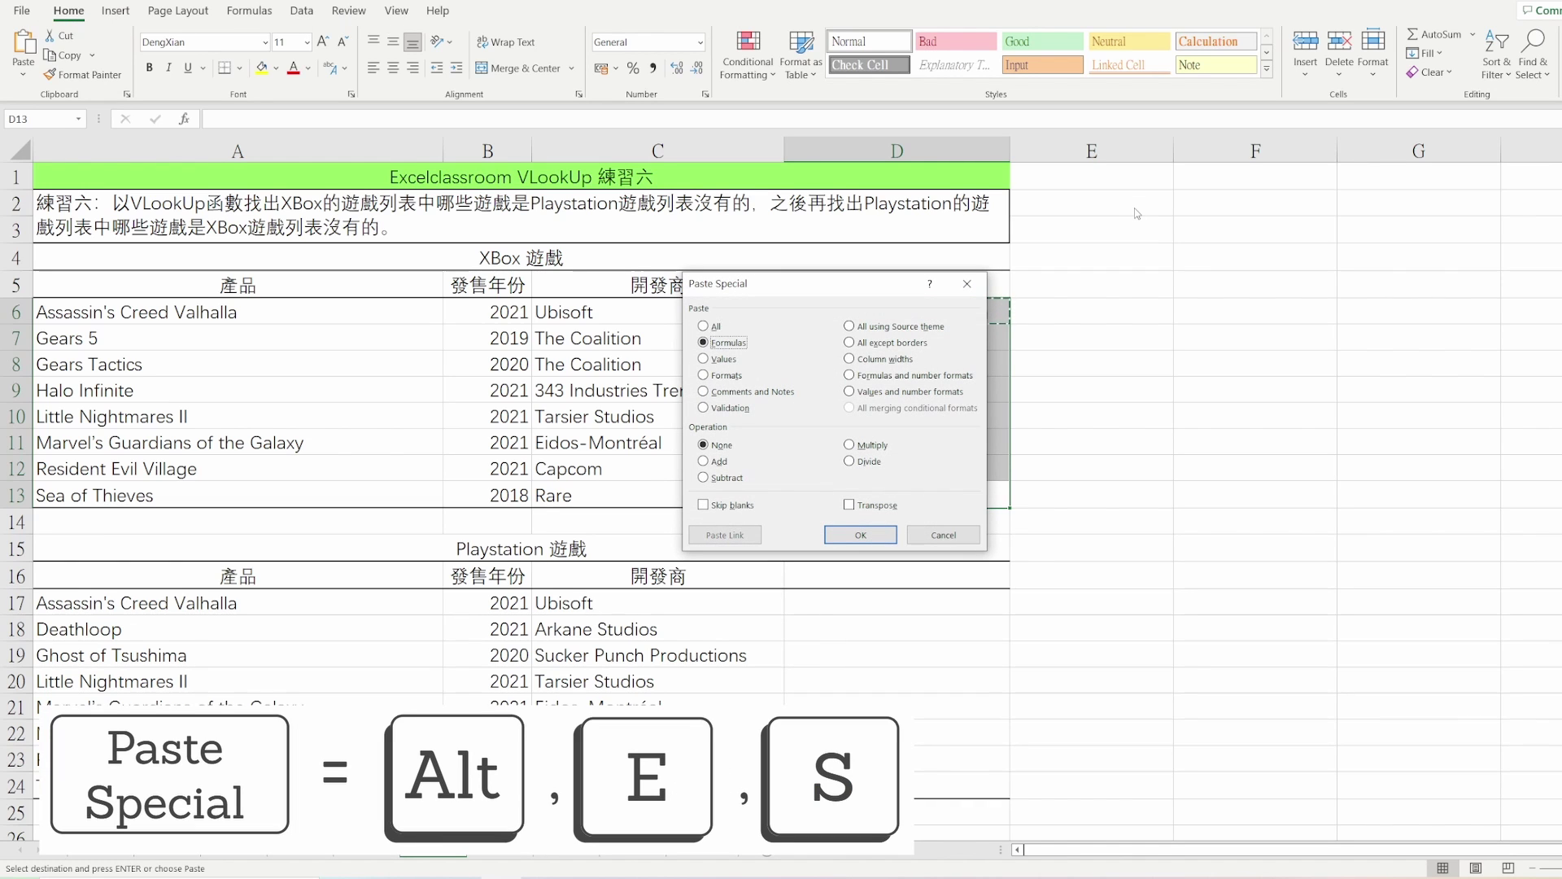
pyautogui.press('Return')
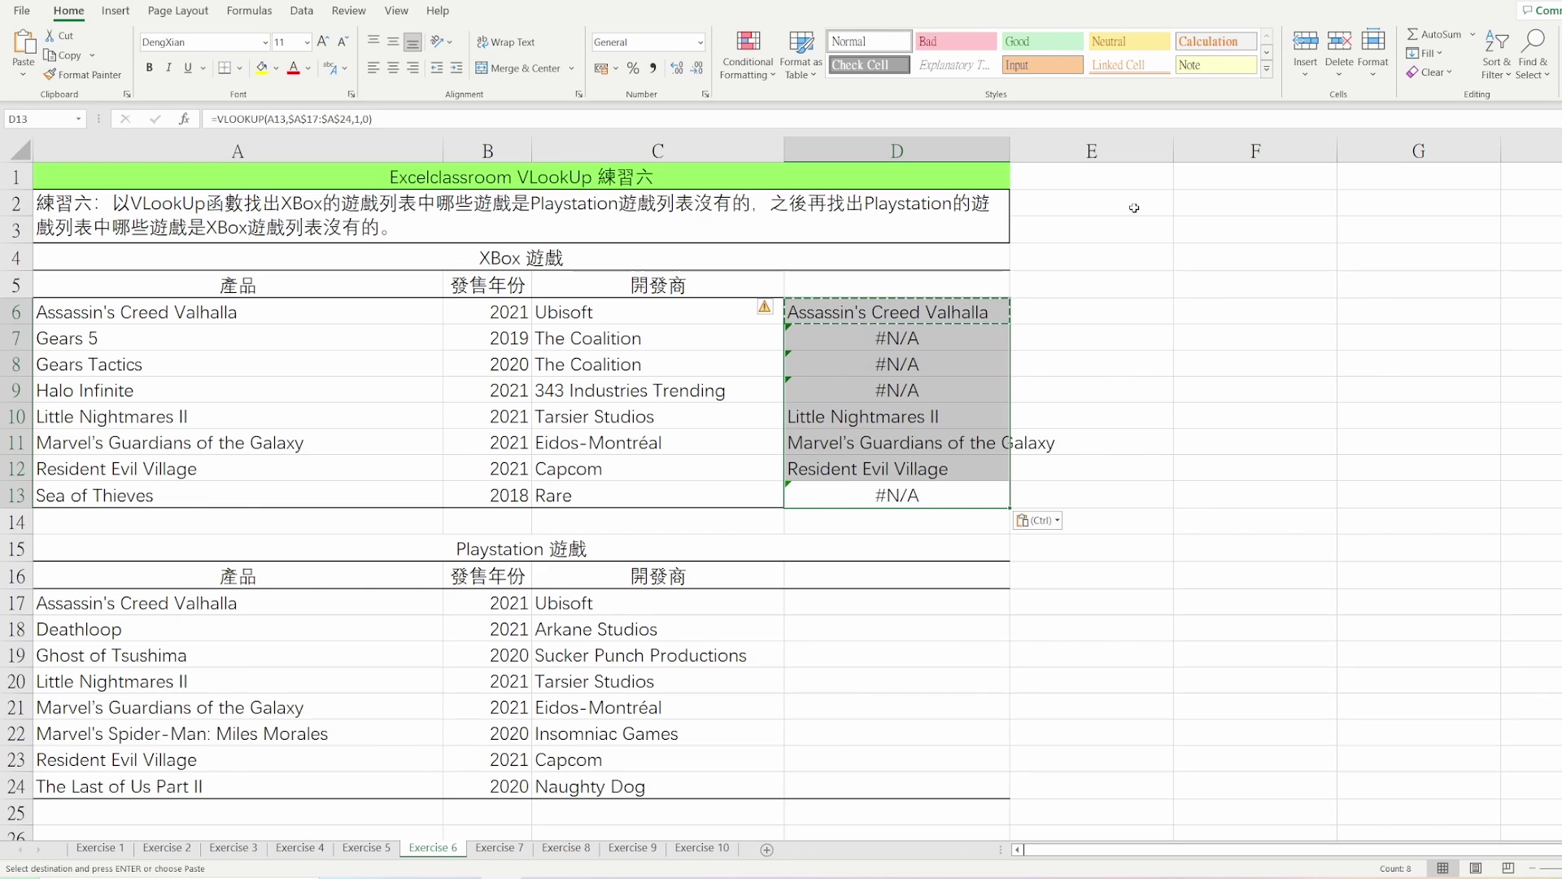
# - Examine the lookup results in D6:D13 to identify XBox games missing from the Playstation list
pyautogui.press('Up')
pyautogui.hotkey('shift', 'Up')
pyautogui.press('Up')
pyautogui.press('Up')
pyautogui.press('Up')
pyautogui.press('Up')
pyautogui.press('Up')
pyautogui.press('Up')
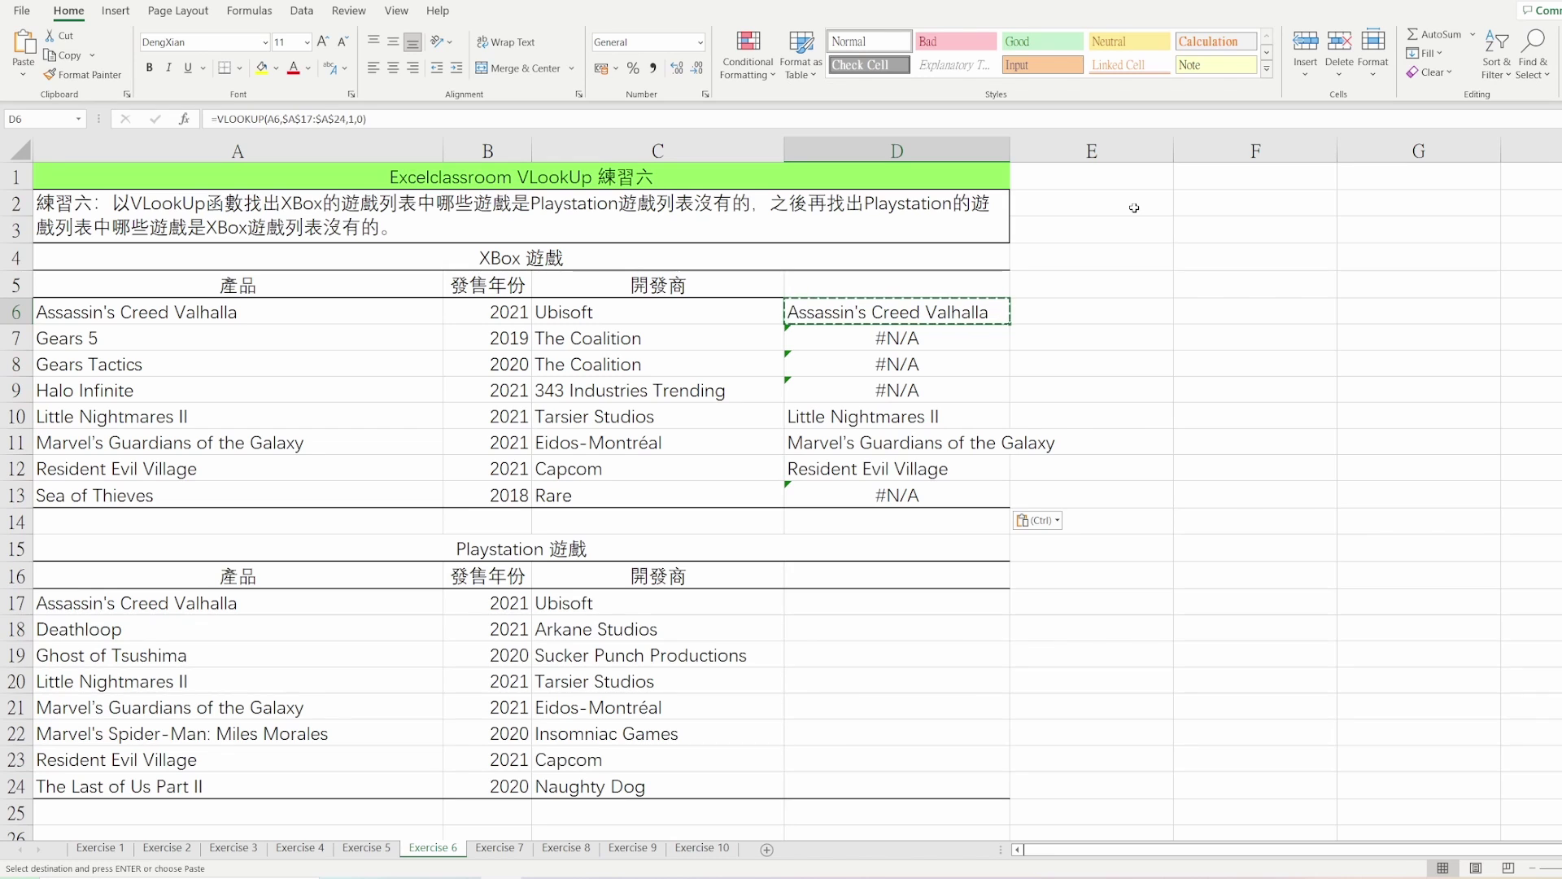
pyautogui.press('Down')
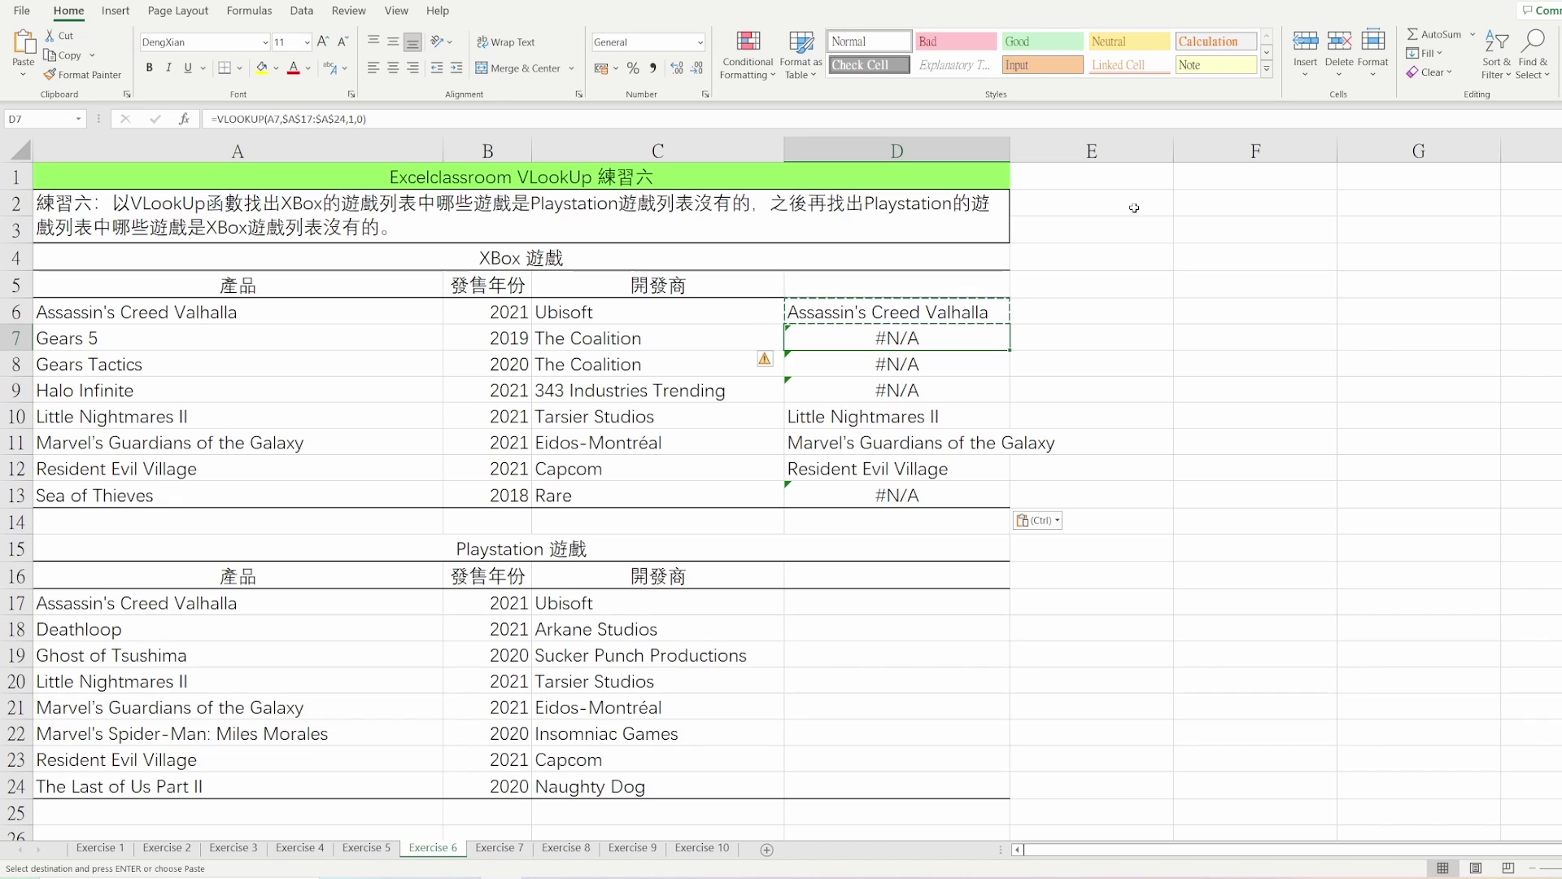
pyautogui.press('Down')
pyautogui.press('Down')
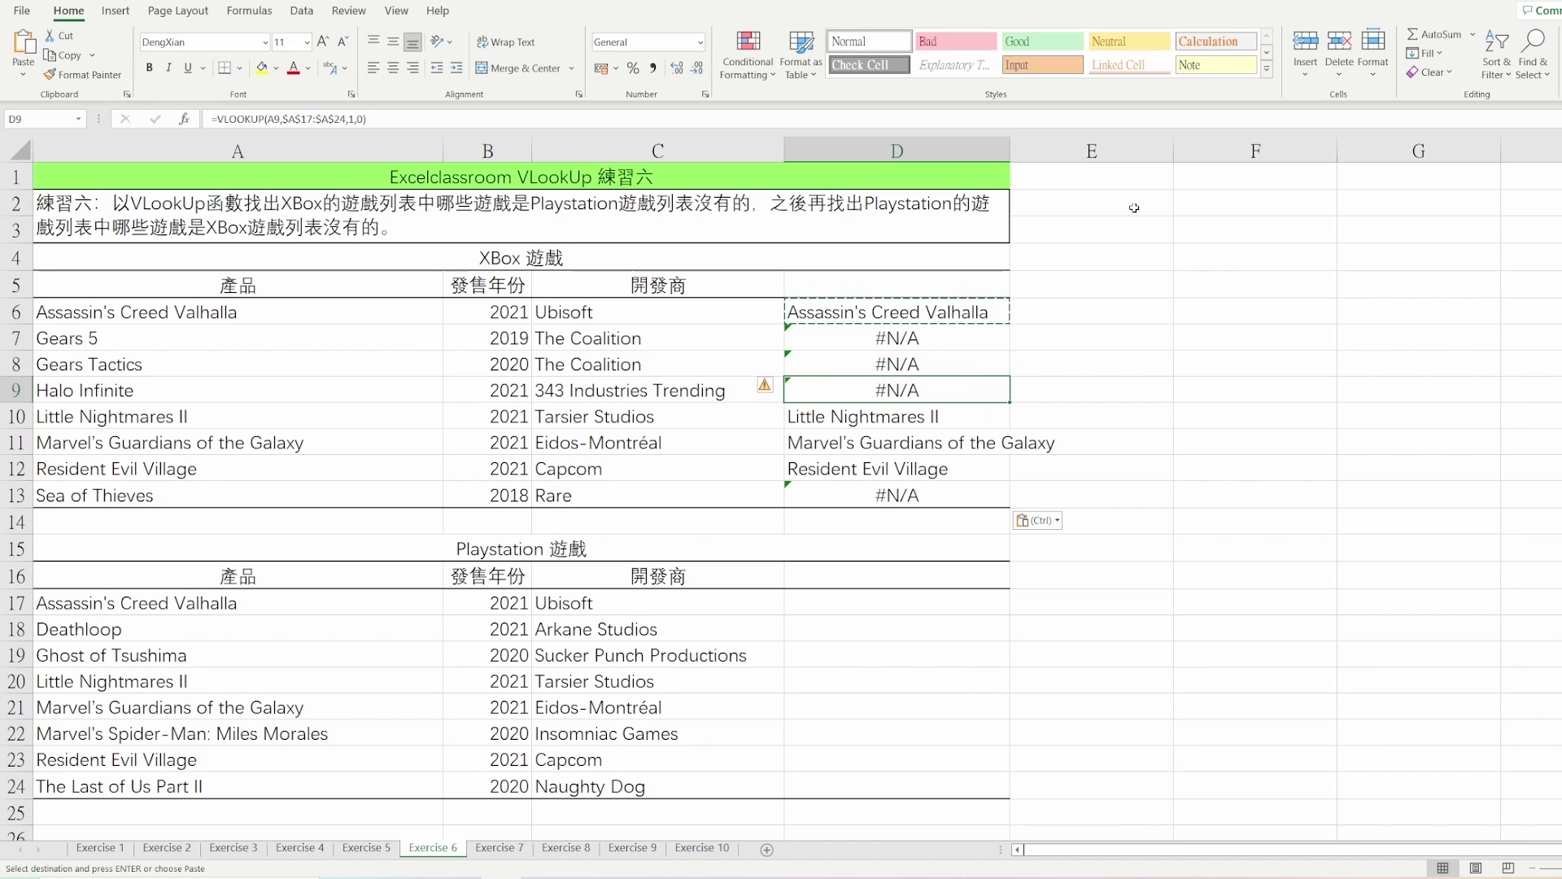
pyautogui.press('Left')
pyautogui.press('Left')
pyautogui.press('Left')
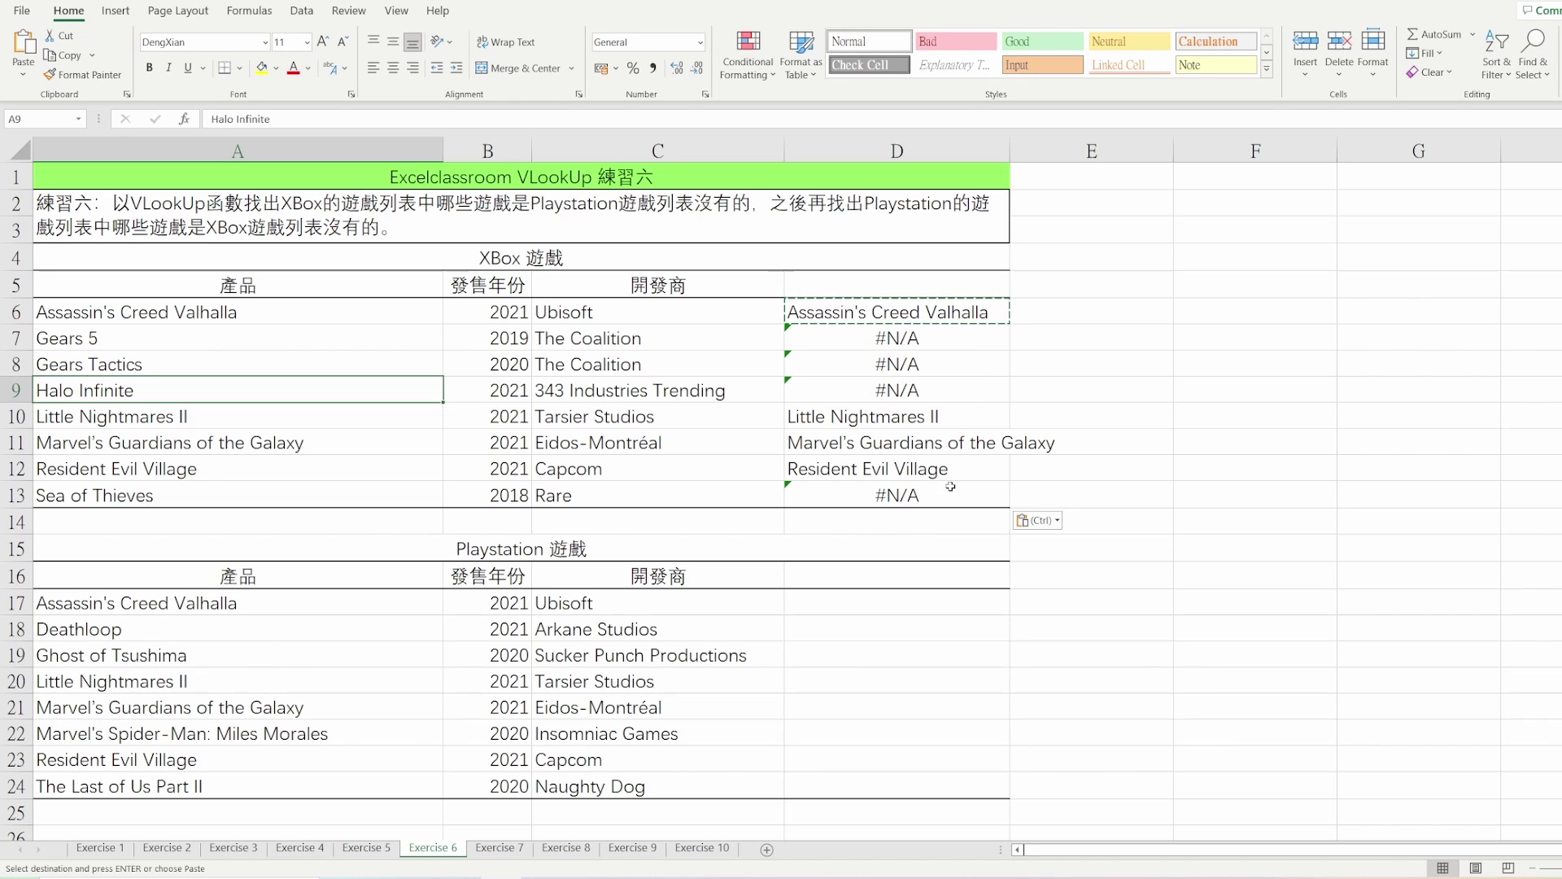
pyautogui.click(917, 499)
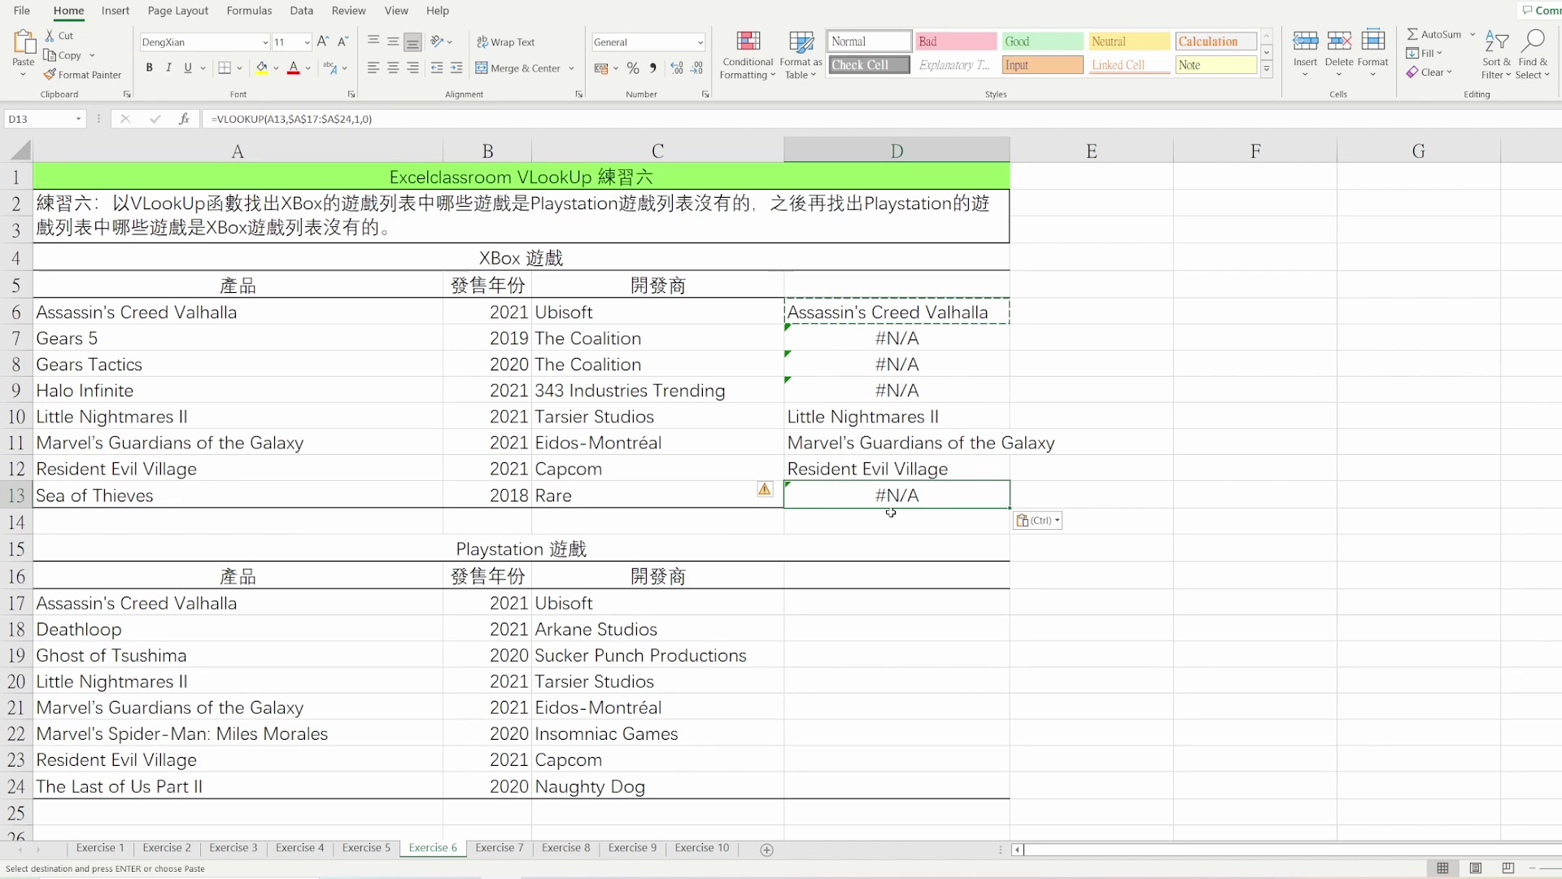
# - Start a VLOOKUP formula in D17 of the Playstation table with A17 as the lookup value
pyautogui.click(823, 595)
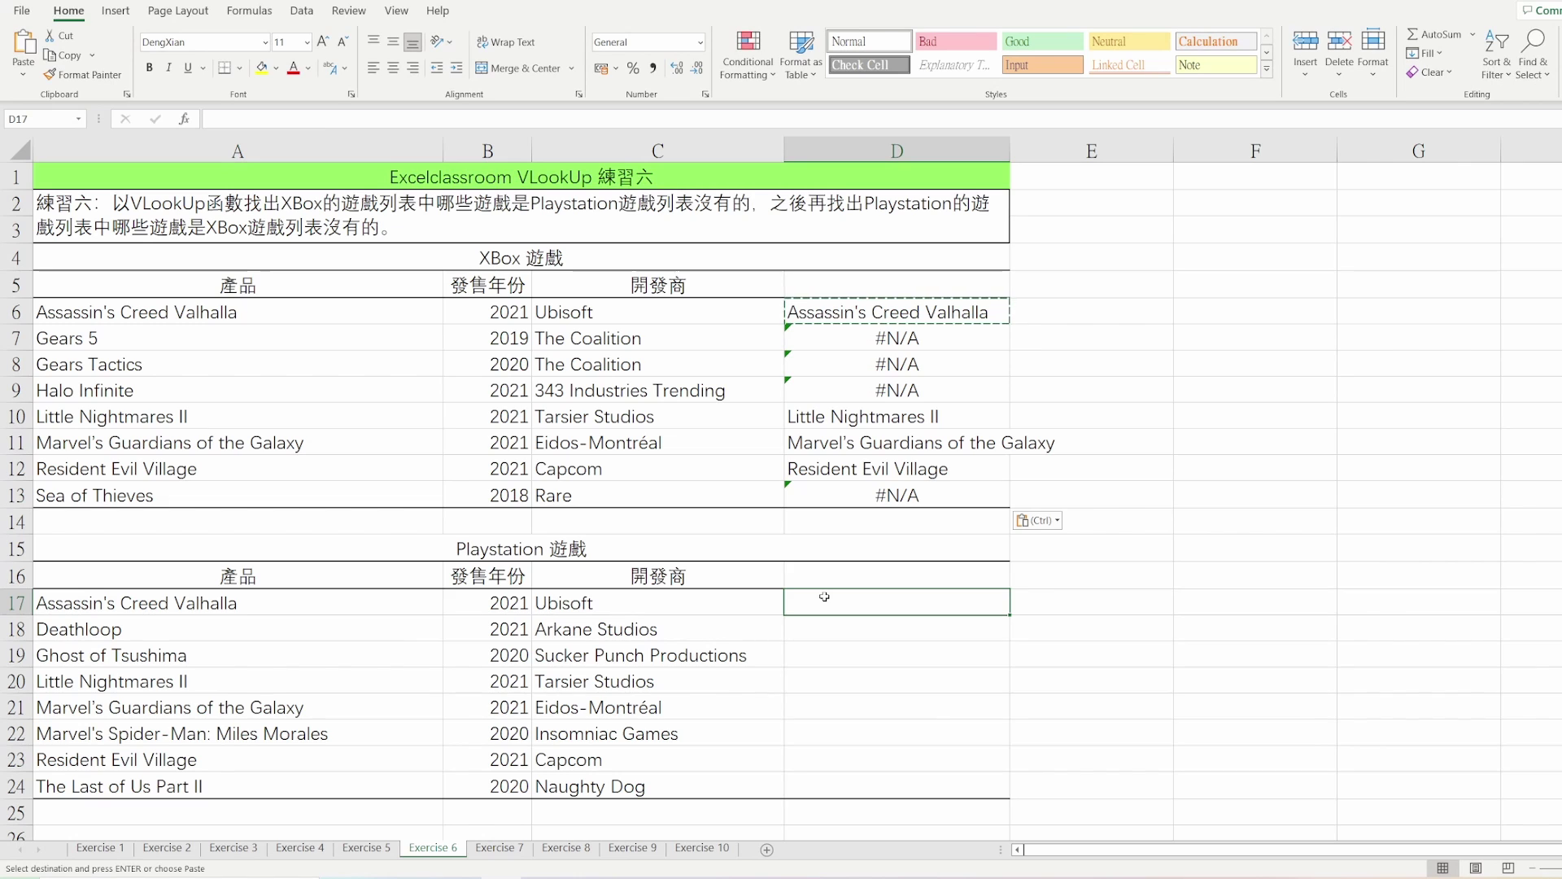
pyautogui.write('=v')
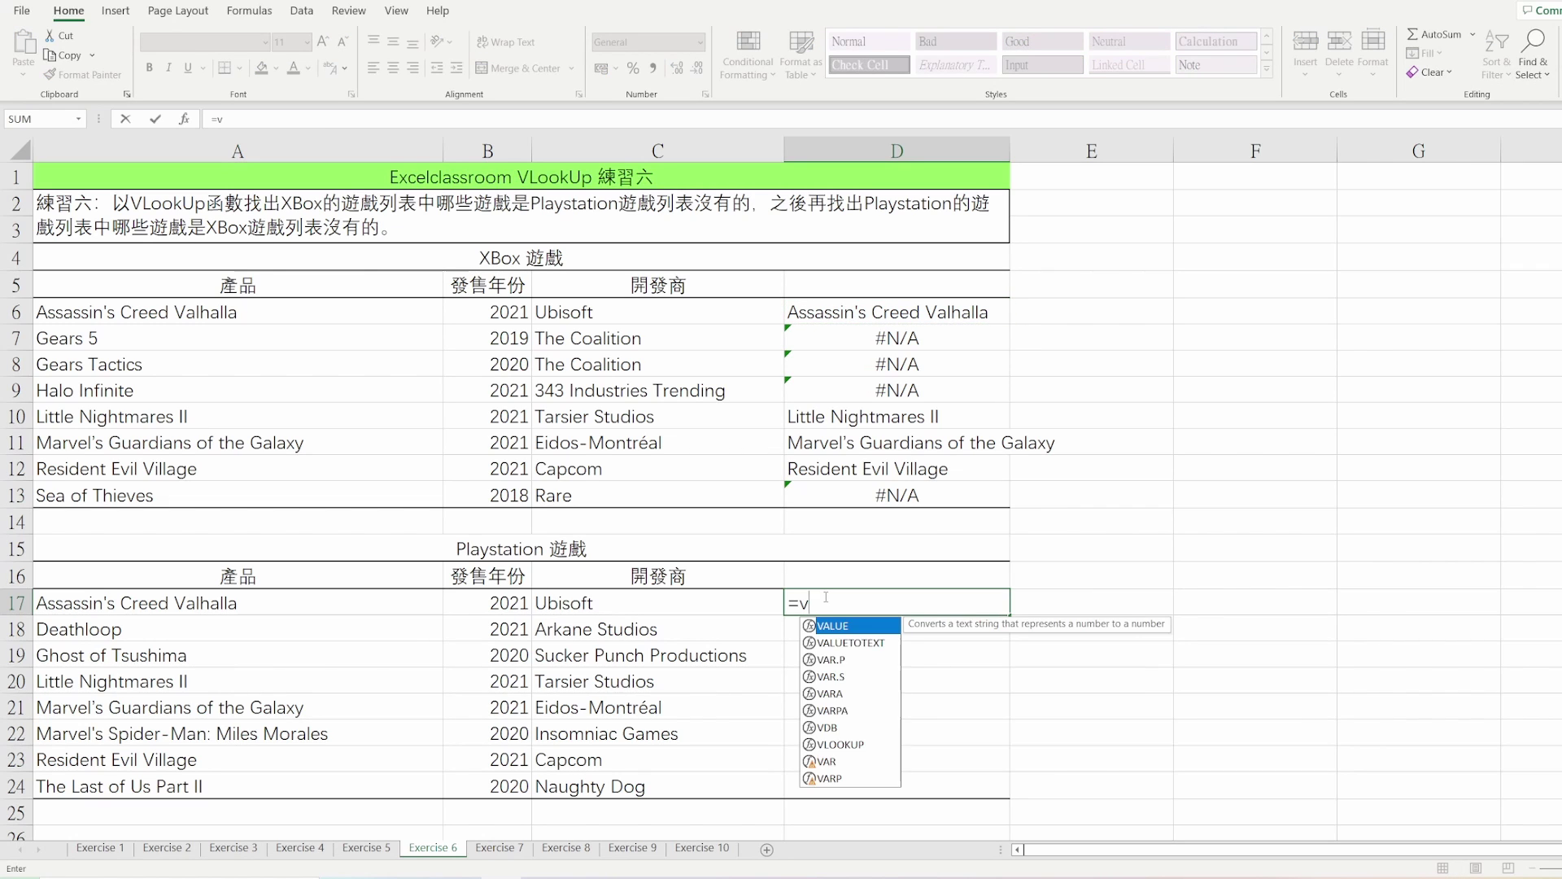
pyautogui.write('lookup(')
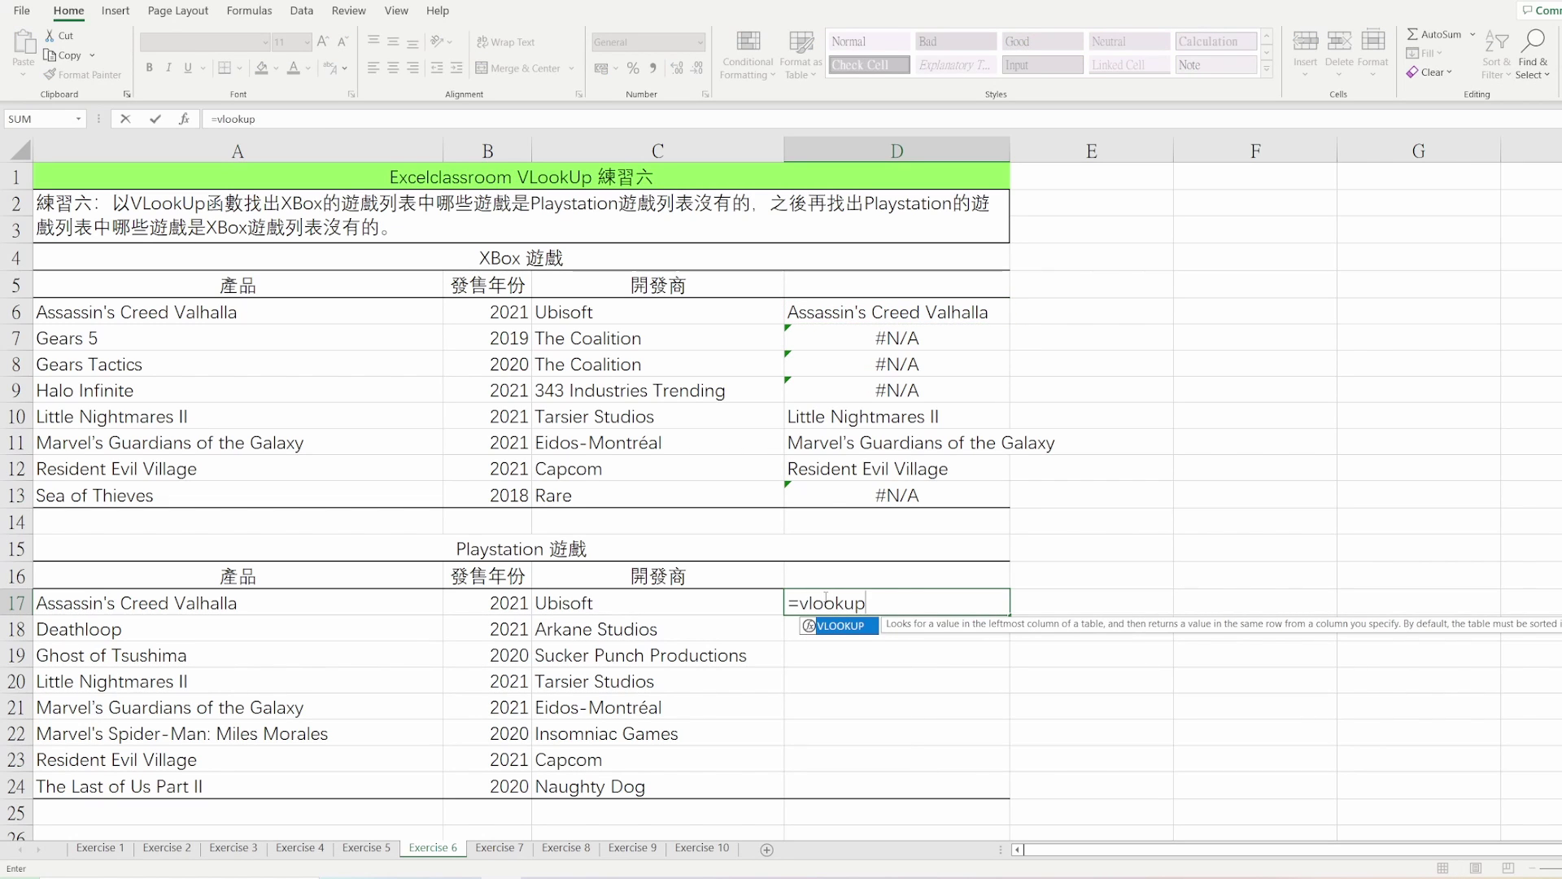
pyautogui.press('Left')
pyautogui.press('Left')
pyautogui.press('Left')
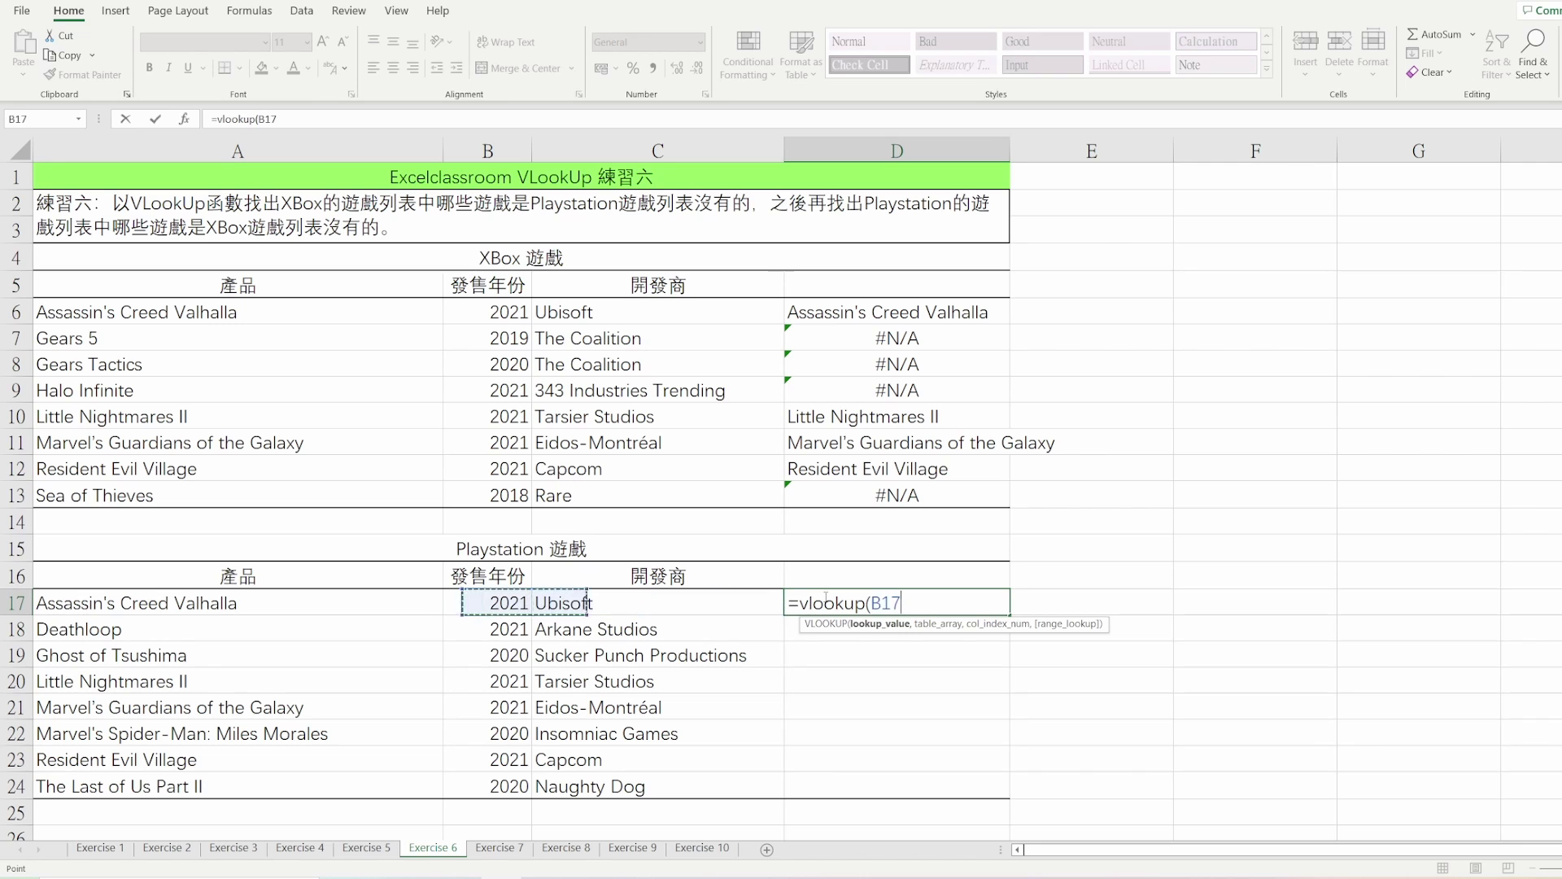
# - Set the D17 formula's table array to the XBox product names as the absolute range $A$6:$A$13
pyautogui.write(',')
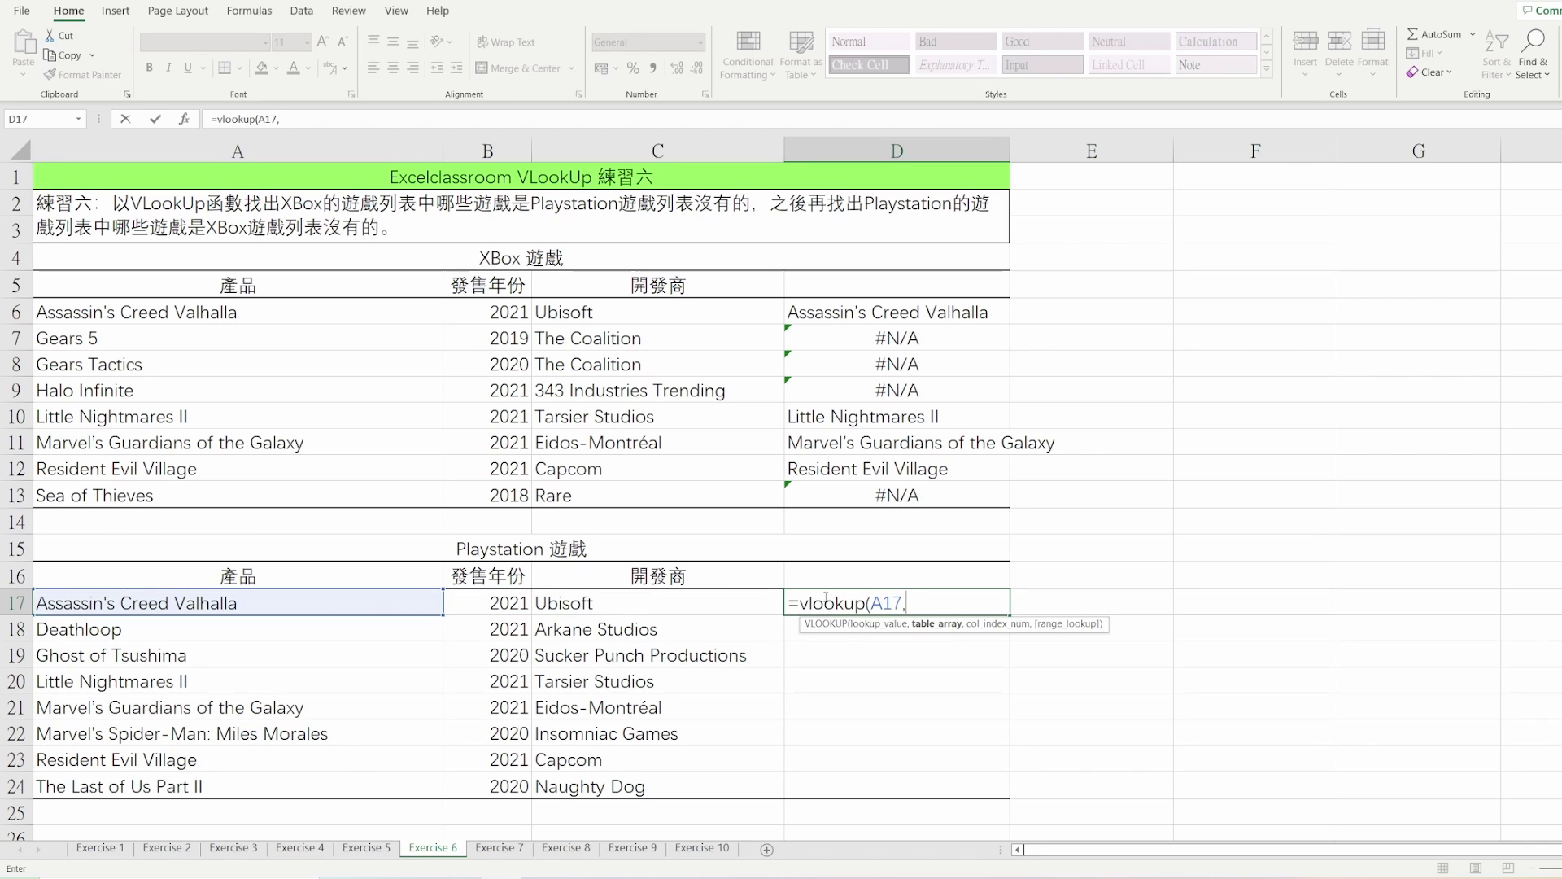
pyautogui.press('Left')
pyautogui.press('Left')
pyautogui.press('Left')
pyautogui.press('Up')
pyautogui.press('Up')
pyautogui.press('Up')
pyautogui.press('Up')
pyautogui.press('Up')
pyautogui.press('Up')
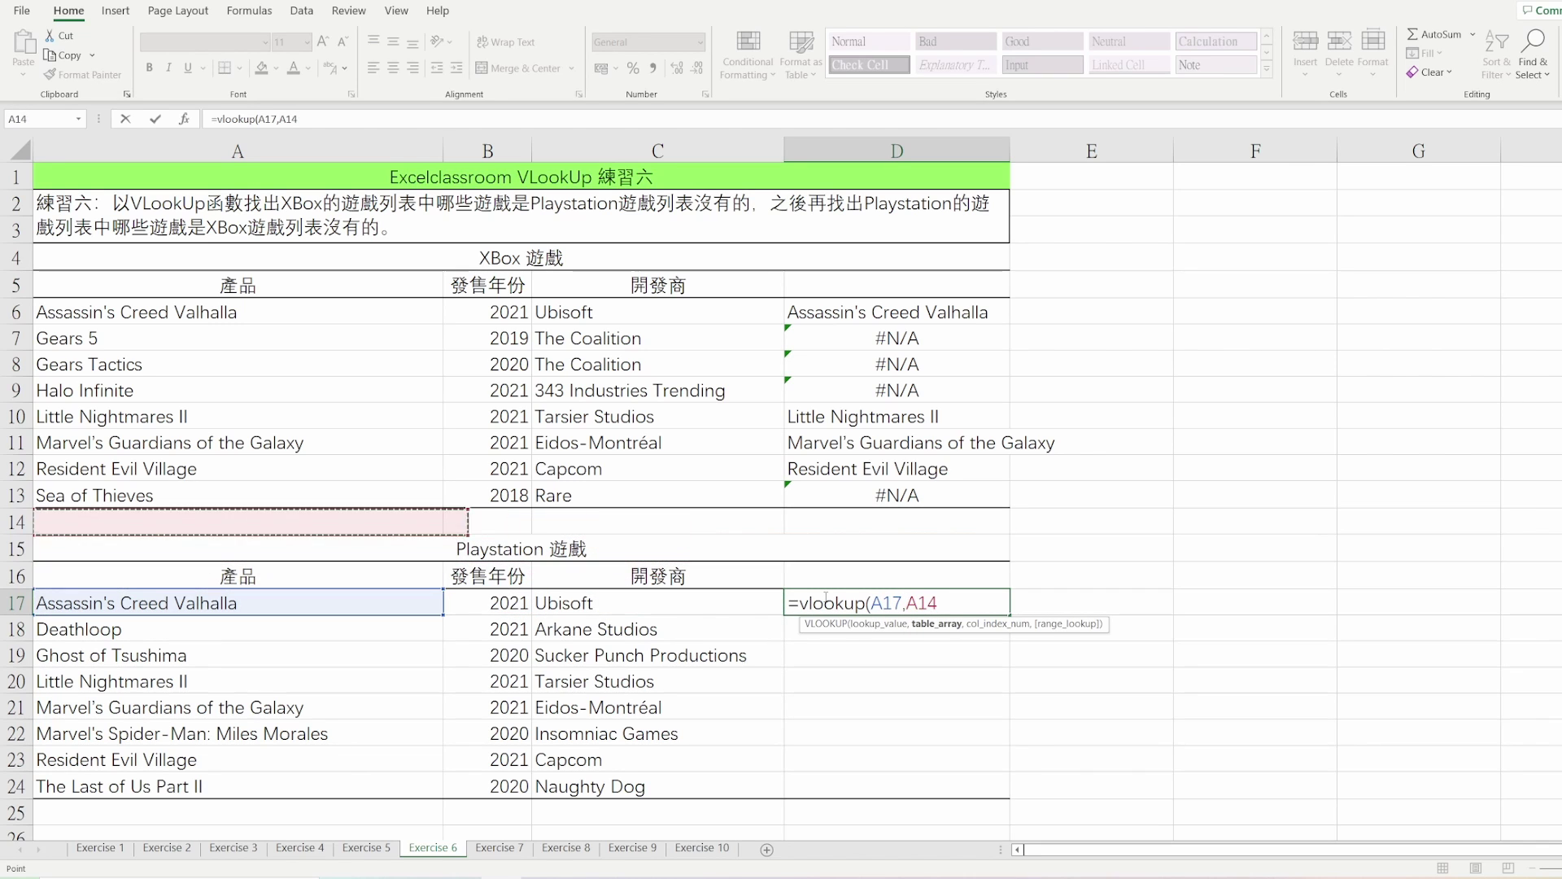
pyautogui.press('Up')
pyautogui.press('Up')
pyautogui.press('Up')
pyautogui.press('Up')
pyautogui.press('Up')
pyautogui.hotkey('ctrl', 'shift', 'Down')
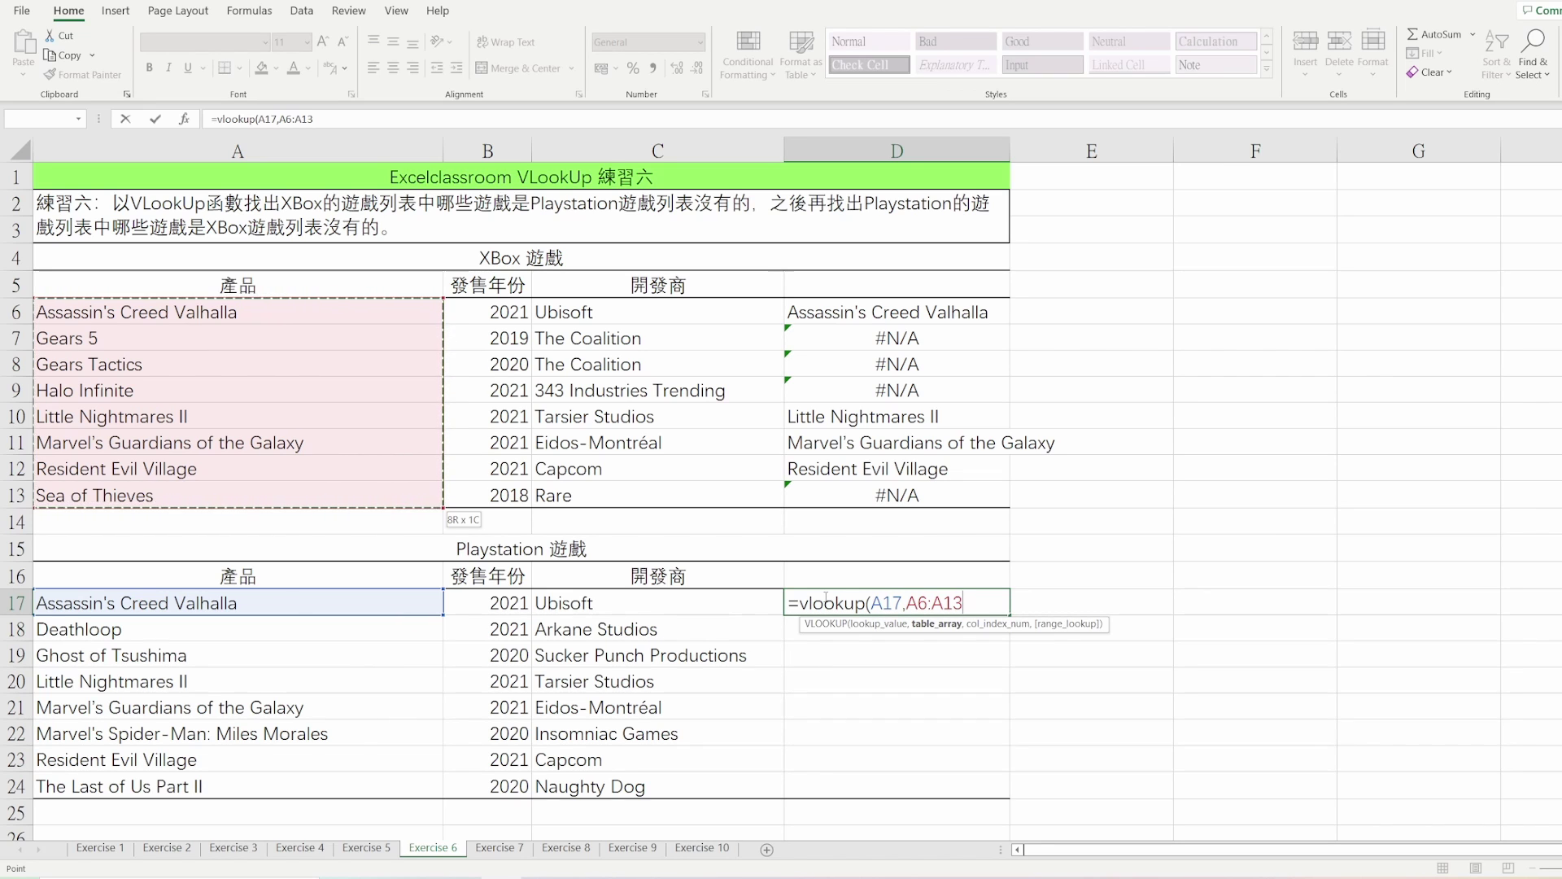
pyautogui.press('F4')
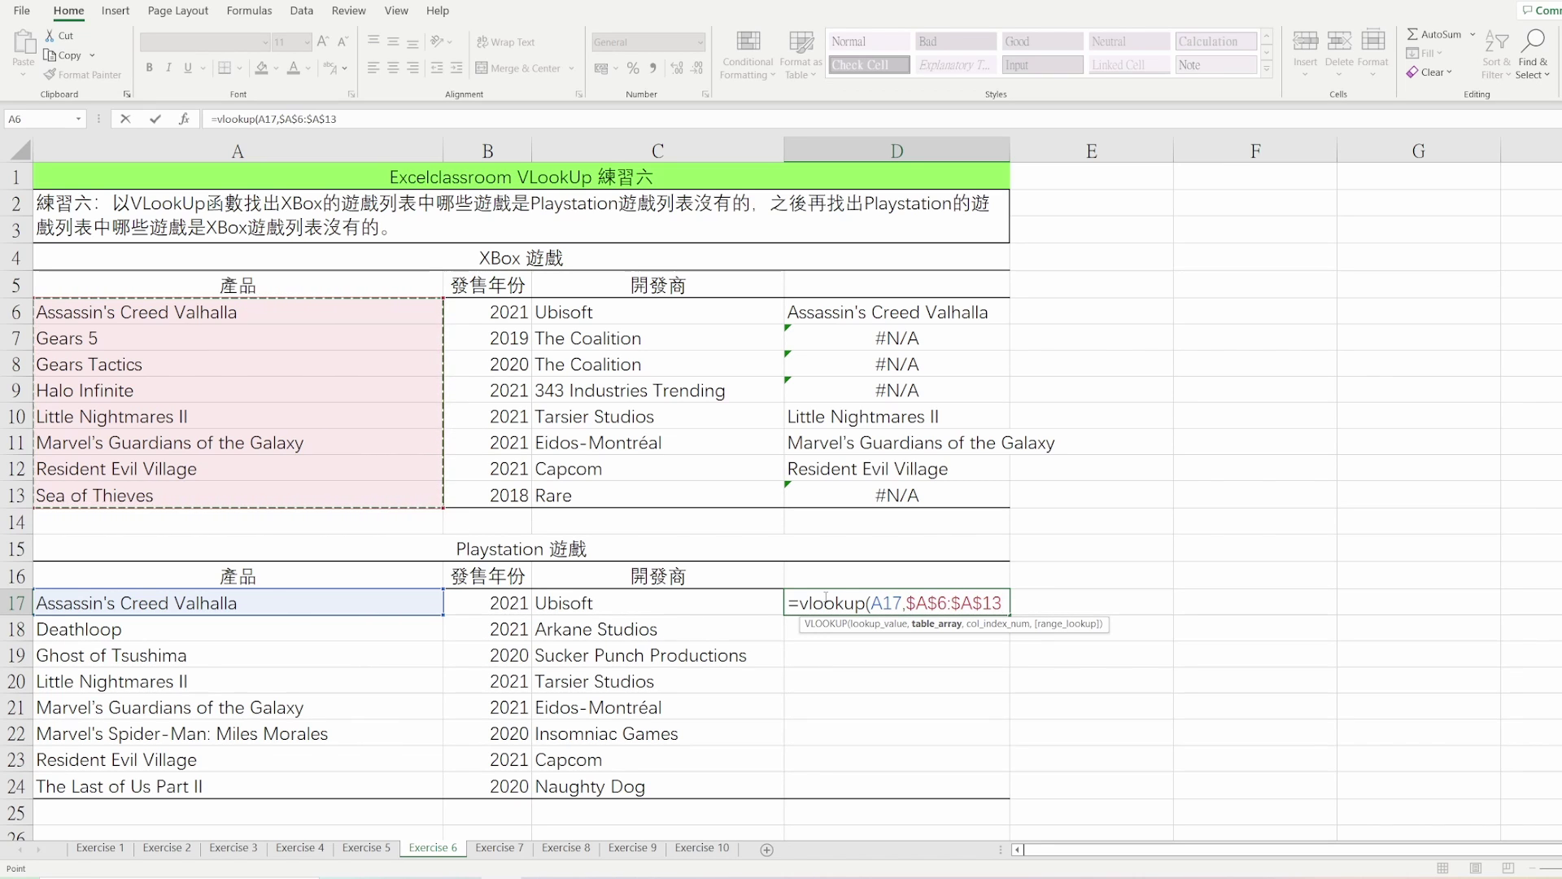
# - Complete the D17 VLOOKUP formula with column index 1 and exact match 0
pyautogui.write(',')
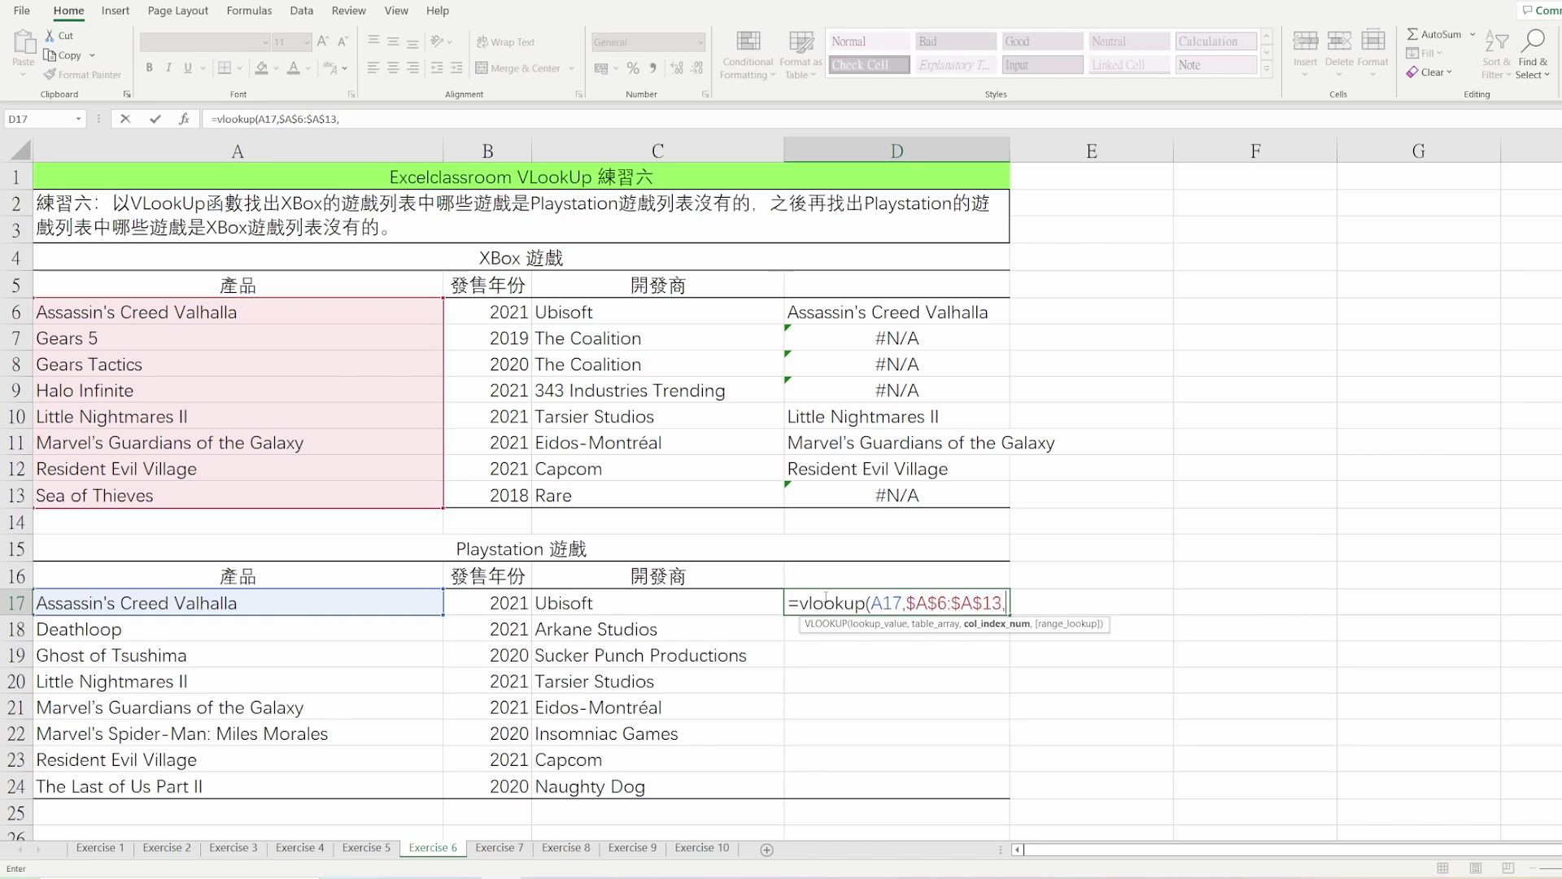
pyautogui.write('1,0')
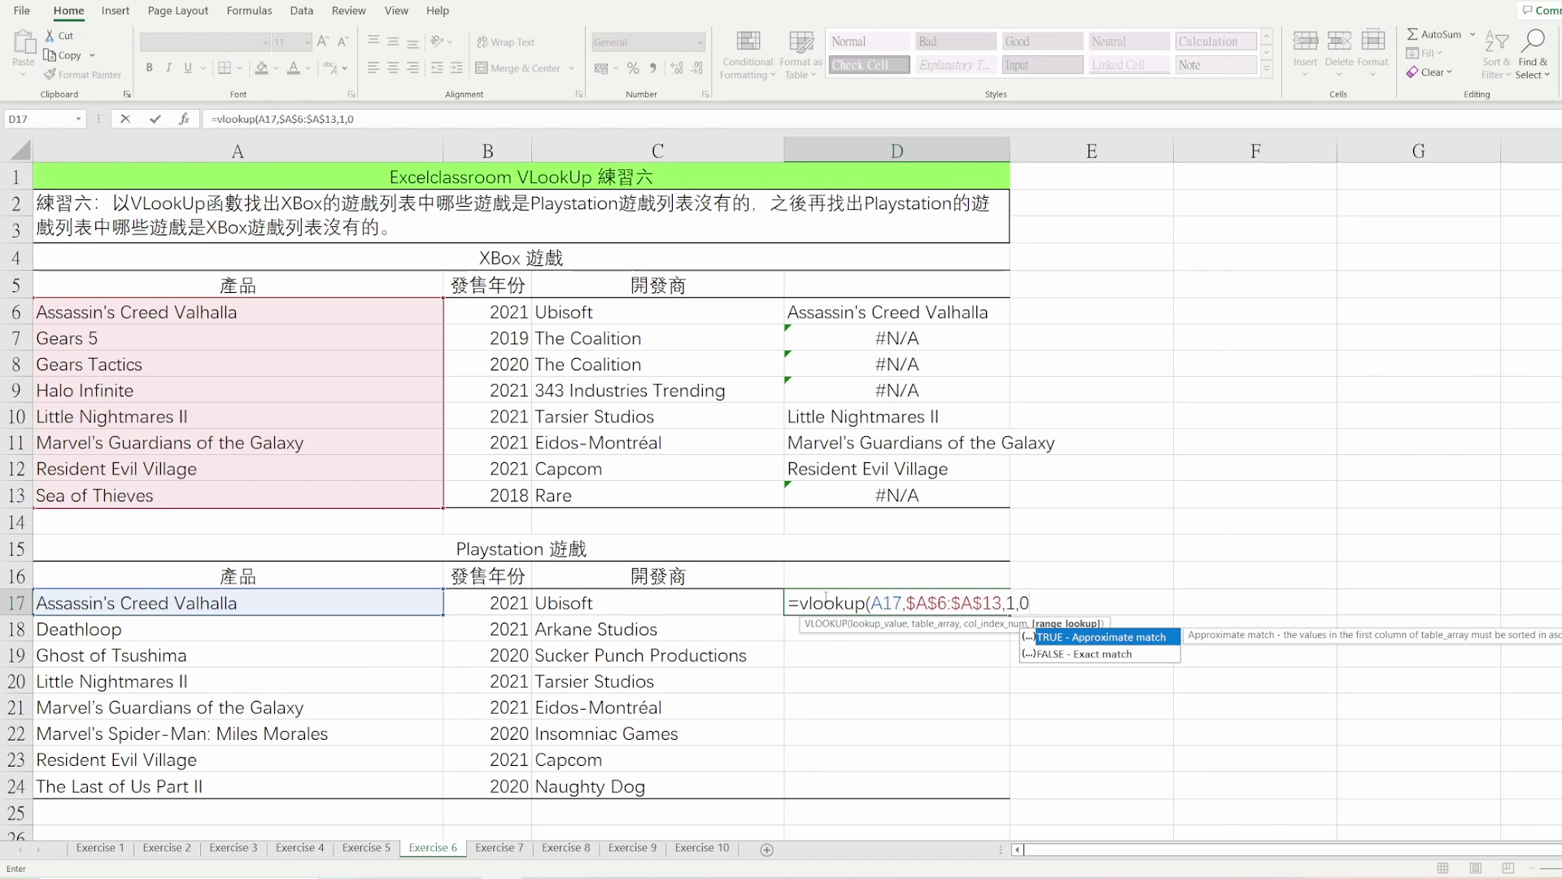
pyautogui.write(')')
pyautogui.press('Return')
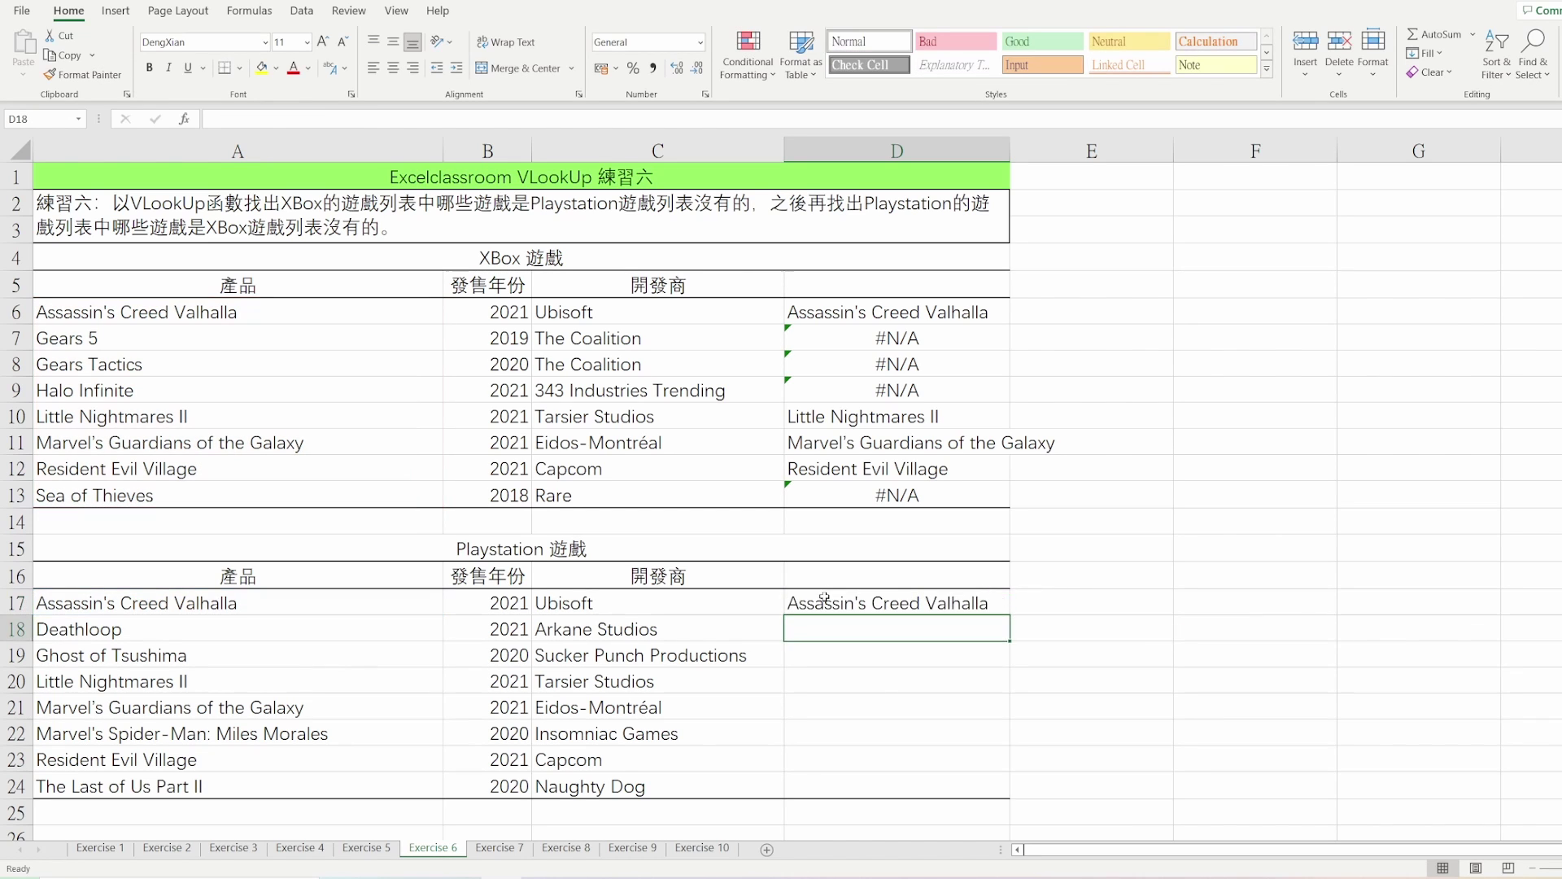
# - Copy D17 and paste only its formula into D17:D24 for all the Playstation games
pyautogui.click(826, 599)
pyautogui.hotkey('ctrl', 'c')
pyautogui.press('Left')
pyautogui.hotkey('ctrl', 'Down')
pyautogui.press('Right')
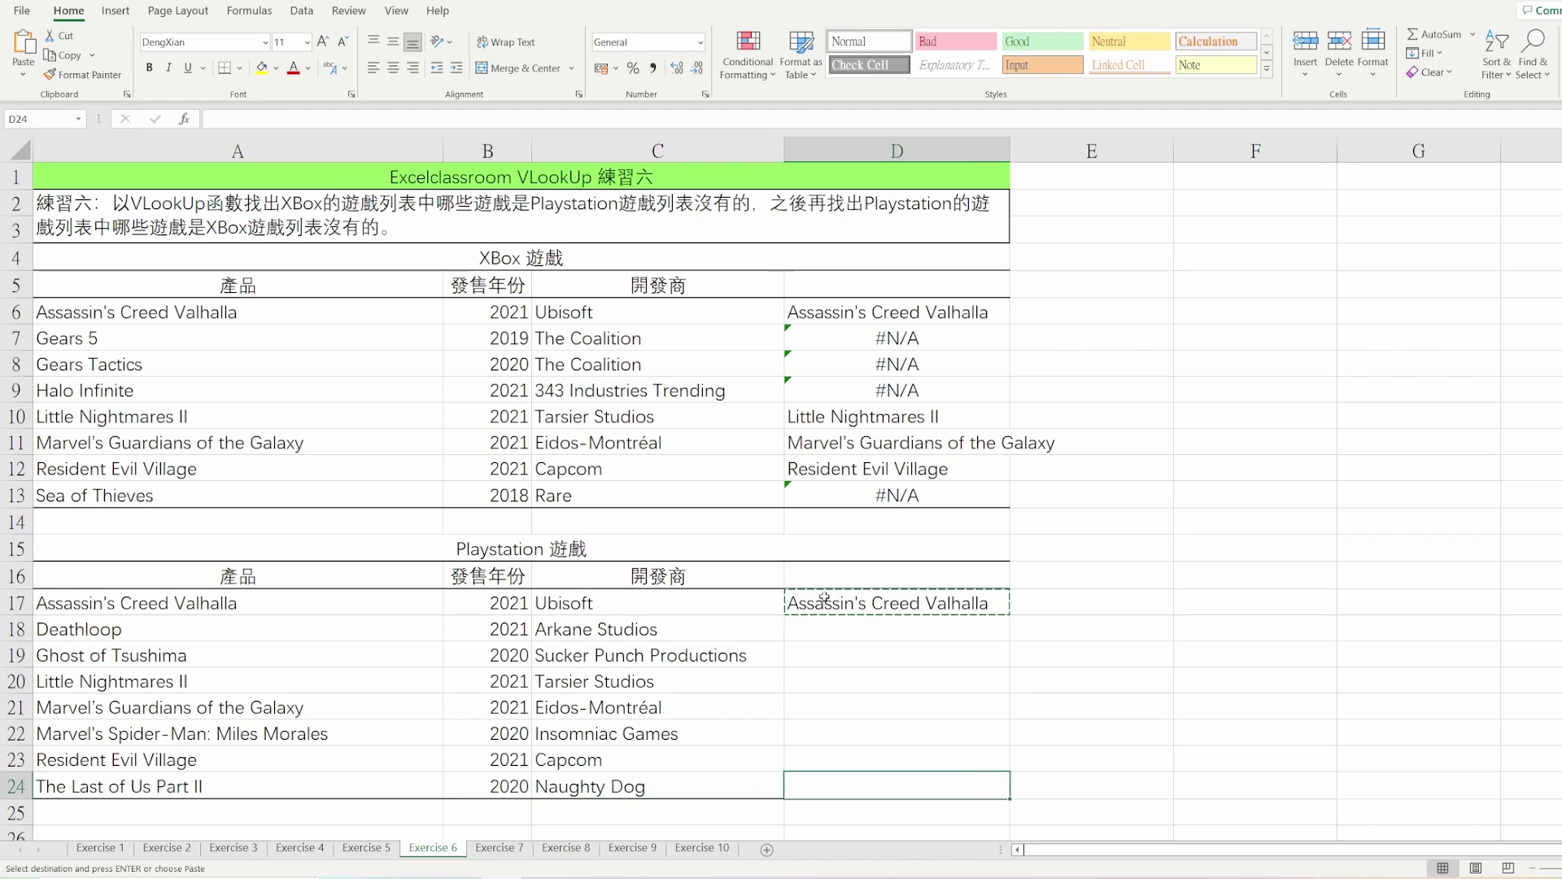
pyautogui.hotkey('ctrl', 'shift', 'Up')
pyautogui.hotkey('alt', 'e')
pyautogui.press('s')
pyautogui.press('f')
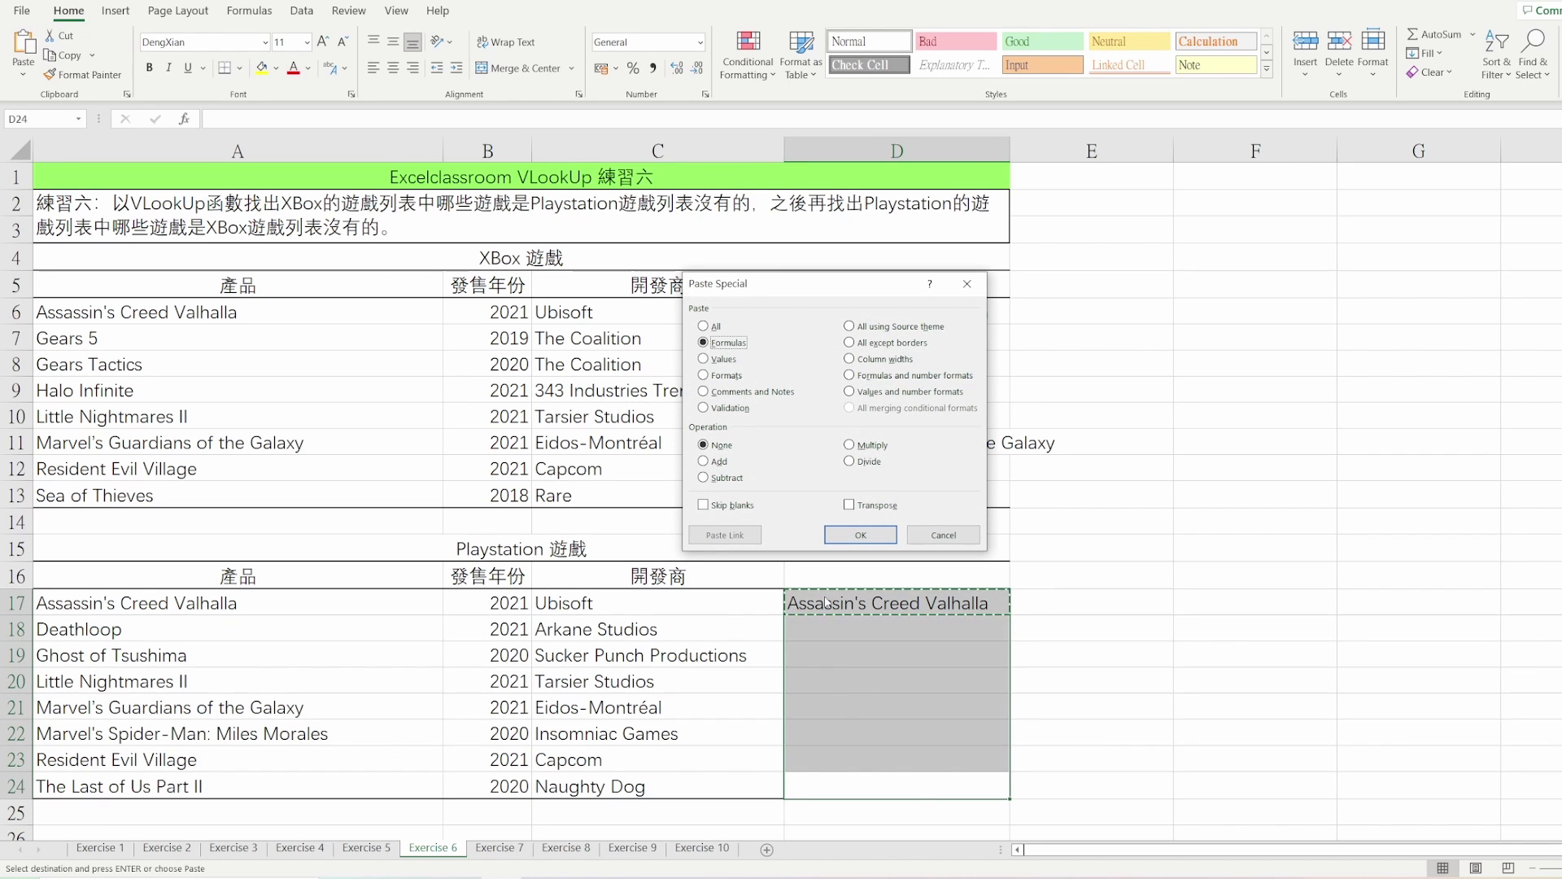
pyautogui.press('Return')
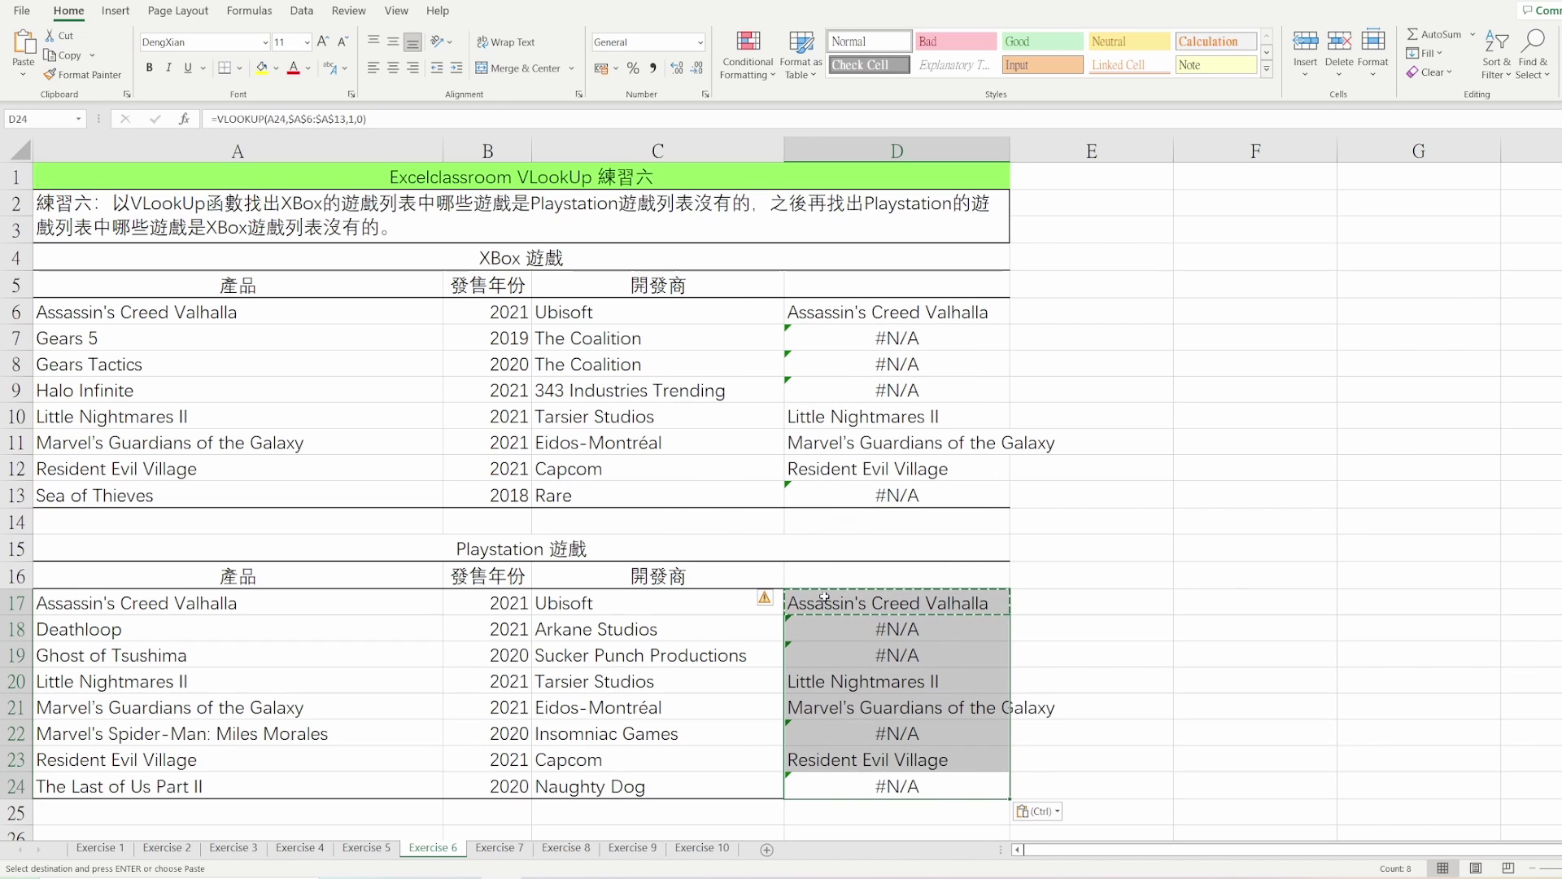
pyautogui.click(950, 603)
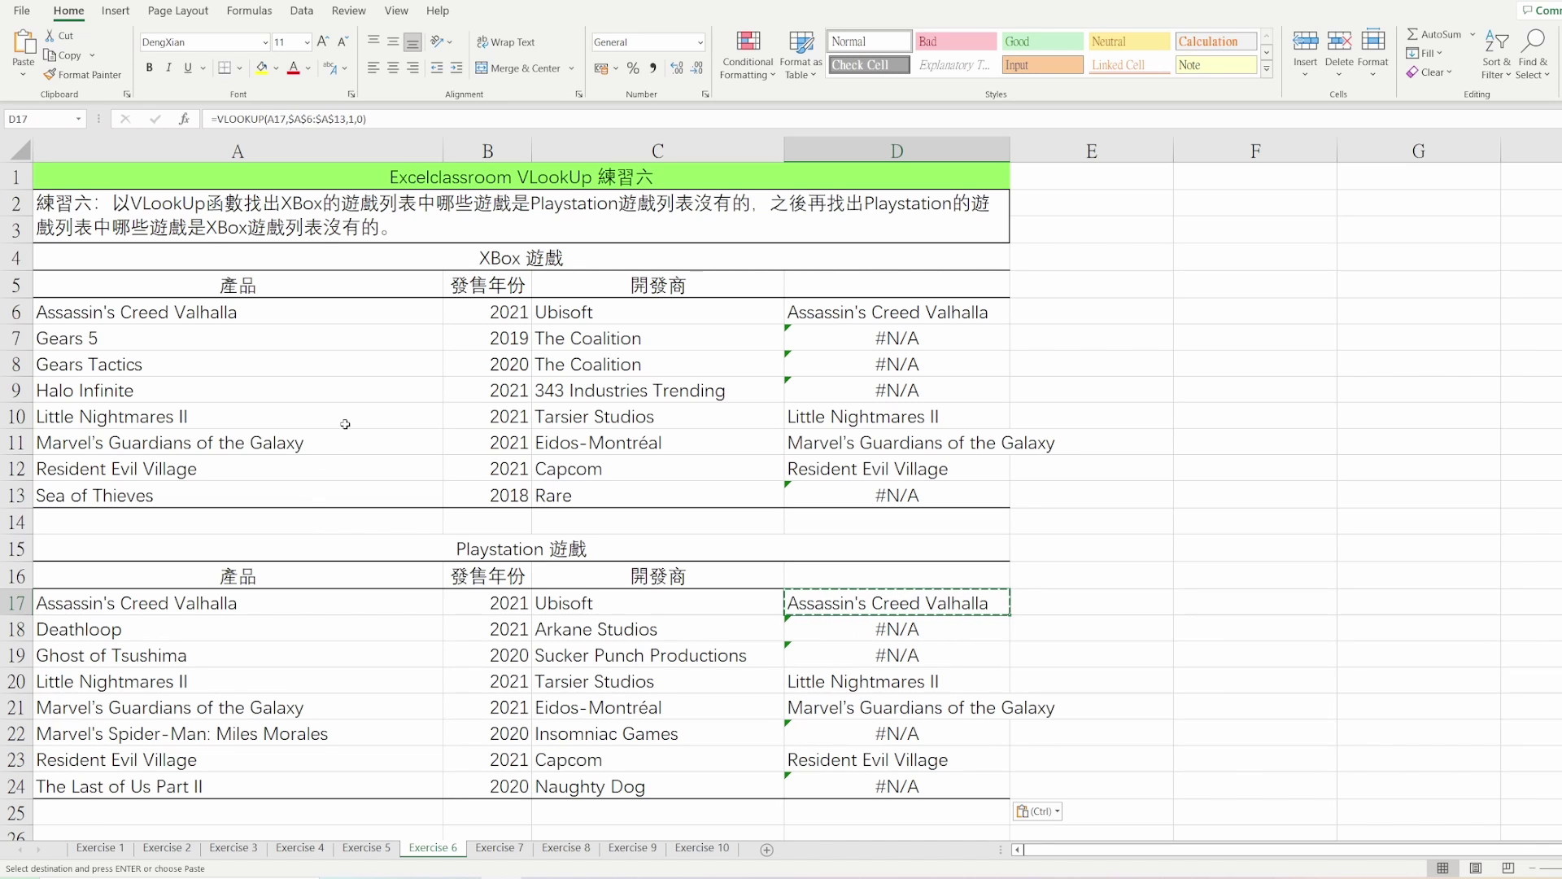
# - Open the Exercise 7 sheet and examine the unit query in B5 and the property data in A15:G25
pyautogui.click(516, 848)
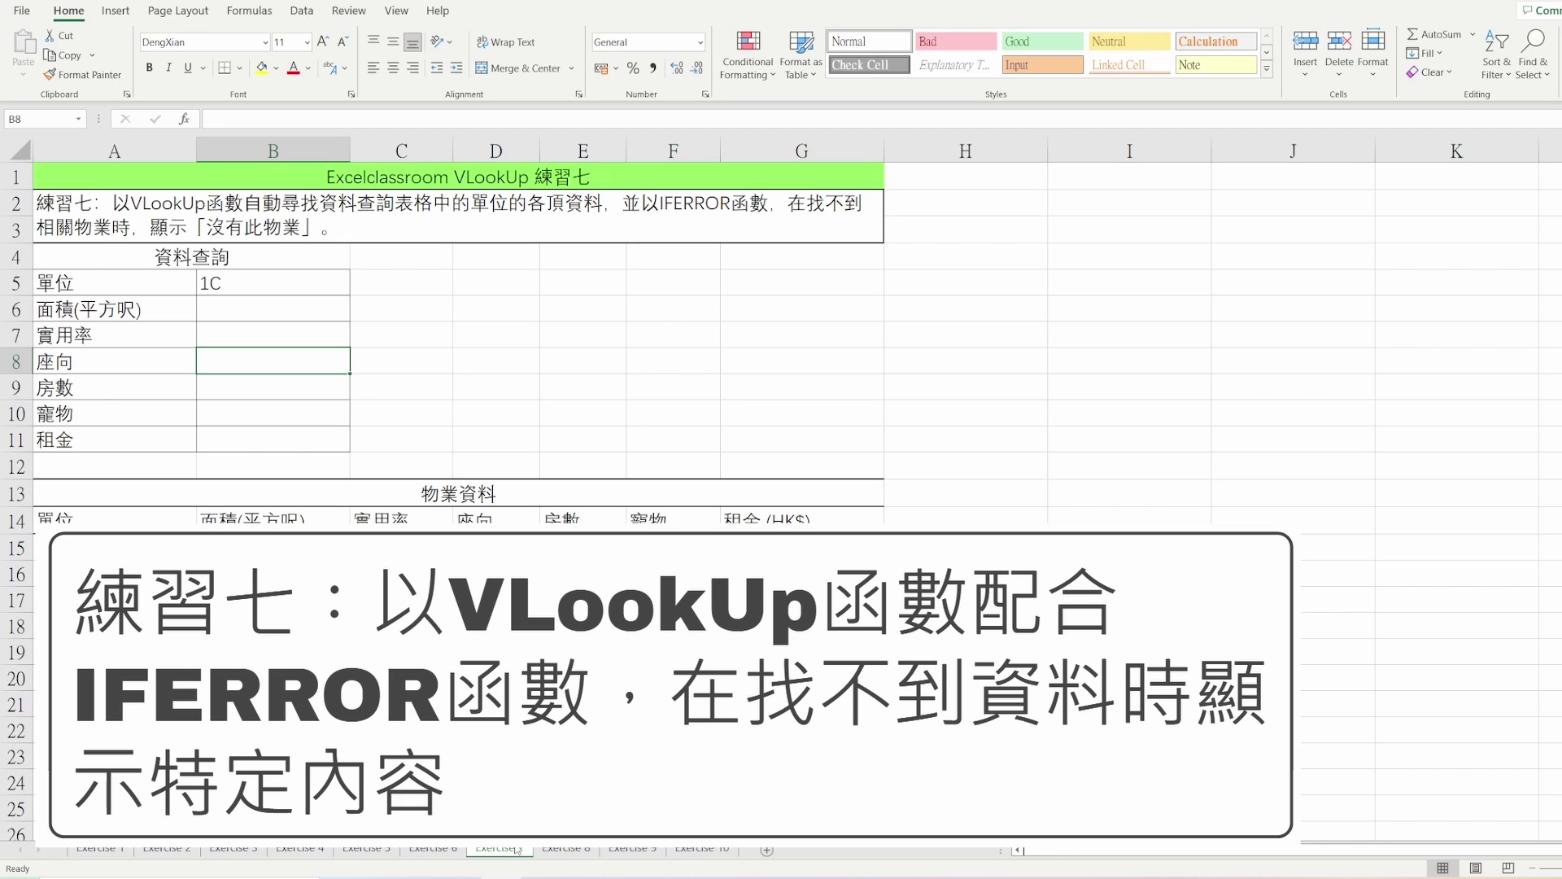
pyautogui.click(328, 299)
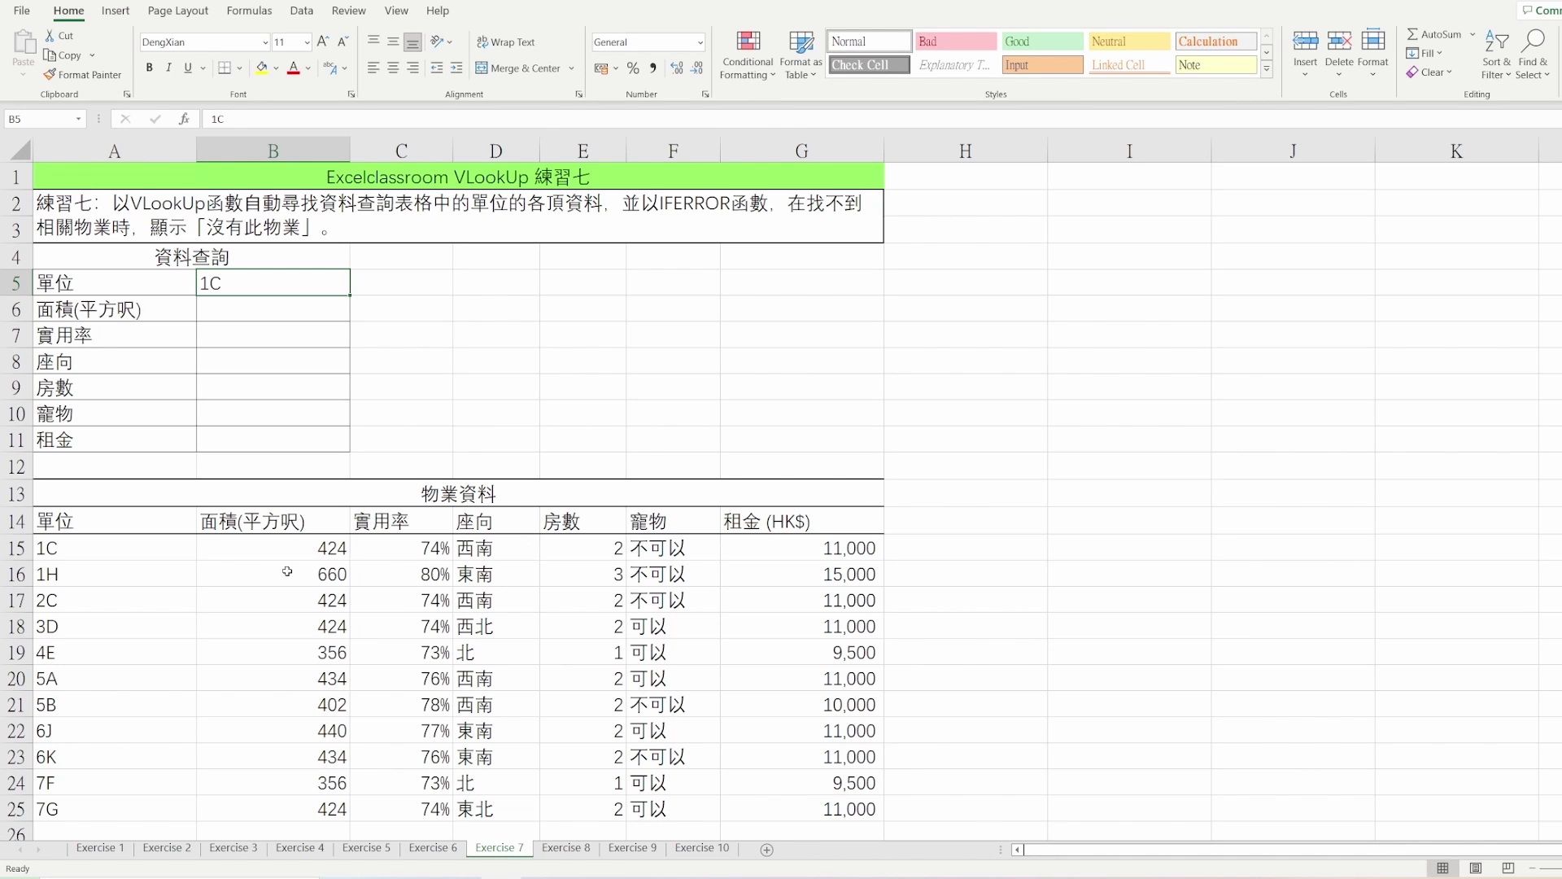
pyautogui.moveTo(72, 539); pyautogui.dragTo(839, 814)
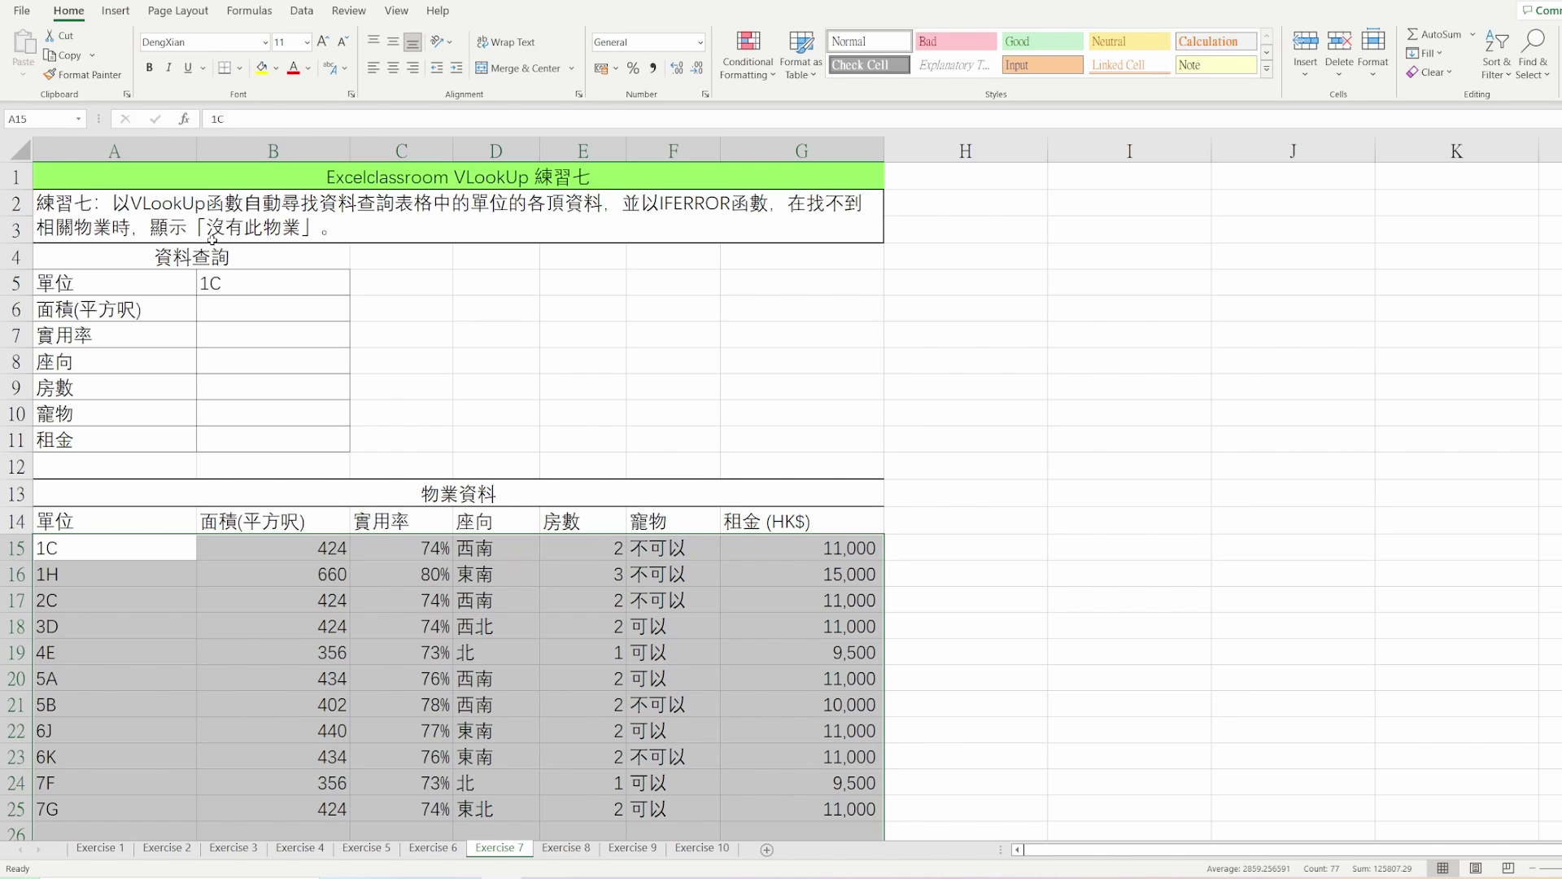
# - Start a VLOOKUP formula in B6 for the unit's area, with B5 as the lookup value
pyautogui.click(276, 303)
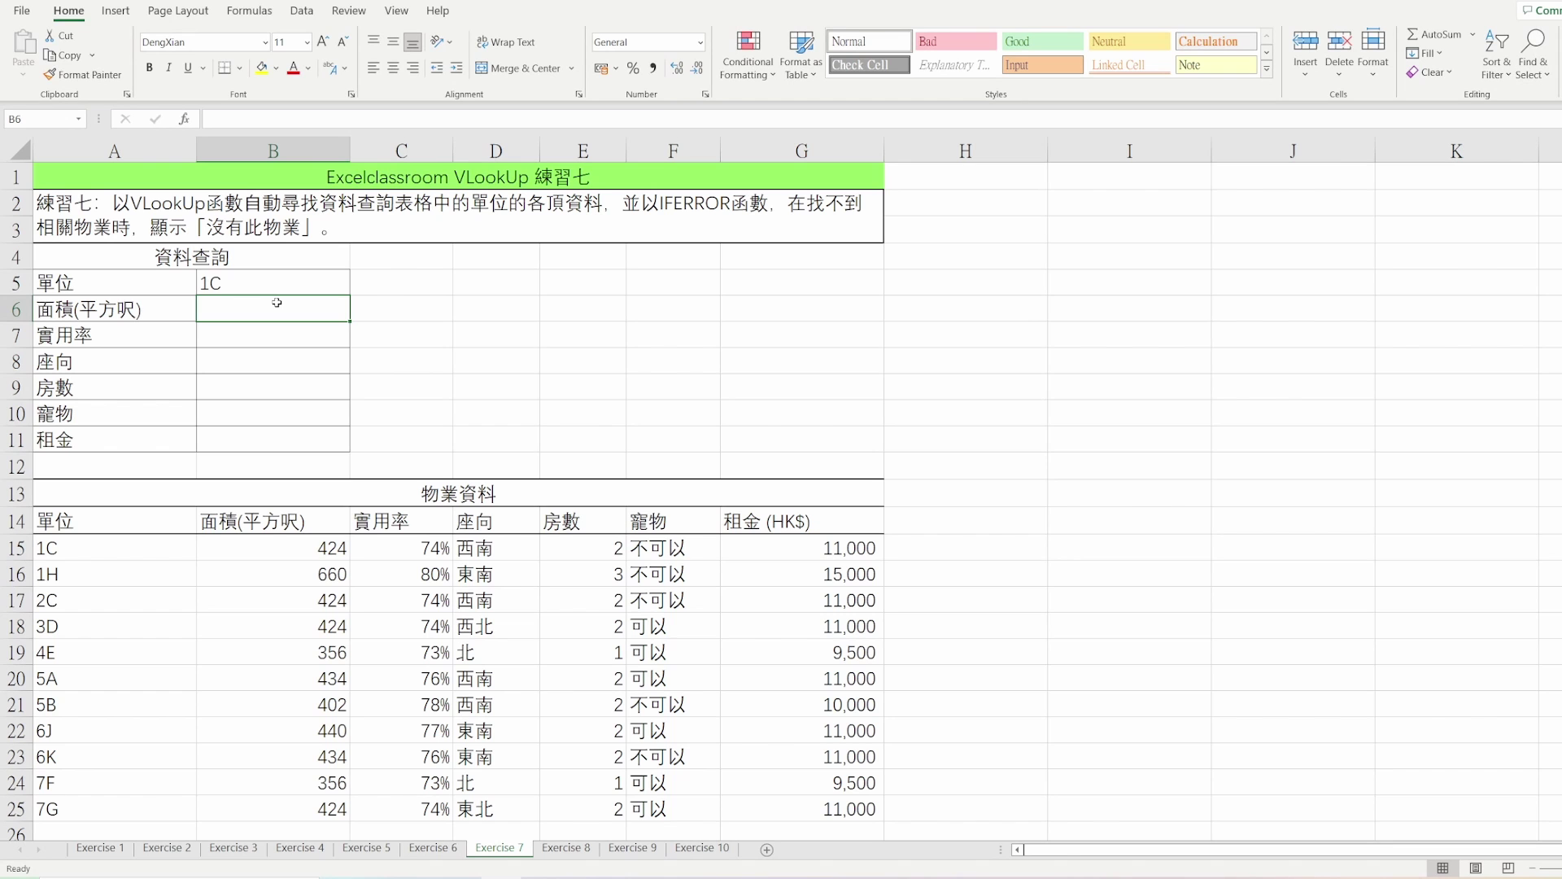
pyautogui.write('=vlookup')
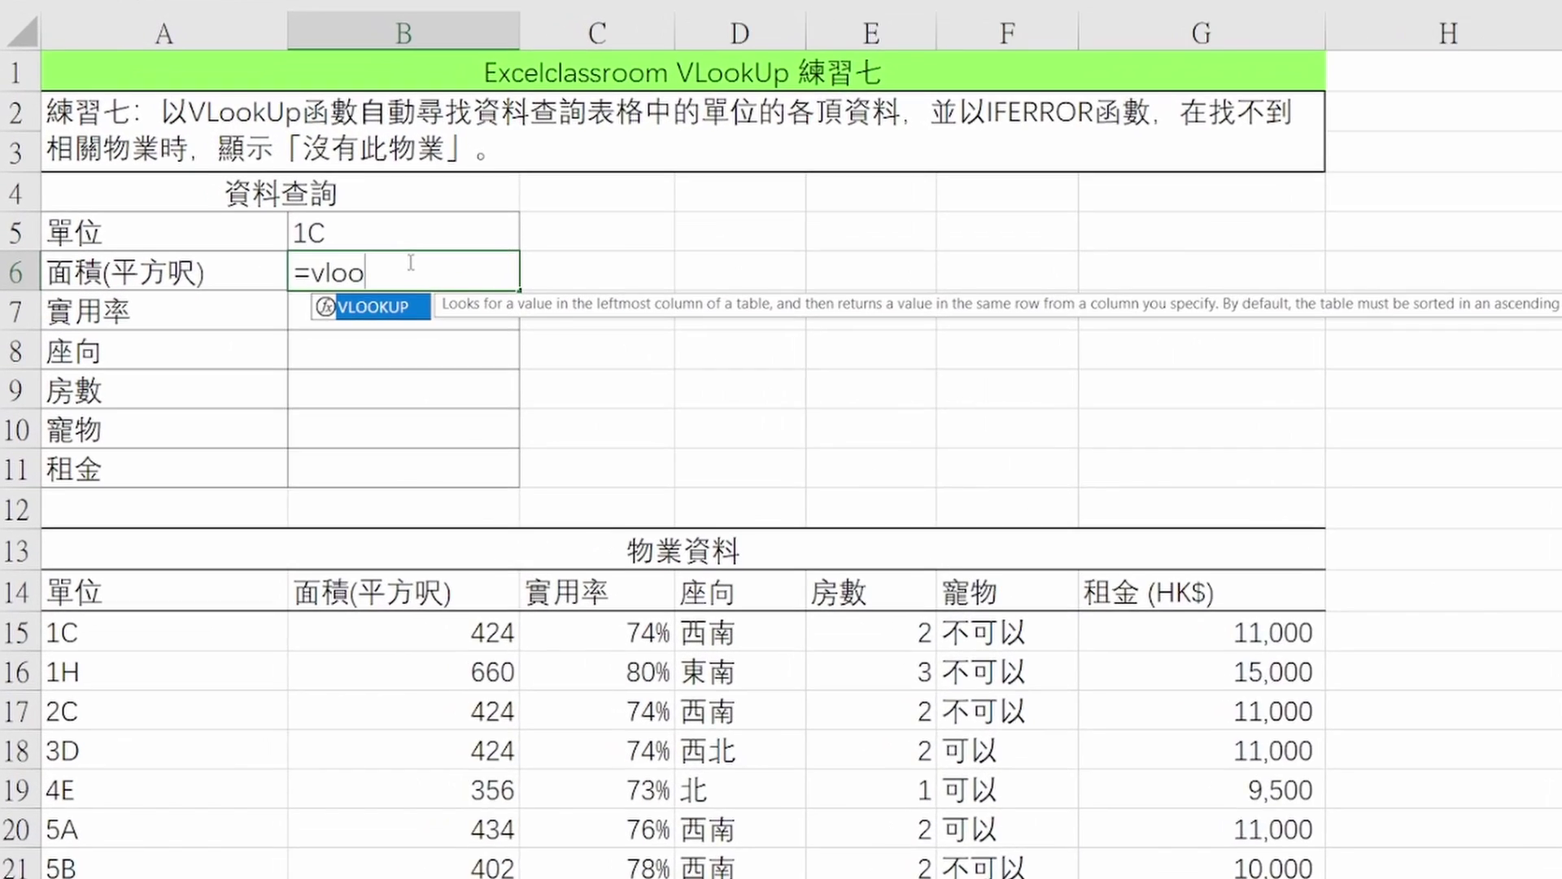
pyautogui.write('(')
pyautogui.press('Up')
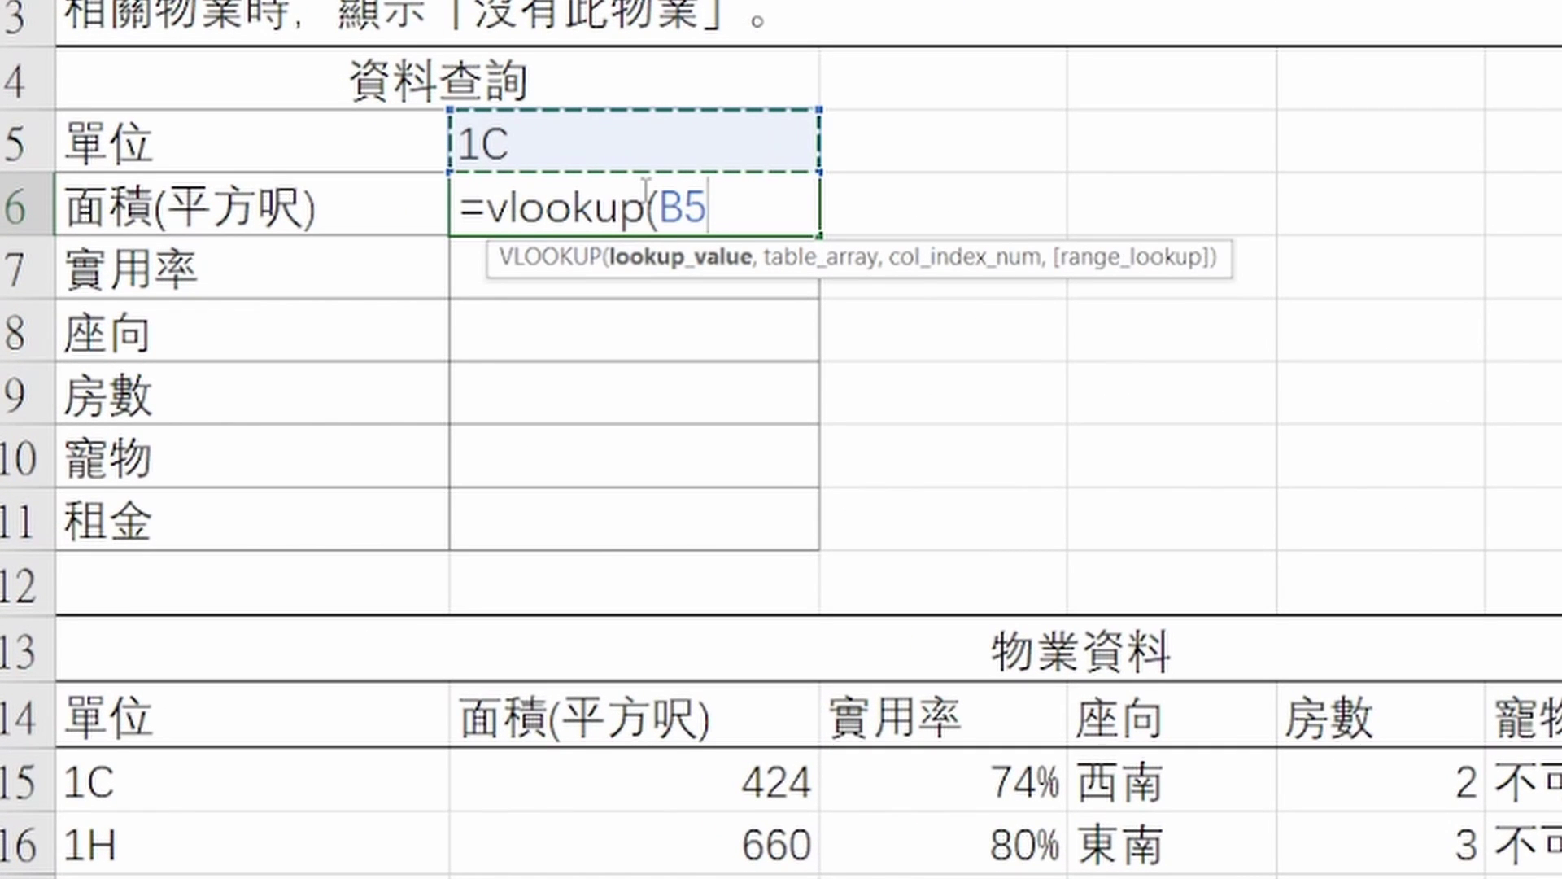
# - Set the B6 formula's table array to the property data as the absolute range $A$15:$G$25
pyautogui.write(',')
pyautogui.press('Down')
pyautogui.press('Down')
pyautogui.press('Down')
pyautogui.press('Down')
pyautogui.press('Down')
pyautogui.press('Down')
pyautogui.press('Down')
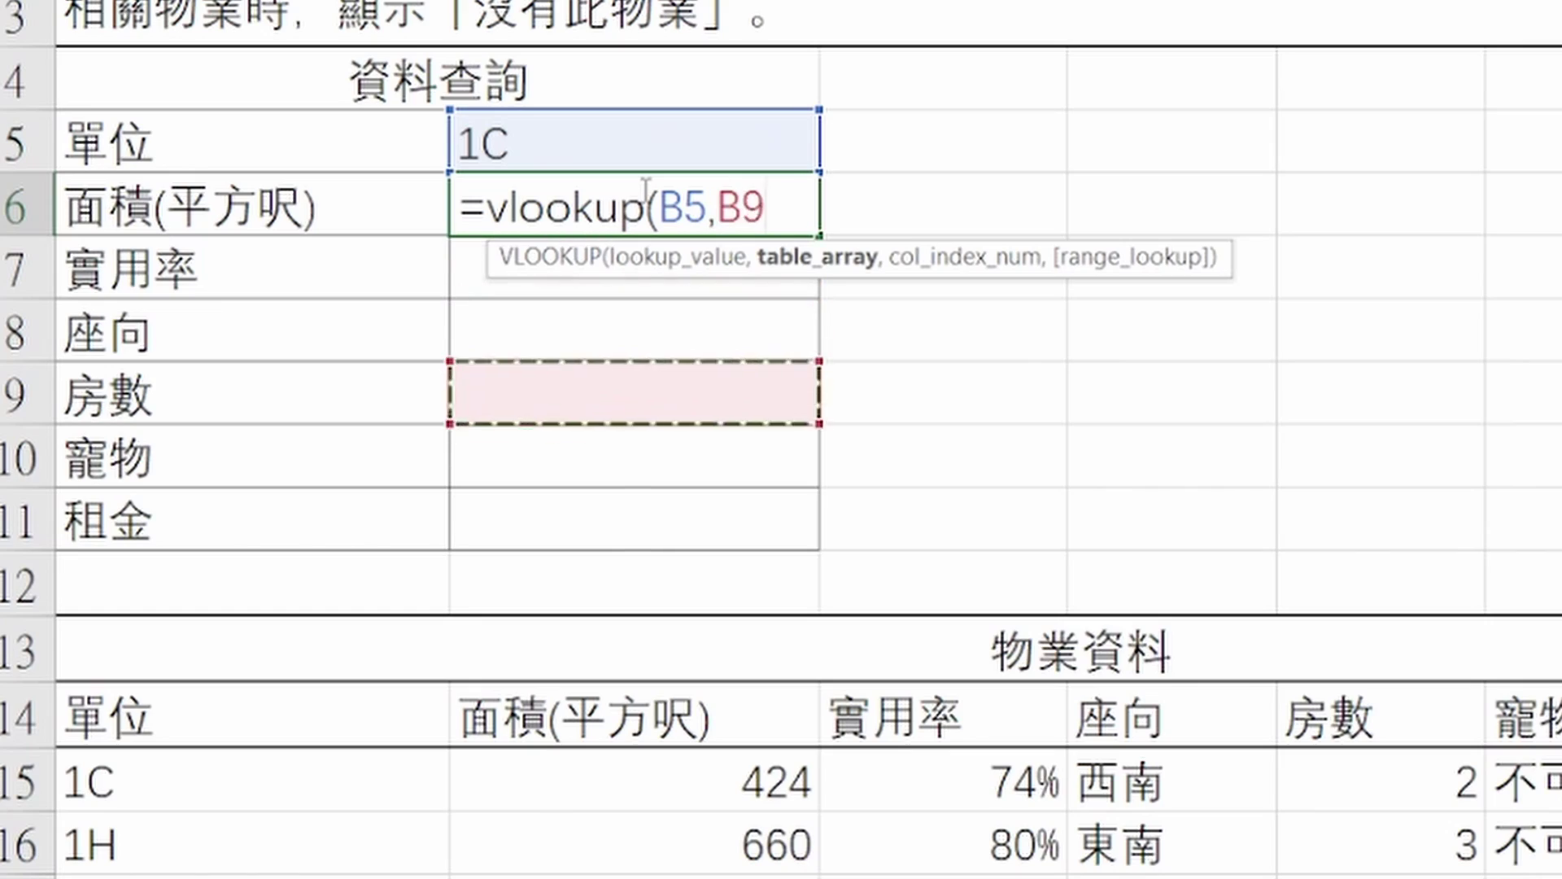
pyautogui.press('Down')
pyautogui.press('Down')
pyautogui.press('Down')
pyautogui.press('Left')
pyautogui.press('Up')
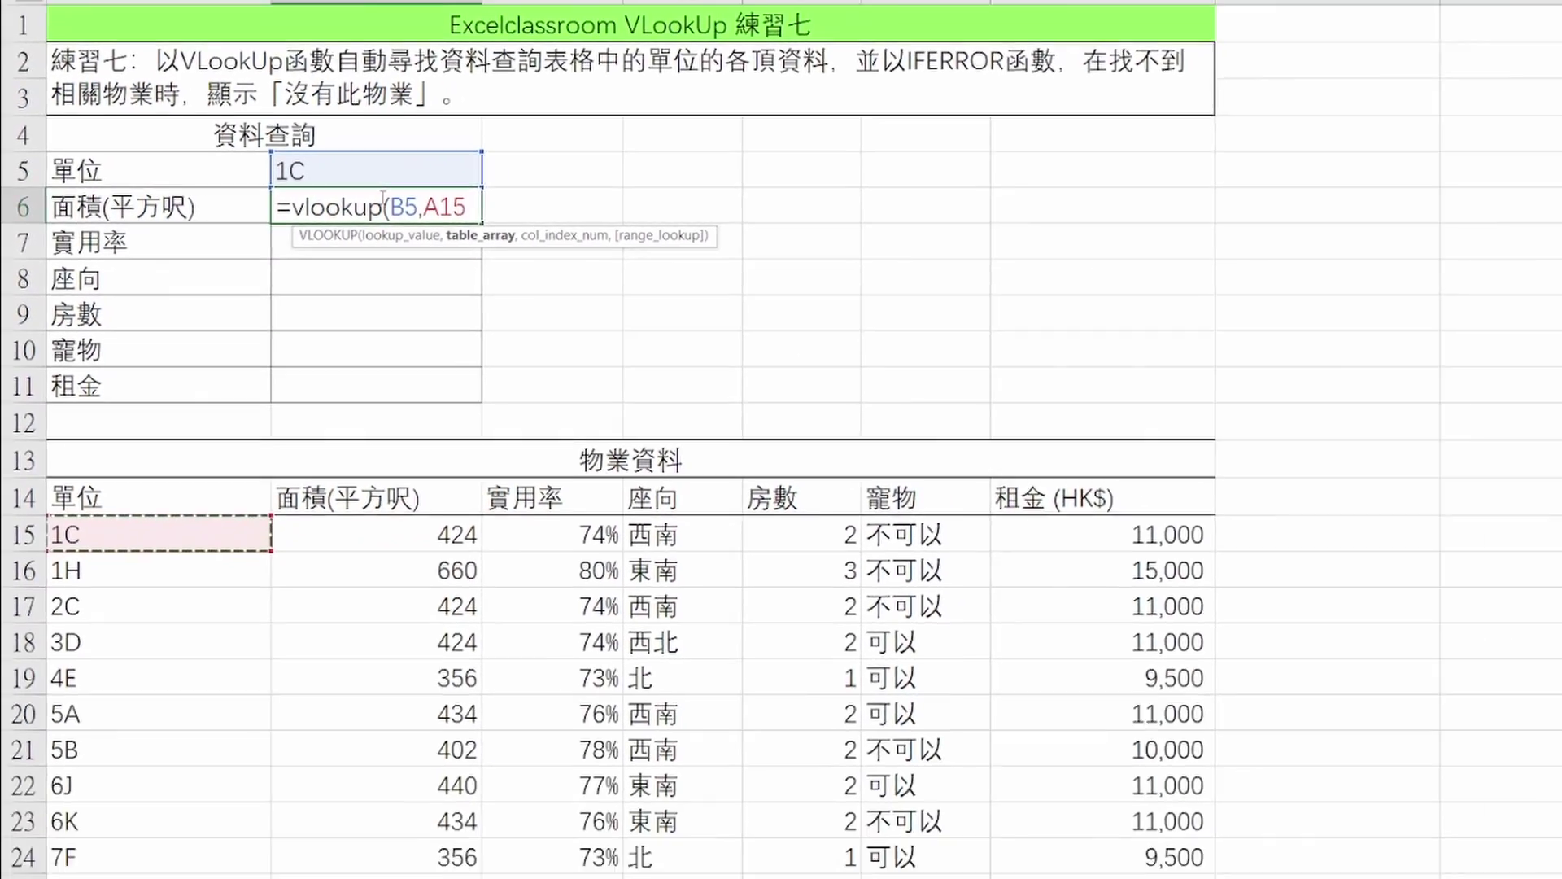
pyautogui.hotkey('ctrl', 'shift', 'Right')
pyautogui.hotkey('ctrl', 'shift', 'Down')
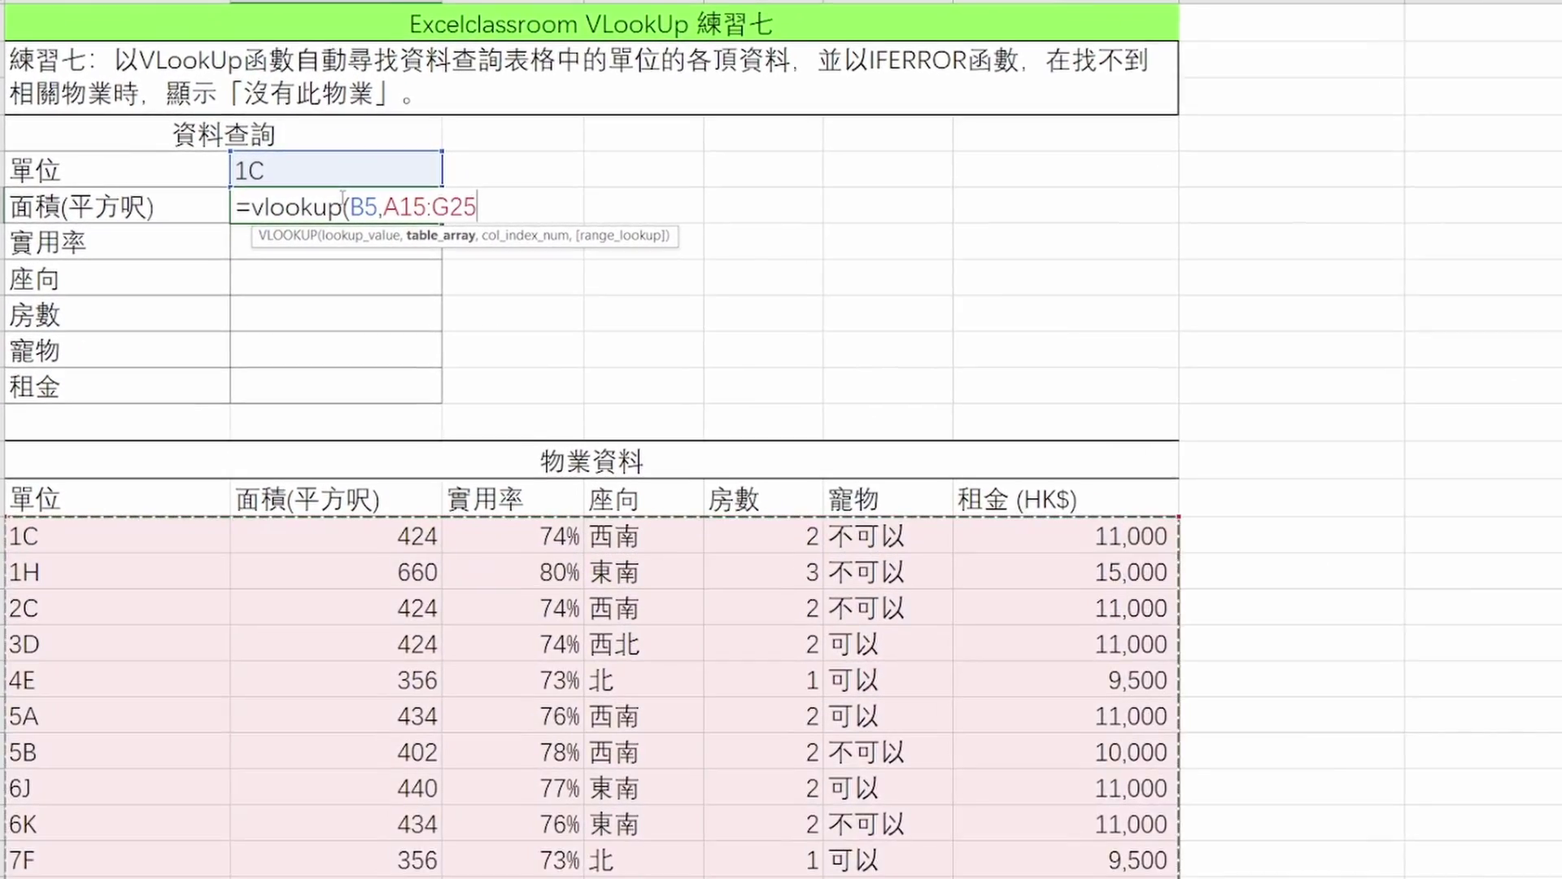
pyautogui.press('F4')
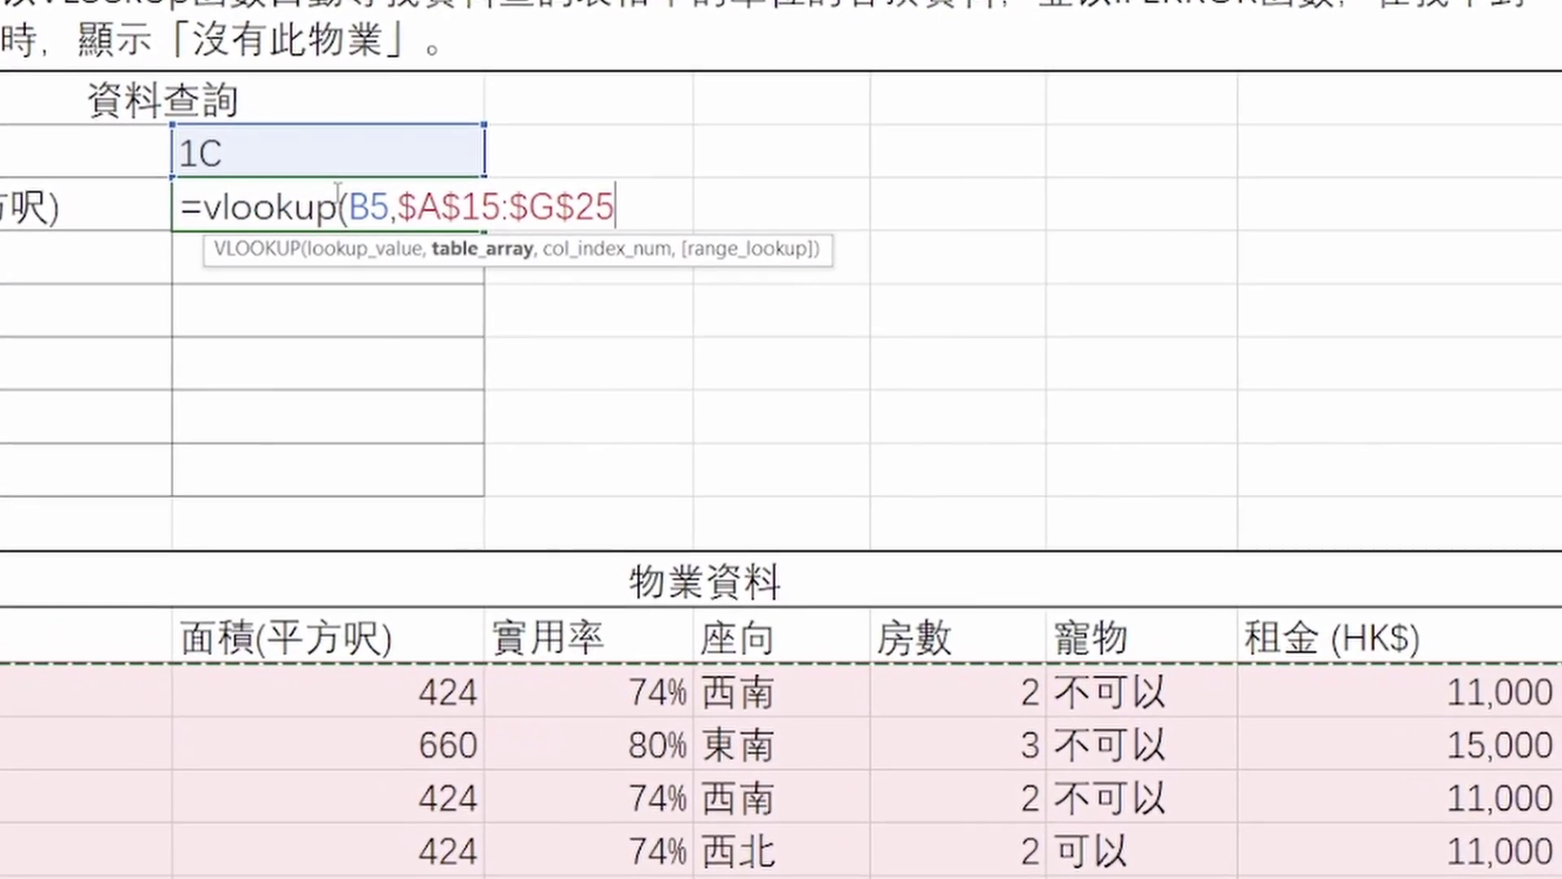
# - Complete the B6 VLOOKUP formula with column index 2 and exact match 0
pyautogui.write(',2,')
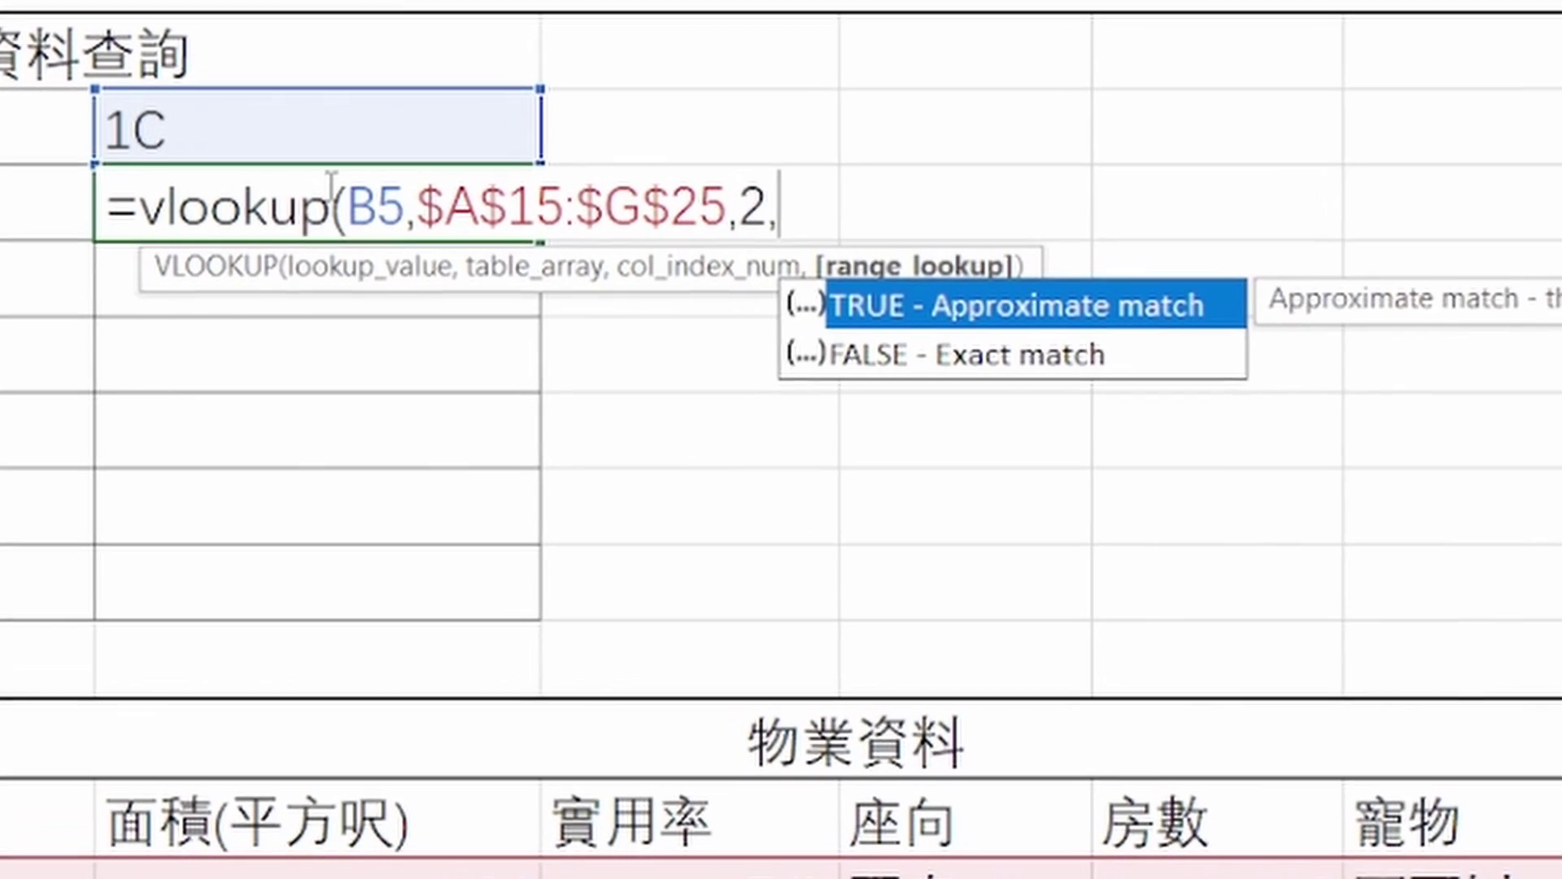
pyautogui.write('0')
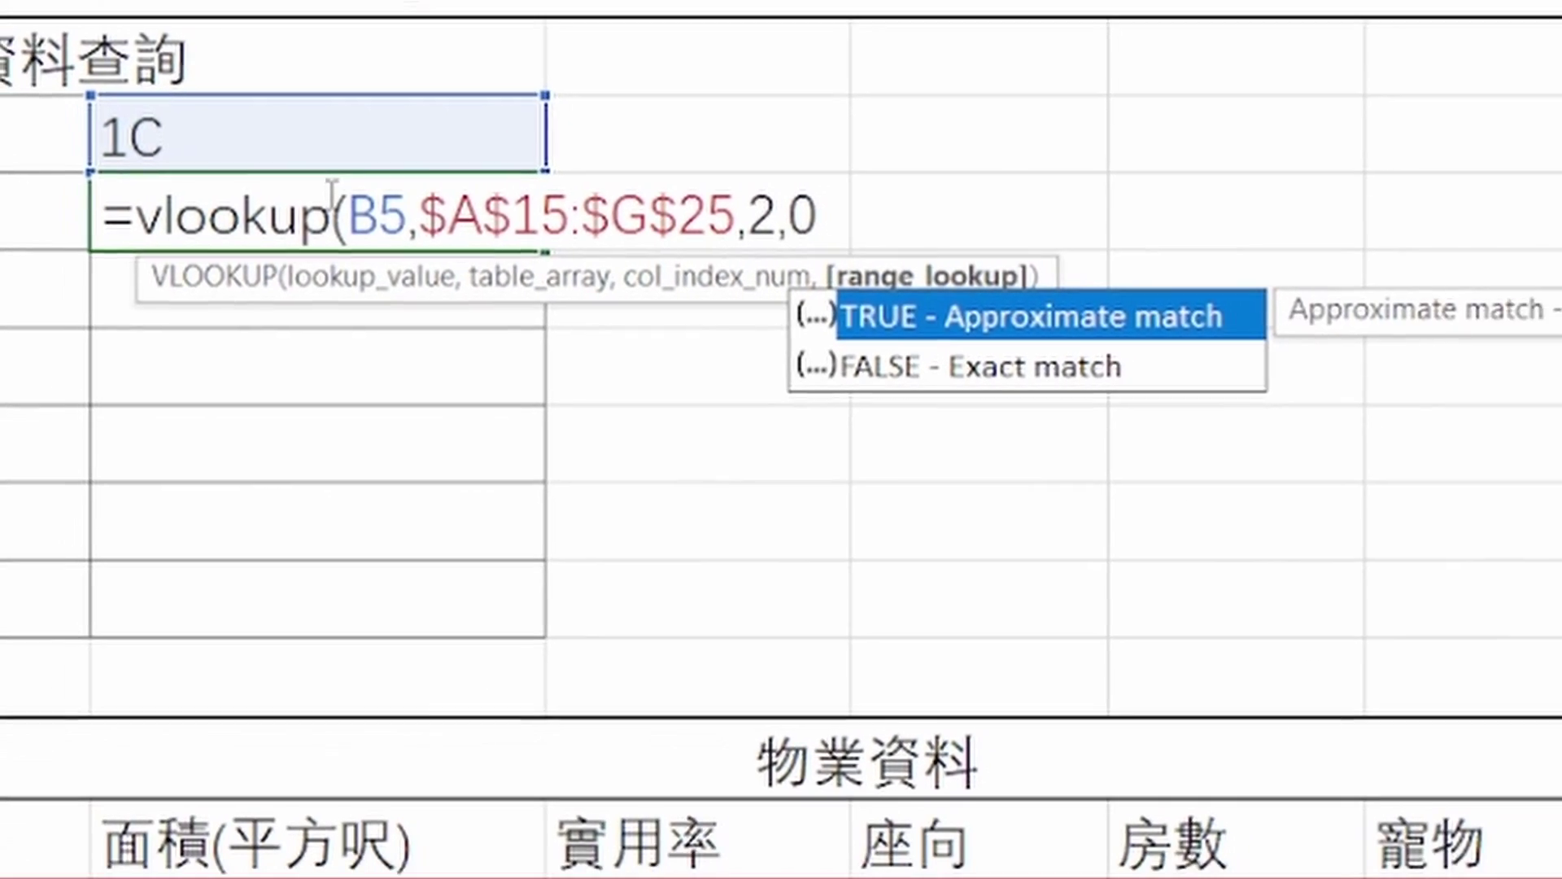
pyautogui.write(')')
pyautogui.press('Return')
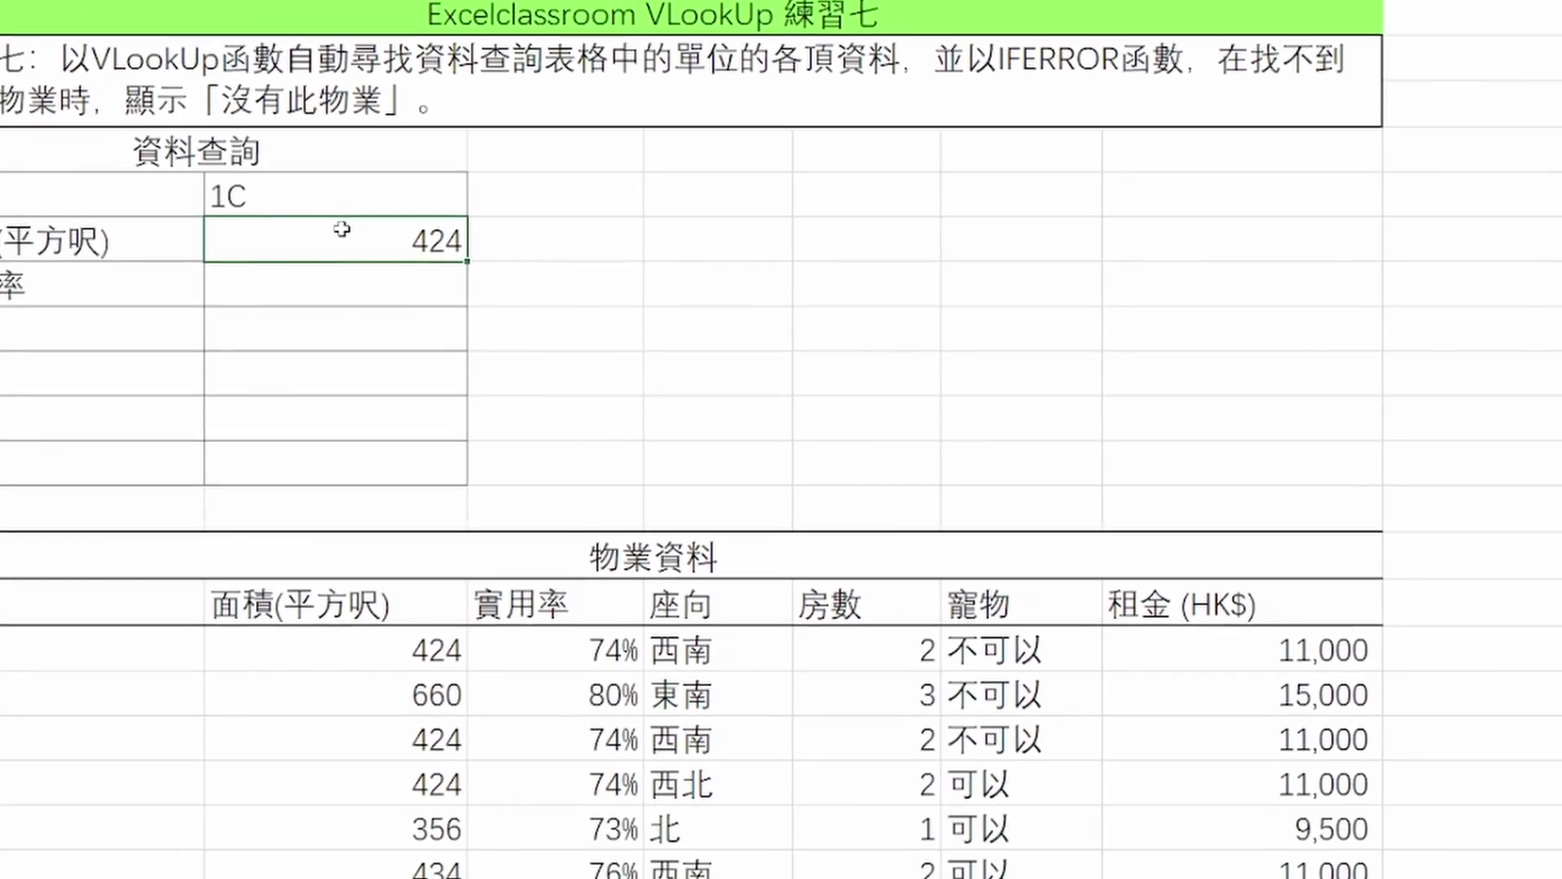
# - Change the queried unit in B5 to 1D to test a unit missing from the property data
pyautogui.press('Up')
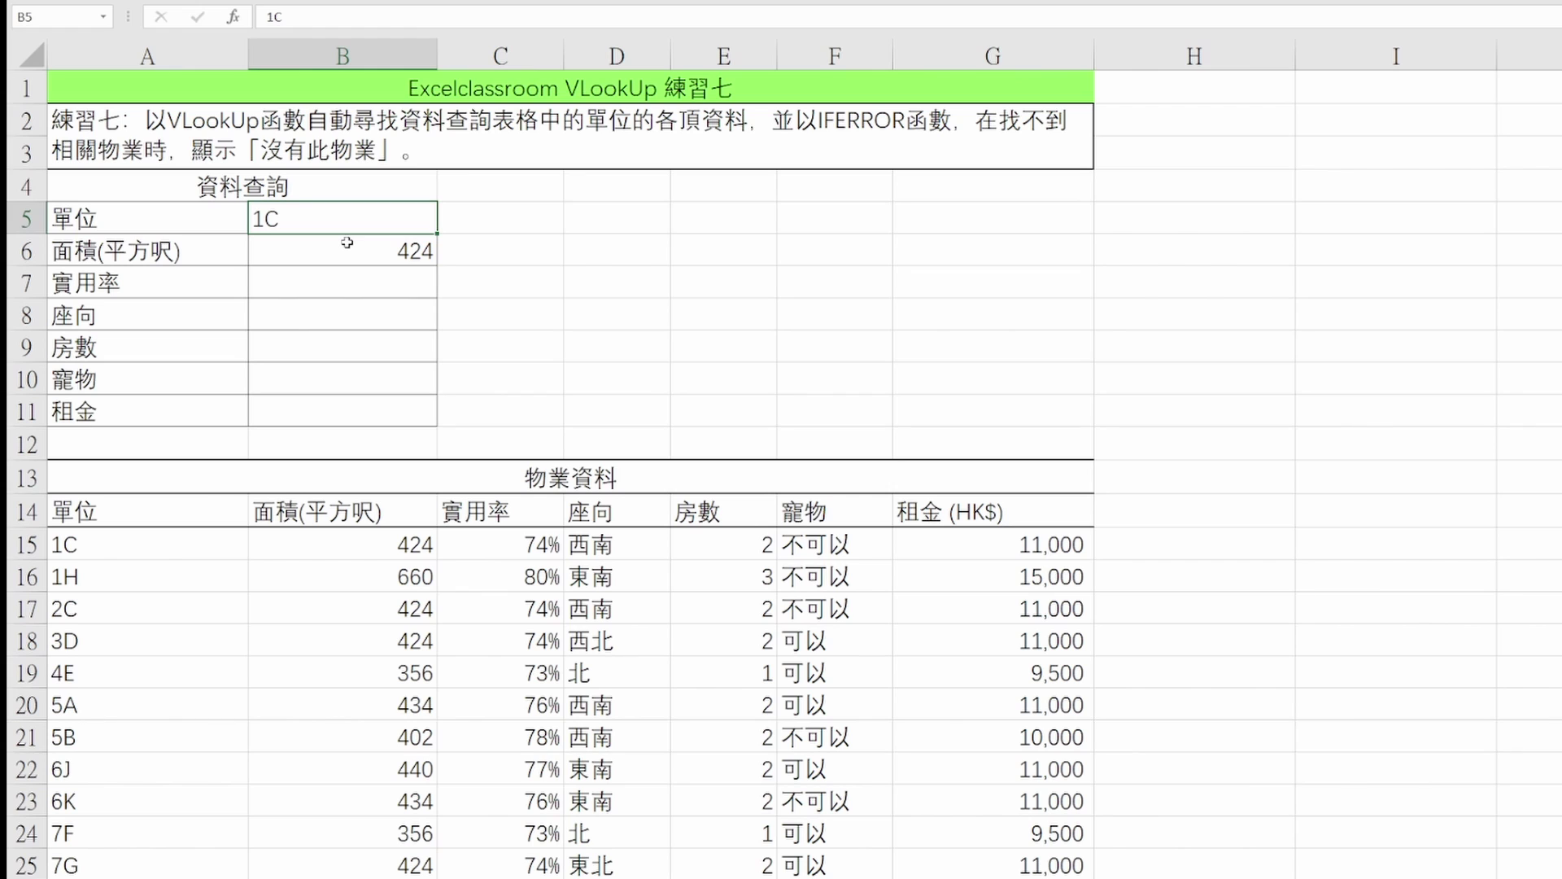
pyautogui.write('1D')
pyautogui.press('Return')
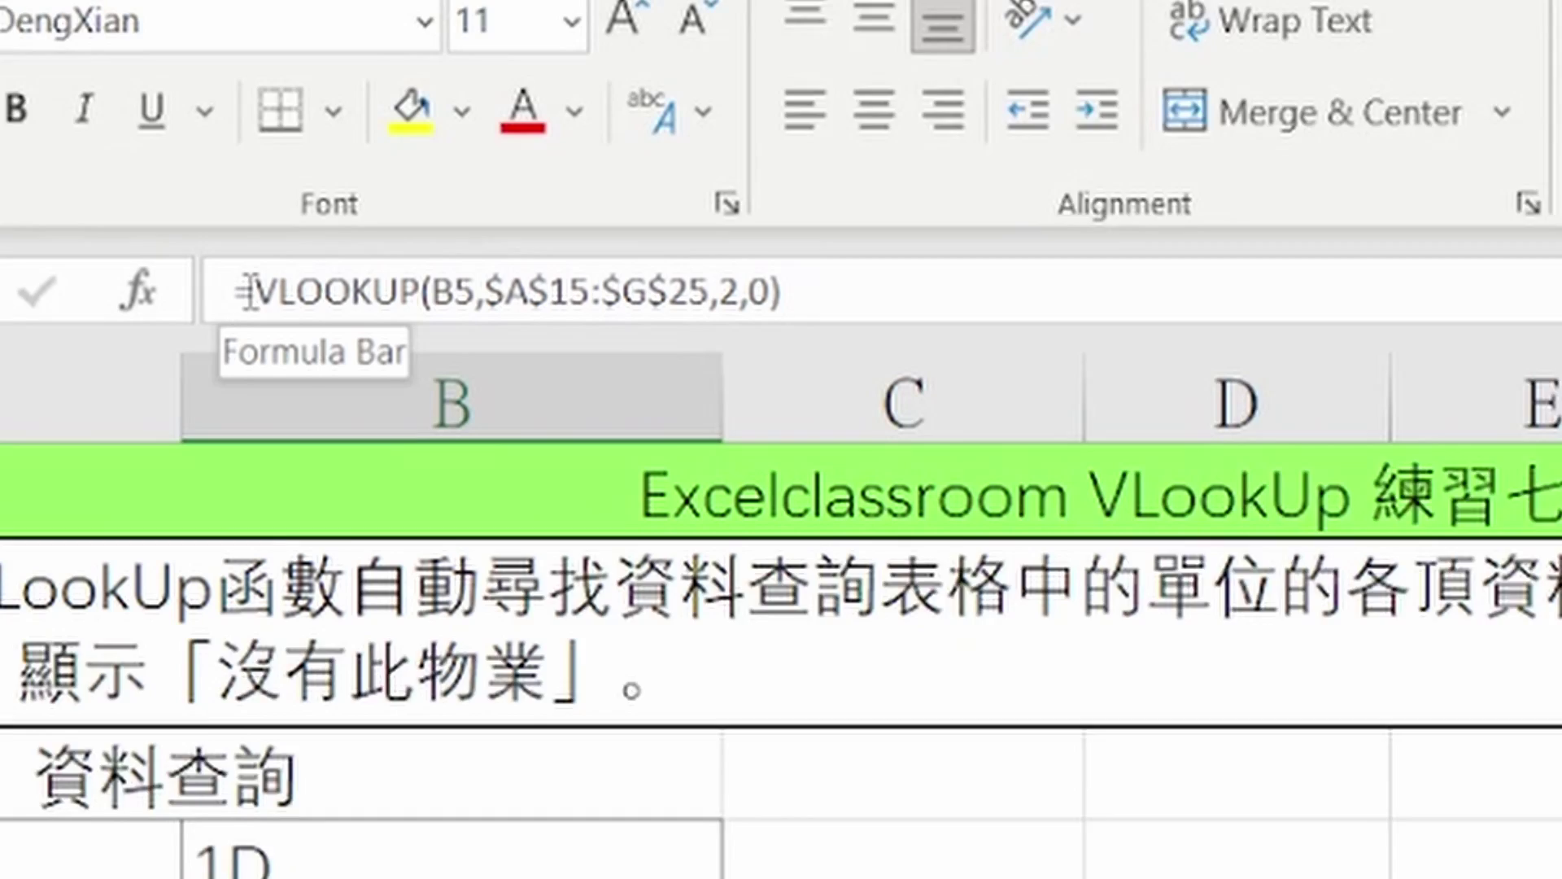
# - Wrap the VLOOKUP in B6 in an IFERROR function as its value argument
pyautogui.click(248, 292)
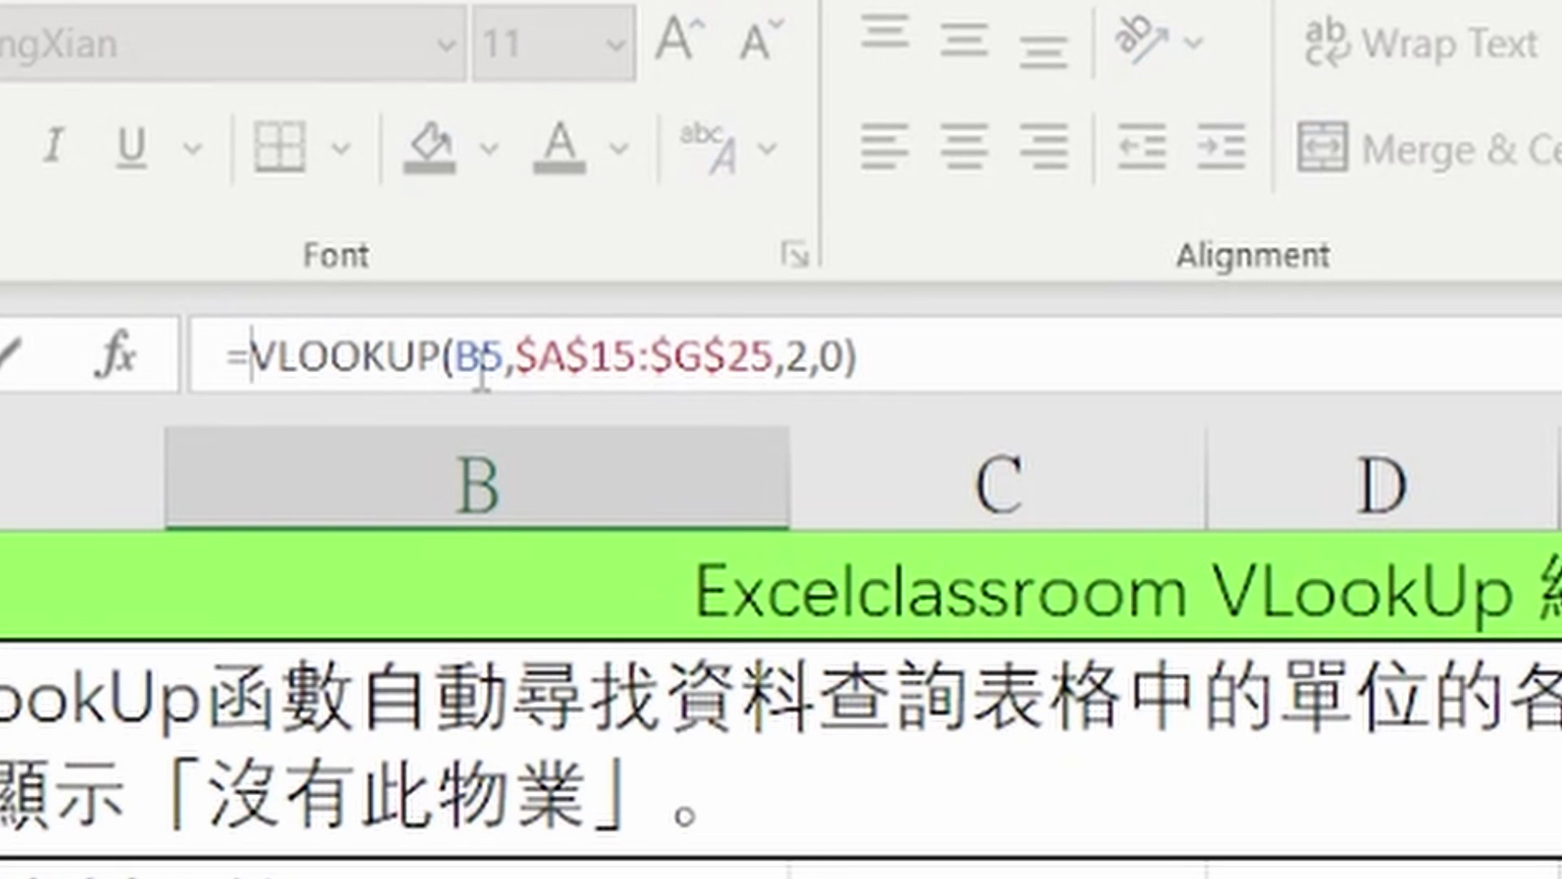
pyautogui.write('iferror(')
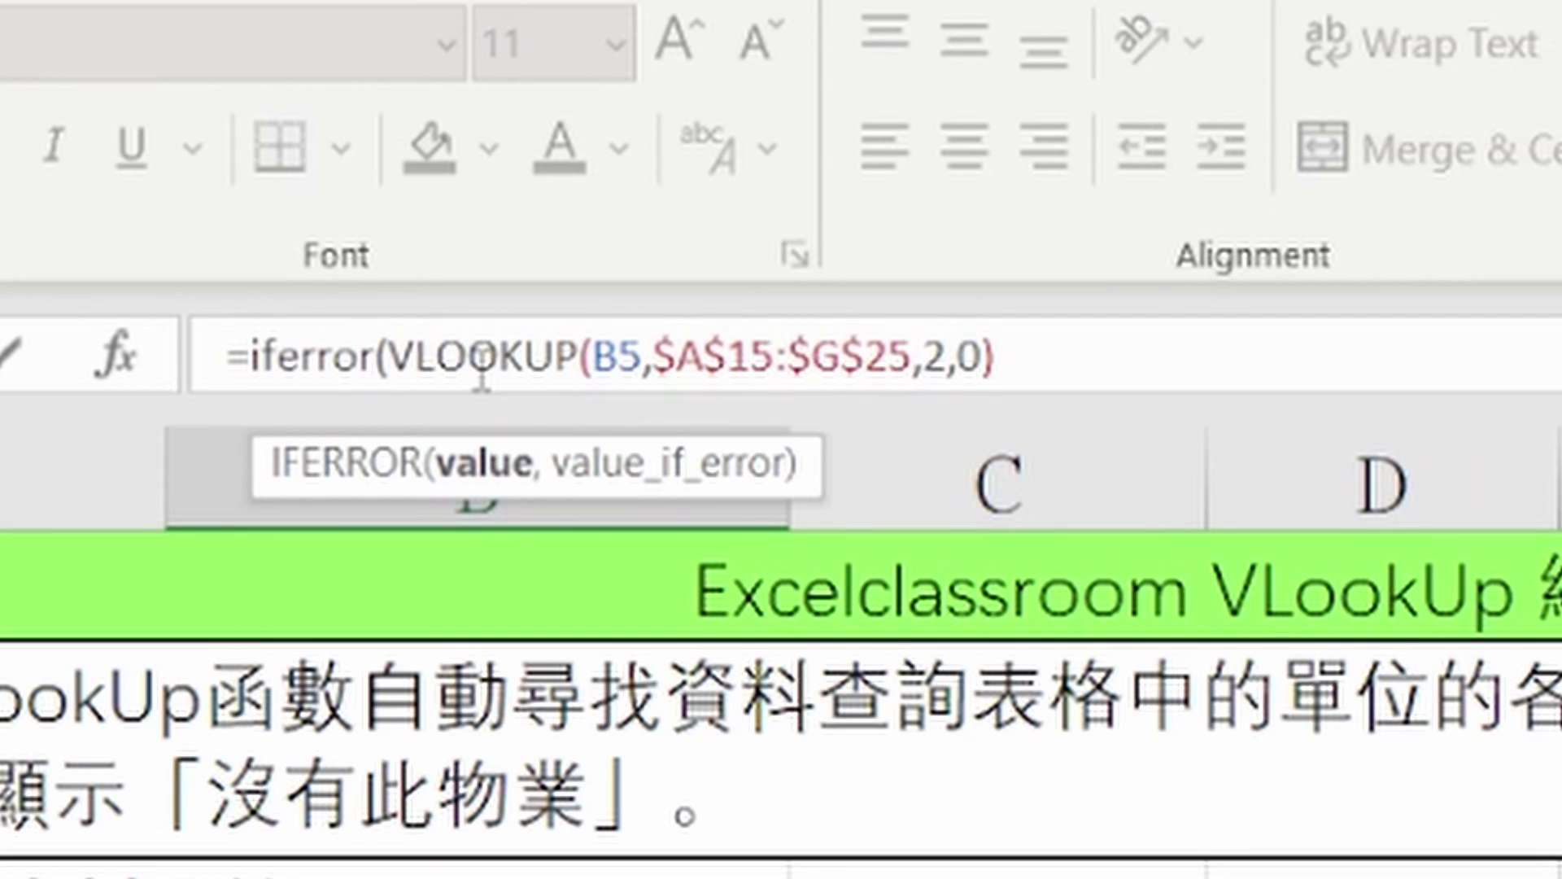
pyautogui.click(1124, 346)
pyautogui.write(',')
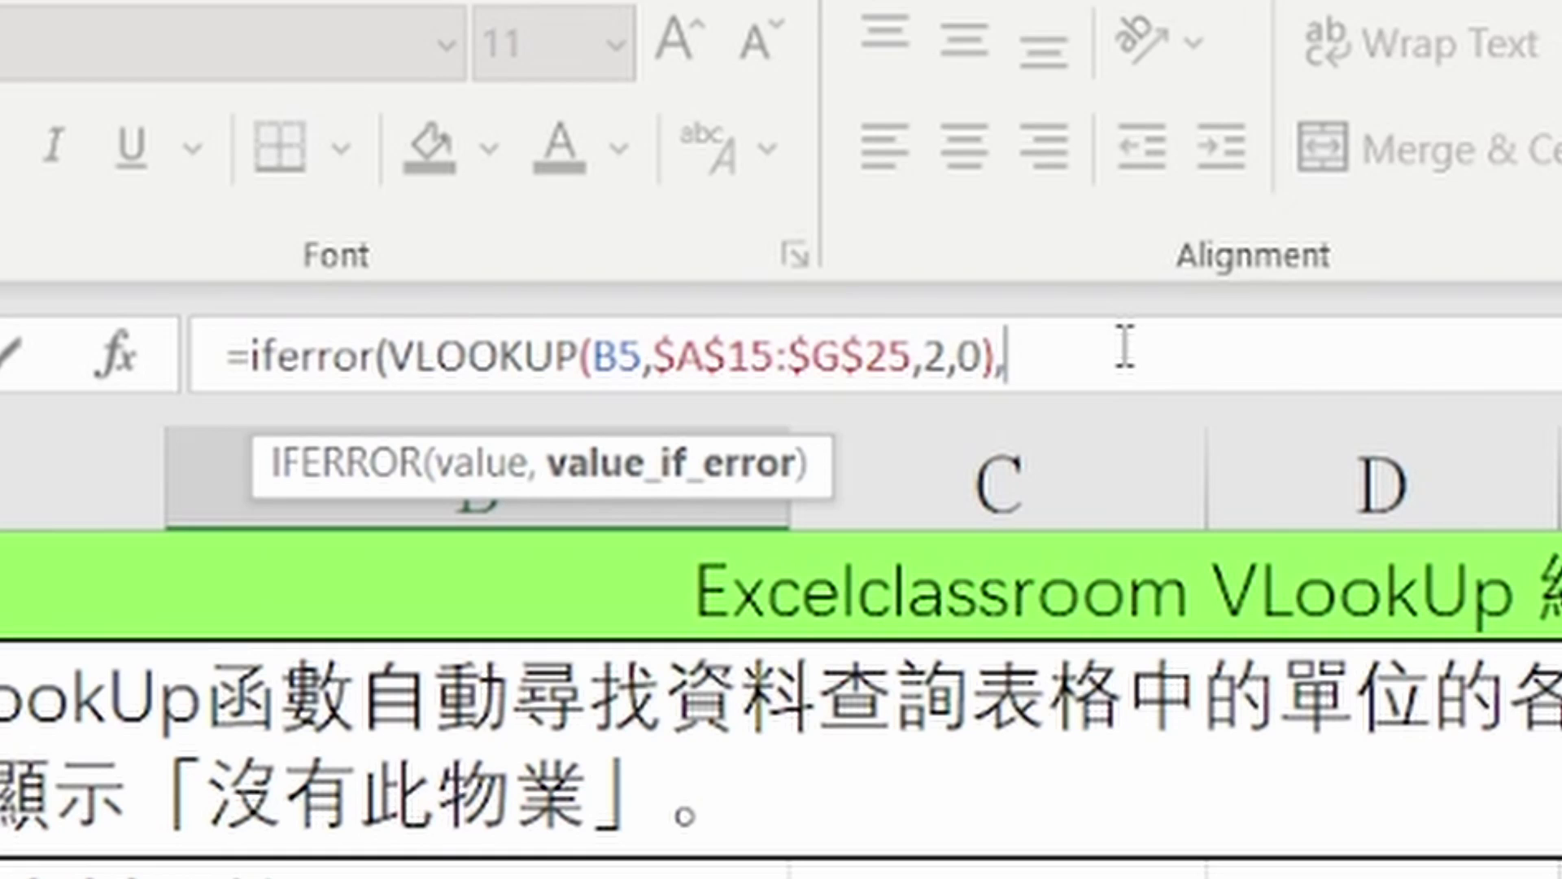
# - Set the IFERROR fallback in the B6 formula to the text "沒有此物業" and complete the formula
pyautogui.write('"')
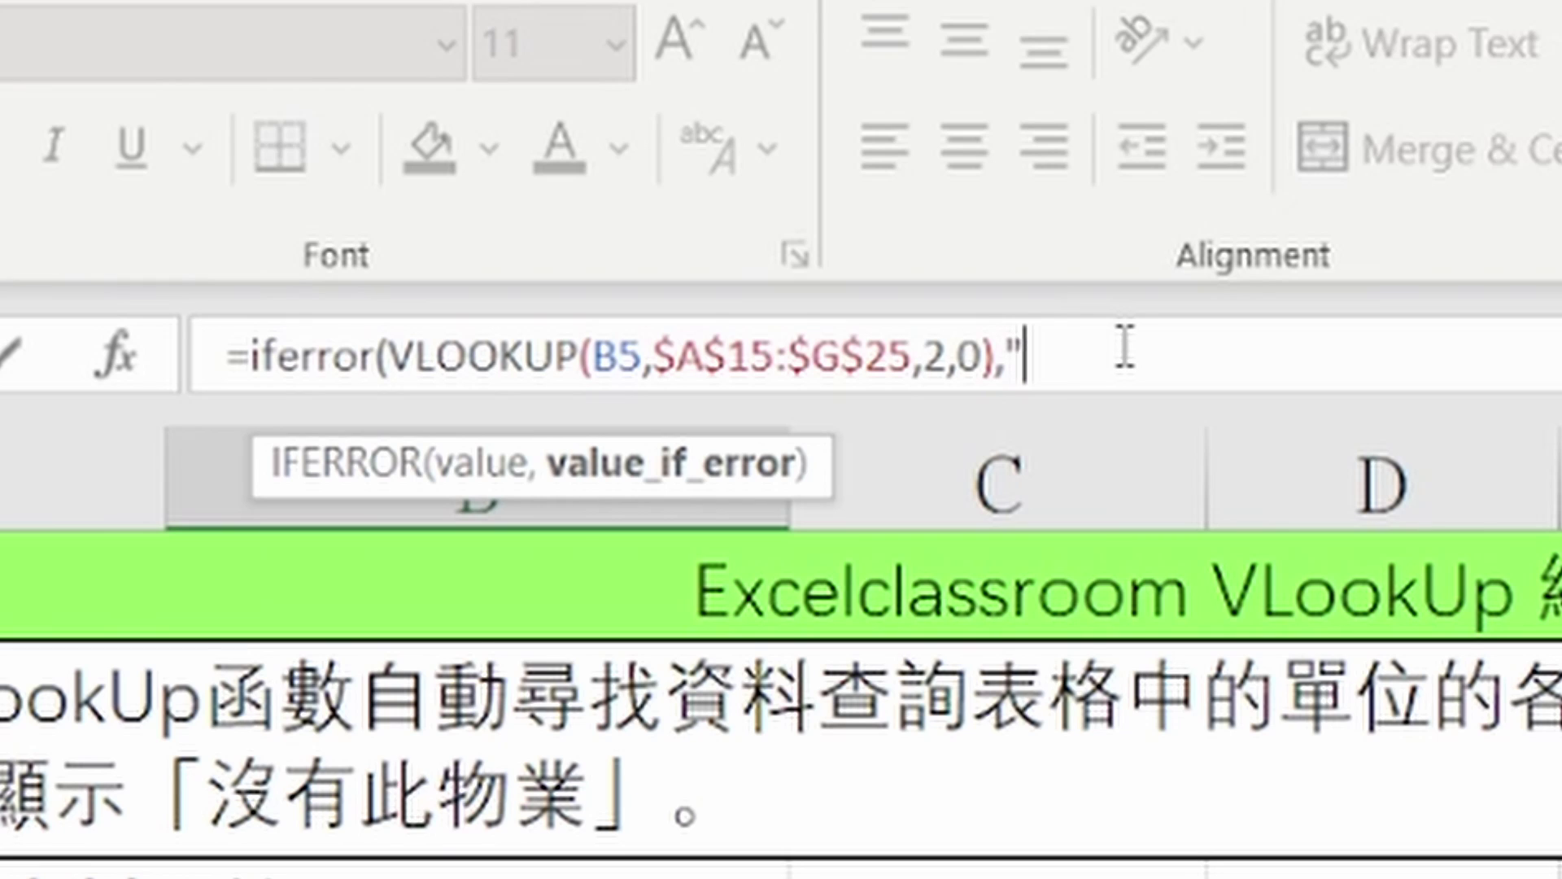
pyautogui.write('水沒布')
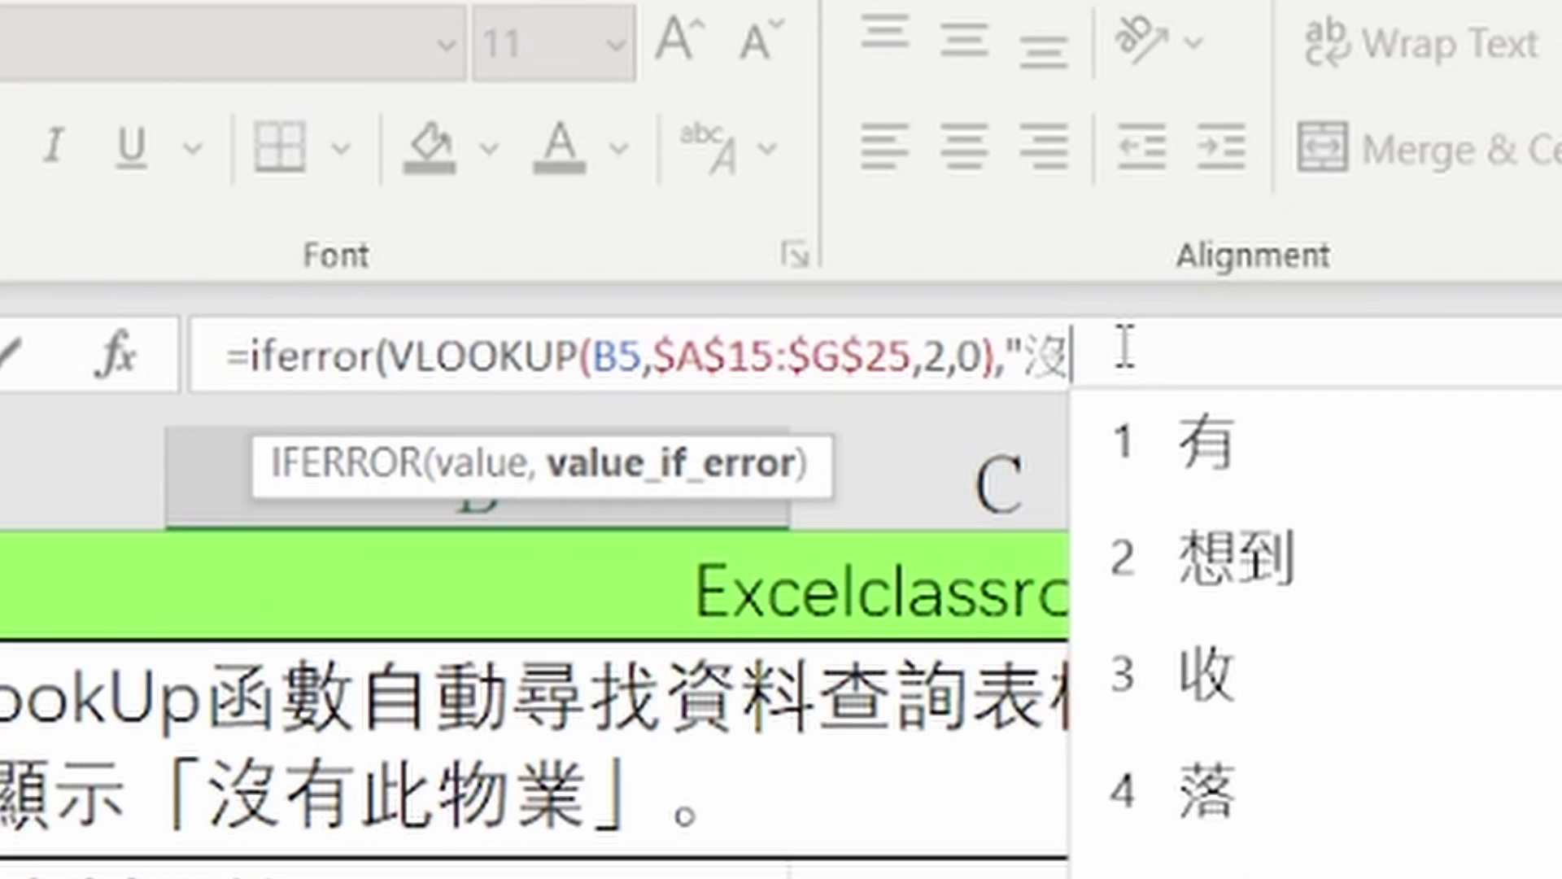
pyautogui.write('2')
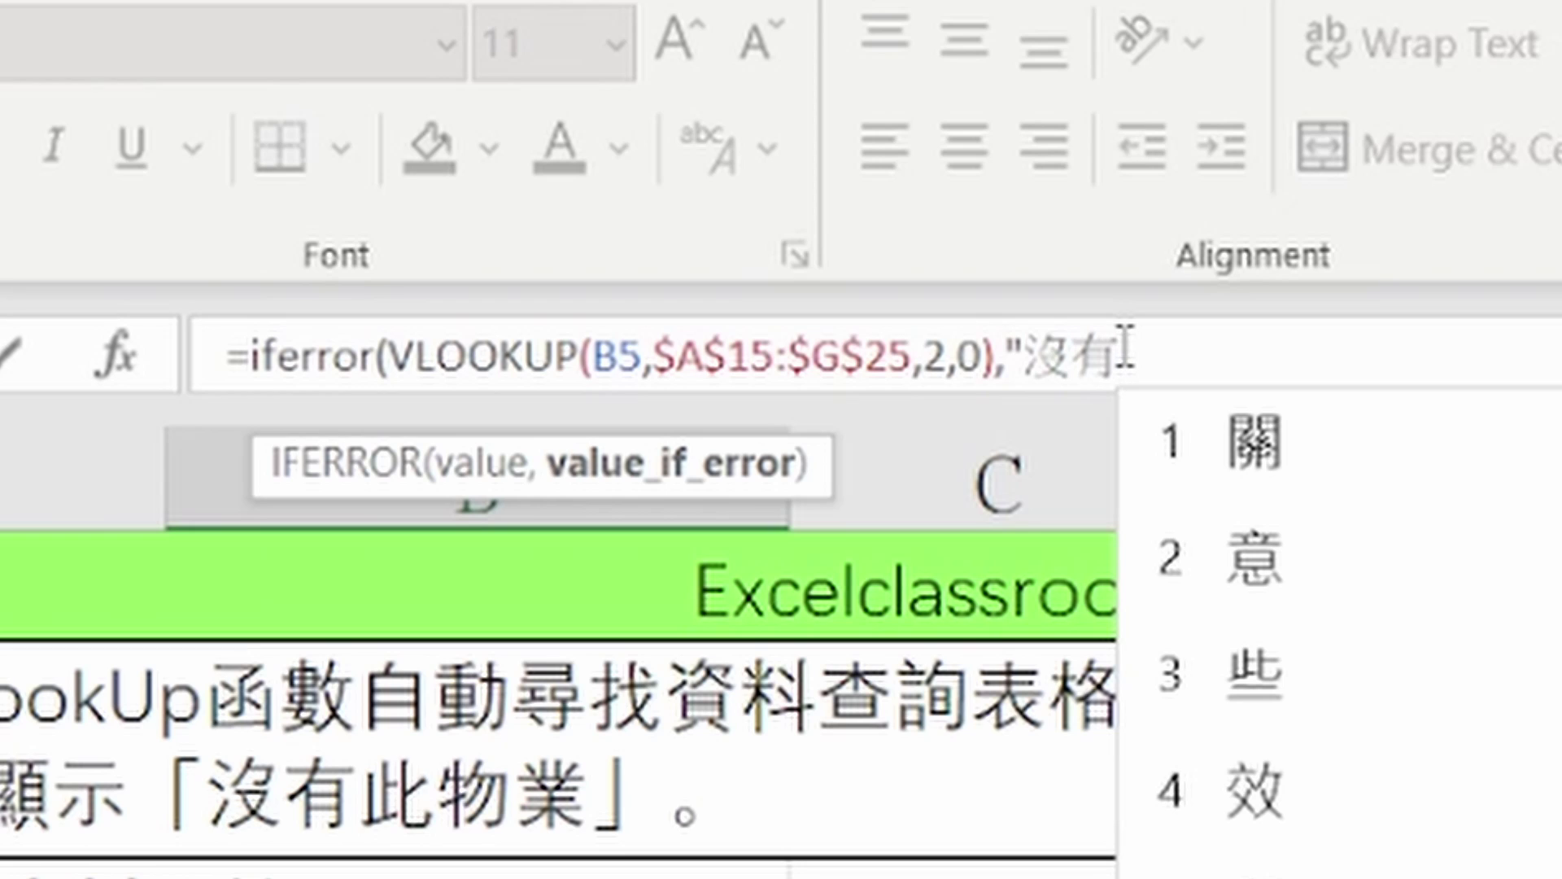
pyautogui.write('此')
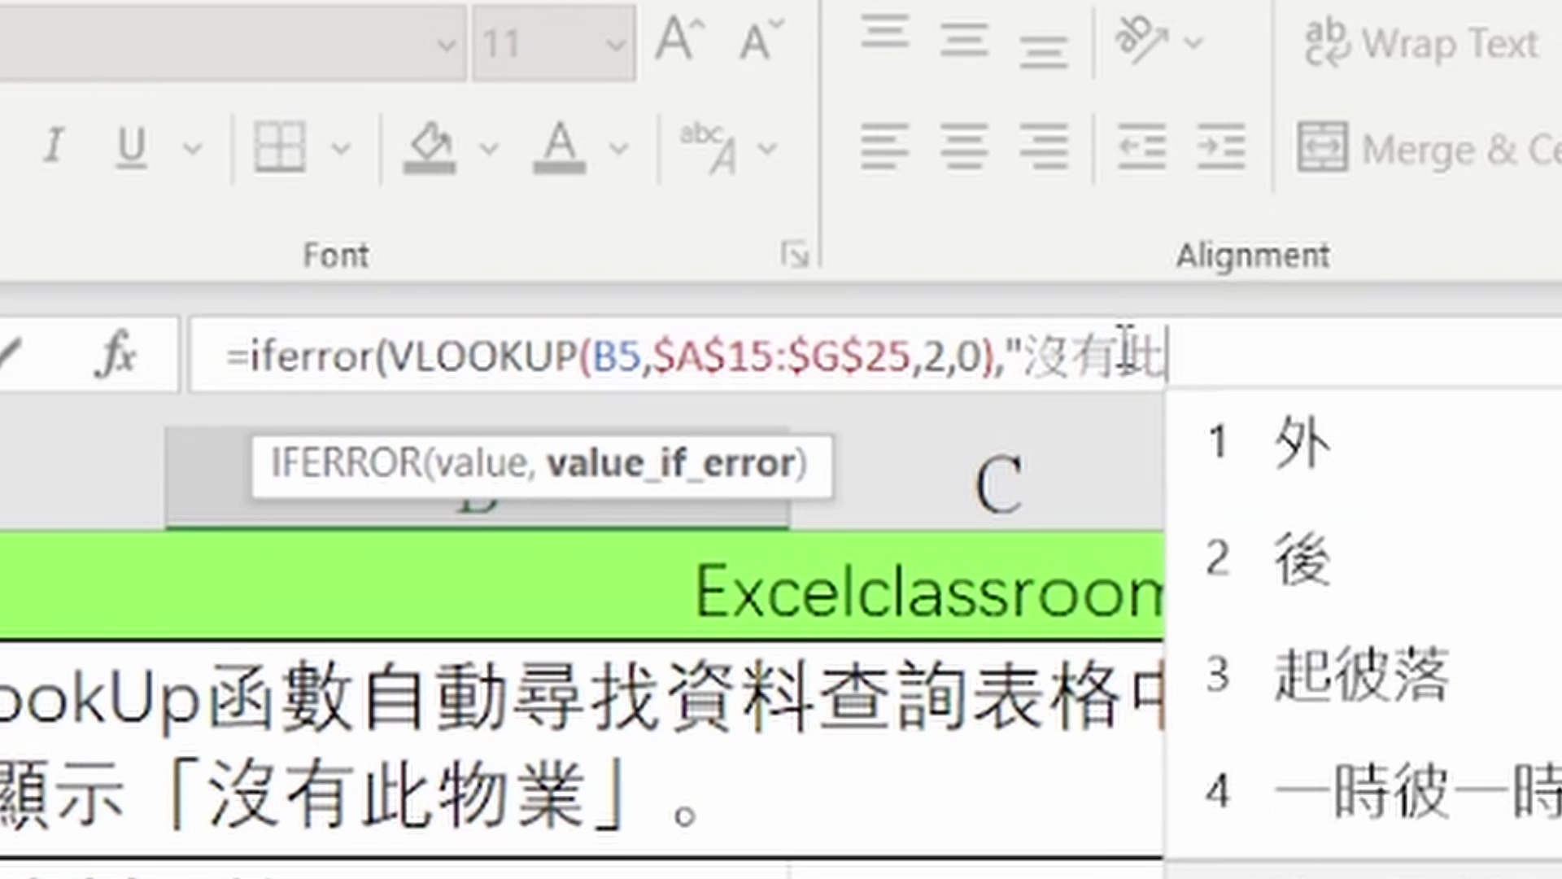
pyautogui.write('1物2')
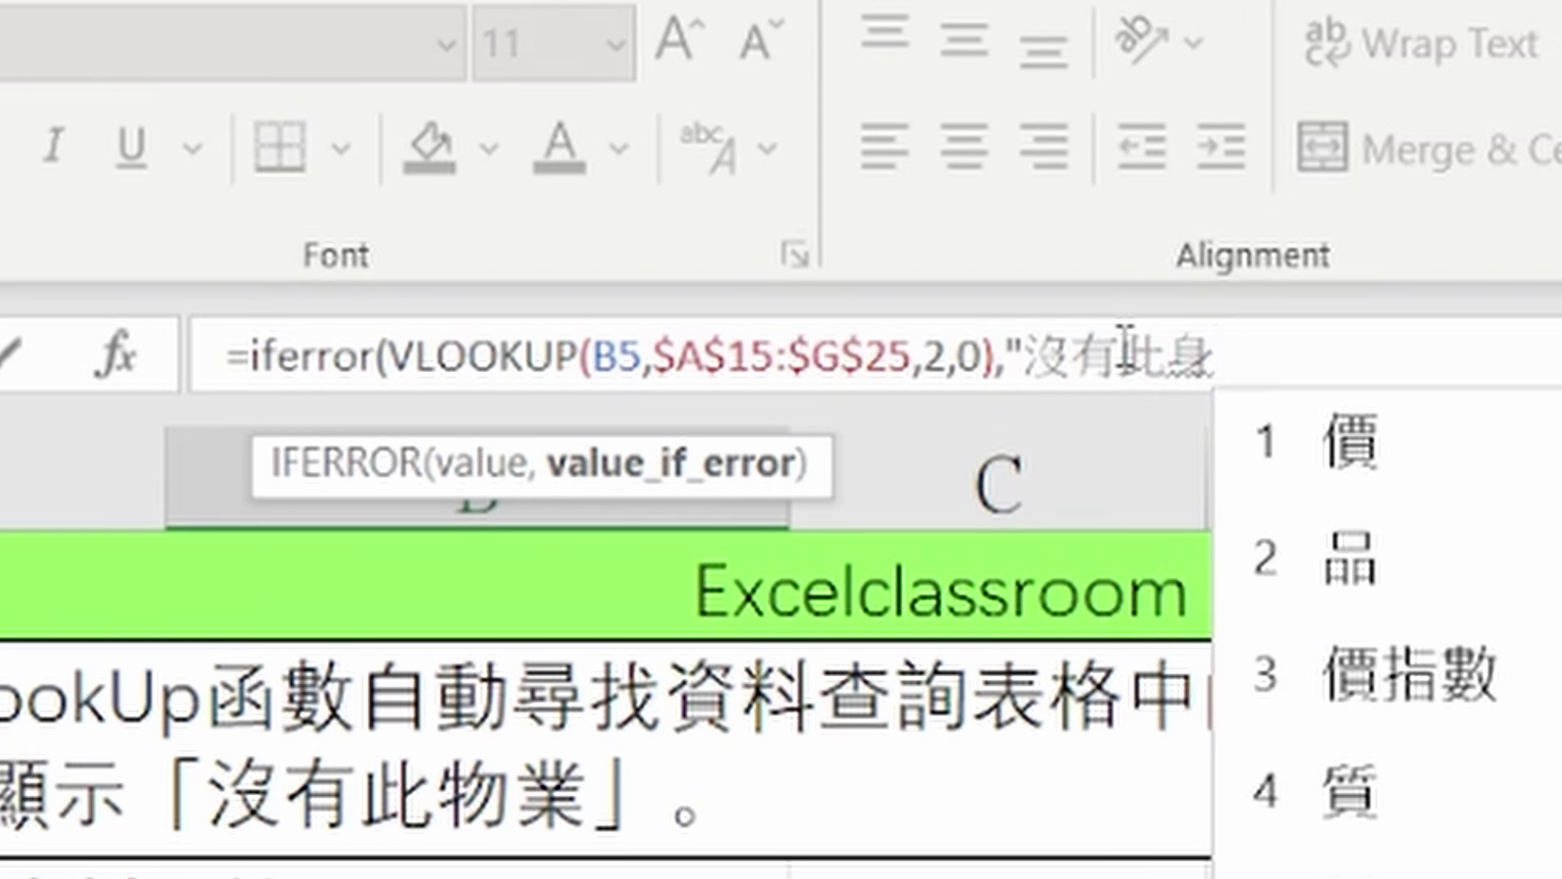
pyautogui.write('杗')
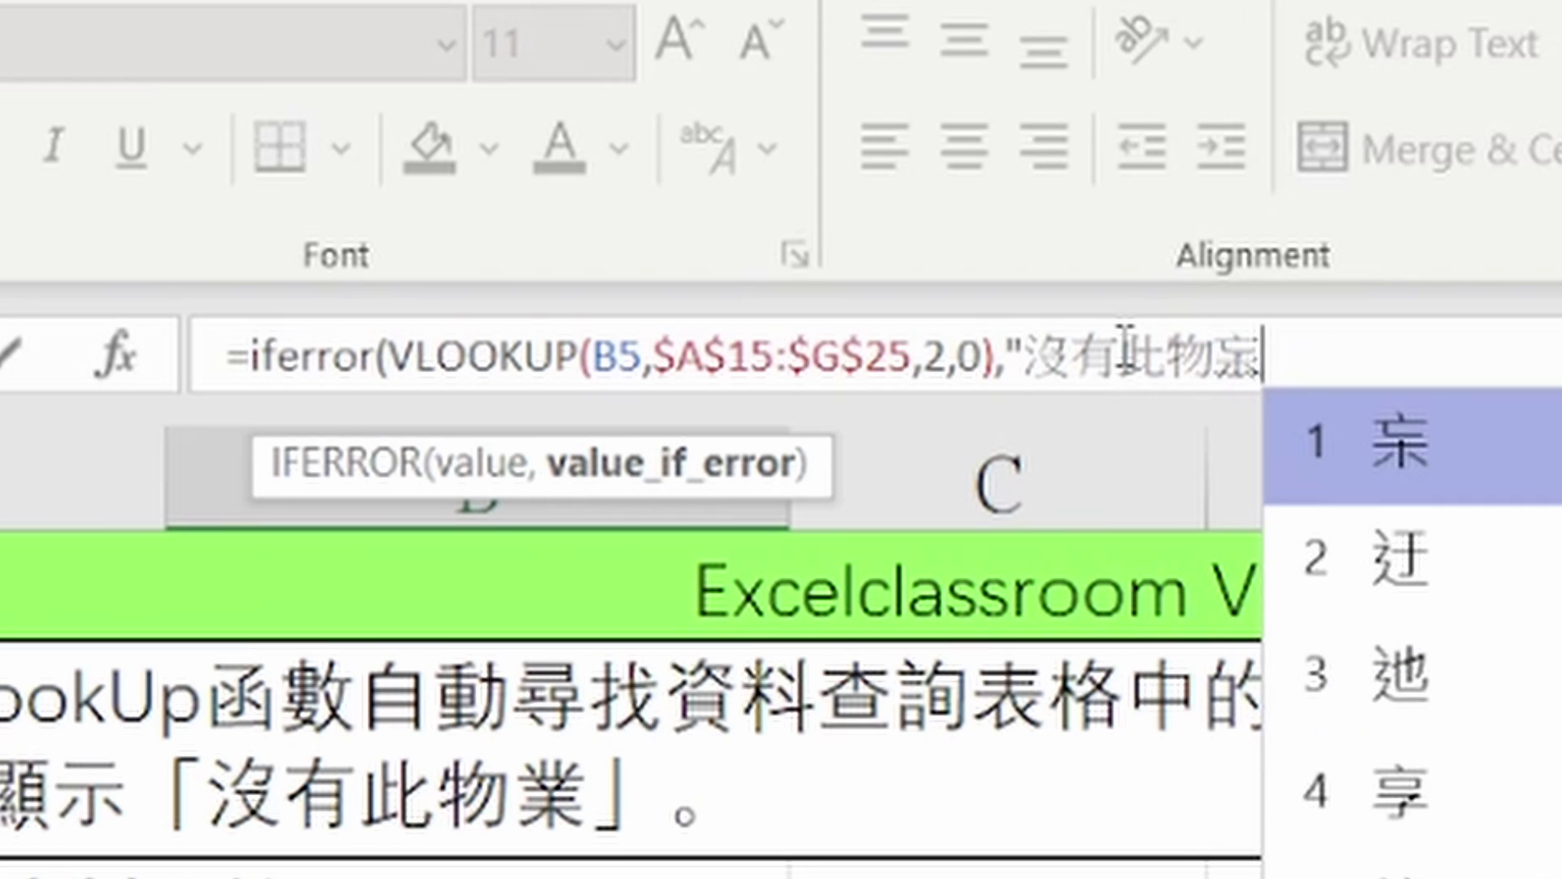
pyautogui.press('space')
pyautogui.press('space')
pyautogui.press('Escape')
pyautogui.write('芋')
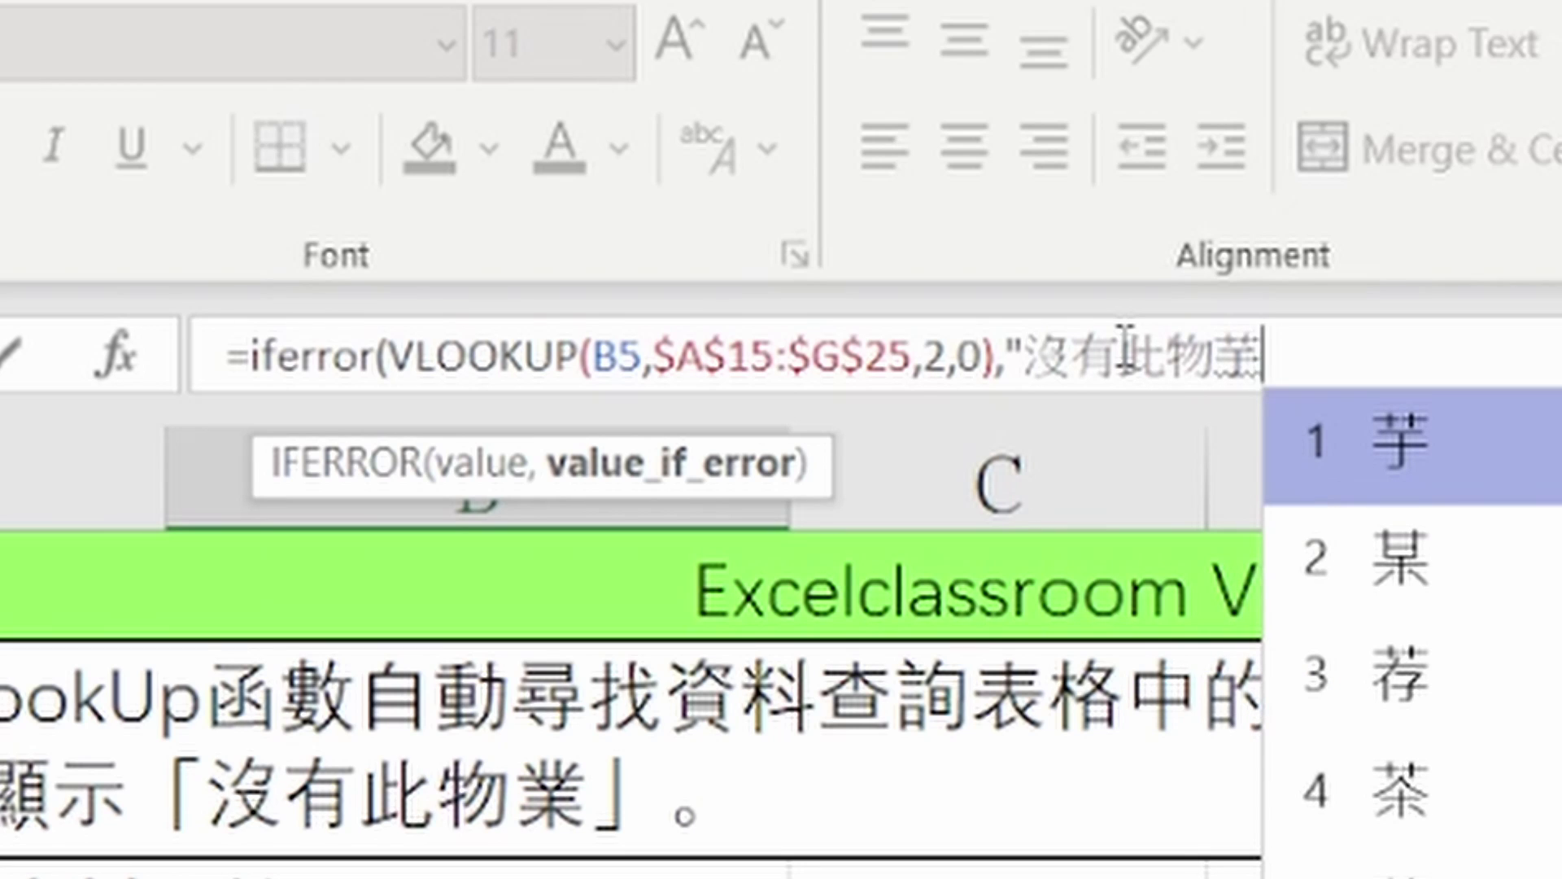
pyautogui.press('space')
pyautogui.press('4')
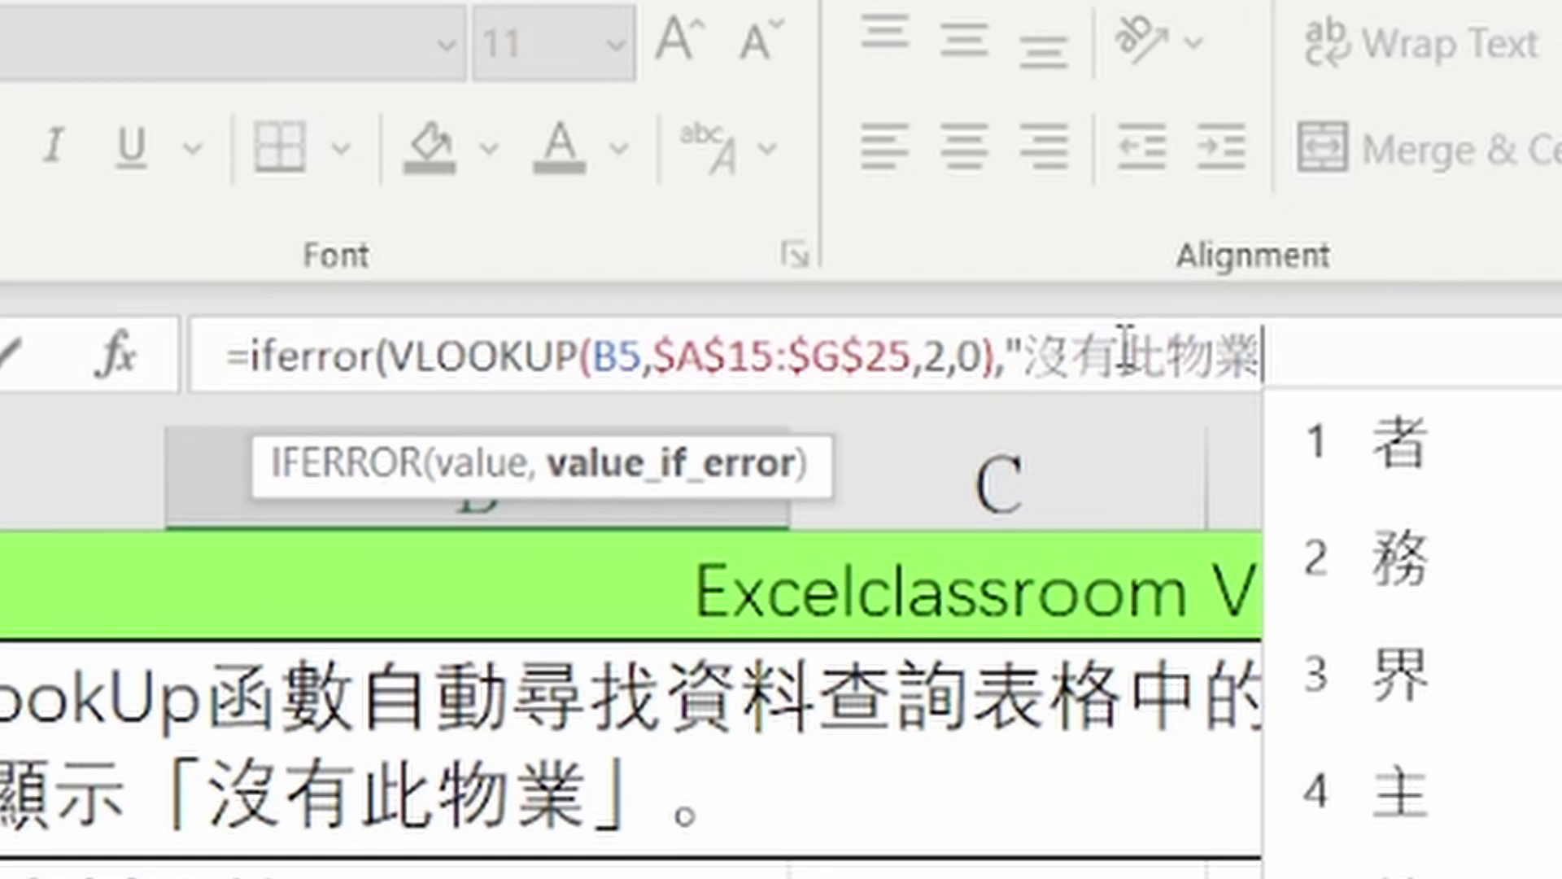
pyautogui.write('"')
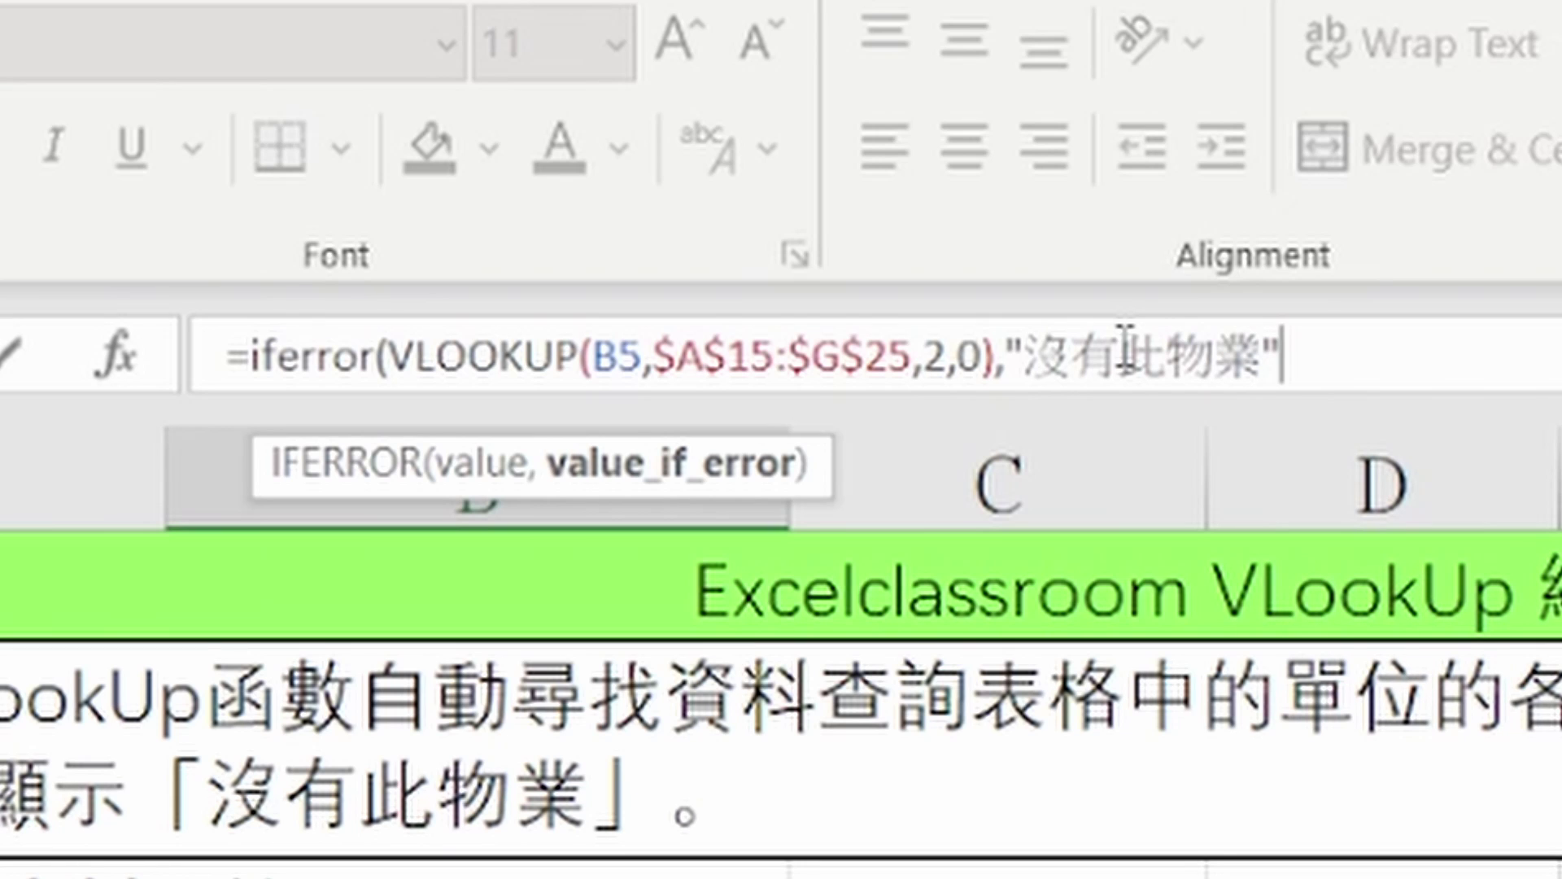
pyautogui.write(')')
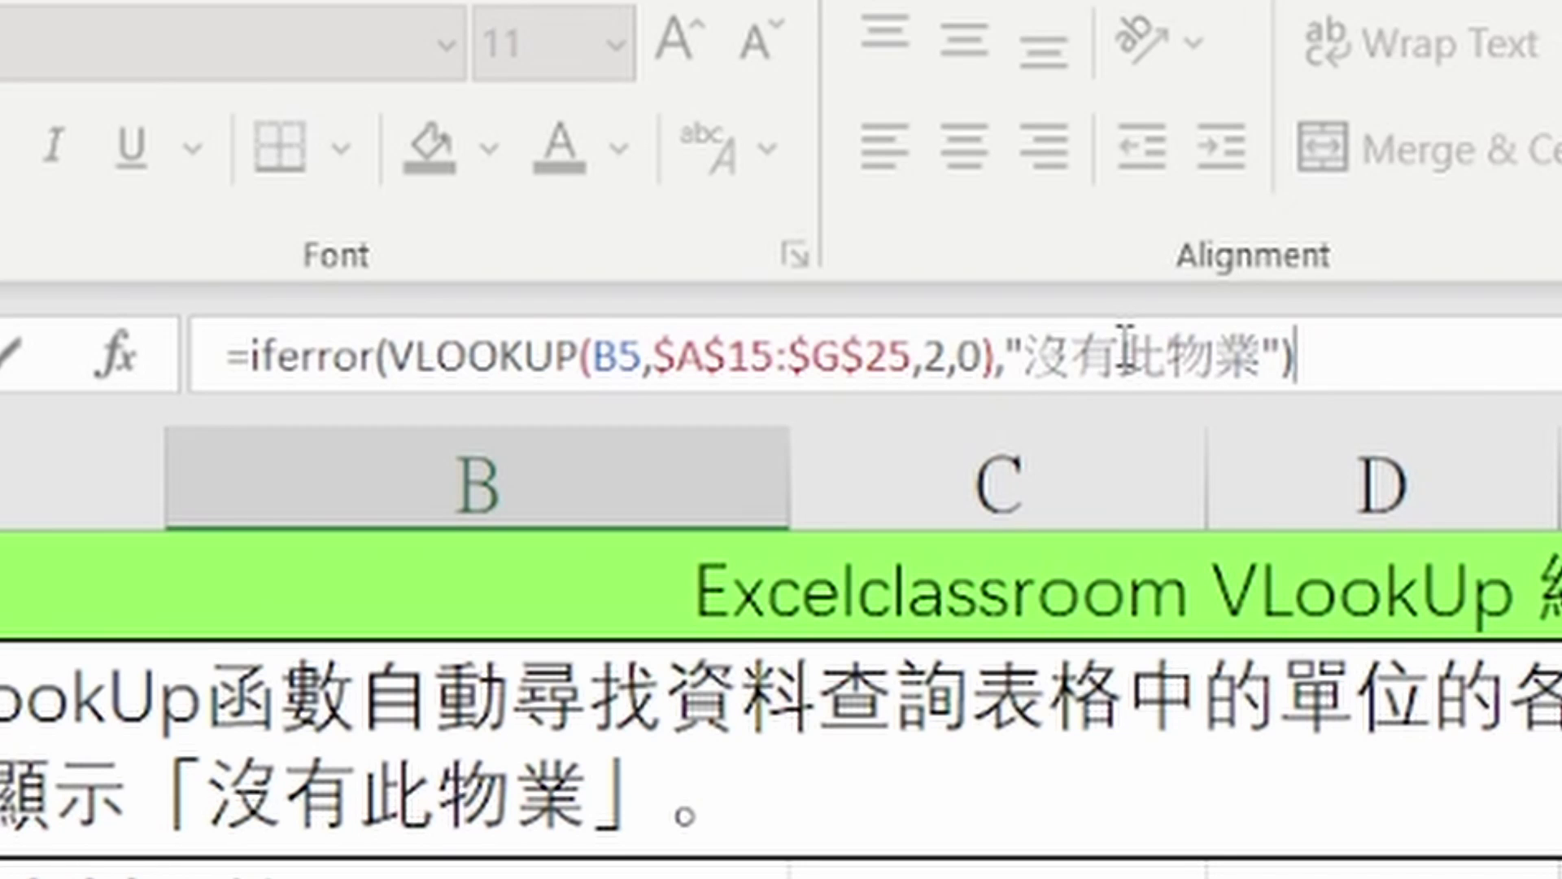
pyautogui.press('Return')
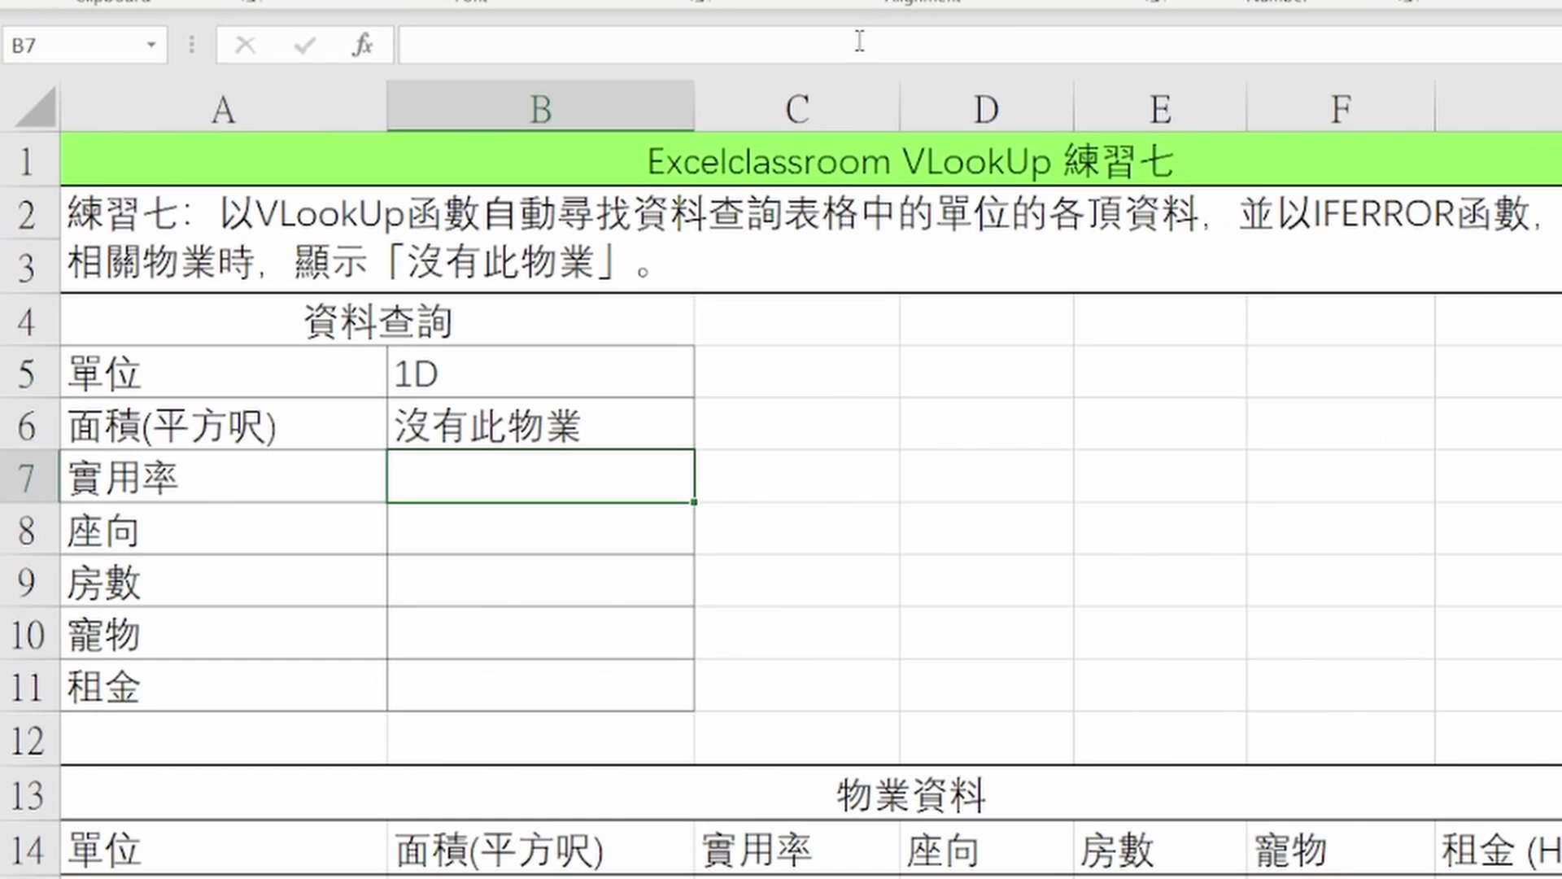
pyautogui.press('Up')
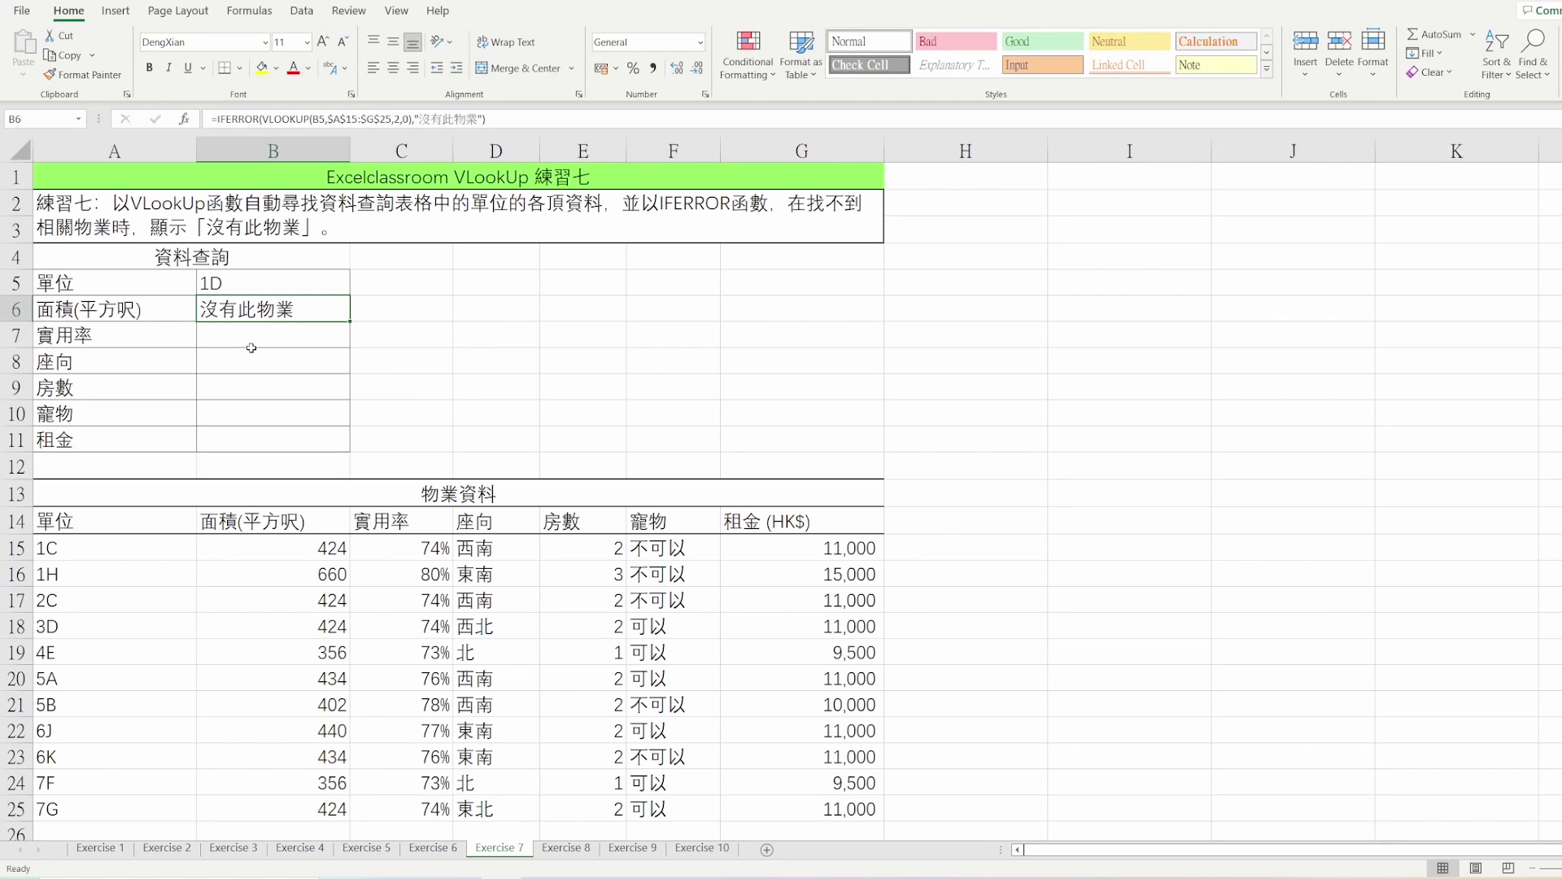
pyautogui.click(282, 337)
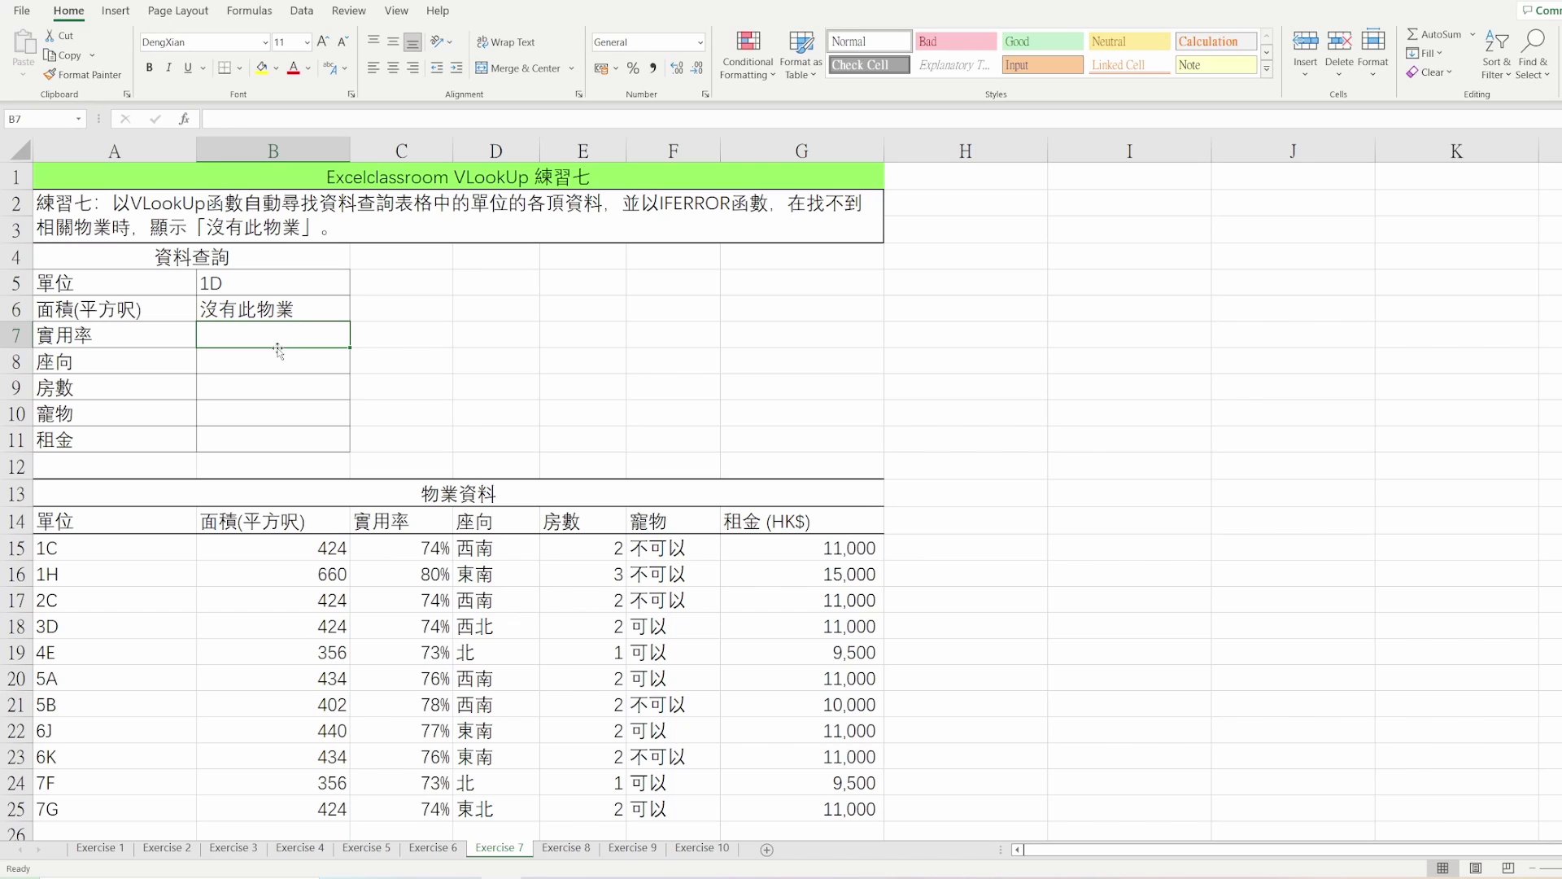
pyautogui.click(277, 358)
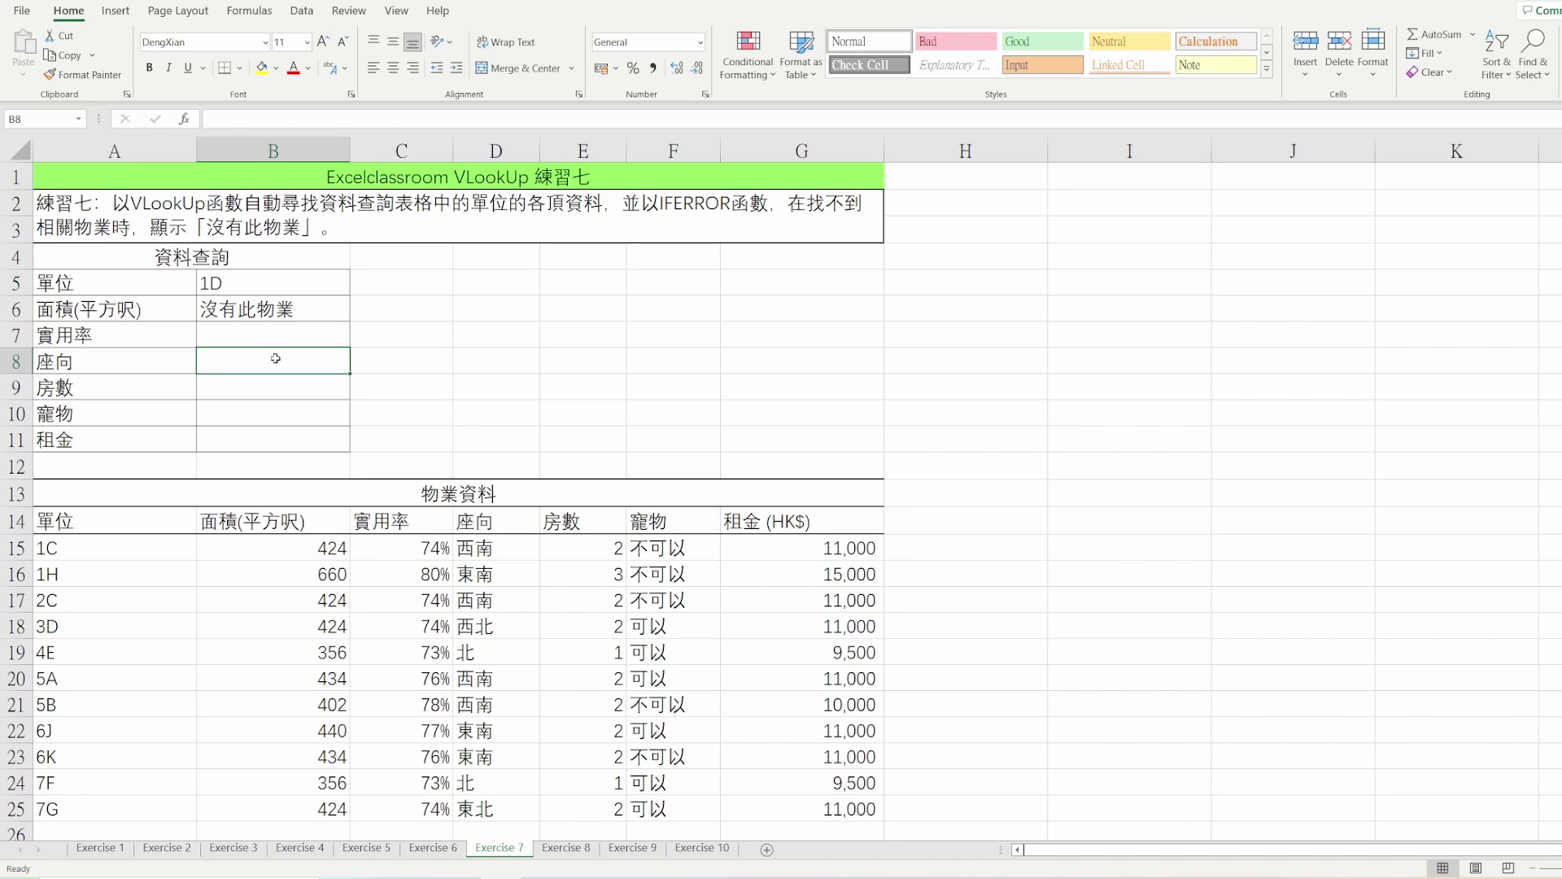
pyautogui.click(303, 312)
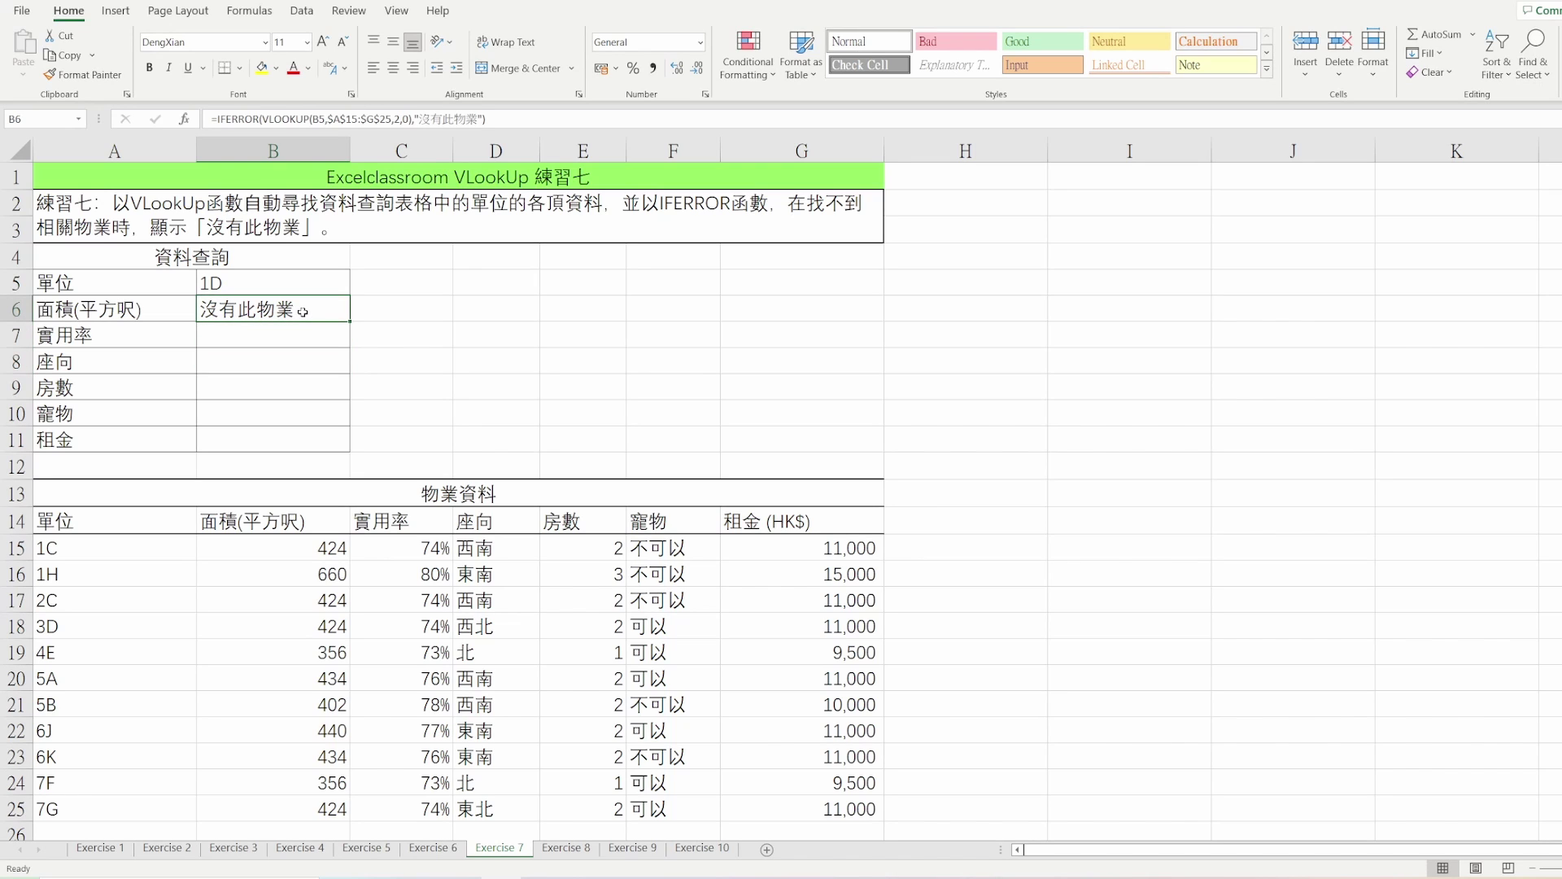
pyautogui.click(290, 334)
# - Copy the full IFERROR formula text from B6 and leave the cell as it is
pyautogui.click(302, 319)
pyautogui.moveTo(512, 119); pyautogui.dragTo(159, 137)
pyautogui.hotkey('ctrl', 'c')
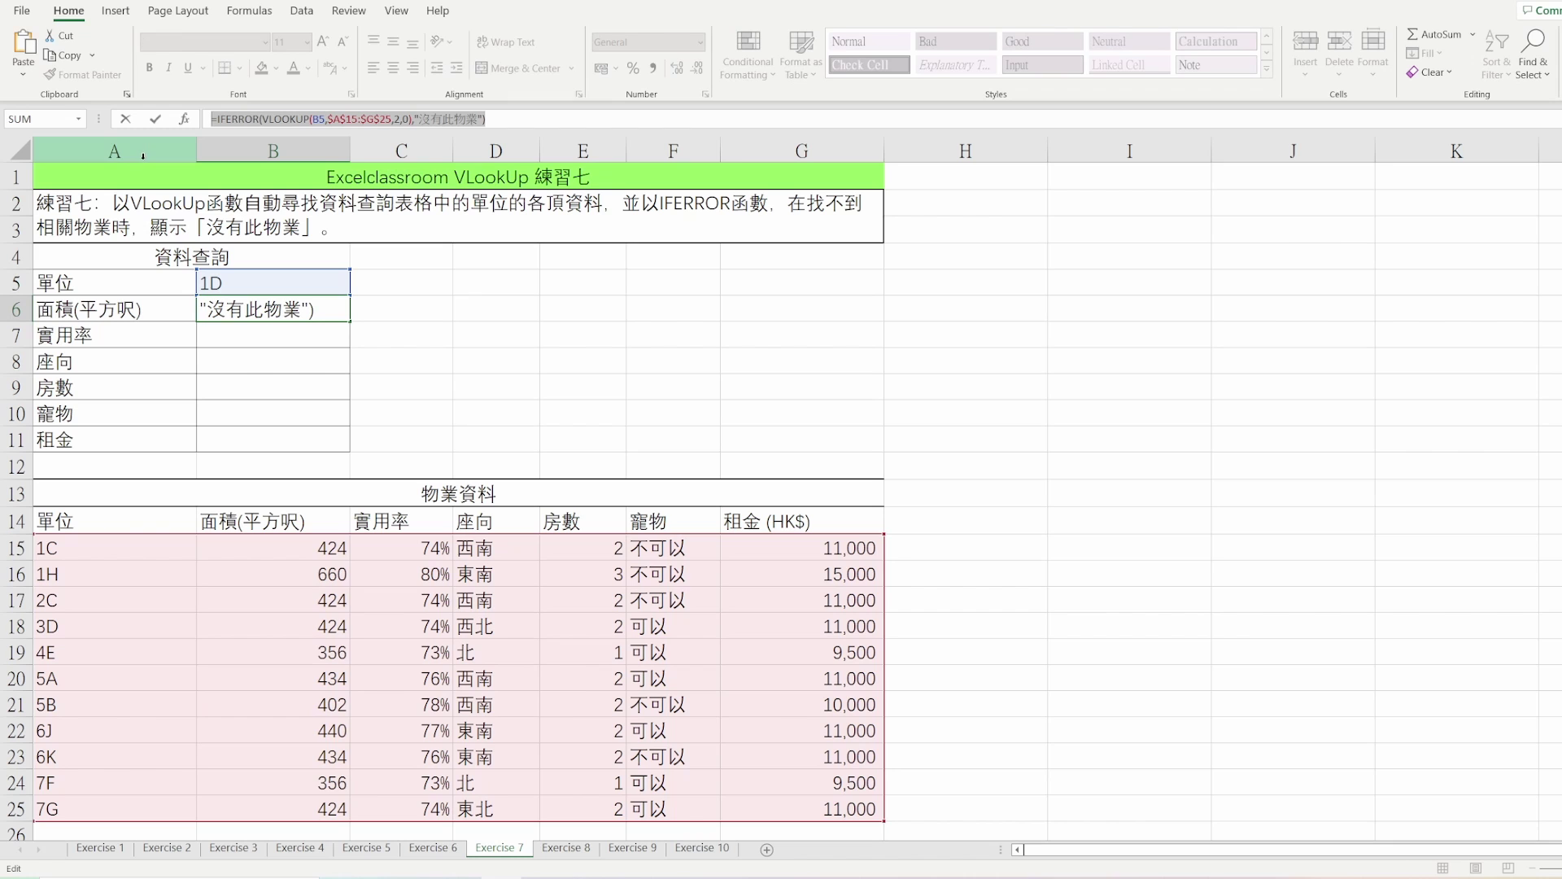
pyautogui.press('Escape')
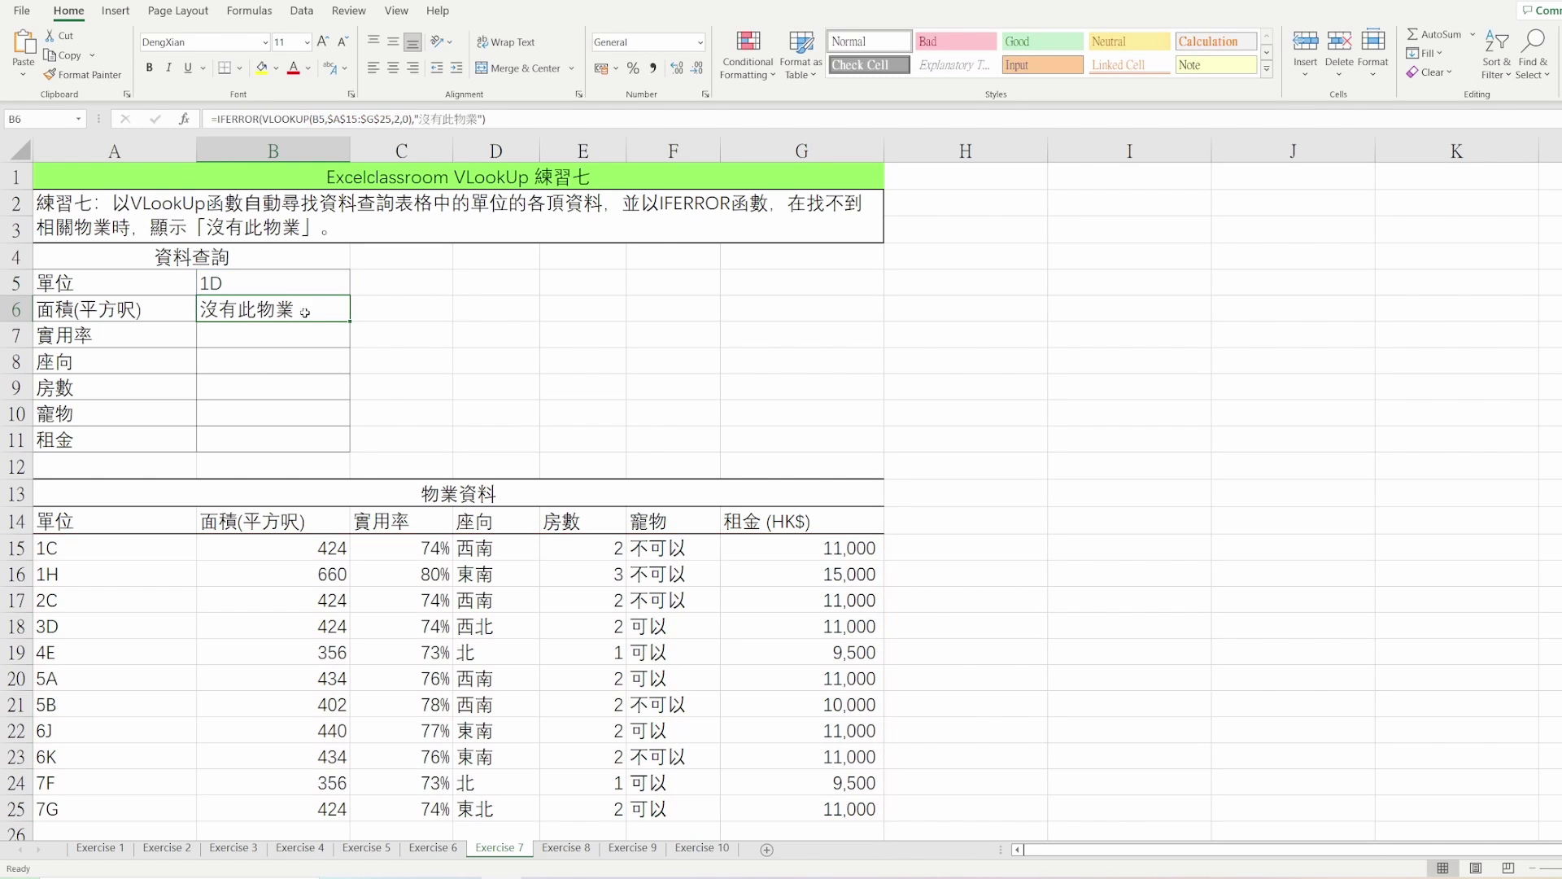
pyautogui.press('F2')
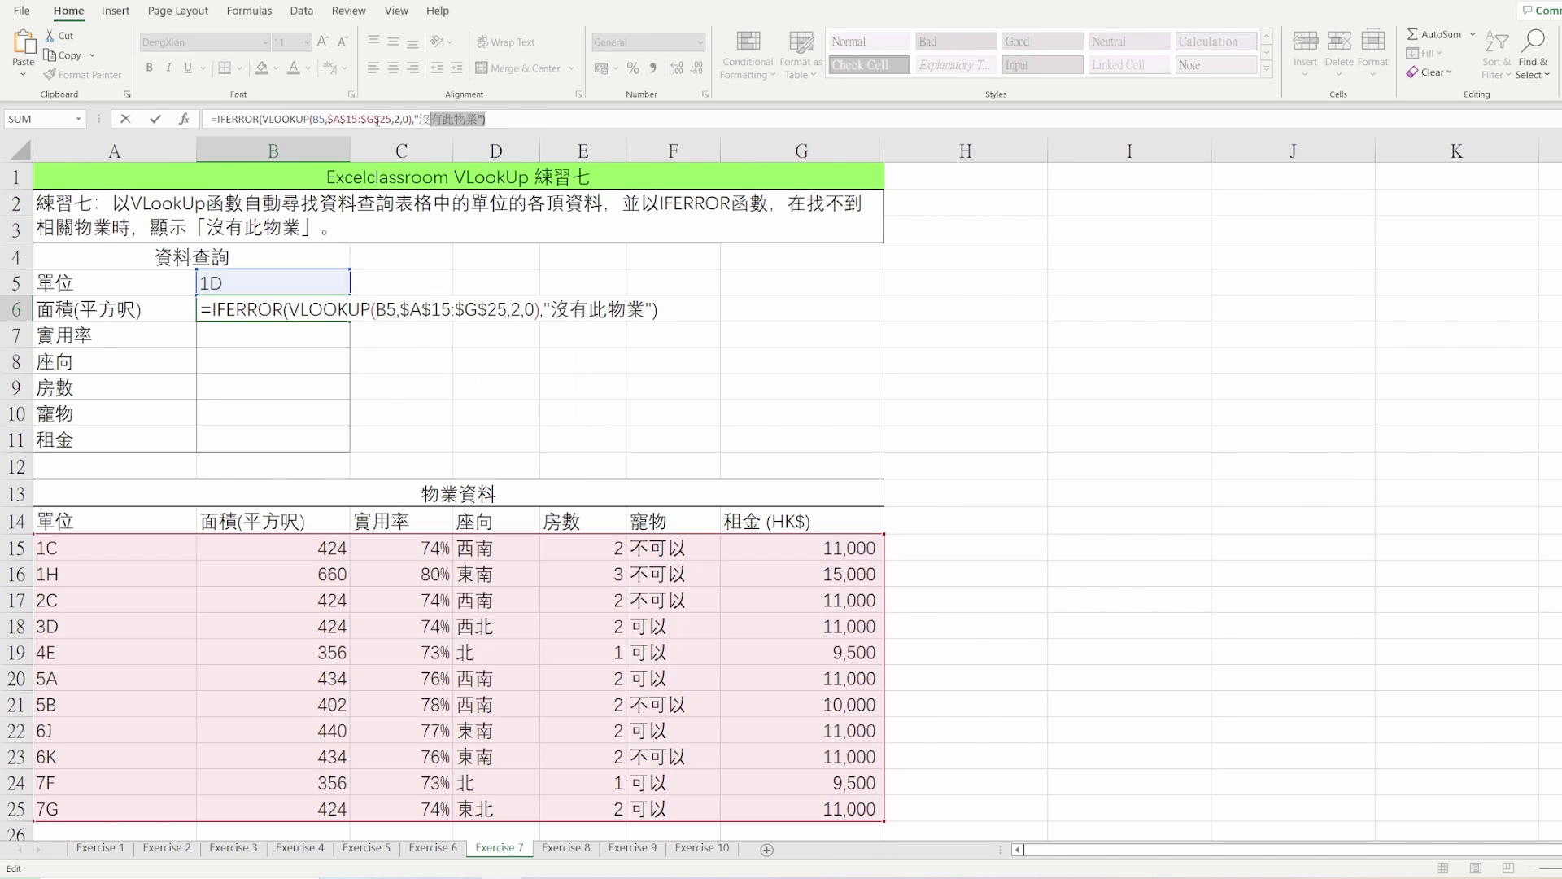
pyautogui.moveTo(536, 118); pyautogui.dragTo(210, 118)
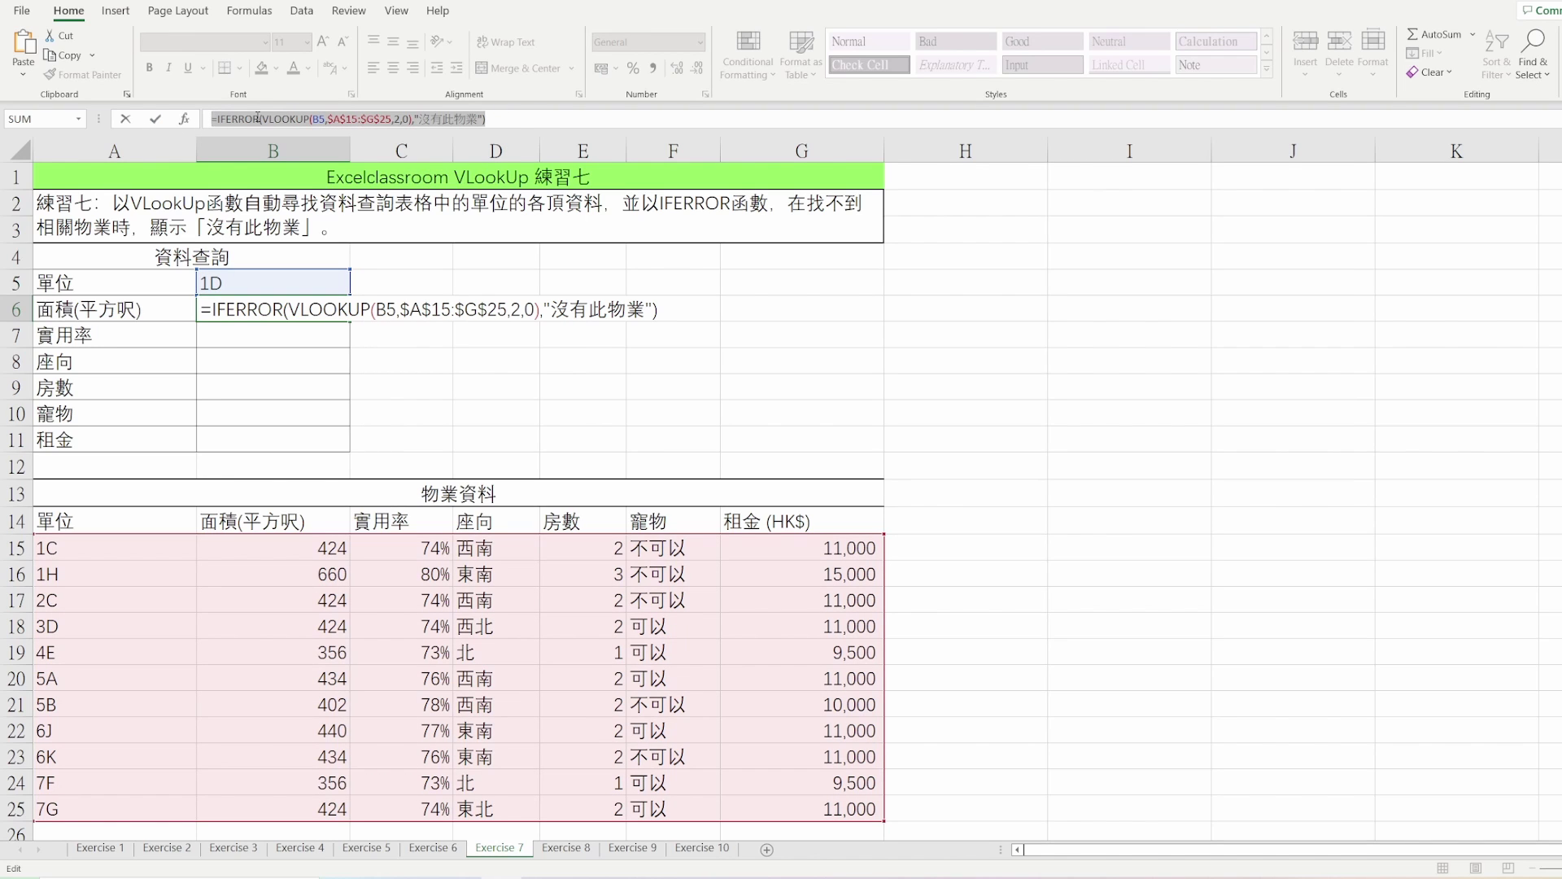
pyautogui.hotkey('ctrl', 'c')
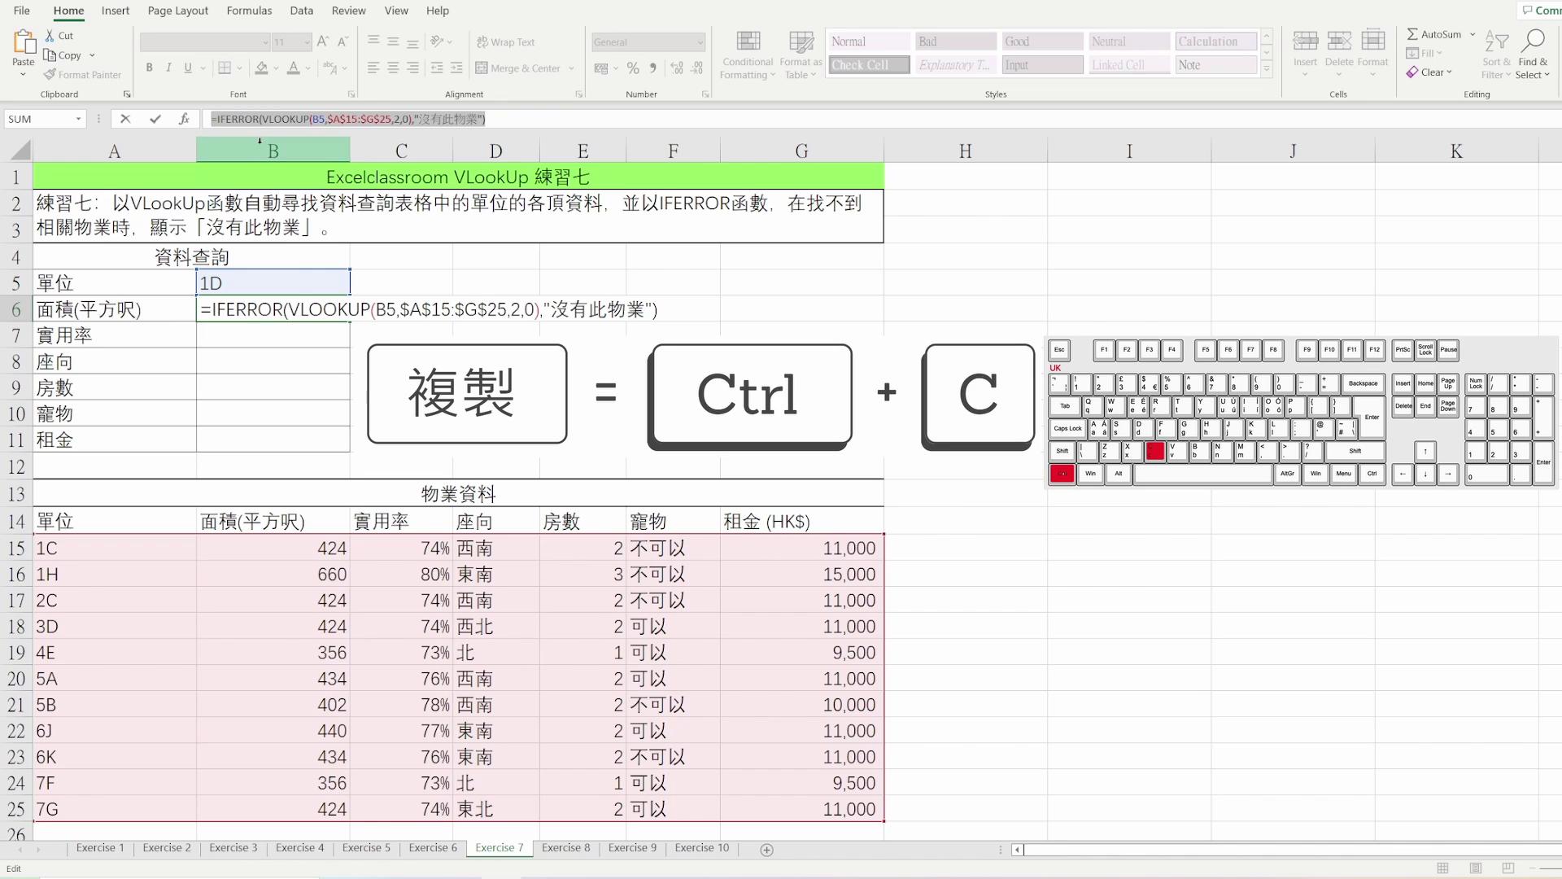
pyautogui.press('Escape')
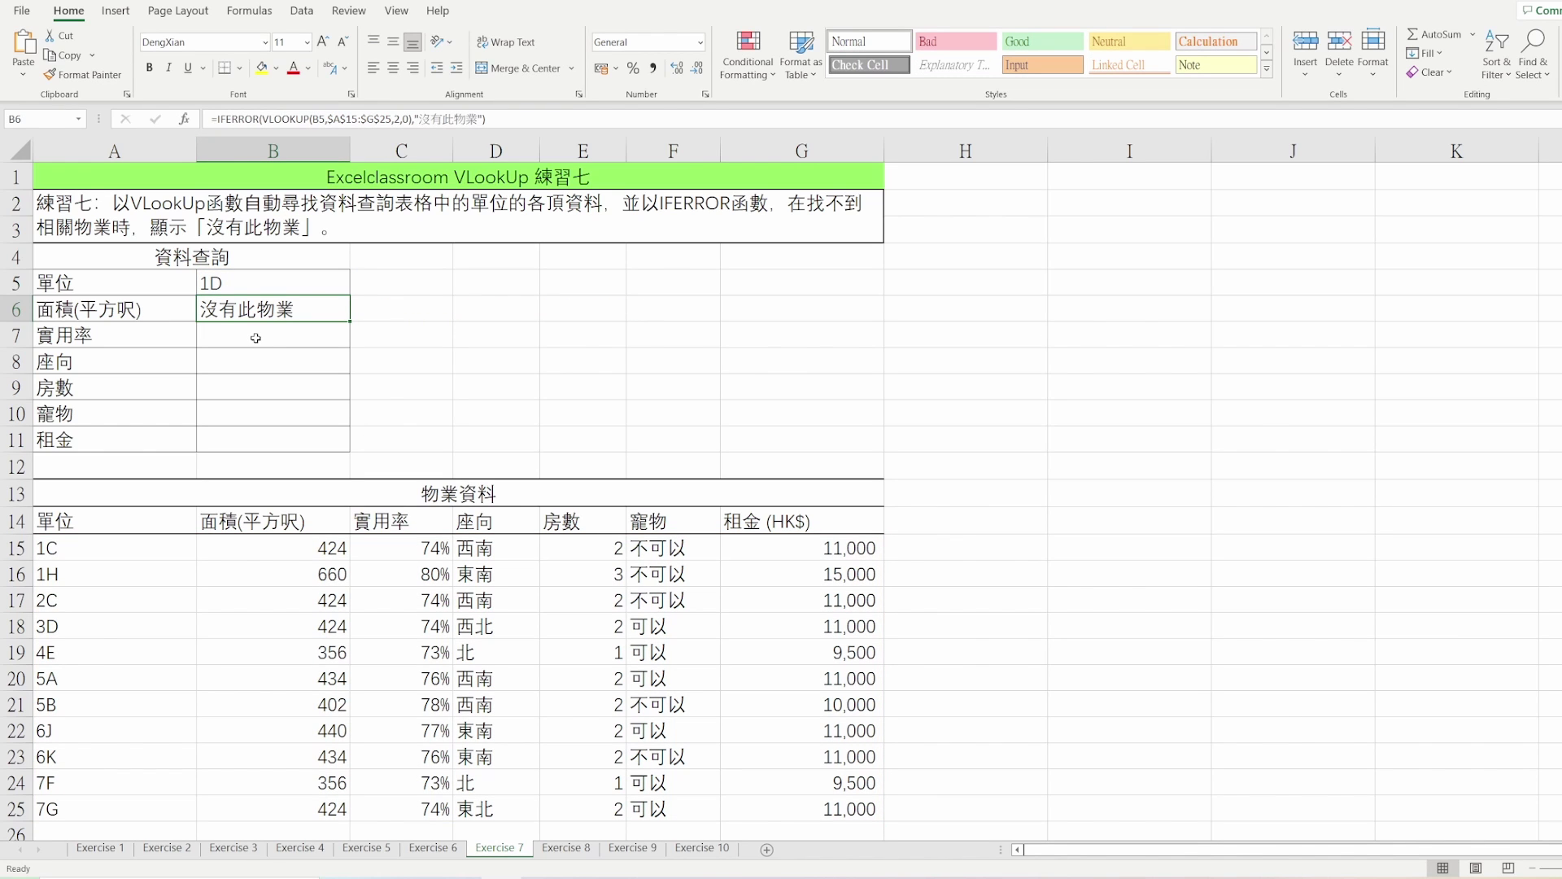
# - Paste the copied formula text into B7 and set its VLOOKUP column index to 3 for 實用率
pyautogui.doubleClick(257, 338)
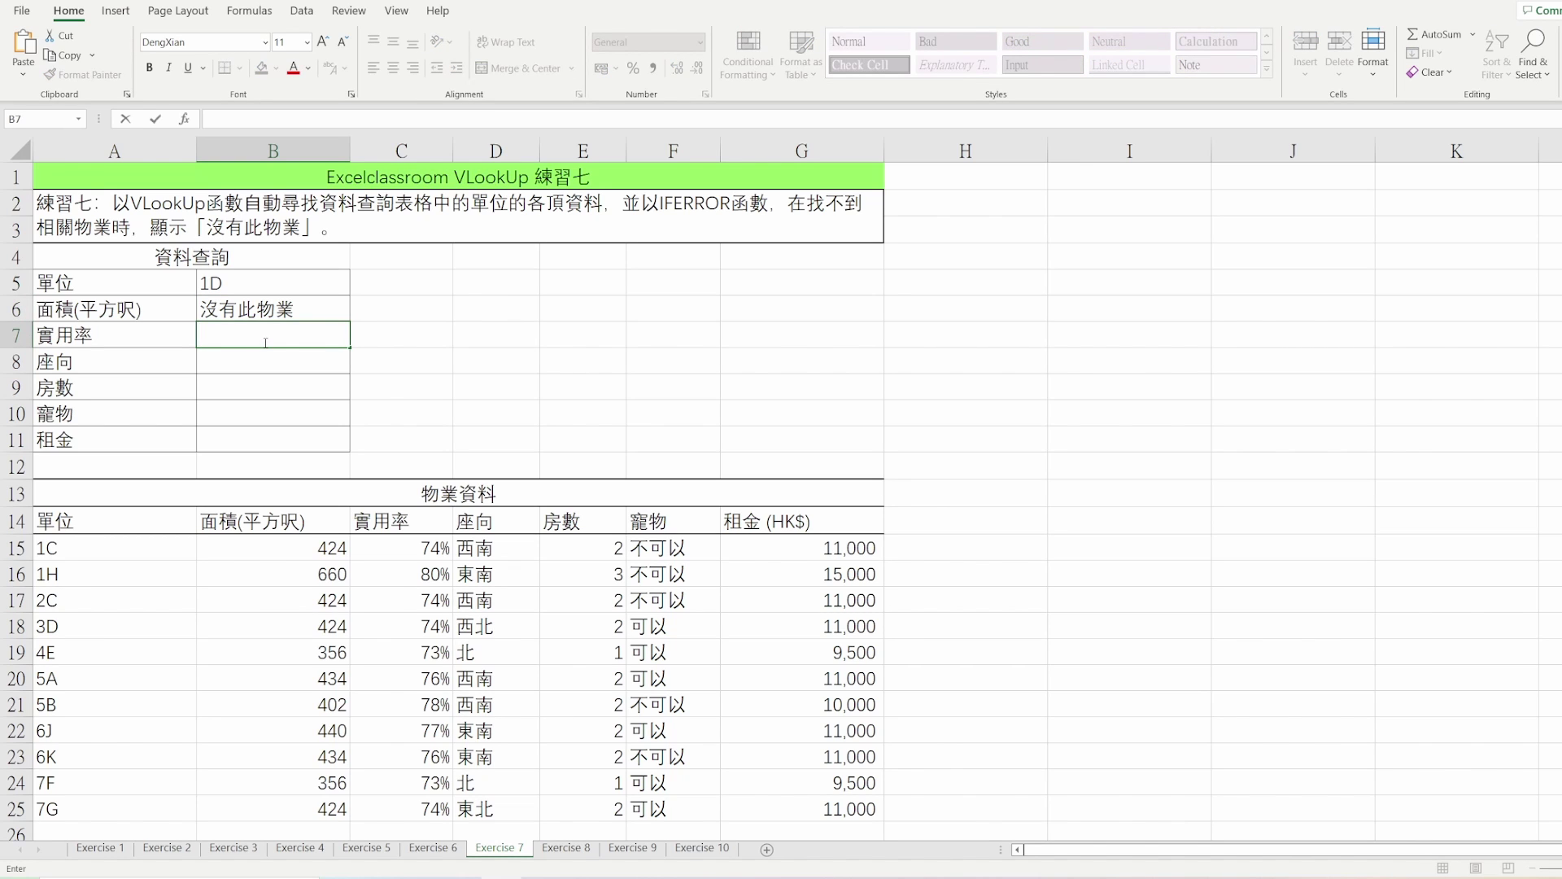
pyautogui.hotkey('ctrl', 'v')
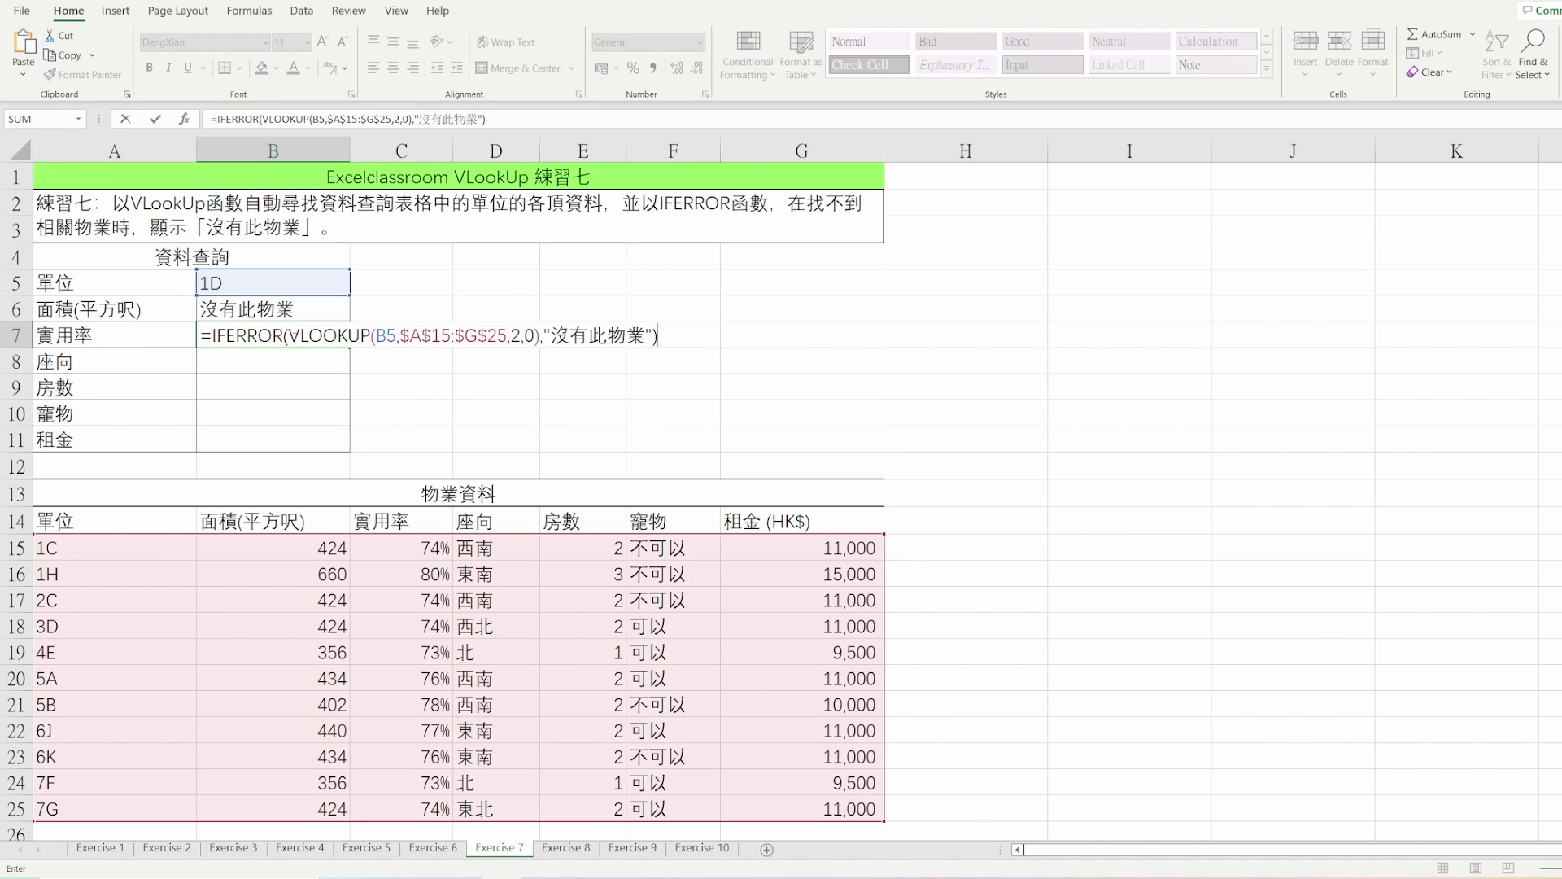
pyautogui.click(514, 335)
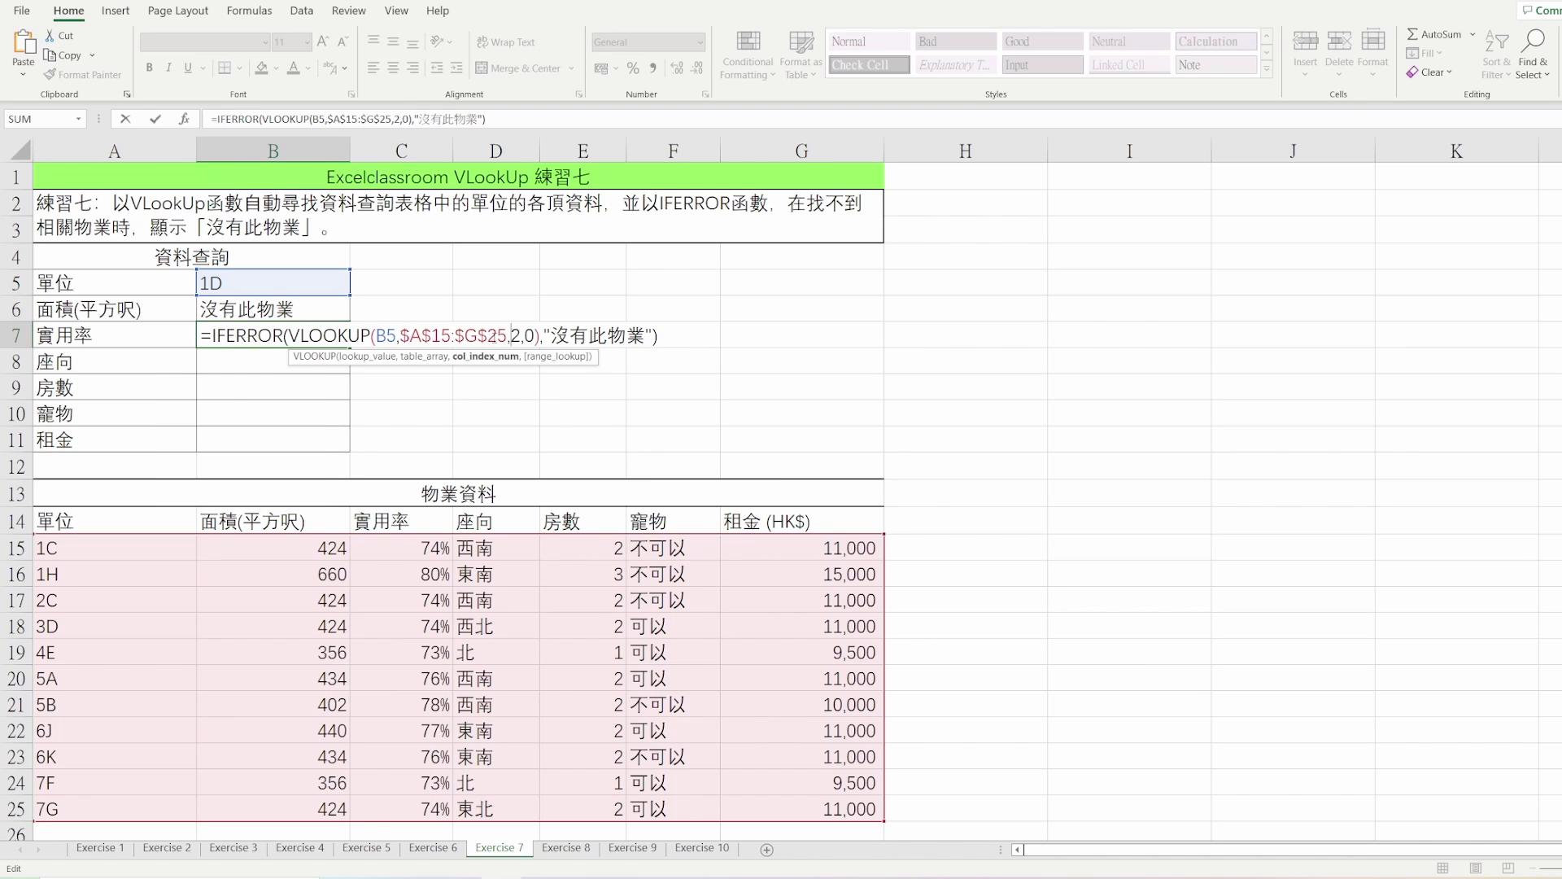
pyautogui.press('Delete')
pyautogui.write('3')
pyautogui.press('Return')
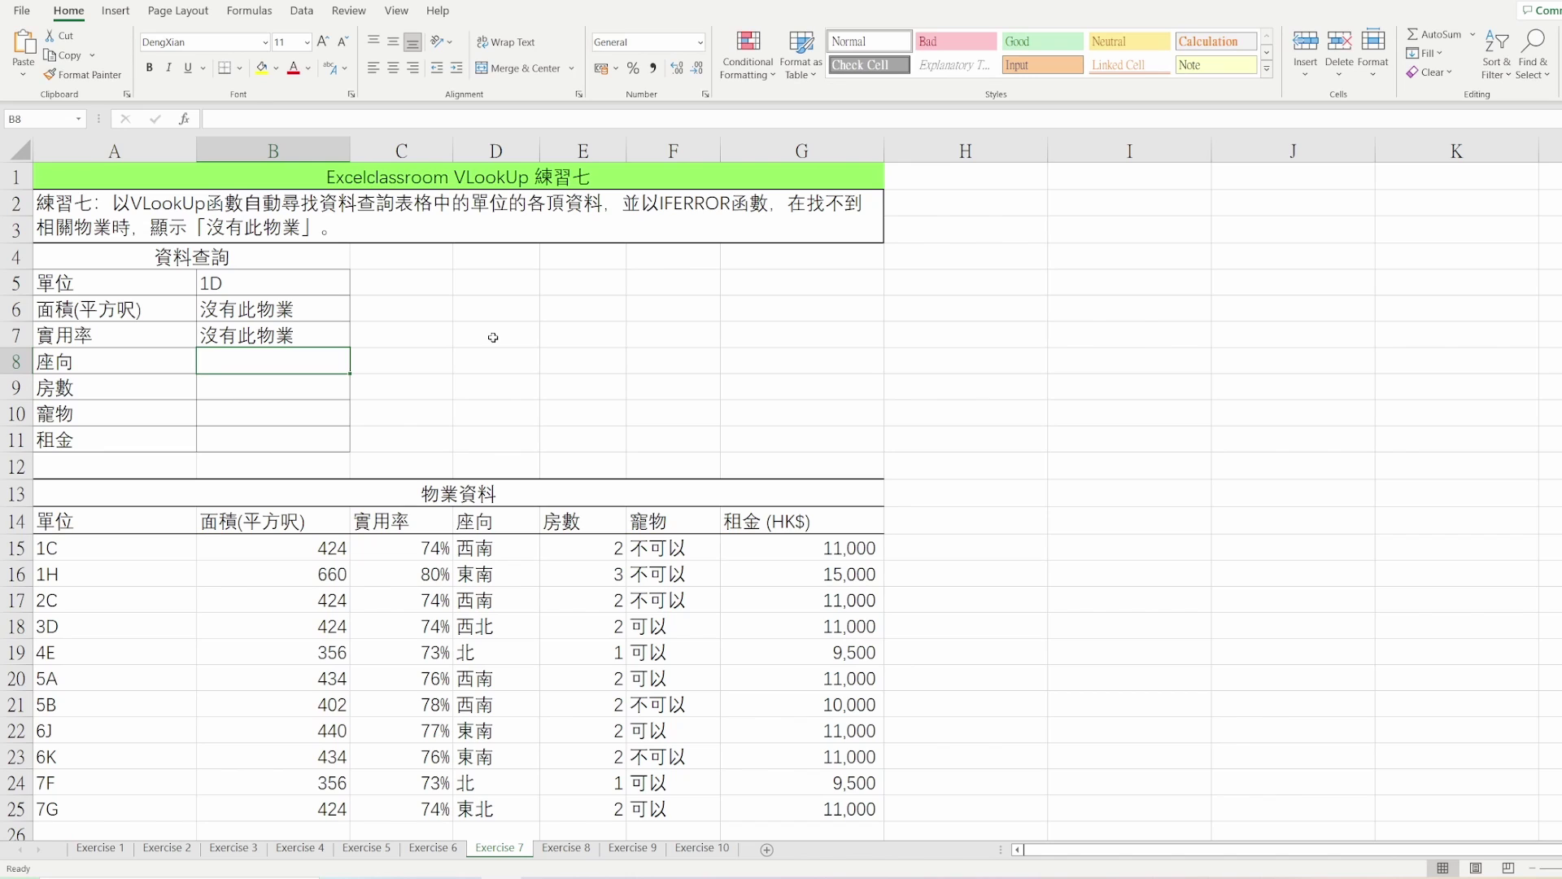
# - Change the queried unit in B5 to 1H to test a unit that exists in the property data
pyautogui.click(262, 282)
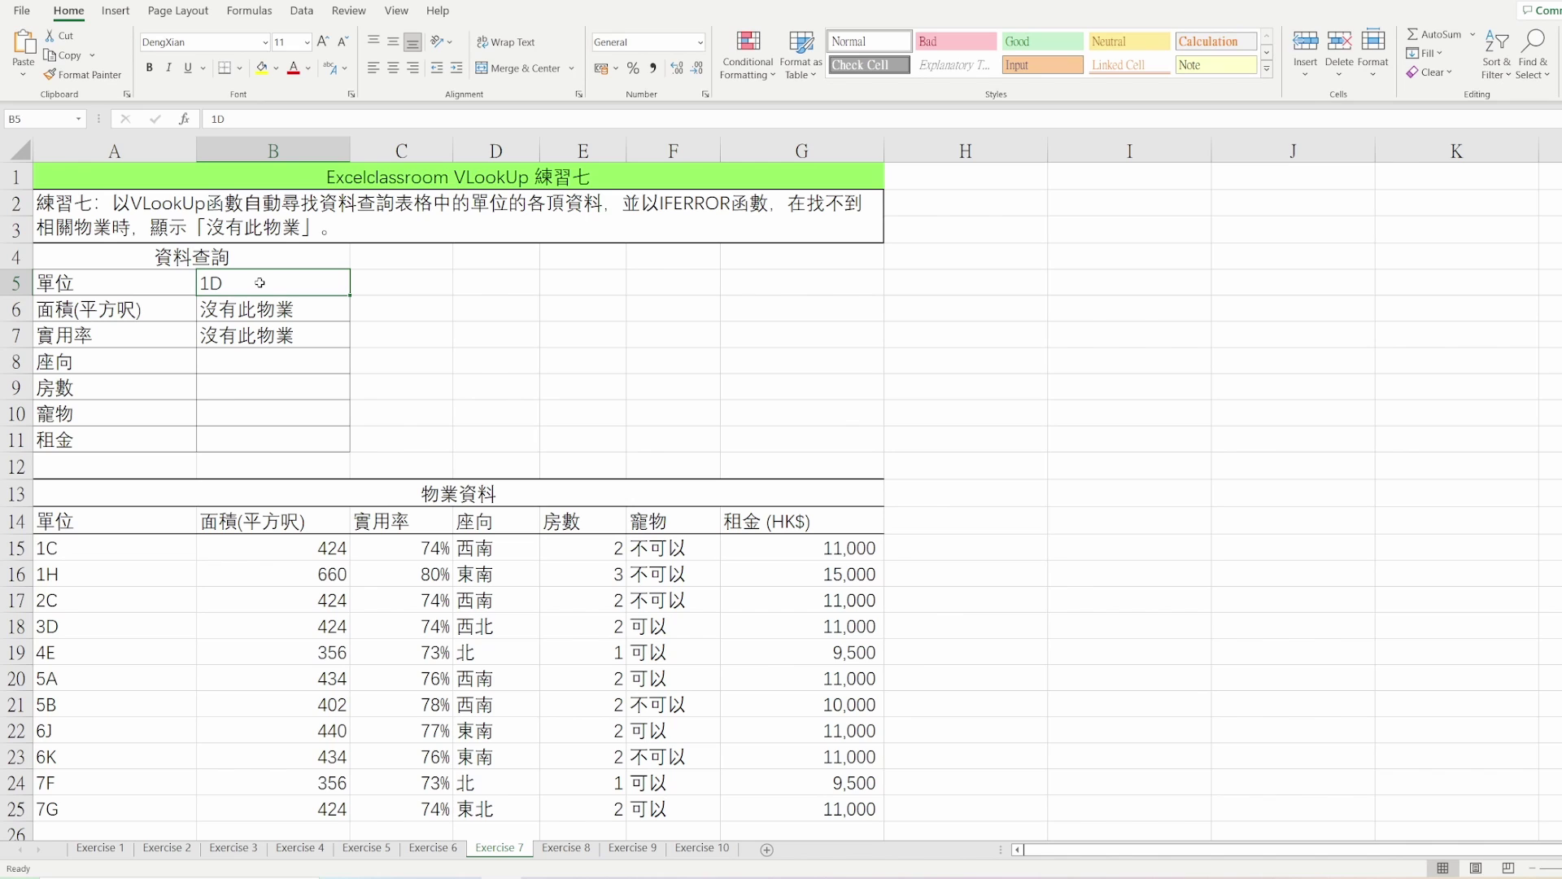
pyautogui.write('1H')
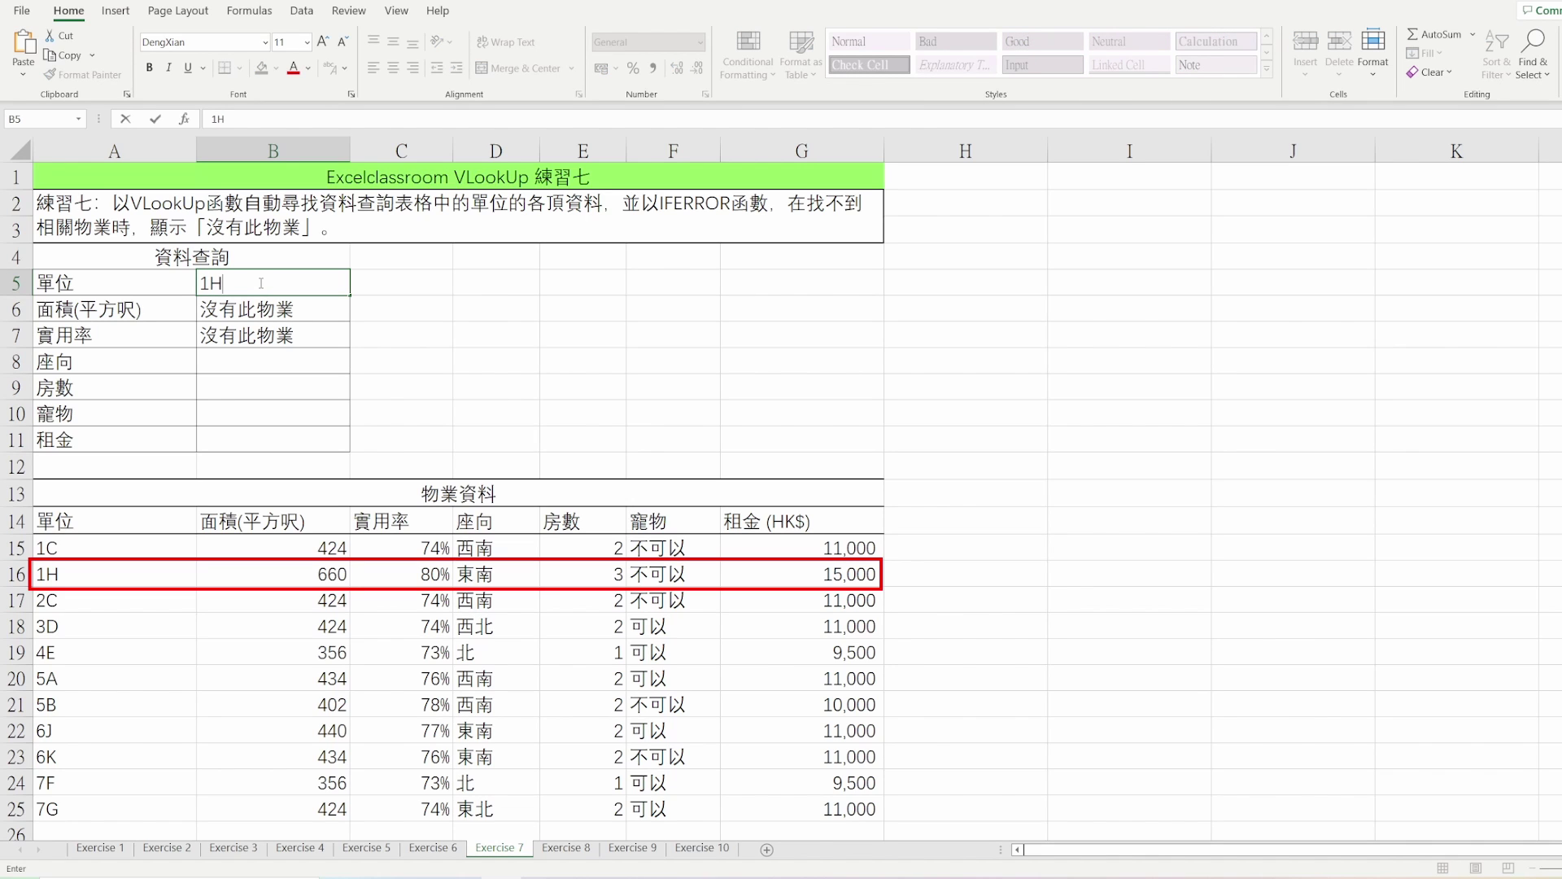
pyautogui.press('Return')
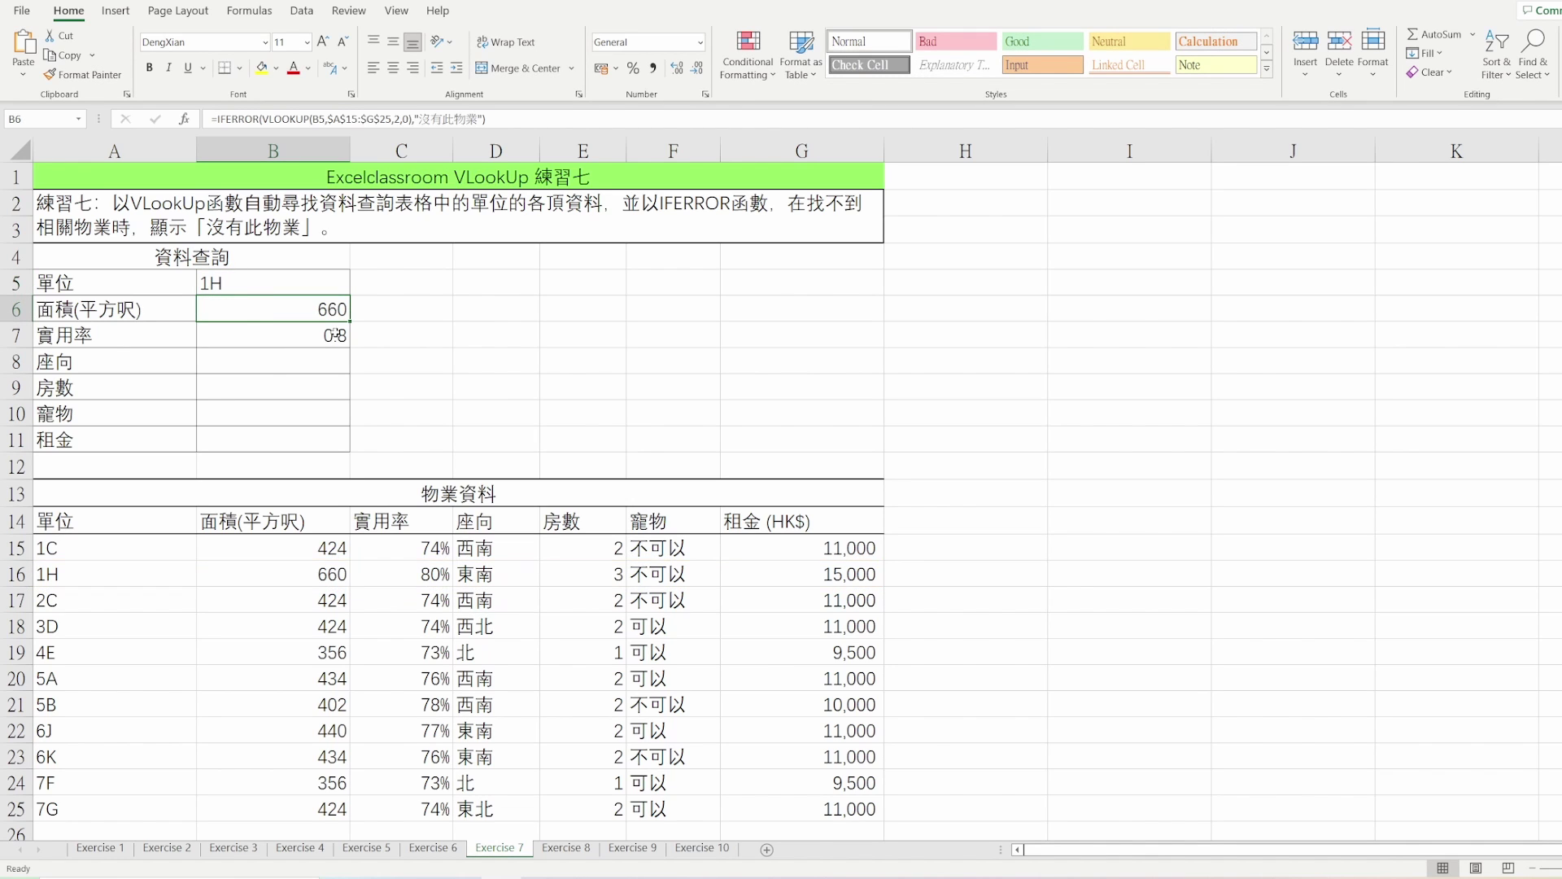
# - Copy the full IFERROR formula text from B7 and leave the cell as it is
pyautogui.click(304, 366)
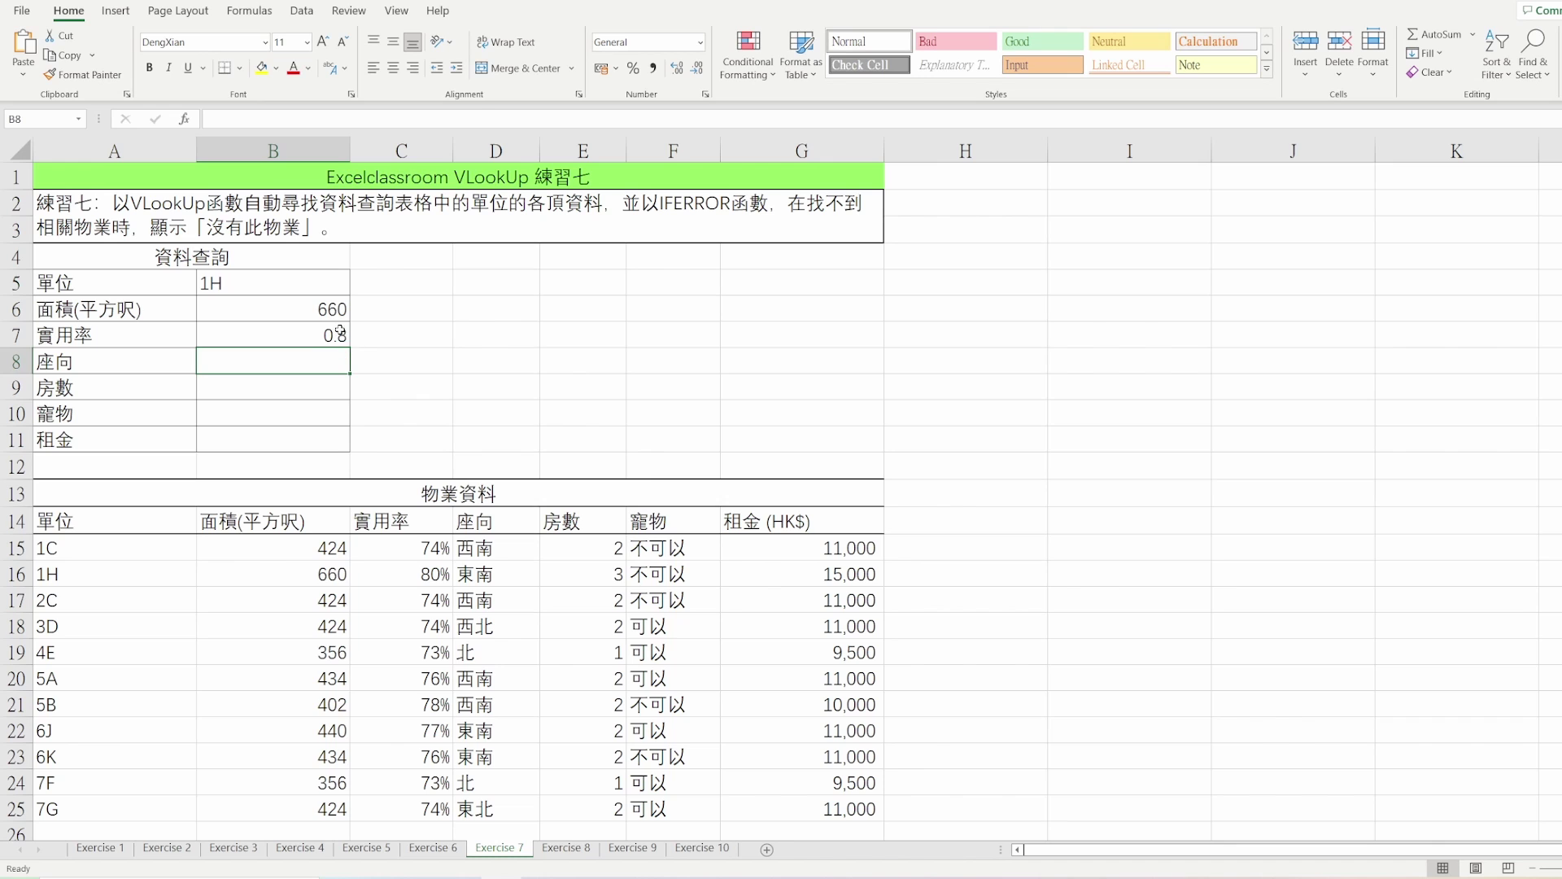
pyautogui.click(329, 336)
pyautogui.doubleClick(330, 336)
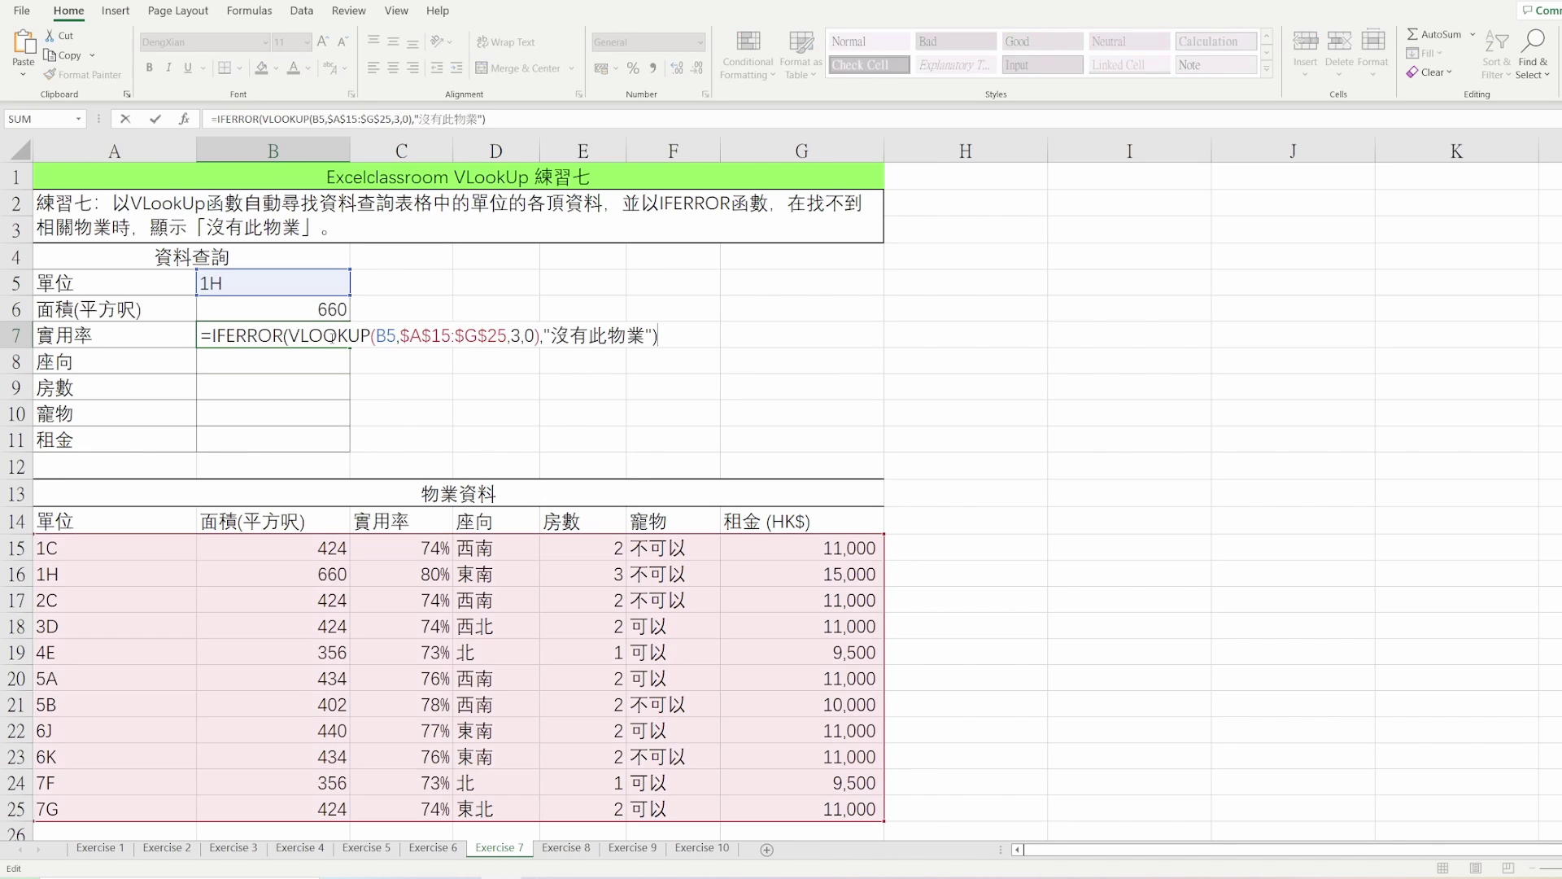
pyautogui.moveTo(486, 119); pyautogui.dragTo(147, 130)
pyautogui.hotkey('ctrl', 'c')
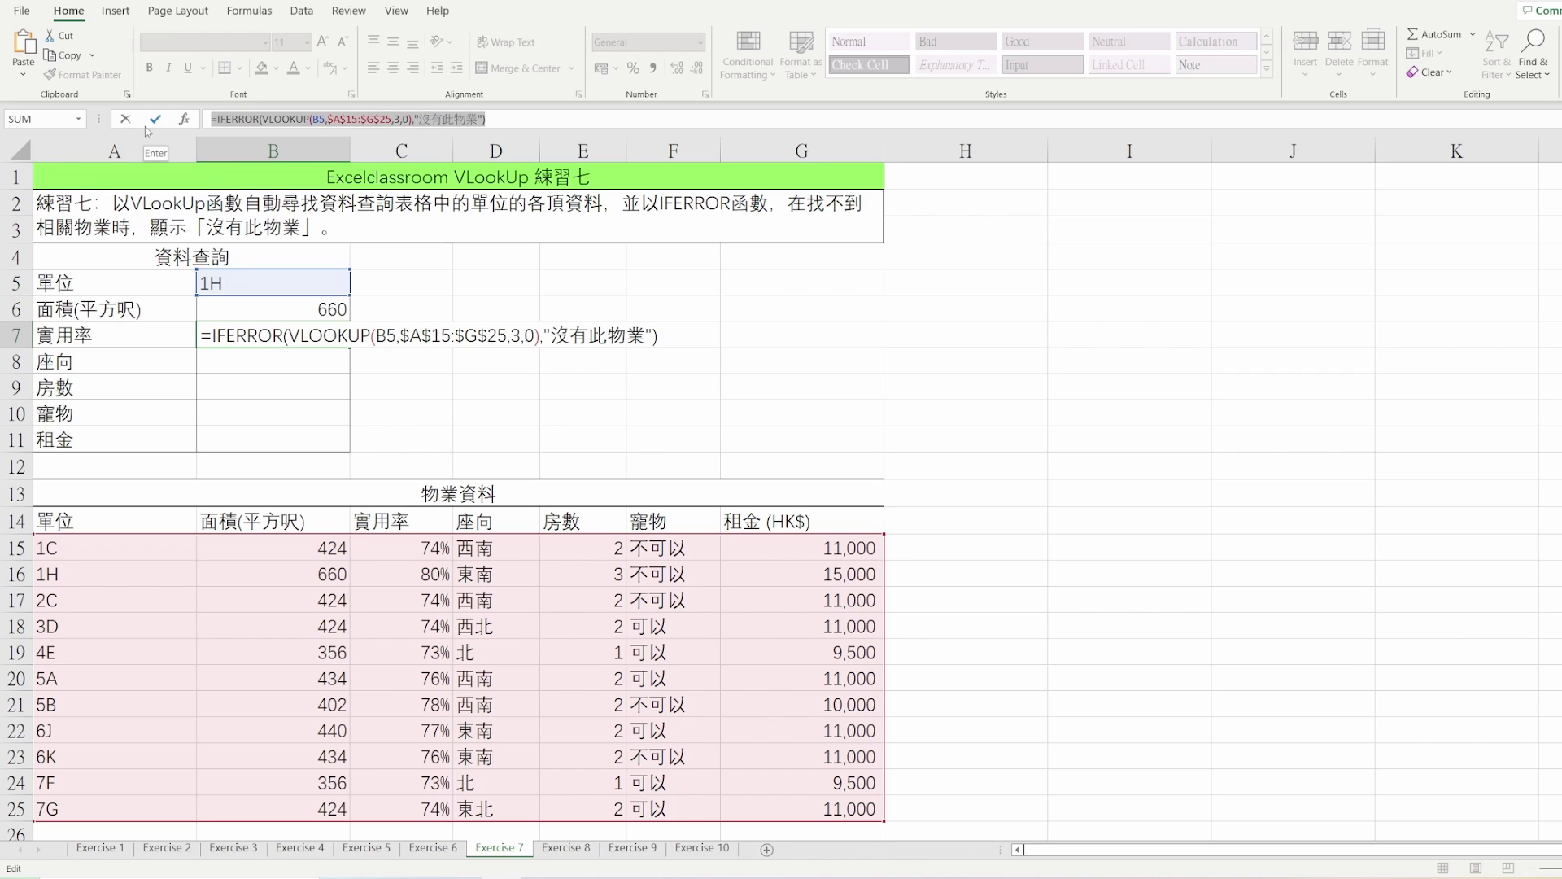
pyautogui.click(153, 121)
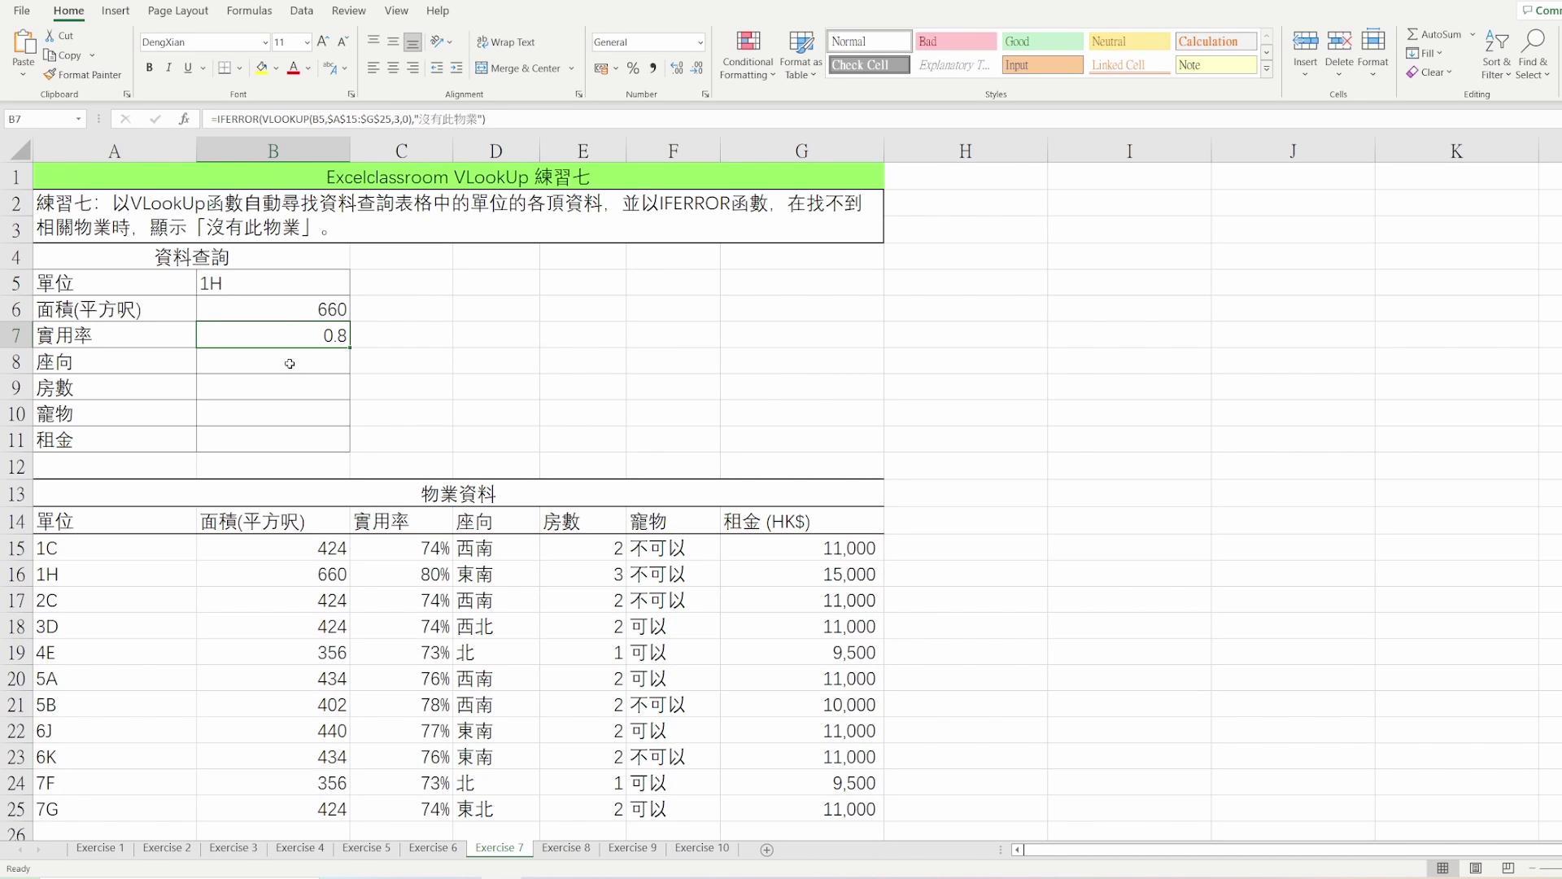
# - Paste the copied formula text into B8 and set its VLOOKUP column index to 4 for 座向
pyautogui.click(291, 363)
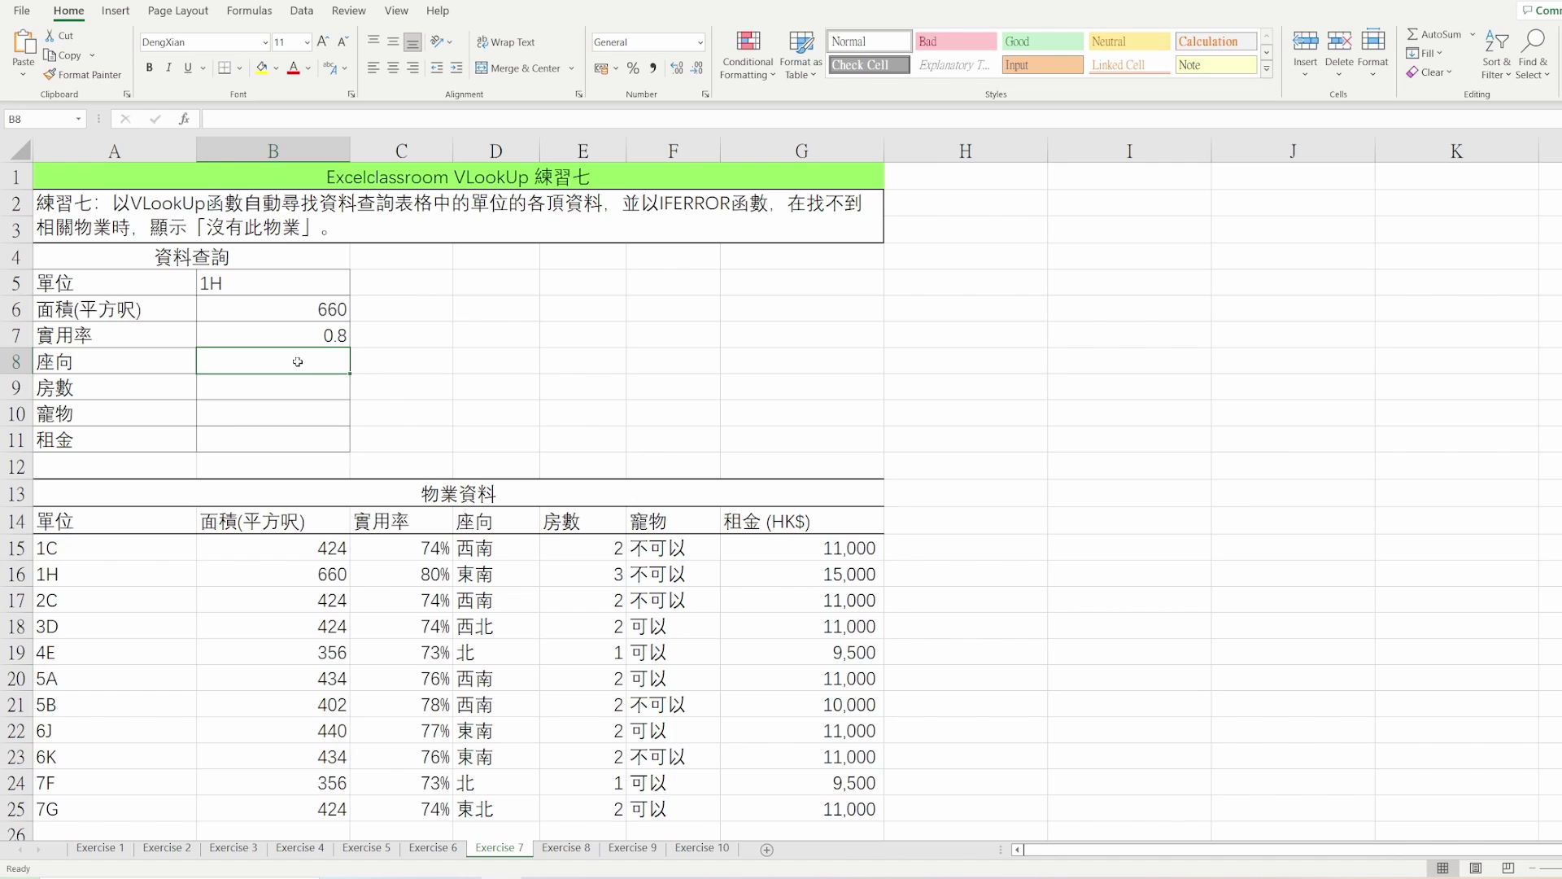
pyautogui.hotkey('ctrl', 'v')
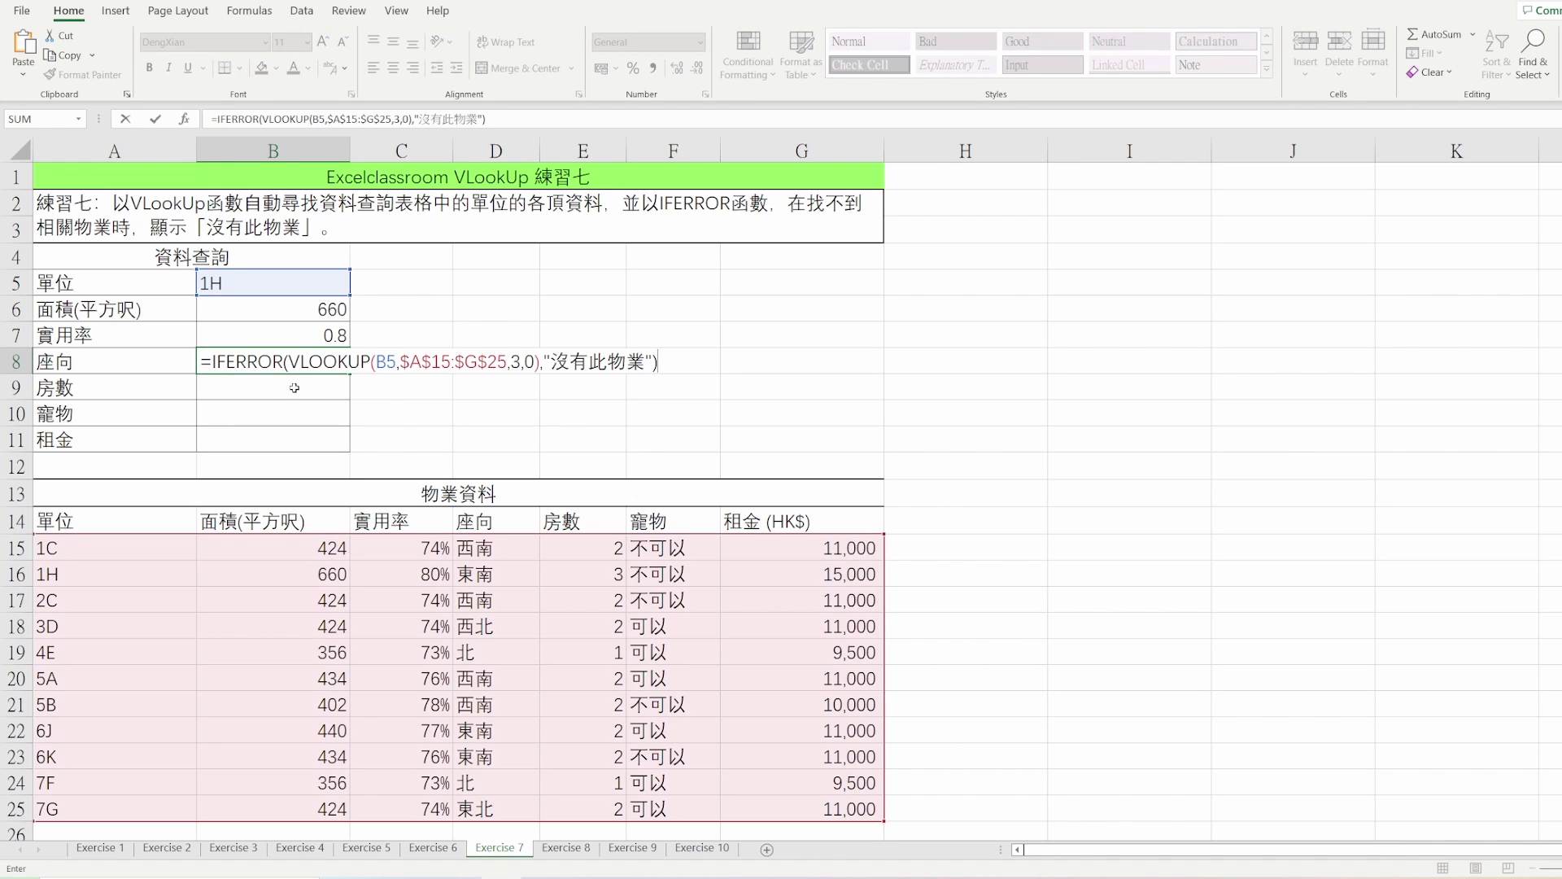
pyautogui.click(511, 359)
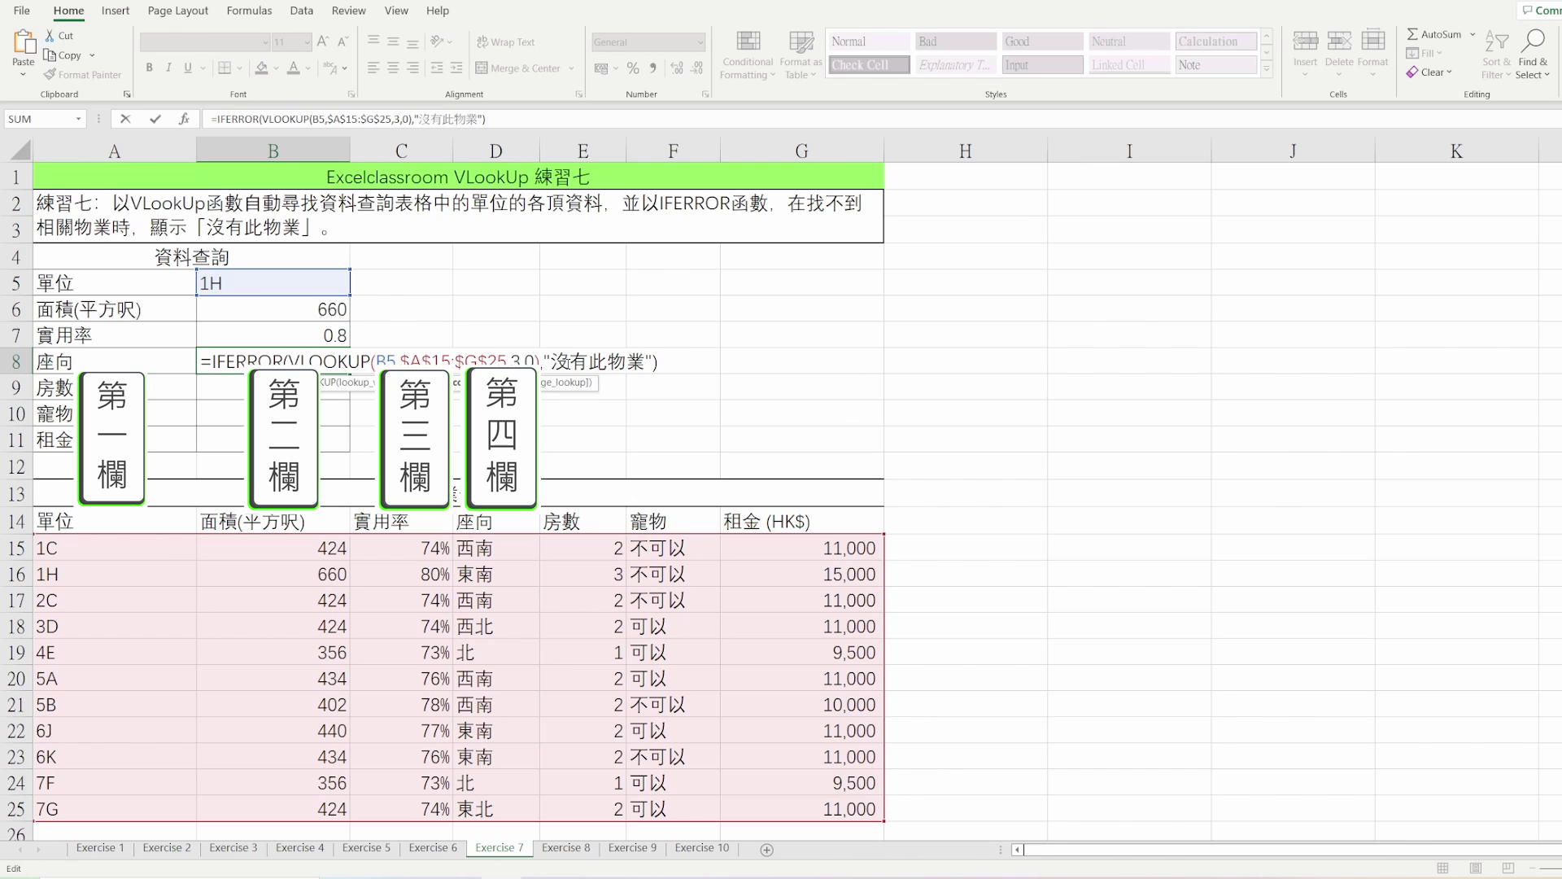
pyautogui.press('Delete')
pyautogui.write('4')
pyautogui.press('Return')
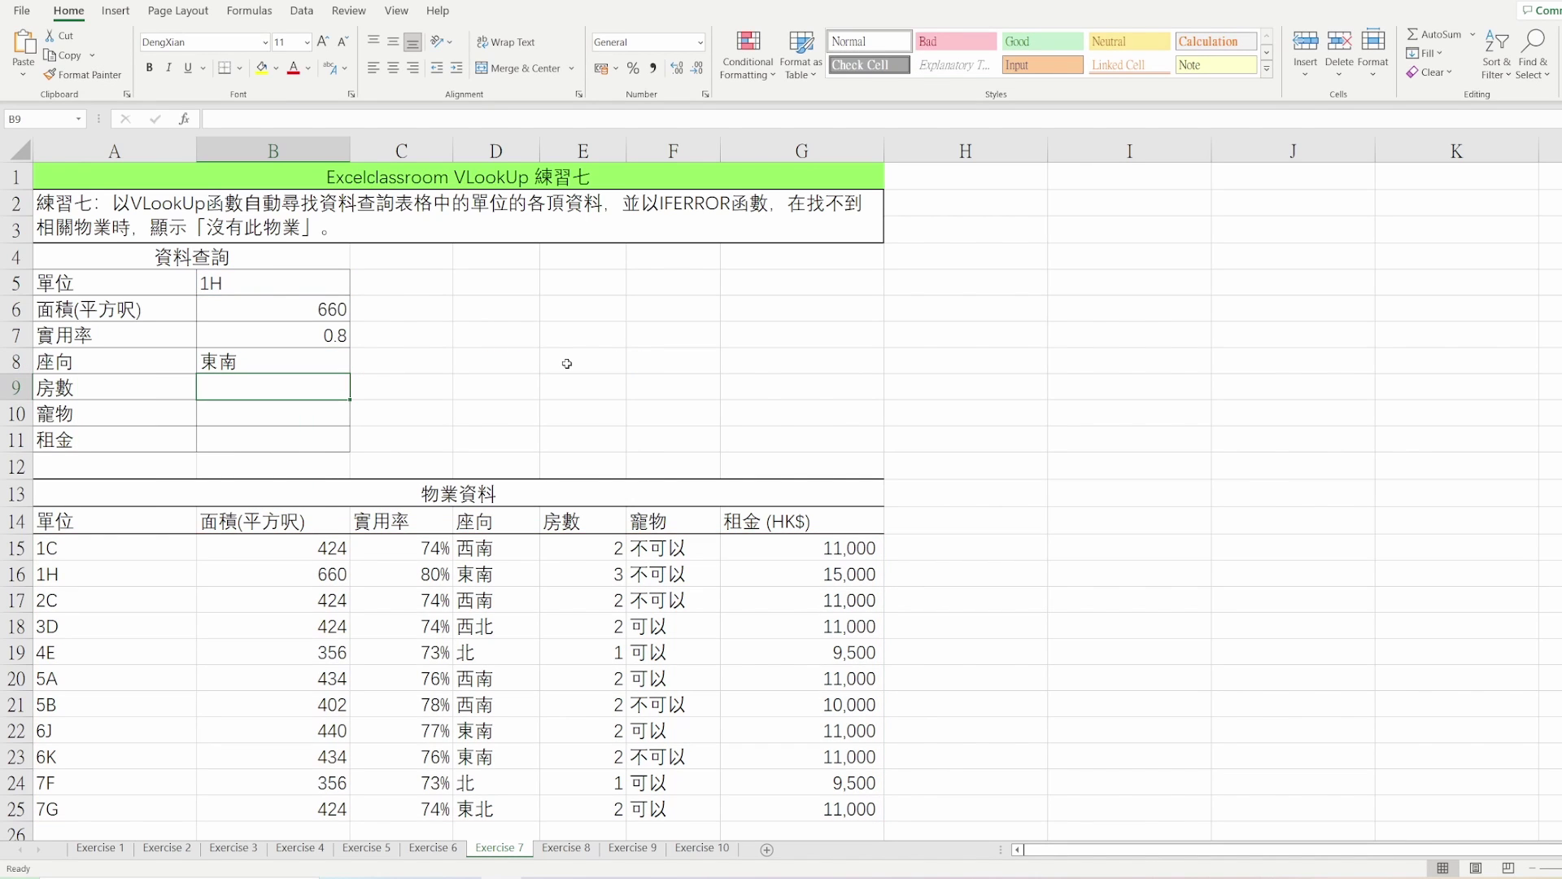
# - Paste the copied formula text into B9 and set its VLOOKUP column index to 5 for 房數
pyautogui.press('F2')
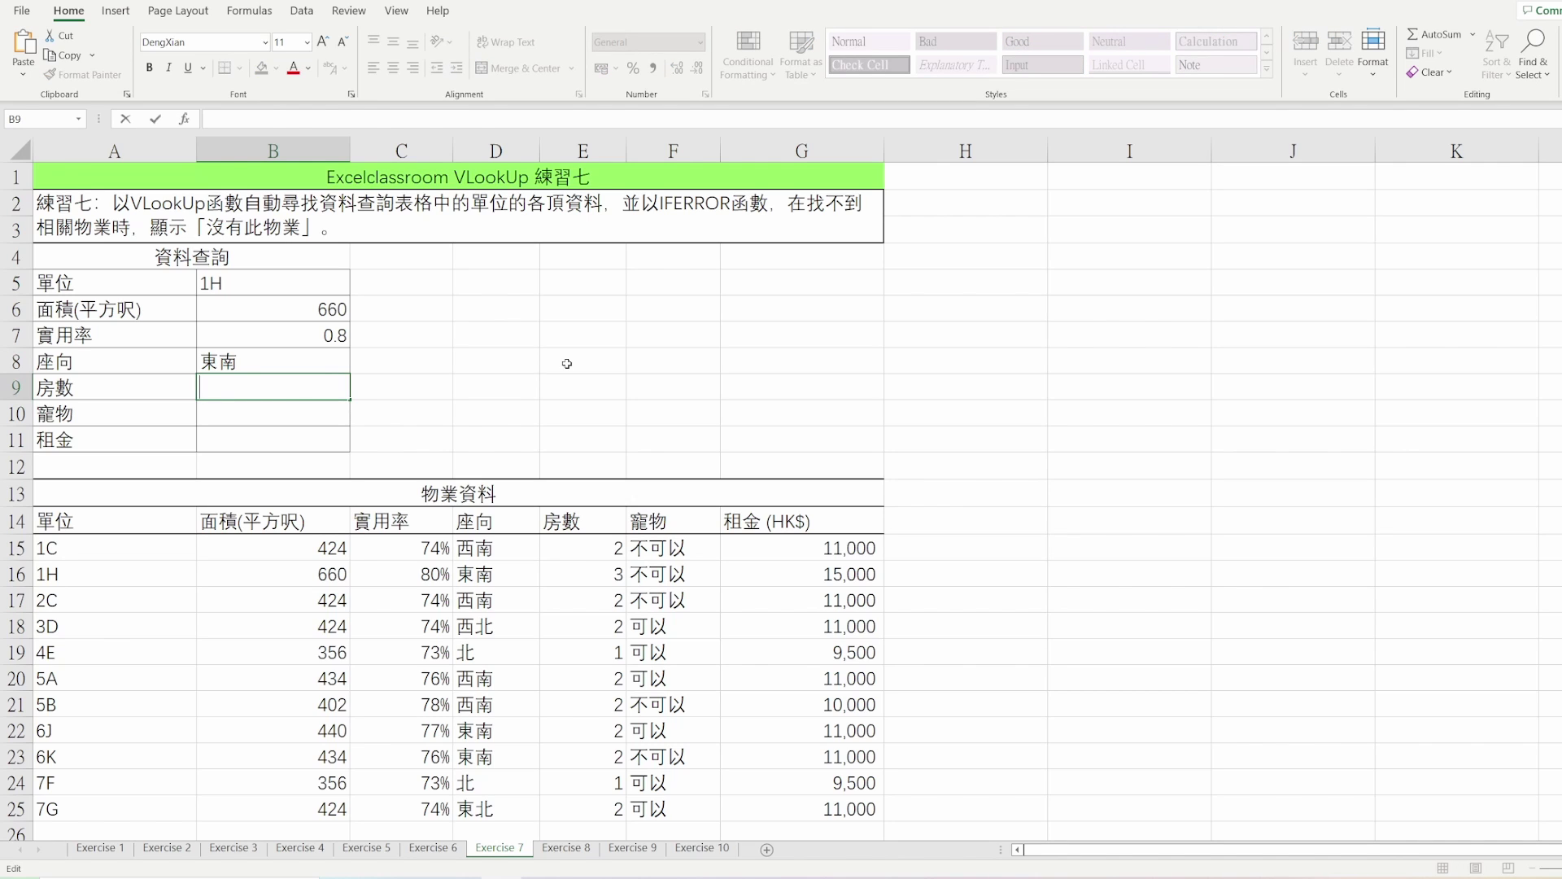
pyautogui.hotkey('ctrl', 'v')
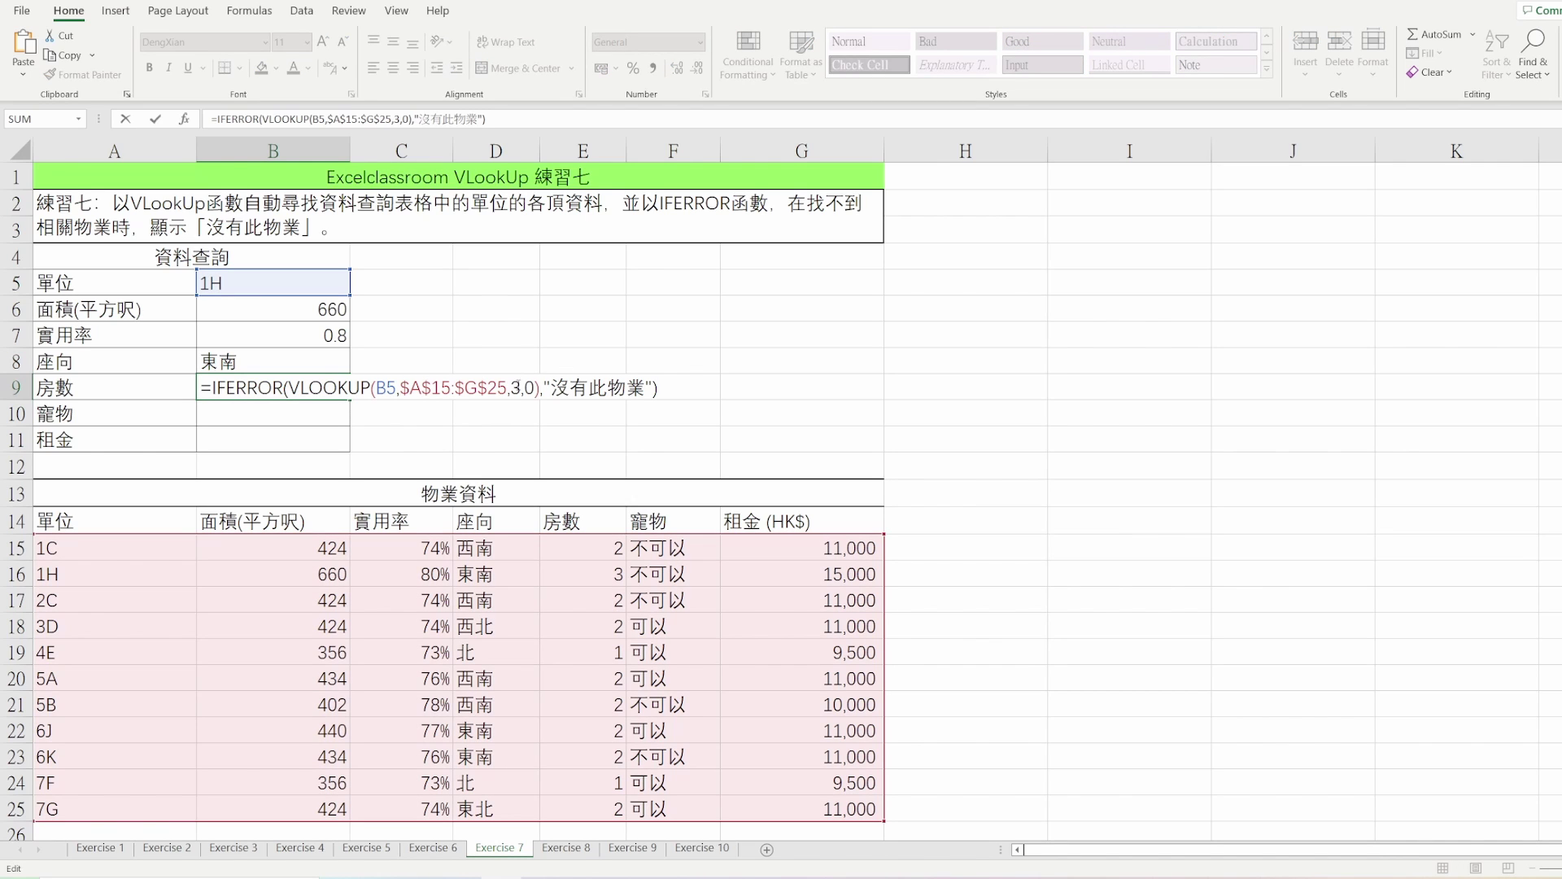
pyautogui.click(518, 388)
pyautogui.press('BackSpace')
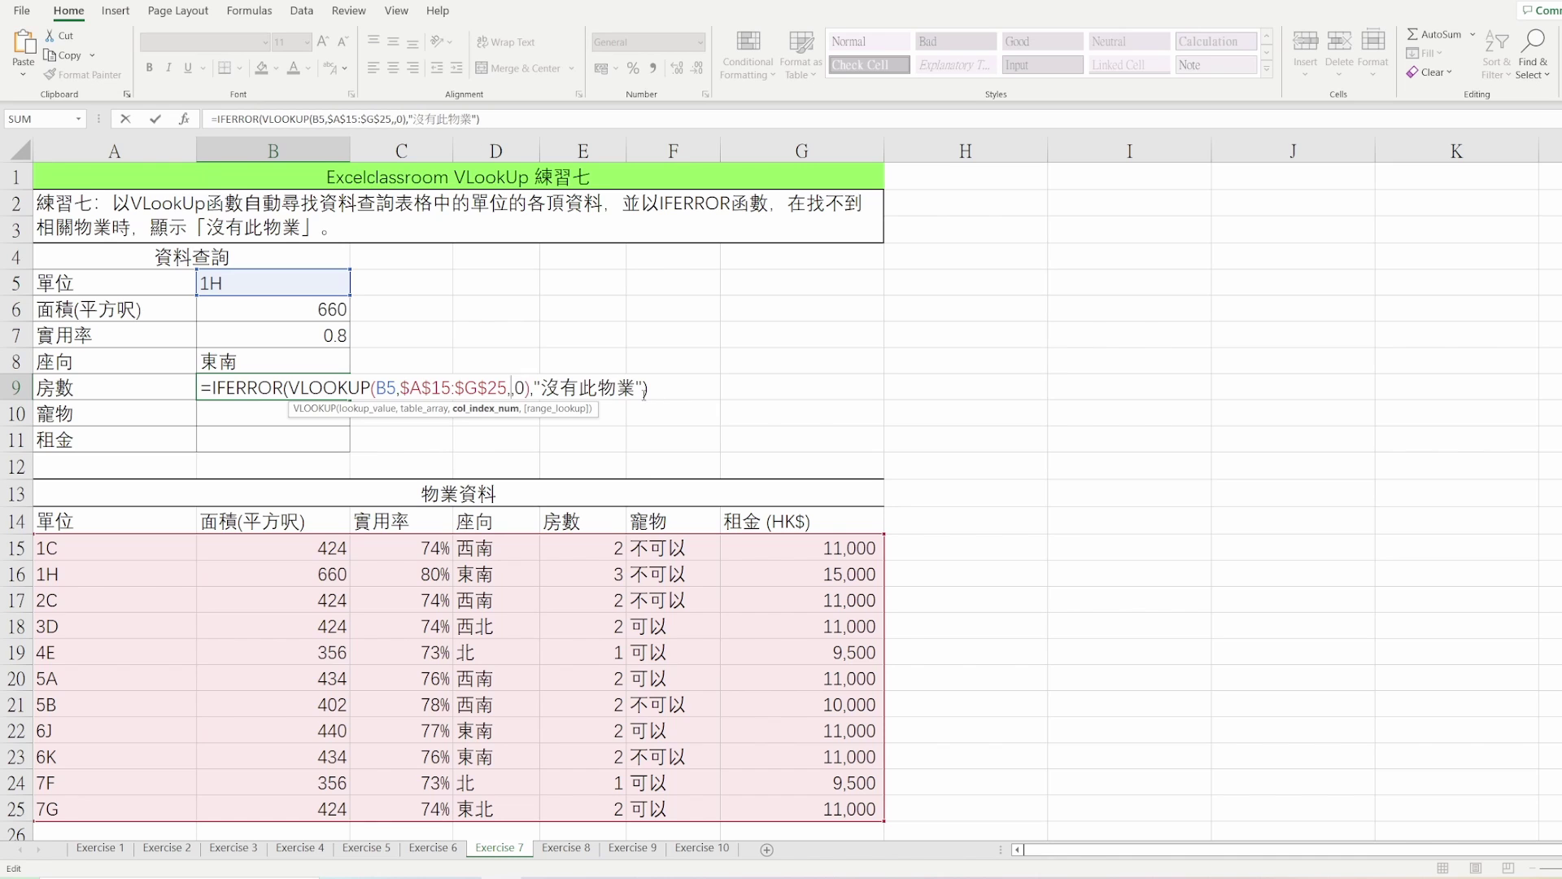
pyautogui.write('5')
pyautogui.press('Return')
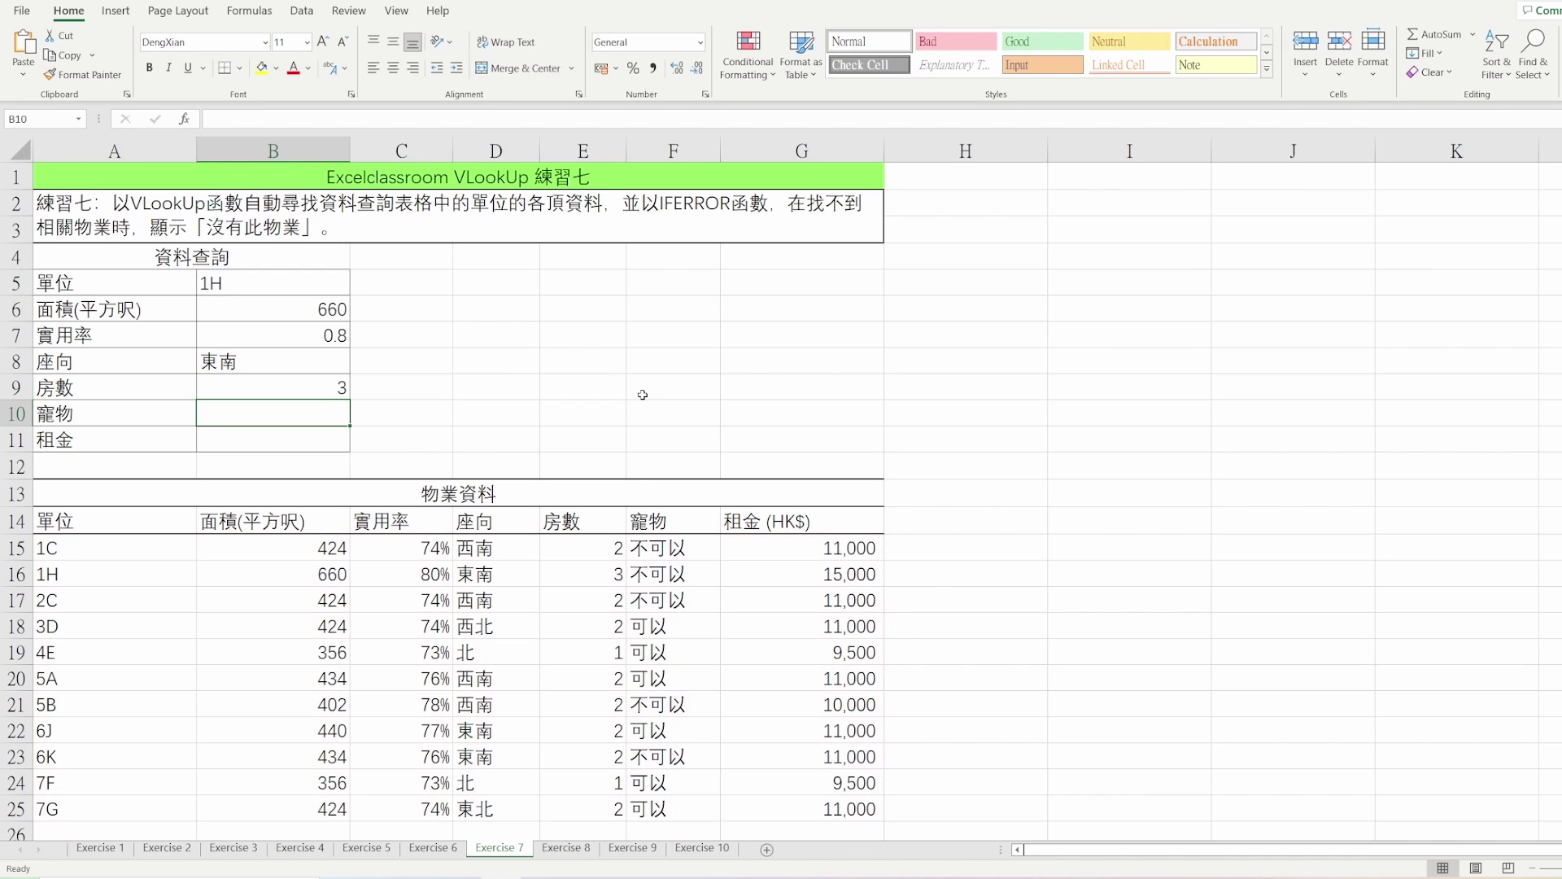
# - Paste the copied formula text into B10 and set its VLOOKUP column index to 6 for 寵物
pyautogui.press('F2')
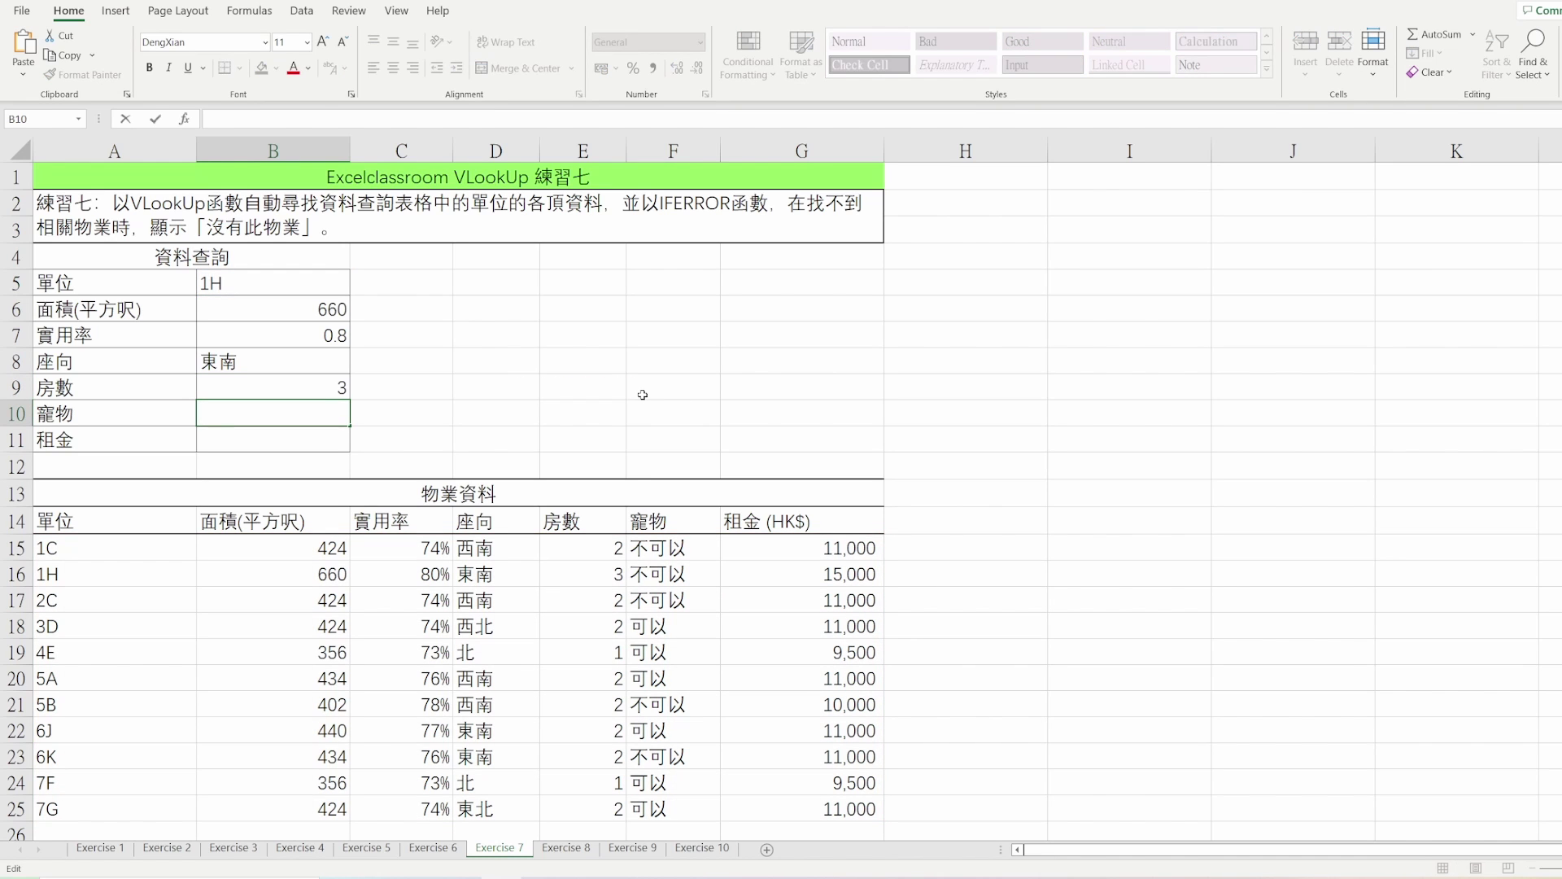
pyautogui.hotkey('ctrl', 'v')
pyautogui.press('Left')
pyautogui.press('Left')
pyautogui.press('Left')
pyautogui.press('Left')
pyautogui.press('Left')
pyautogui.press('Left')
pyautogui.press('Left')
pyautogui.press('Left')
pyautogui.press('Left')
pyautogui.press('Left')
pyautogui.press('Left')
pyautogui.press('Left')
pyautogui.press('Left')
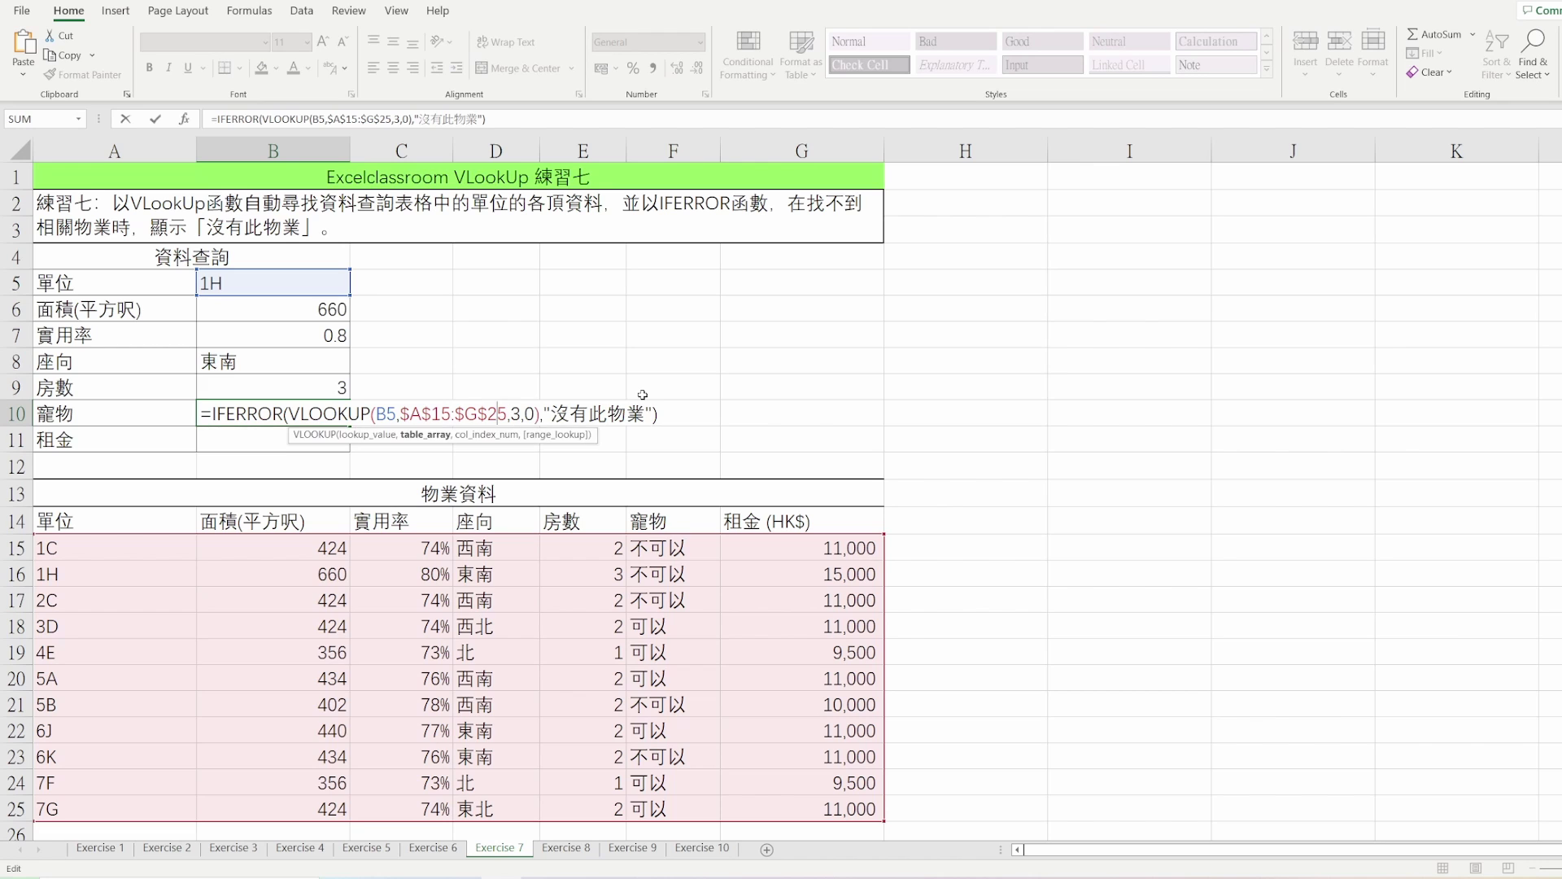
pyautogui.press('Delete')
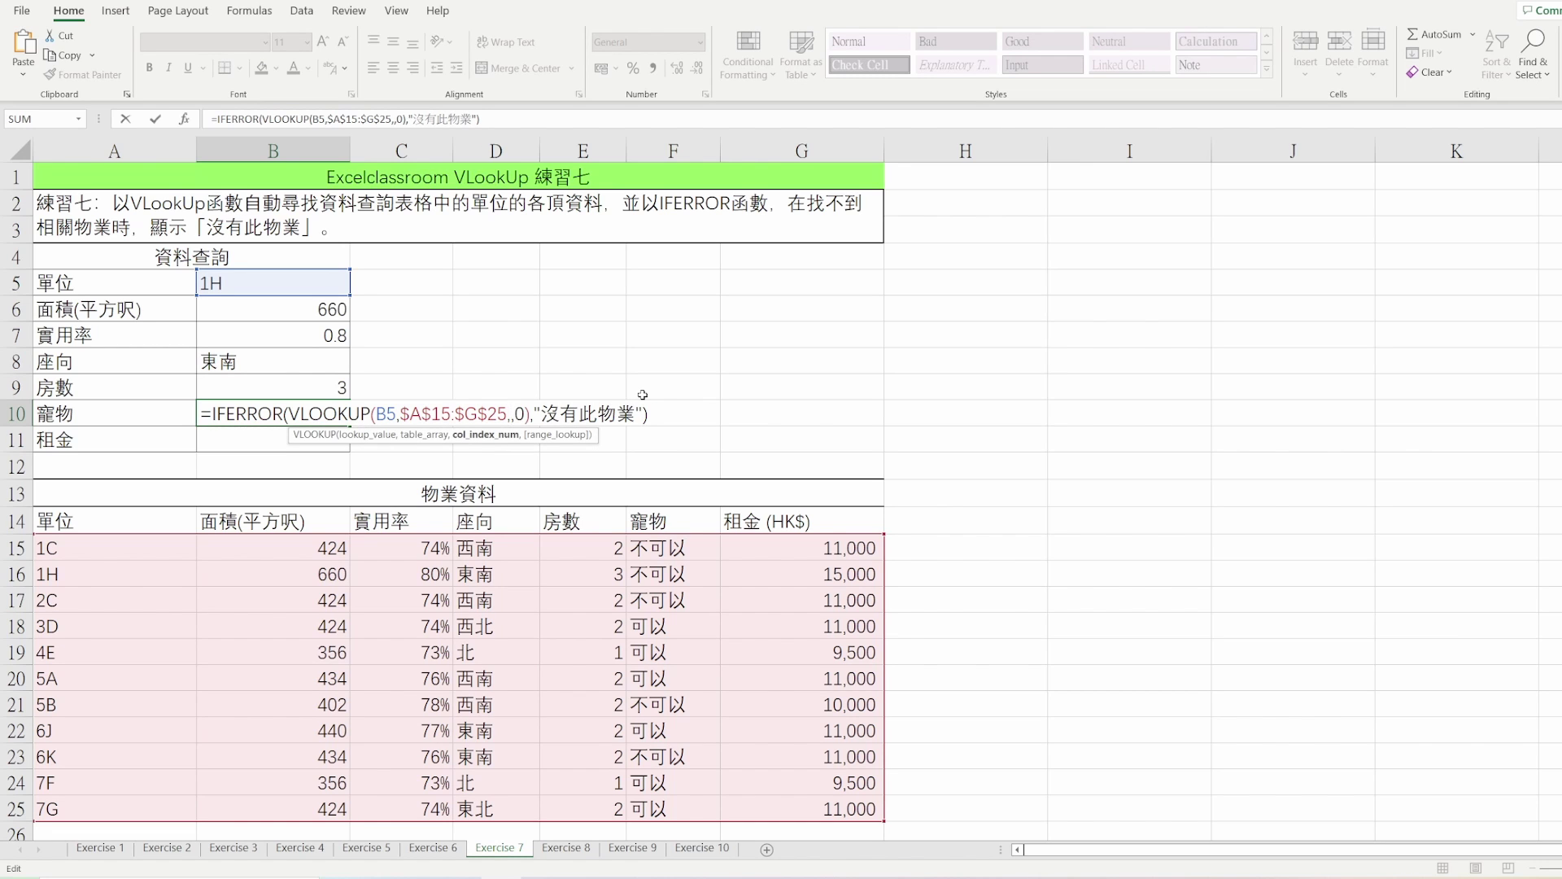
pyautogui.write('6')
pyautogui.press('Return')
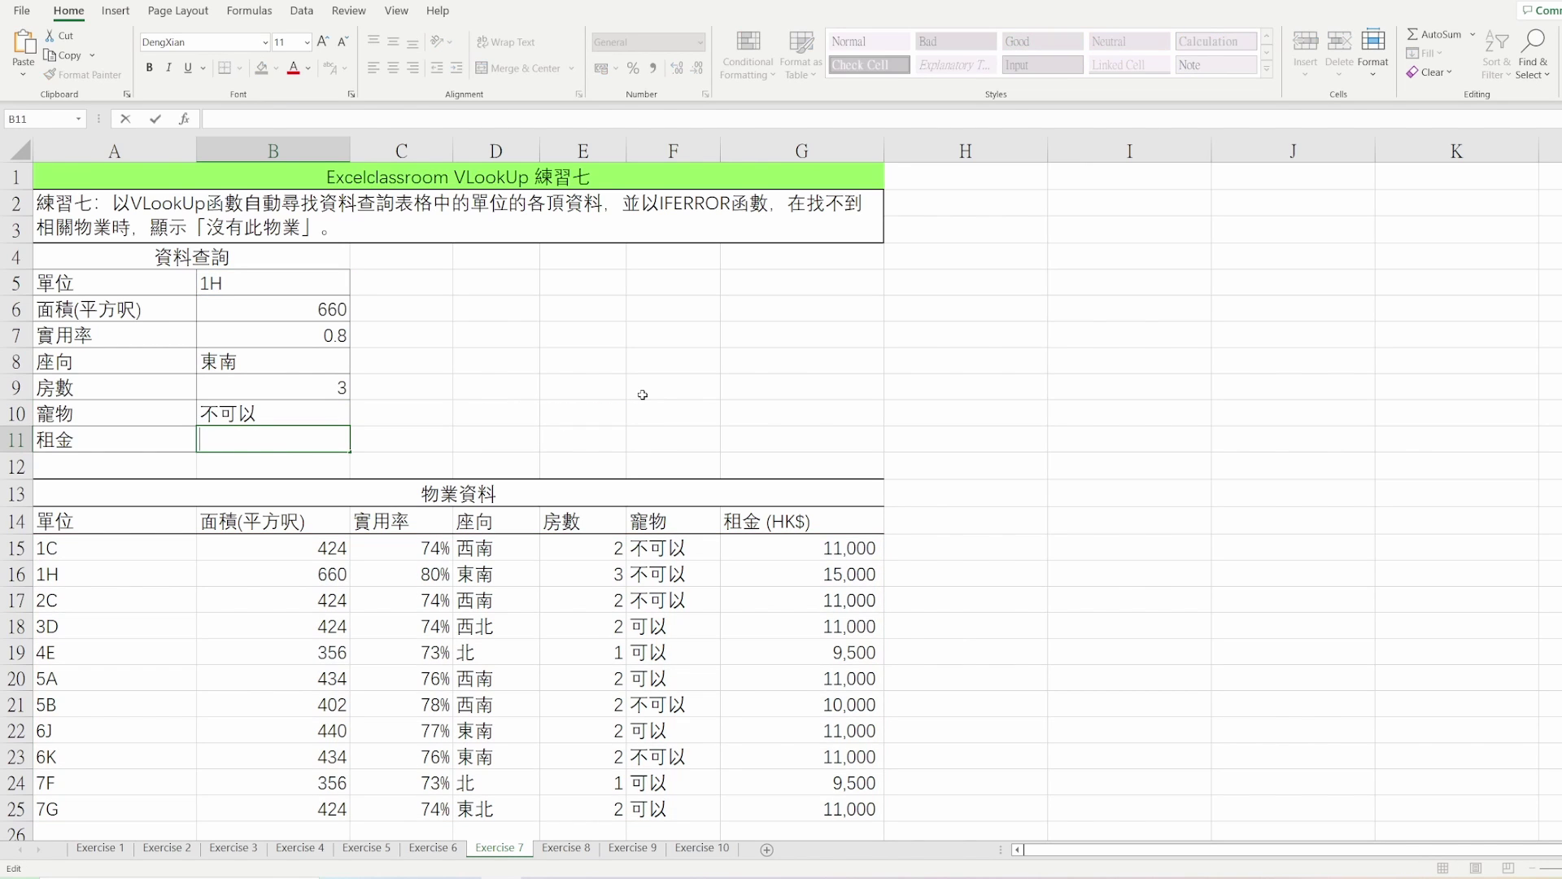
# - Paste the copied formula text into B11 and set its VLOOKUP column index to 7 for 租金
pyautogui.hotkey('ctrl', 'v')
pyautogui.press('Left')
pyautogui.press('Left')
pyautogui.press('Left')
pyautogui.press('Left')
pyautogui.press('Left')
pyautogui.press('Left')
pyautogui.press('Left')
pyautogui.press('Left')
pyautogui.press('Left')
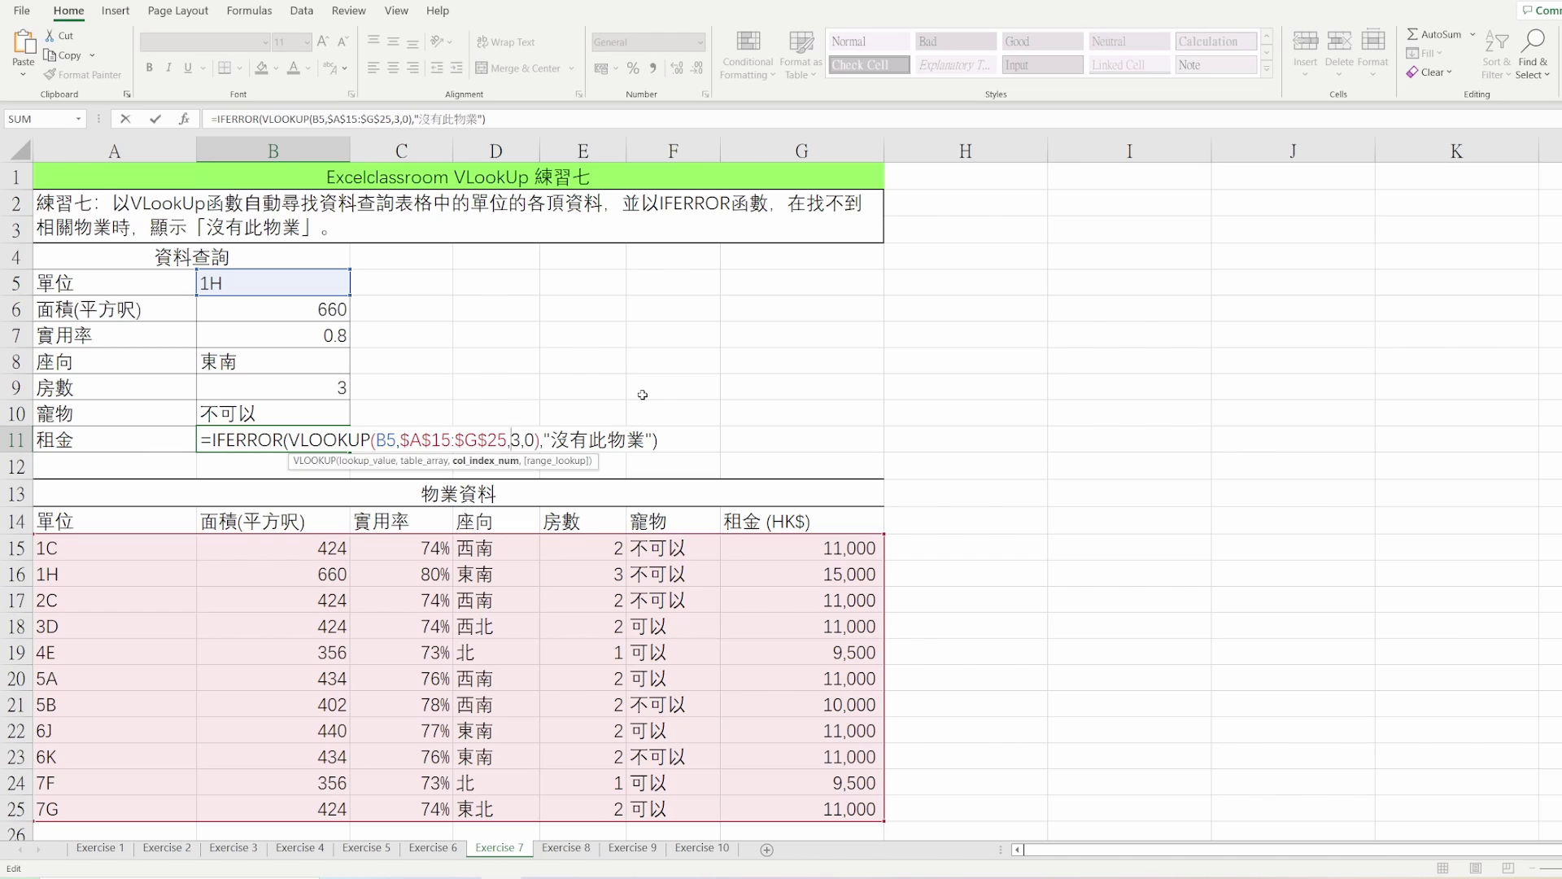
pyautogui.press('Delete')
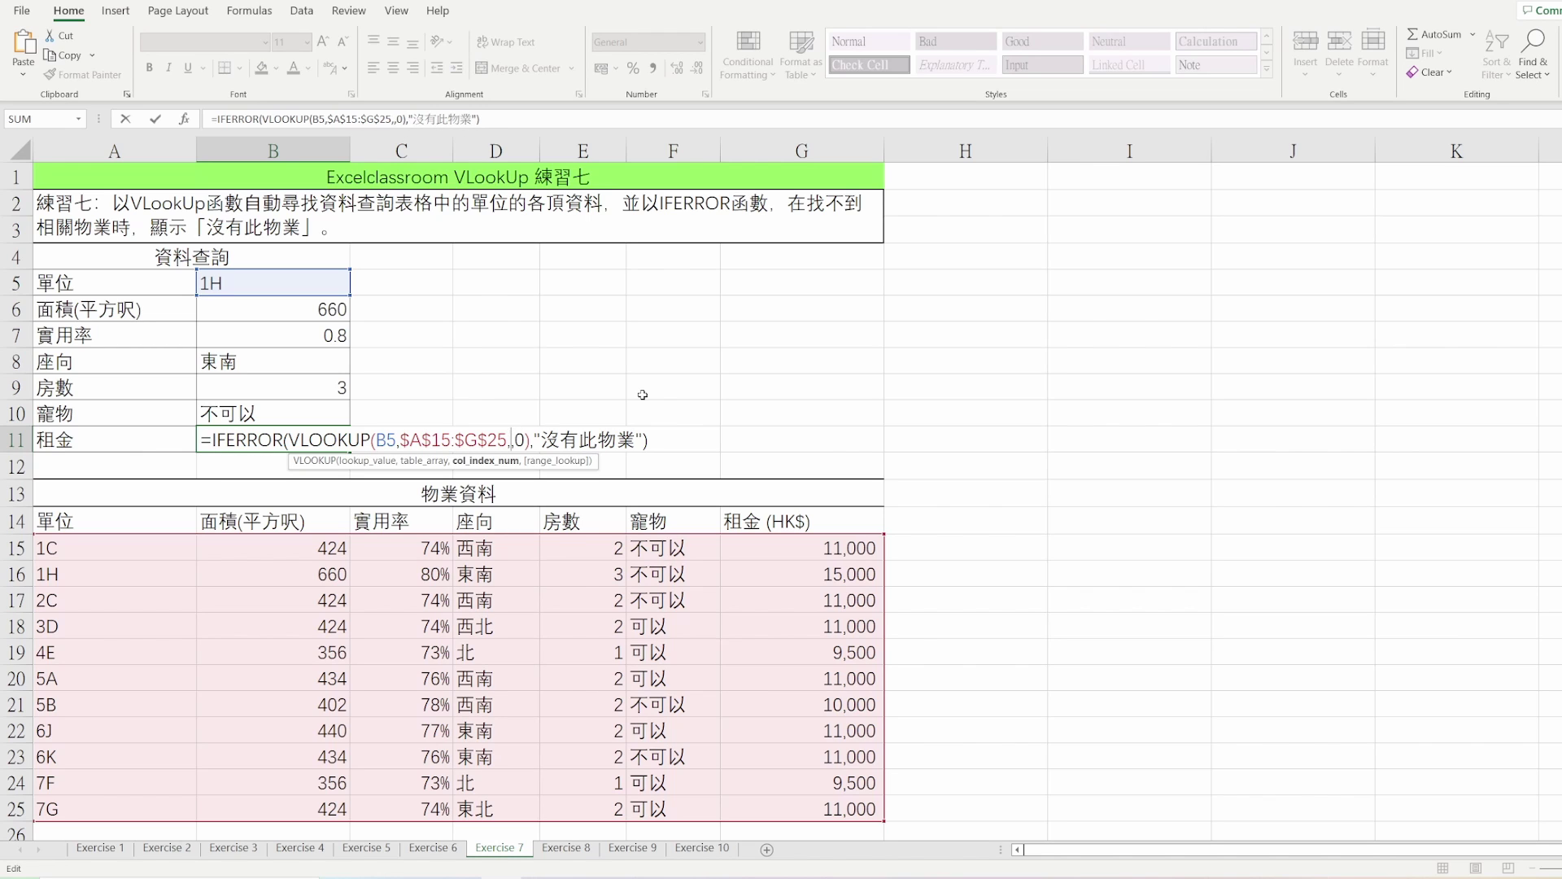
pyautogui.write('7')
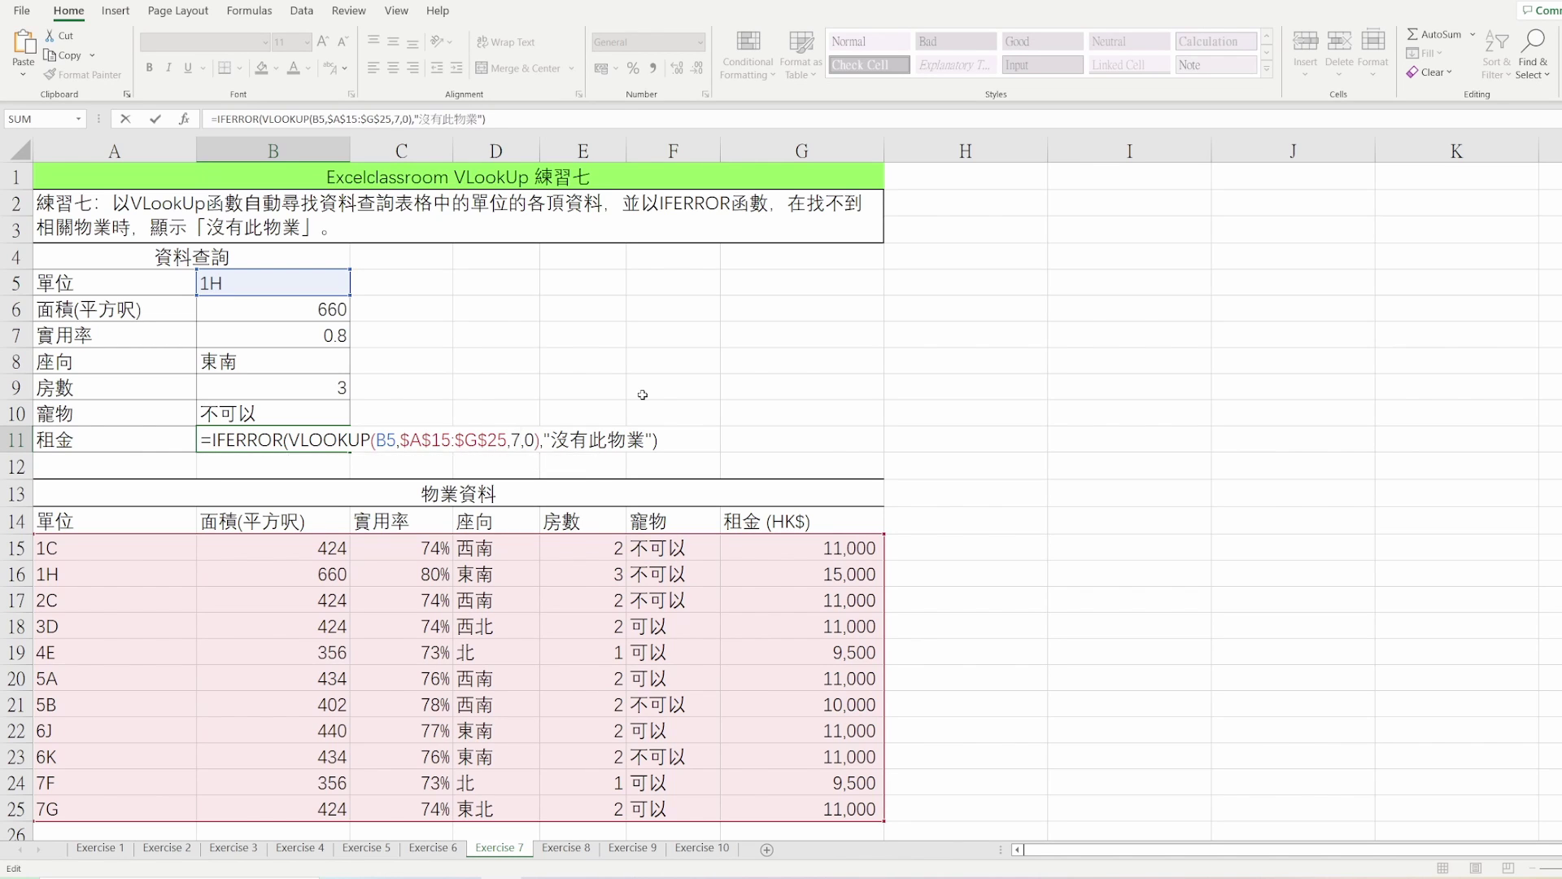
pyautogui.press('Return')
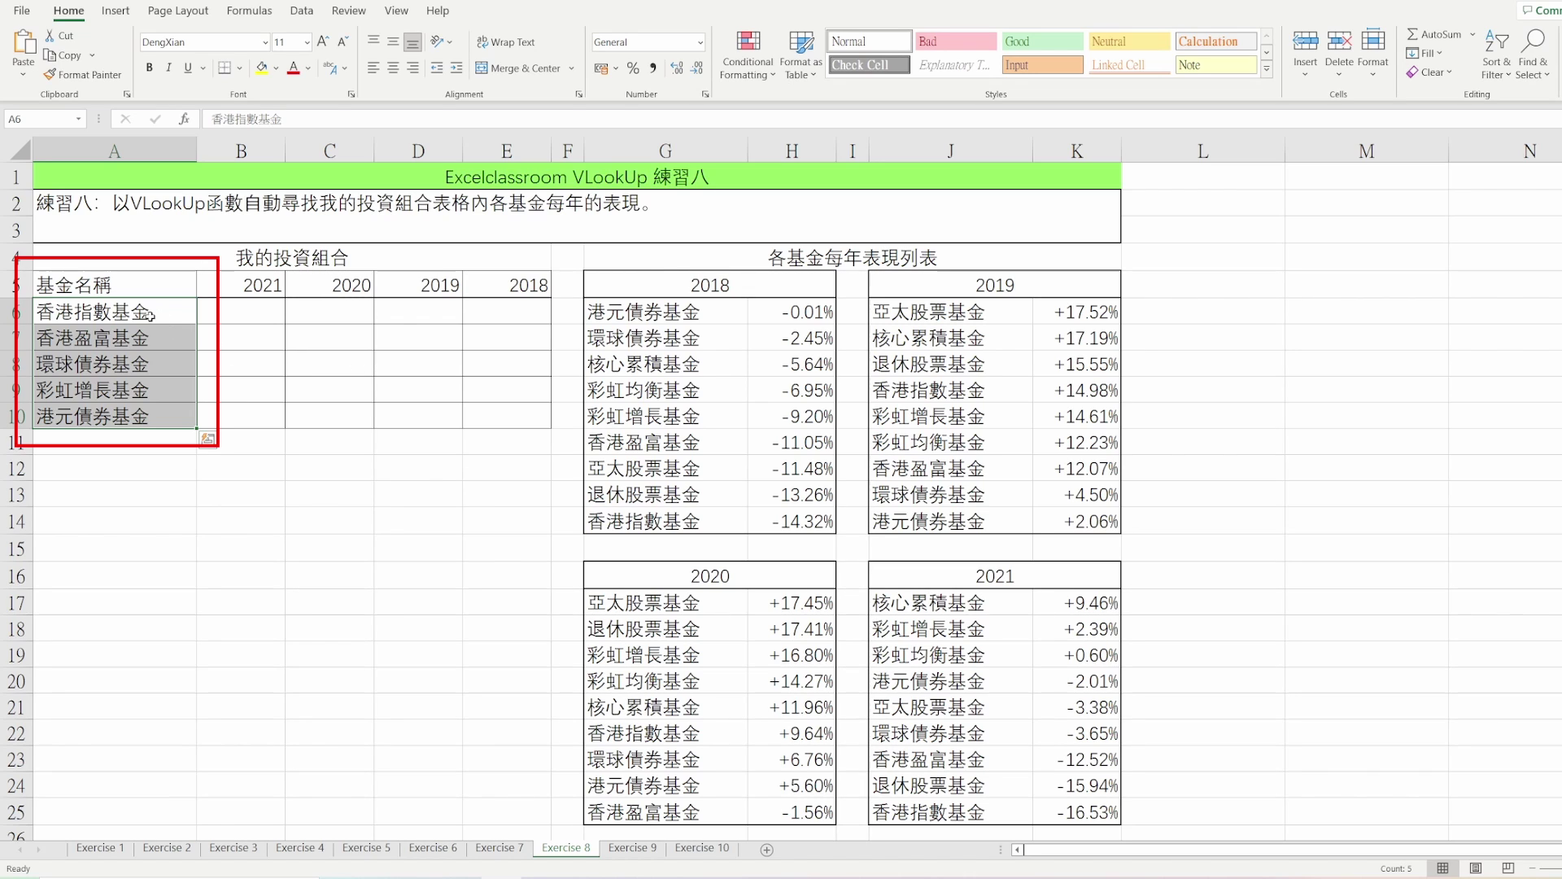
# - In Exercise 8, enter =VLOOKUP(A6,$J$17:$K$25,2,0) in B6 to look up the 2021 performance of 香港指數基金
pyautogui.moveTo(147, 314); pyautogui.dragTo(148, 411)
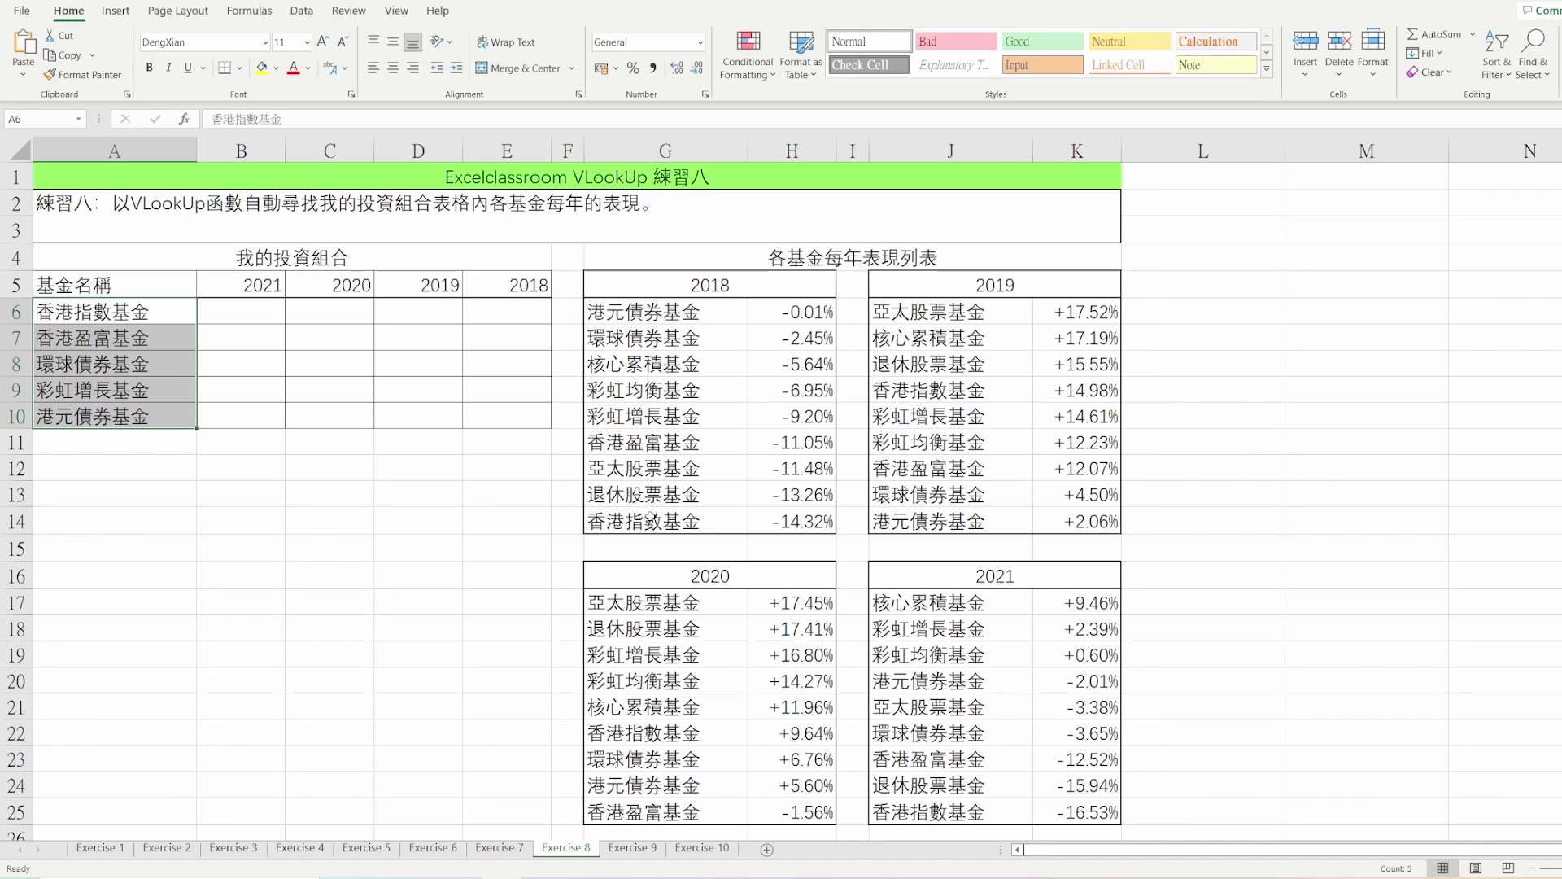
pyautogui.click(110, 327)
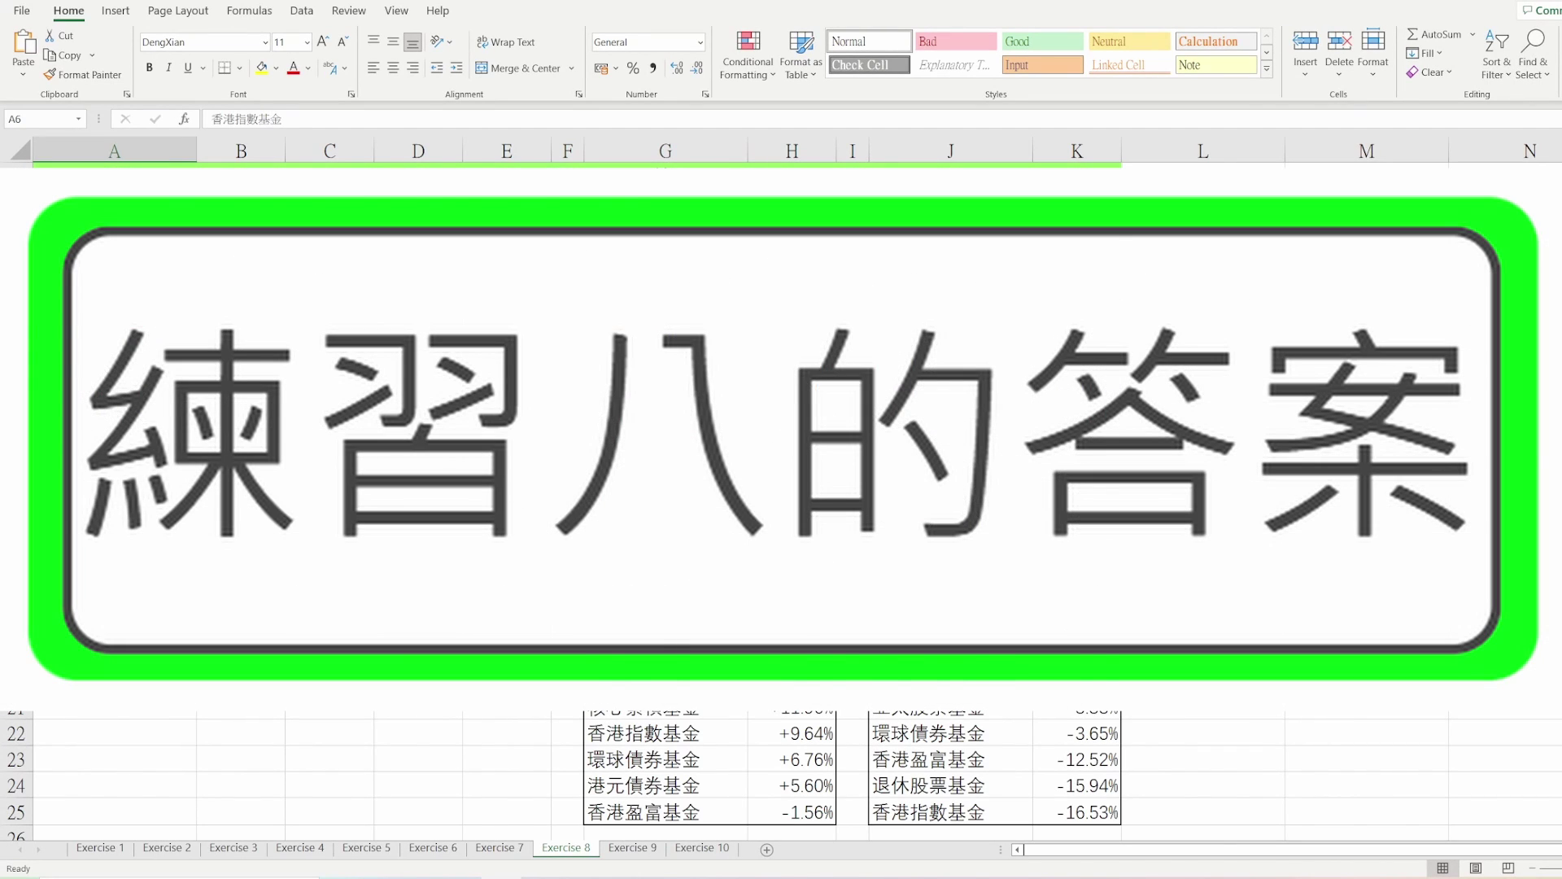
pyautogui.press('Right')
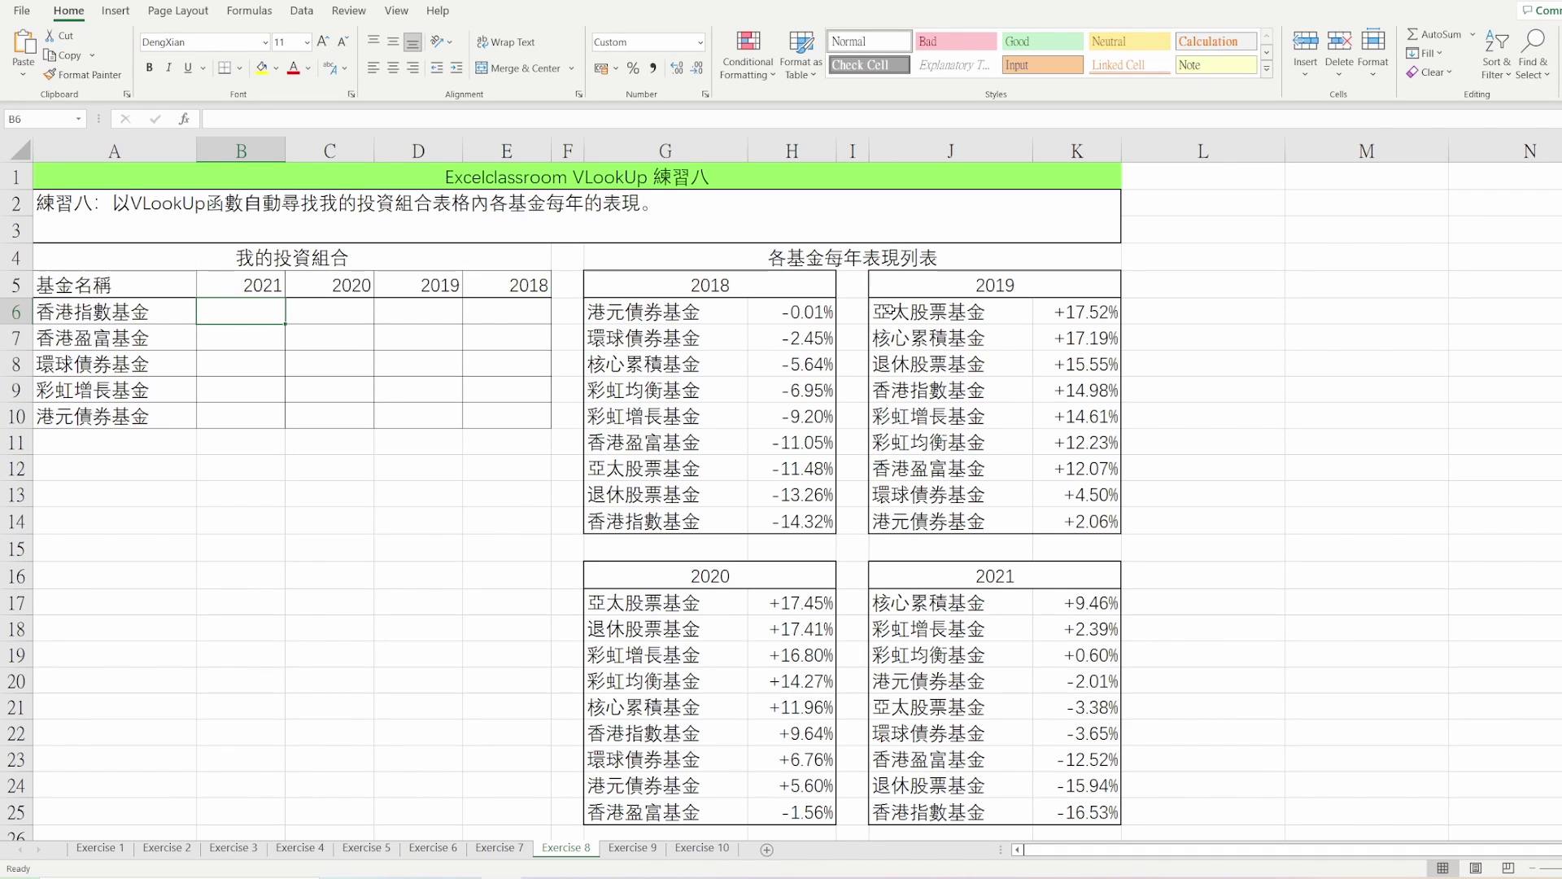
pyautogui.write('=v')
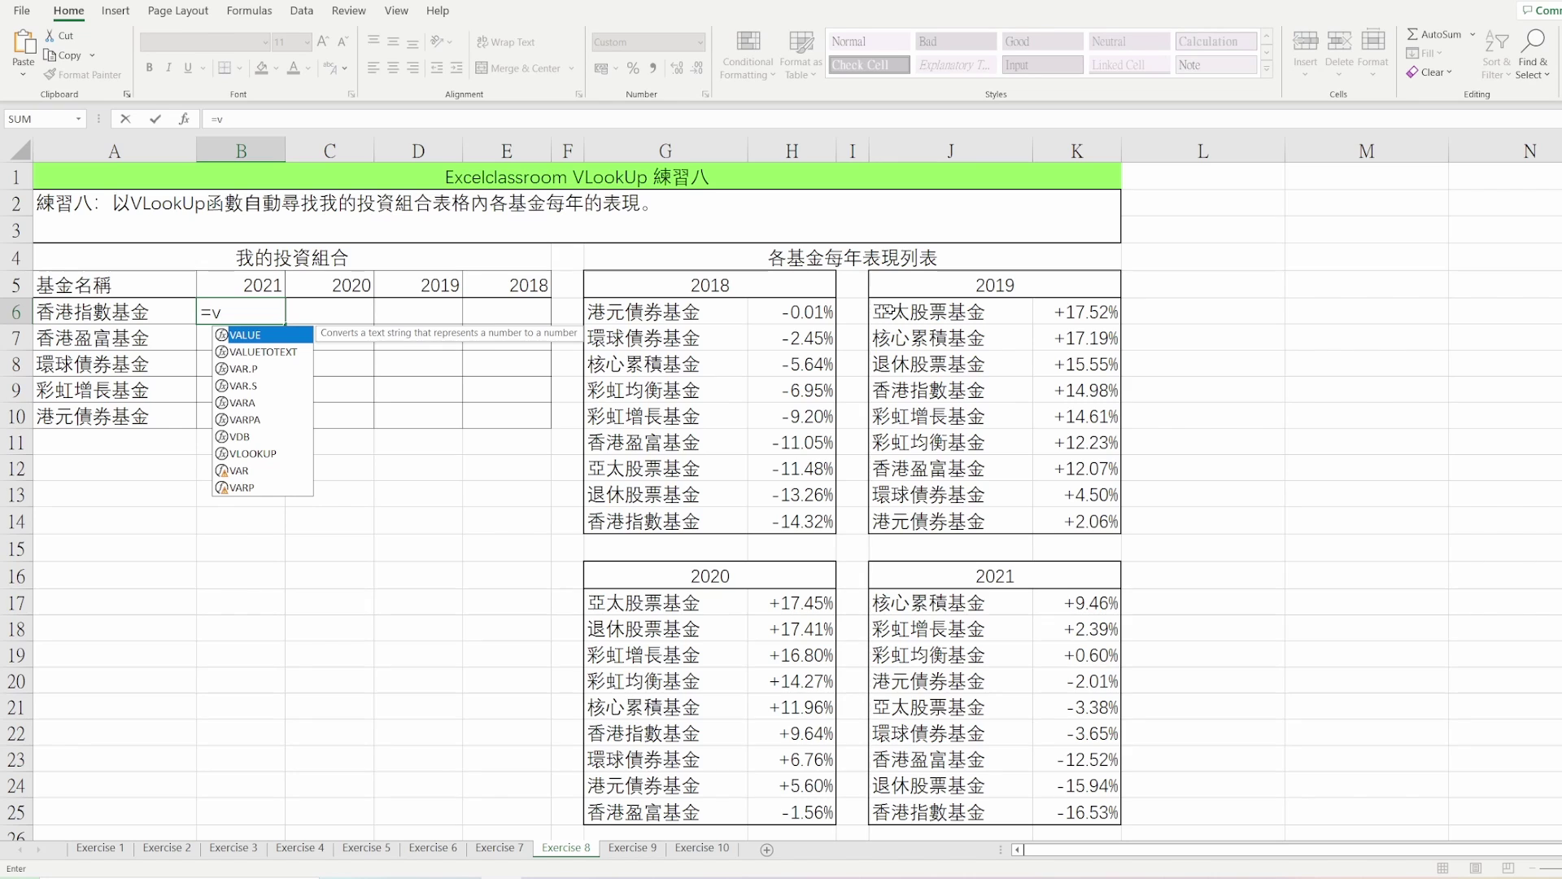
pyautogui.write('lookup(')
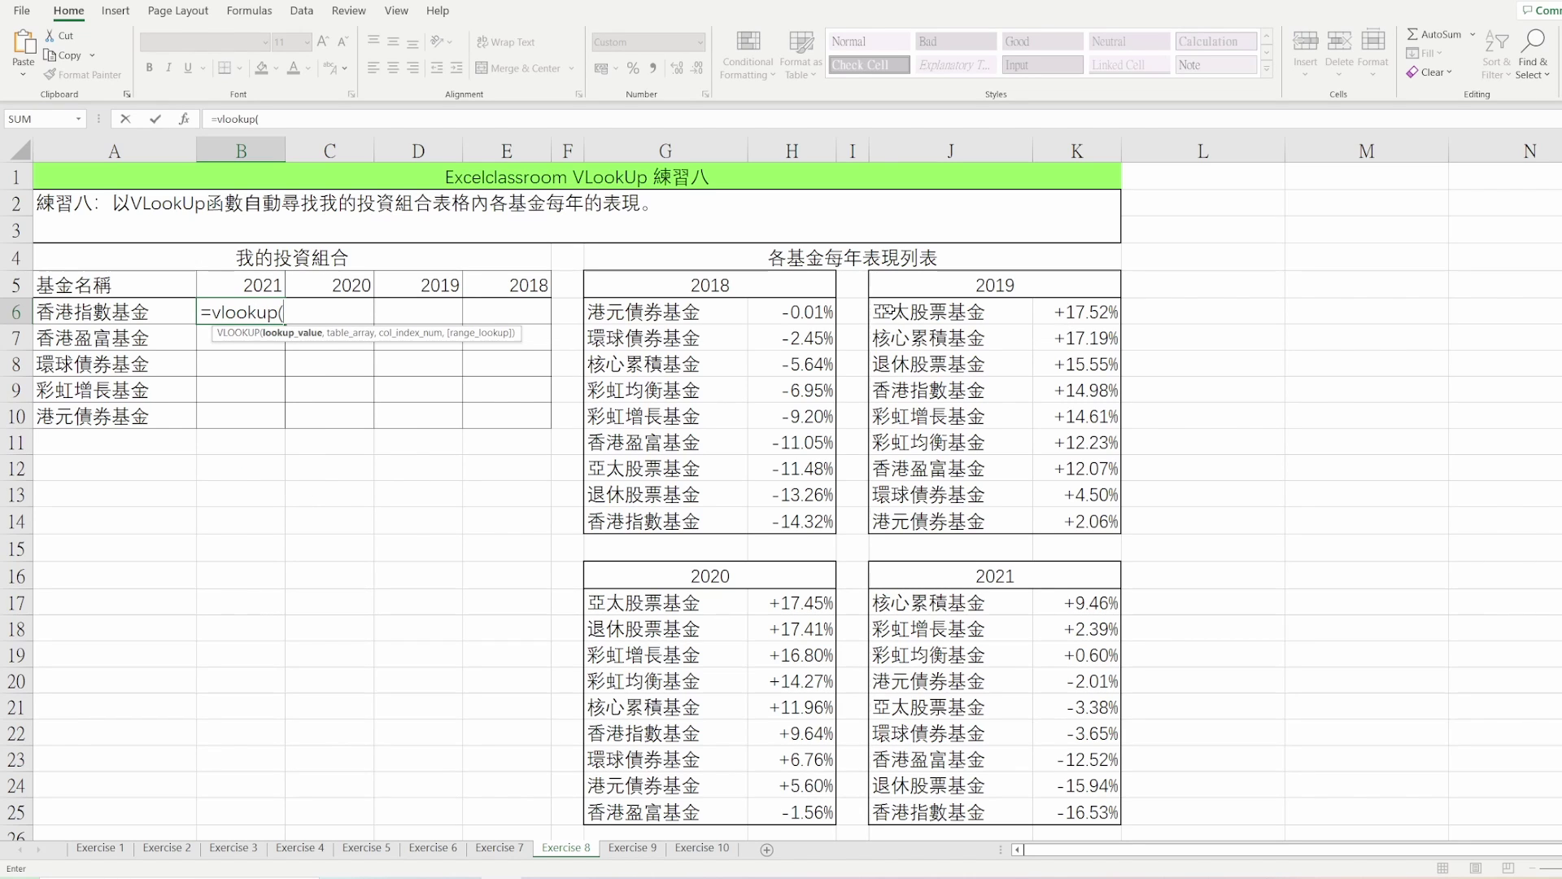
pyautogui.press('Left')
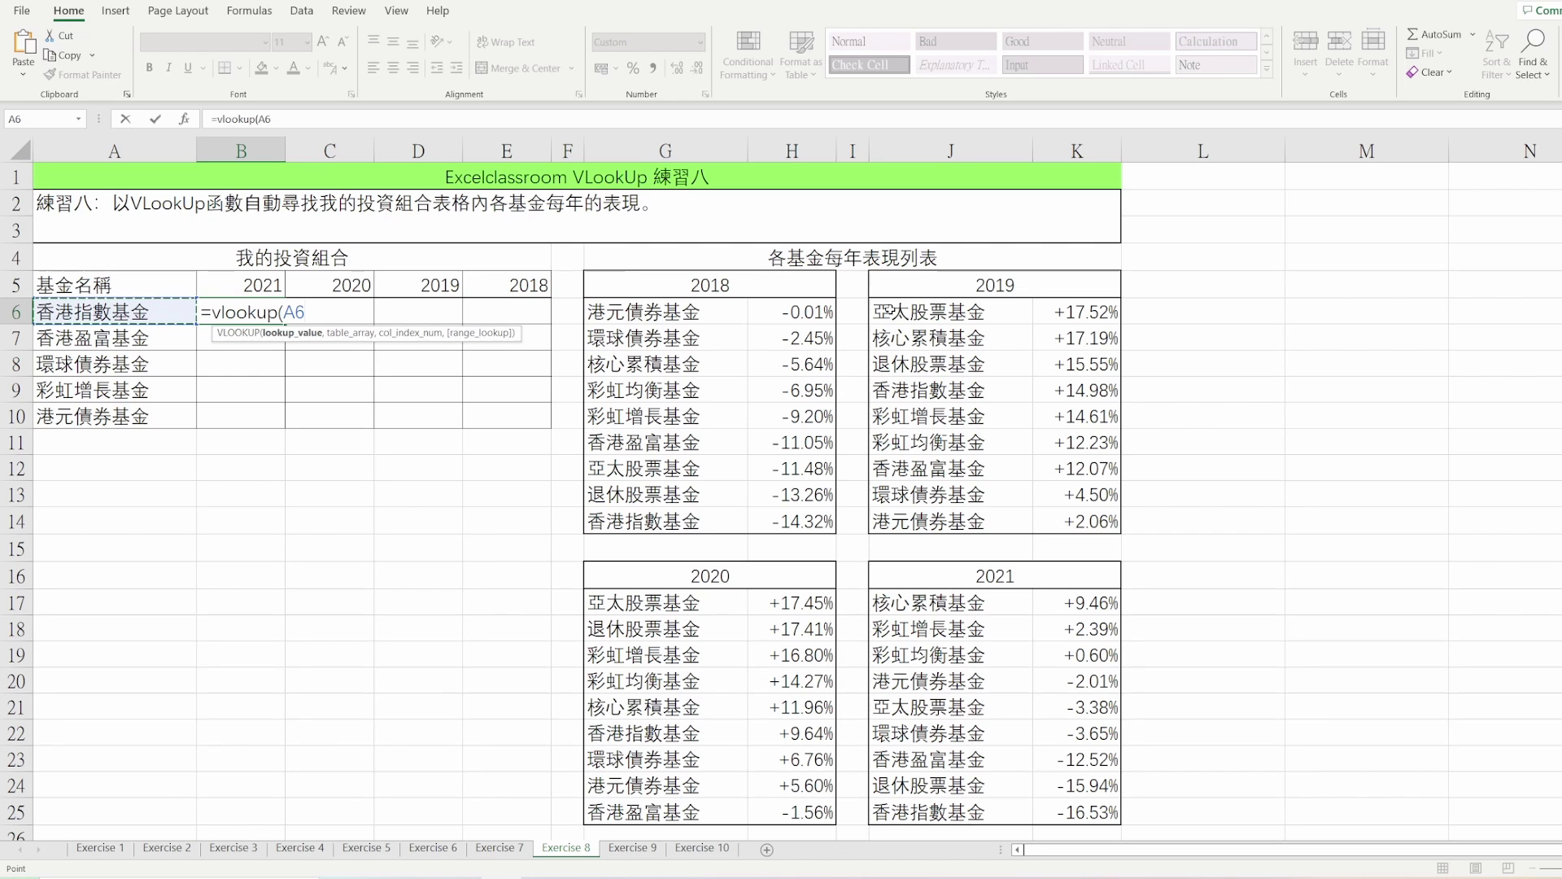
pyautogui.write(',')
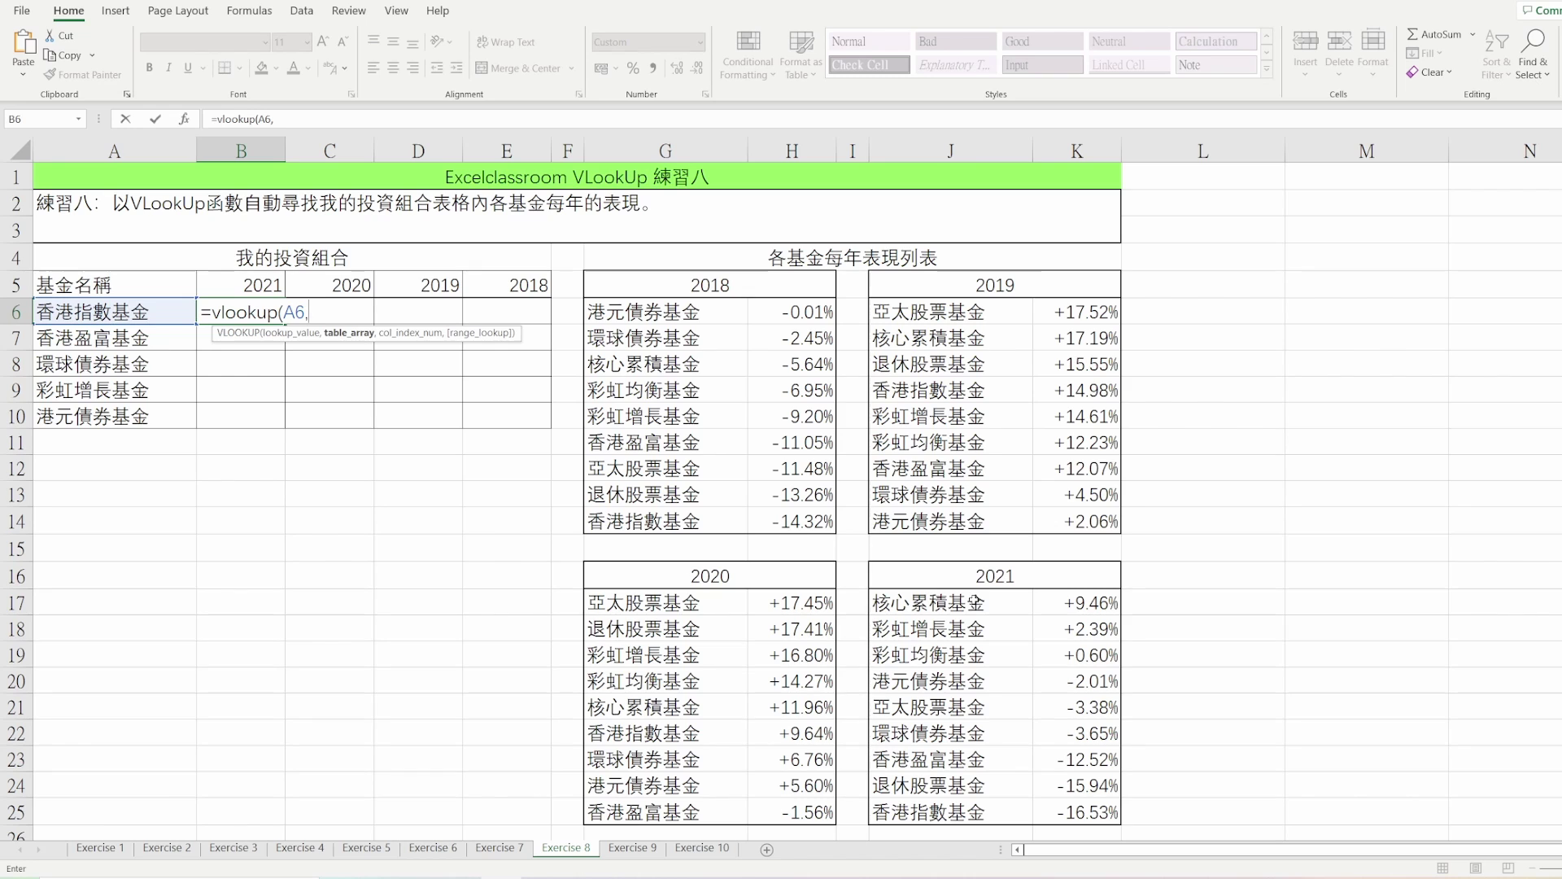
pyautogui.moveTo(980, 602); pyautogui.dragTo(1087, 810)
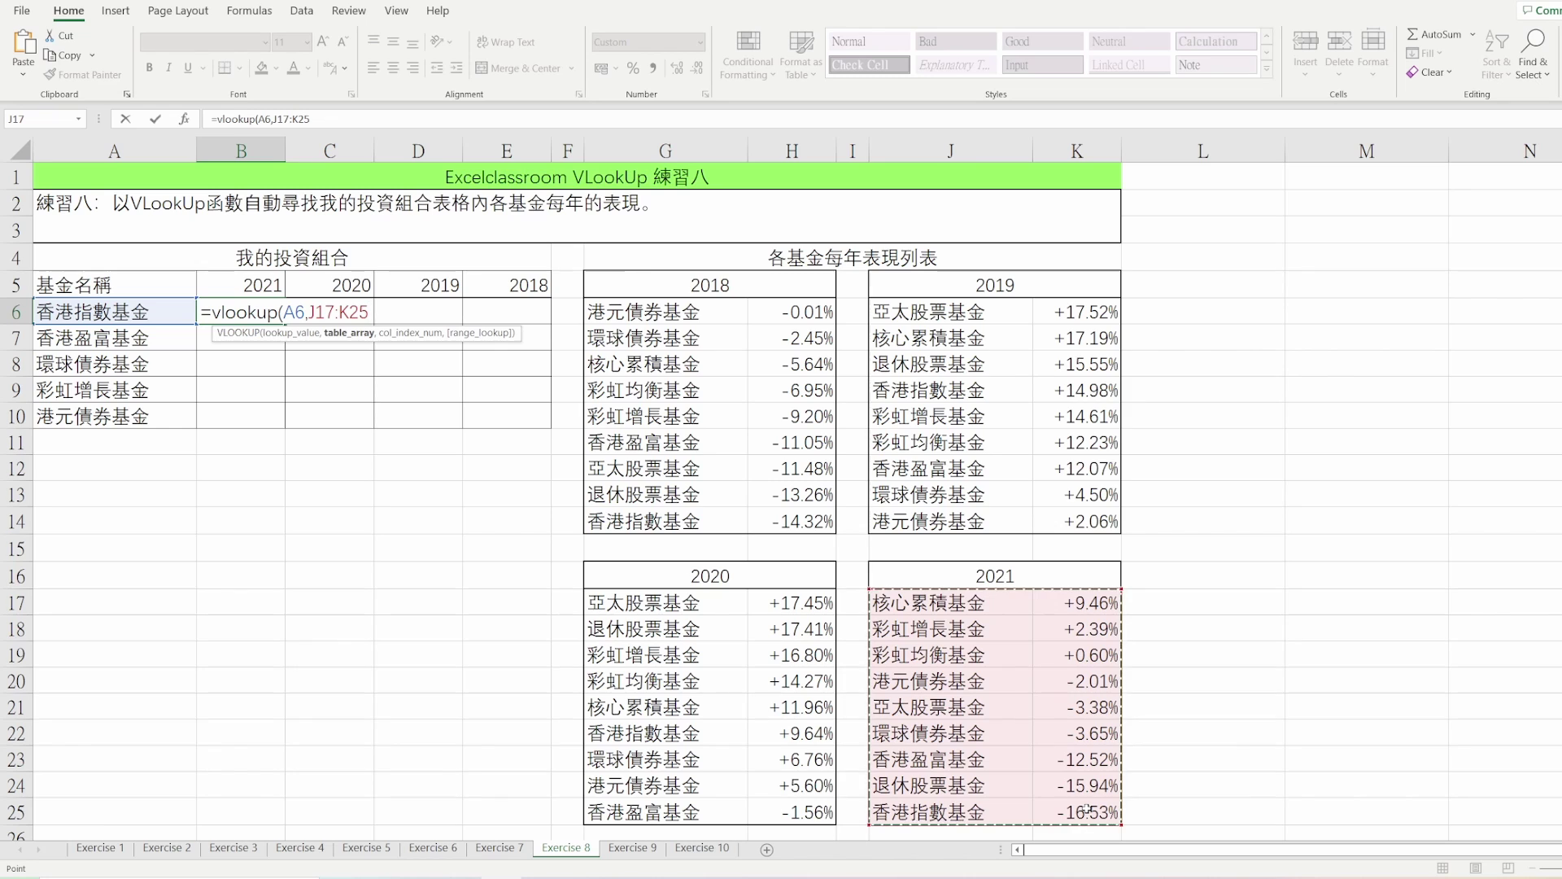
pyautogui.press('F4')
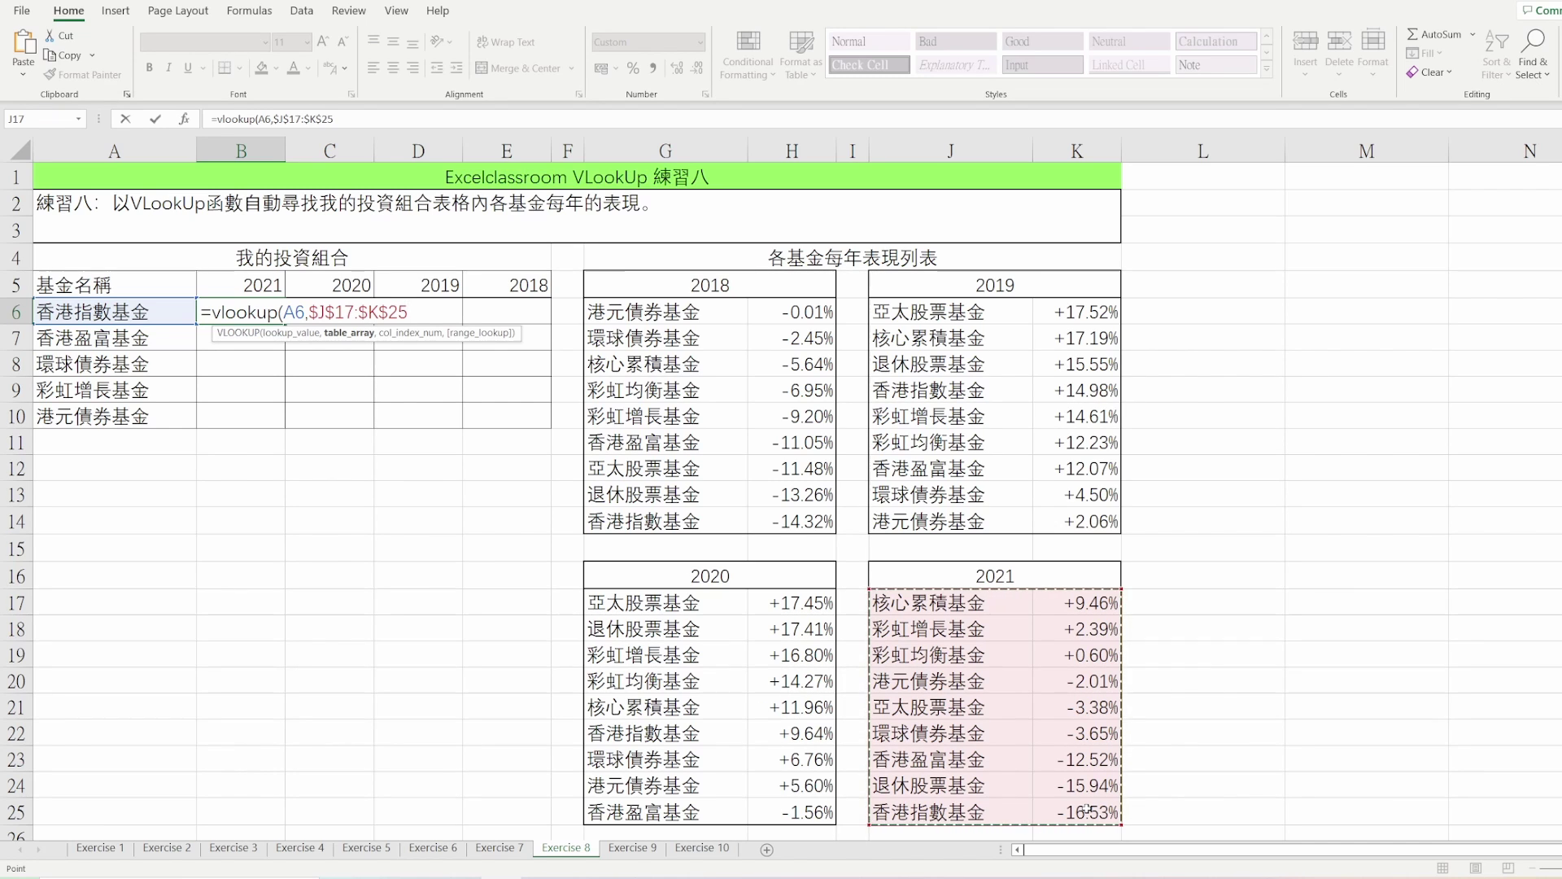
pyautogui.write(',')
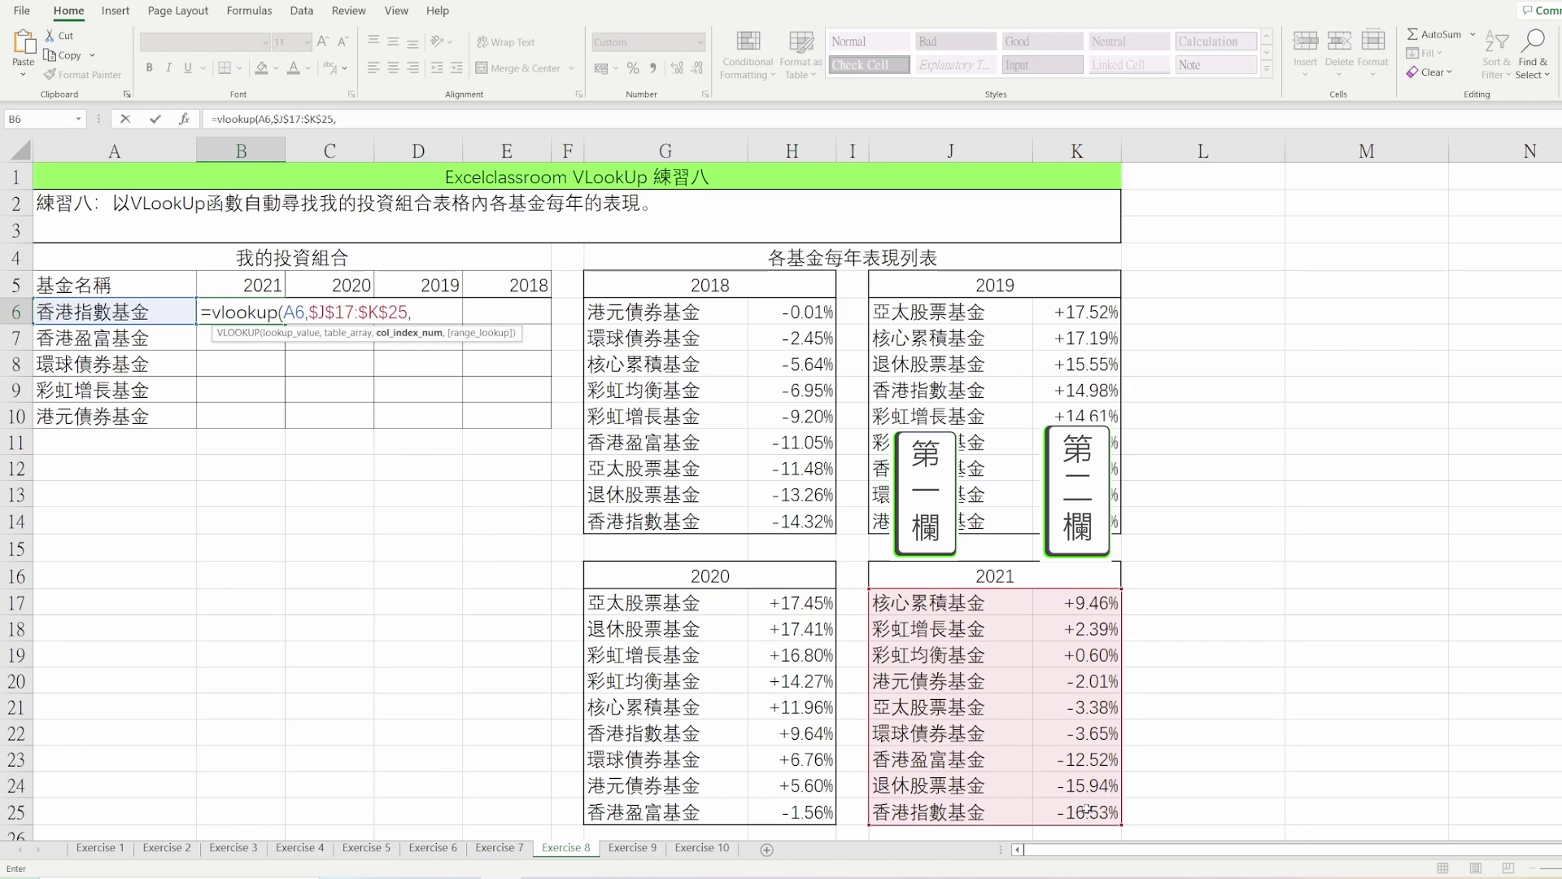
pyautogui.write('2,')
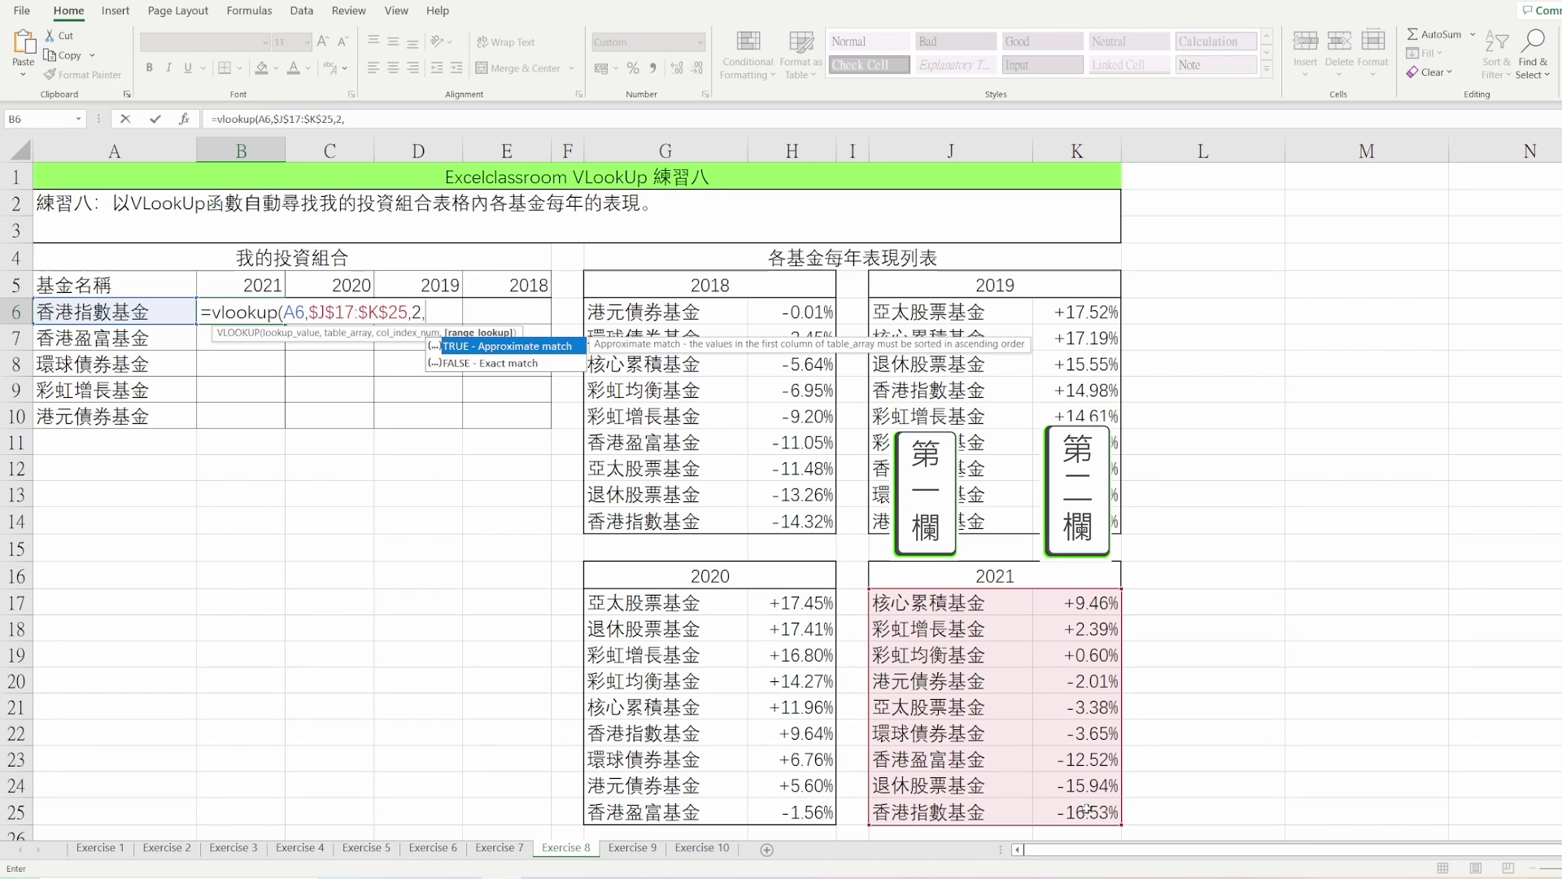
pyautogui.write('0')
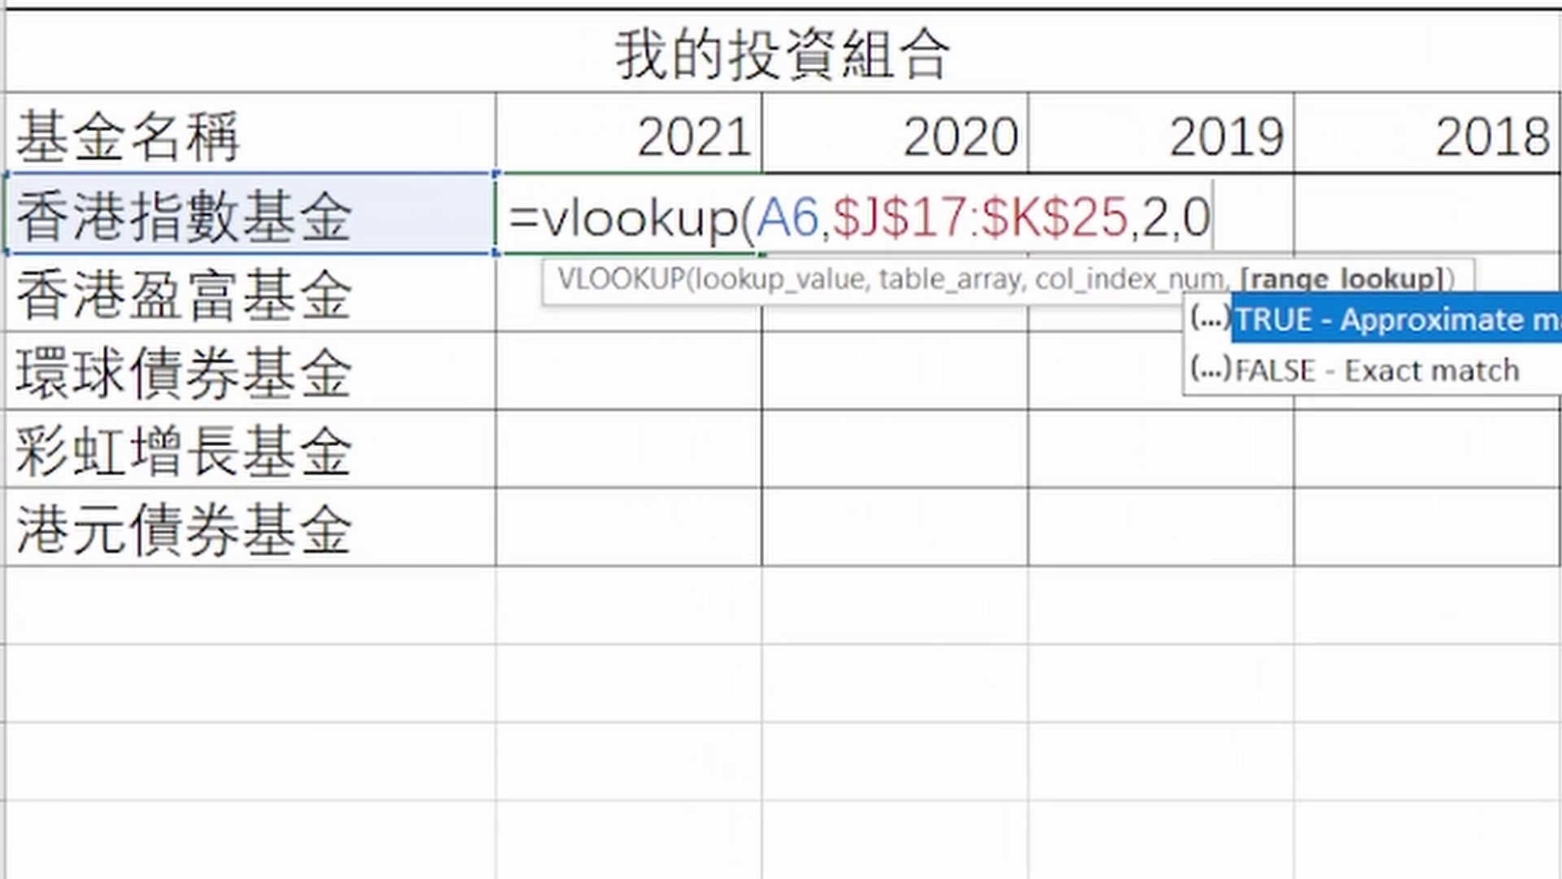
pyautogui.press('Return')
# - Copy the 2021 lookup formula in B6 and paste only formulas into B6:B10 for the remaining funds
pyautogui.click(628, 214)
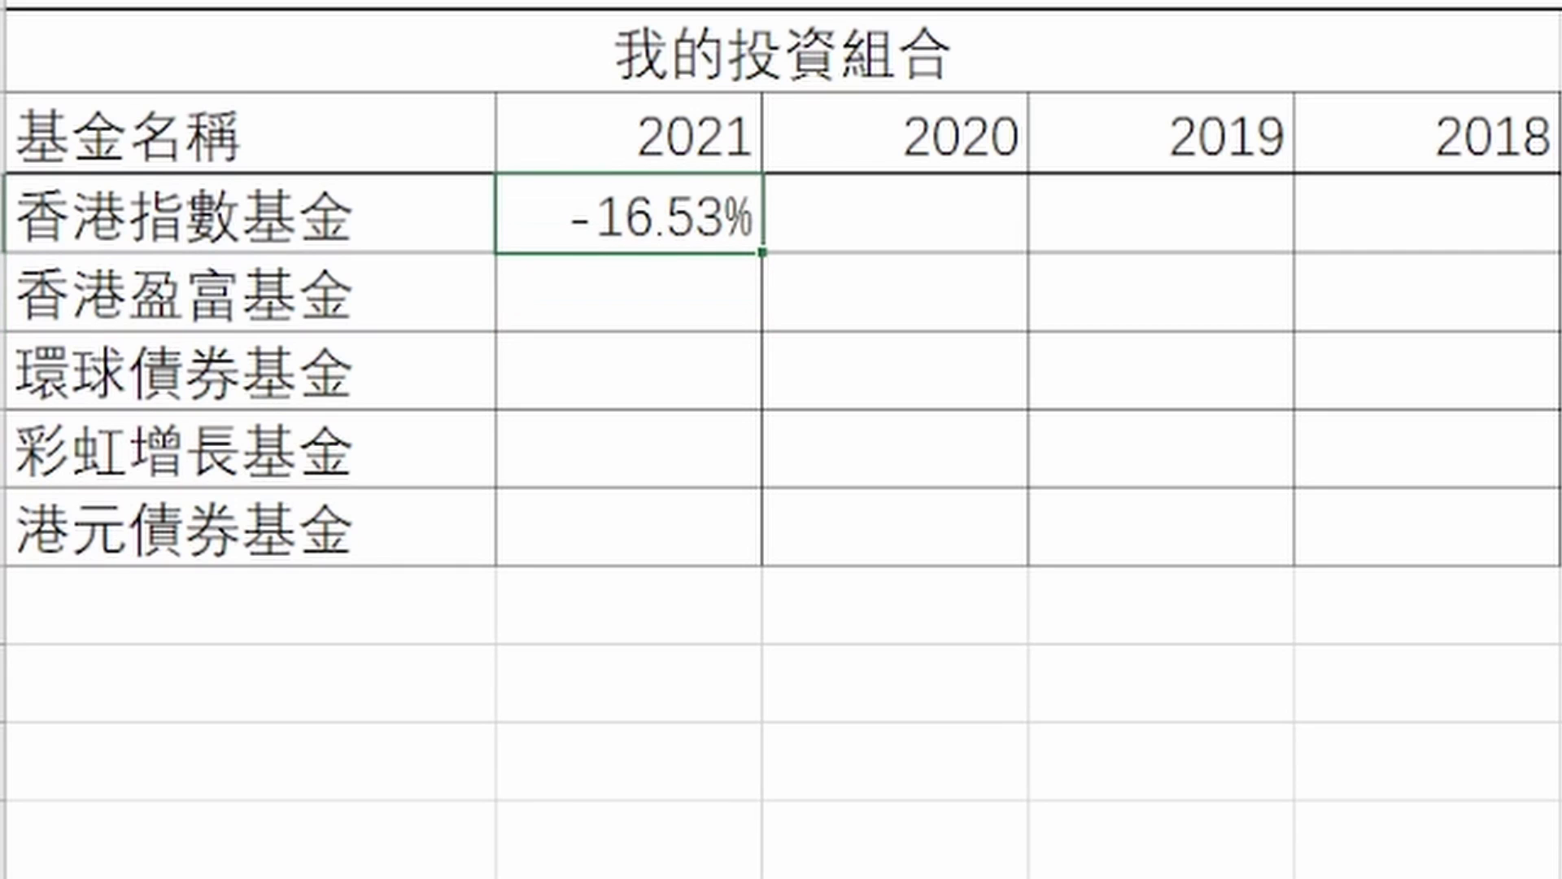
pyautogui.hotkey('ctrl', 'c')
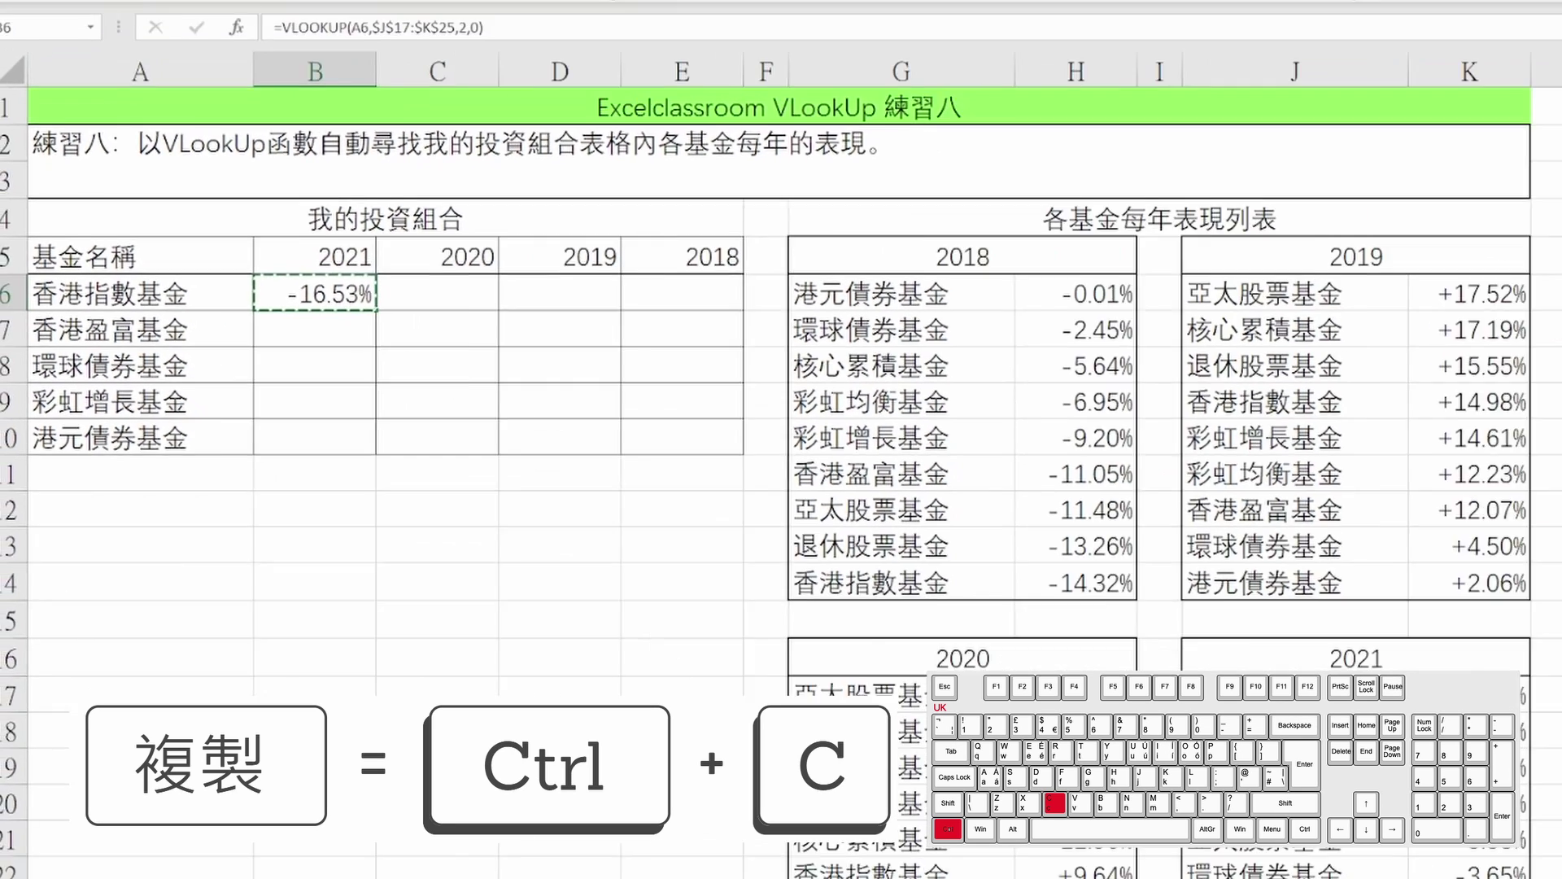
pyautogui.click(122, 214)
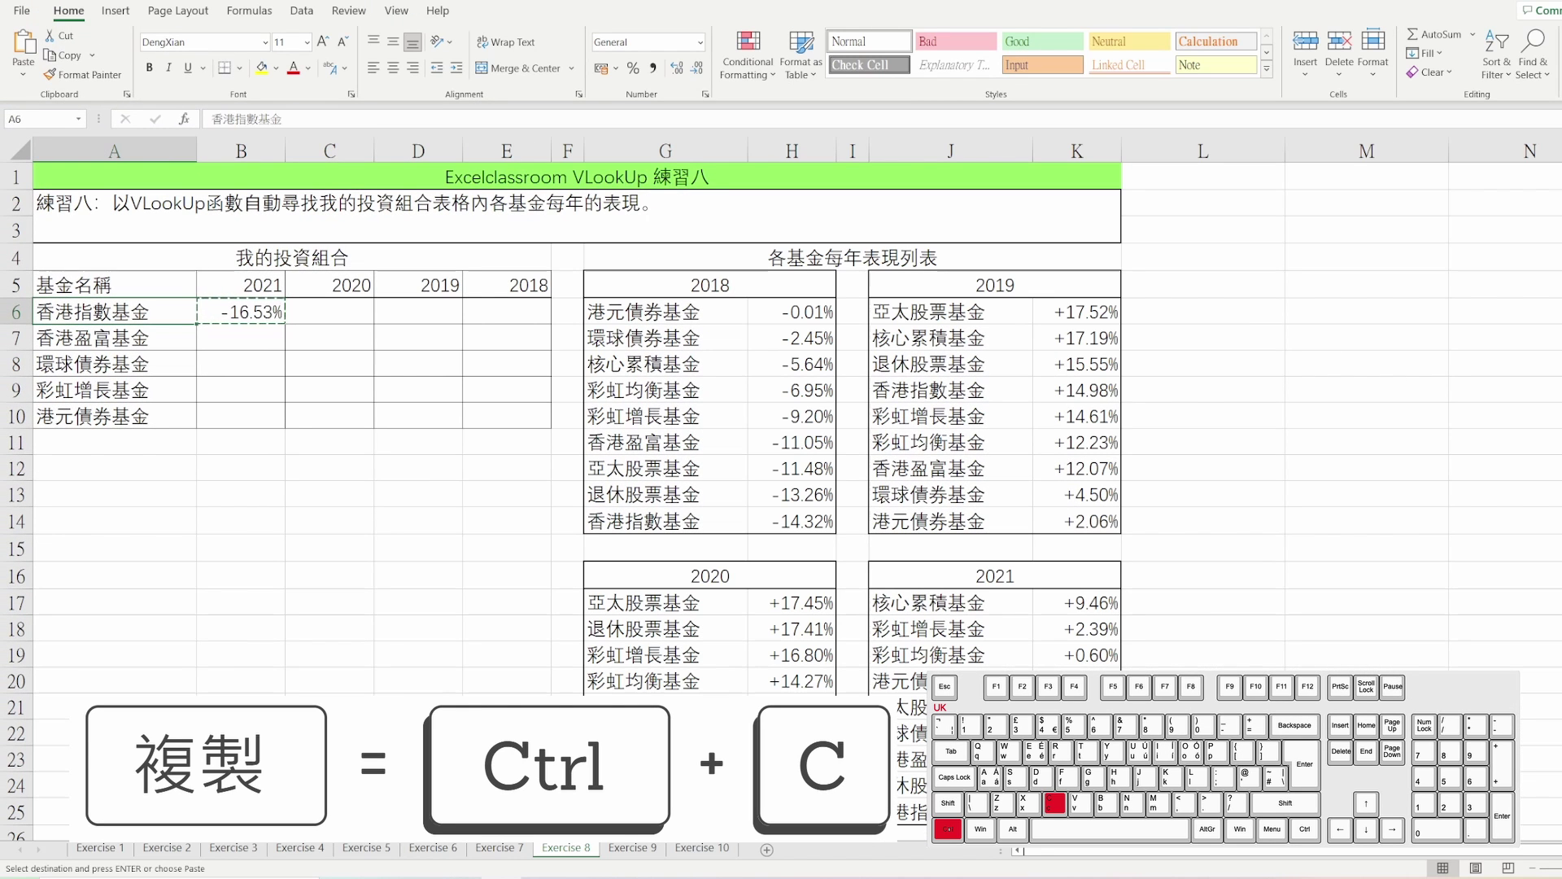
pyautogui.hotkey('ctrl', 'Down')
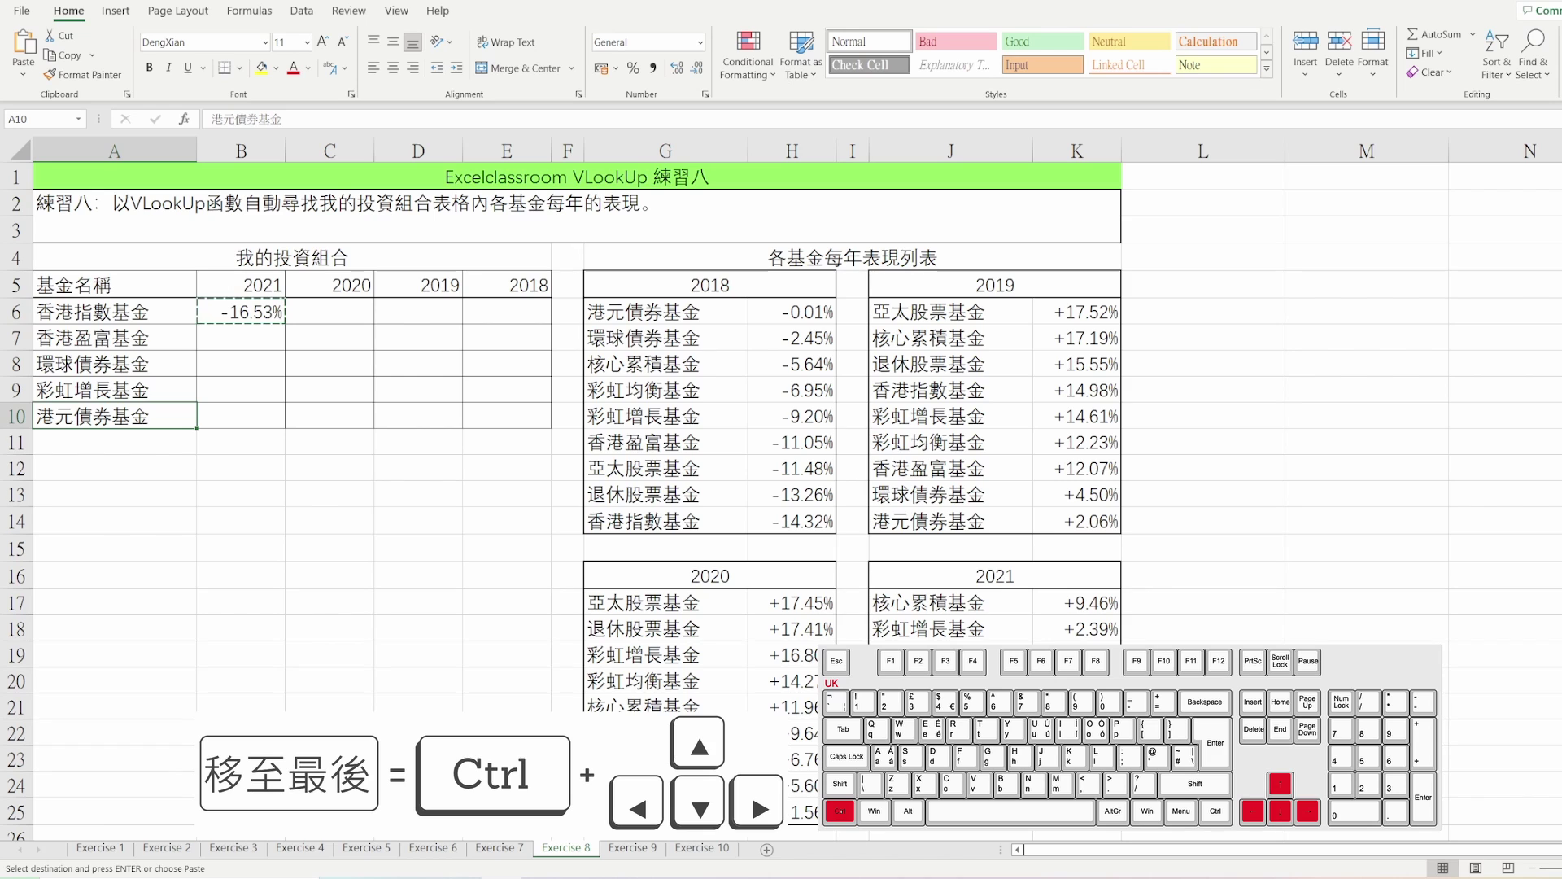
pyautogui.press('Right')
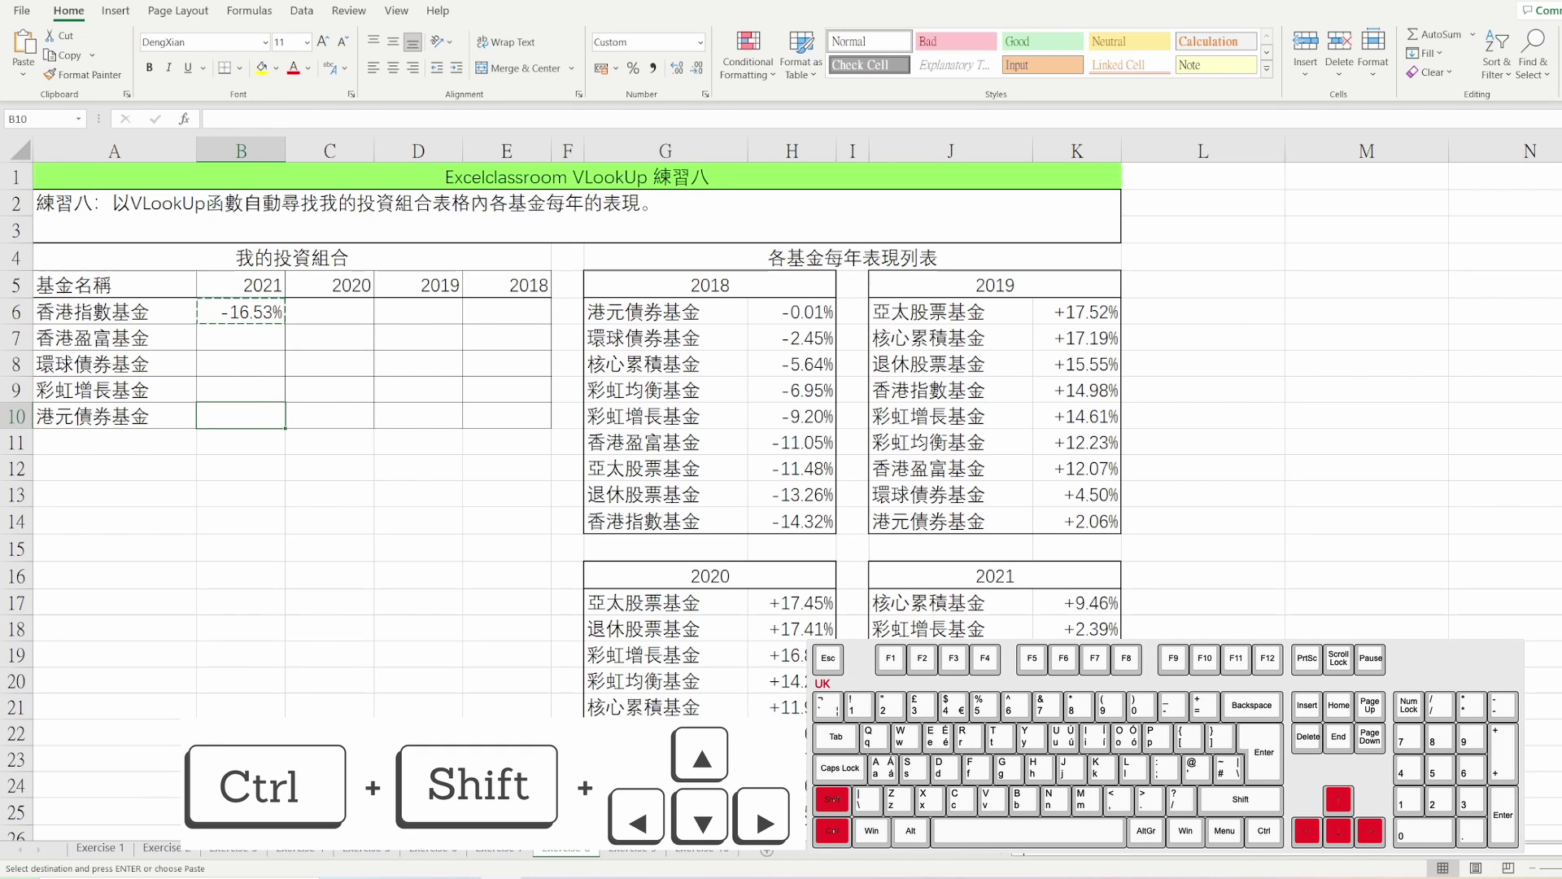
pyautogui.hotkey('ctrl', 'shift', 'Up')
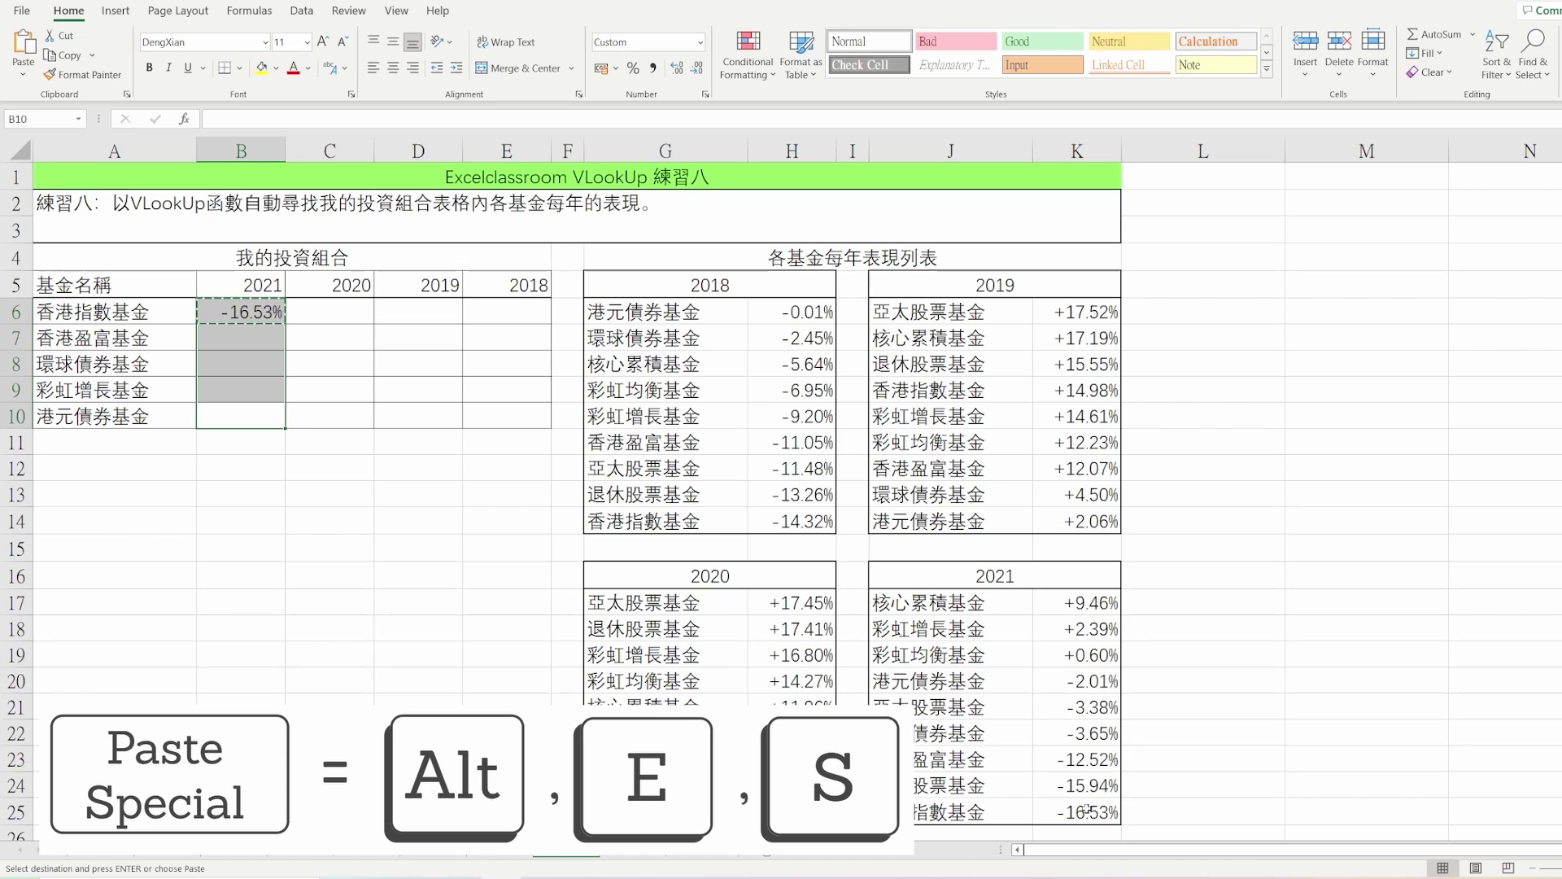
pyautogui.press('alt')
pyautogui.press('e')
pyautogui.press('s')
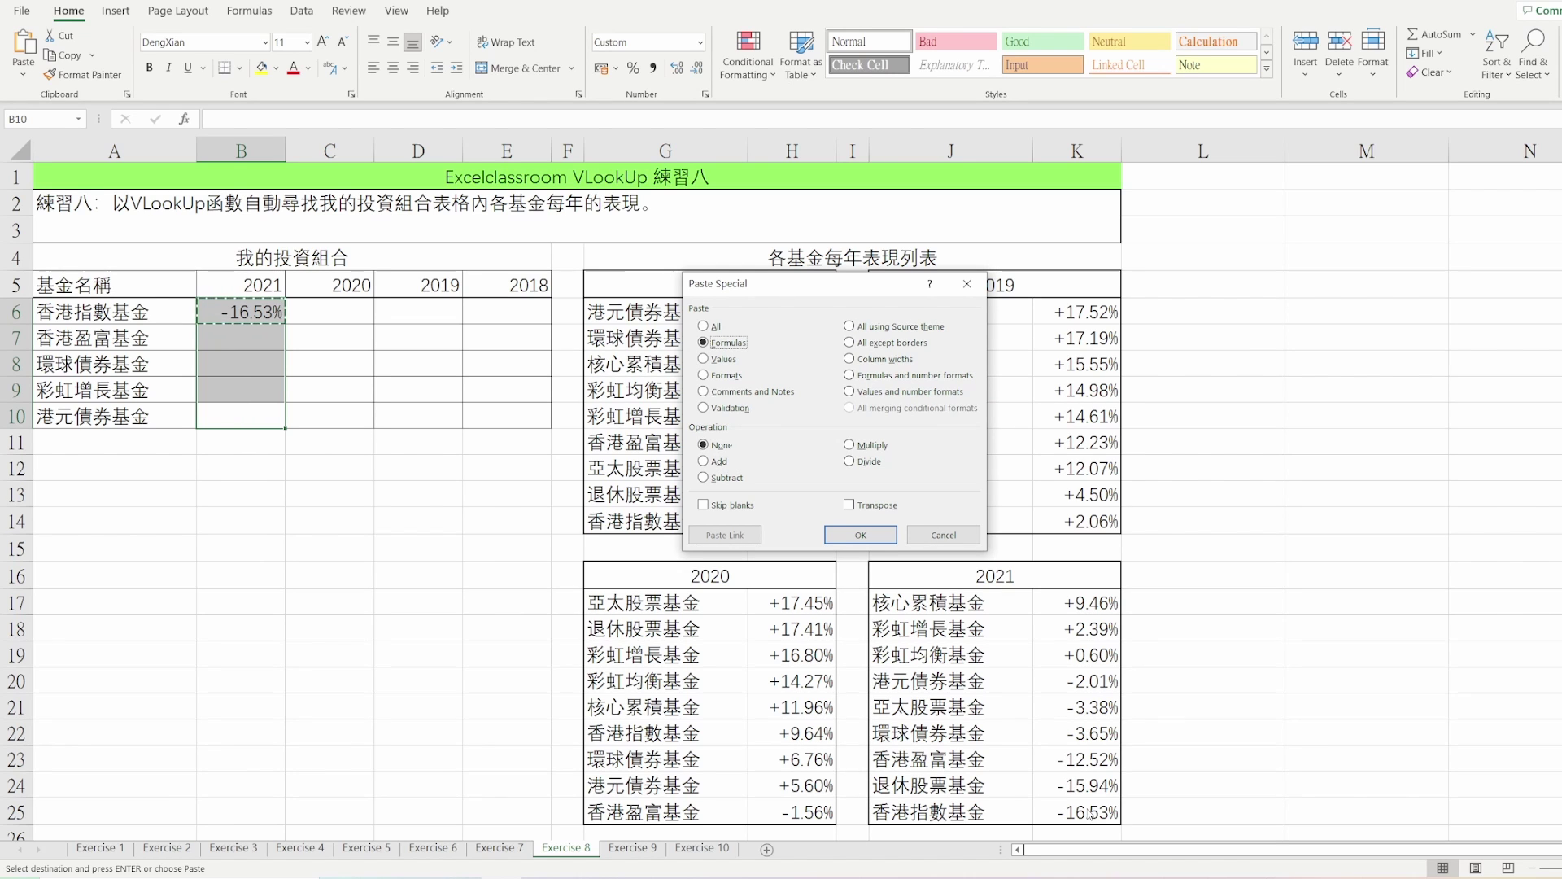
pyautogui.press('Return')
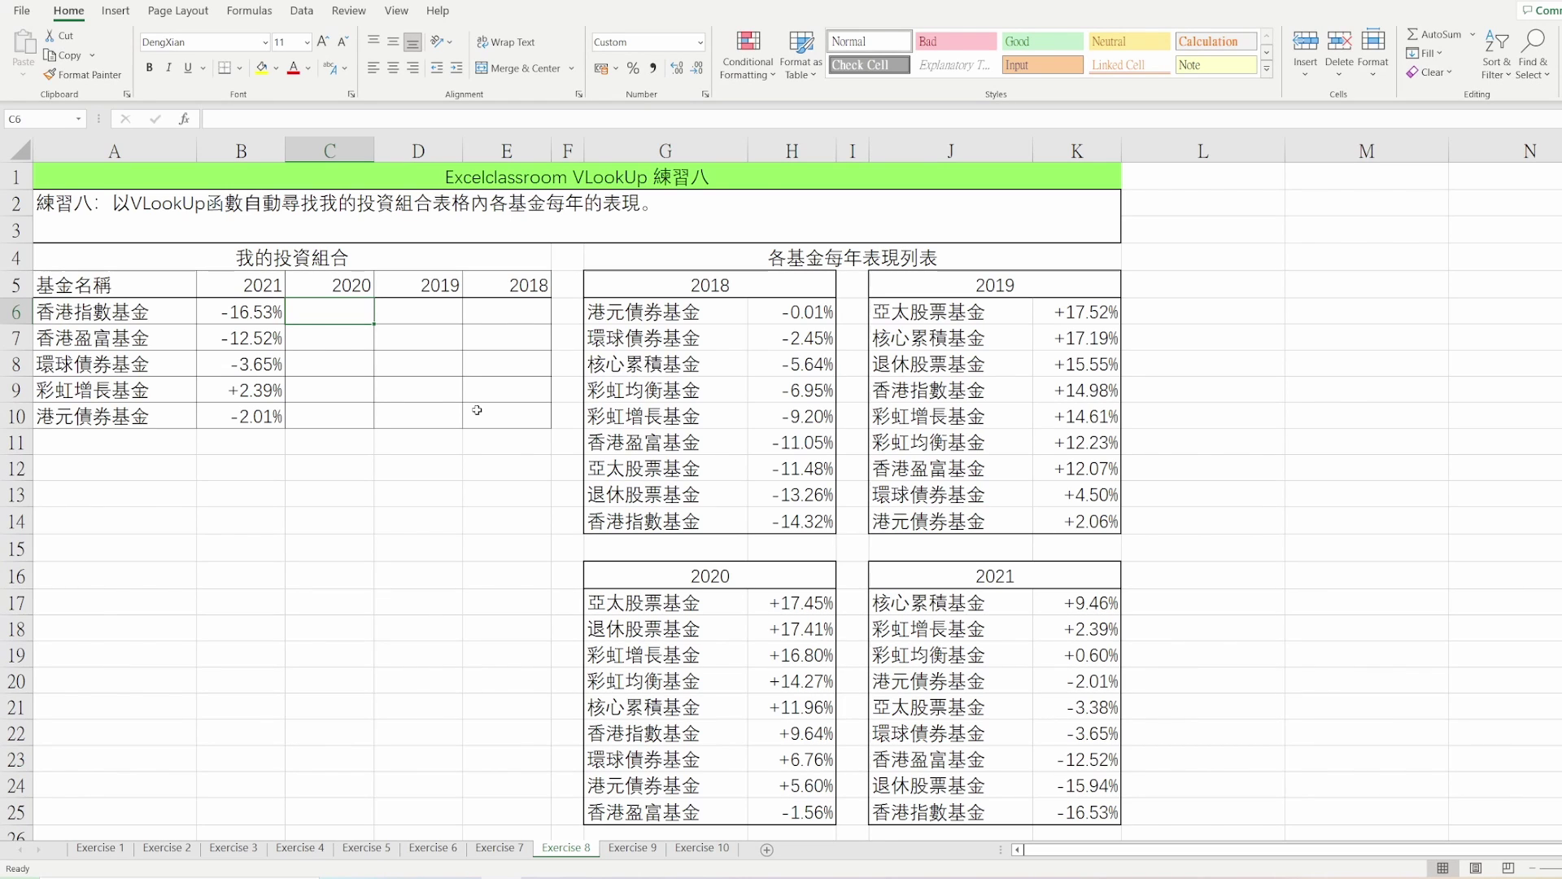
# - Enter =VLOOKUP(A6,$G$17:$H$25,2,0) in C6 to look up the 2020 performance of 香港指數基金
pyautogui.write('=v')
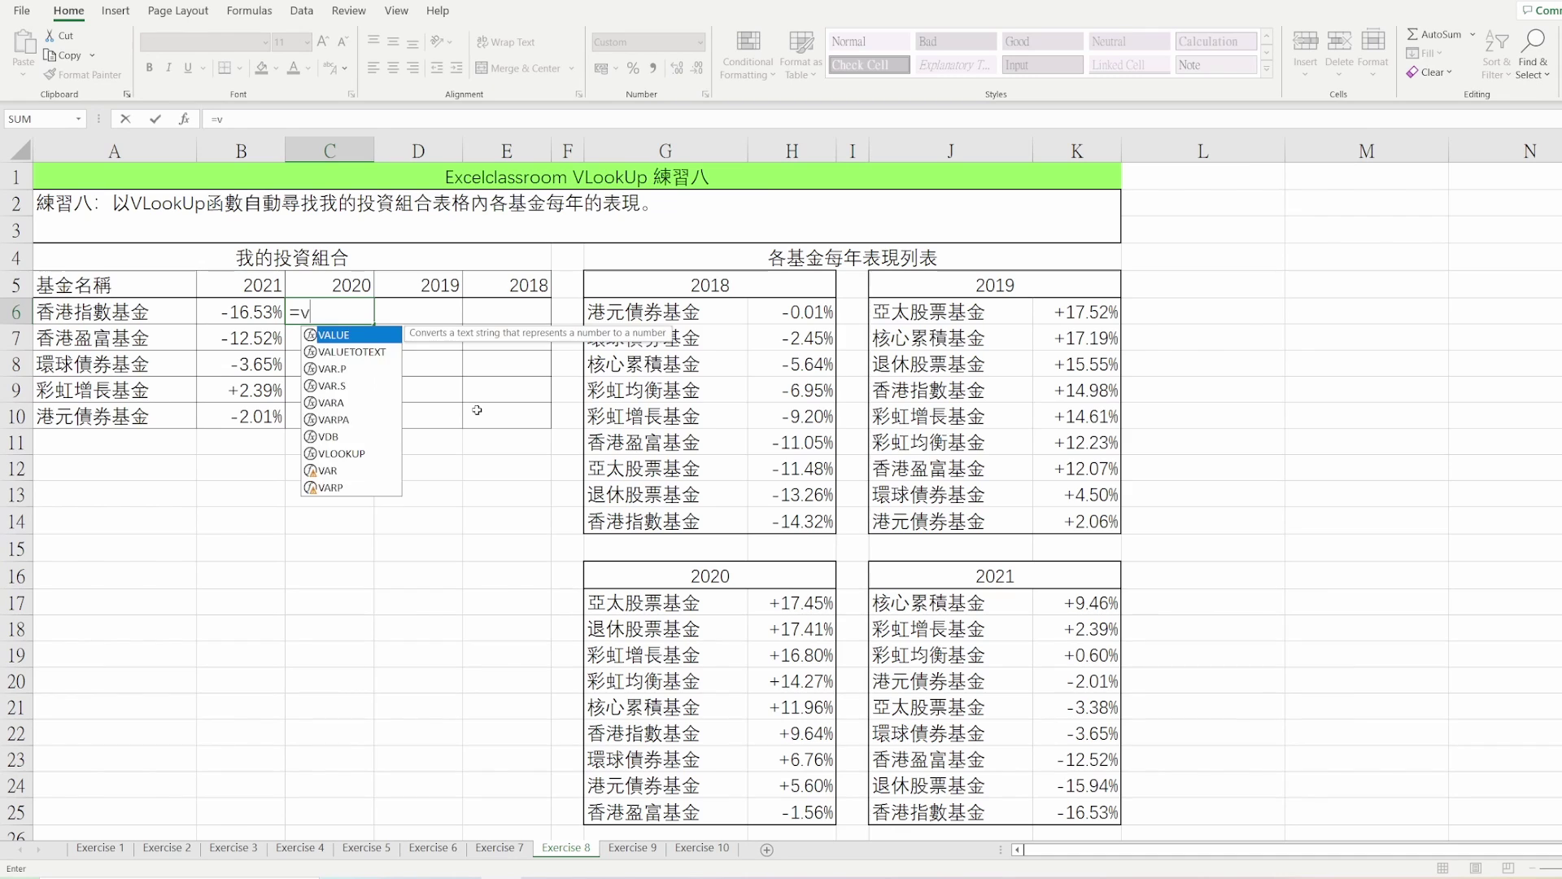
pyautogui.write('lookup(')
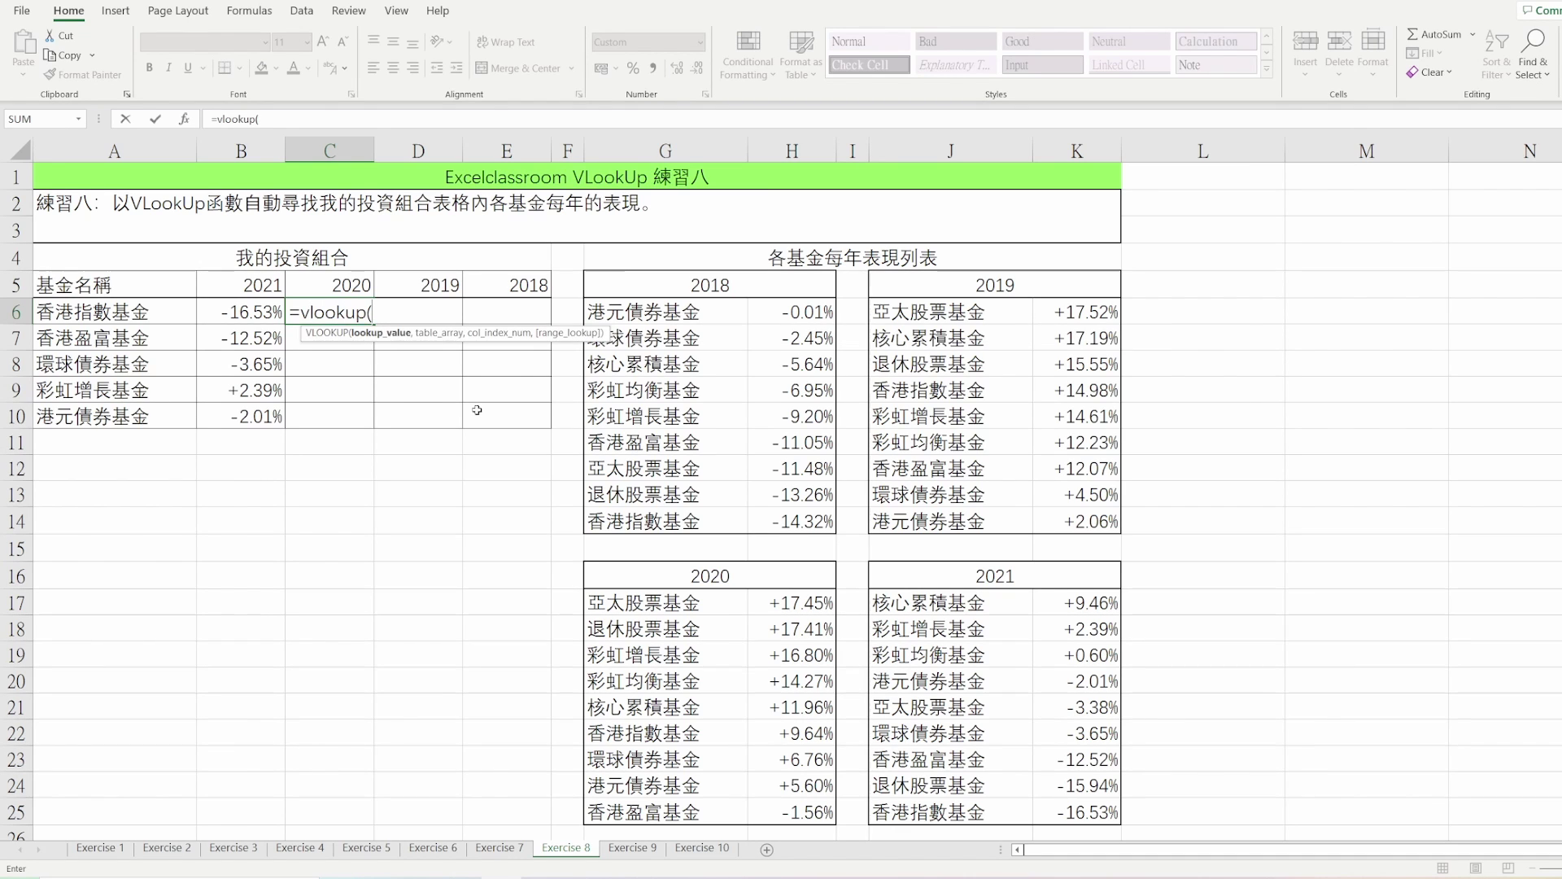
pyautogui.press('Left')
pyautogui.press('Left')
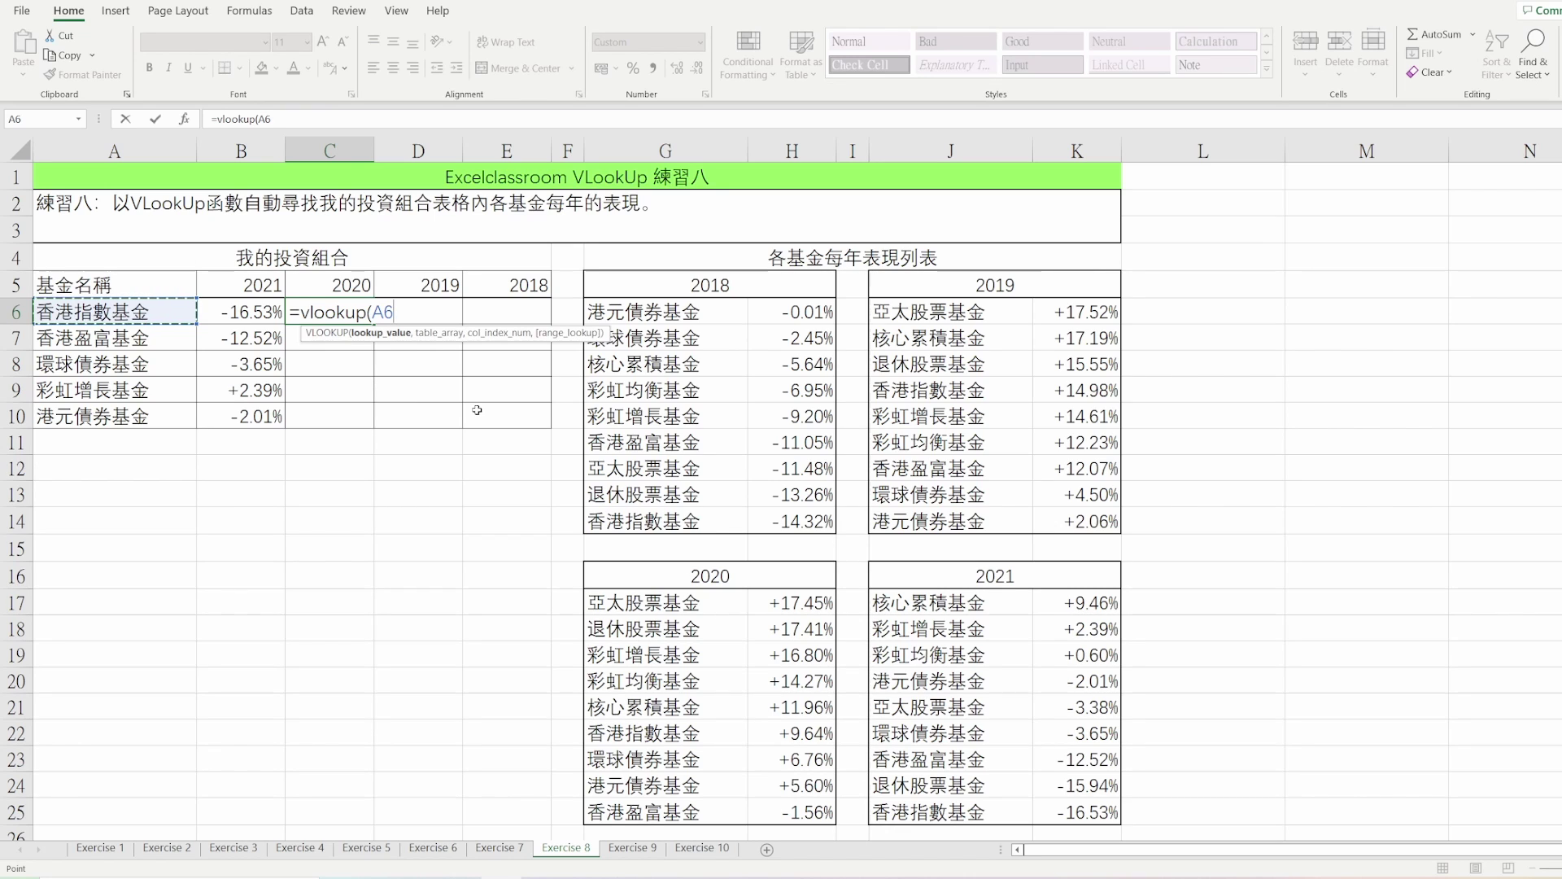
pyautogui.write(',')
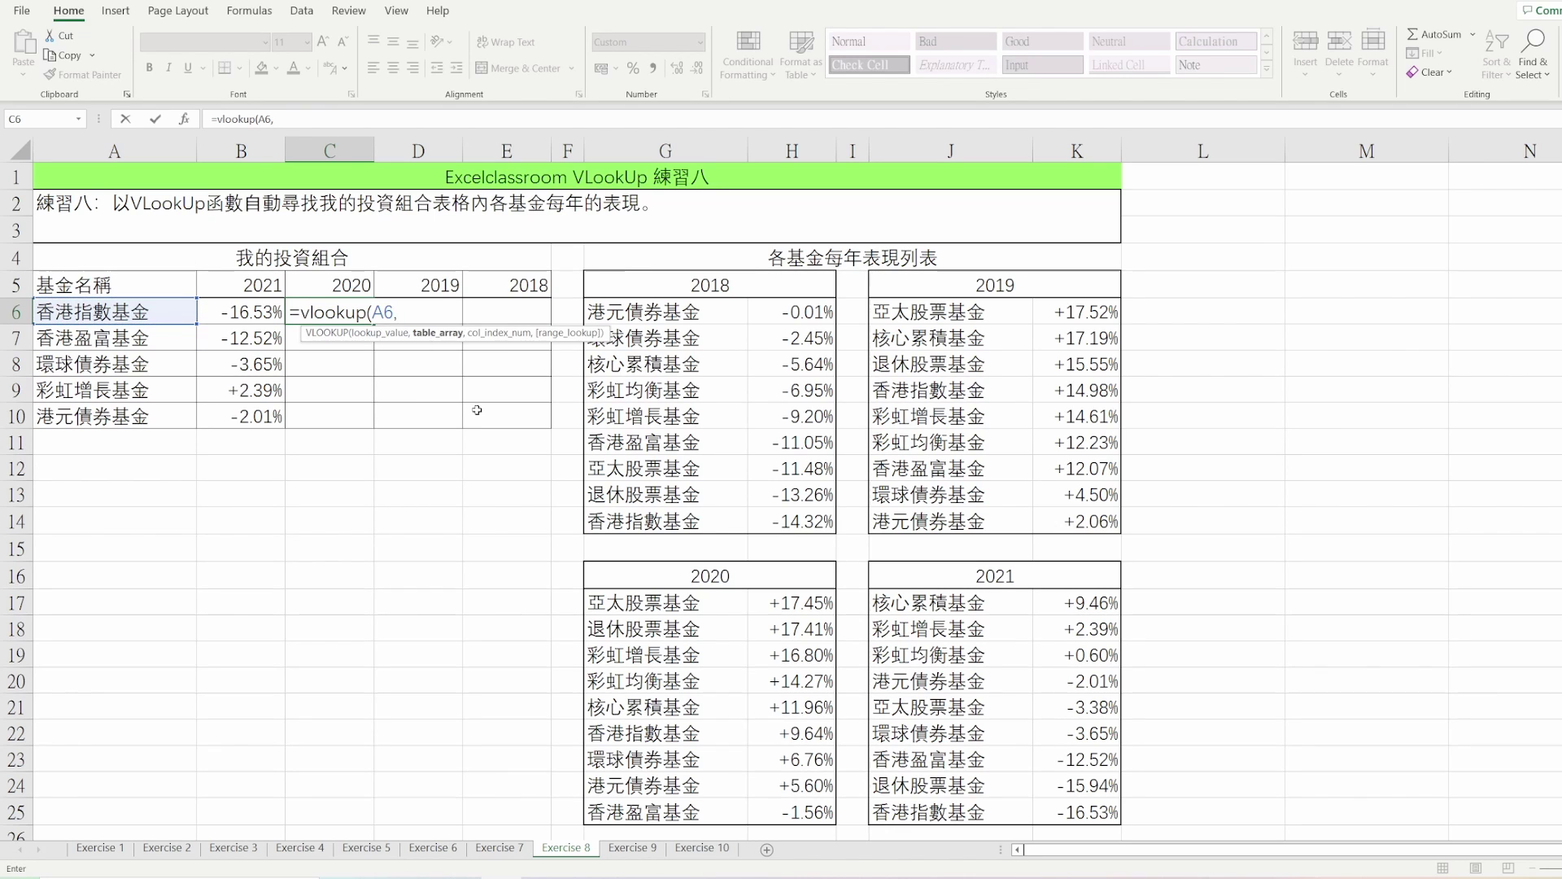
pyautogui.press('Down')
pyautogui.press('Down')
pyautogui.press('Down')
pyautogui.press('Down')
pyautogui.press('Down')
pyautogui.press('Down')
pyautogui.press('Down')
pyautogui.press('Down')
pyautogui.press('Down')
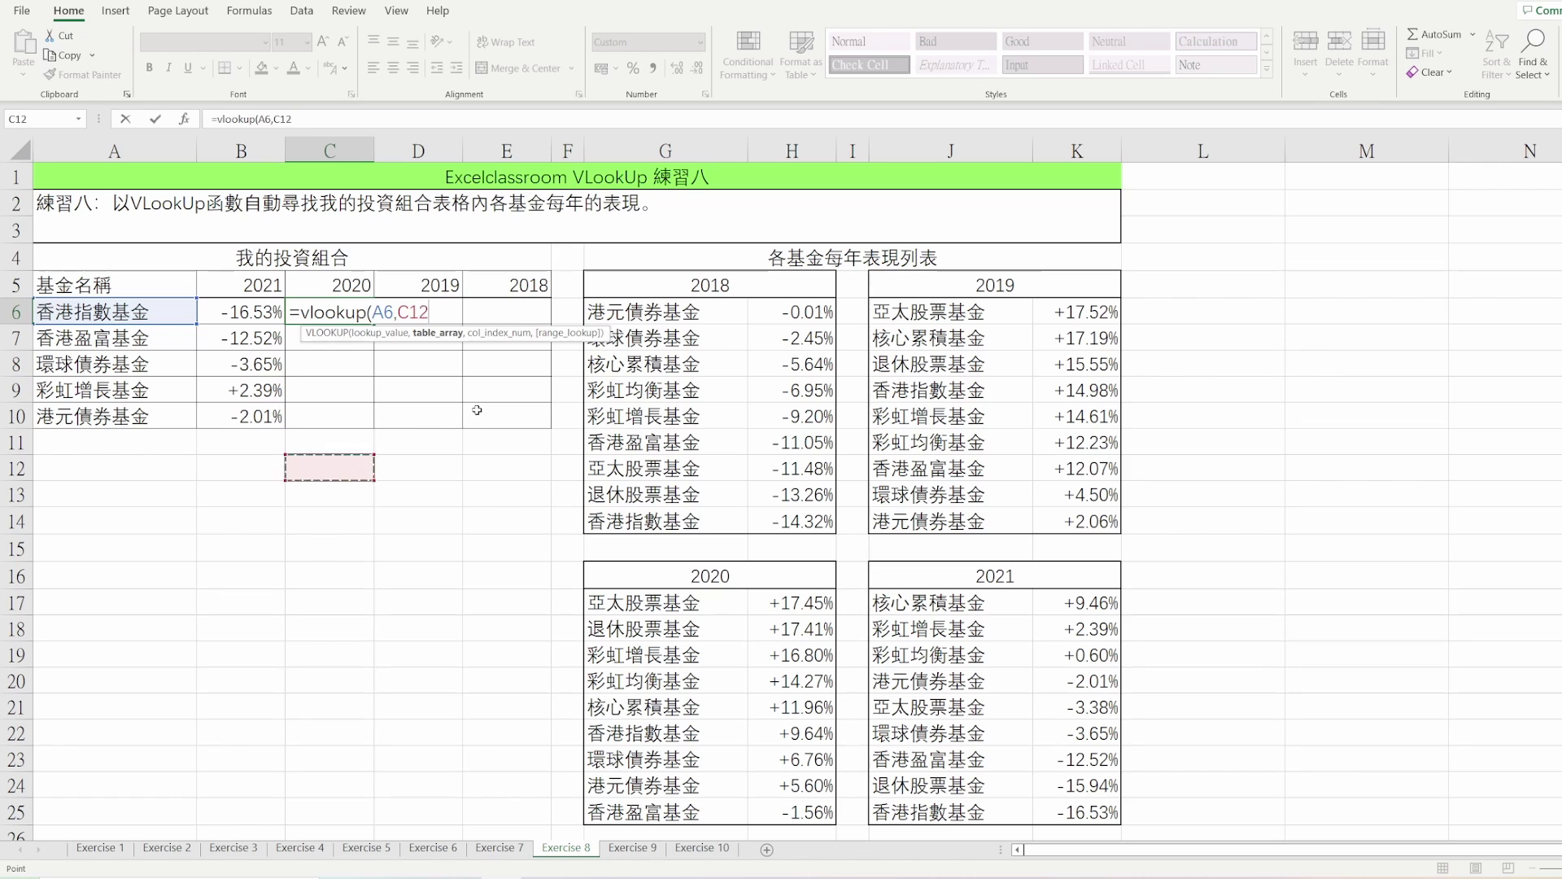
pyautogui.press('Down')
pyautogui.press('Down')
pyautogui.press('Right')
pyautogui.press('Right')
pyautogui.press('Right')
pyautogui.press('Right')
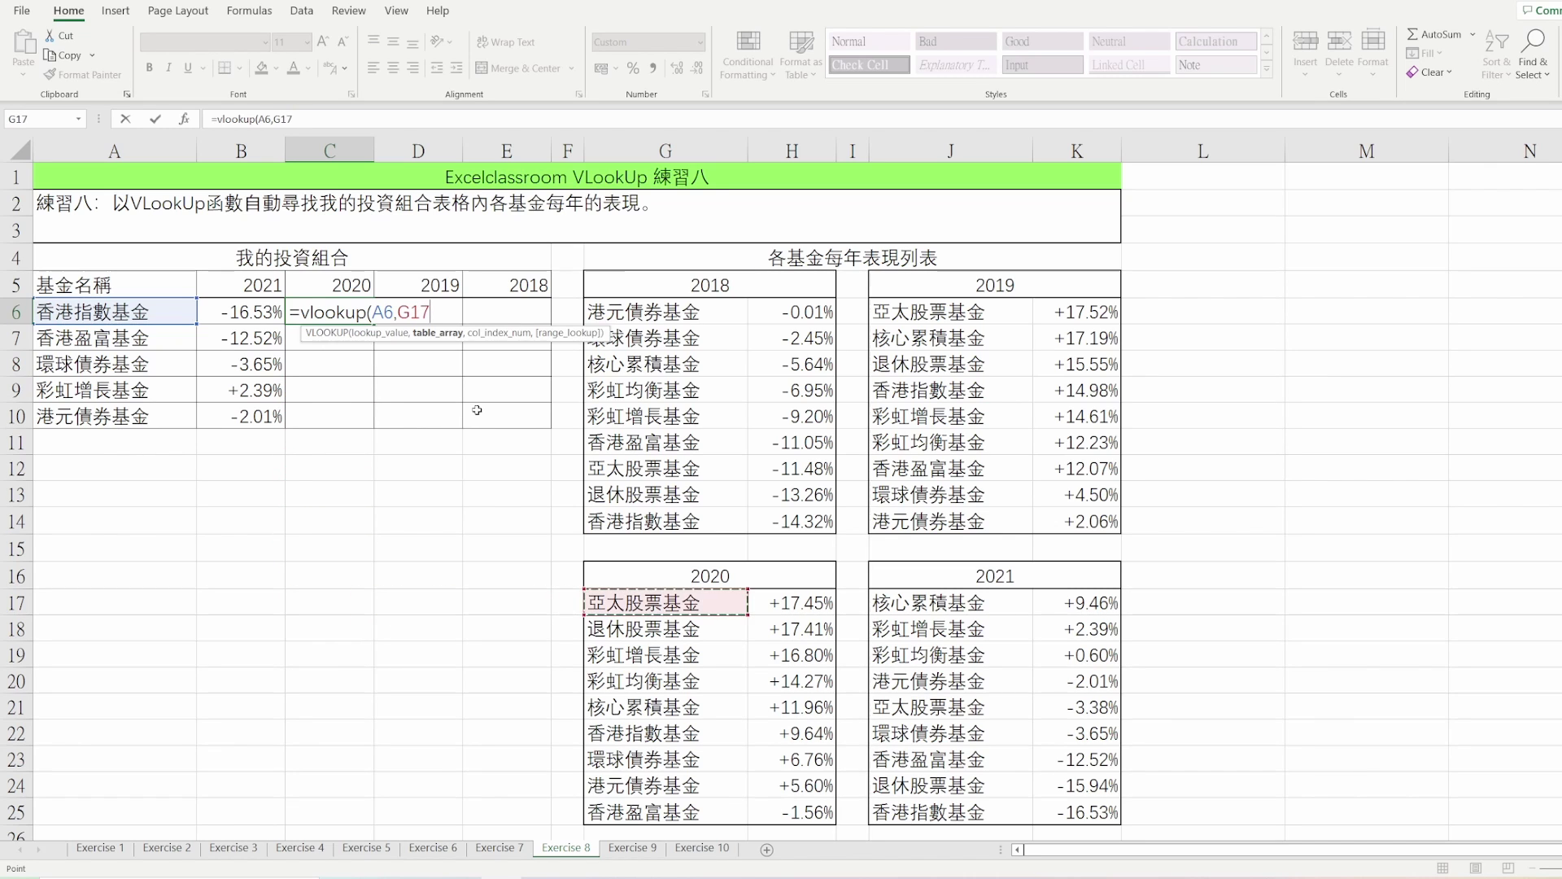
pyautogui.hotkey('ctrl', 'shift', 'Down')
pyautogui.hotkey('shift', 'Right')
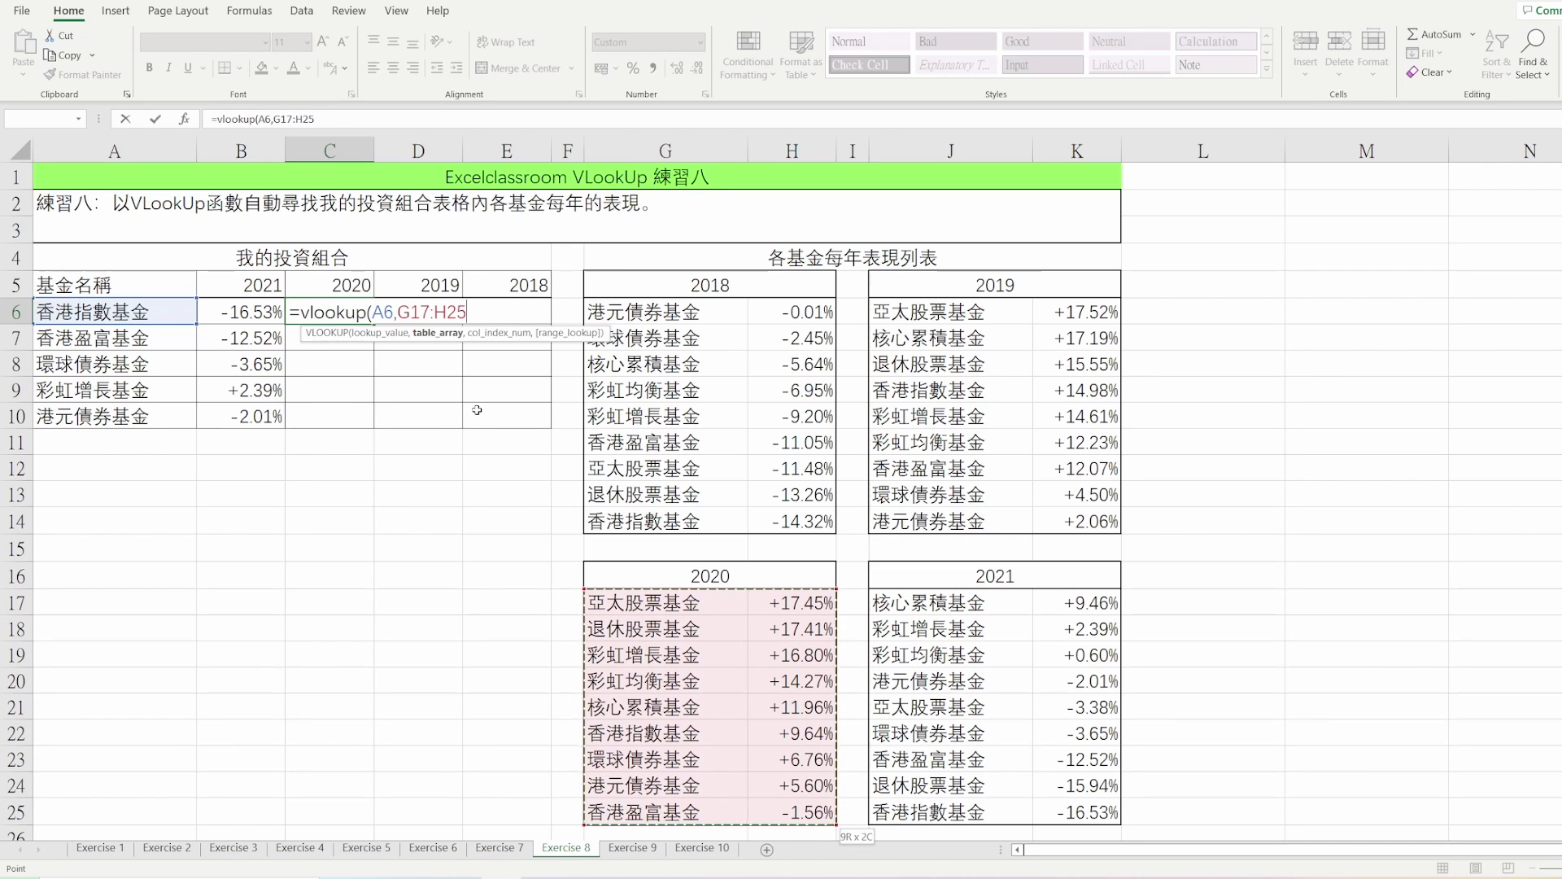
pyautogui.press('F4')
pyautogui.write(',')
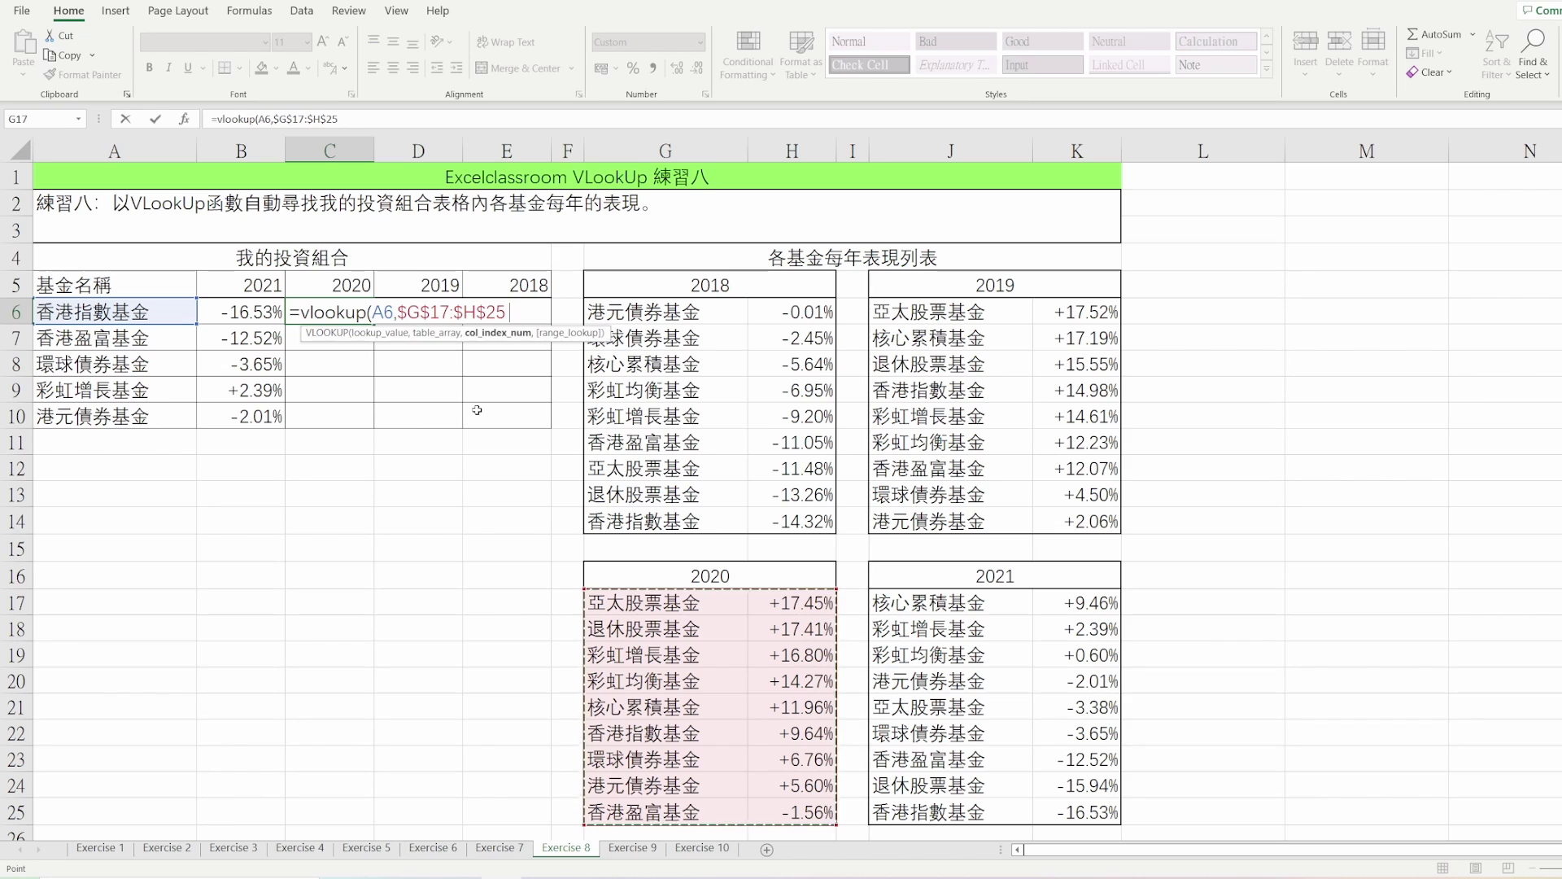
pyautogui.write('2,')
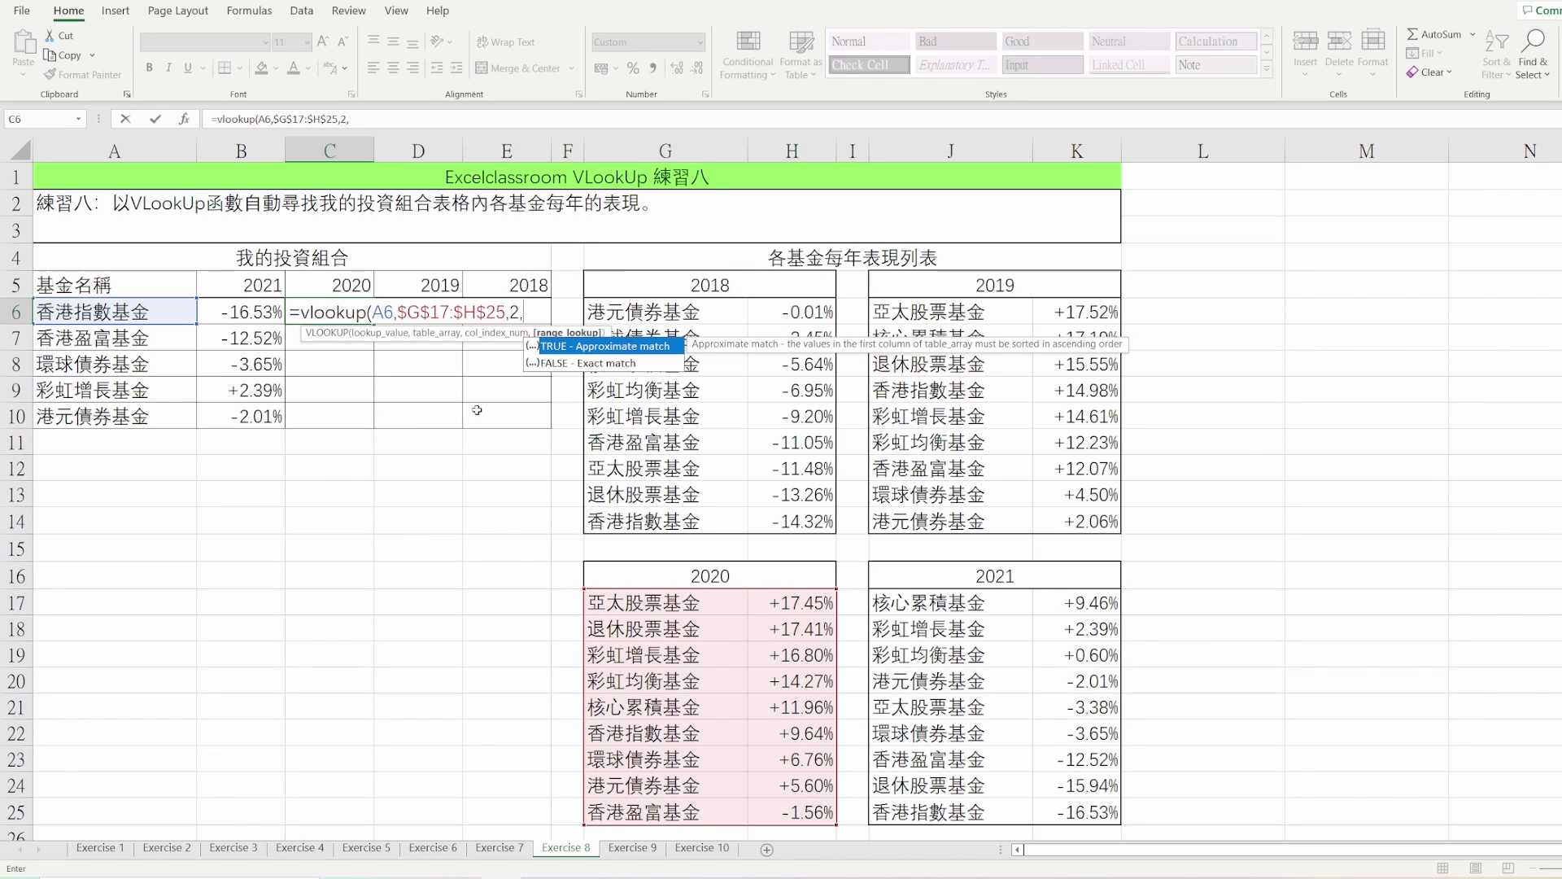
pyautogui.write('0)')
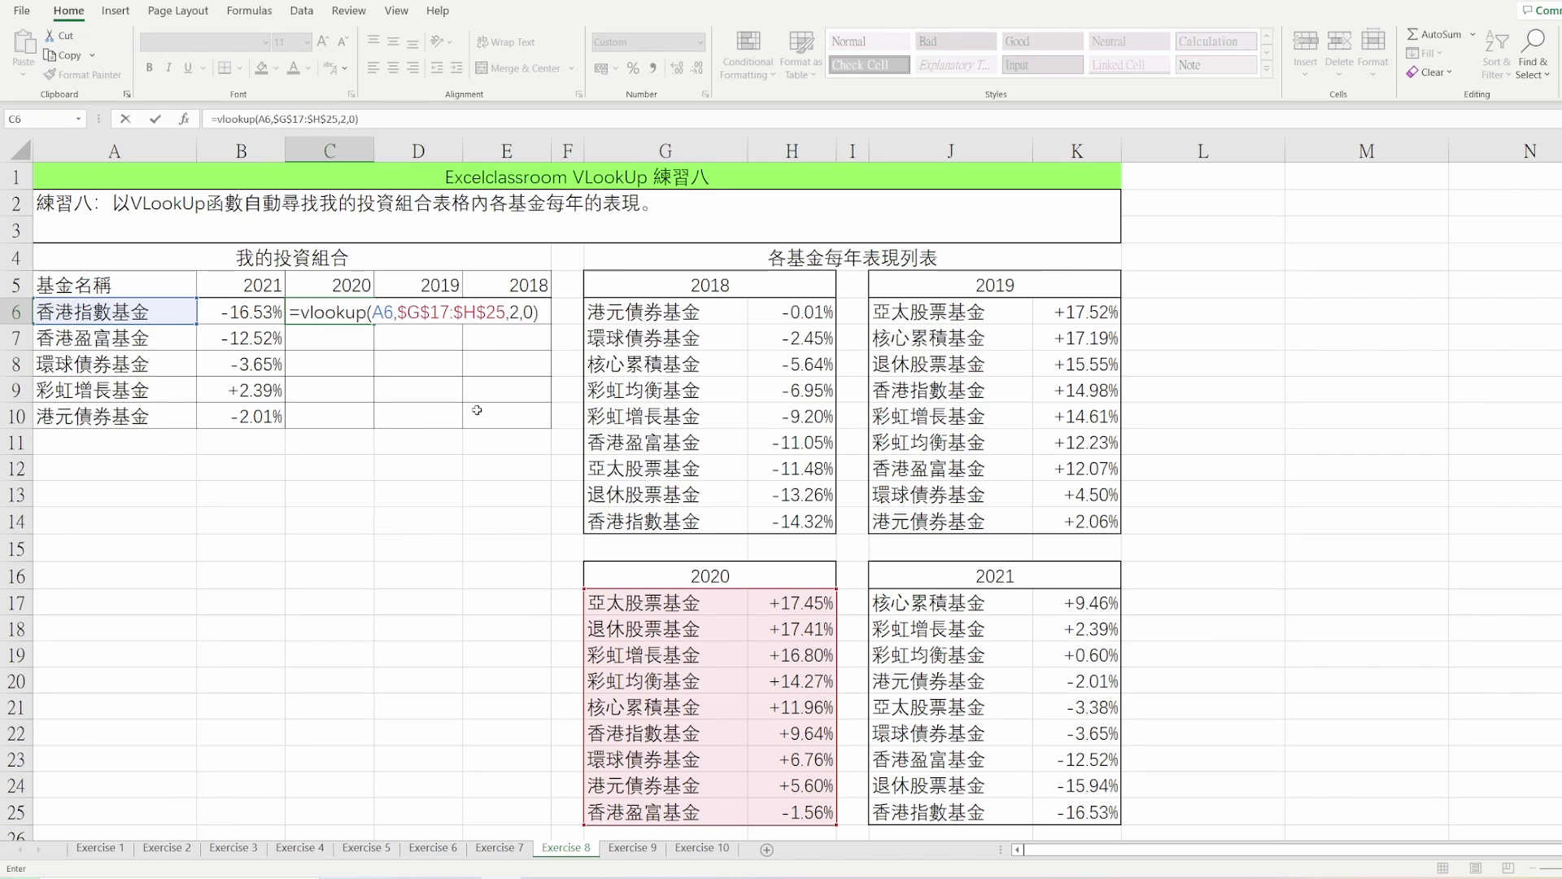
pyautogui.press('Return')
# - Copy the 2020 lookup formula in C6 and paste only formulas into C6:C10 for the remaining funds
pyautogui.press('Up')
pyautogui.hotkey('ctrl', 'c')
pyautogui.press('Down')
pyautogui.press('Down')
pyautogui.press('Down')
pyautogui.press('Down')
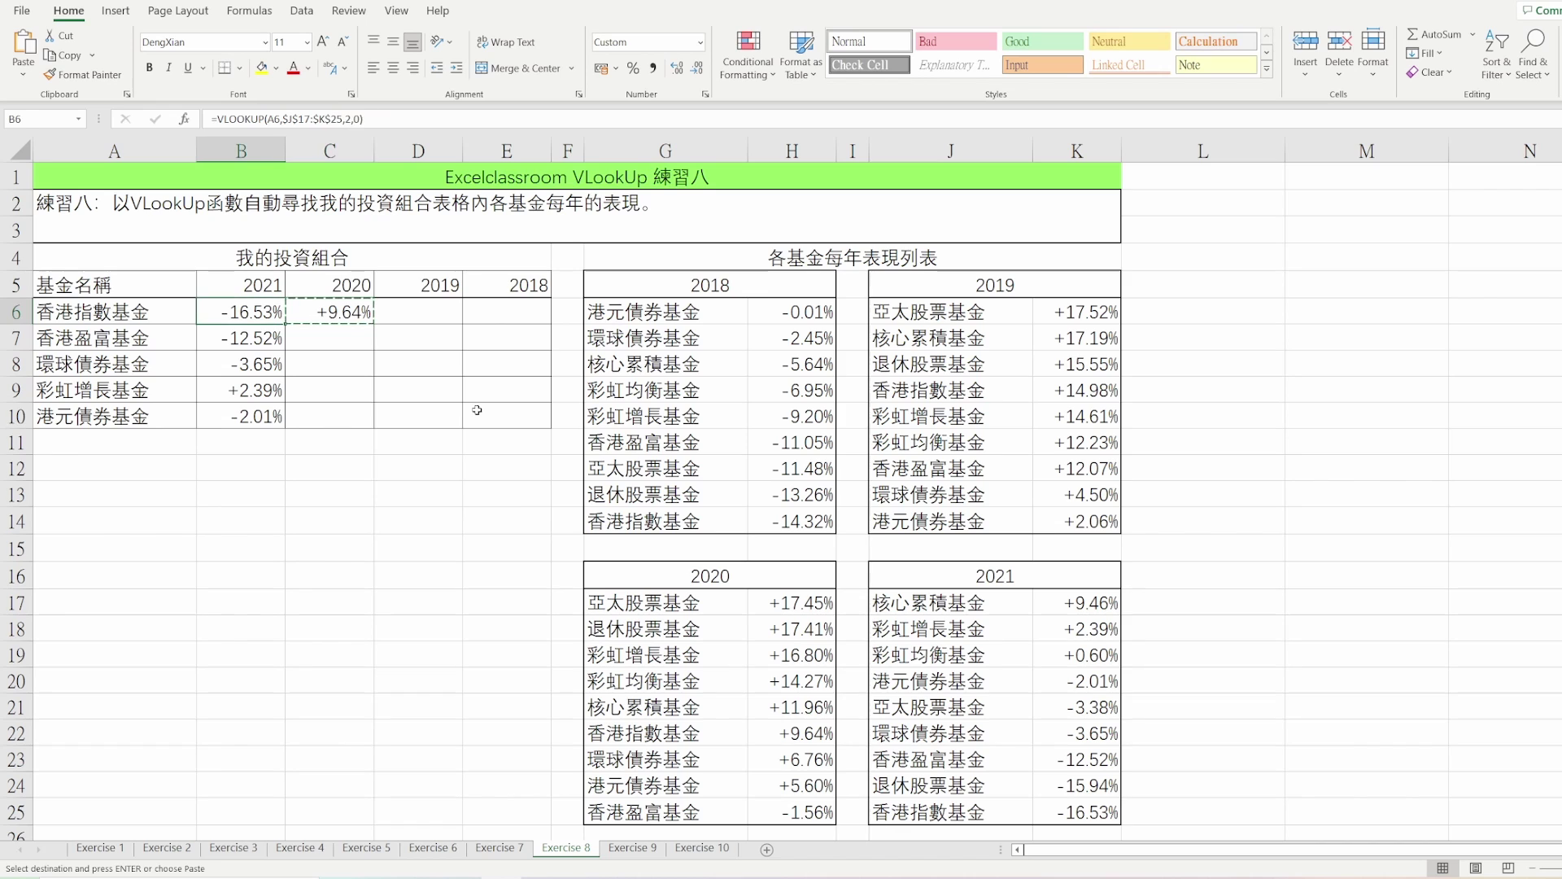
pyautogui.hotkey('shift', 'Up')
pyautogui.hotkey('shift', 'Up')
pyautogui.hotkey('shift', 'Up')
pyautogui.hotkey('shift', 'Up')
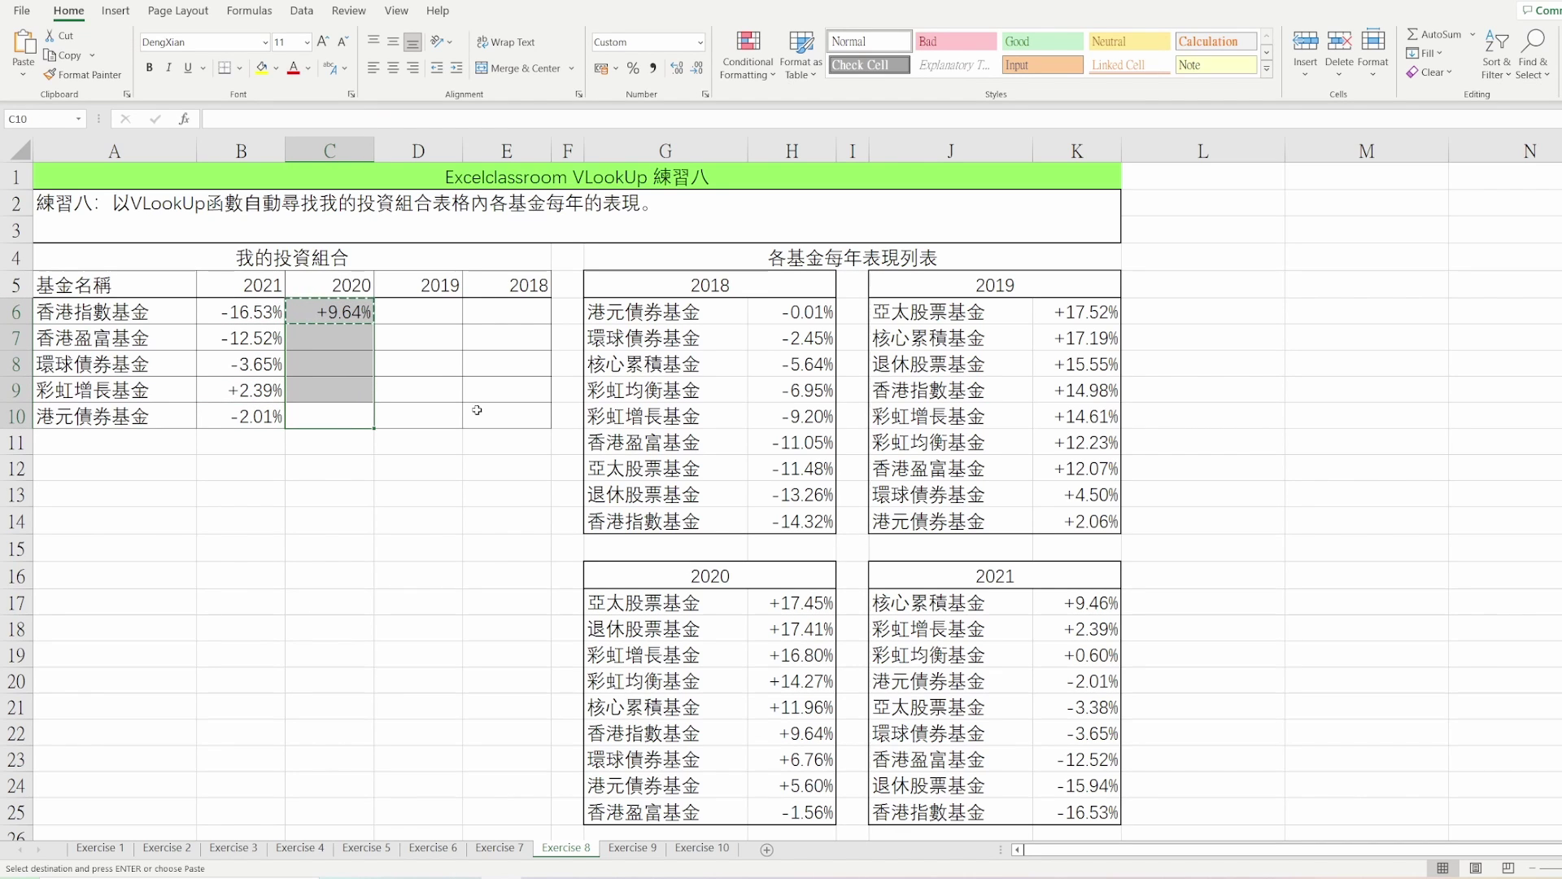
pyautogui.press('alt')
pyautogui.press('e')
pyautogui.press('s')
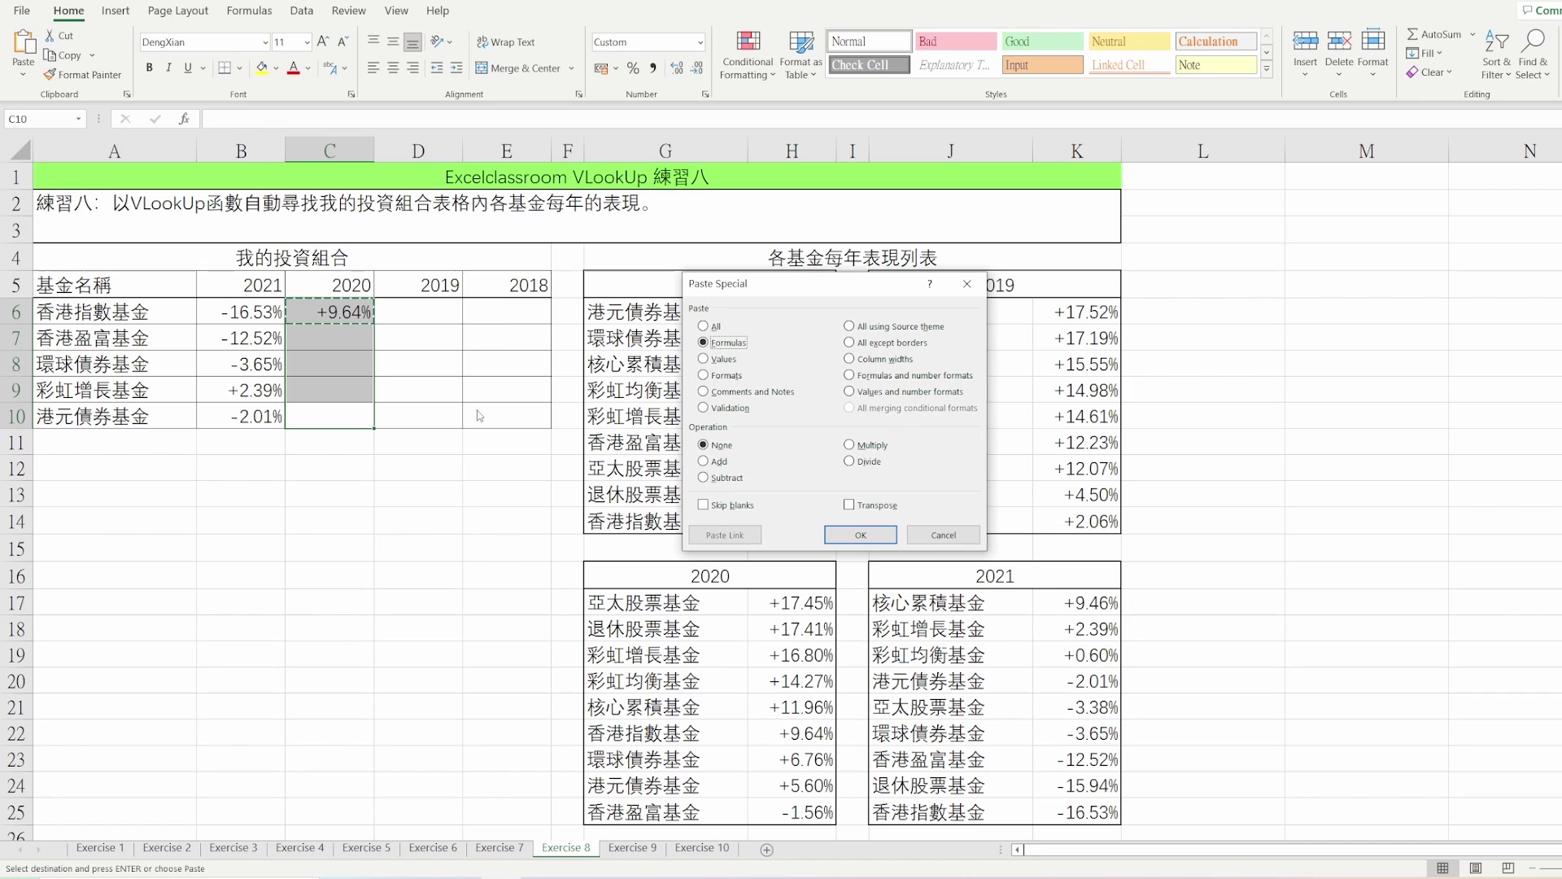
pyautogui.press('Return')
# - Enter =VLOOKUP(A6,$J$6:$K$14,2,0) in D6 to look up the 2019 performance of 香港指數基金
pyautogui.press('Right')
pyautogui.press('Up')
pyautogui.press('Up')
pyautogui.press('Up')
pyautogui.press('Up')
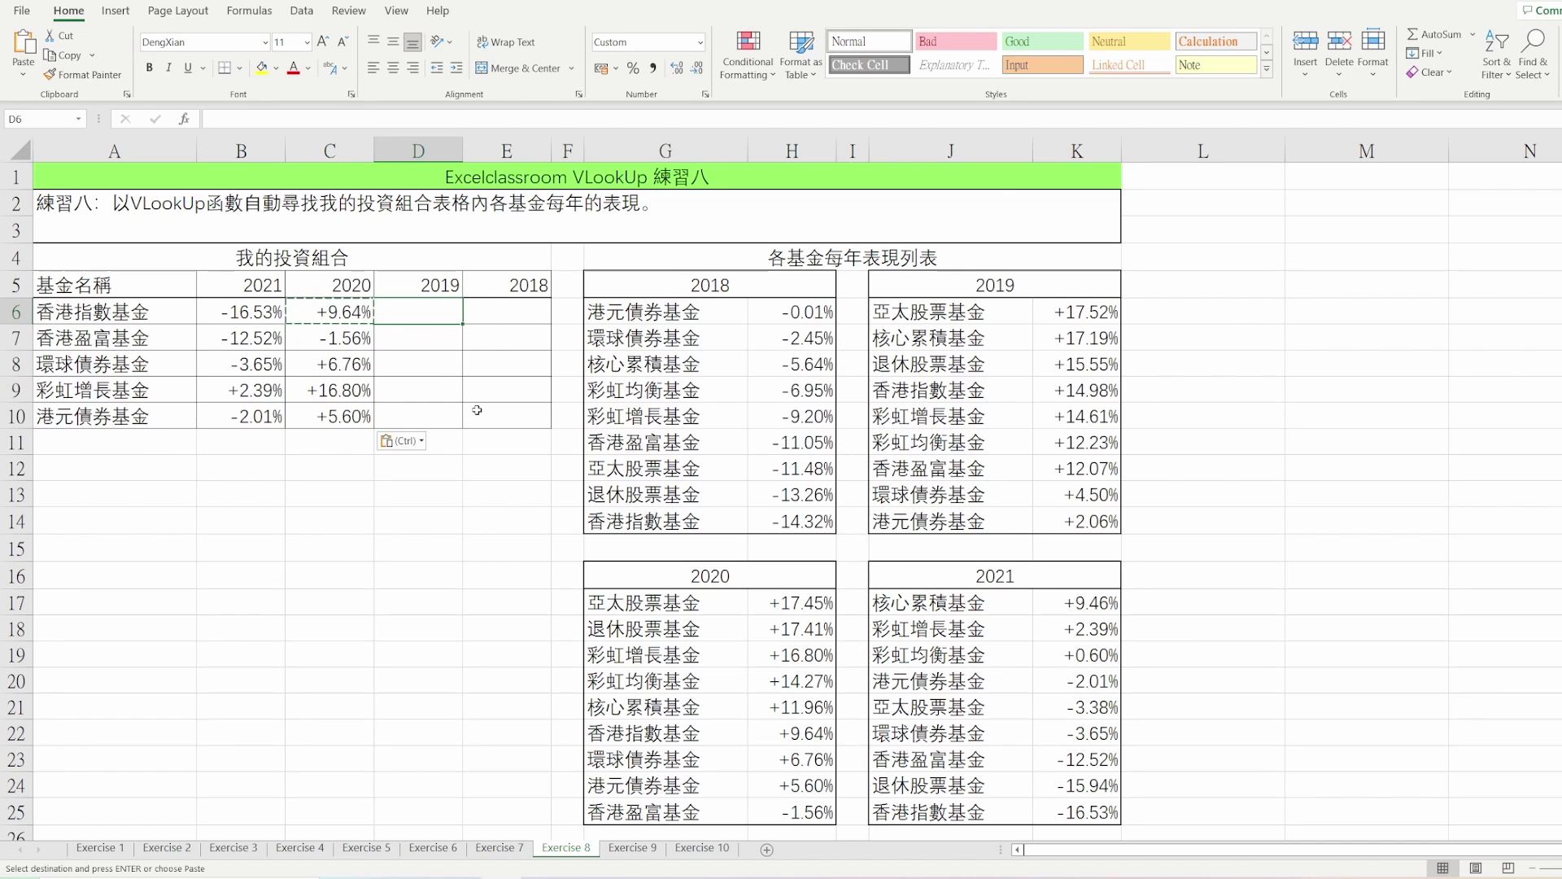
pyautogui.write('=vloo')
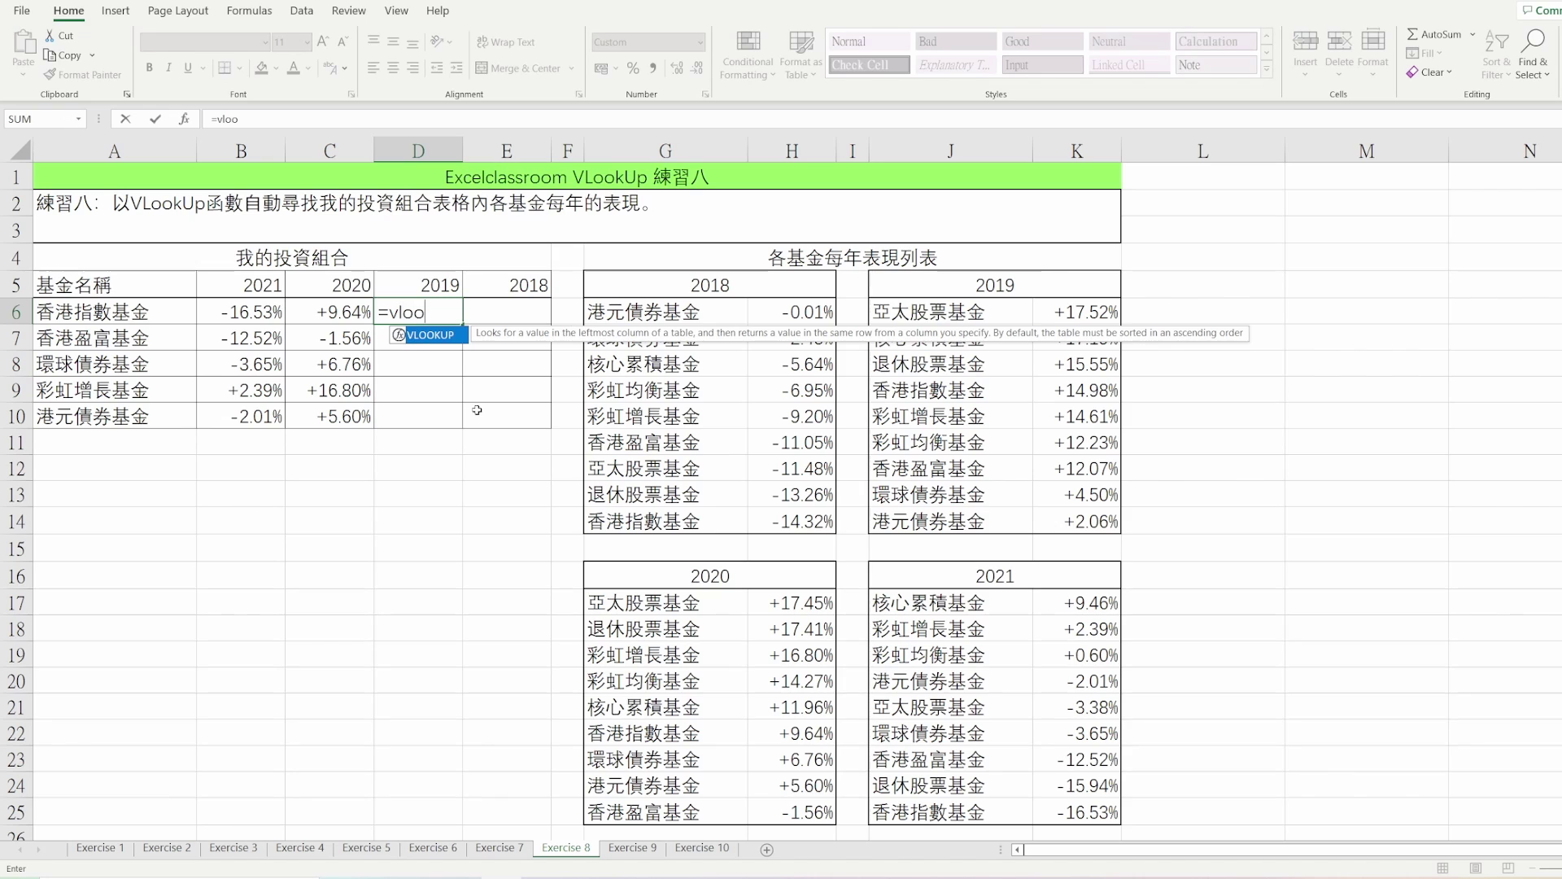
pyautogui.write('kup(')
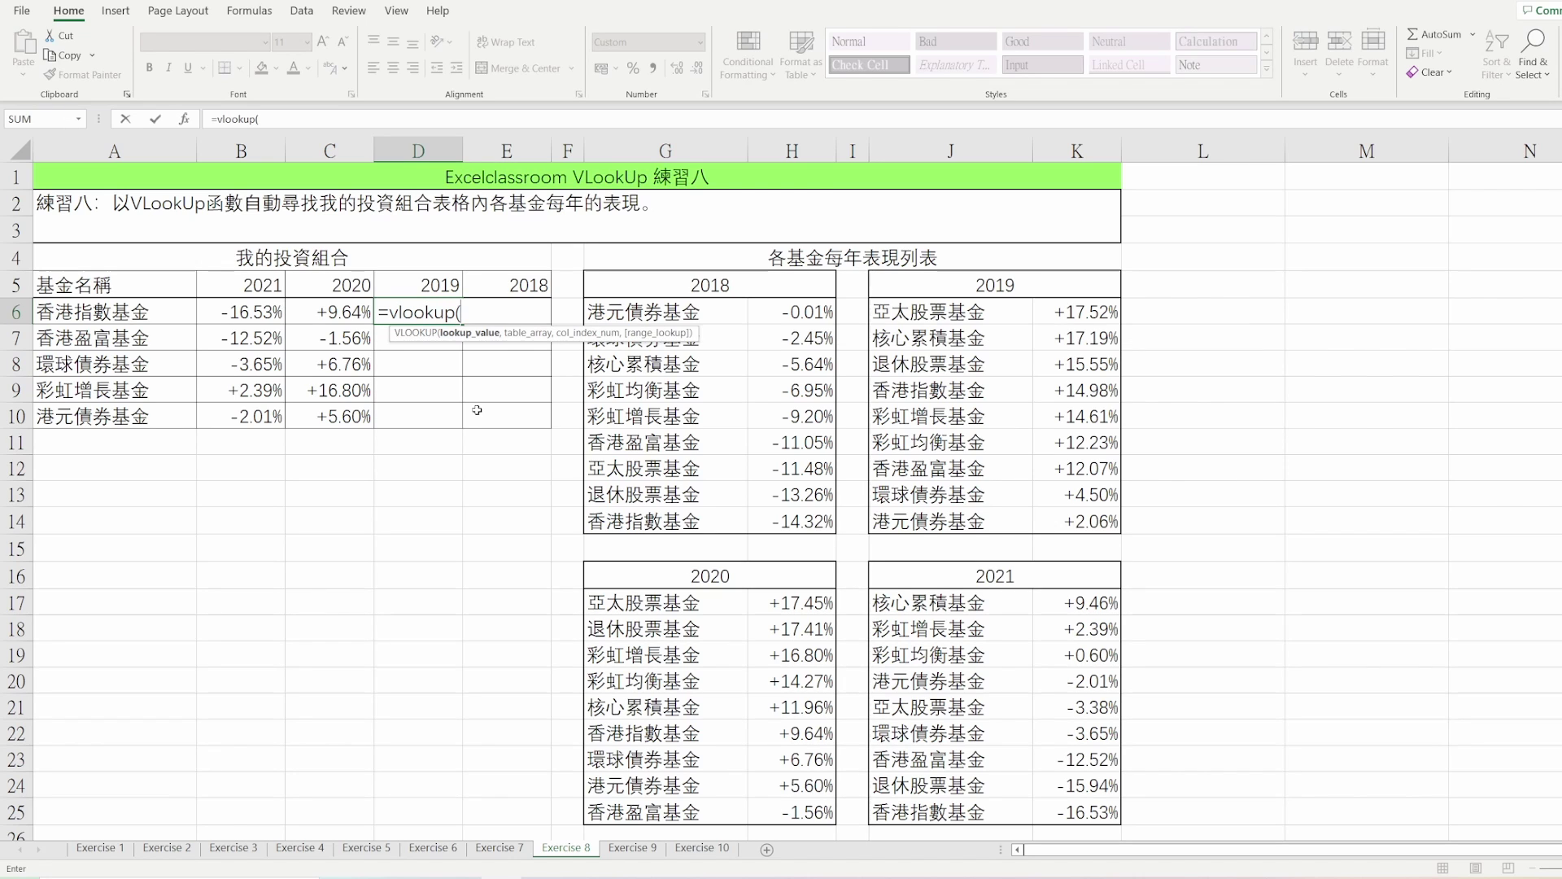
pyautogui.press('Left')
pyautogui.press('Left')
pyautogui.press('Left')
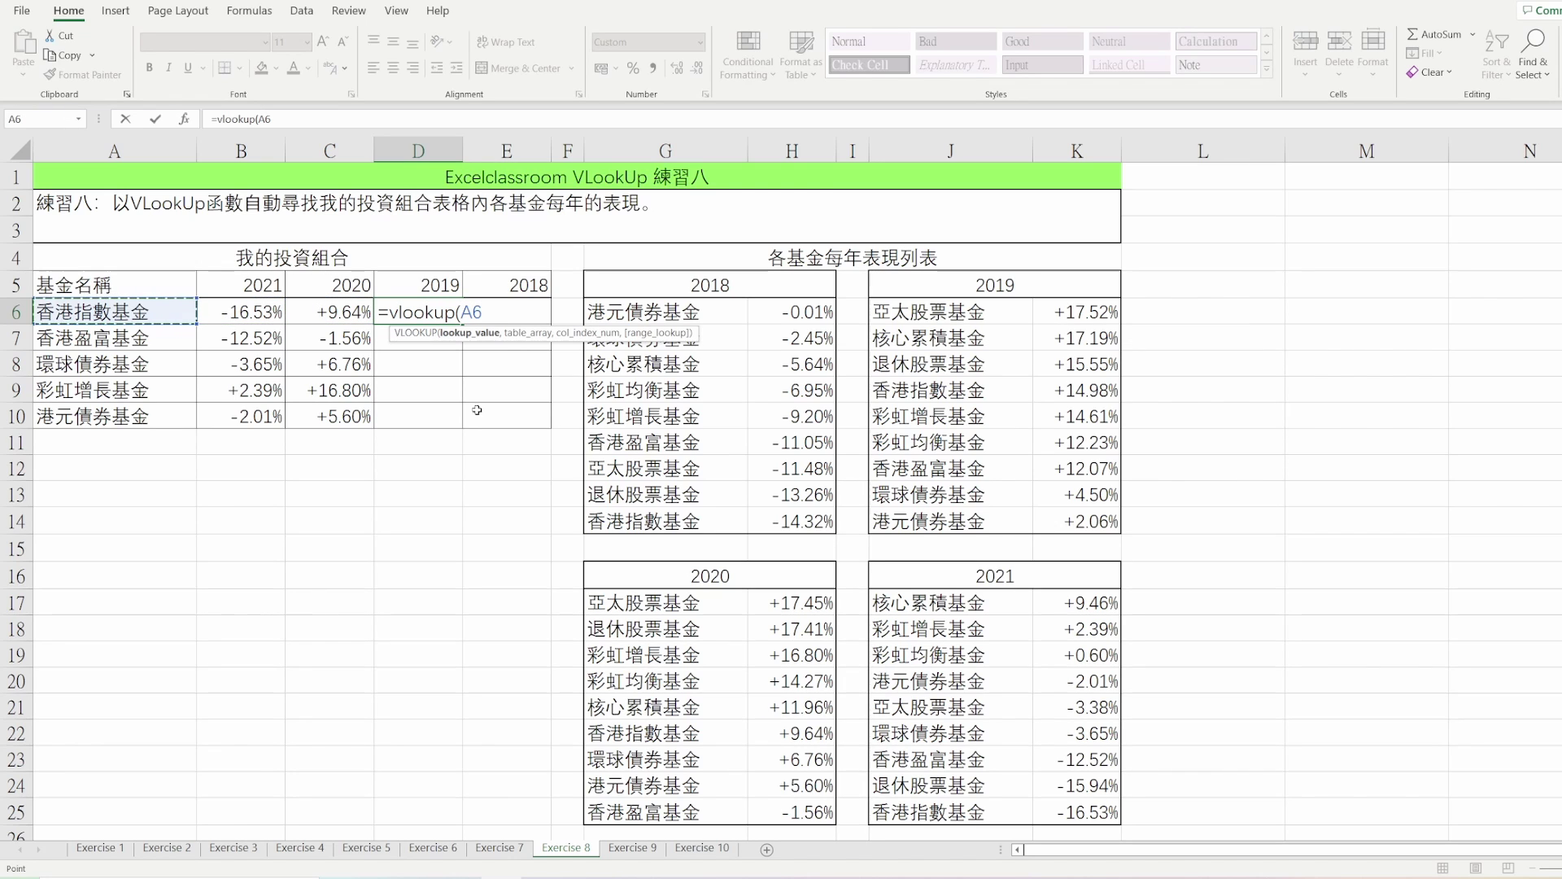
pyautogui.write(',')
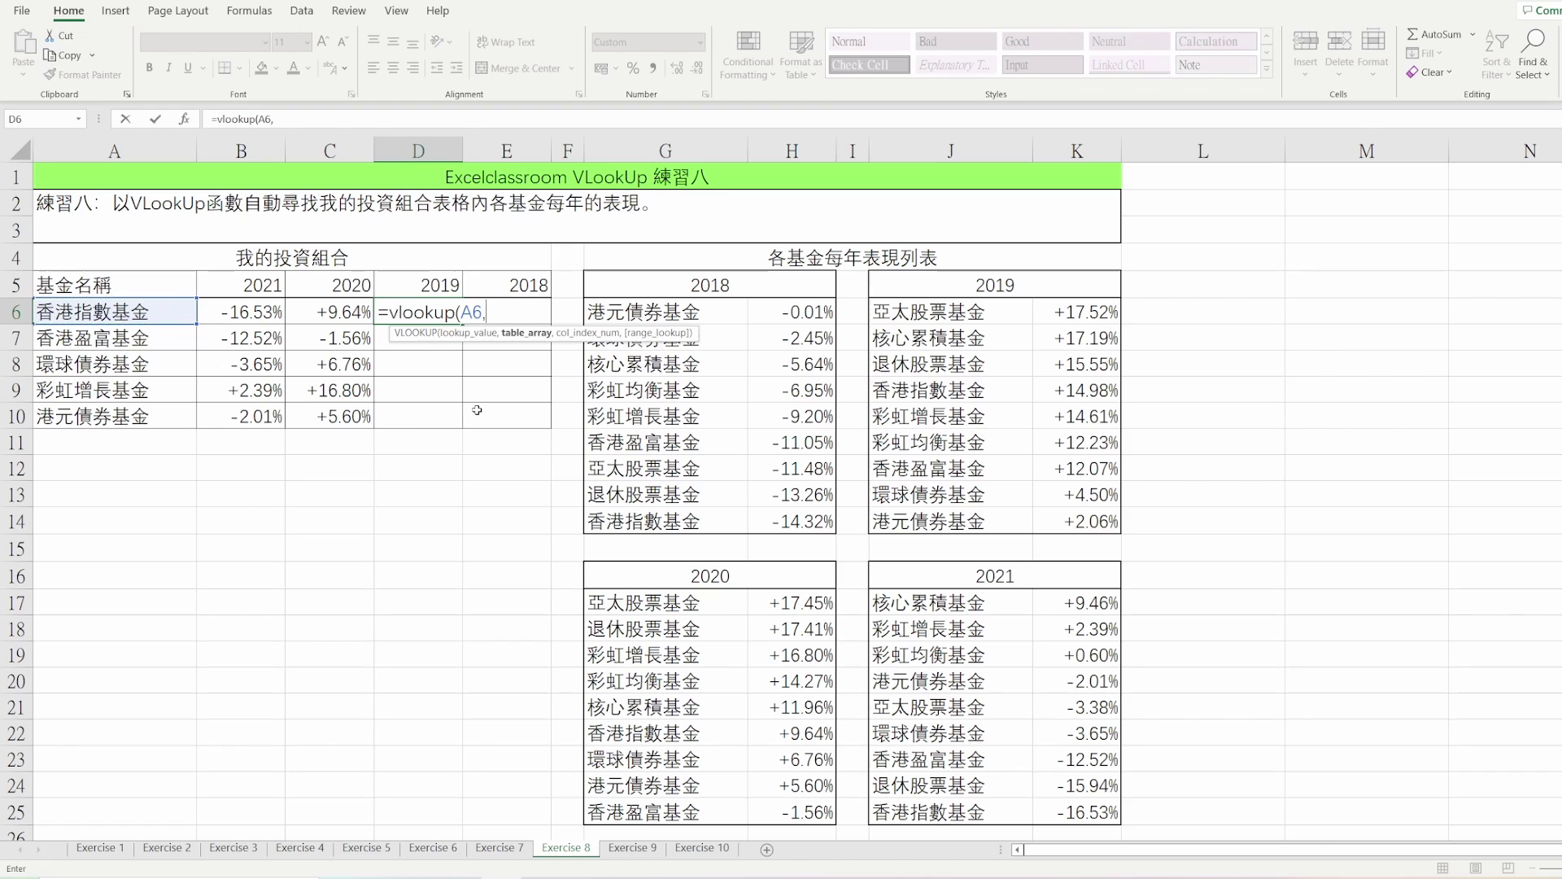
pyautogui.click(948, 312)
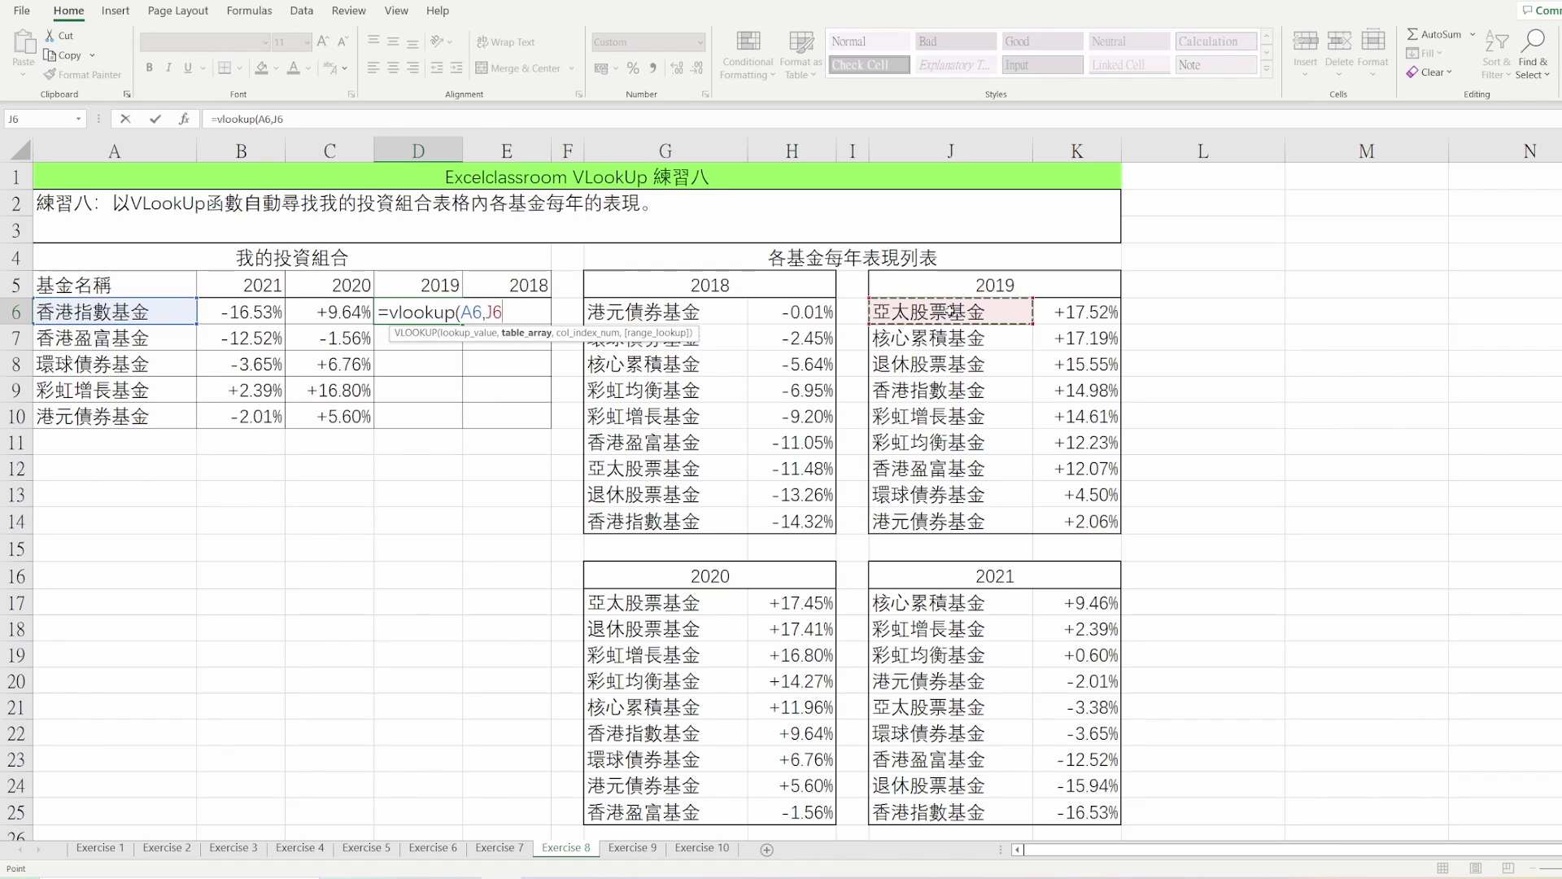
pyautogui.hotkey('shift', 'Right')
pyautogui.hotkey('ctrl', 'shift', 'Down')
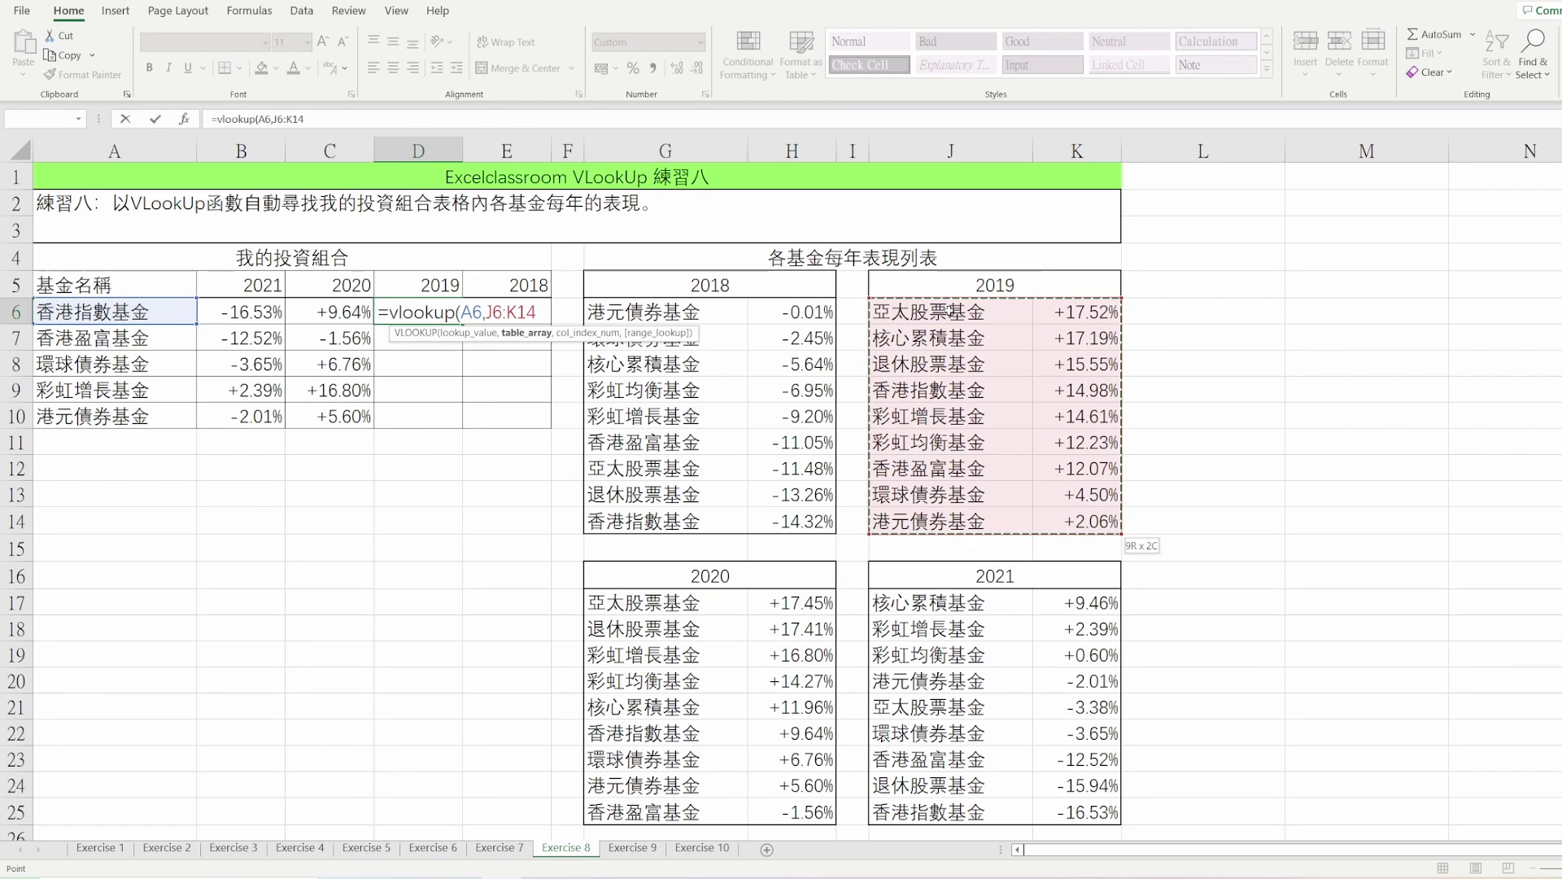
pyautogui.press('F4')
pyautogui.write(',')
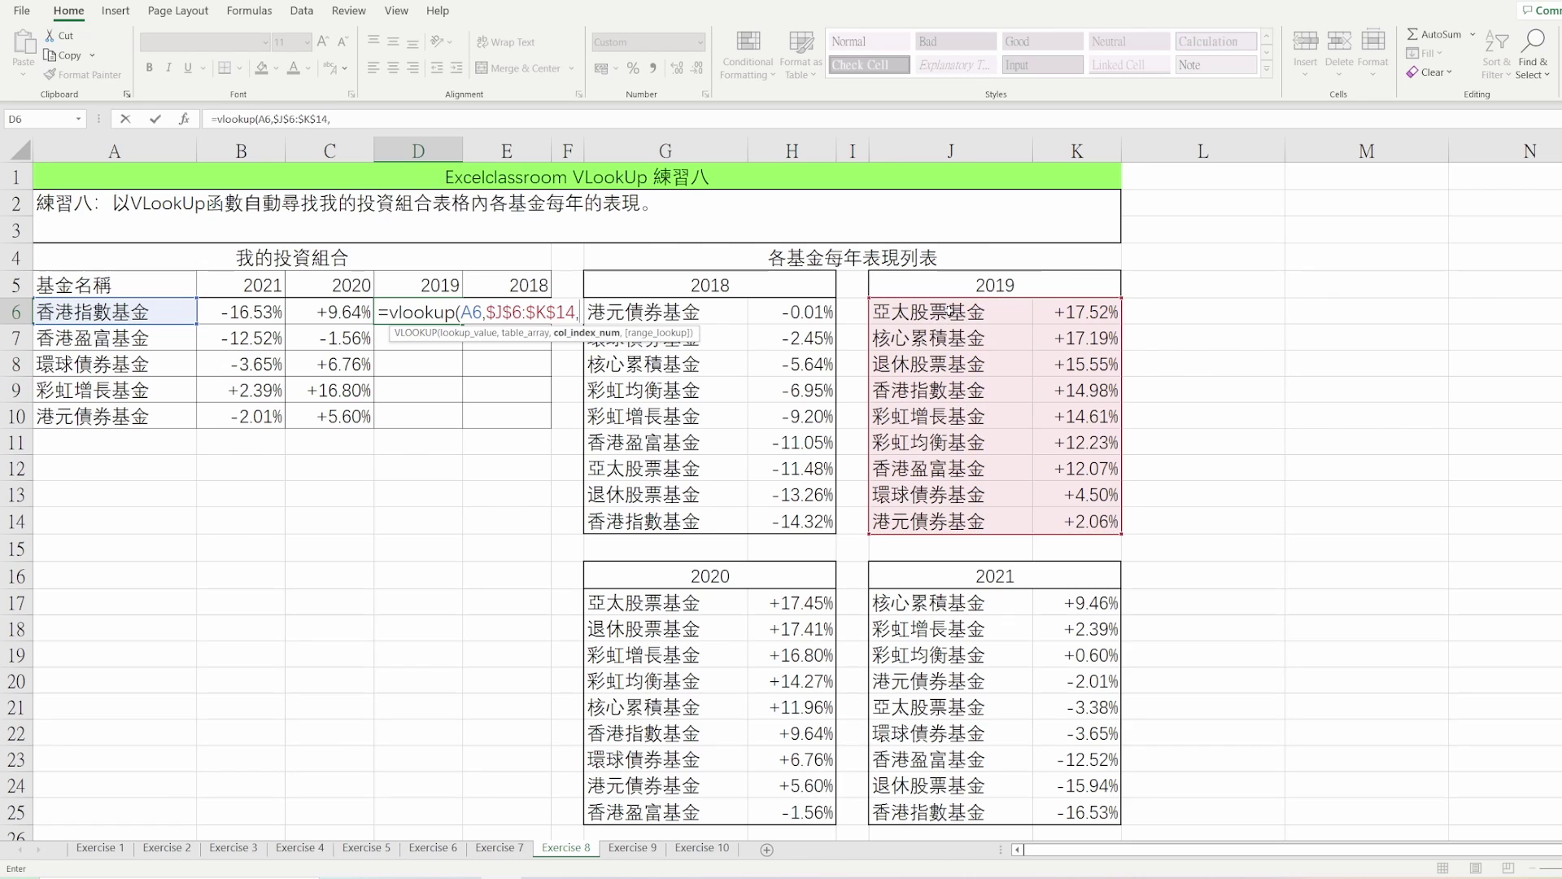
pyautogui.write('2,0')
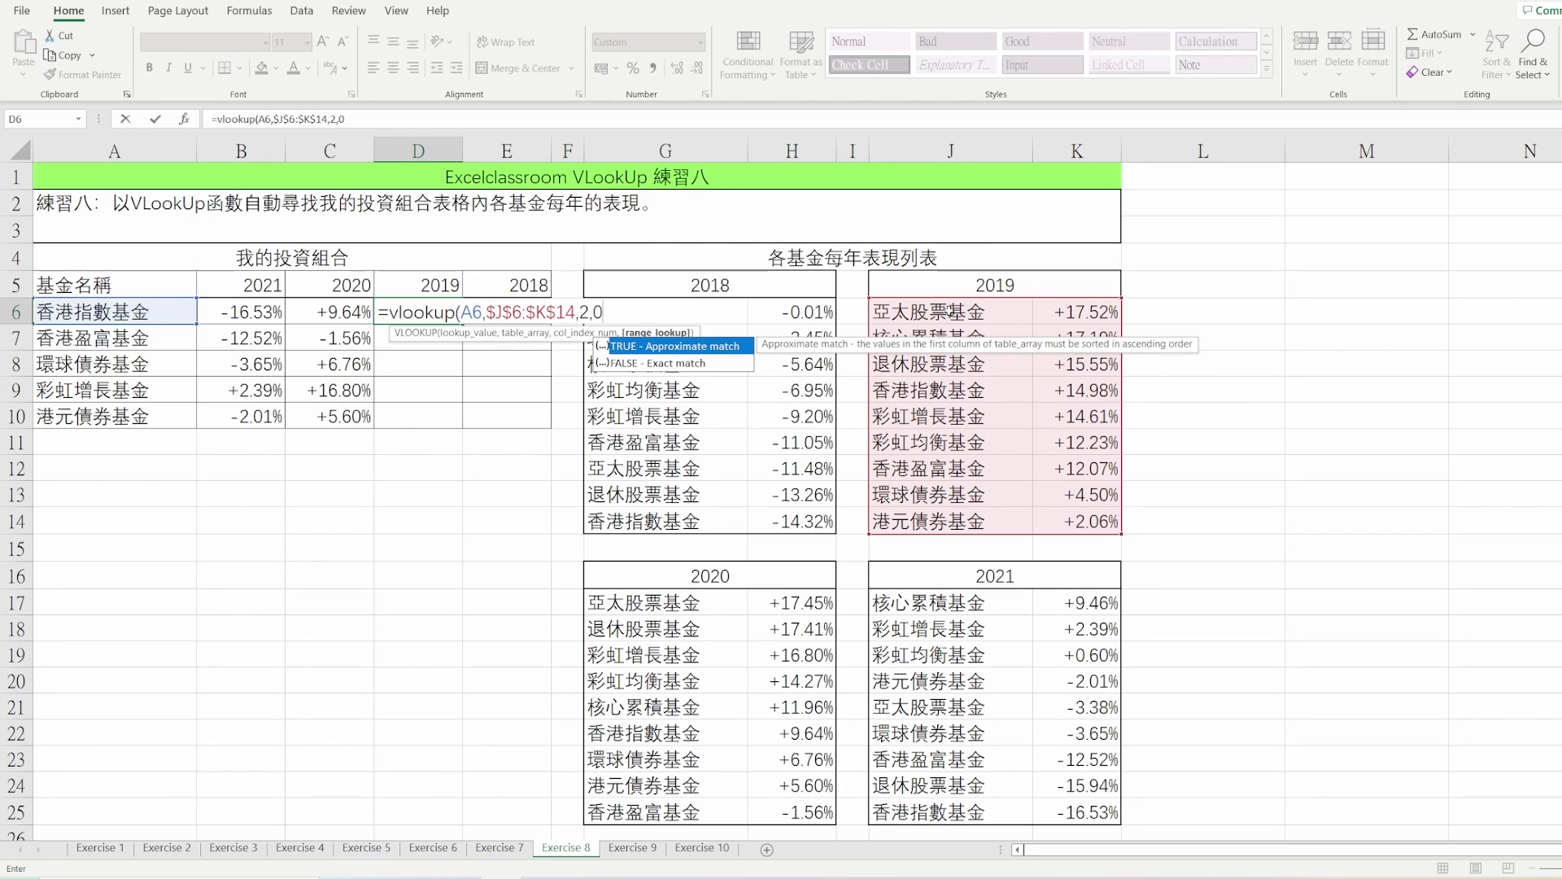
pyautogui.write(')')
pyautogui.press('Return')
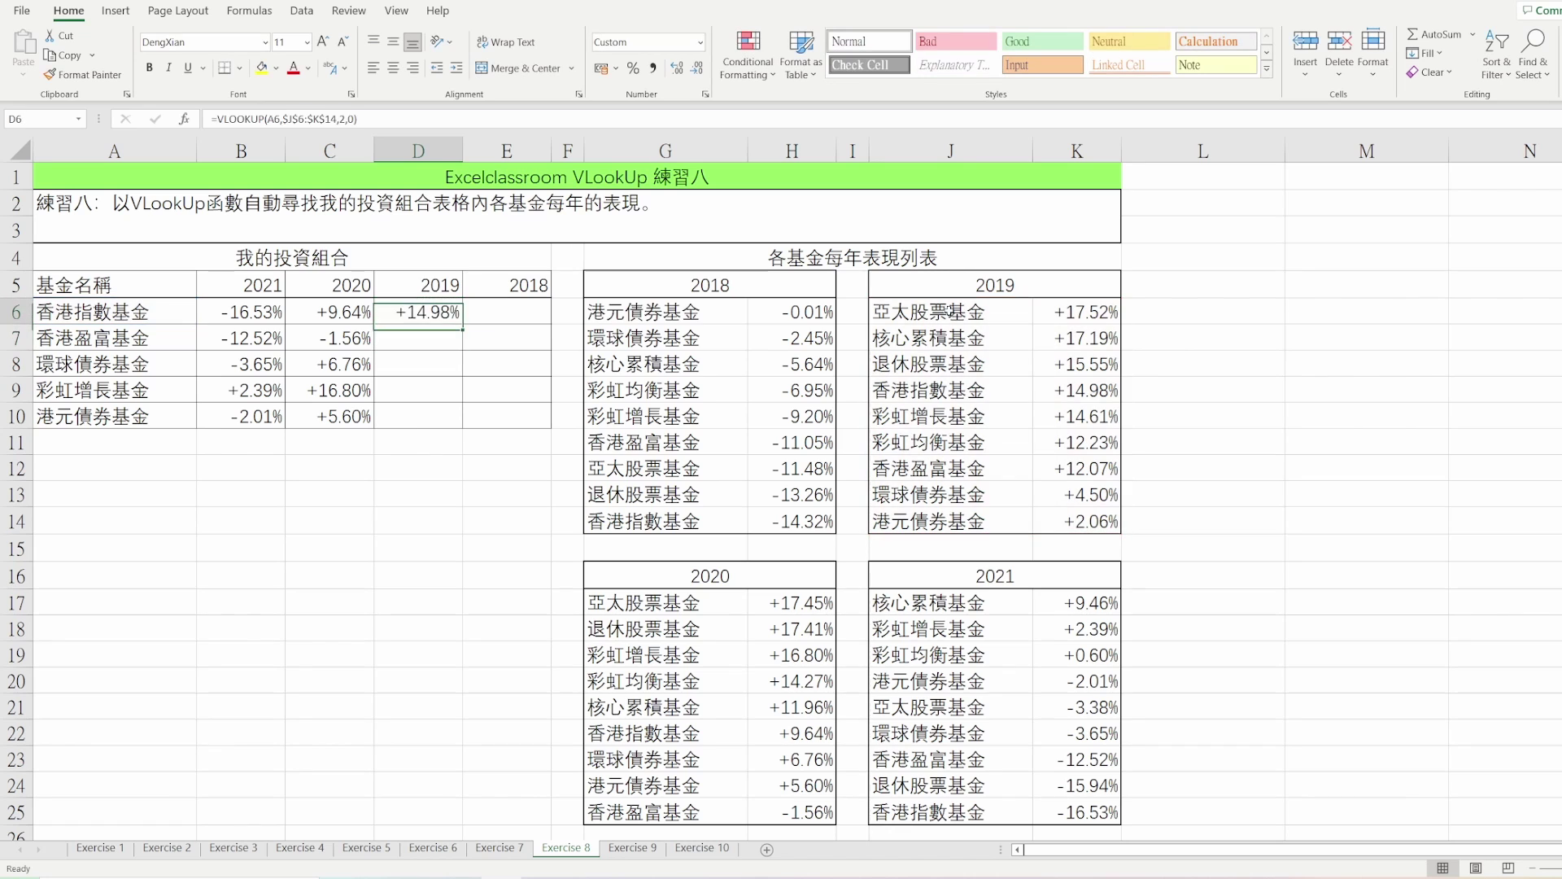
# - Copy the 2019 lookup formula in D6 and paste only formulas into D6:D10 for the remaining funds
pyautogui.press('Up')
pyautogui.hotkey('ctrl', 'c')
pyautogui.press('Left')
pyautogui.press('Right')
pyautogui.press('Down')
pyautogui.press('Down')
pyautogui.press('Down')
pyautogui.press('Down')
pyautogui.hotkey('ctrl', 'shift', 'Up')
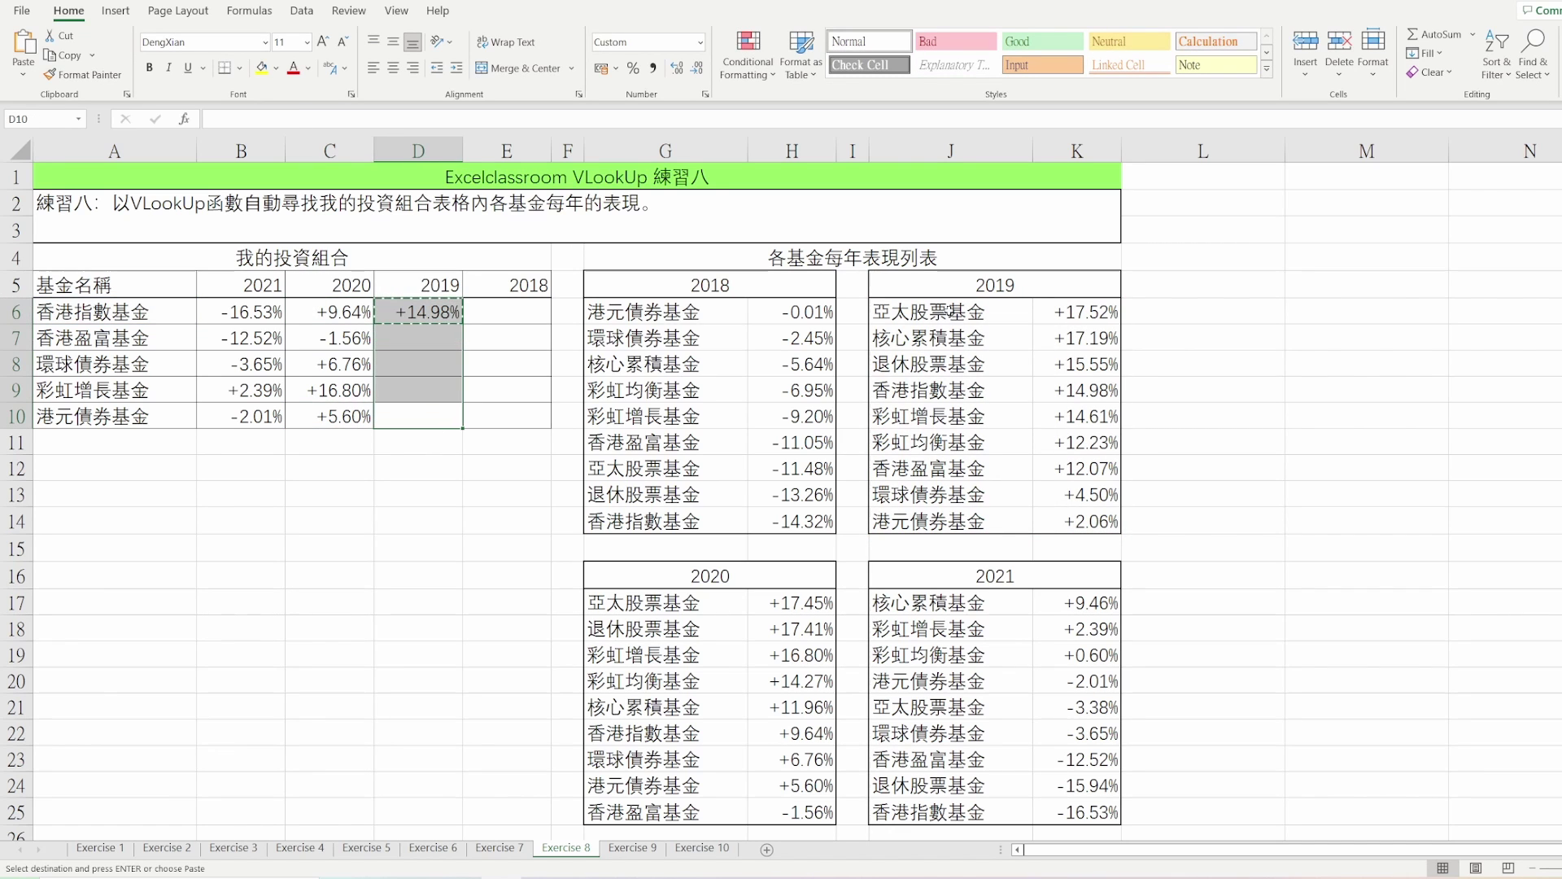
pyautogui.press('alt')
pyautogui.press('e')
pyautogui.press('s')
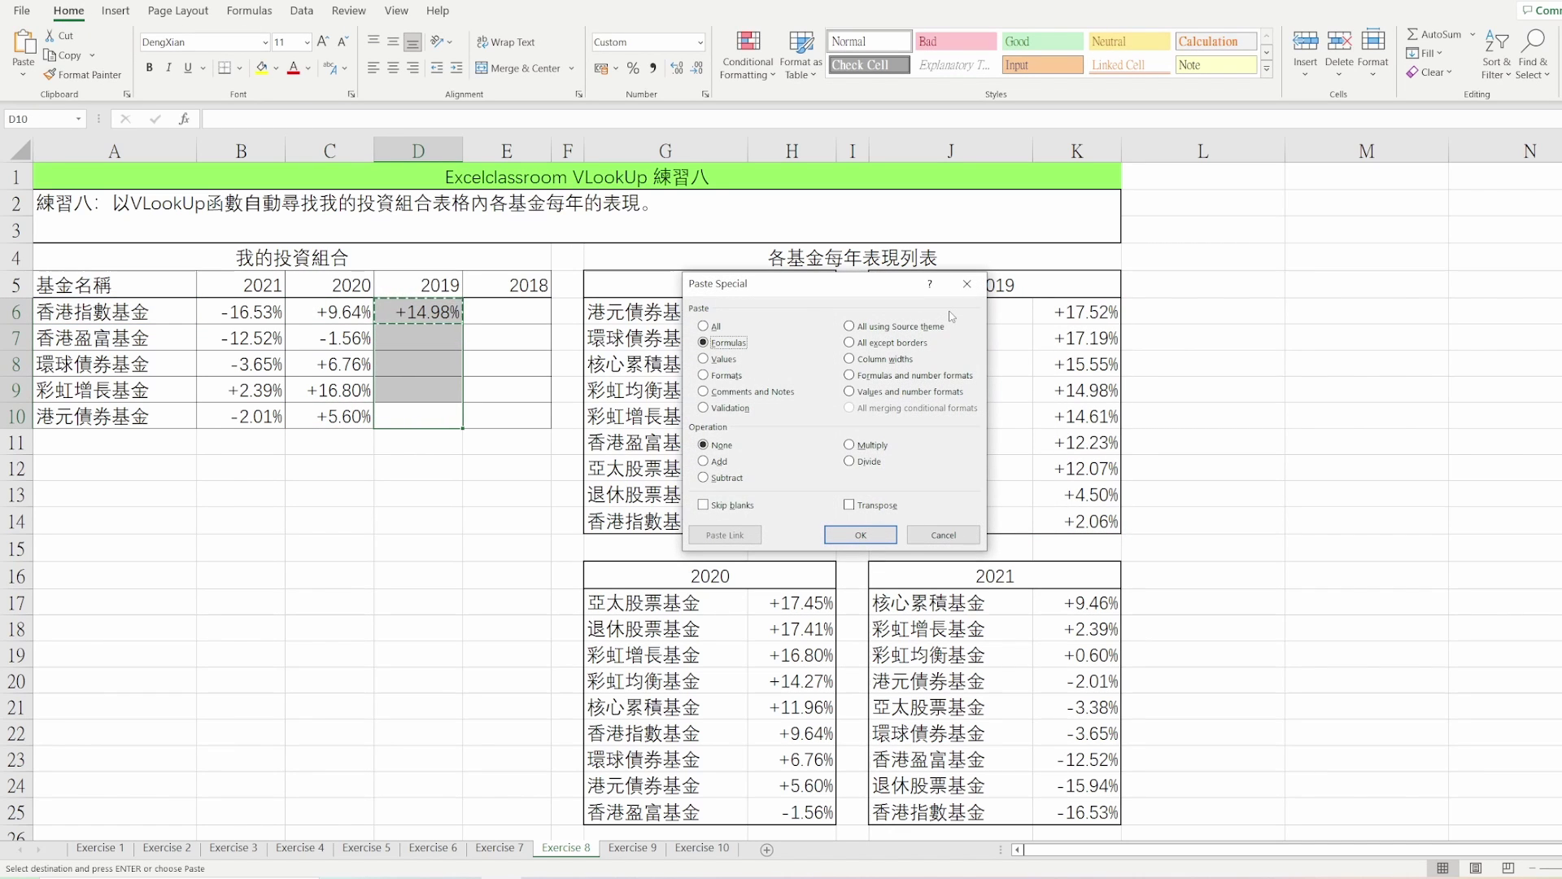
pyautogui.press('Return')
# - Enter =VLOOKUP(A6,$G$6:$H$14,2,0) in E6 to look up the 2018 performance of 香港指數基金
pyautogui.press('Up')
pyautogui.press('Right')
pyautogui.hotkey('ctrl', 'Up')
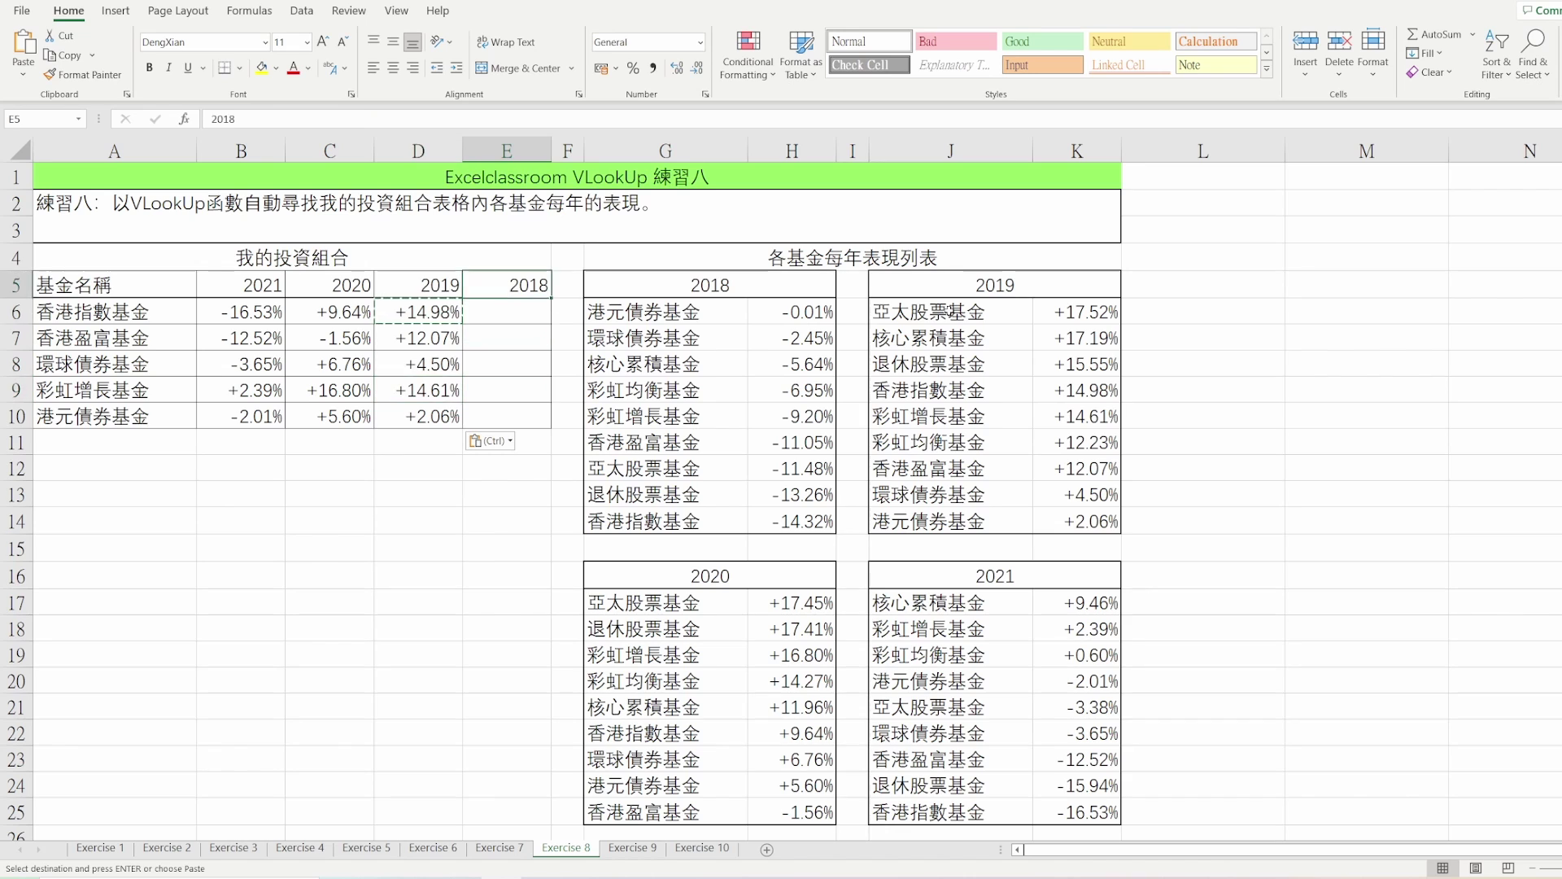
pyautogui.press('Down')
pyautogui.write('=v')
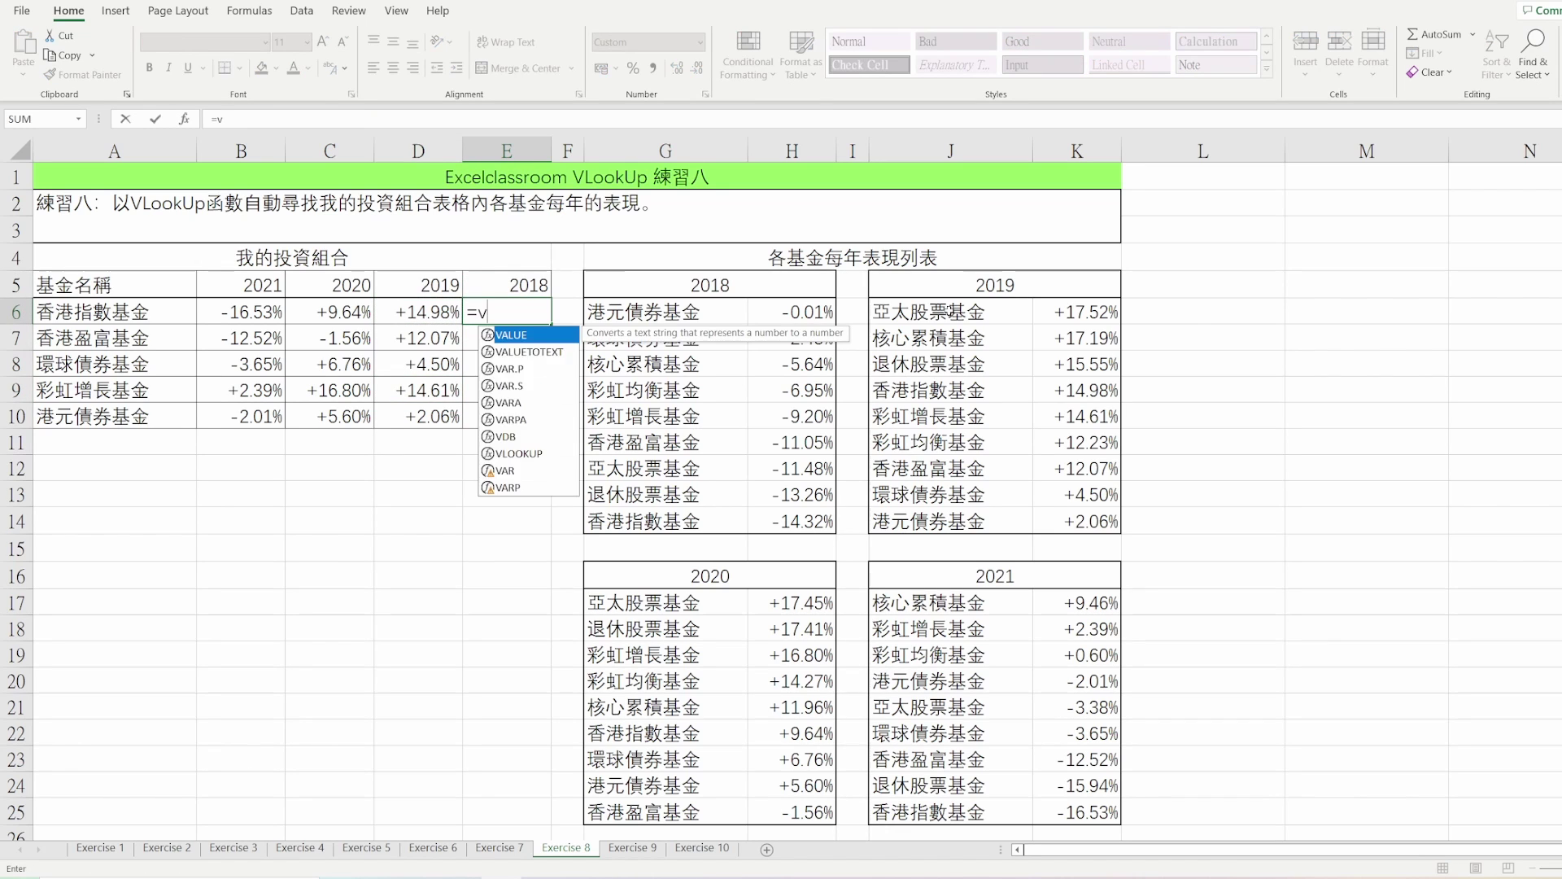
pyautogui.write('lookup(')
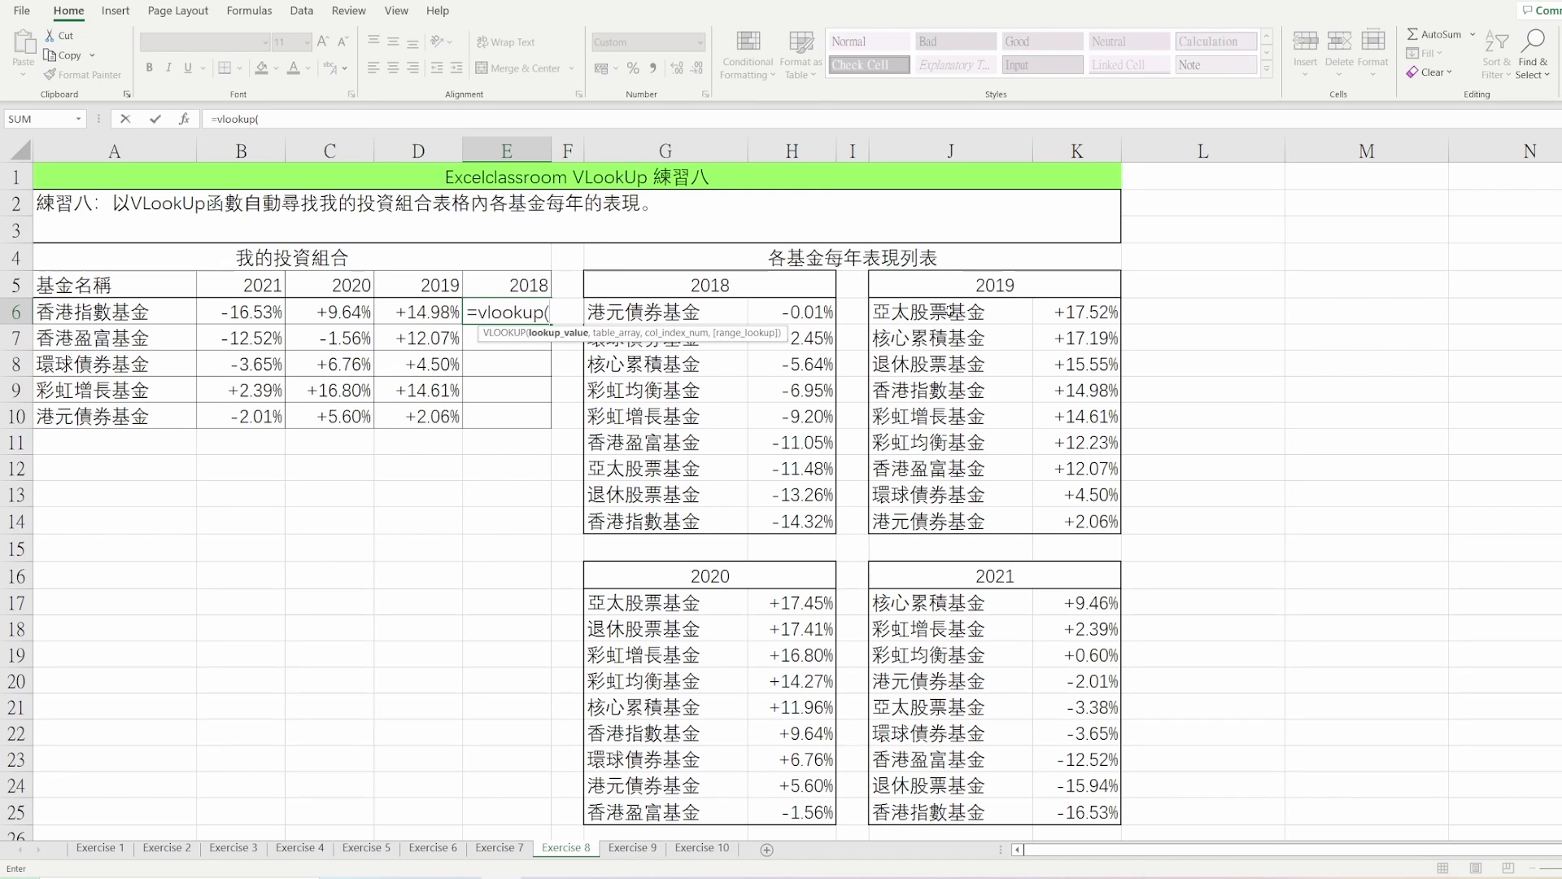
pyautogui.press('Left')
pyautogui.press('Left')
pyautogui.press('Left')
pyautogui.press('Left')
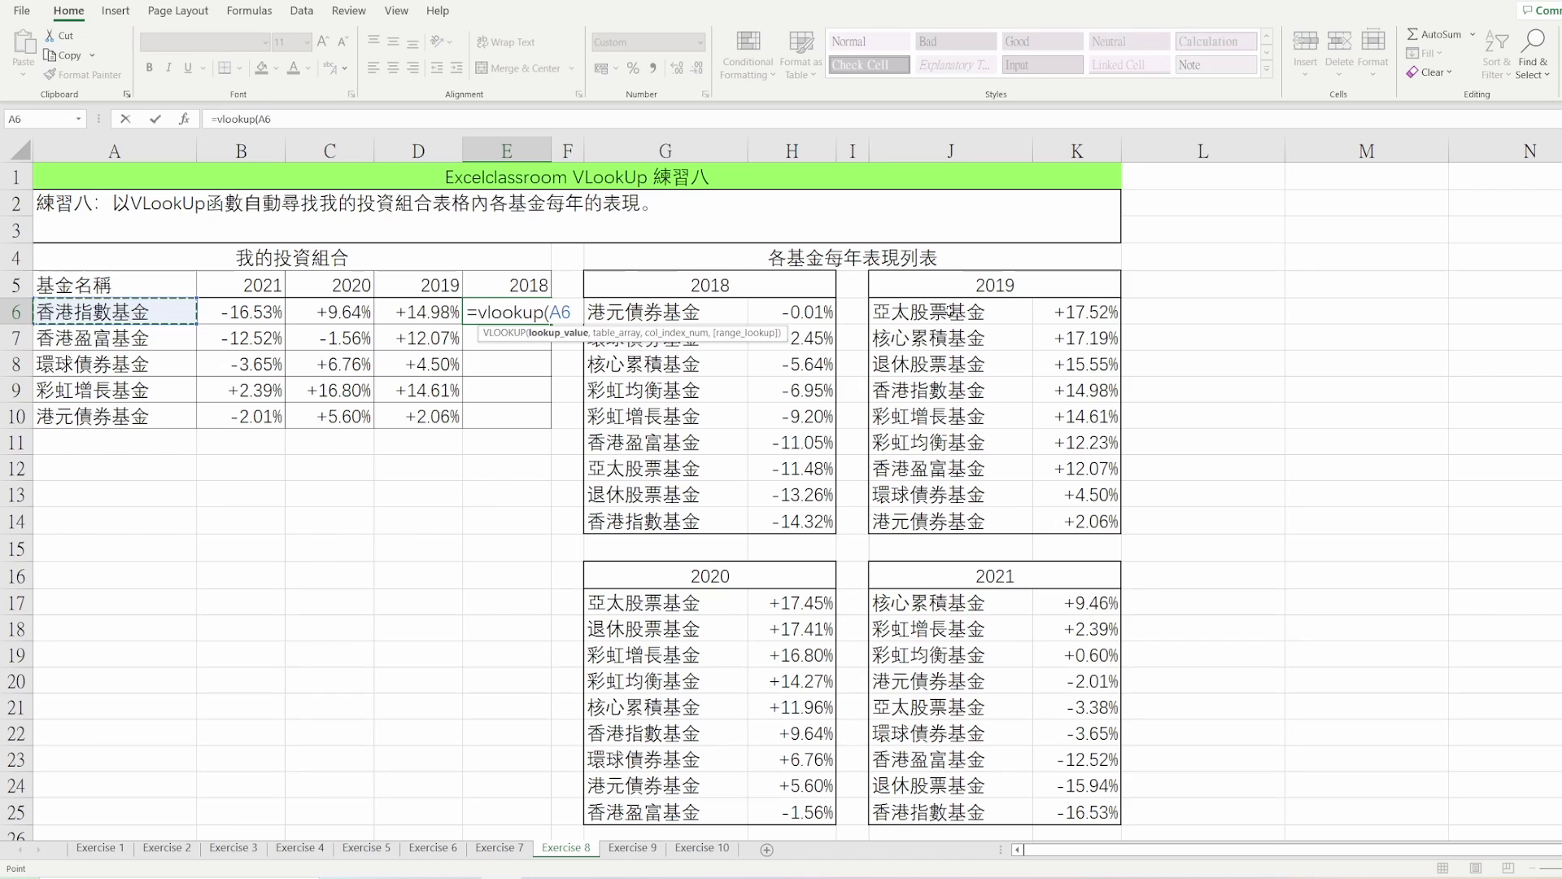
pyautogui.write(',')
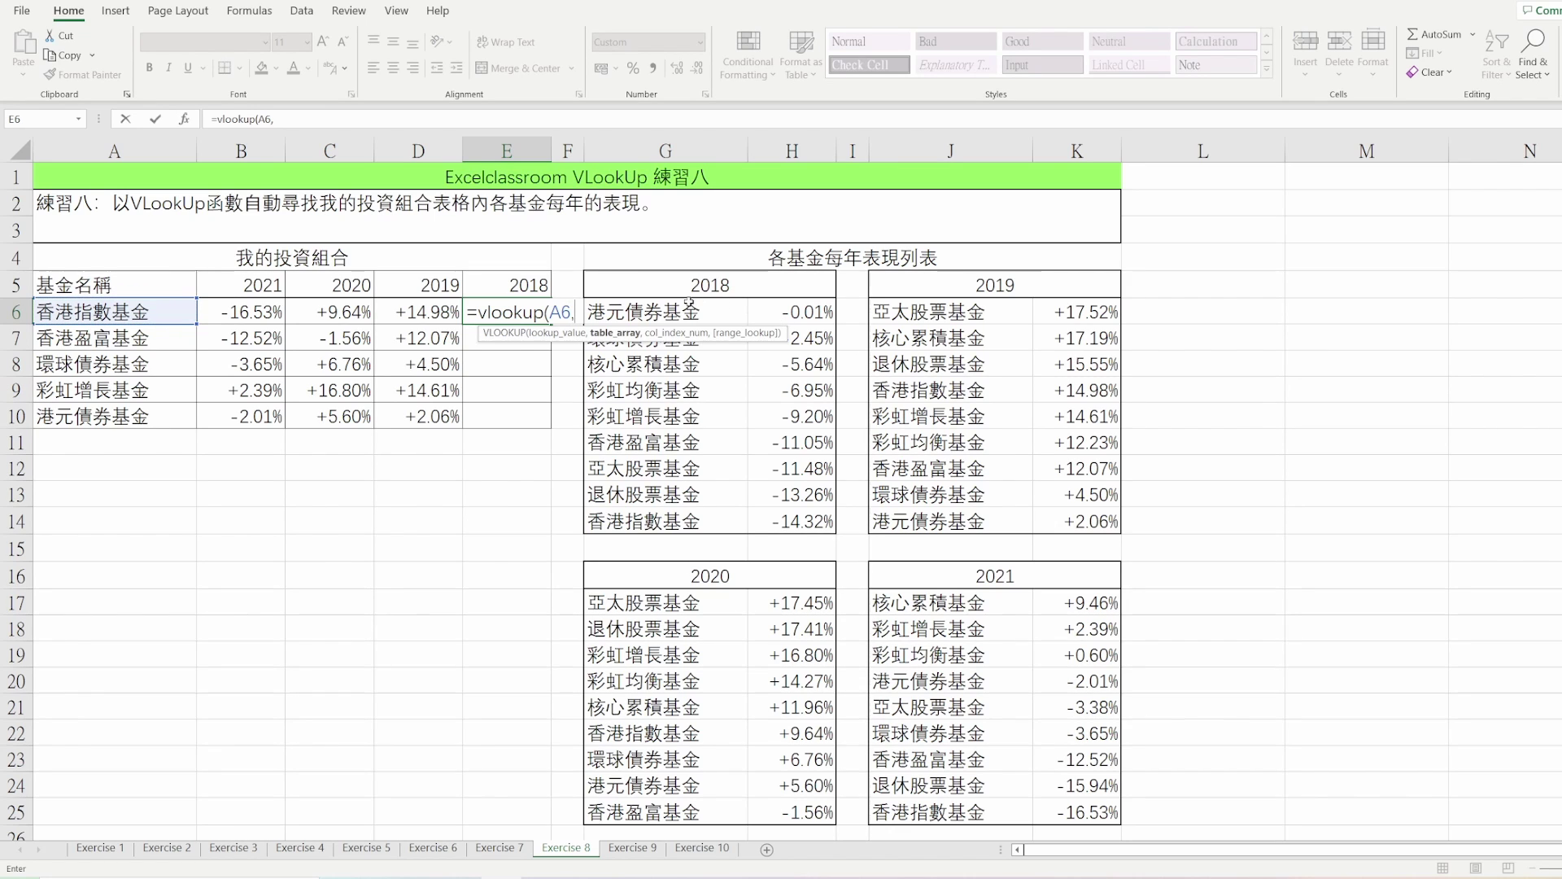
pyautogui.moveTo(675, 313); pyautogui.dragTo(787, 523)
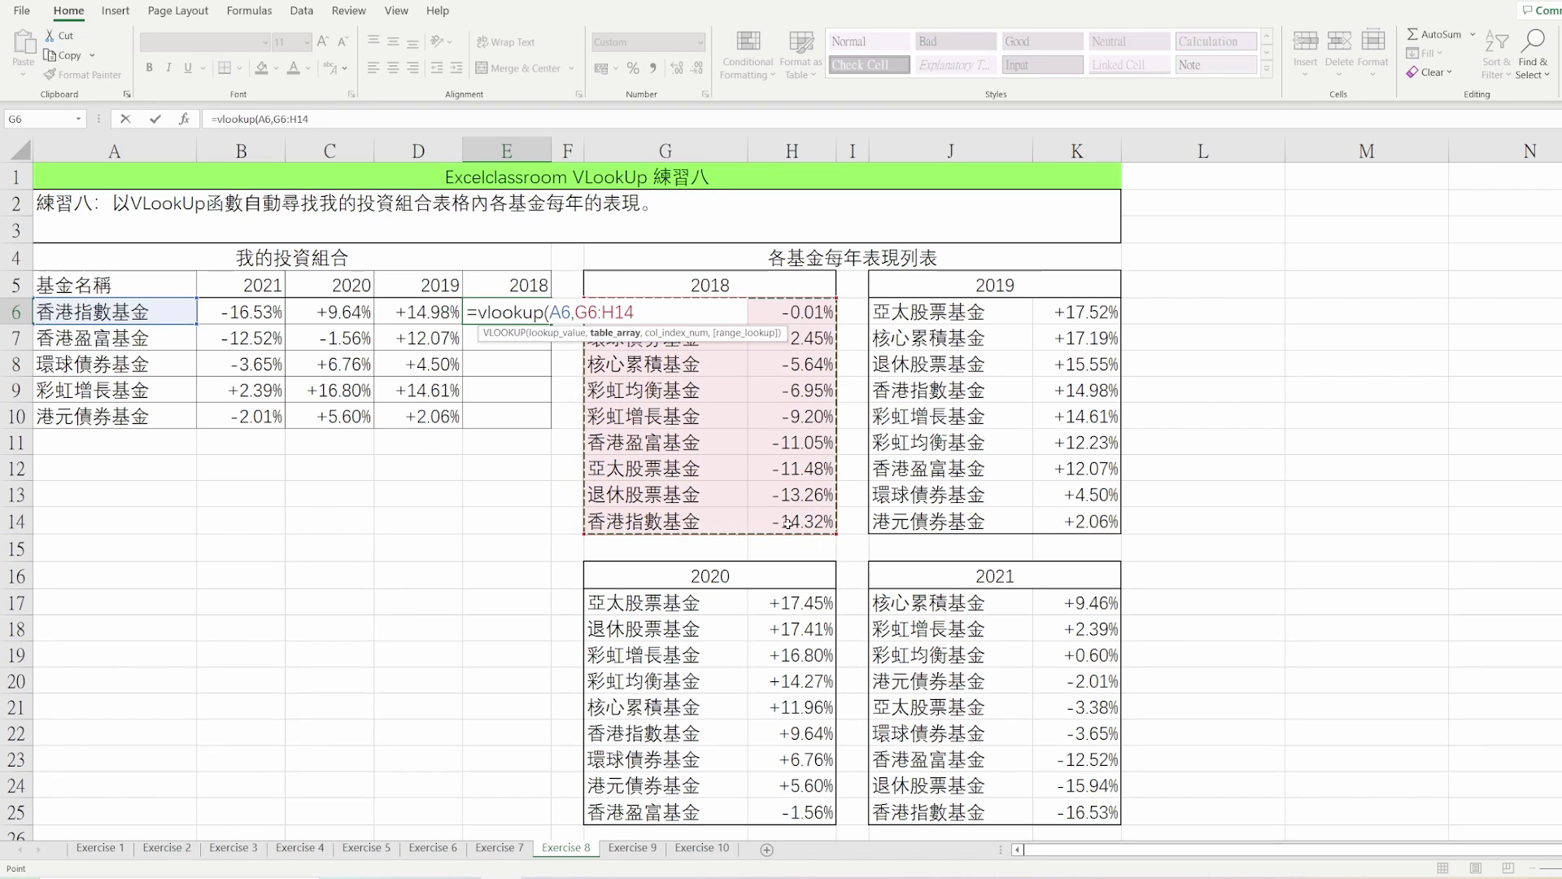
pyautogui.press('F4')
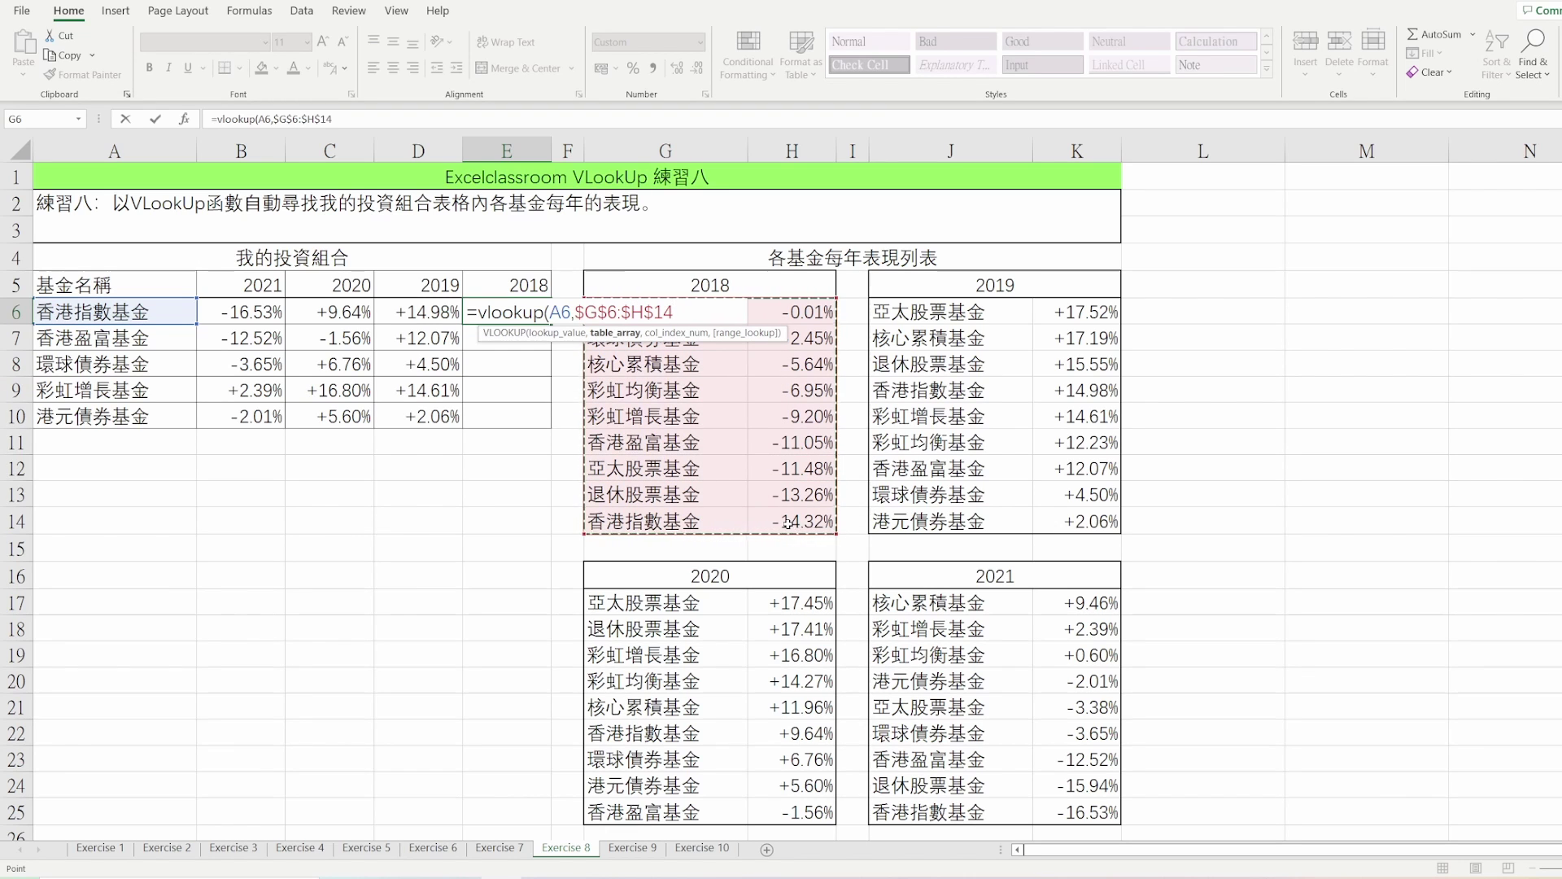
pyautogui.write(',')
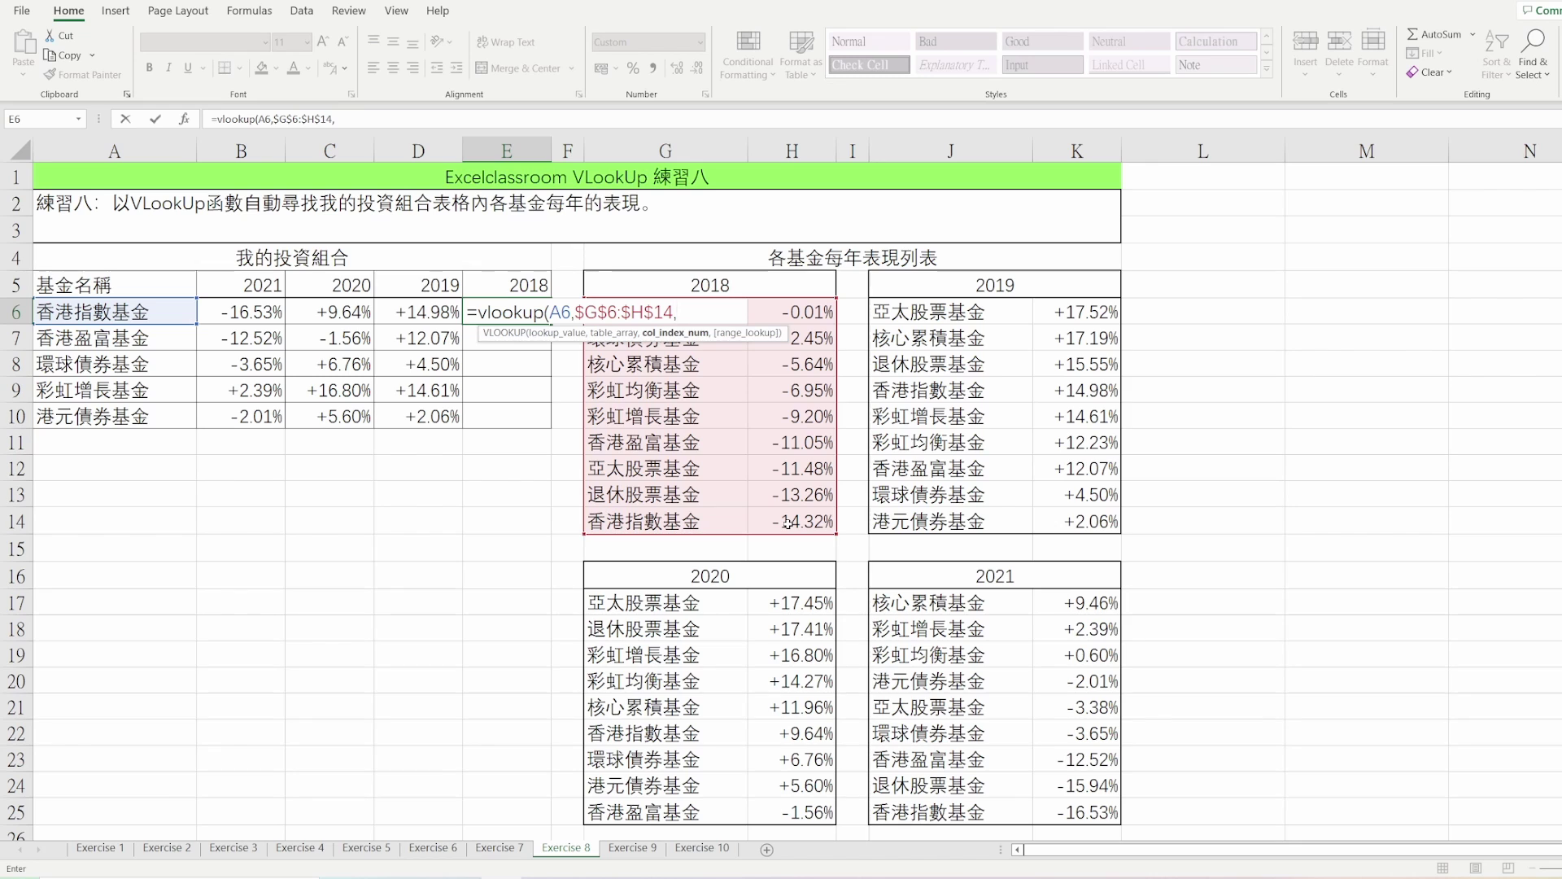
pyautogui.write('2,')
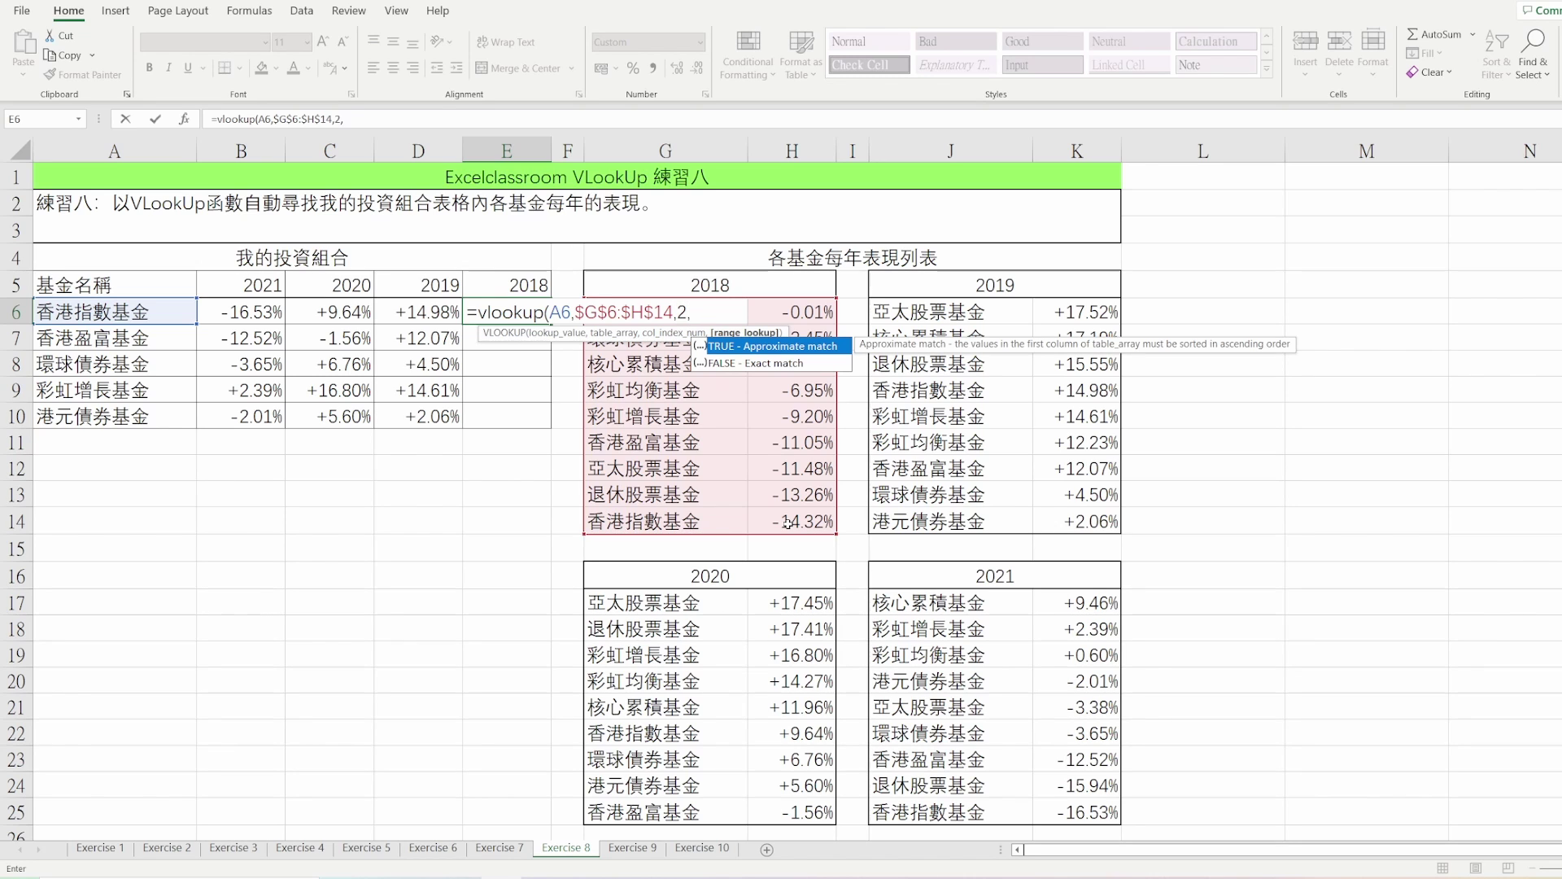
pyautogui.write('0)')
pyautogui.press('Return')
# - Copy the 2018 lookup formula in E6 and paste only formulas into E6:E10 for the remaining funds
pyautogui.press('Up')
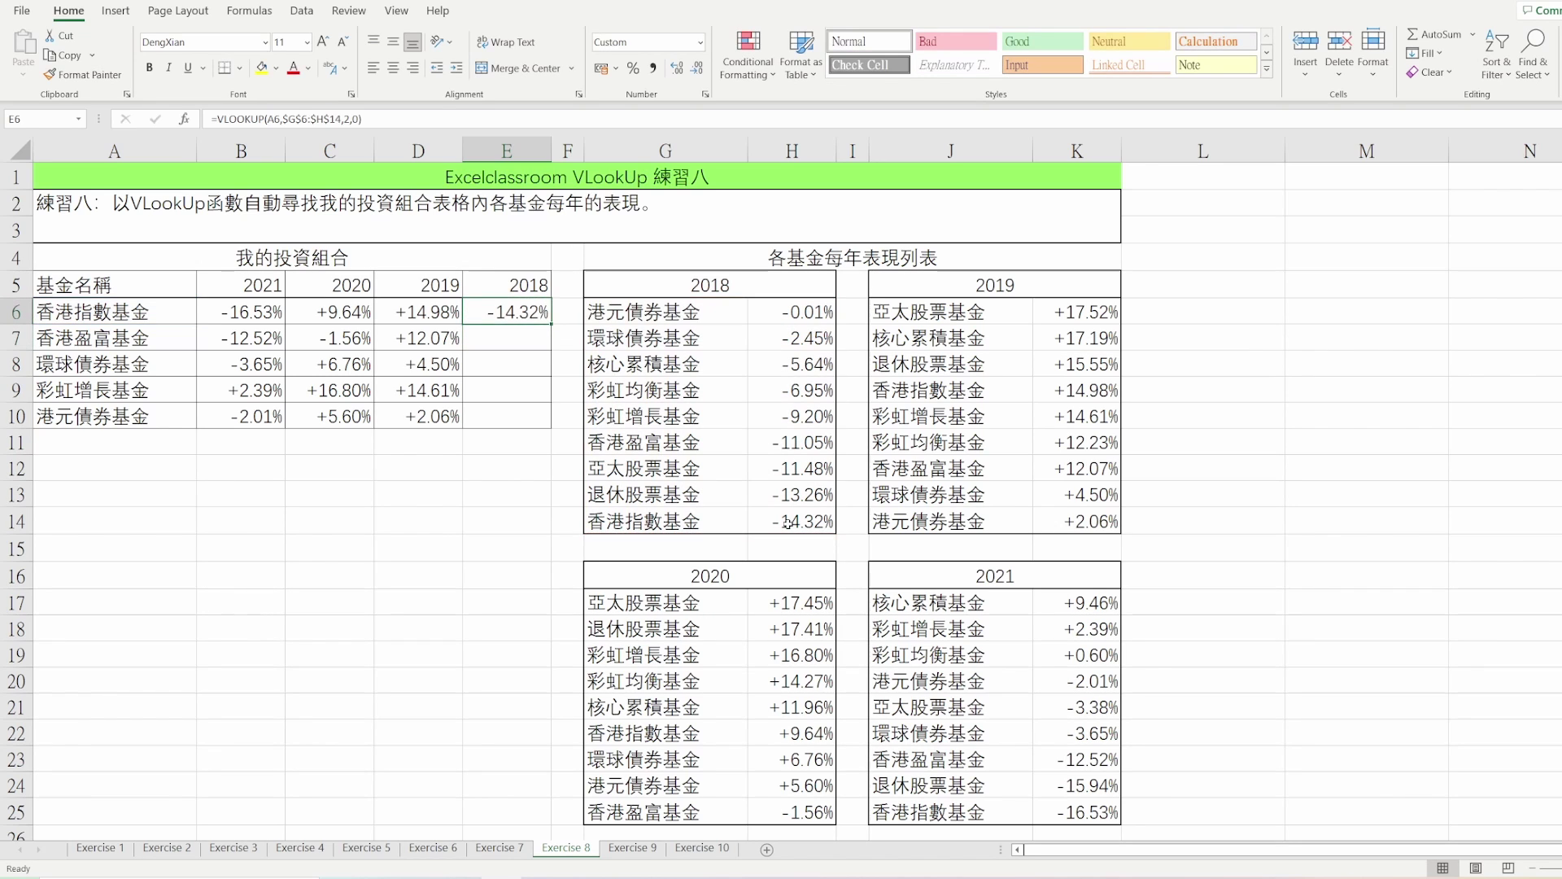
pyautogui.hotkey('ctrl', 'c')
pyautogui.press('Left')
pyautogui.hotkey('ctrl', 'Down')
pyautogui.press('Right')
pyautogui.hotkey('ctrl', 'shift', 'Up')
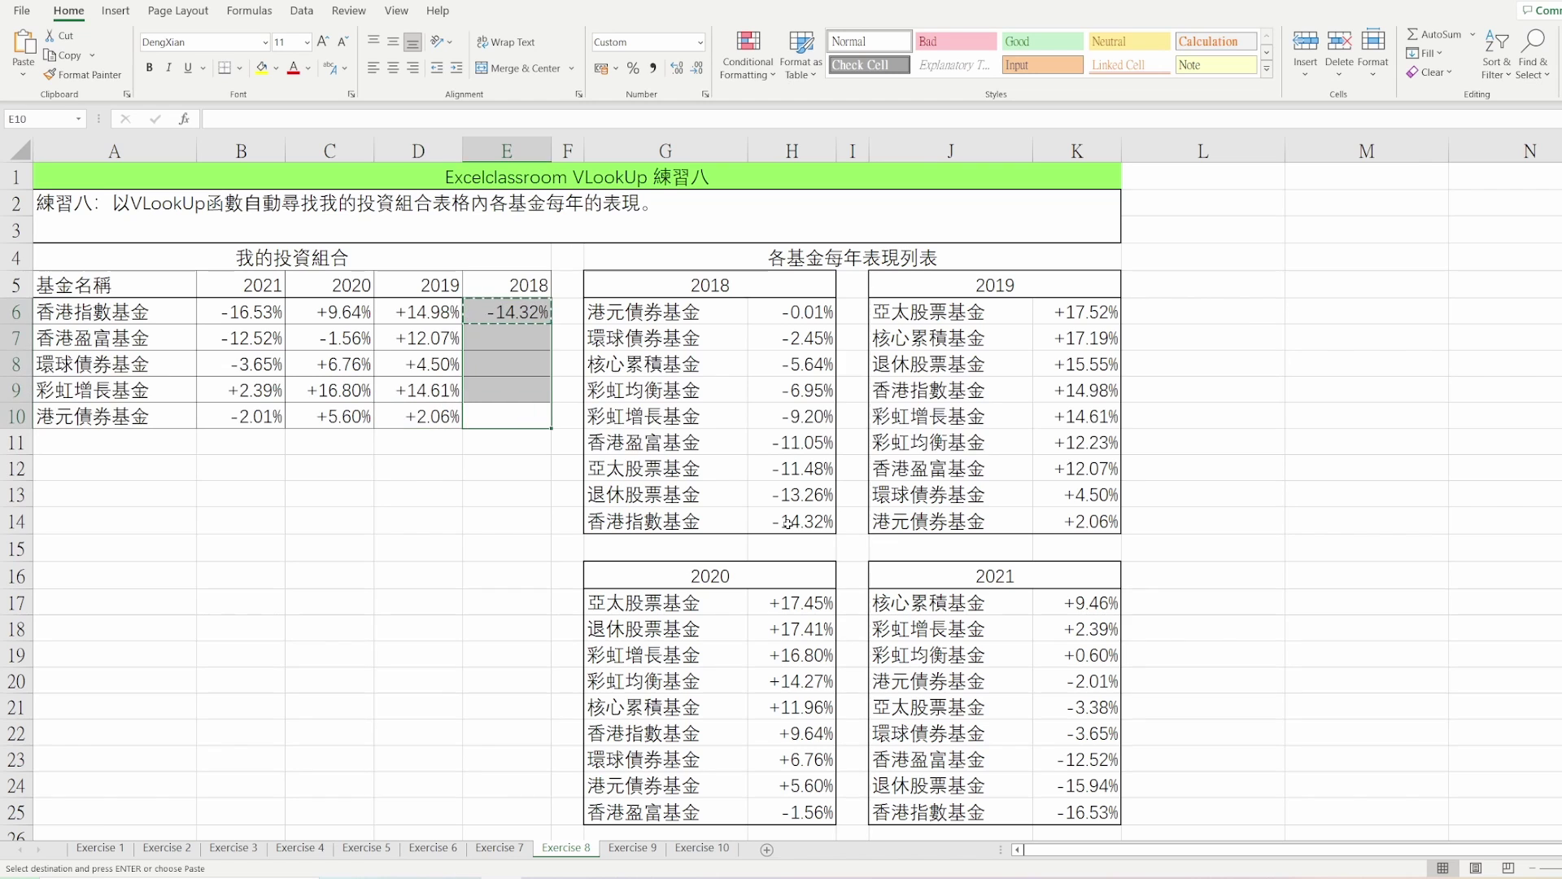
pyautogui.hotkey('ctrl', 'alt', 'v')
pyautogui.press('f')
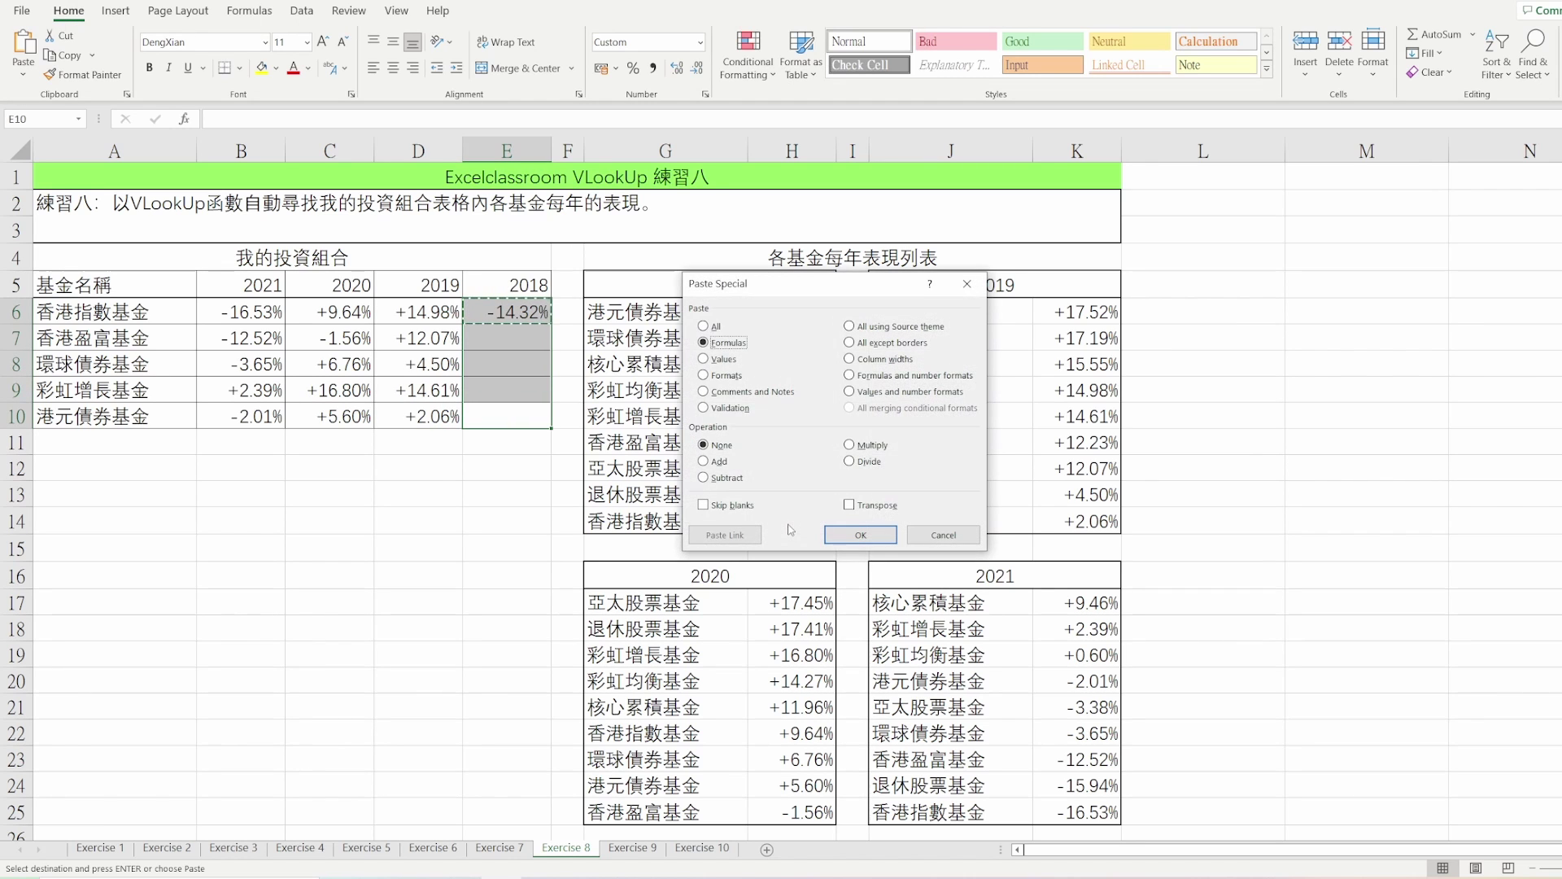
pyautogui.press('Return')
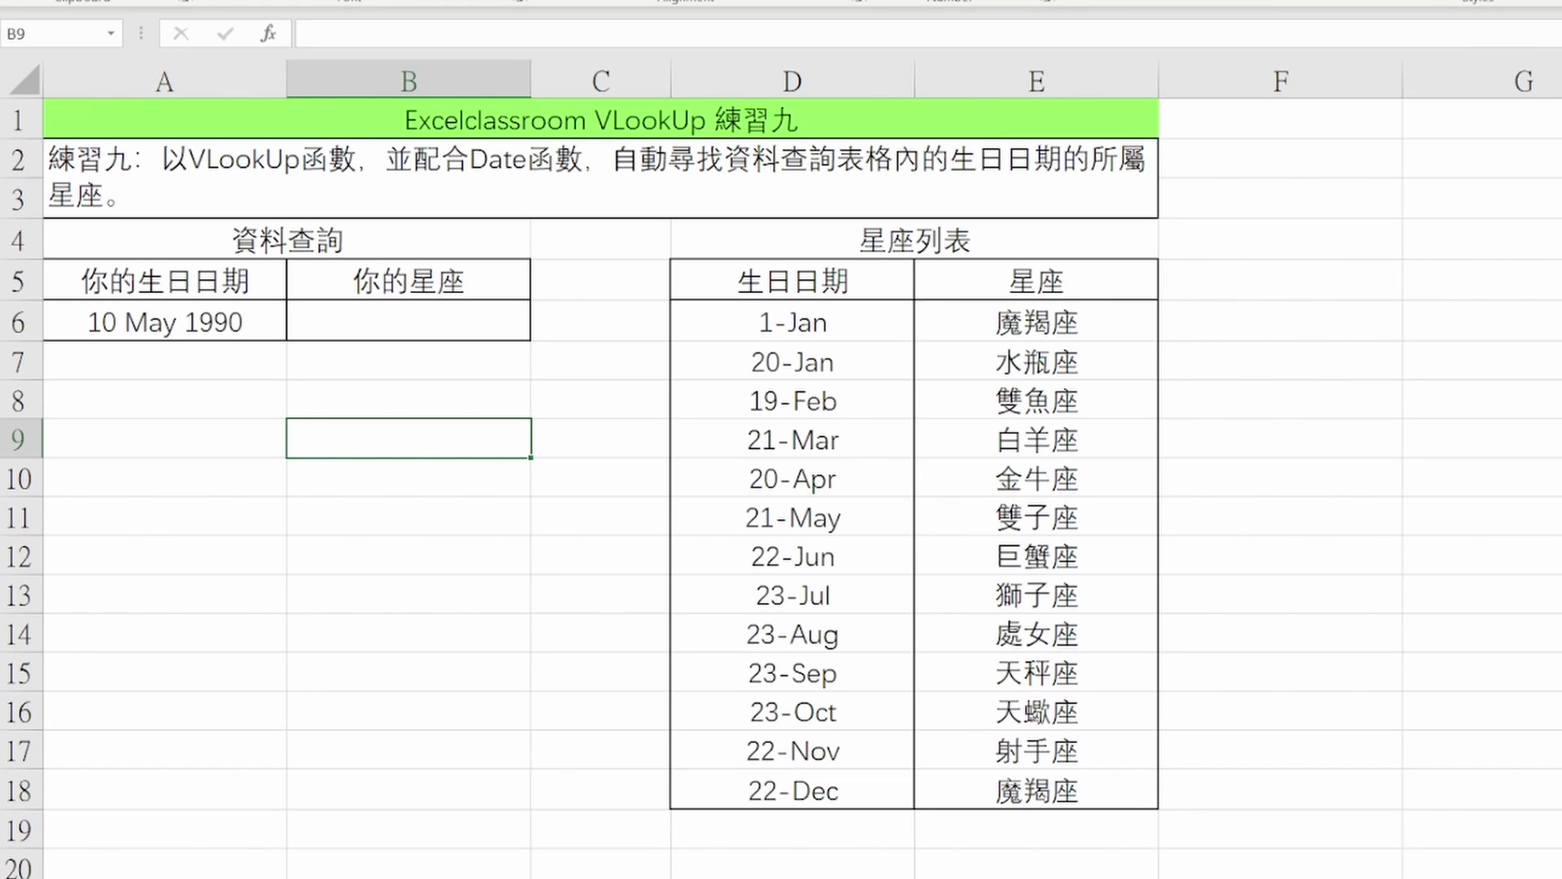
# - Examine Exercise 9's birthday in A6 and the zodiac list D6:E18, checking the full dates, including the year, stored in the 生日日期 column
pyautogui.click(209, 321)
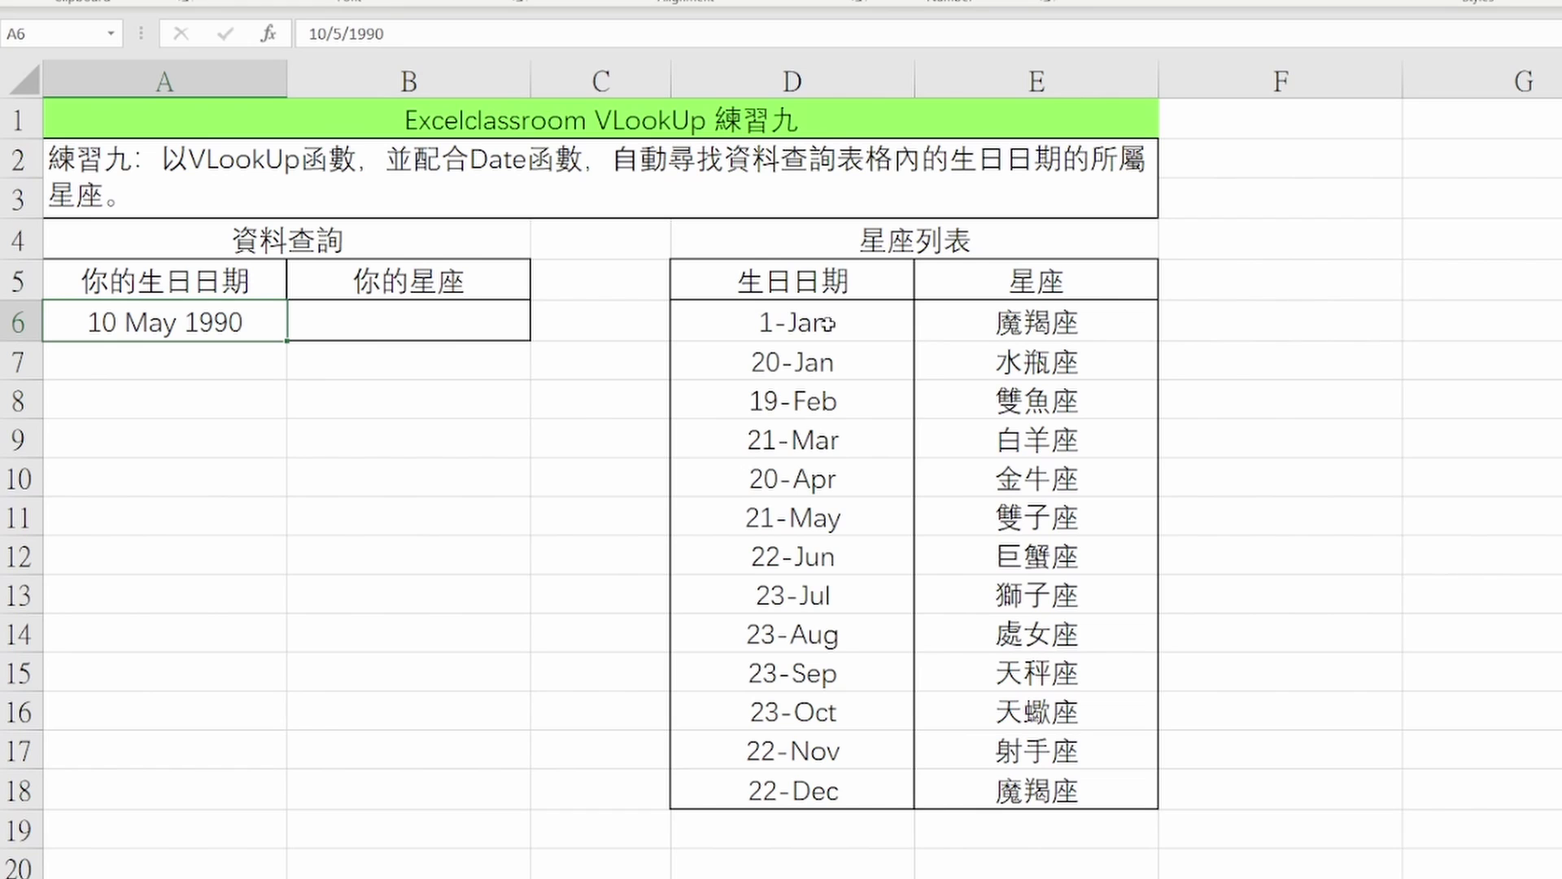
pyautogui.moveTo(826, 323); pyautogui.dragTo(1062, 790)
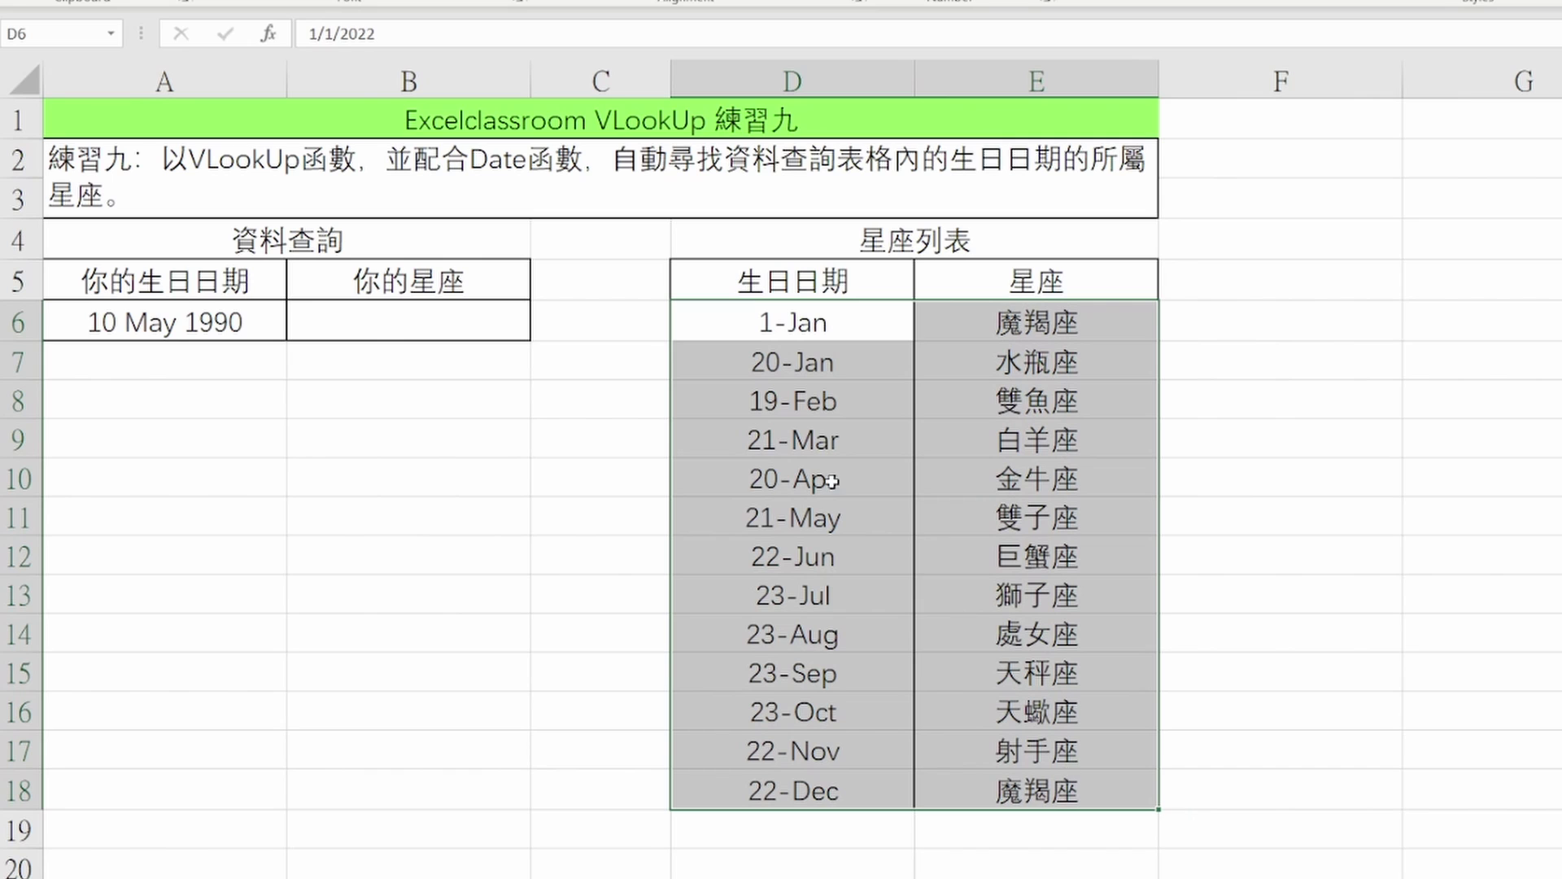
pyautogui.click(639, 395)
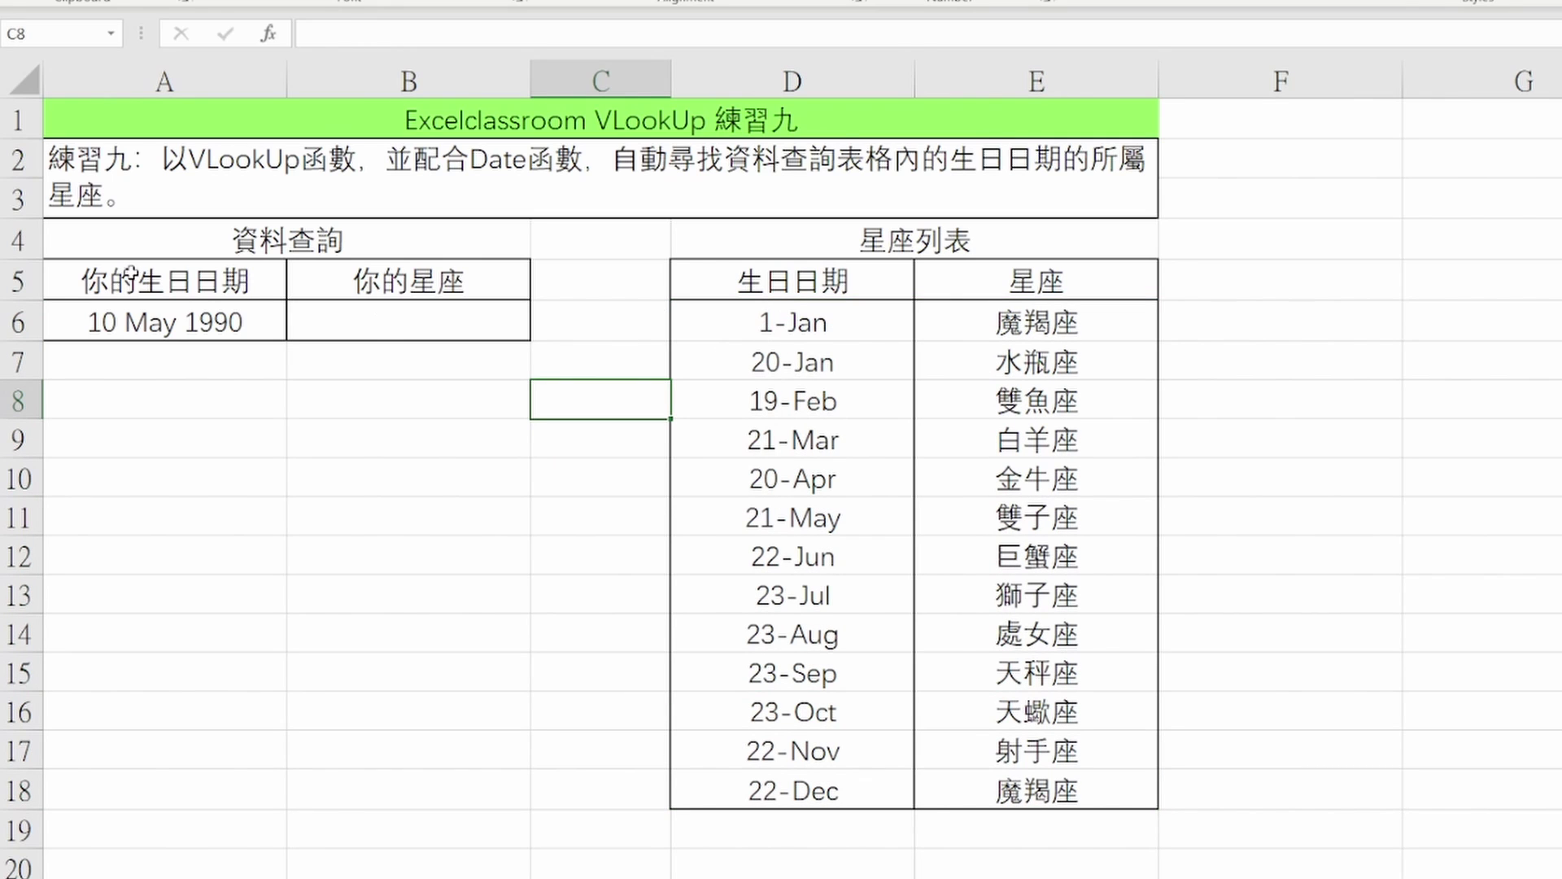
pyautogui.click(193, 327)
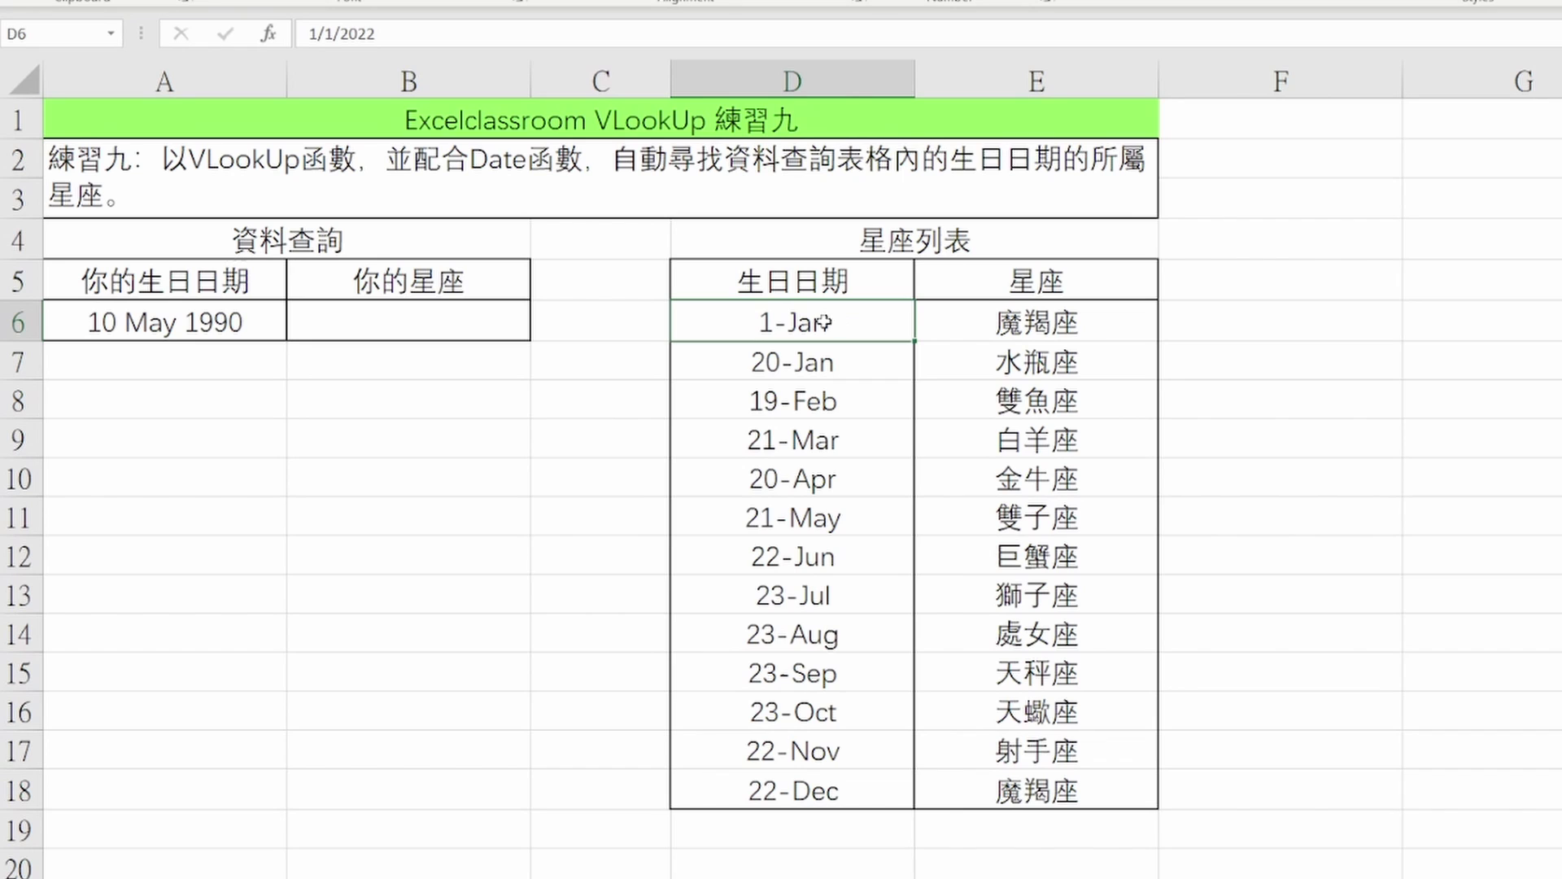
pyautogui.click(853, 365)
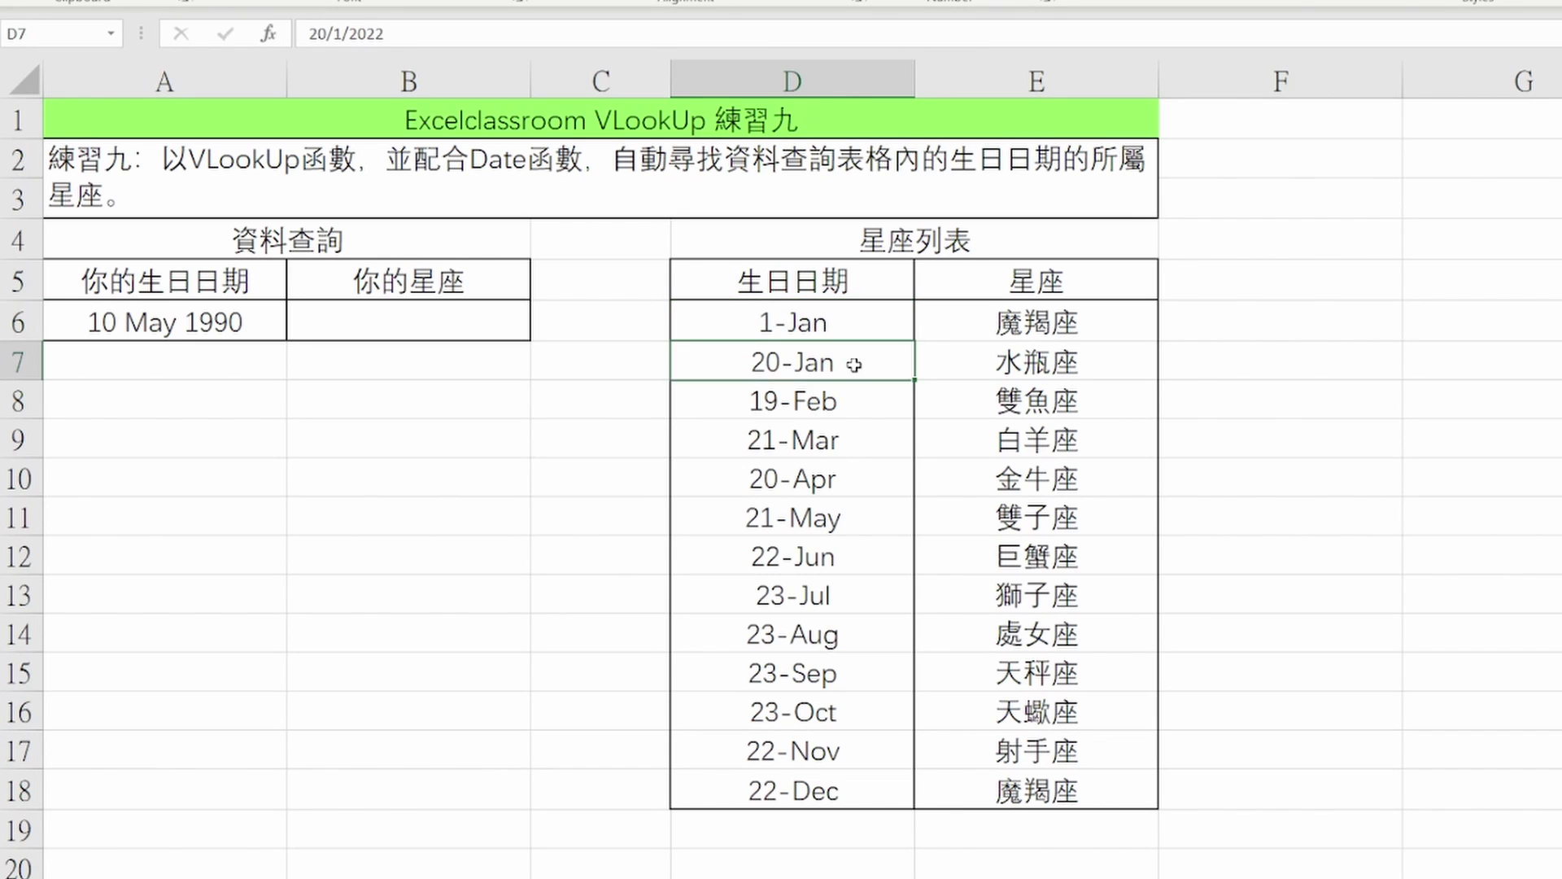
pyautogui.click(844, 411)
pyautogui.click(864, 443)
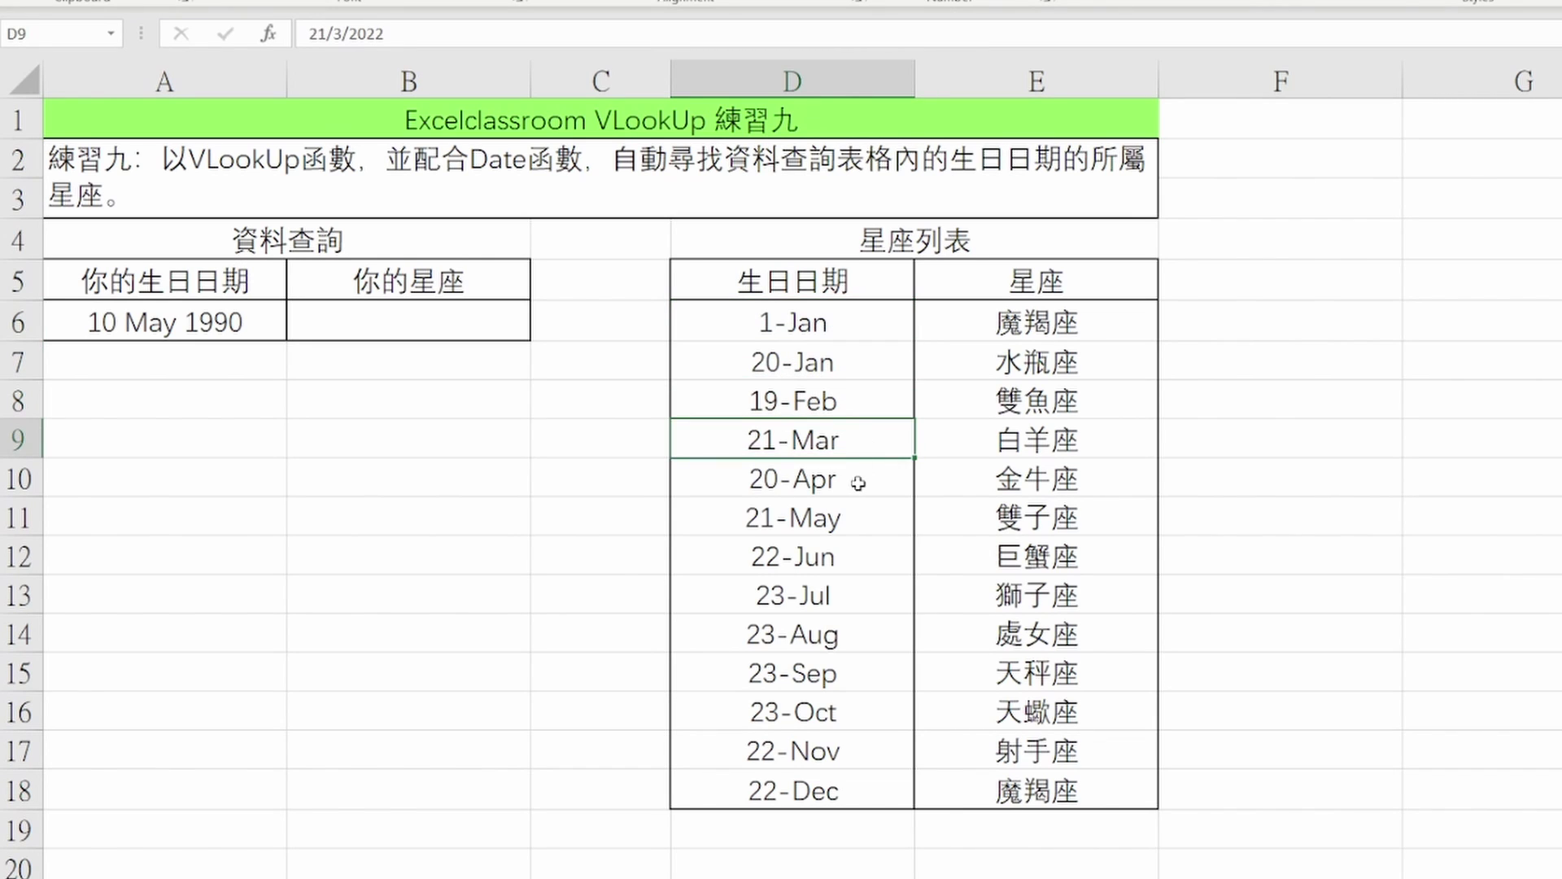
pyautogui.click(858, 483)
pyautogui.click(850, 567)
pyautogui.click(828, 651)
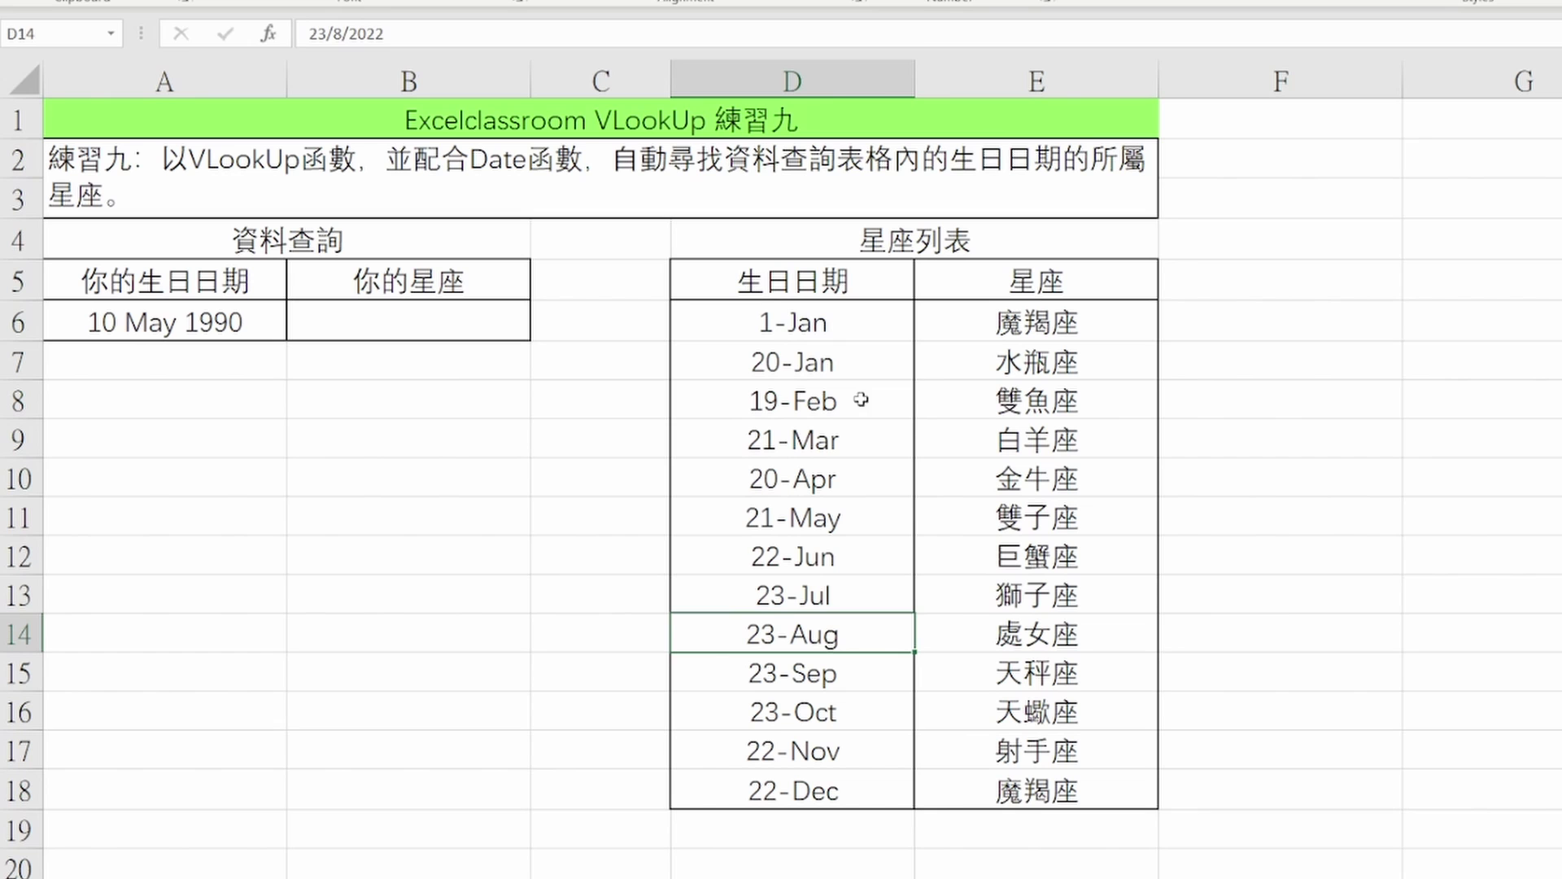
pyautogui.click(848, 324)
pyautogui.click(850, 350)
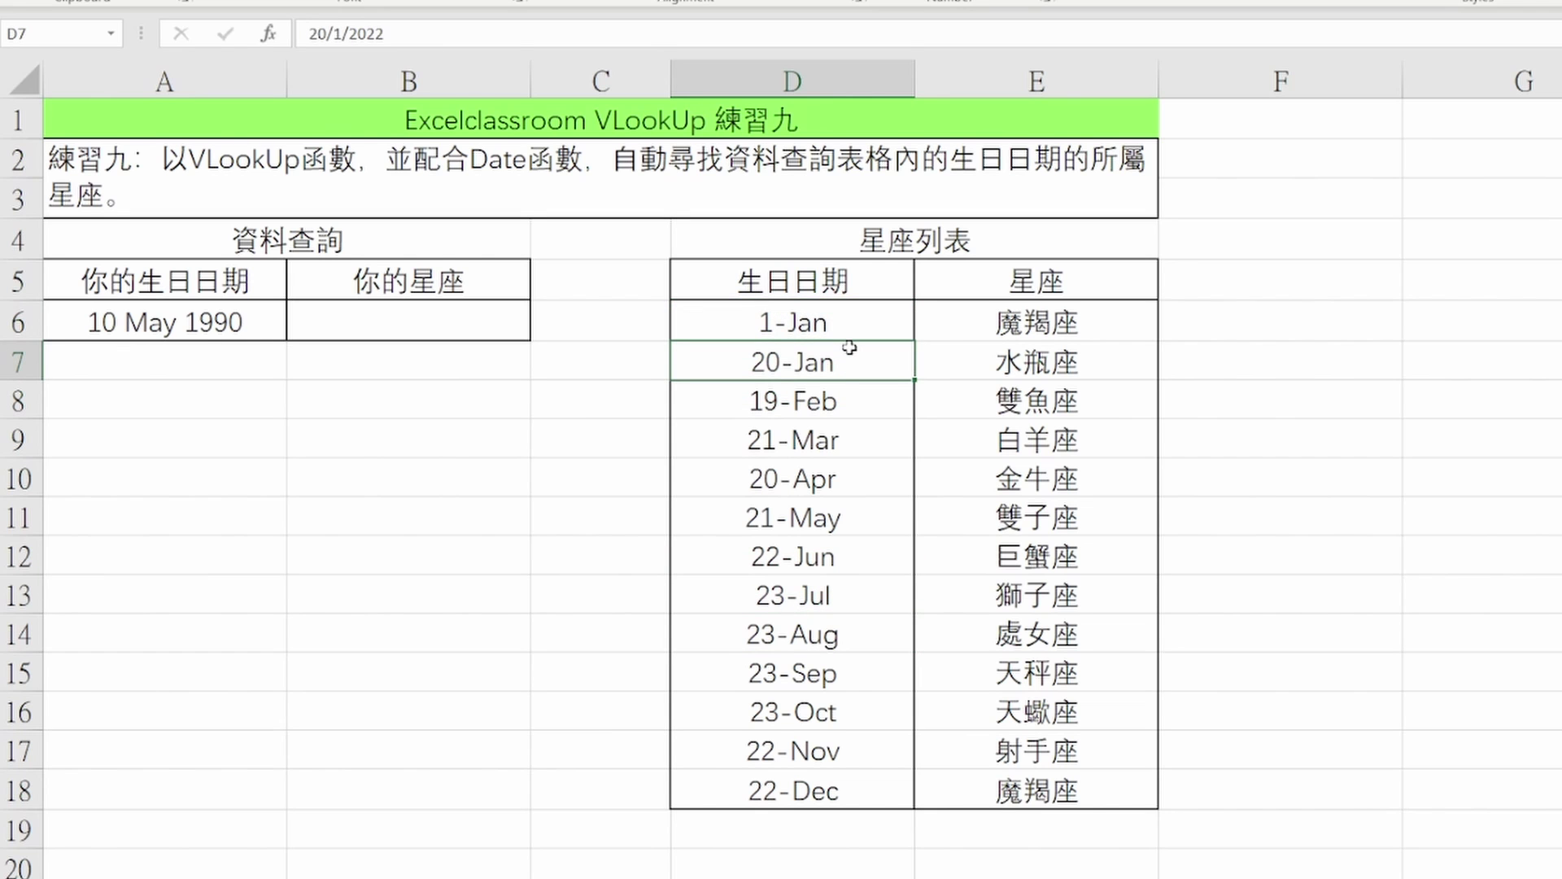
pyautogui.press('Down')
pyautogui.press('Down')
pyautogui.press('Down')
pyautogui.press('Down')
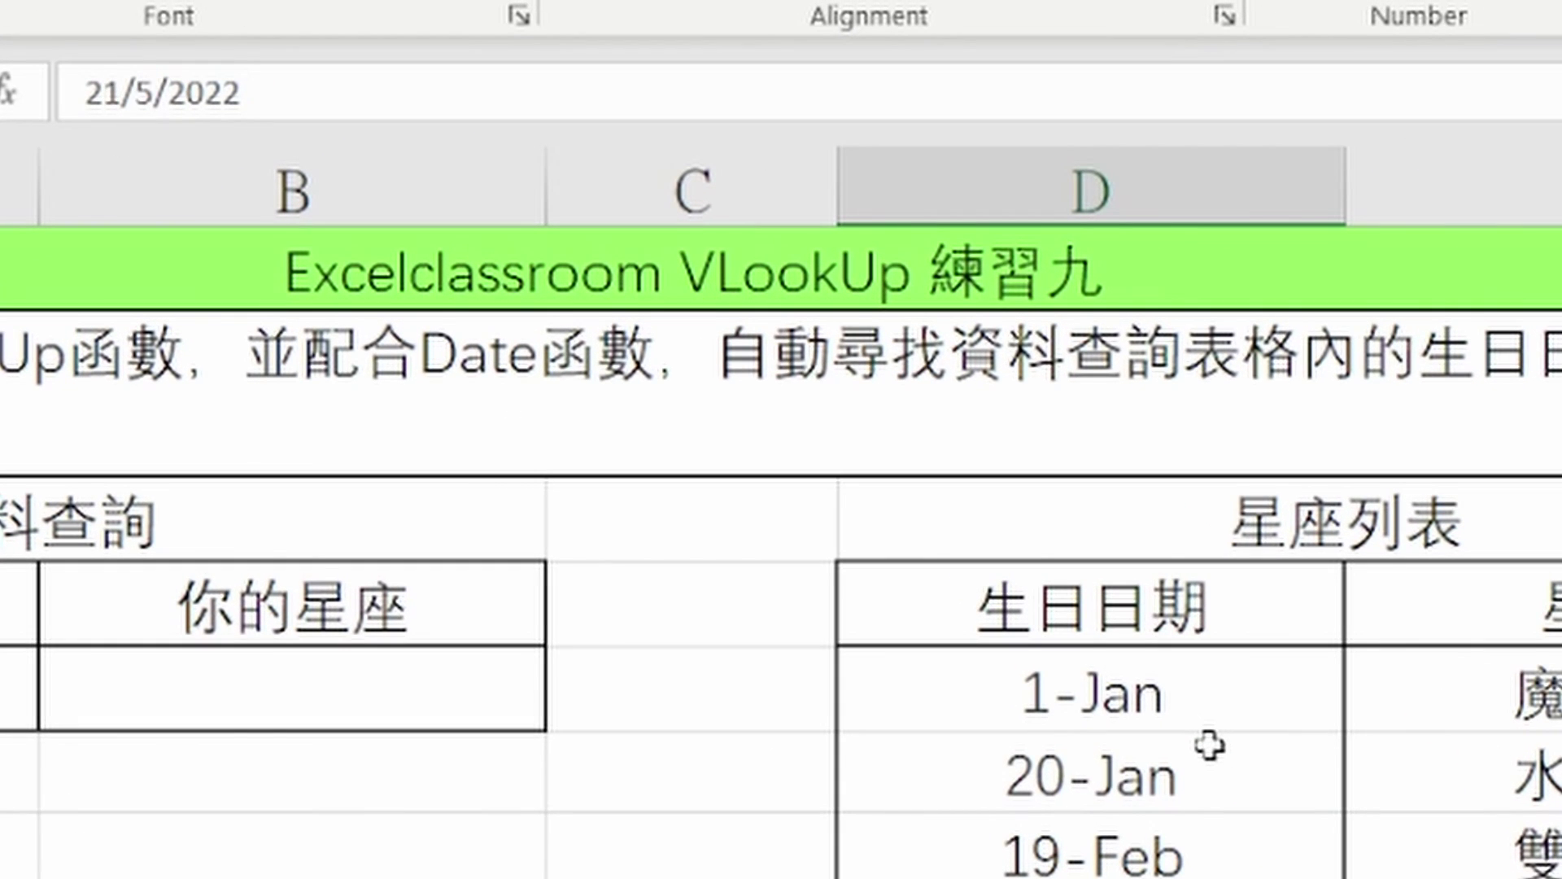
pyautogui.press('Down')
pyautogui.press('Down')
pyautogui.press('Down')
pyautogui.press('Down')
pyautogui.press('Down')
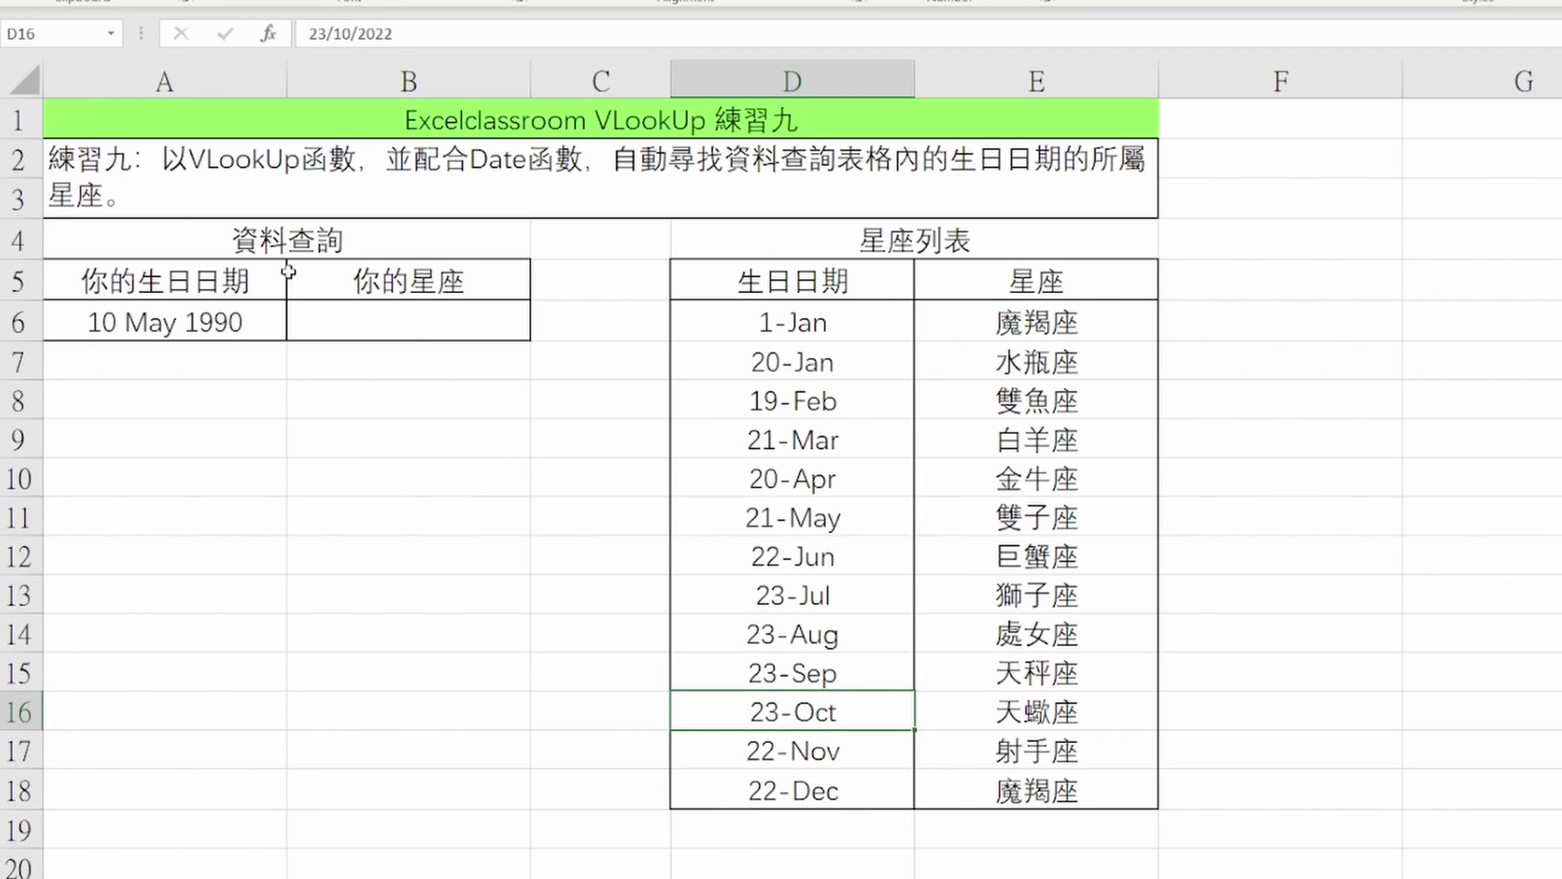
# - Start a VLOOKUP formula in B6 with DATE(2022,MONTH(A6),DAY(A6)) as the lookup value, converting the birthday to year 2022
pyautogui.click(413, 325)
pyautogui.write('=')
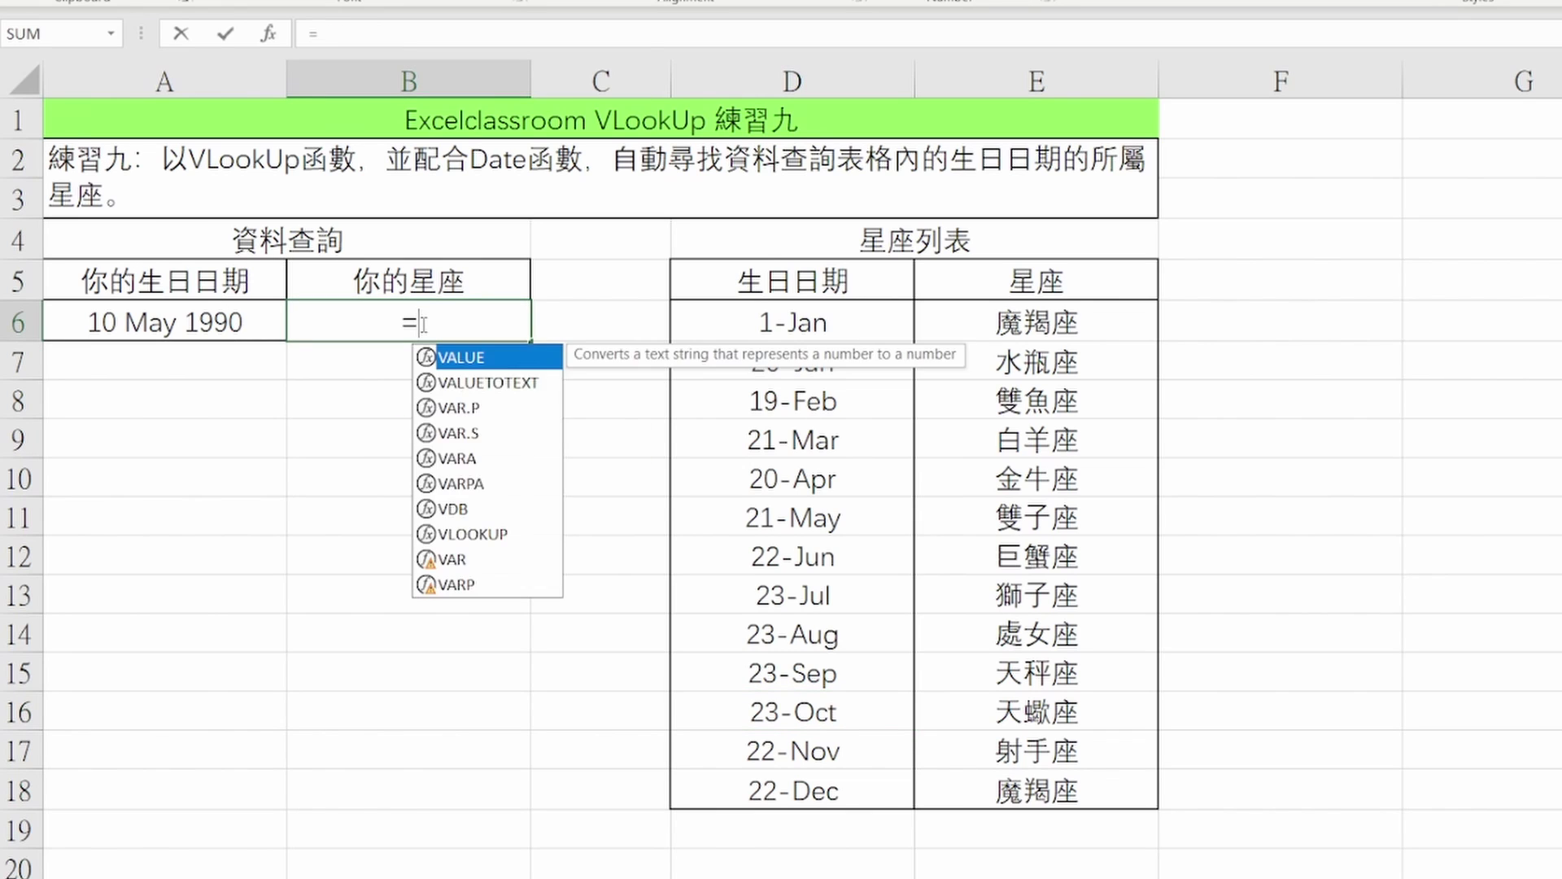
pyautogui.write('vlookup(')
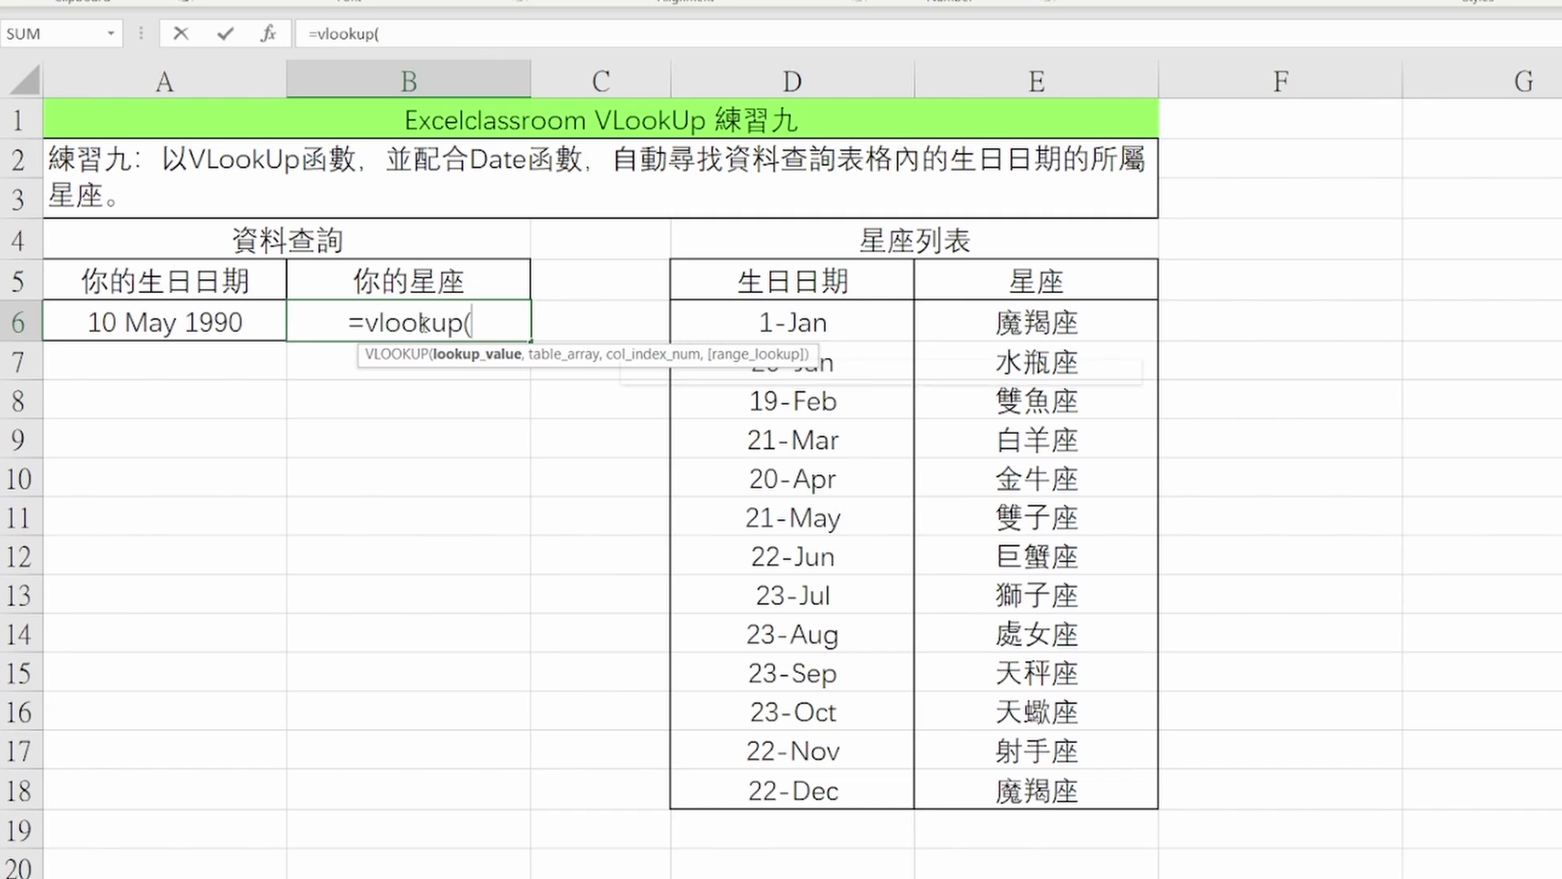
pyautogui.write('date')
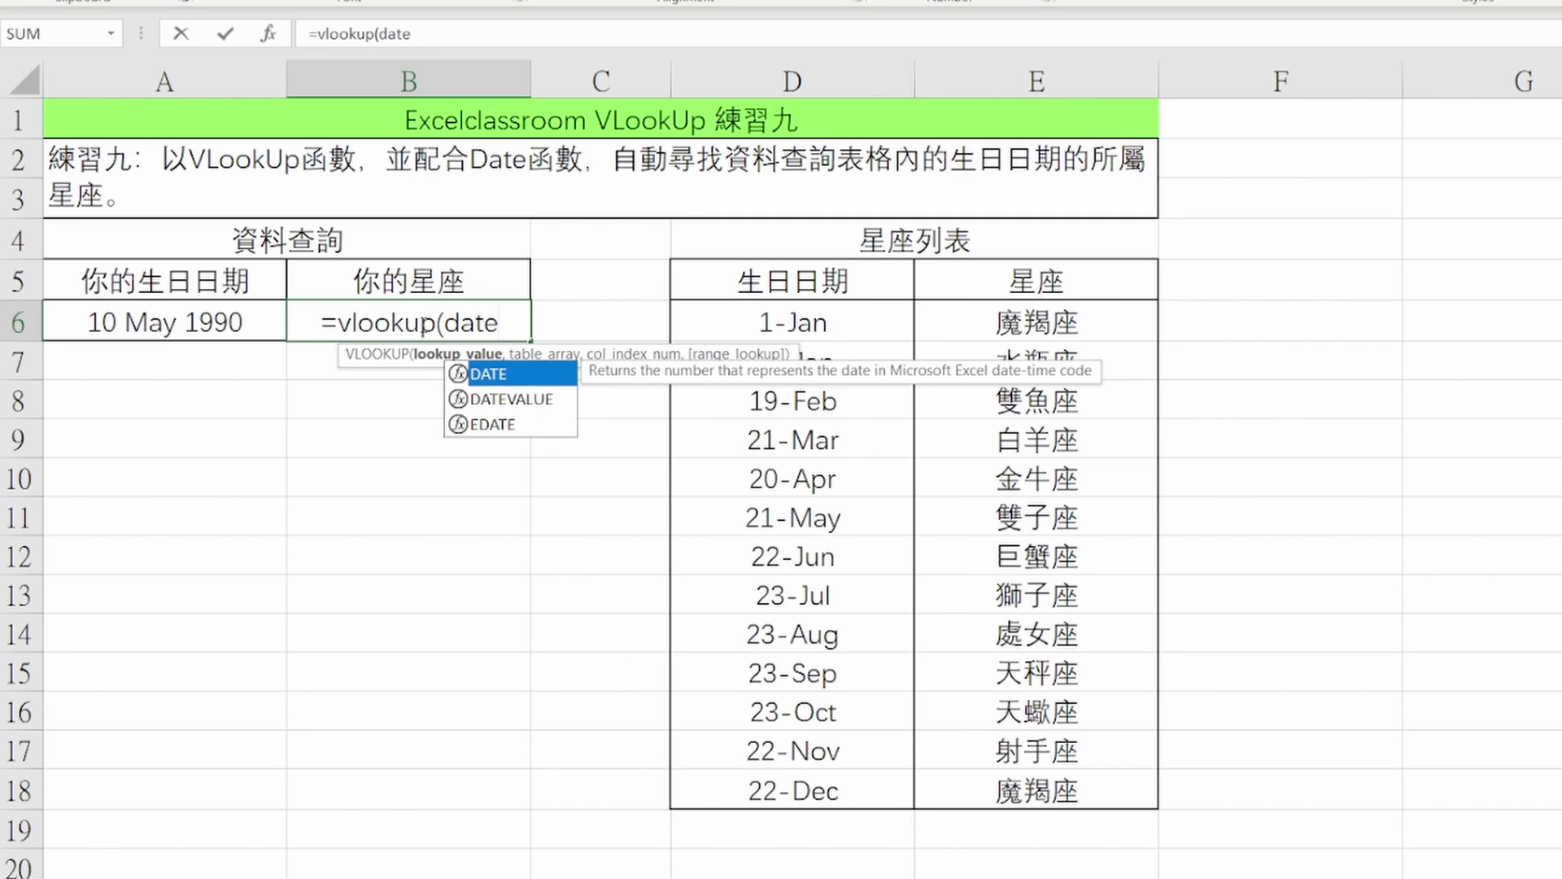
pyautogui.write('(')
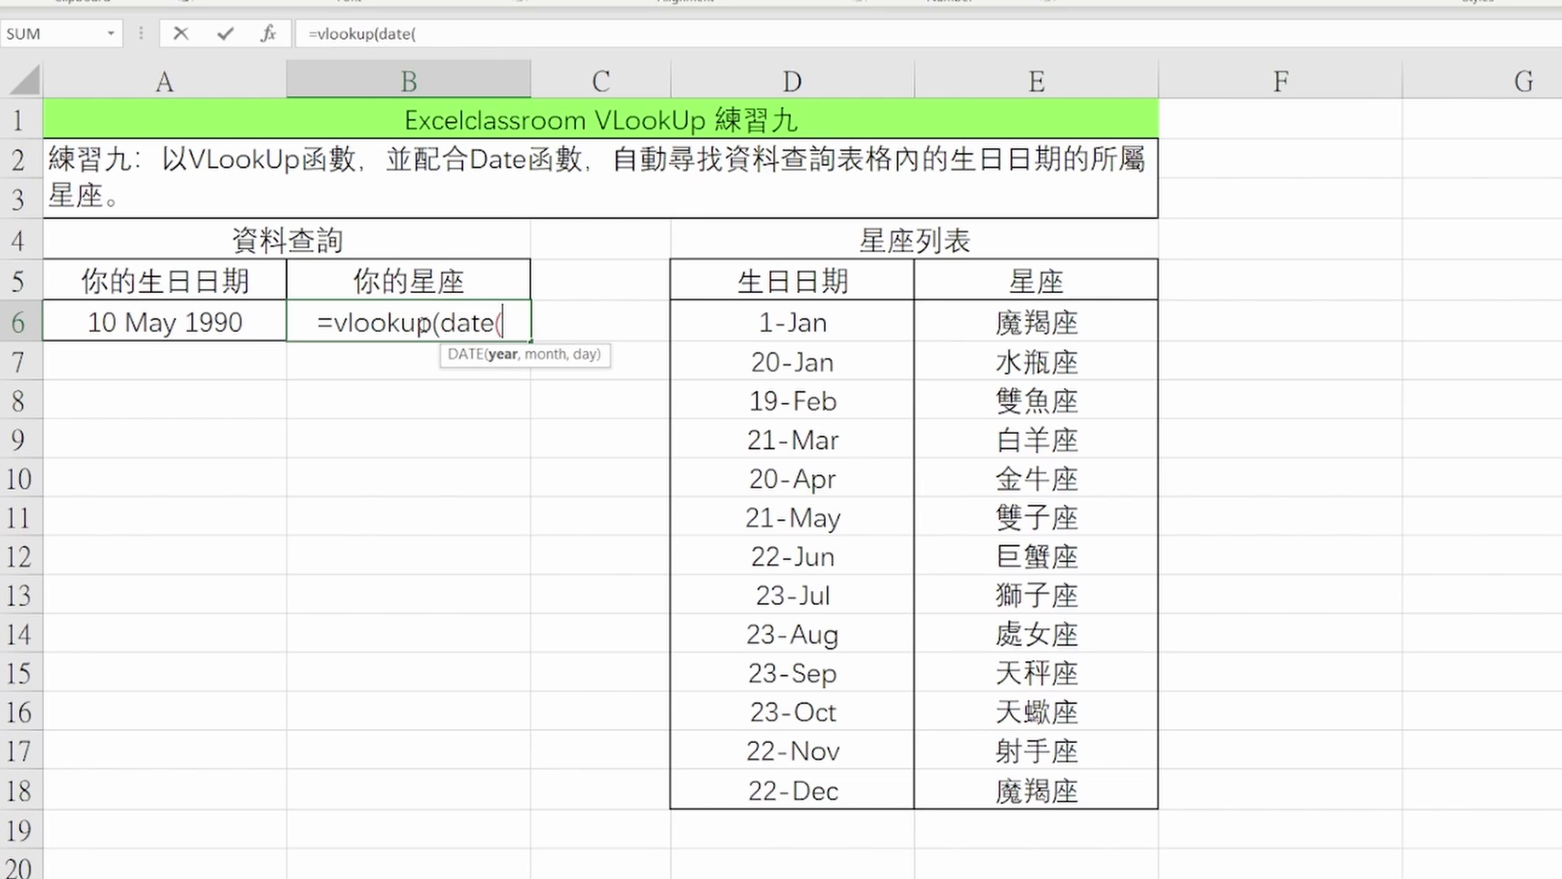
pyautogui.write('2022')
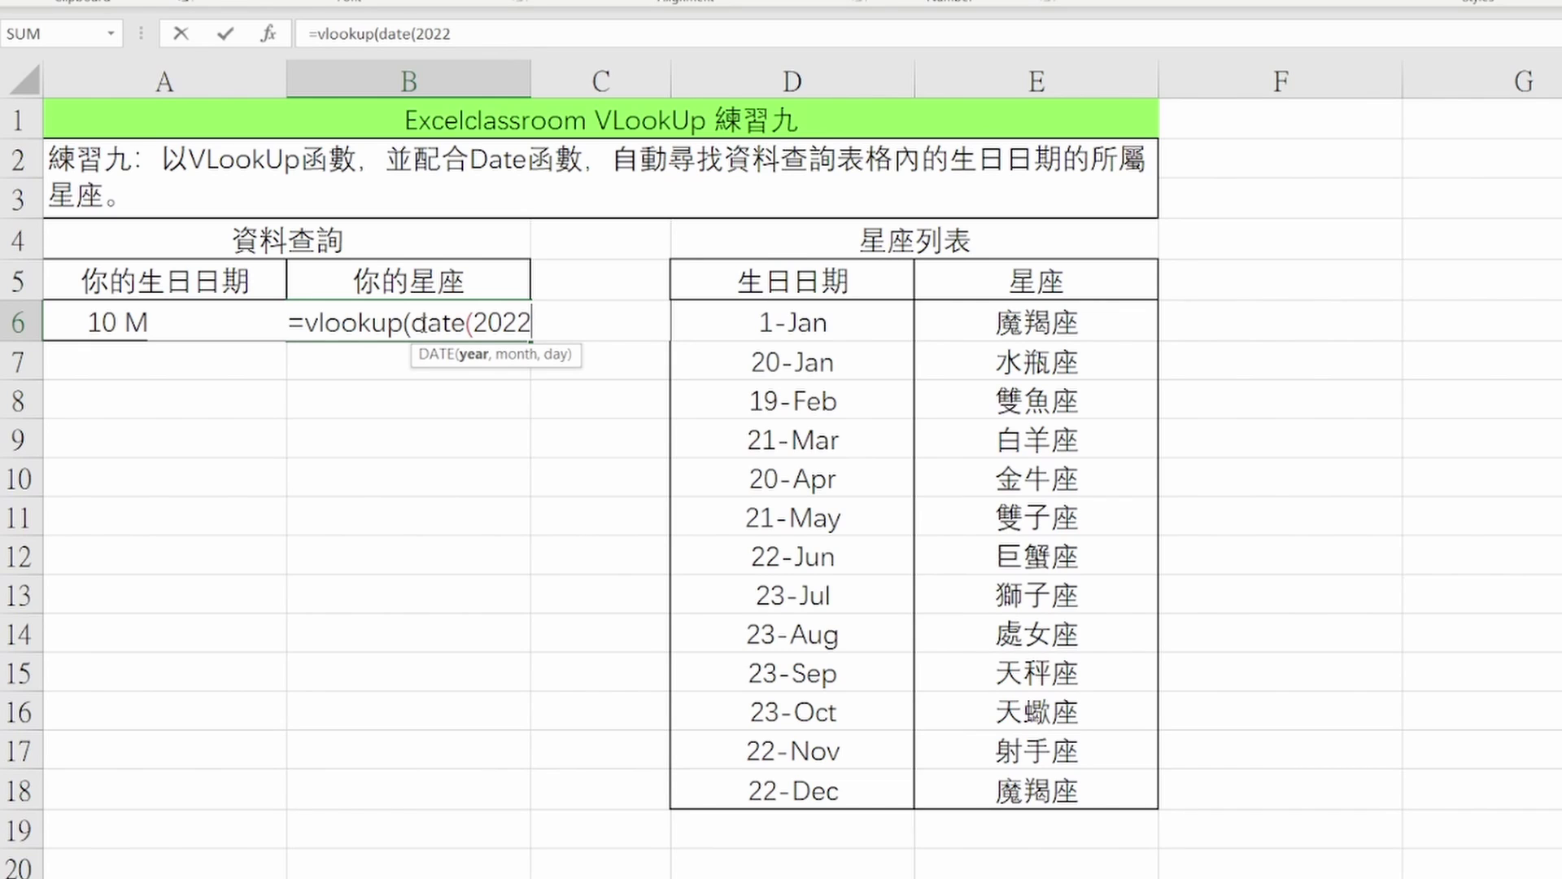
pyautogui.write(',')
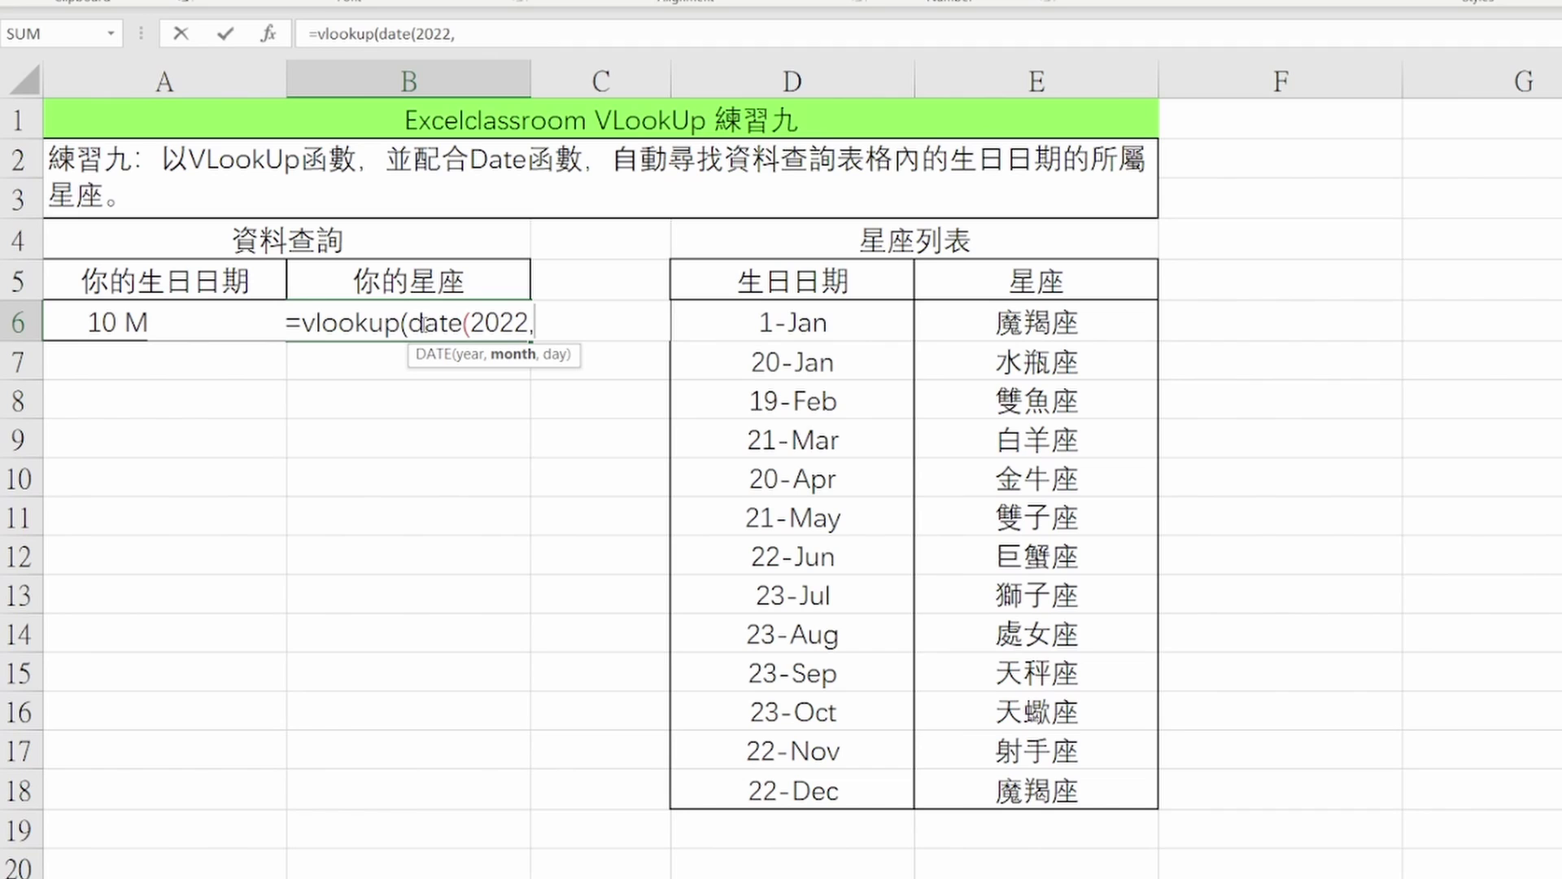
pyautogui.write('month(')
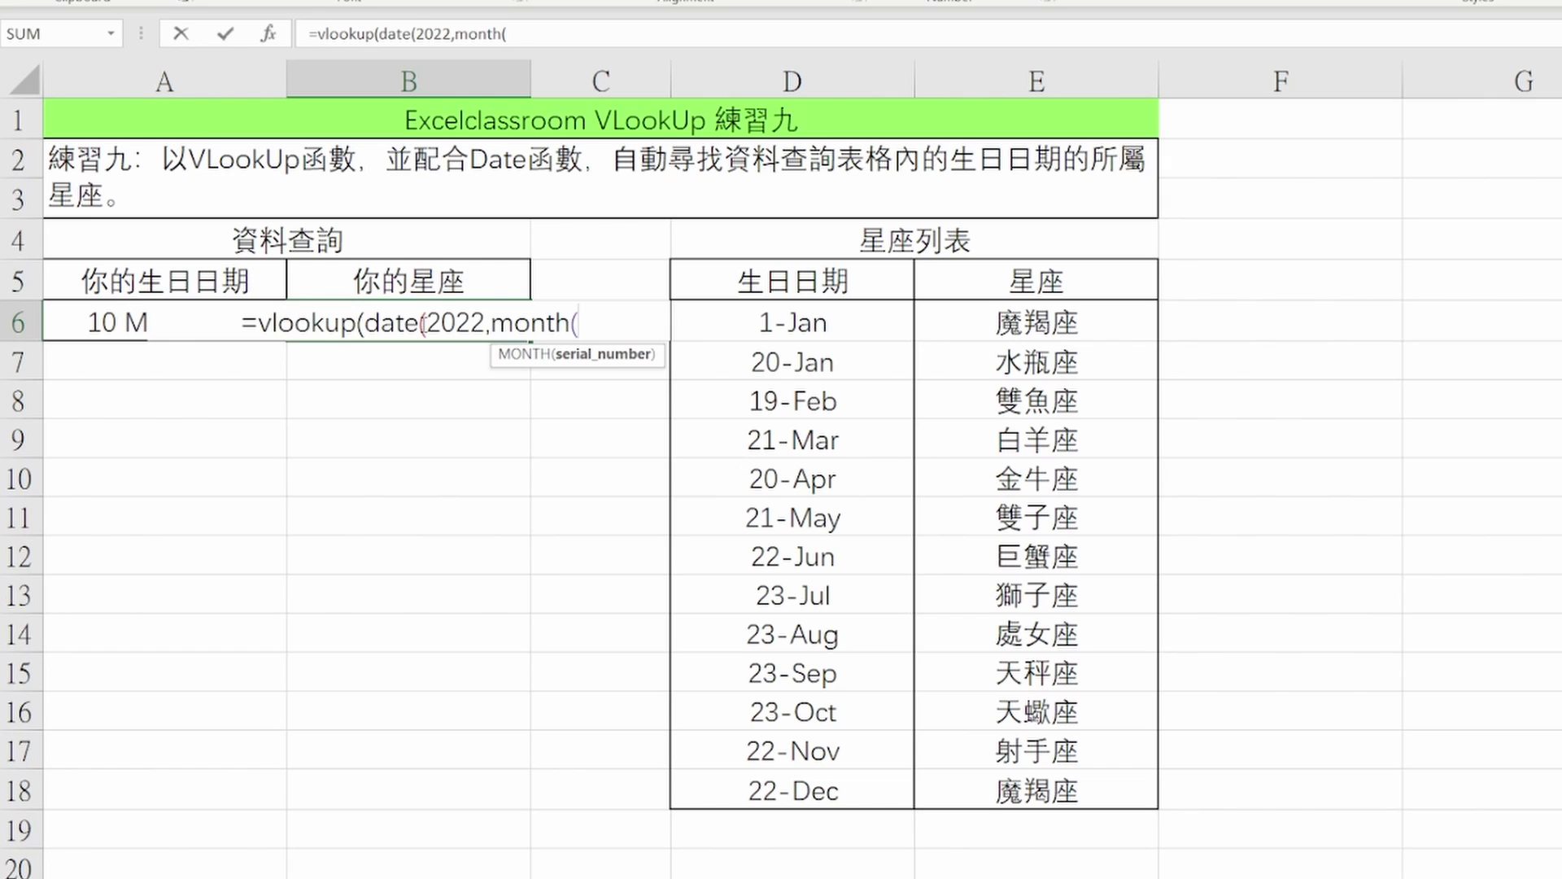
pyautogui.press('Left')
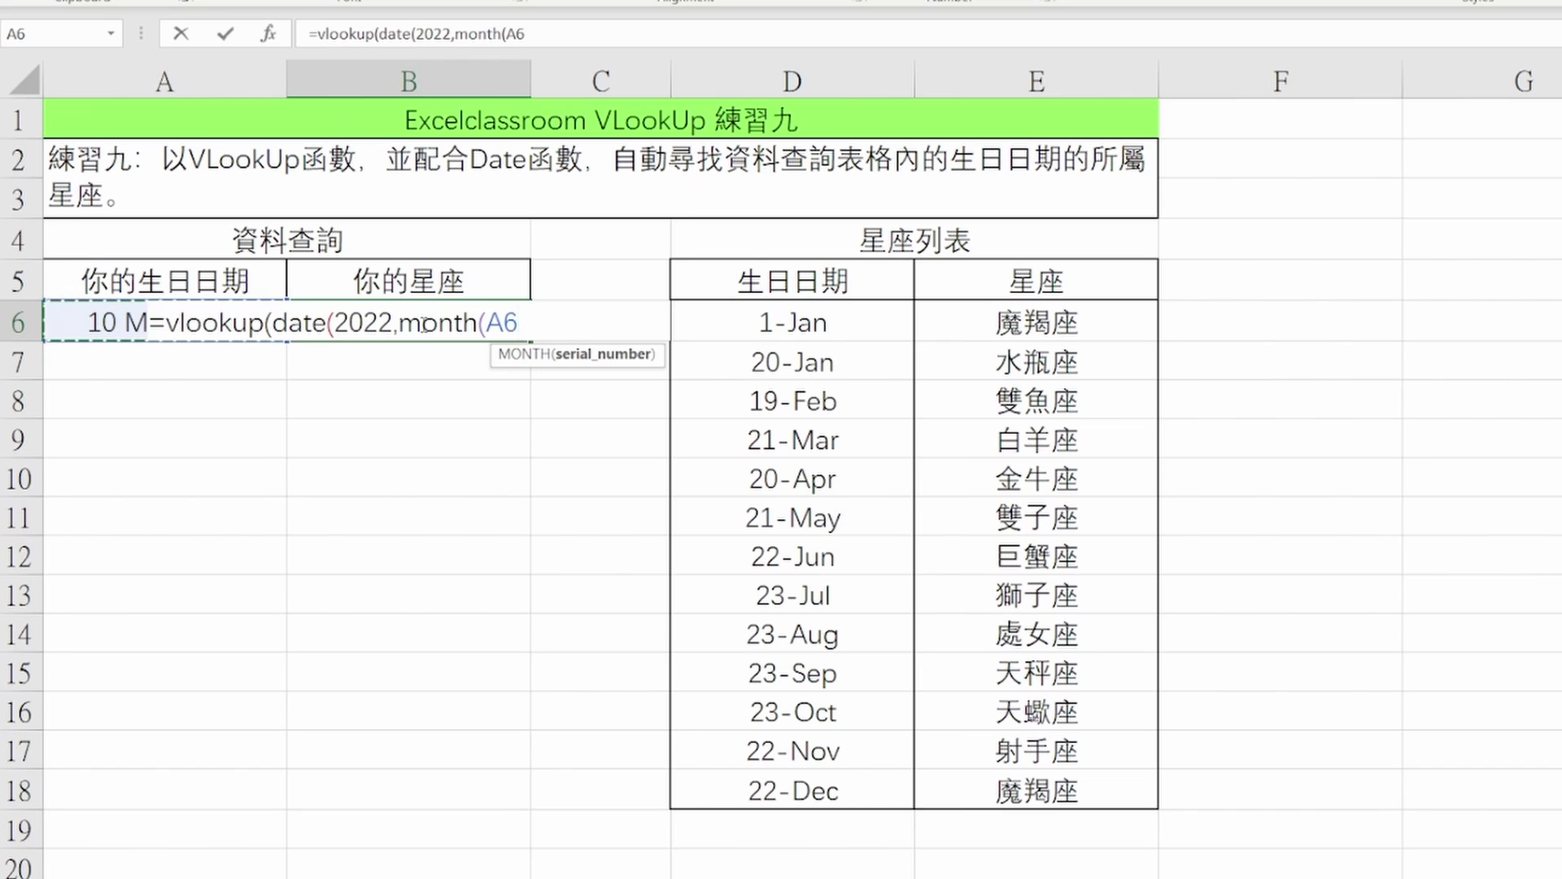
pyautogui.write(')')
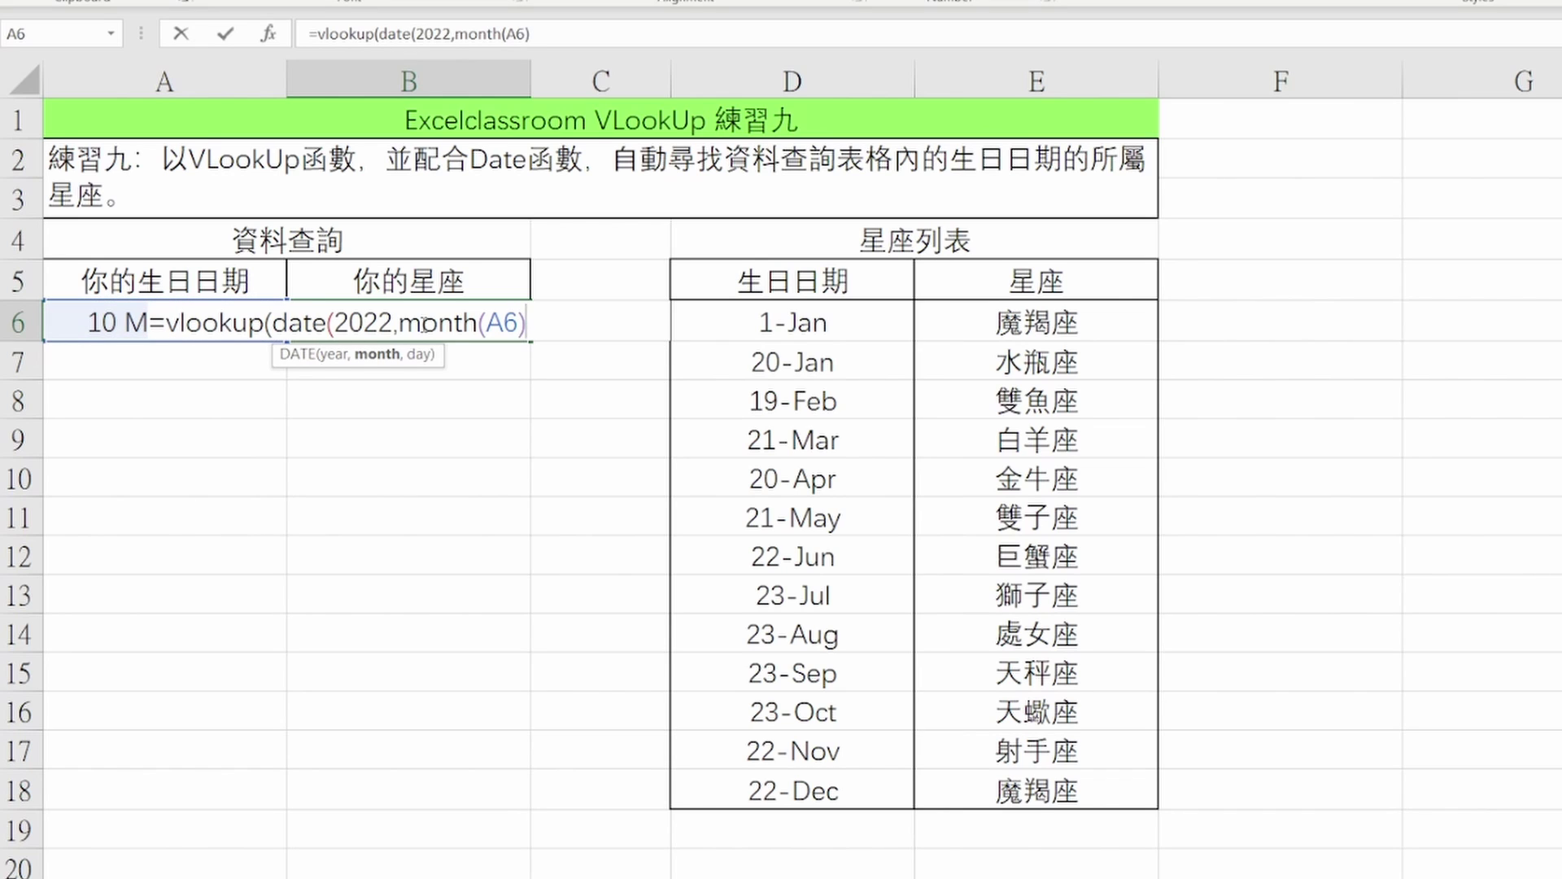
pyautogui.write(',day(')
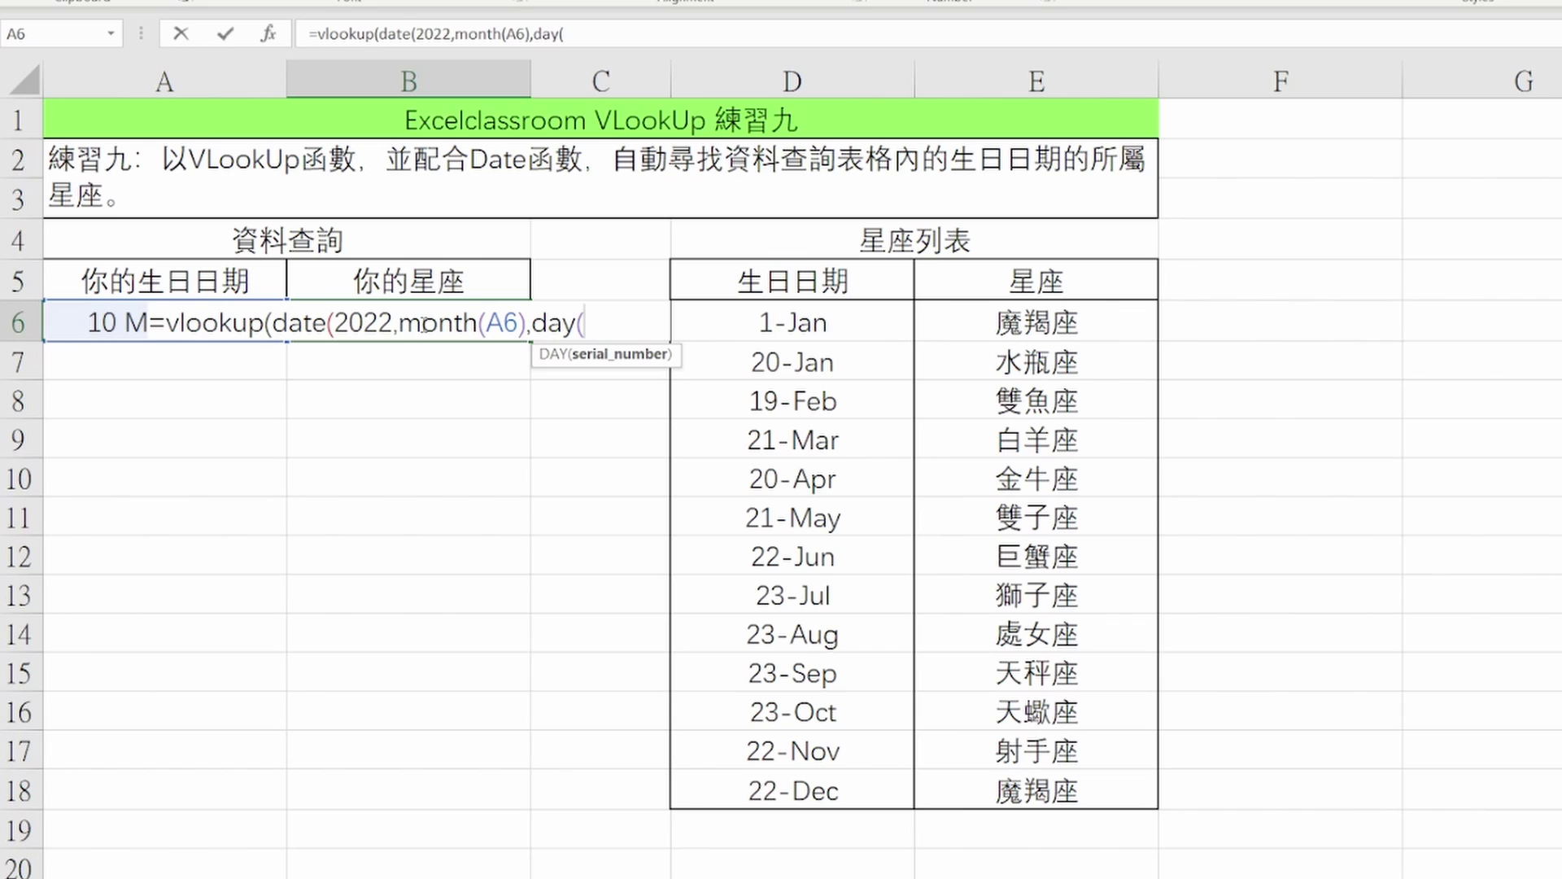
pyautogui.press('Left')
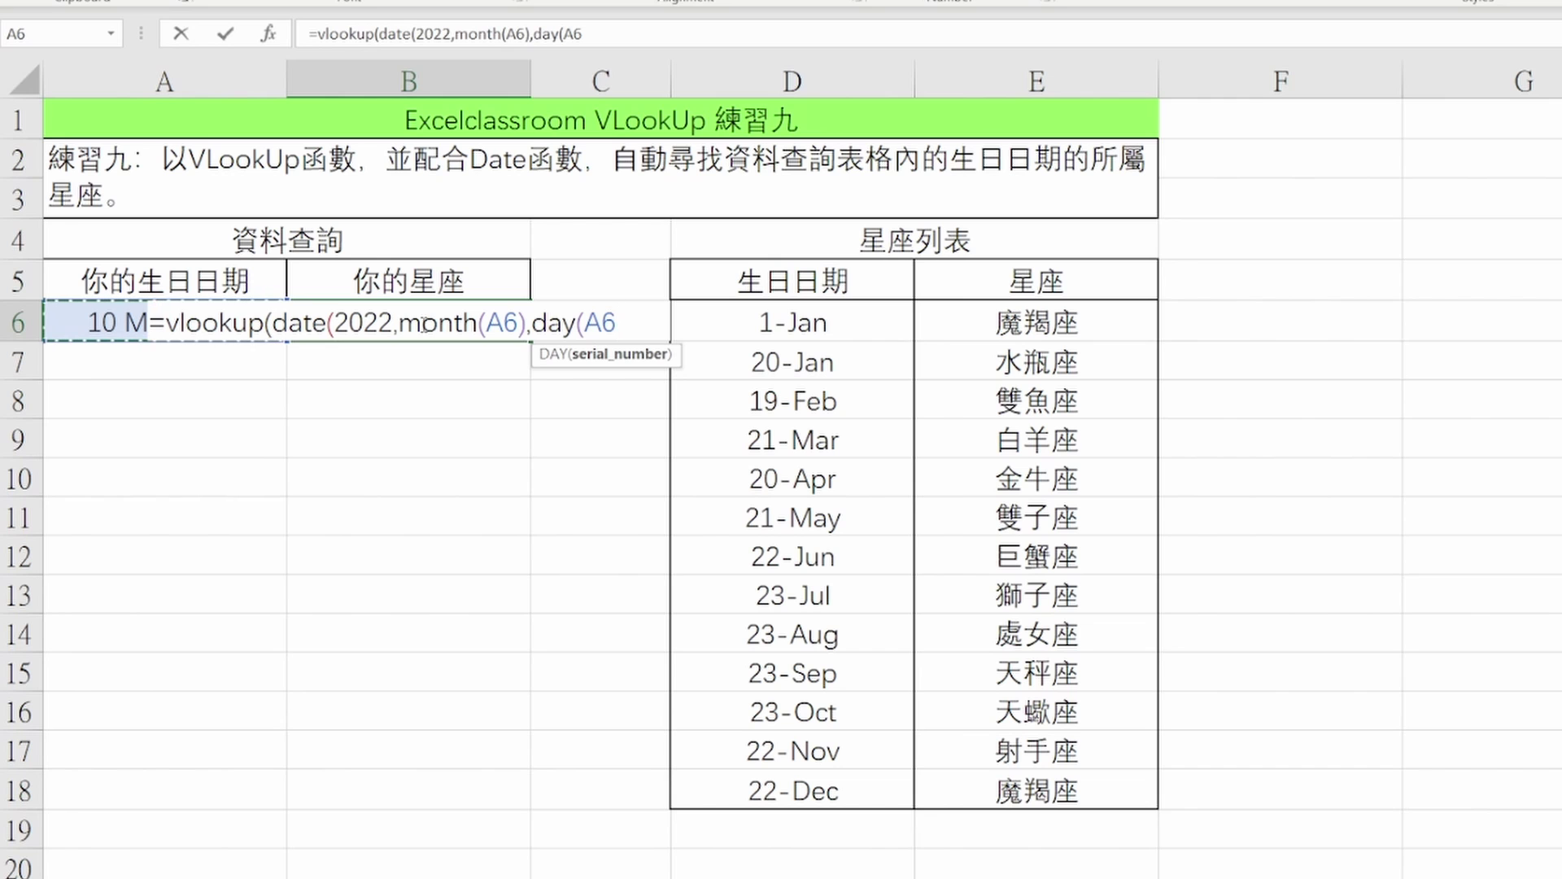
pyautogui.write(')')
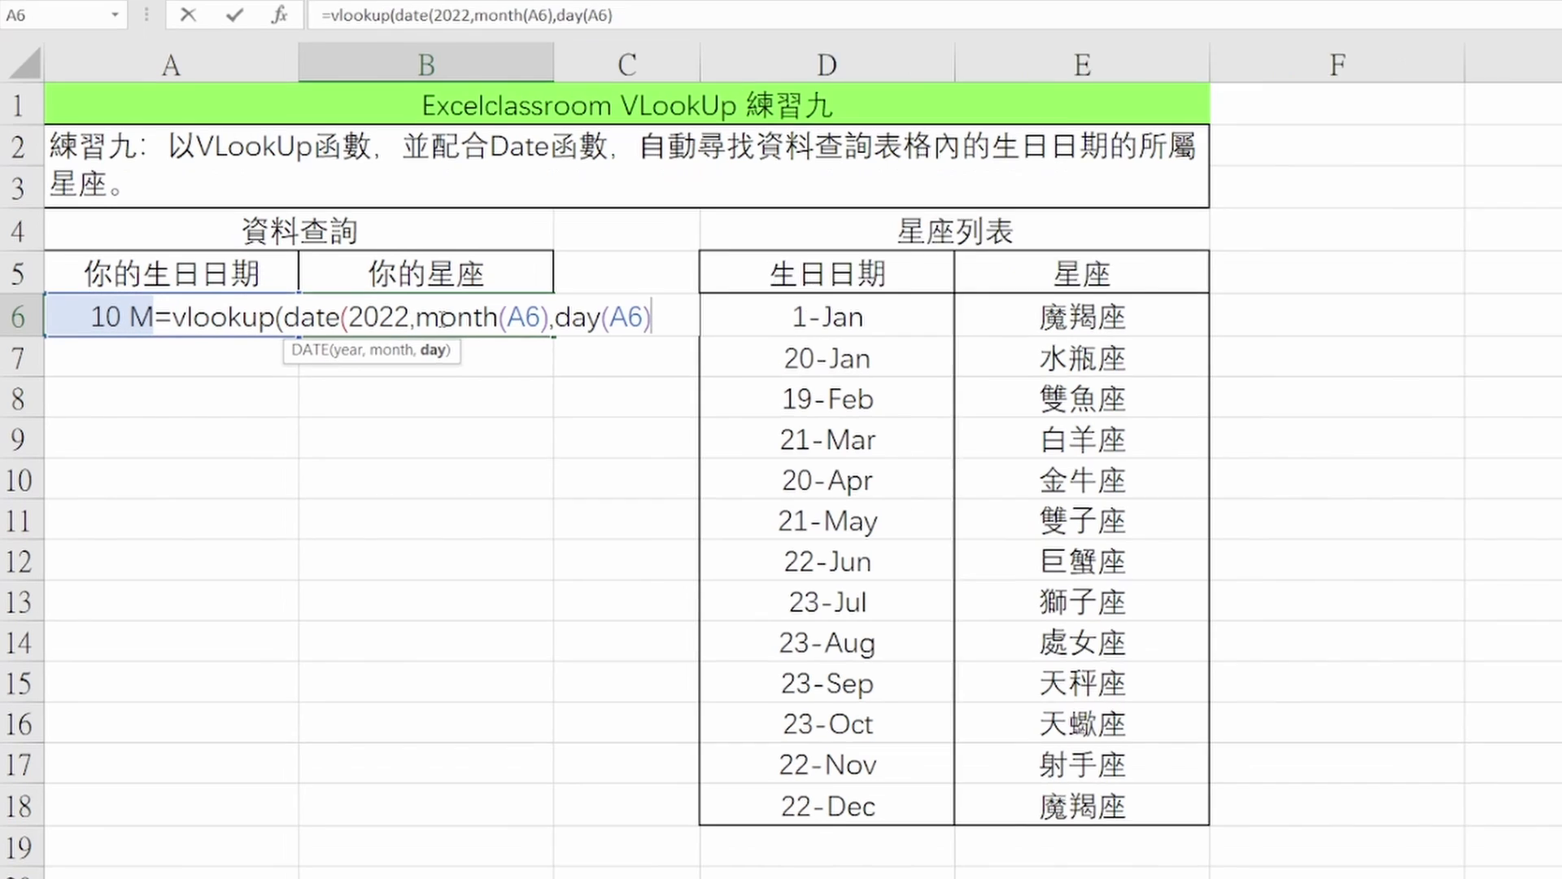
pyautogui.write(')')
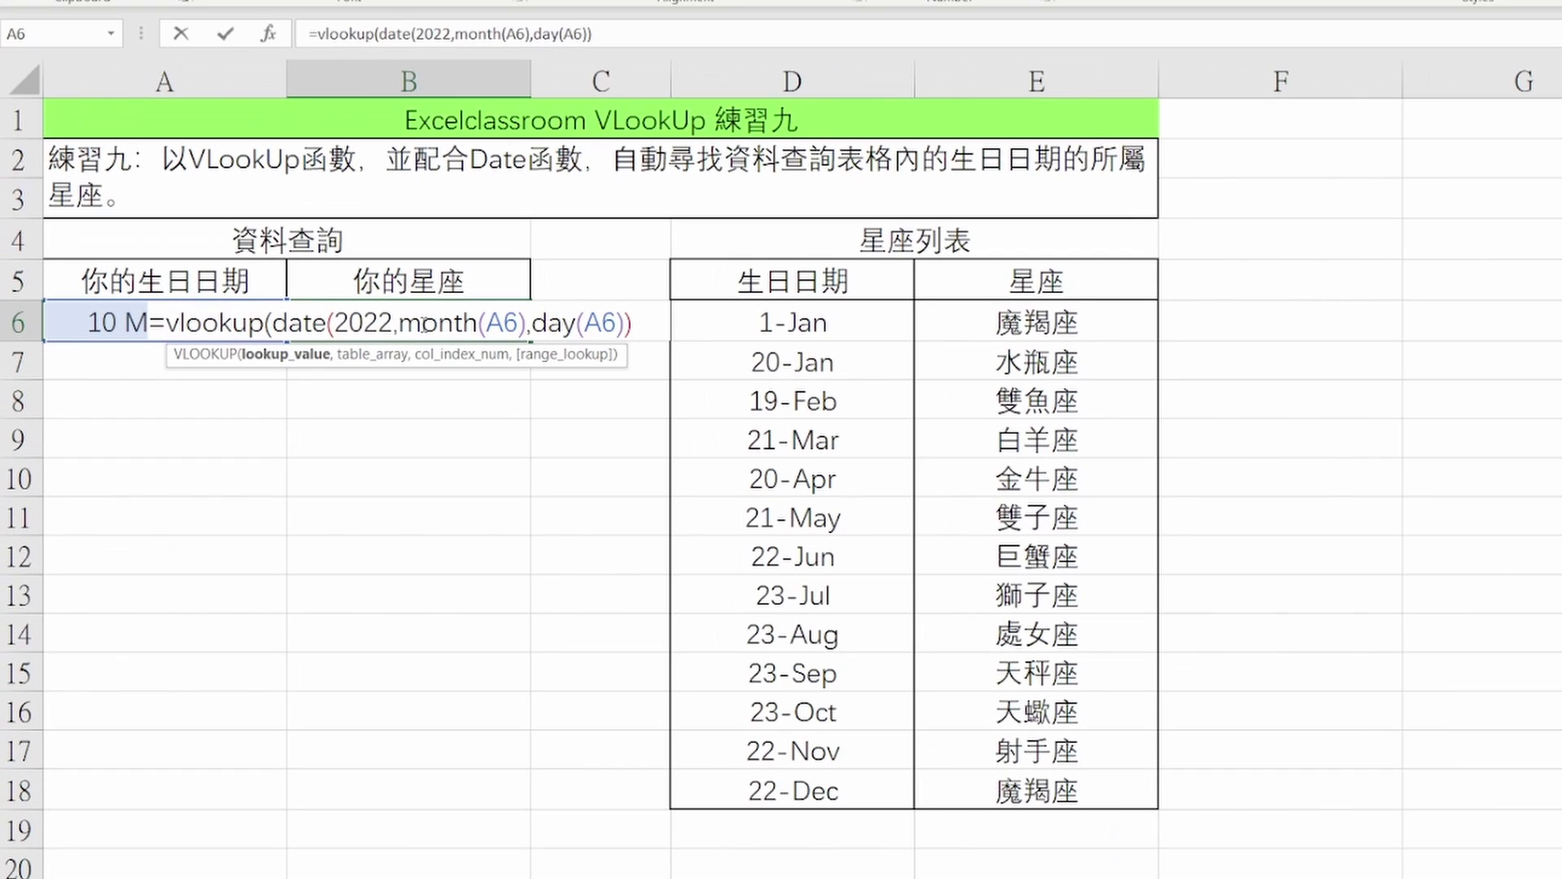
# - Complete B6's VLOOKUP with the absolute table range $D$6:$E$18, column index 2 and approximate match 1
pyautogui.write(',')
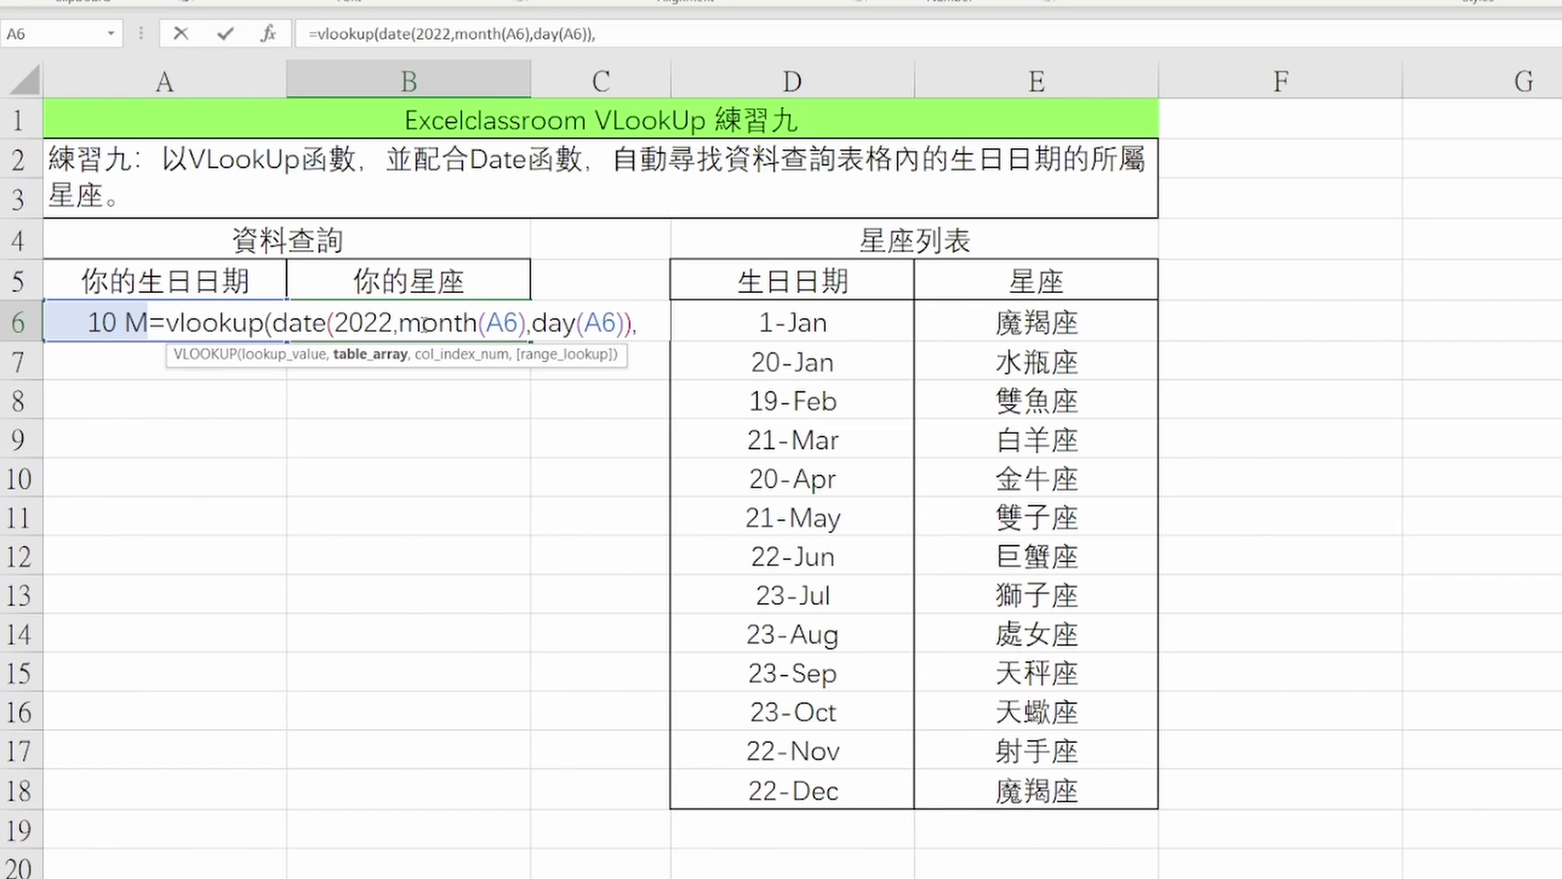
pyautogui.press('Right')
pyautogui.press('Right')
pyautogui.press('Right')
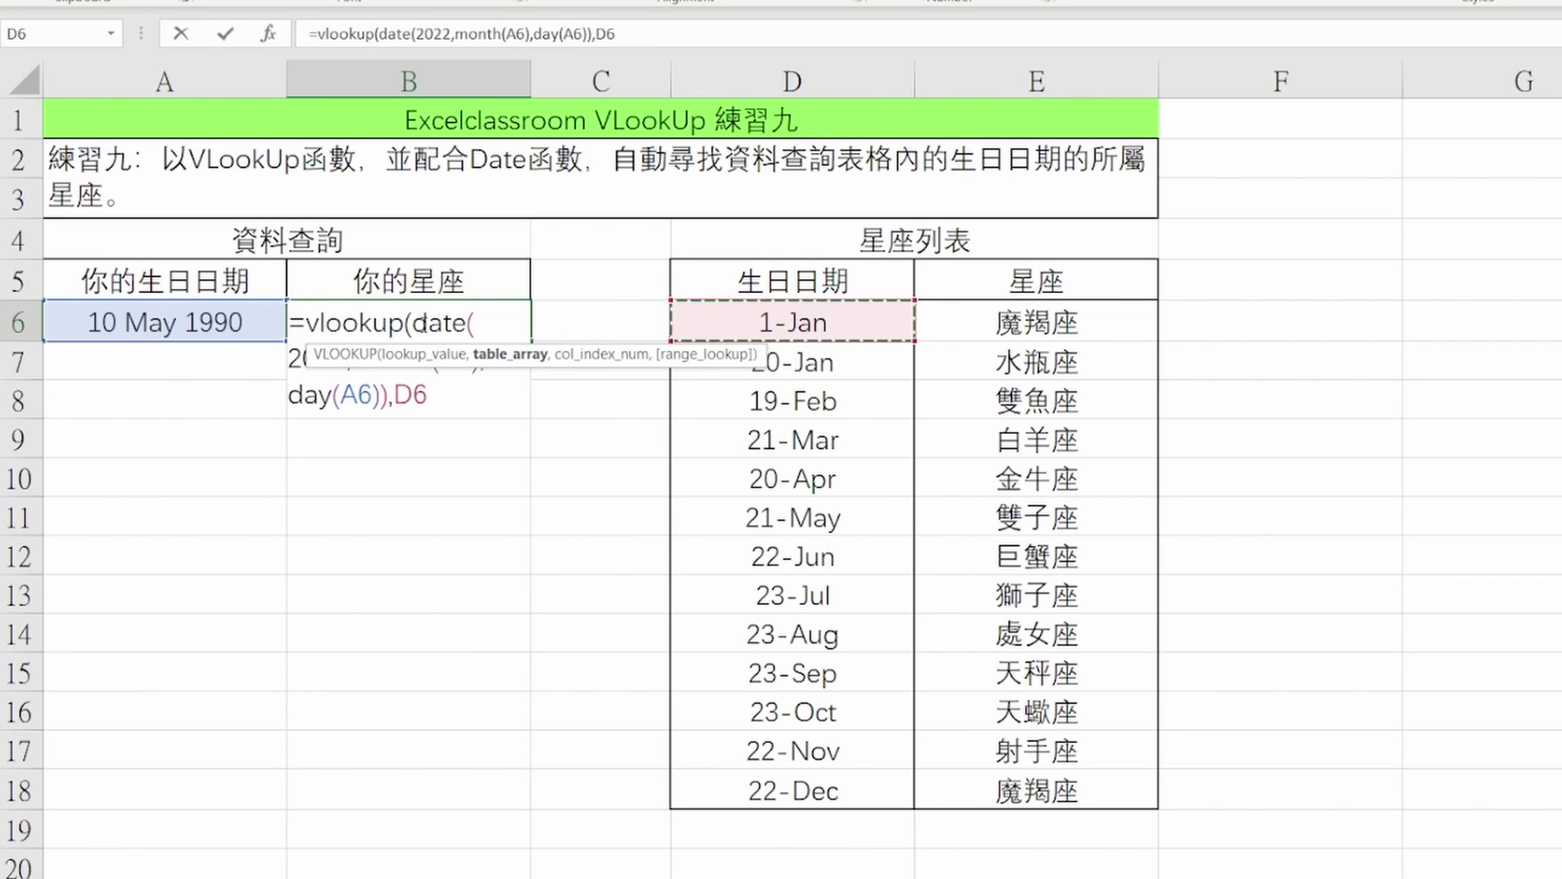
pyautogui.hotkey('ctrl', 'shift', 'Down')
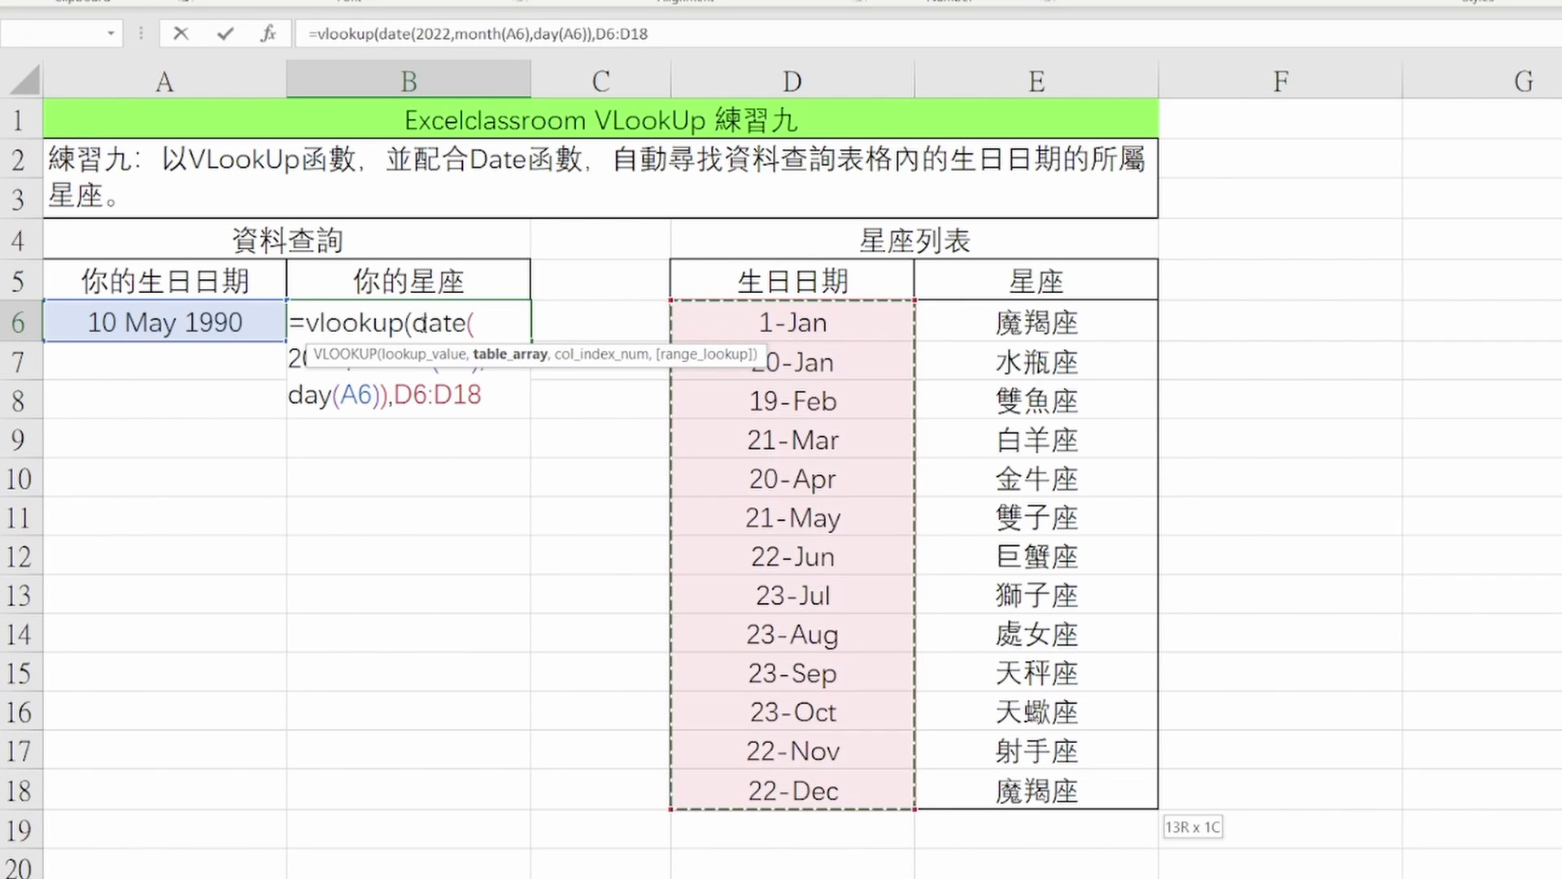
pyautogui.hotkey('shift', 'Right')
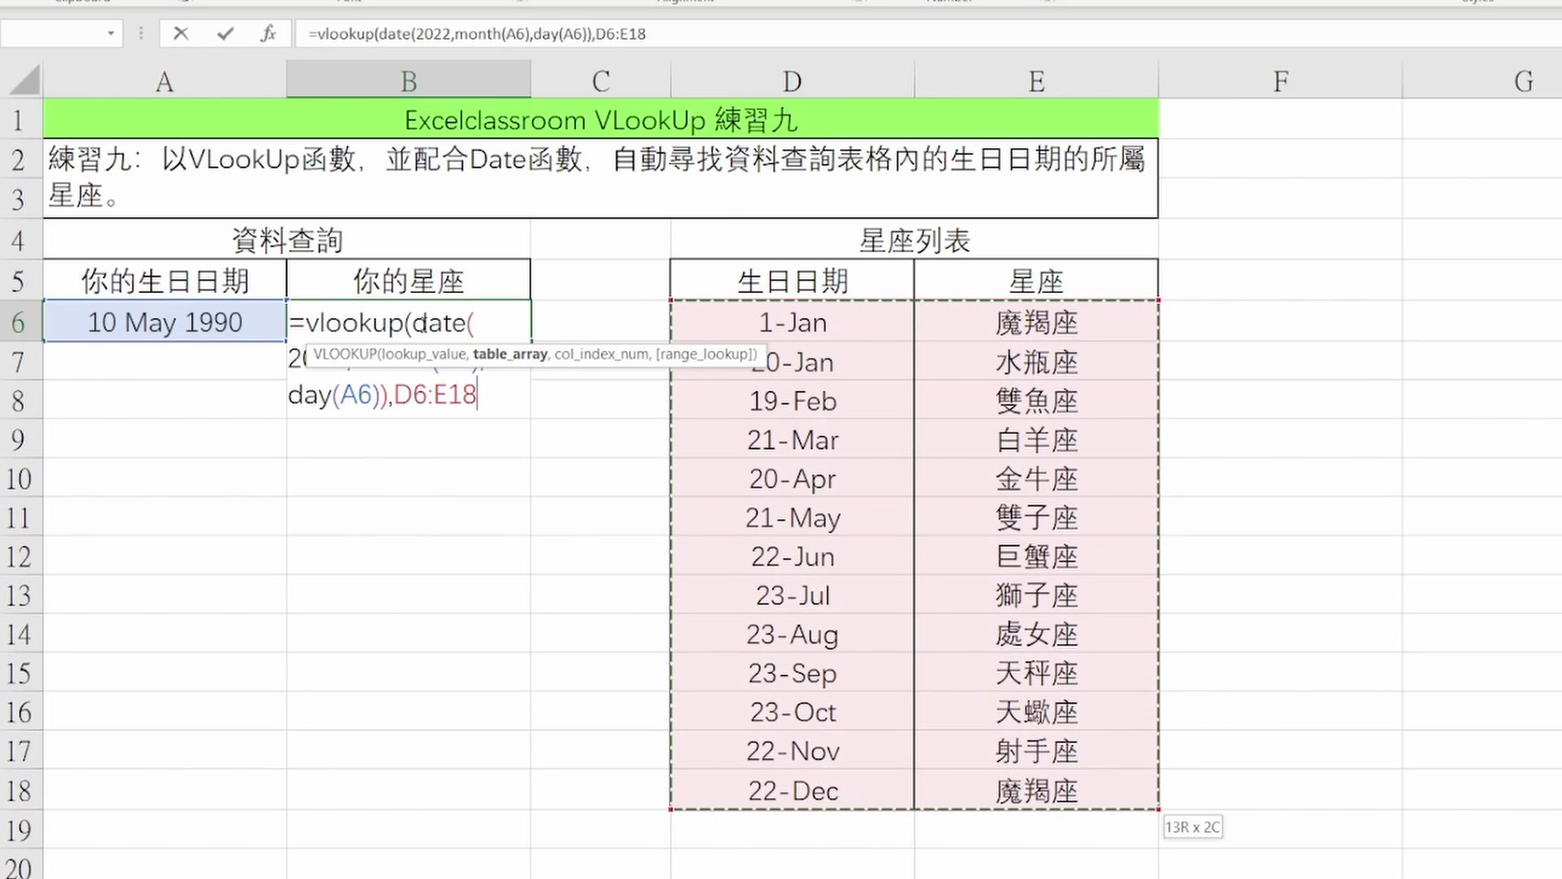
pyautogui.press('F4')
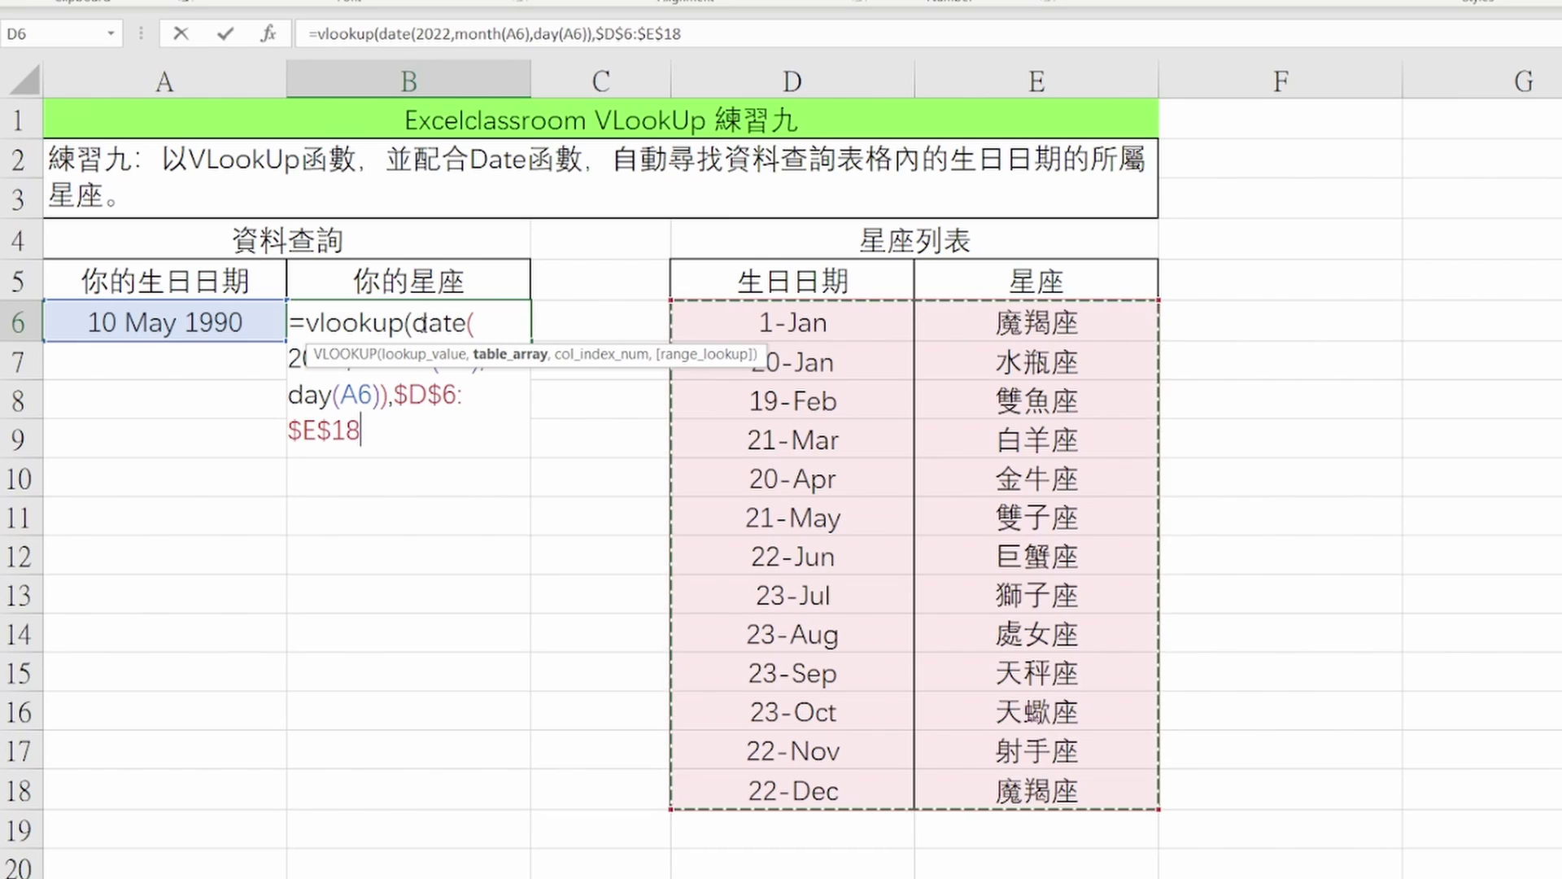
pyautogui.write(',')
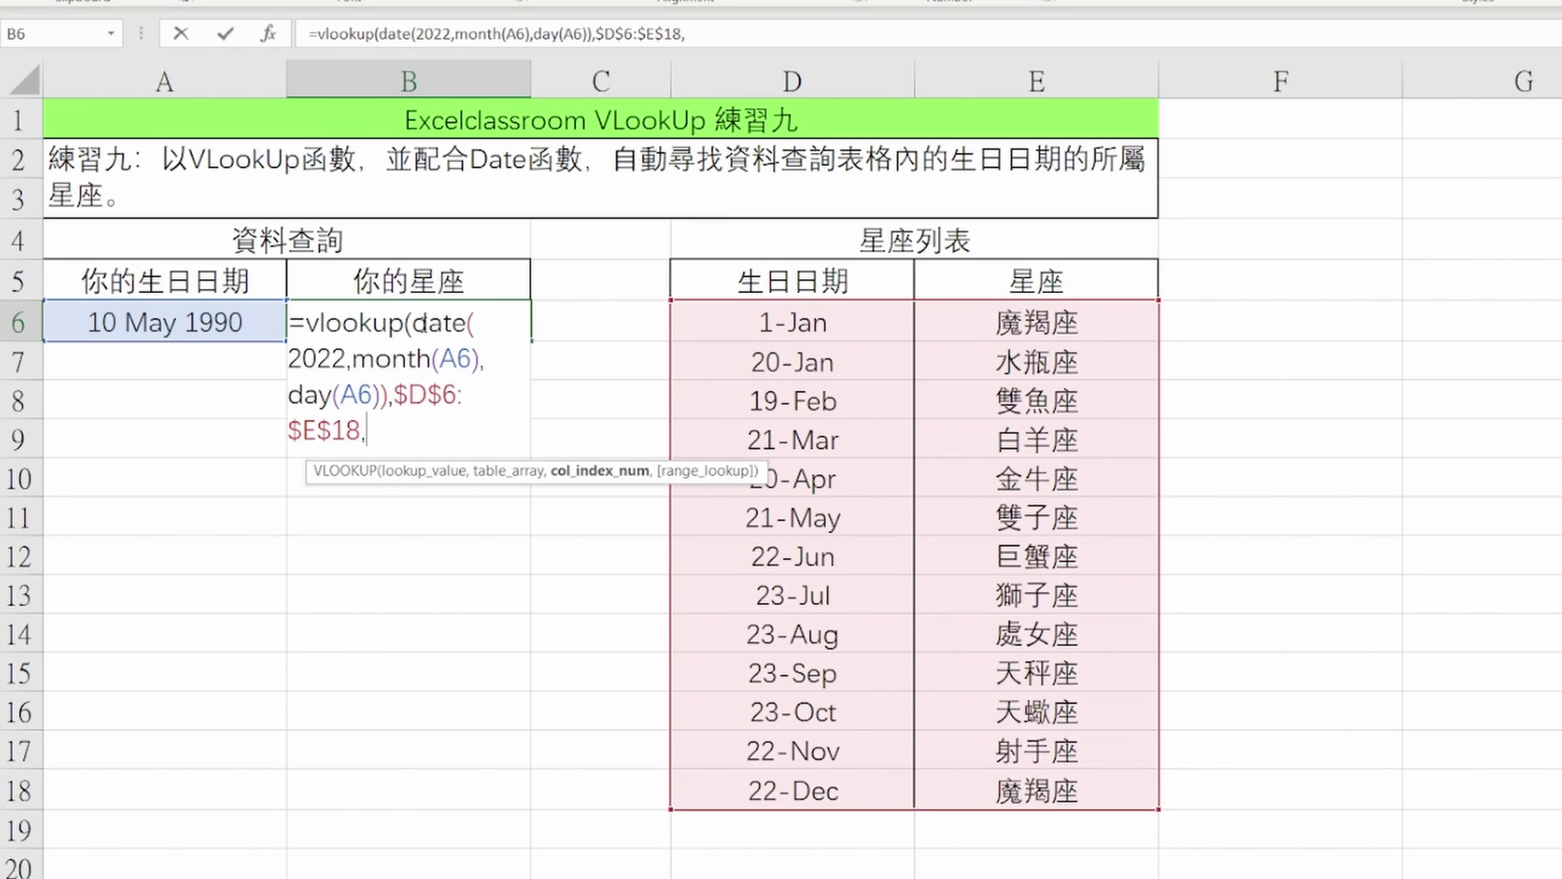
pyautogui.write('2,')
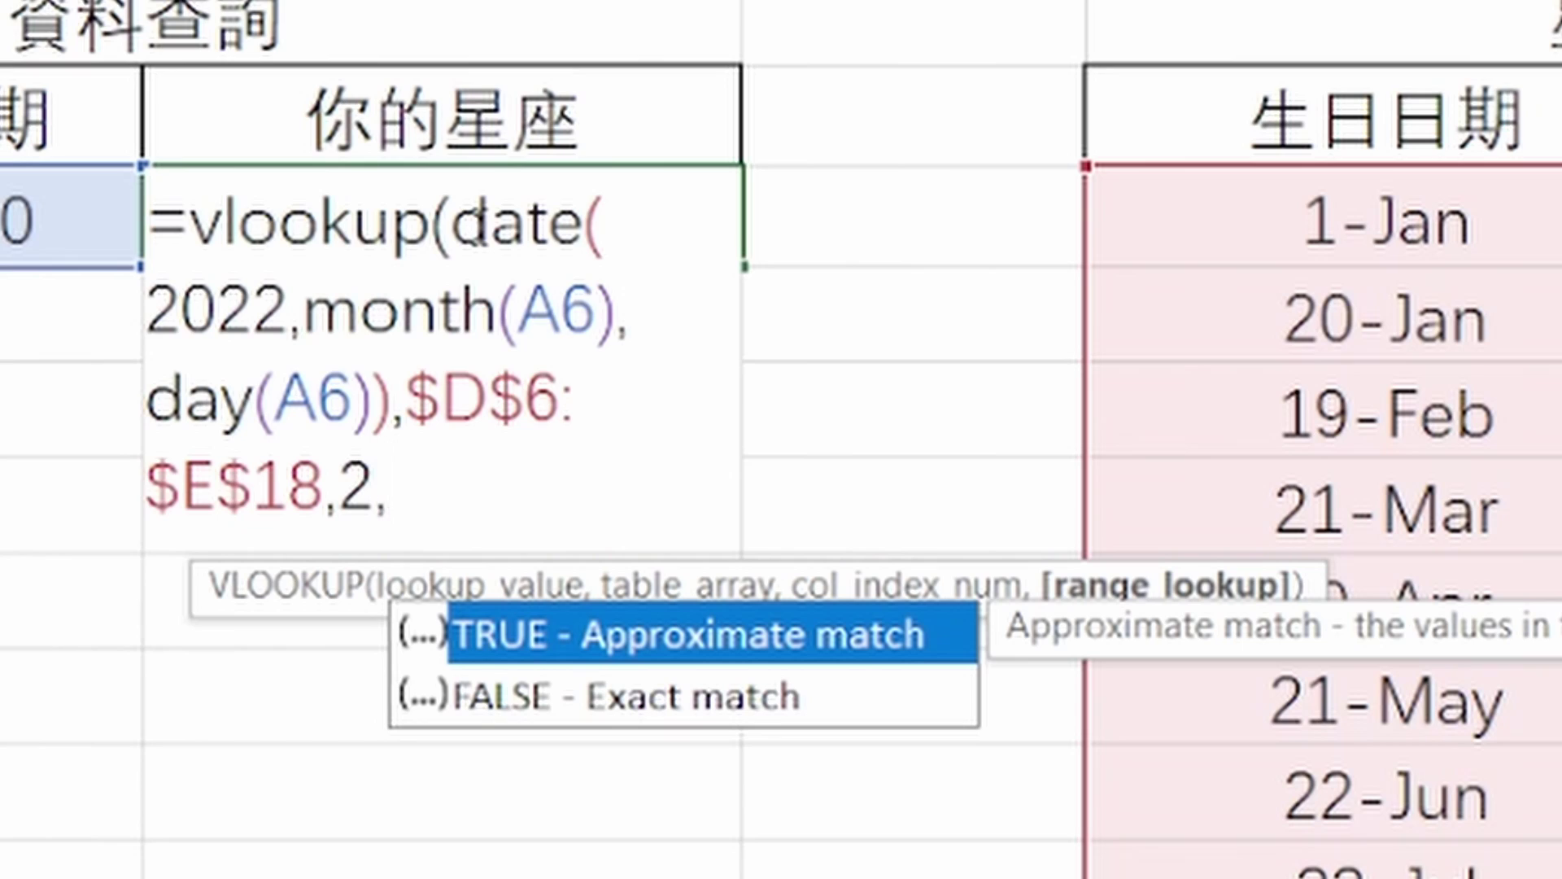
pyautogui.write('1')
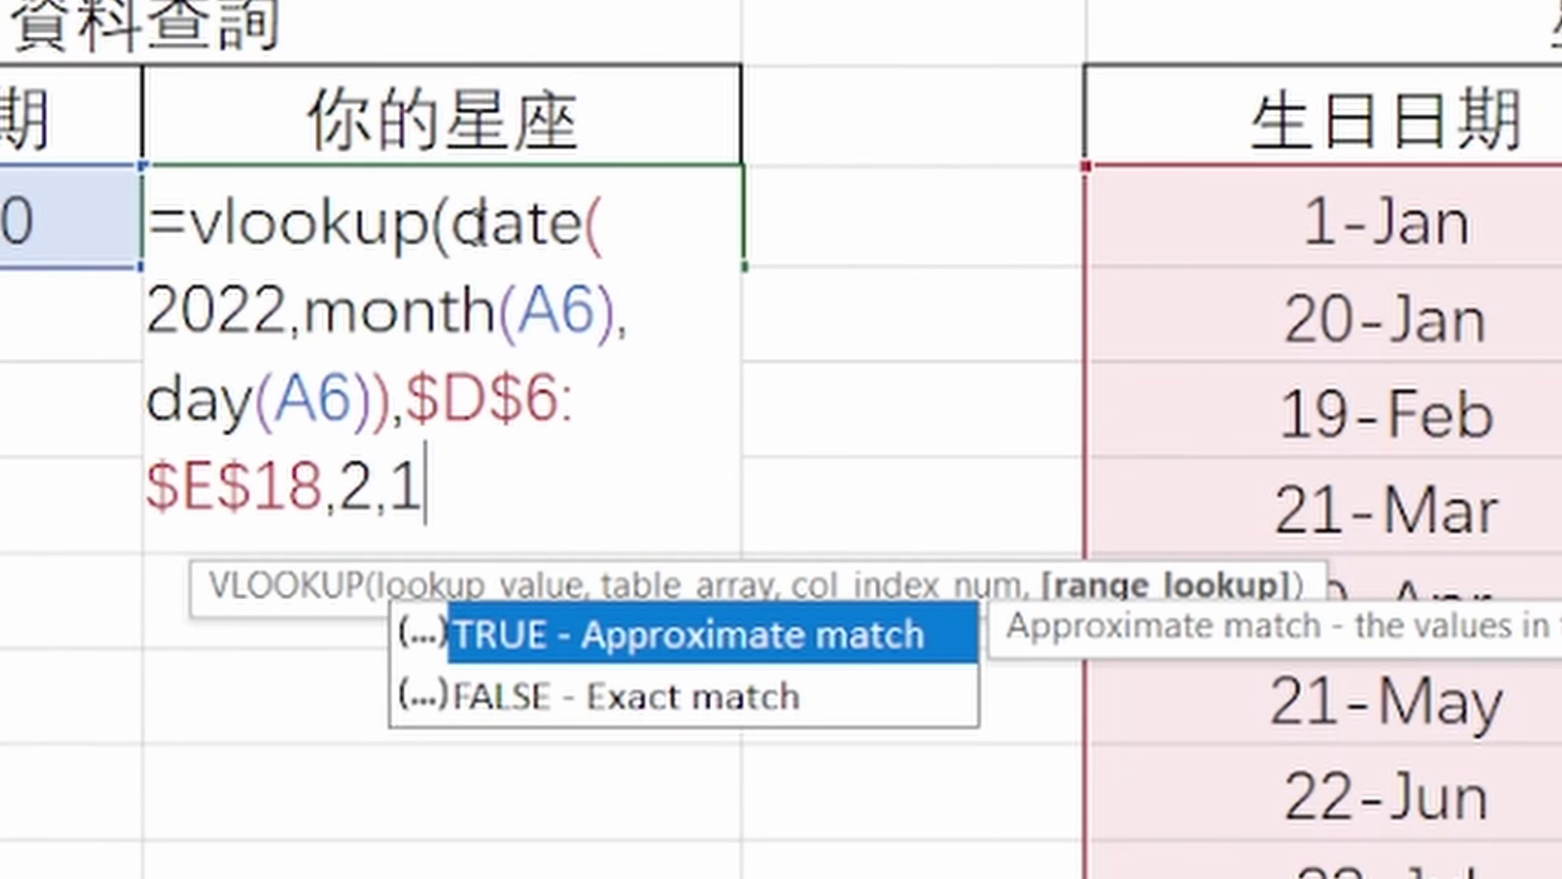
pyautogui.write(')')
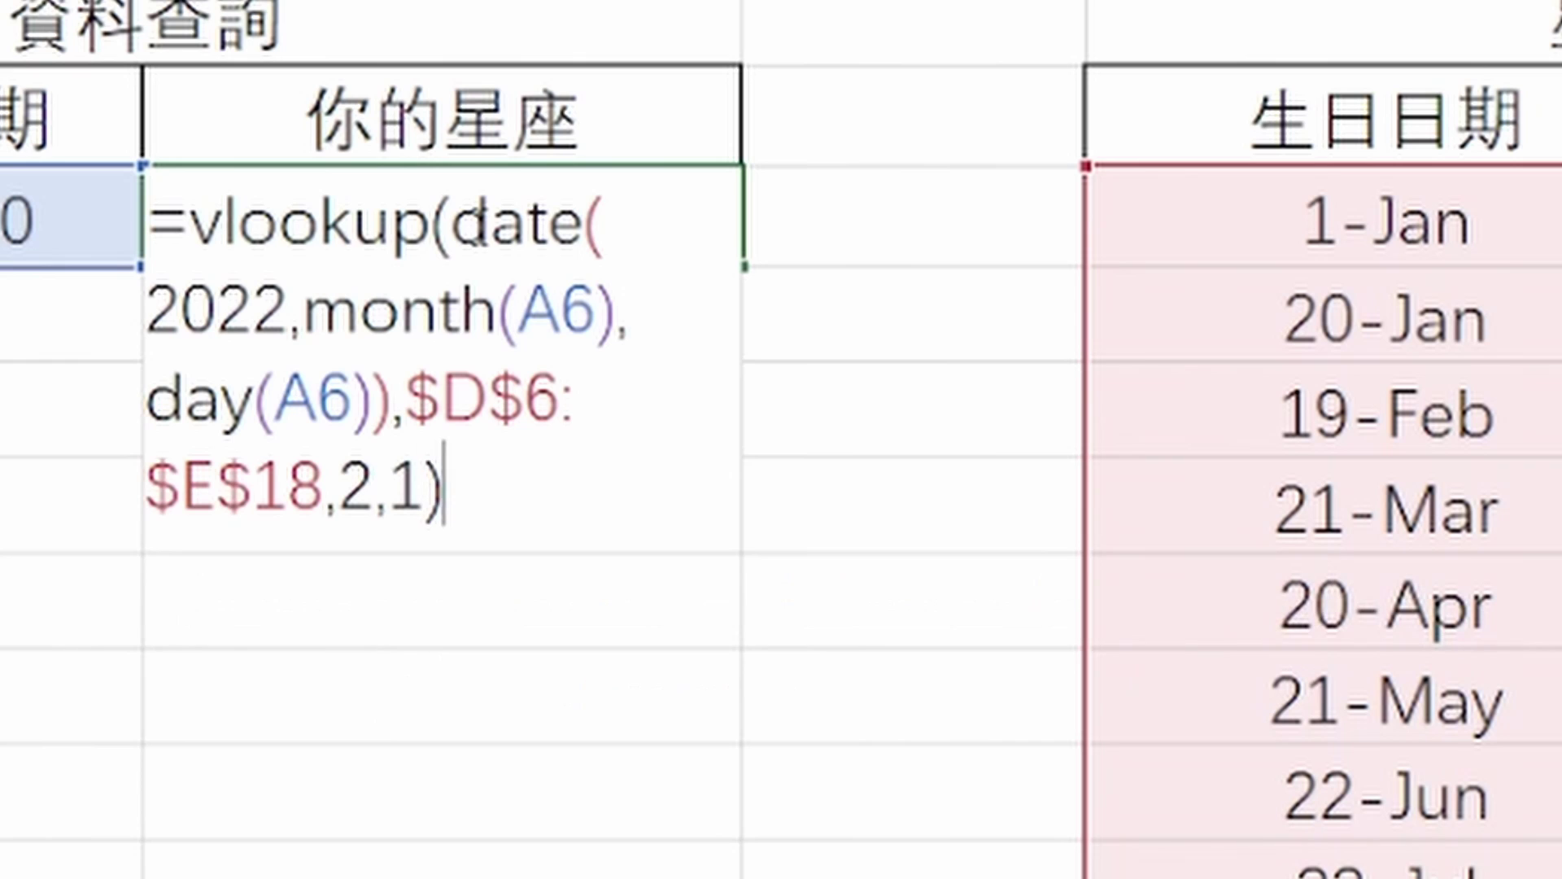
pyautogui.press('Return')
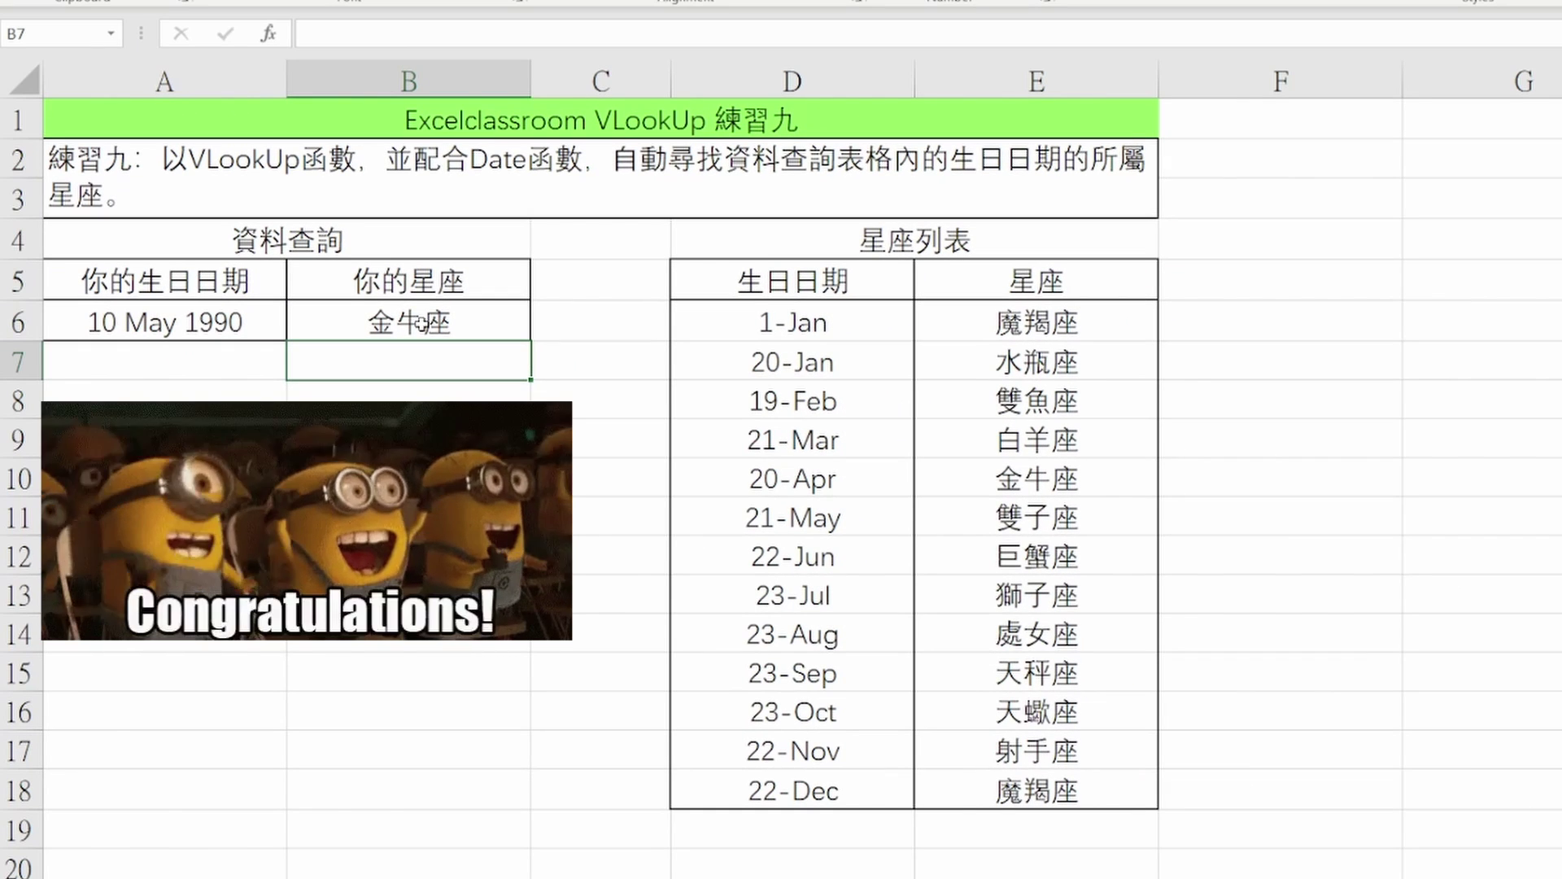
pyautogui.click(420, 324)
pyautogui.press('Left')
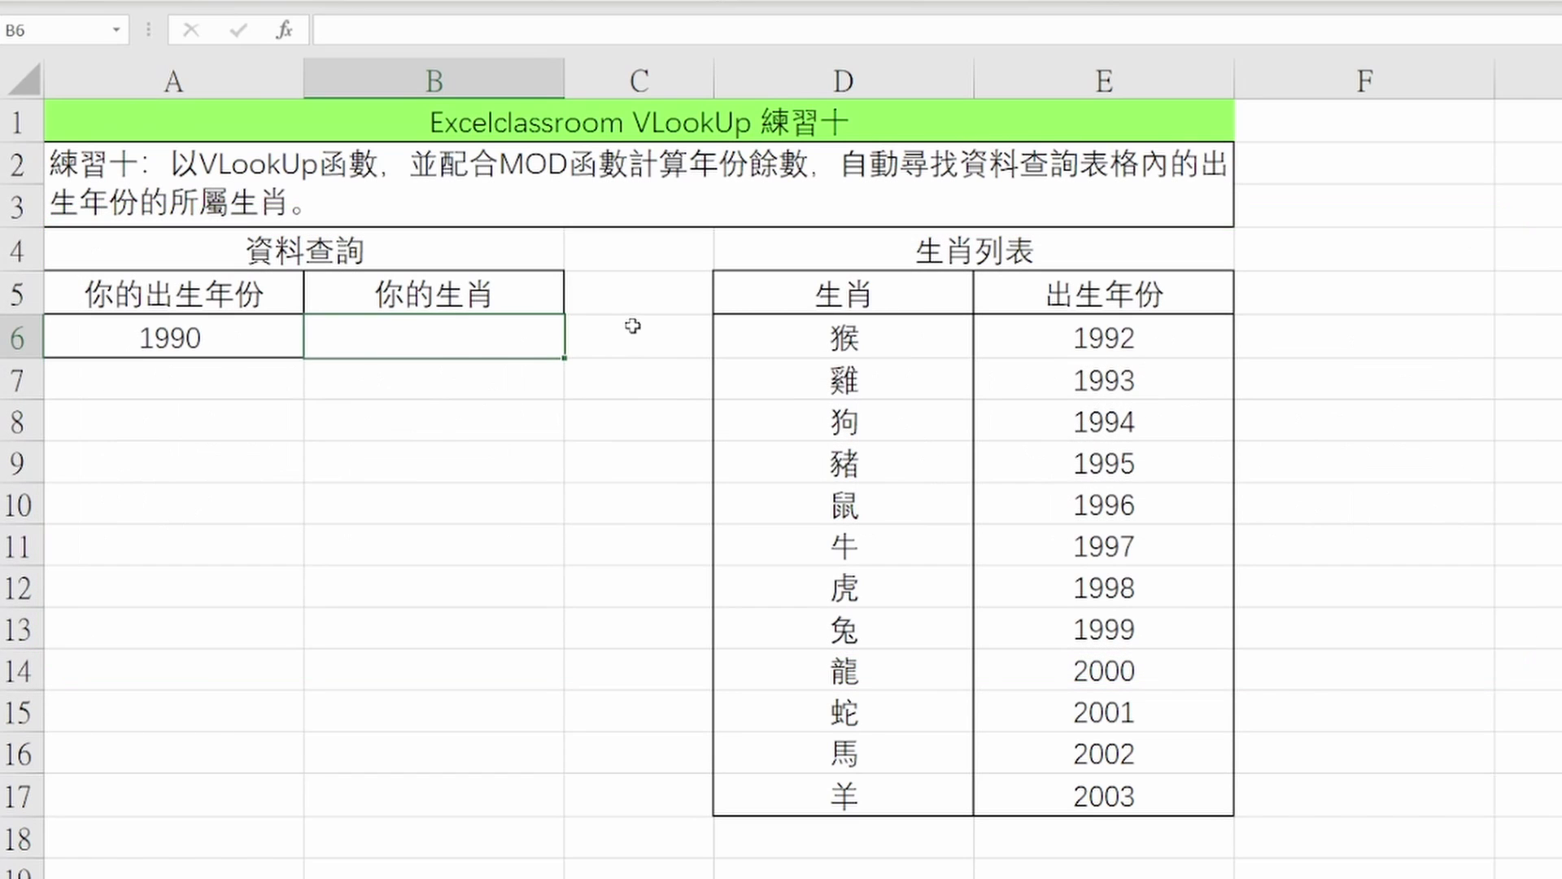
# - Enter =MOD(E6,12) in C6 of Exercise 10 to calculate the remainder of the first listed birth year
pyautogui.click(633, 325)
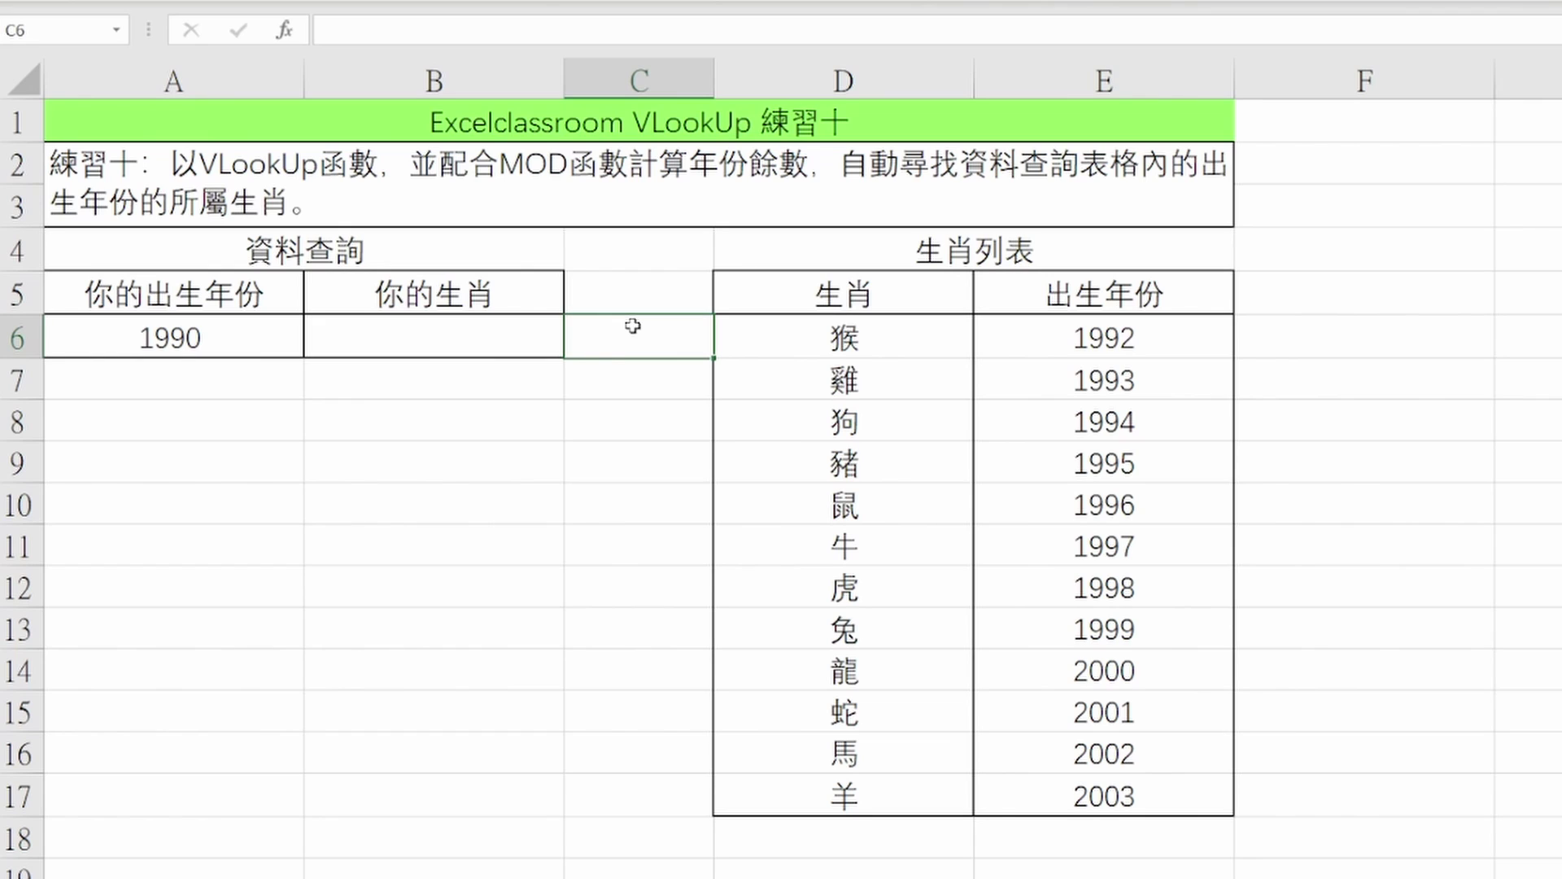
pyautogui.write('=')
pyautogui.write('MO')
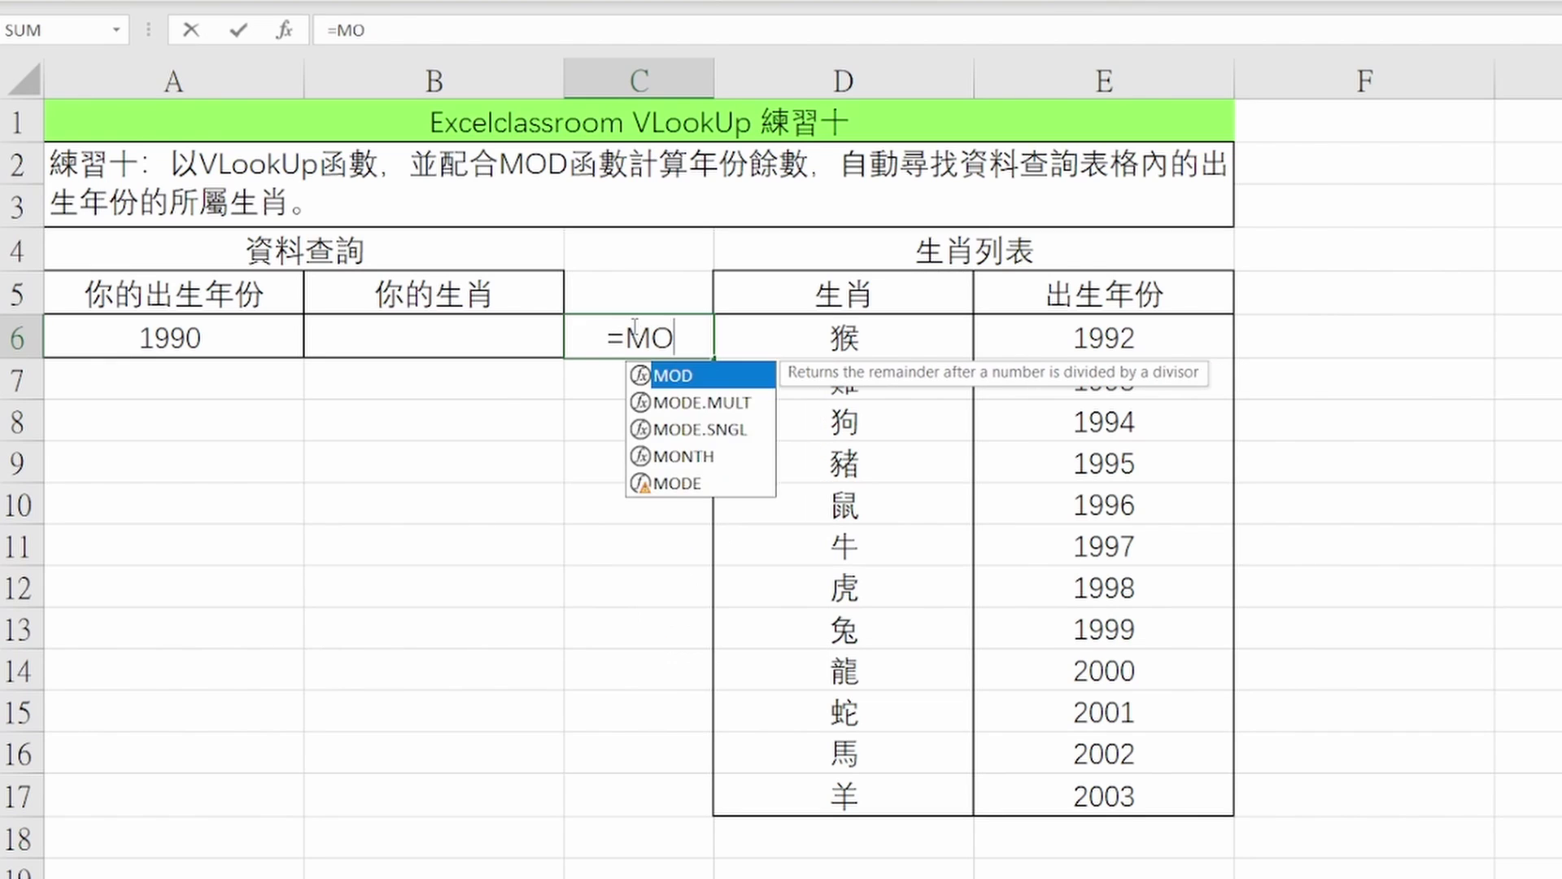
pyautogui.write('D(')
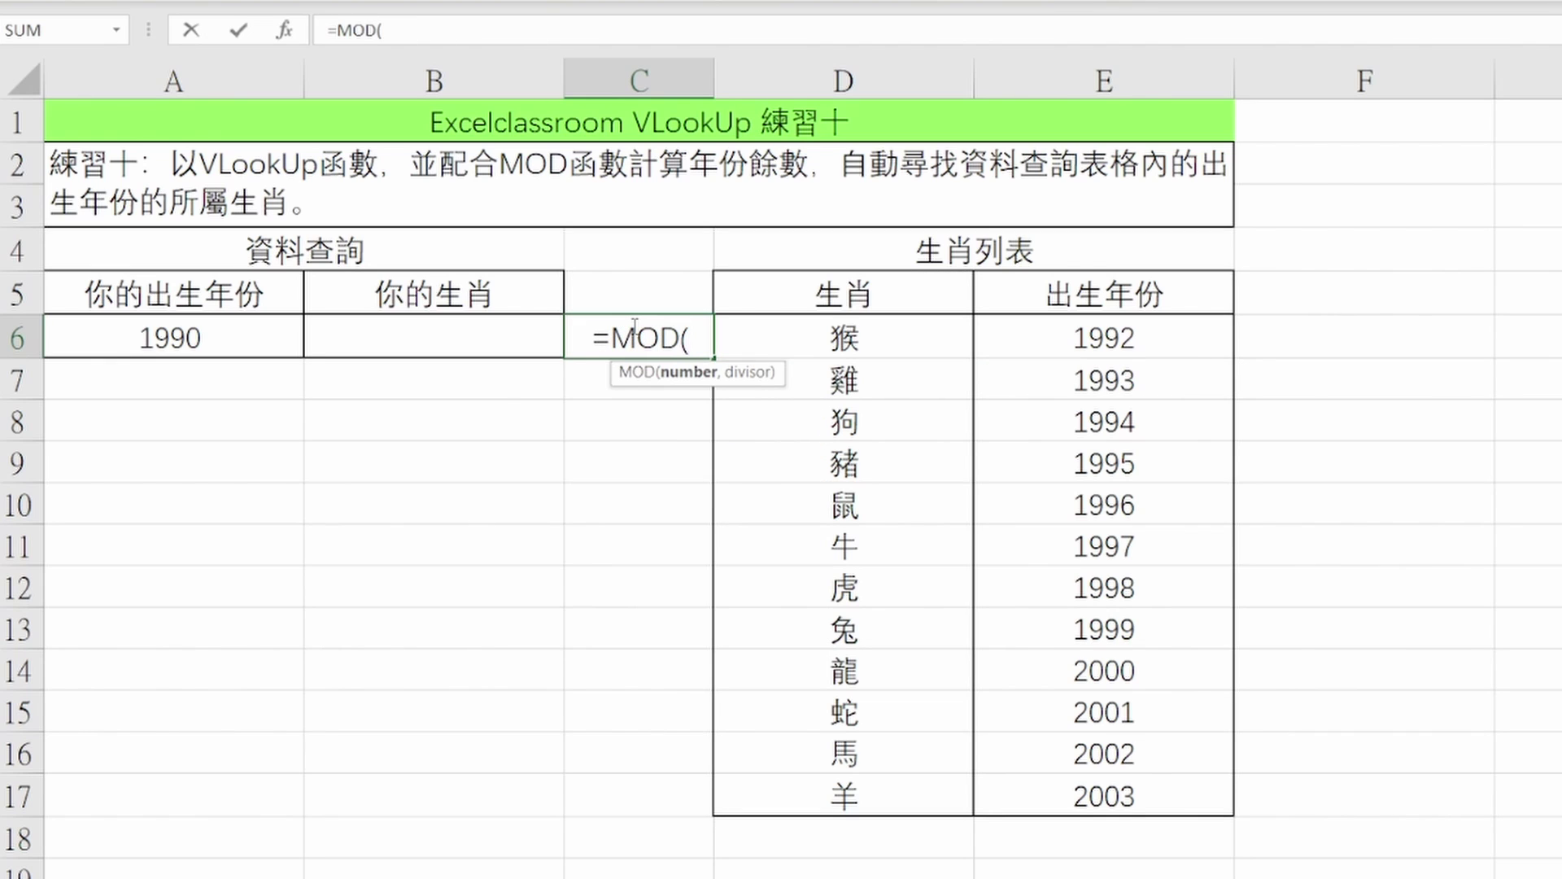
pyautogui.press('Right')
pyautogui.press('Right')
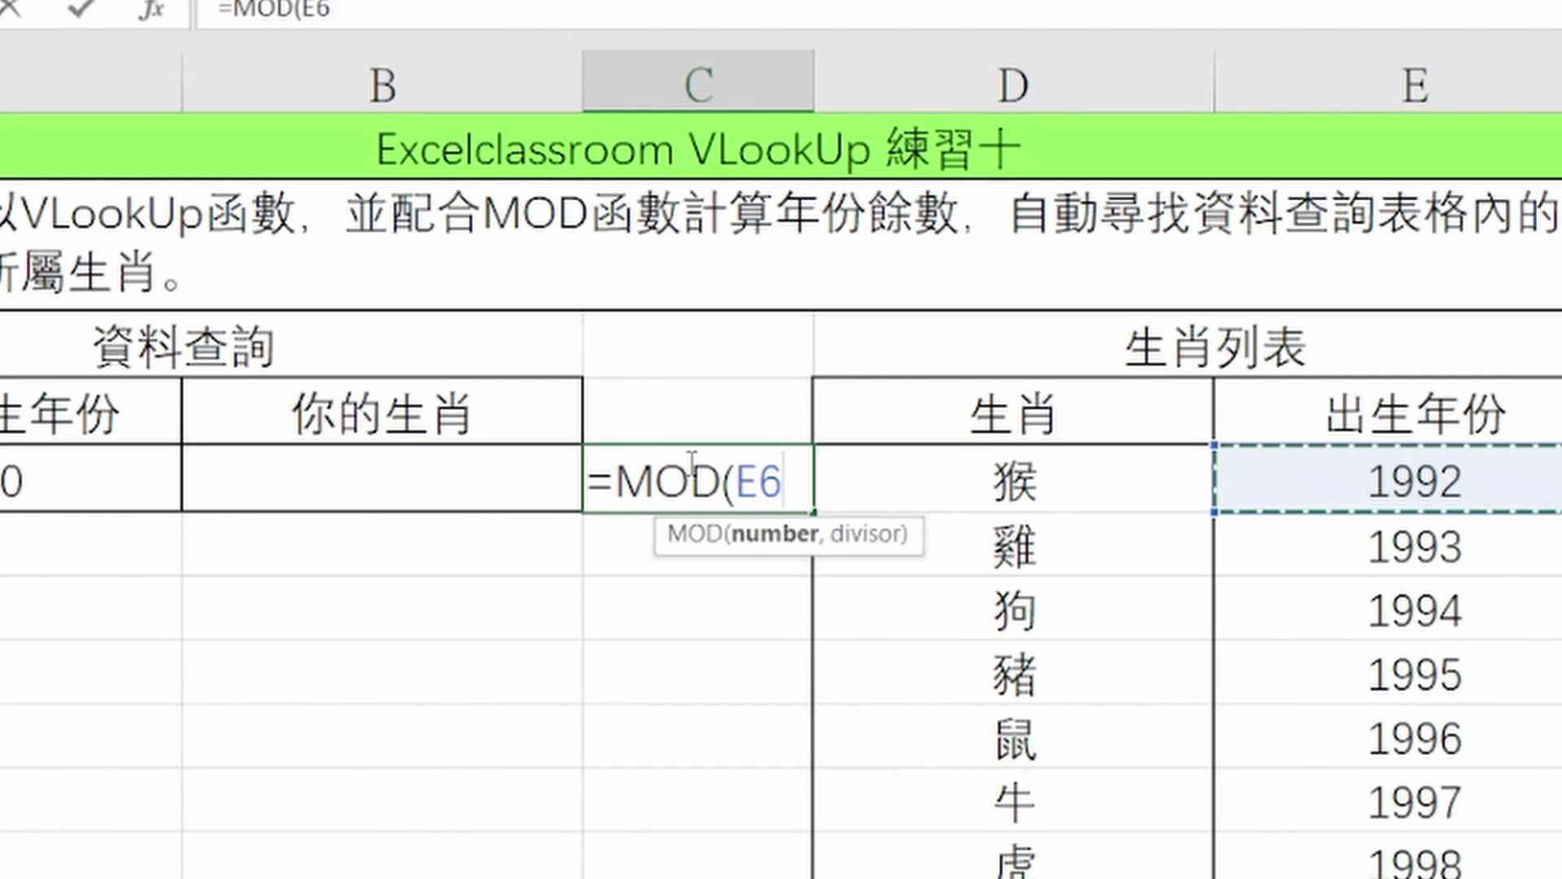
pyautogui.write(',')
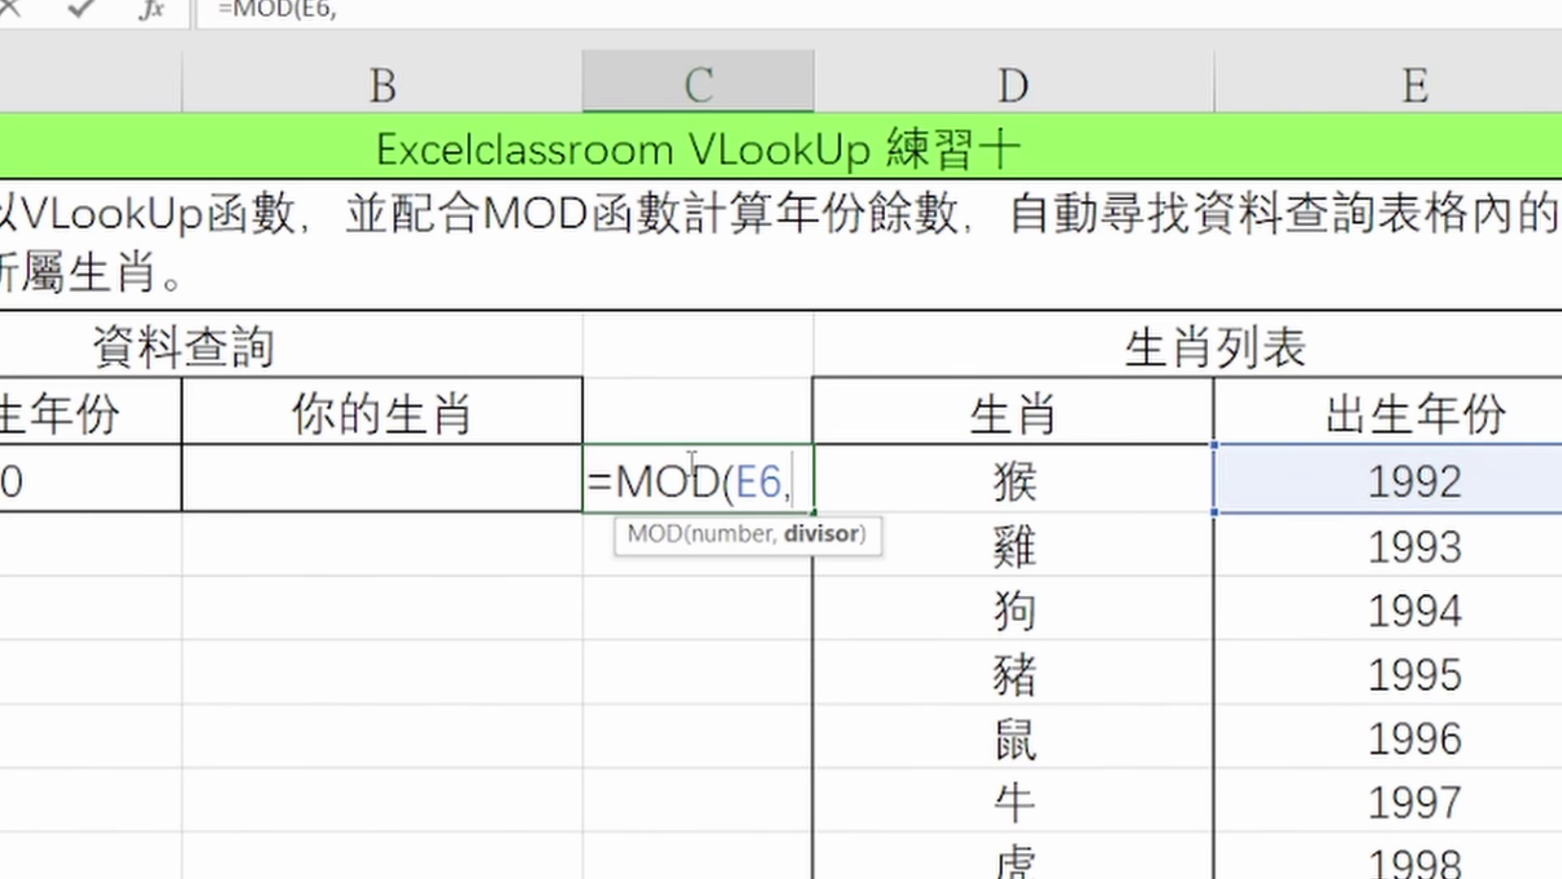
pyautogui.write('12)')
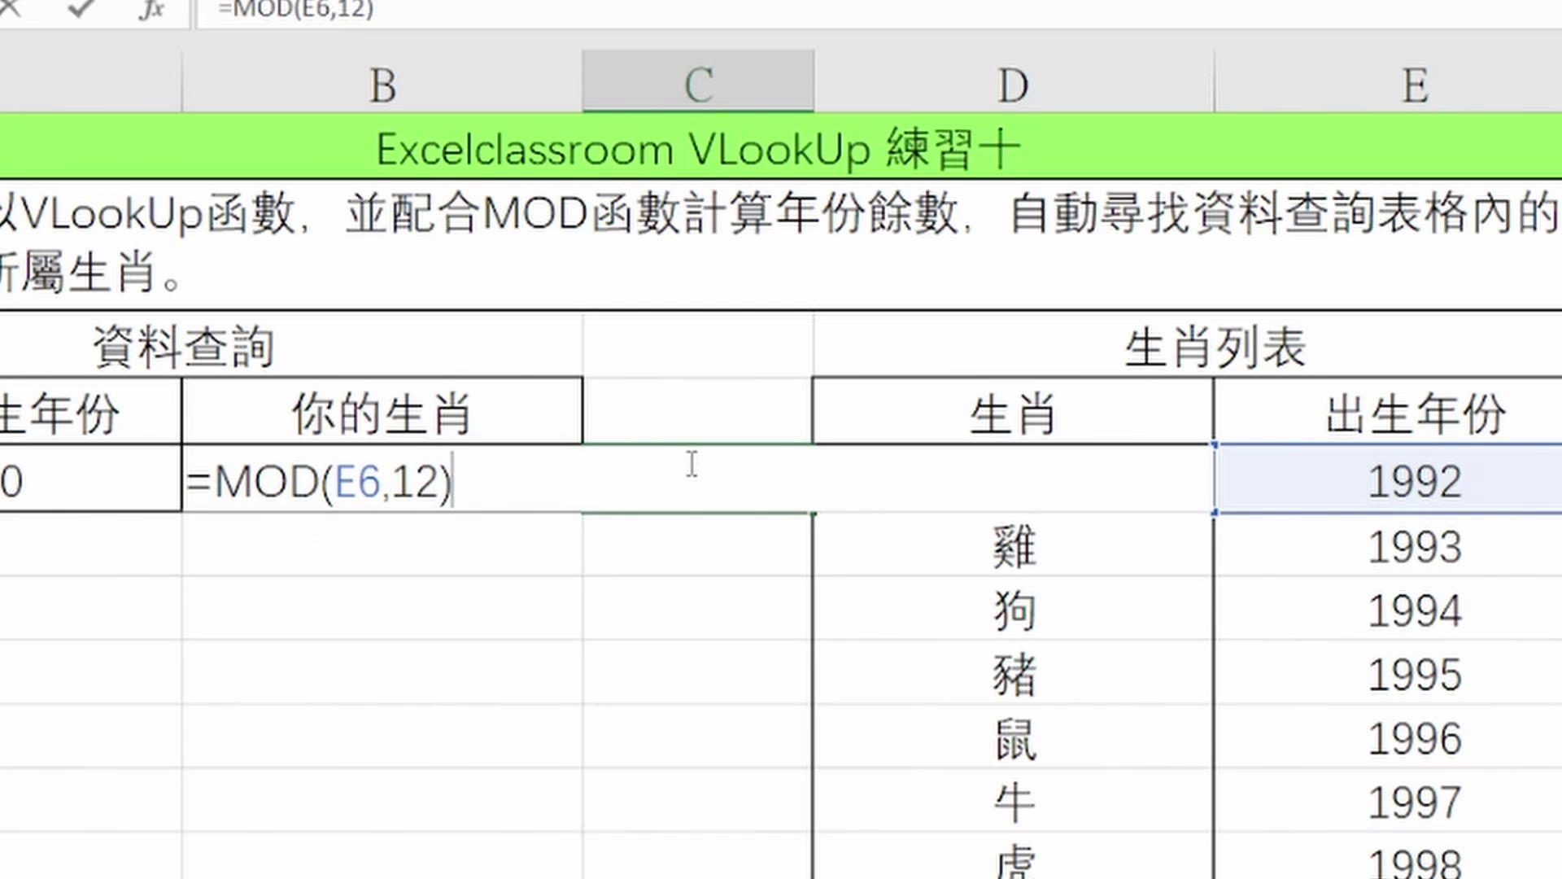
pyautogui.press('Return')
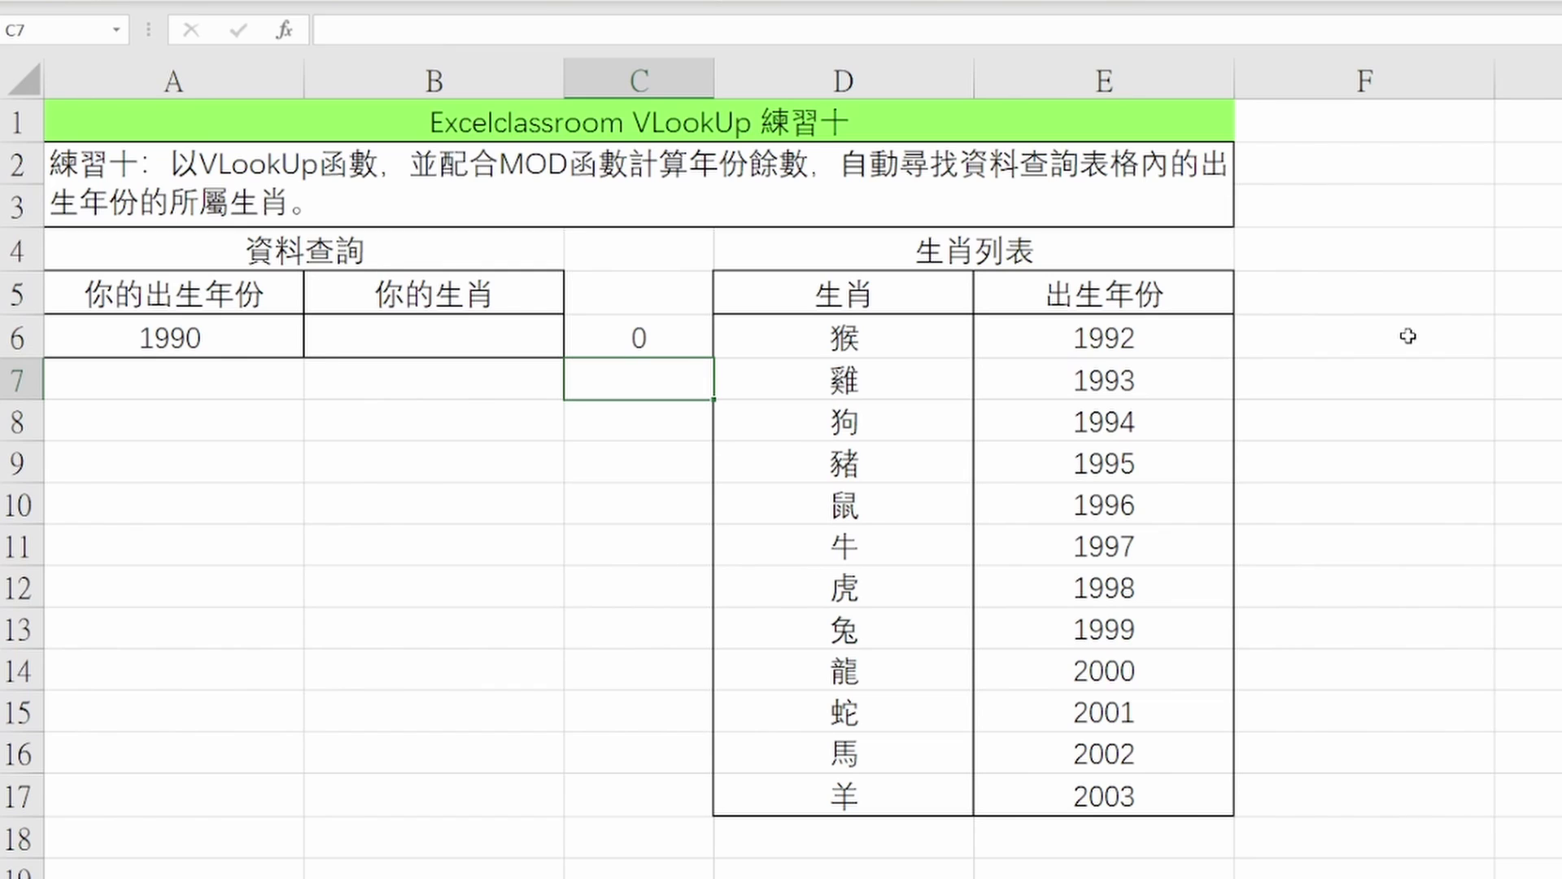
# - Copy C6's MOD formula and paste only the formula into C6:C17, covering every birth year in the zodiac list
pyautogui.press('Up')
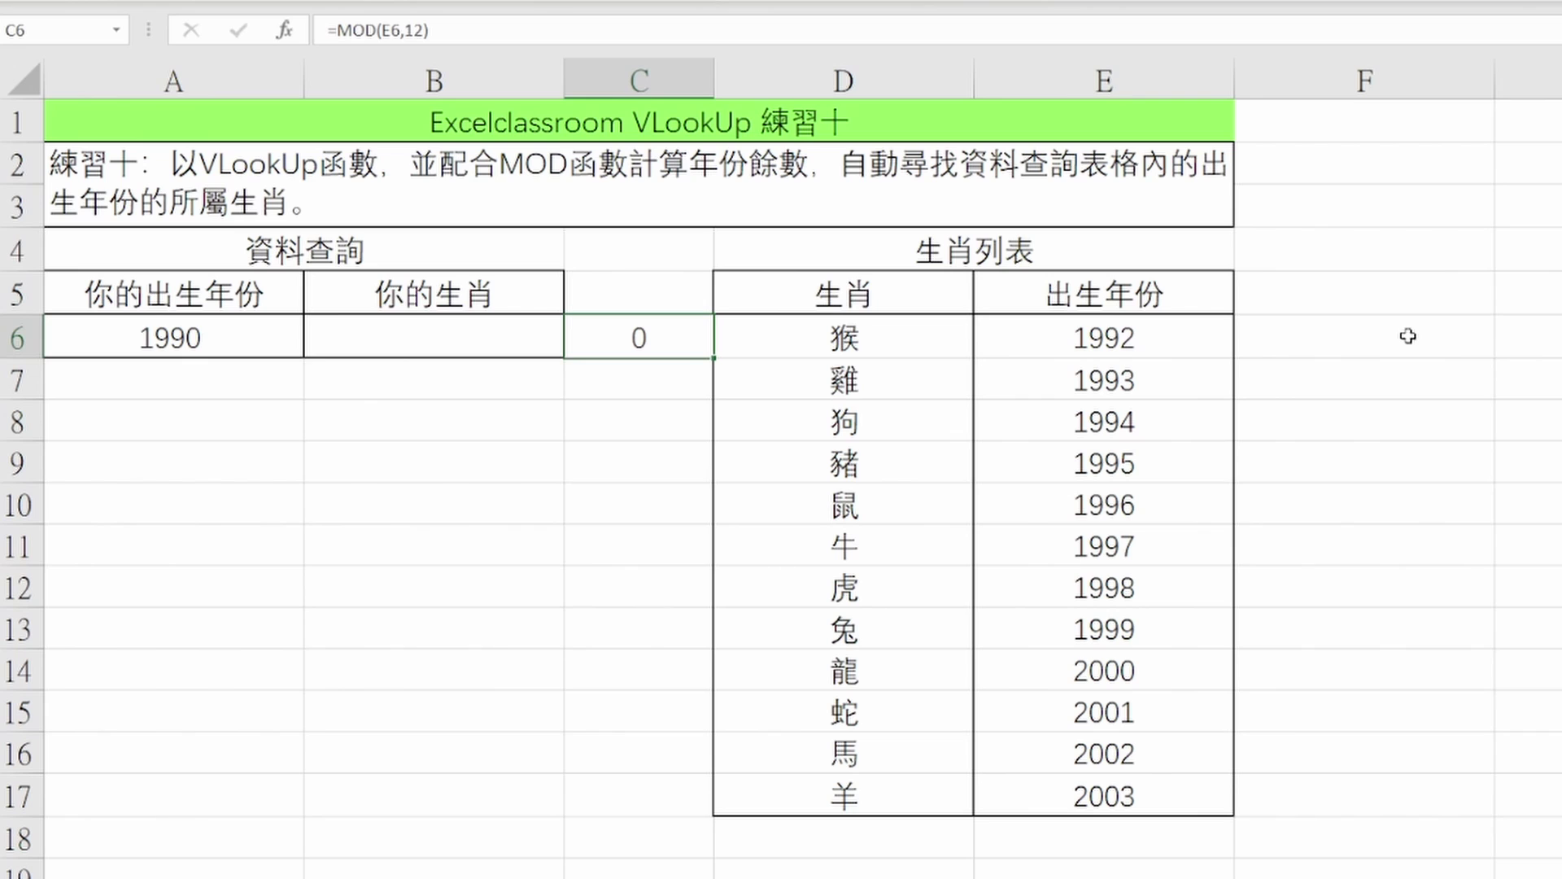
pyautogui.press('Right')
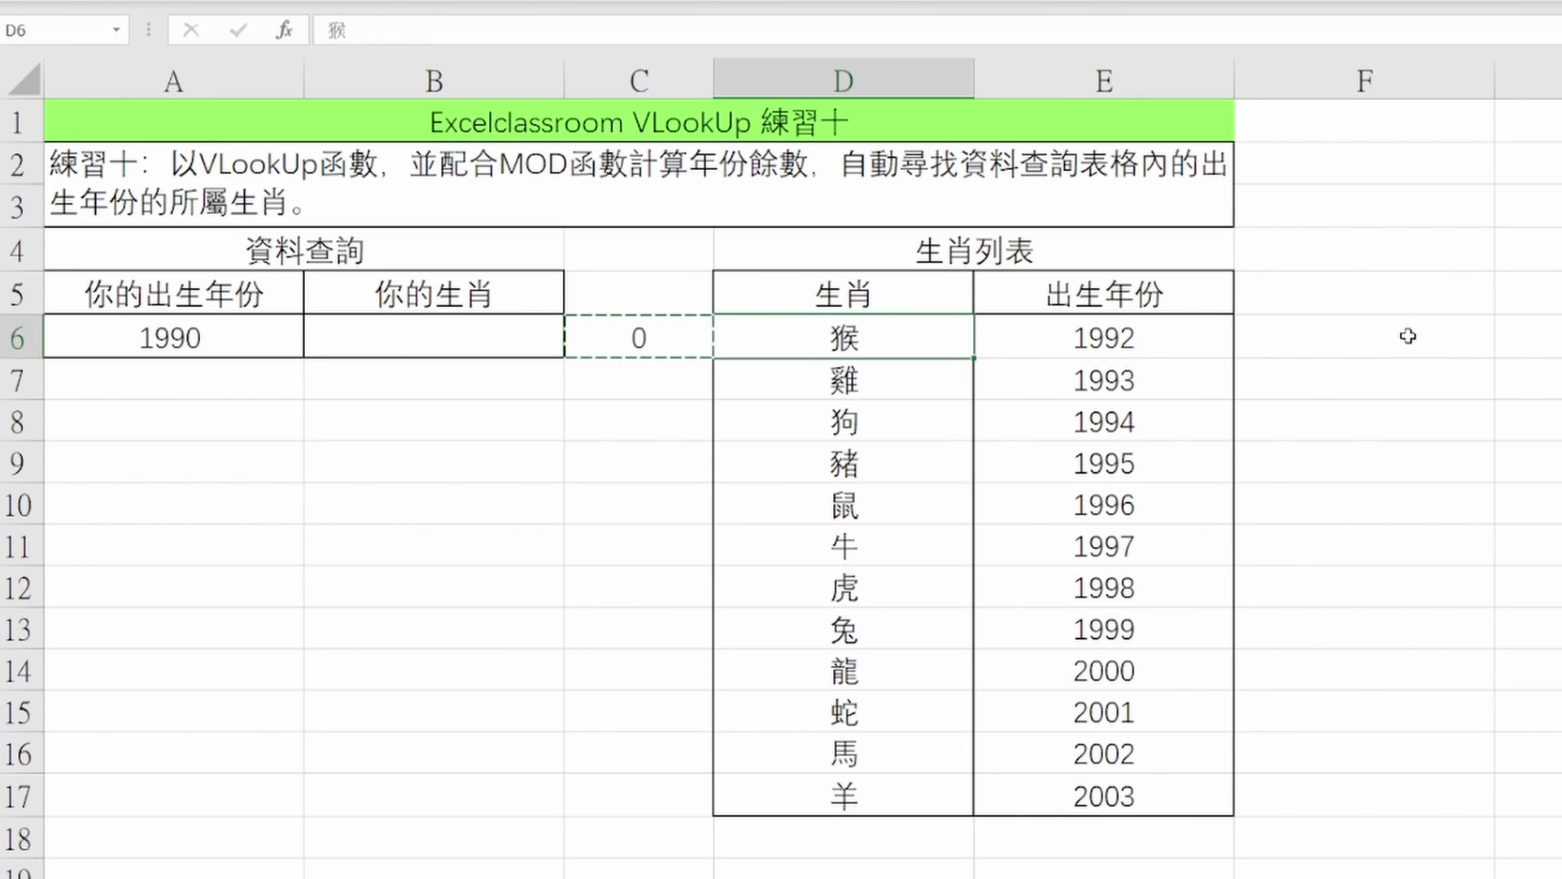
pyautogui.press('Down')
pyautogui.press('Down')
pyautogui.press('Down')
pyautogui.press('Down')
pyautogui.press('Down')
pyautogui.press('Down')
pyautogui.press('Down')
pyautogui.press('Down')
pyautogui.press('Down')
pyautogui.press('Down')
pyautogui.press('Down')
pyautogui.press('Left')
pyautogui.hotkey('ctrl', 'shift', 'Up')
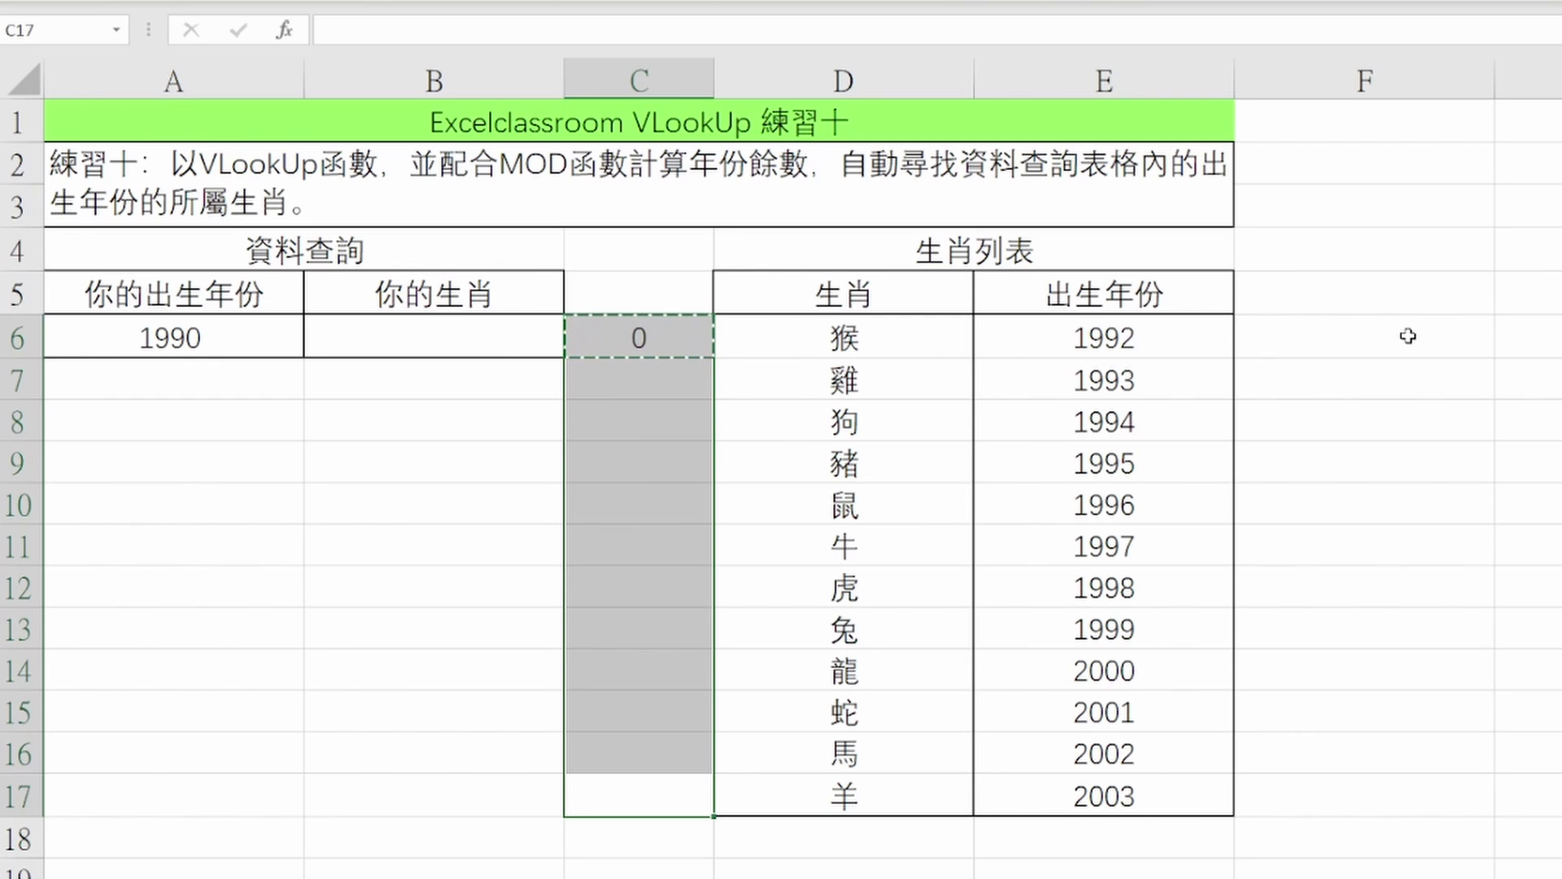
pyautogui.hotkey('ctrl', 'alt', 'v')
pyautogui.press('f')
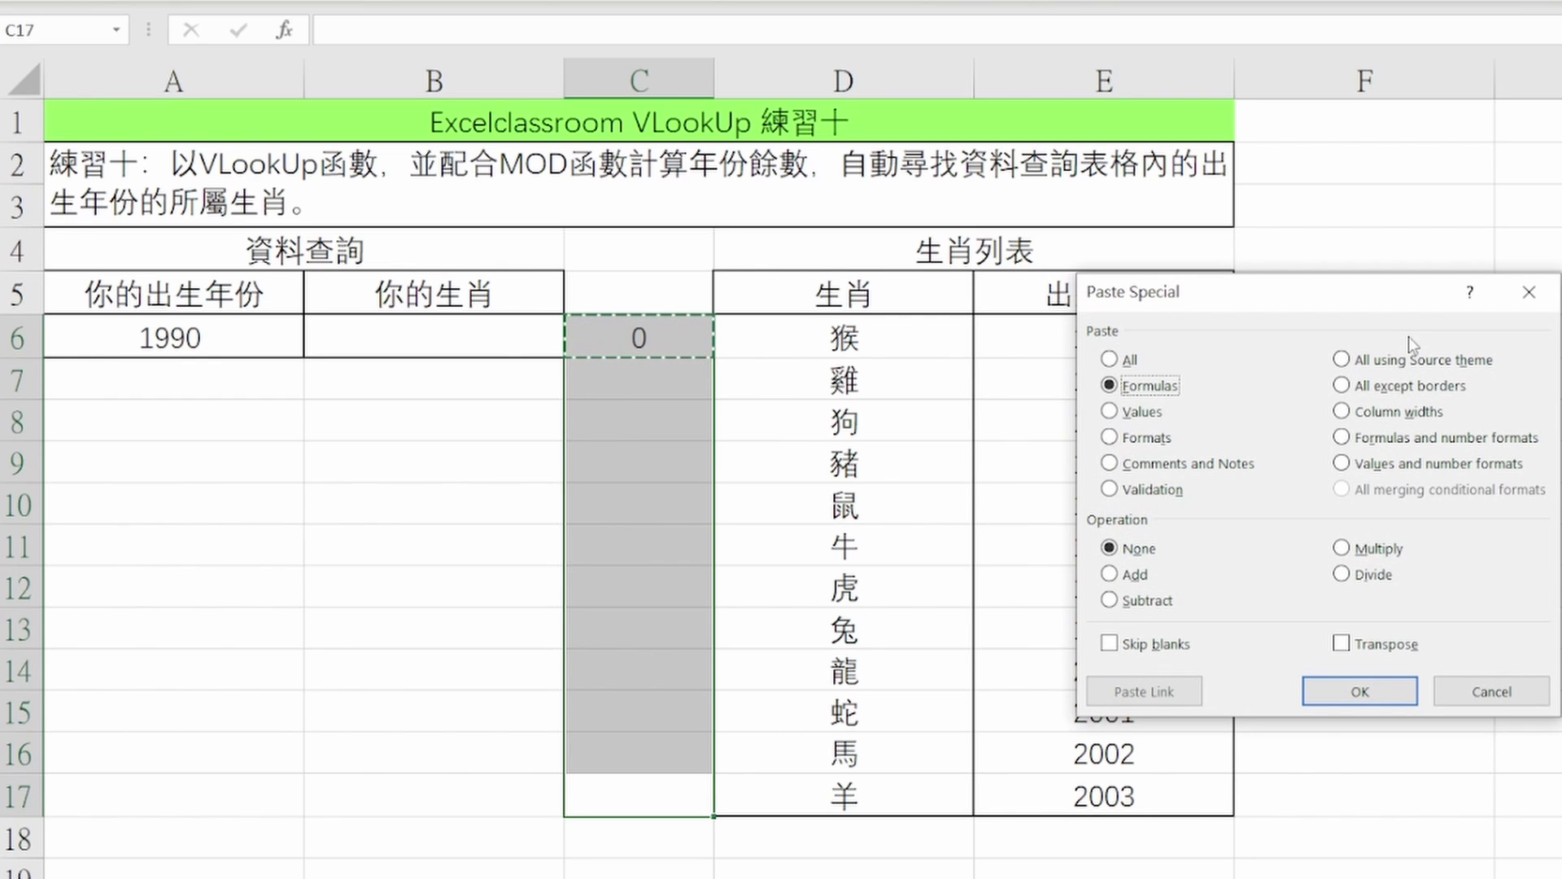
pyautogui.press('Return')
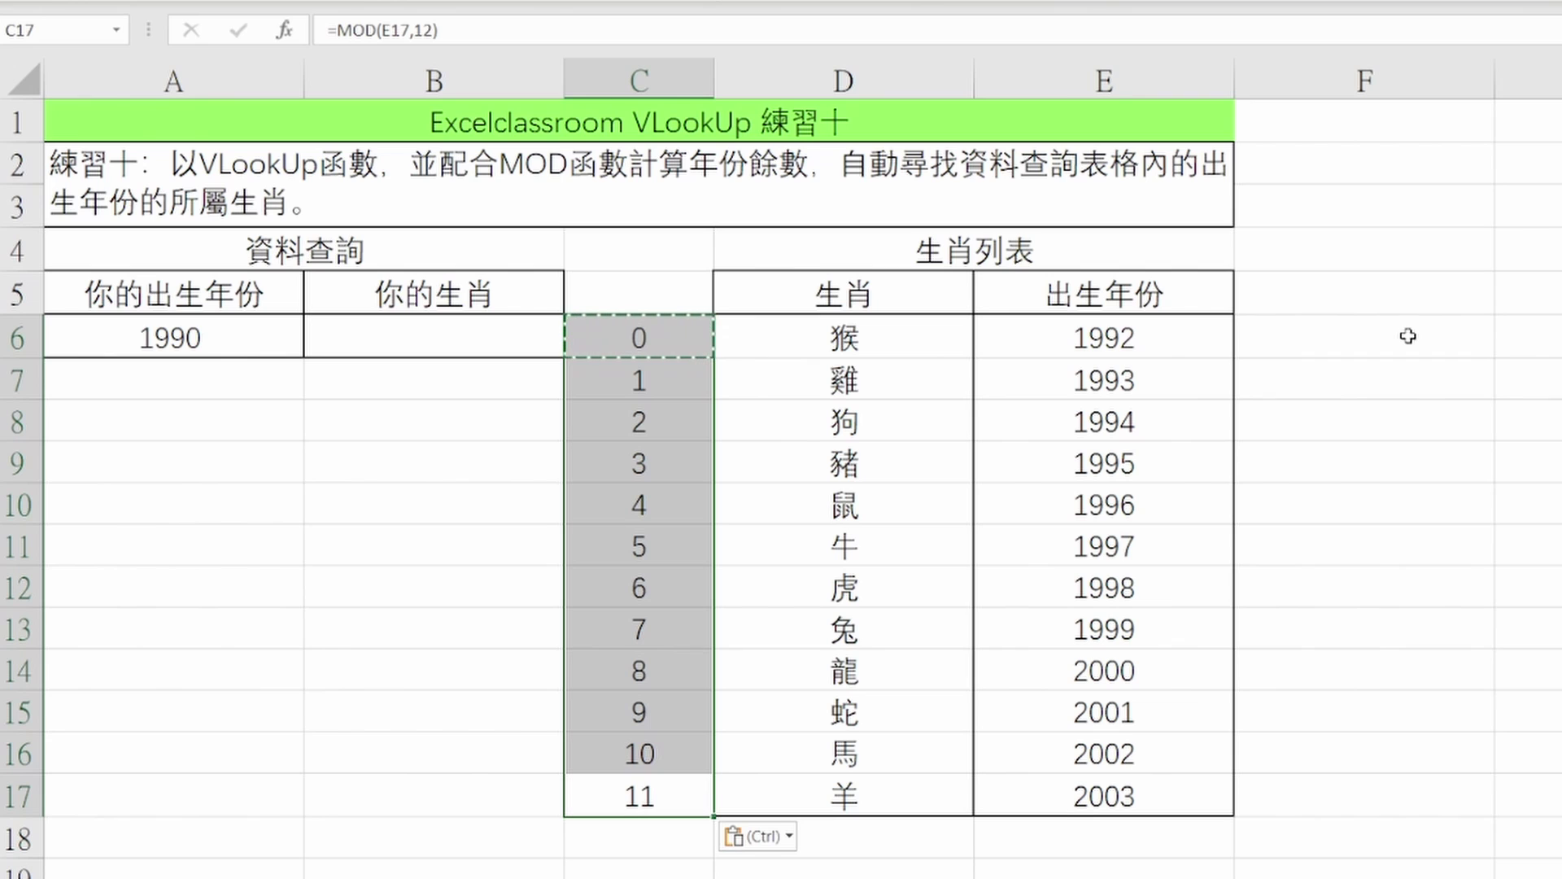
# - Start a VLOOKUP formula in B6 with MOD(A6,12) as the lookup value
pyautogui.click(460, 336)
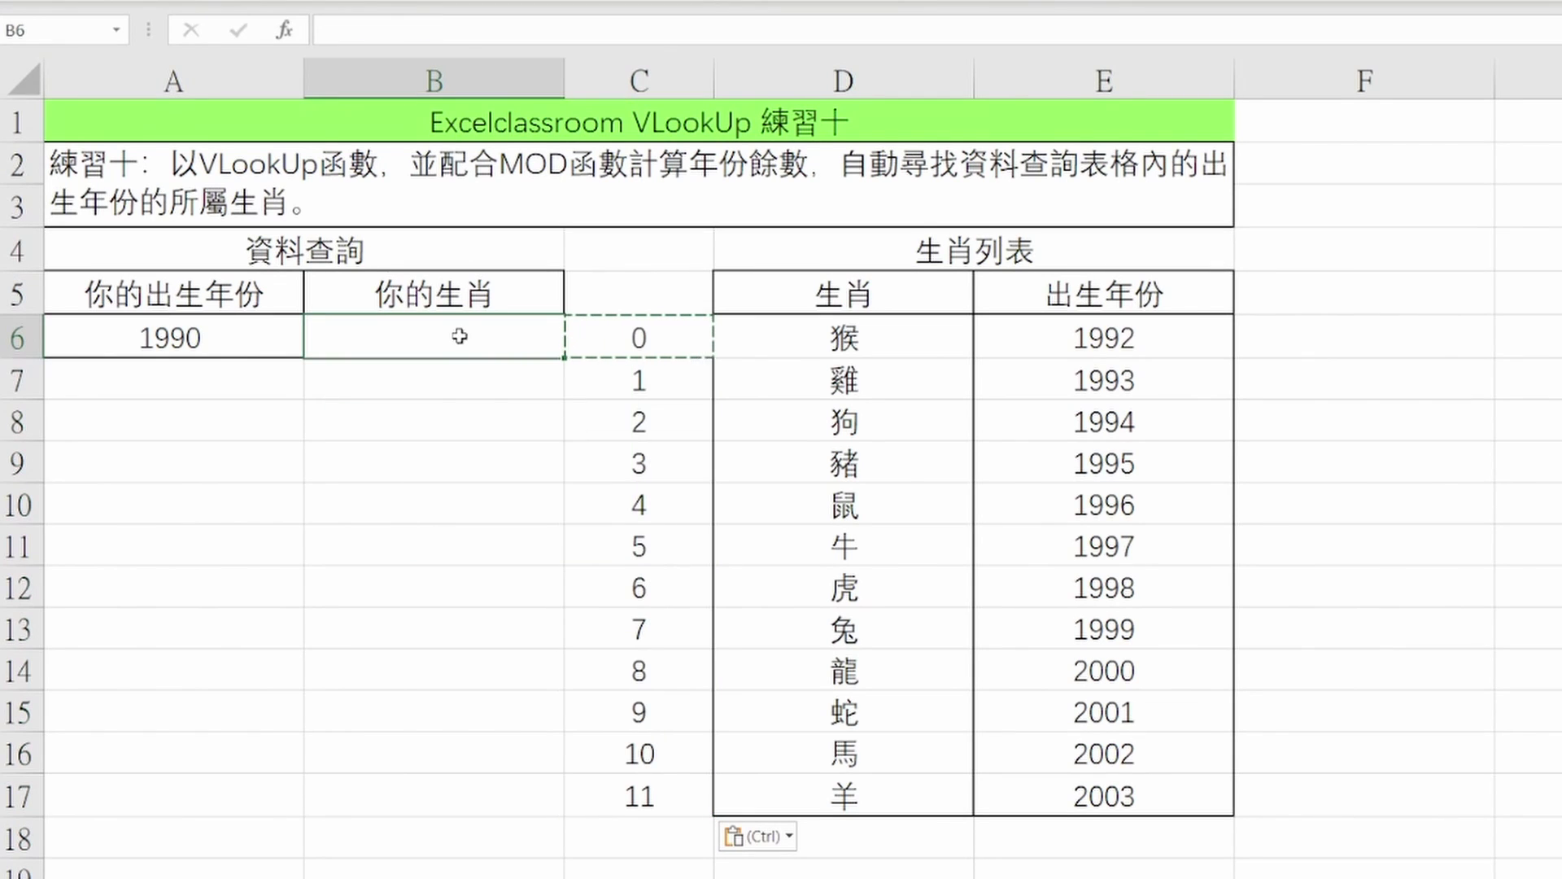
pyautogui.write('=')
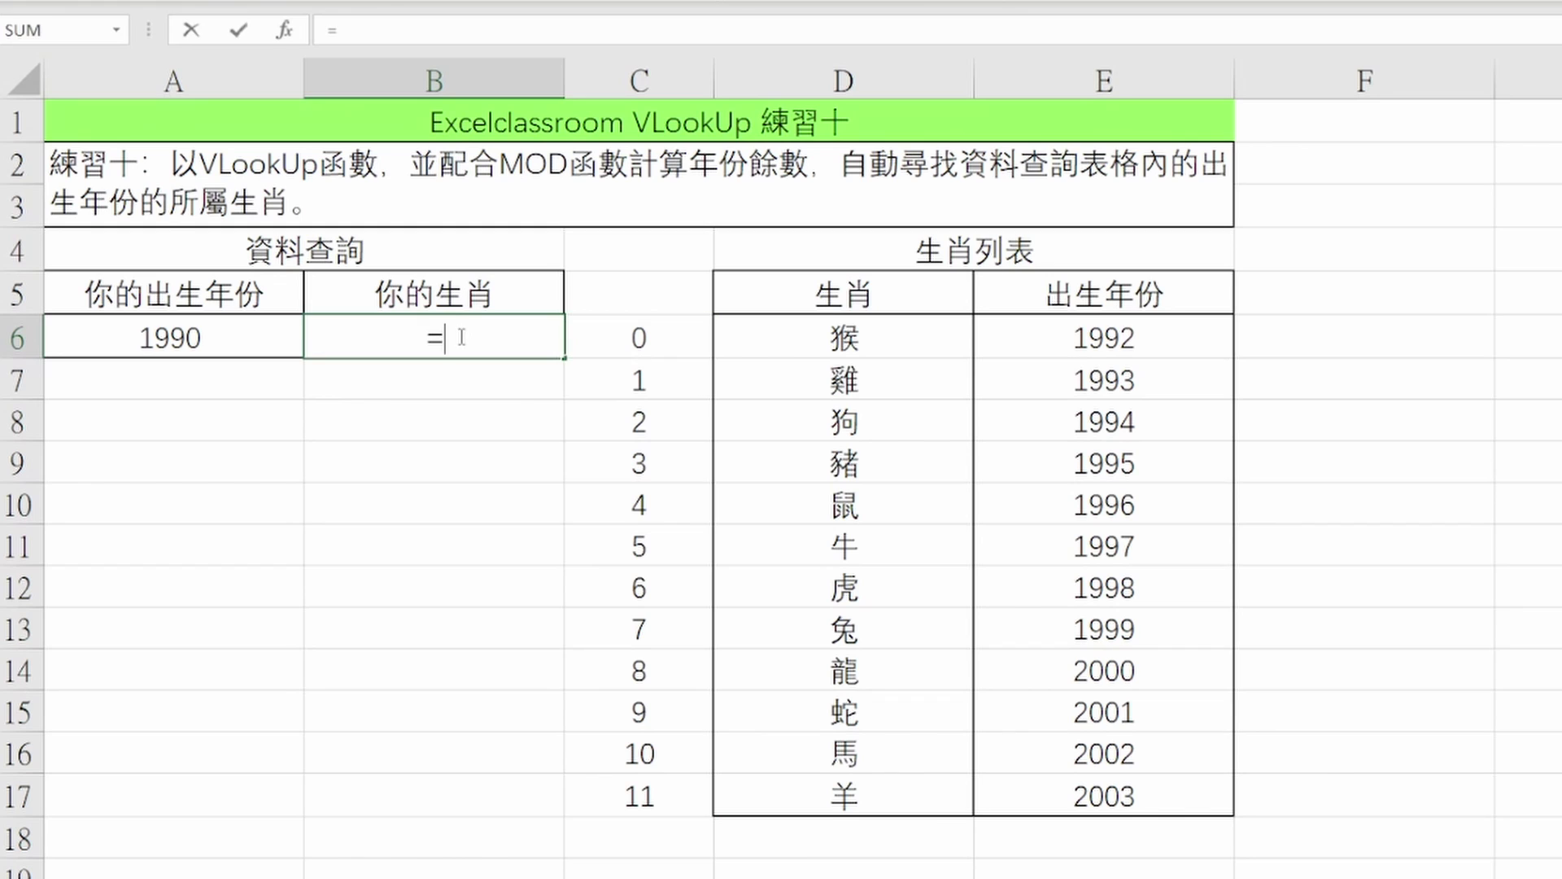
pyautogui.write('vlookup(')
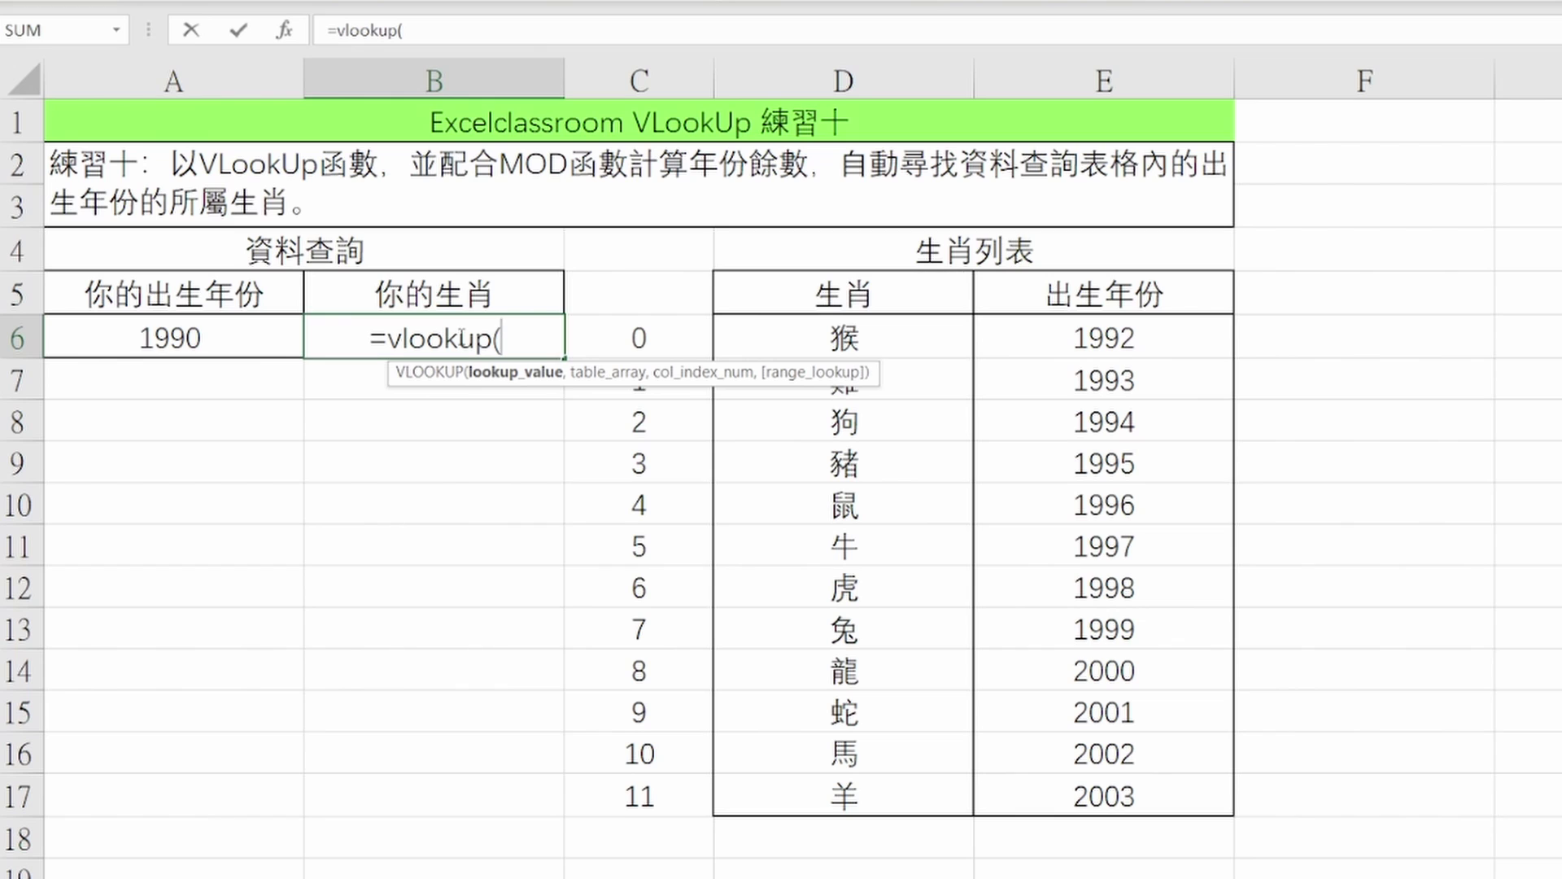
pyautogui.write('MOD(')
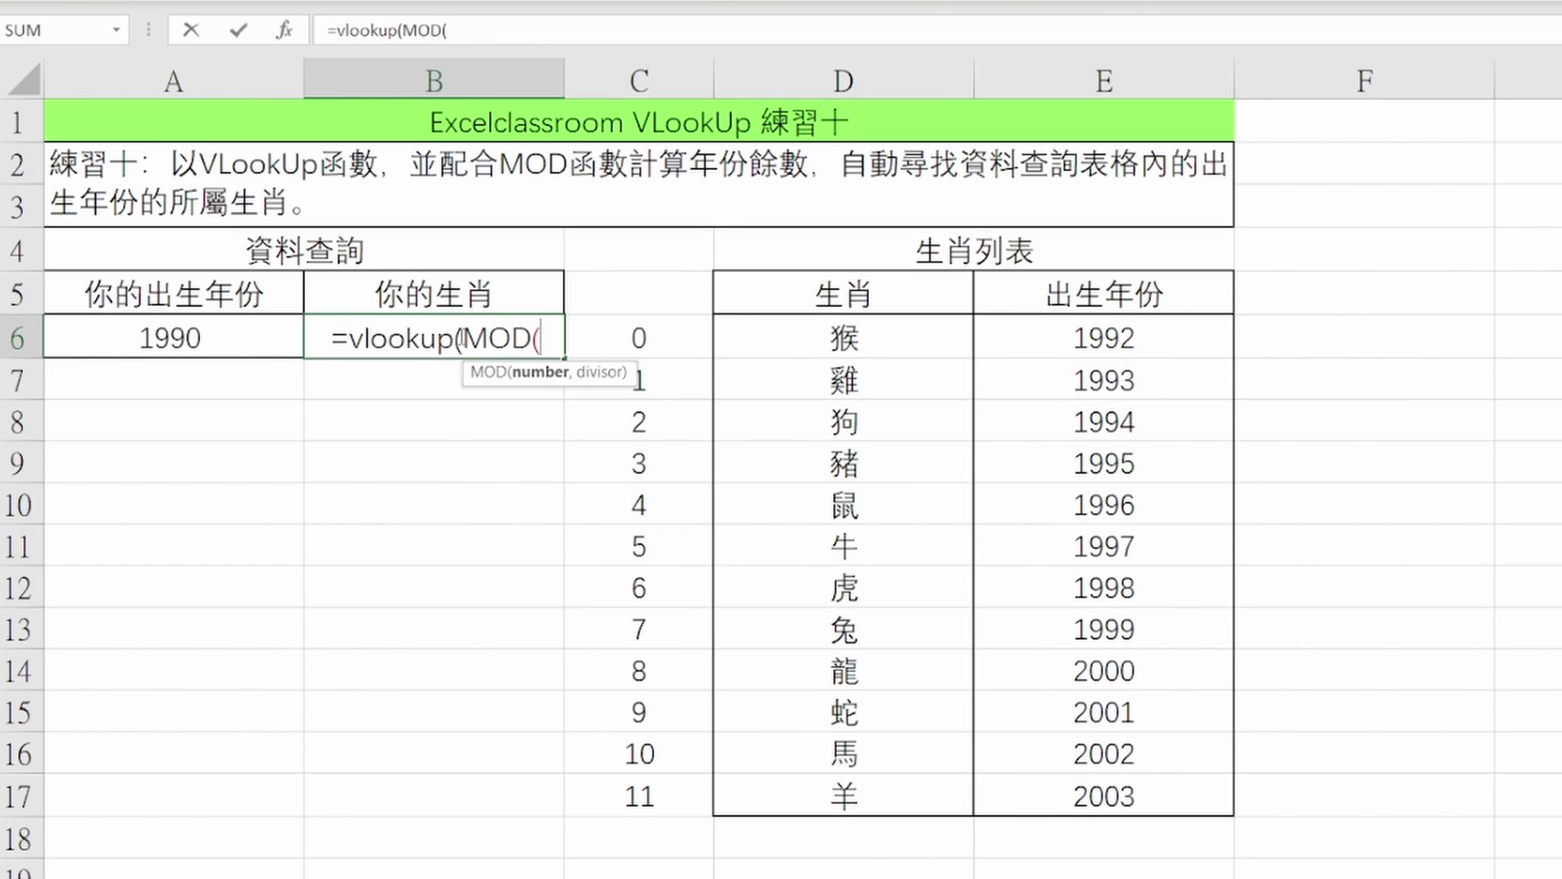
pyautogui.press('Left')
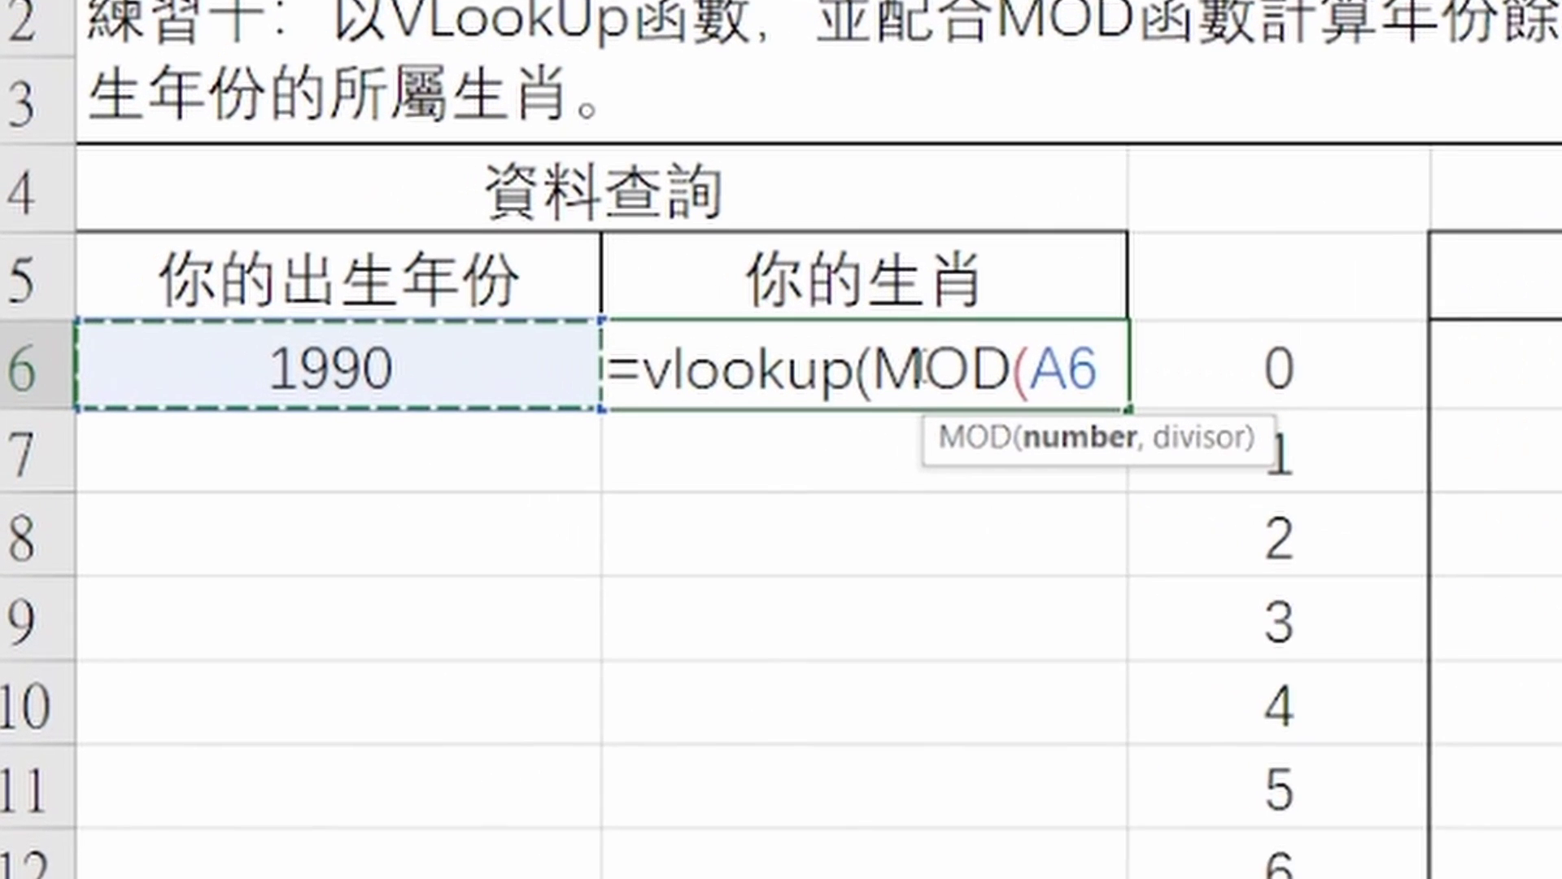
pyautogui.write(',')
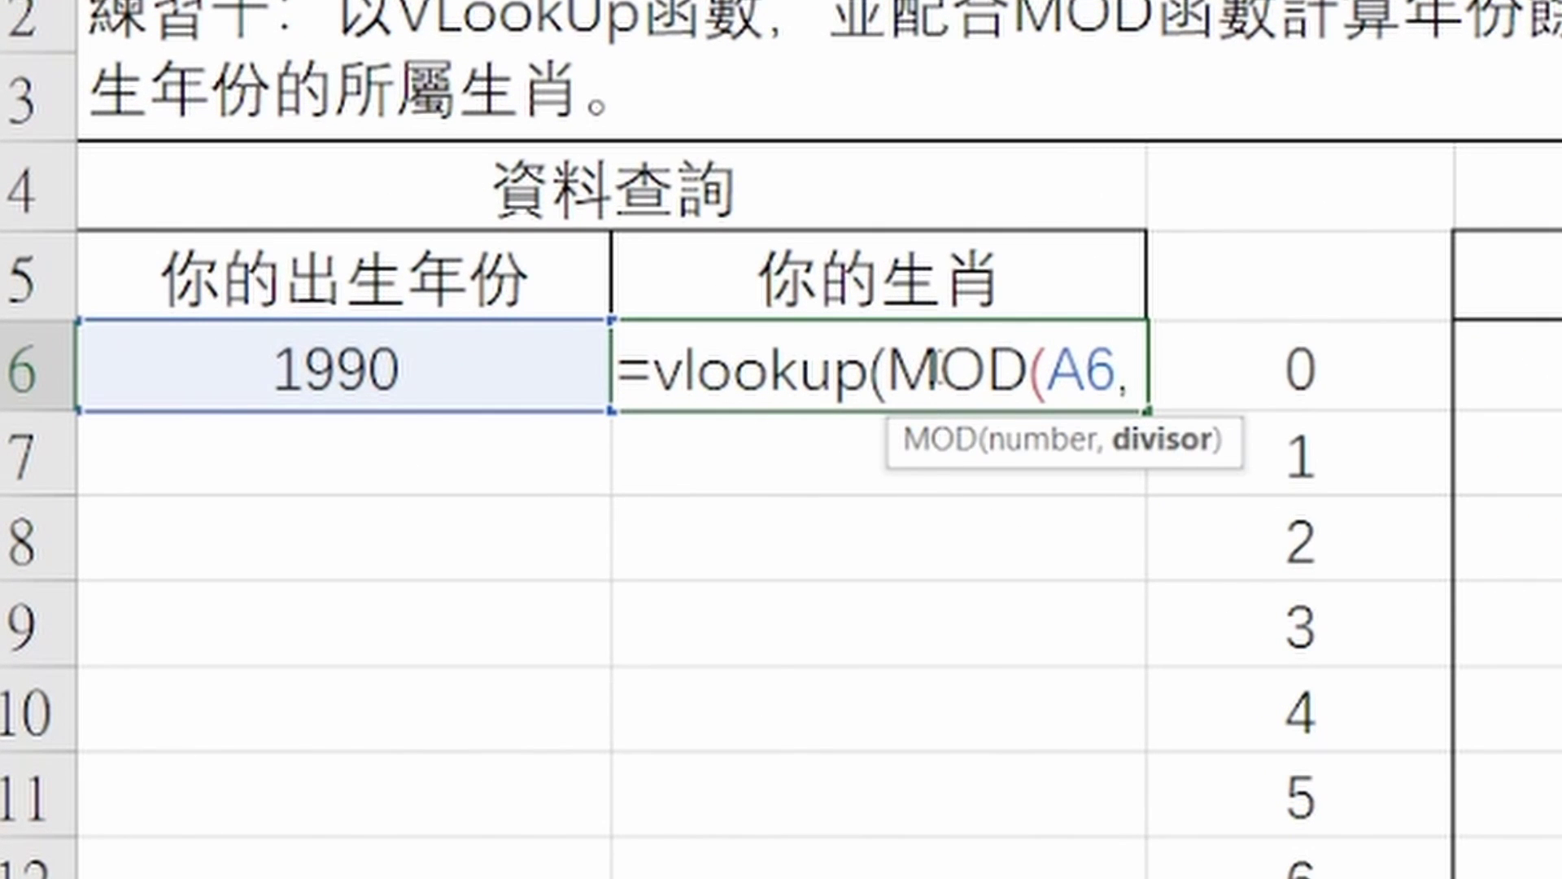
pyautogui.write('12')
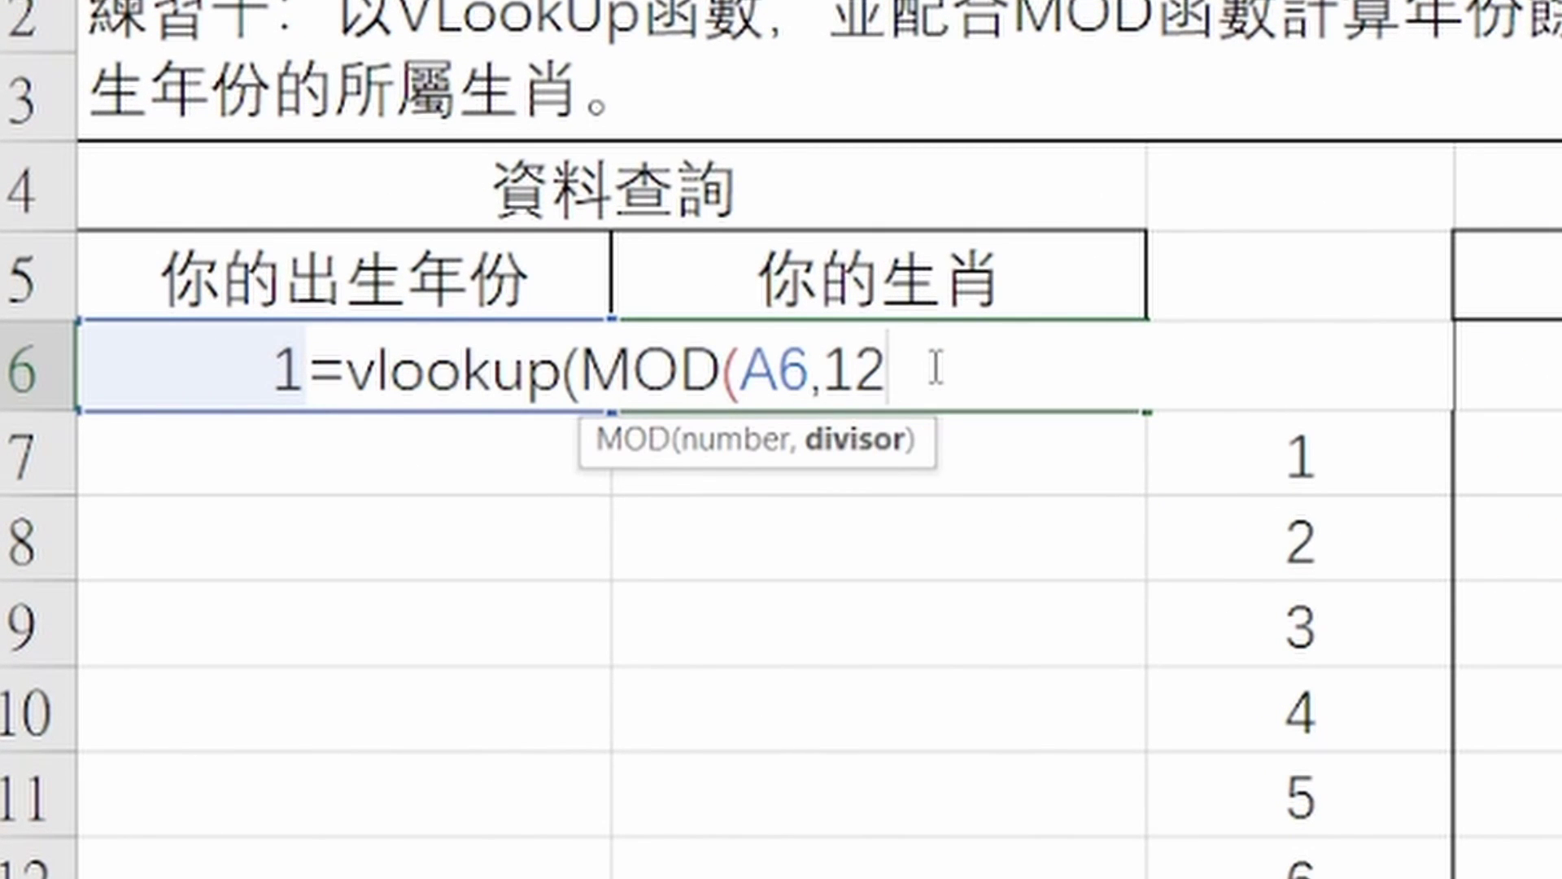
pyautogui.write(')')
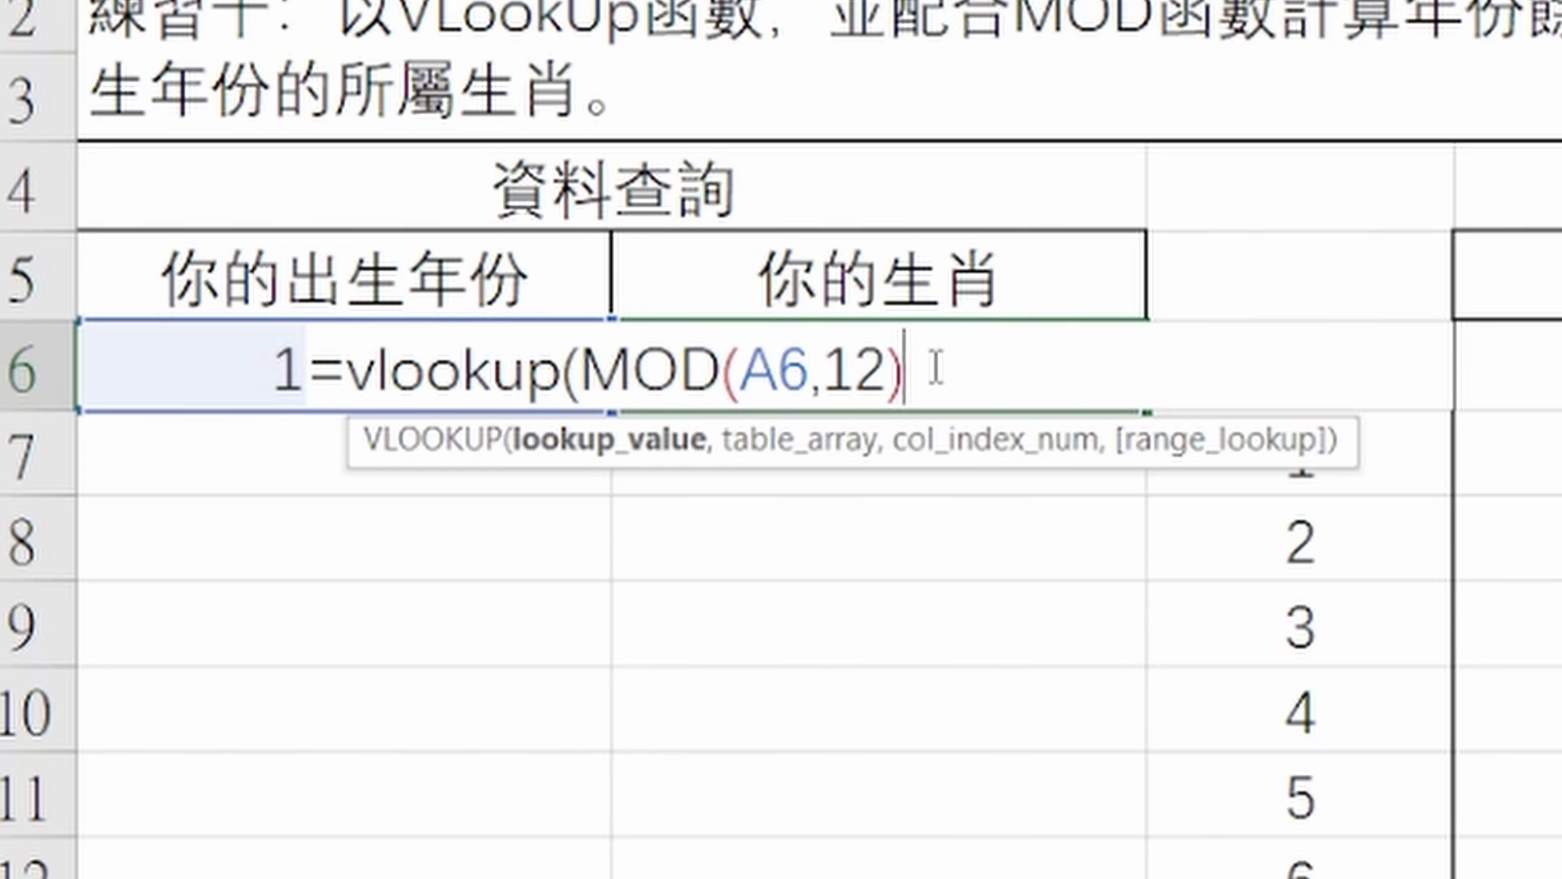
pyautogui.write(',')
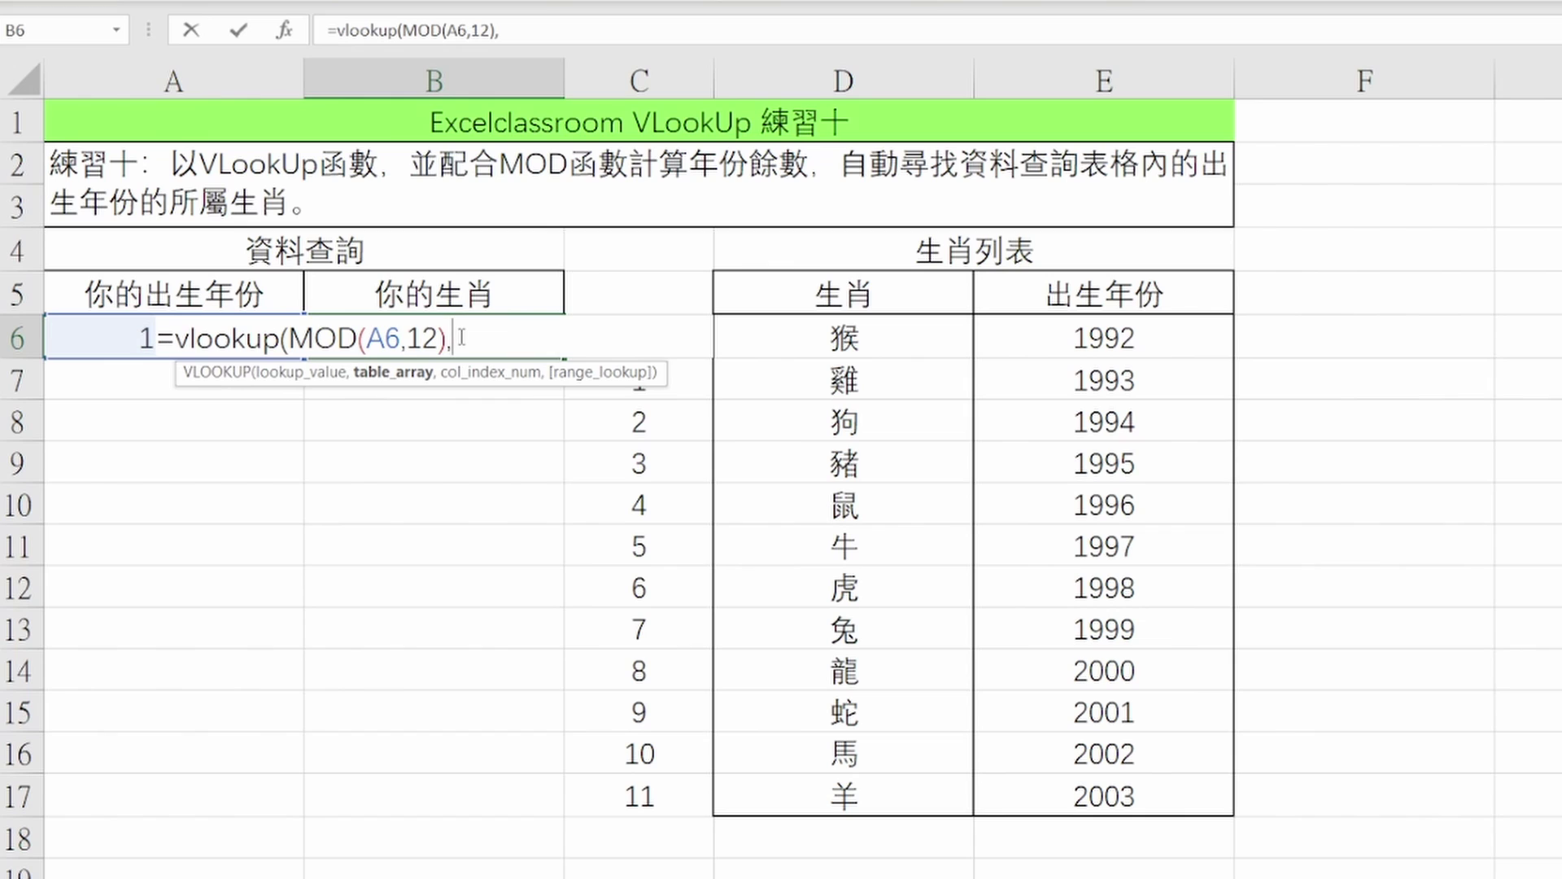
# - Set the VLOOKUP's table array to the absolute range $C$6:$D$17, covering the remainders and zodiac animals
pyautogui.press('Right')
pyautogui.press('Right')
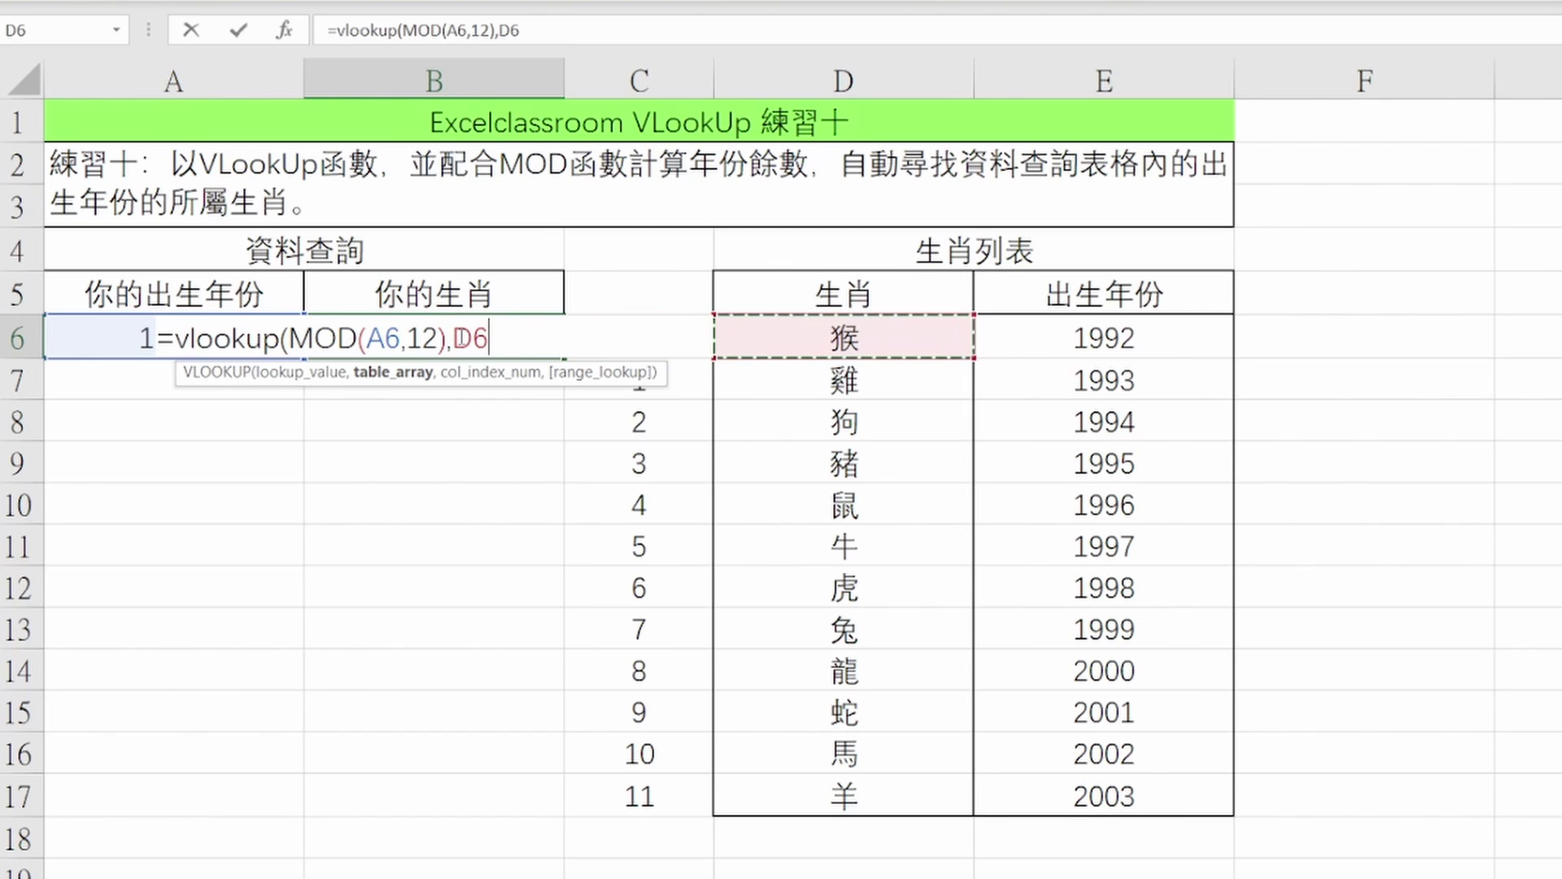
pyautogui.press('Left')
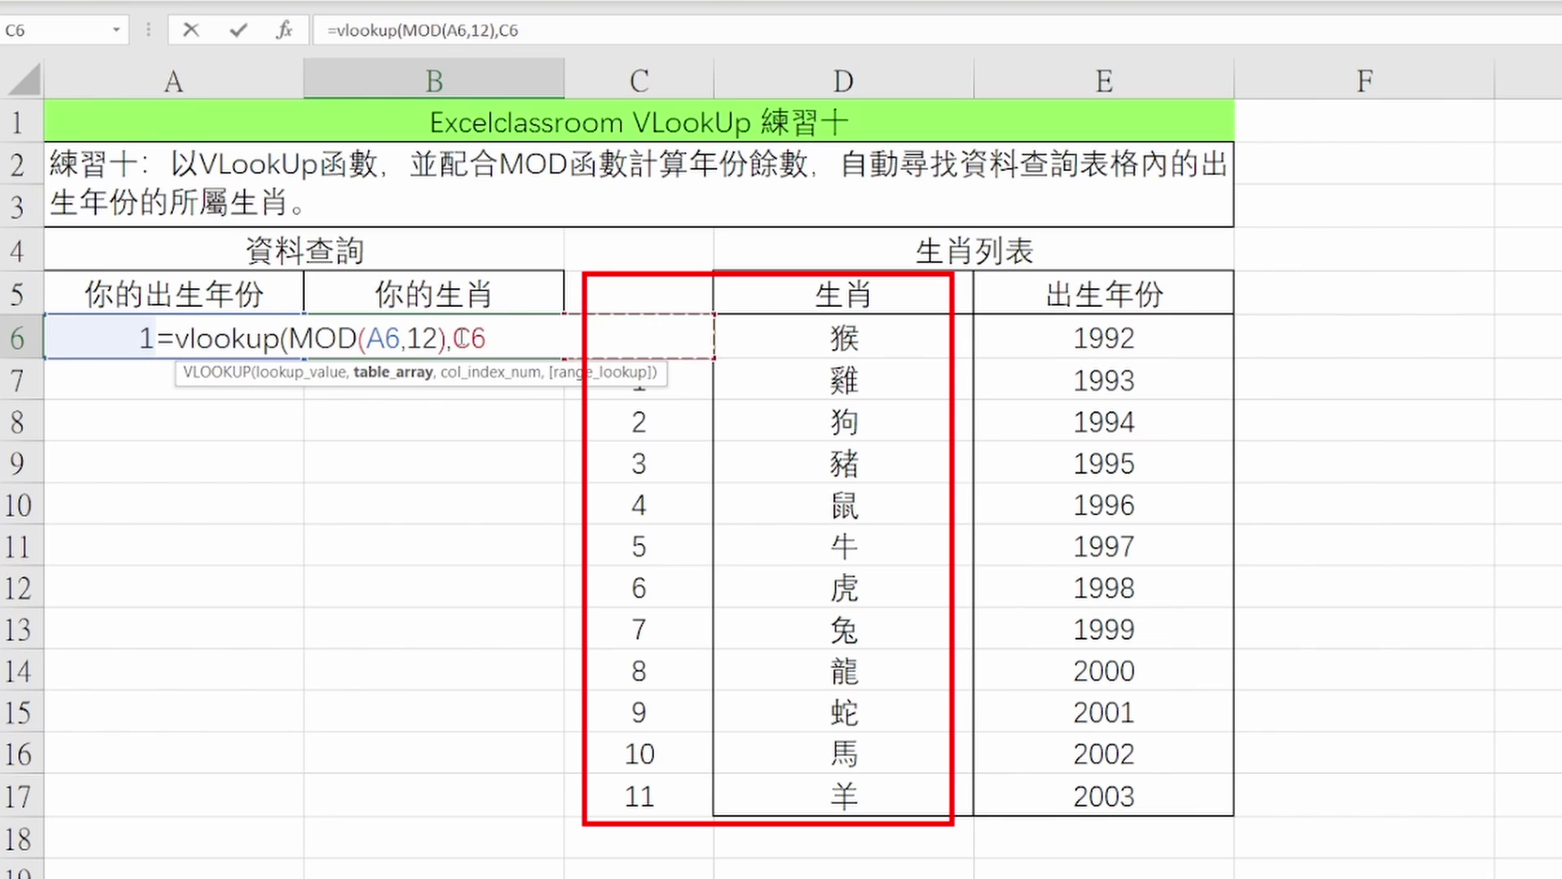
pyautogui.hotkey('shift', 'Right')
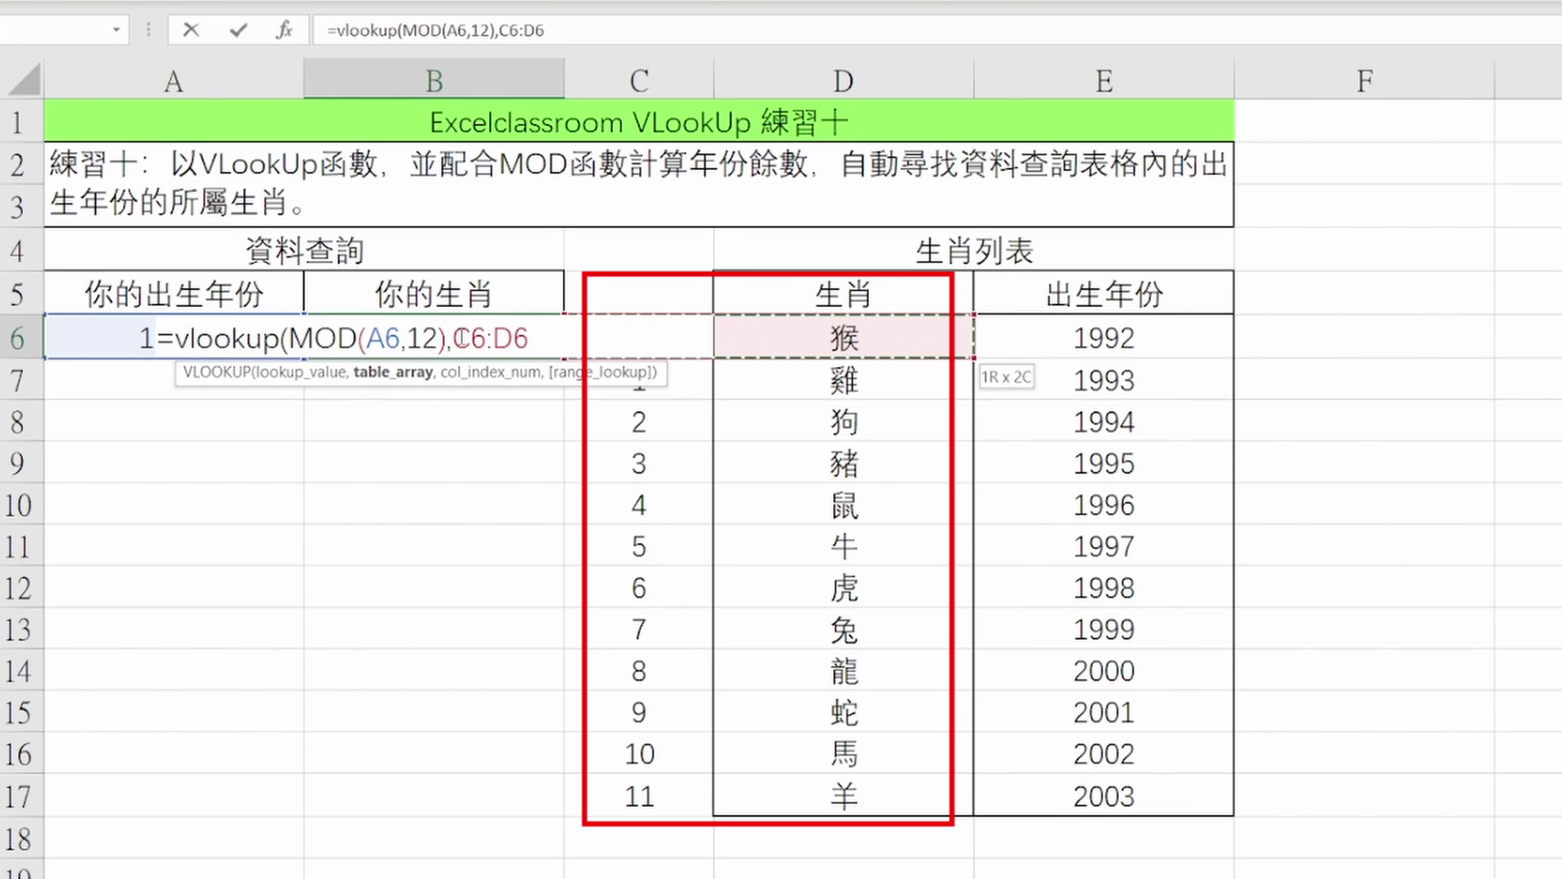
pyautogui.hotkey('ctrl', 'shift', 'Down')
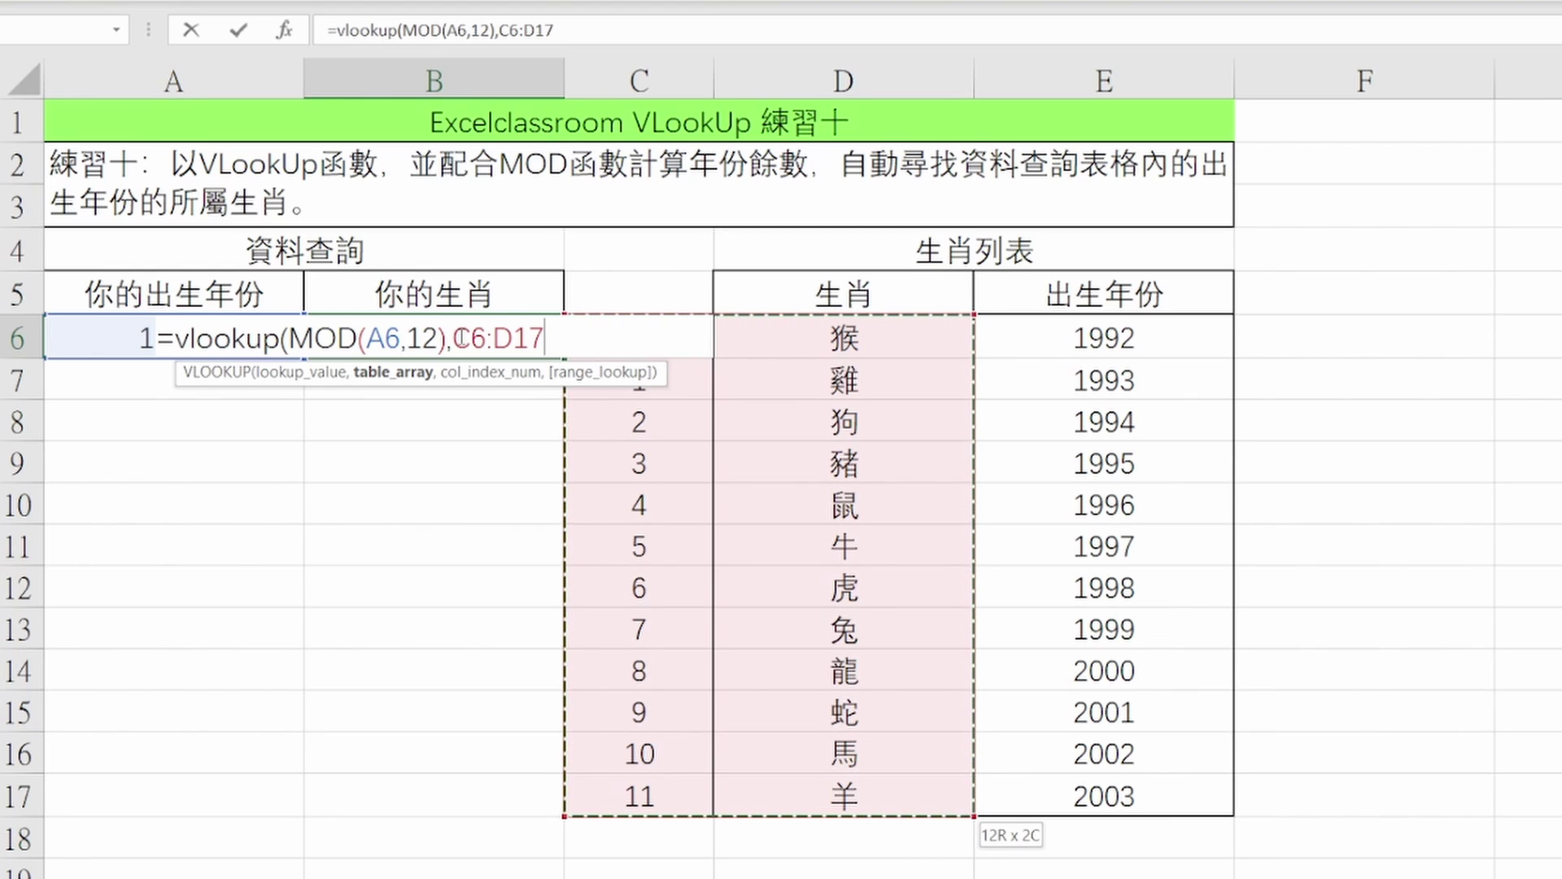
pyautogui.press('F4')
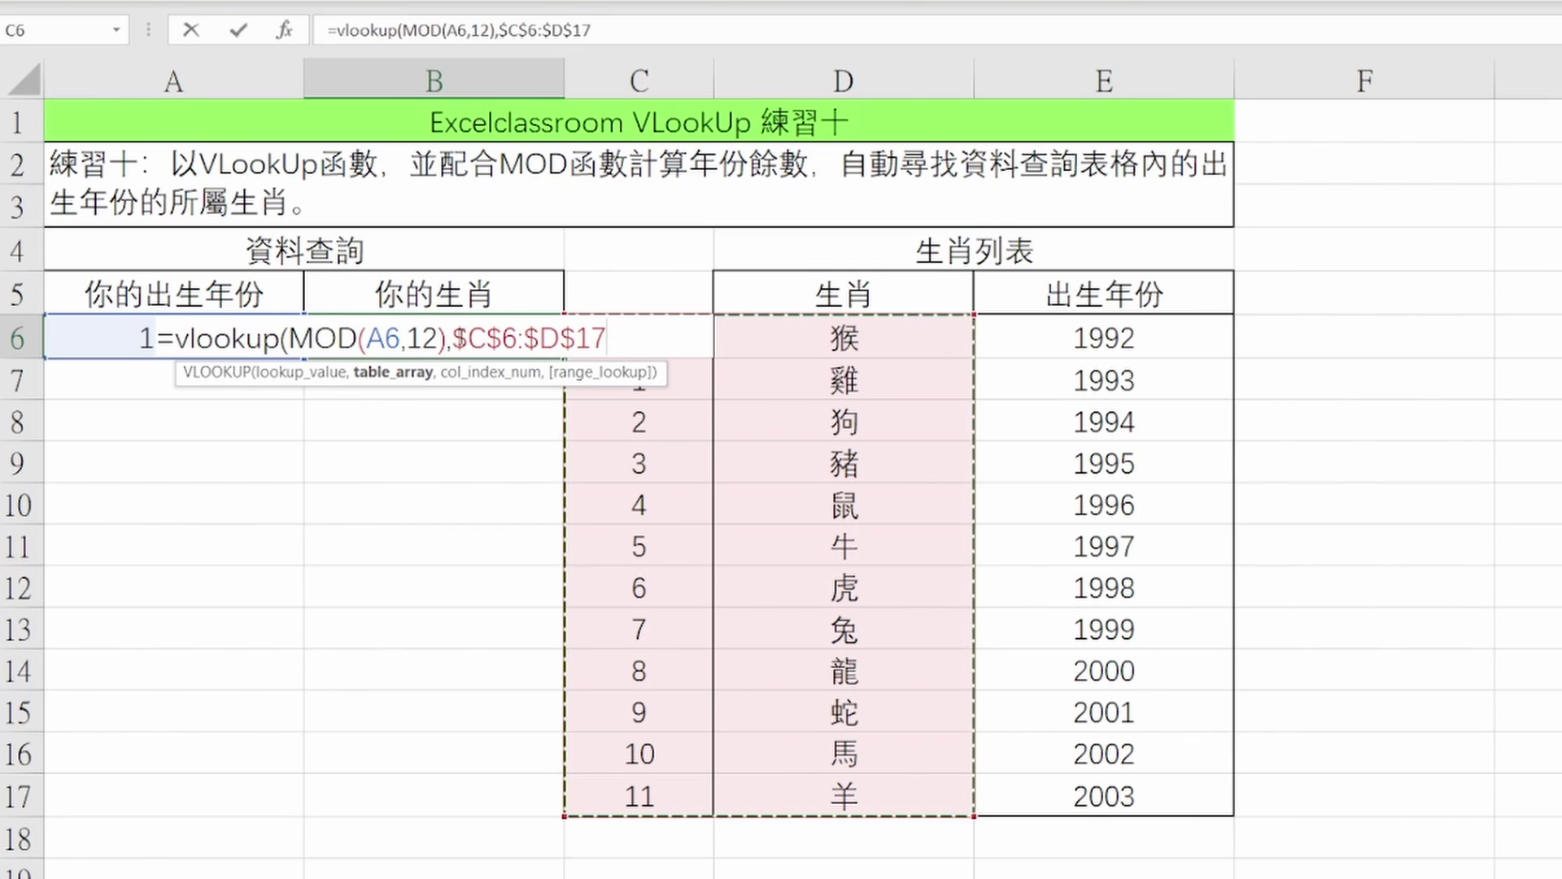
# - Complete B6's VLOOKUP with column index 2 and exact match 0
pyautogui.write(',')
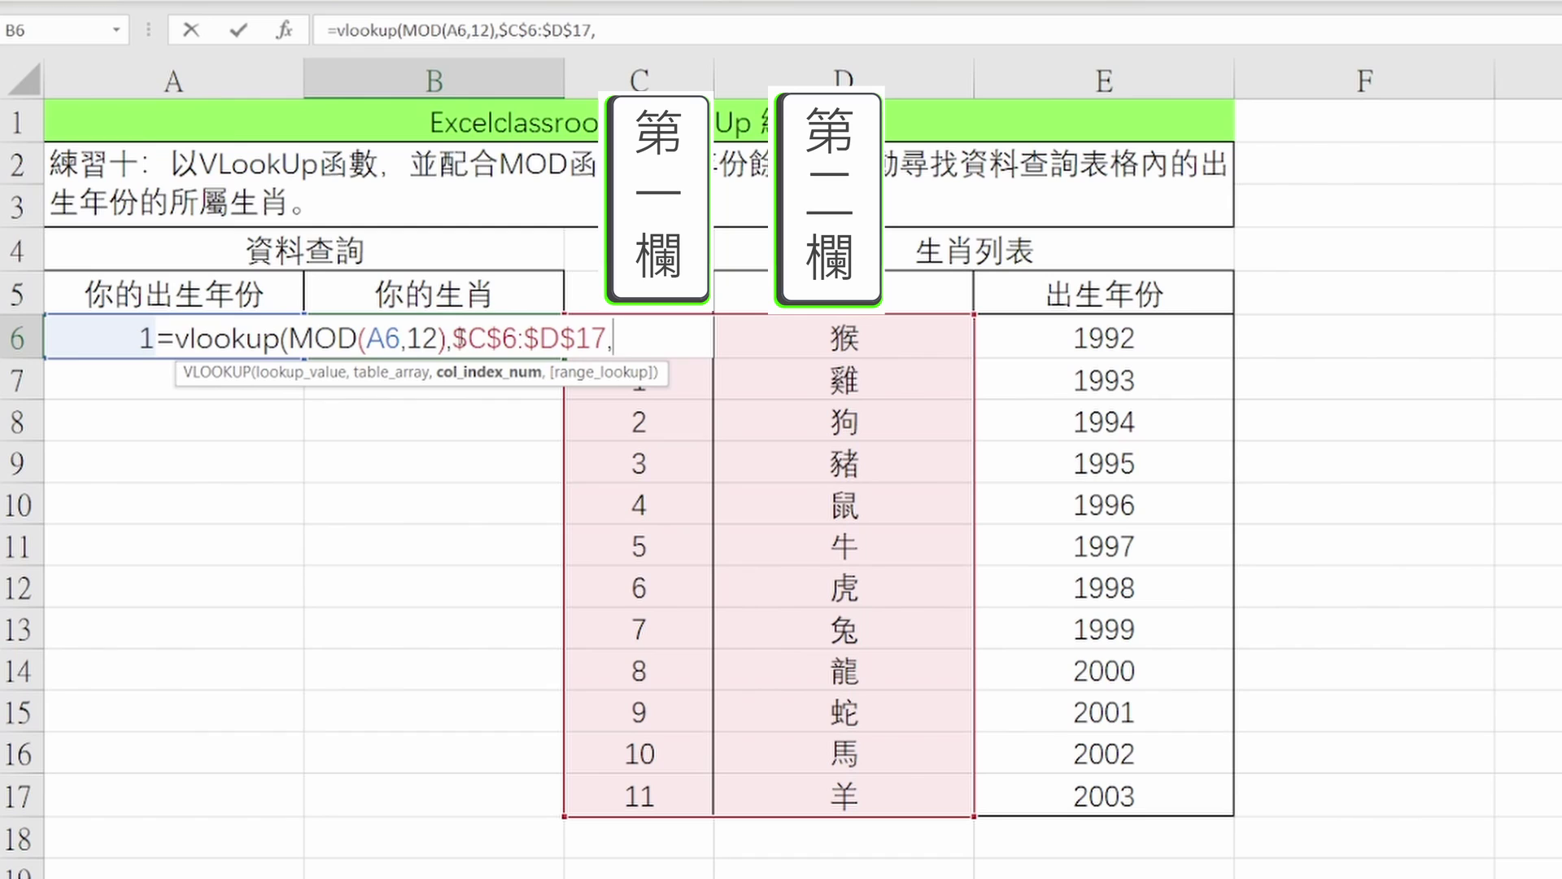
pyautogui.write('2')
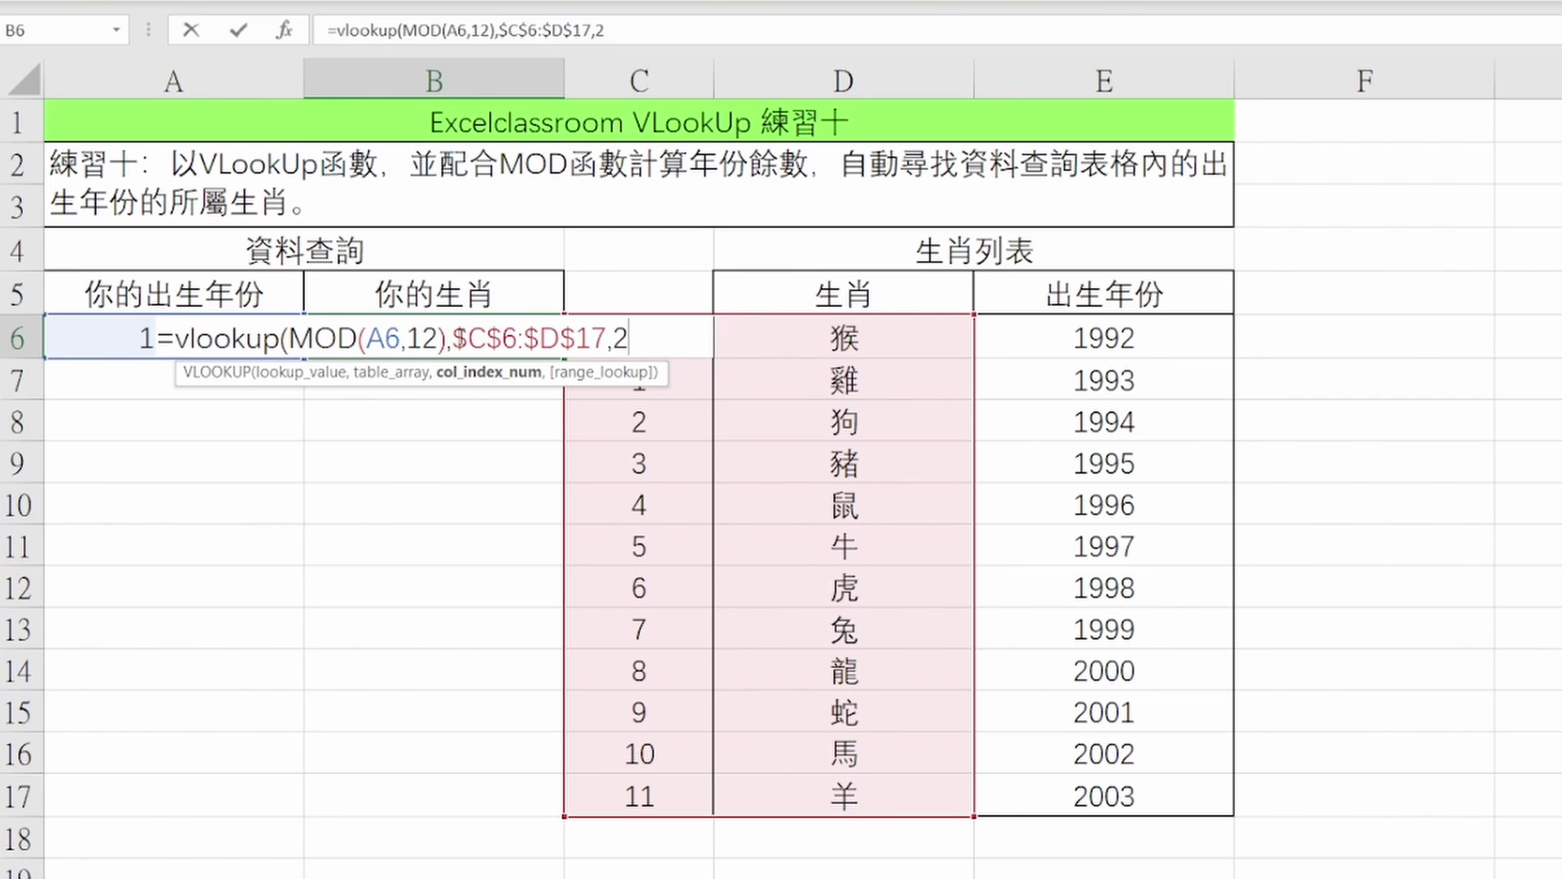
pyautogui.write(',0')
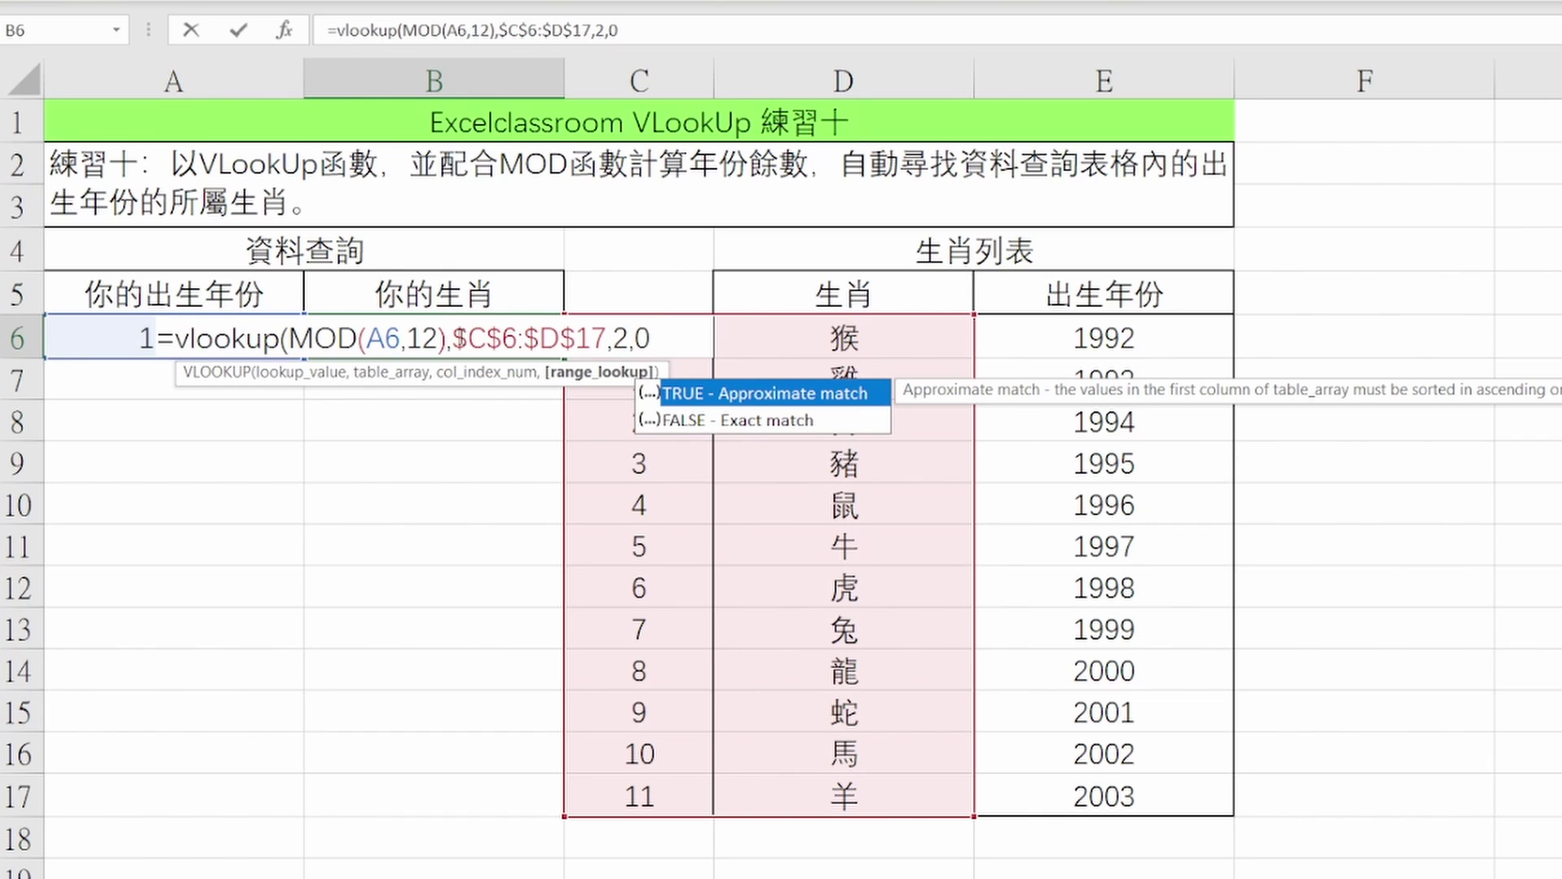
pyautogui.write(')')
pyautogui.press('Return')
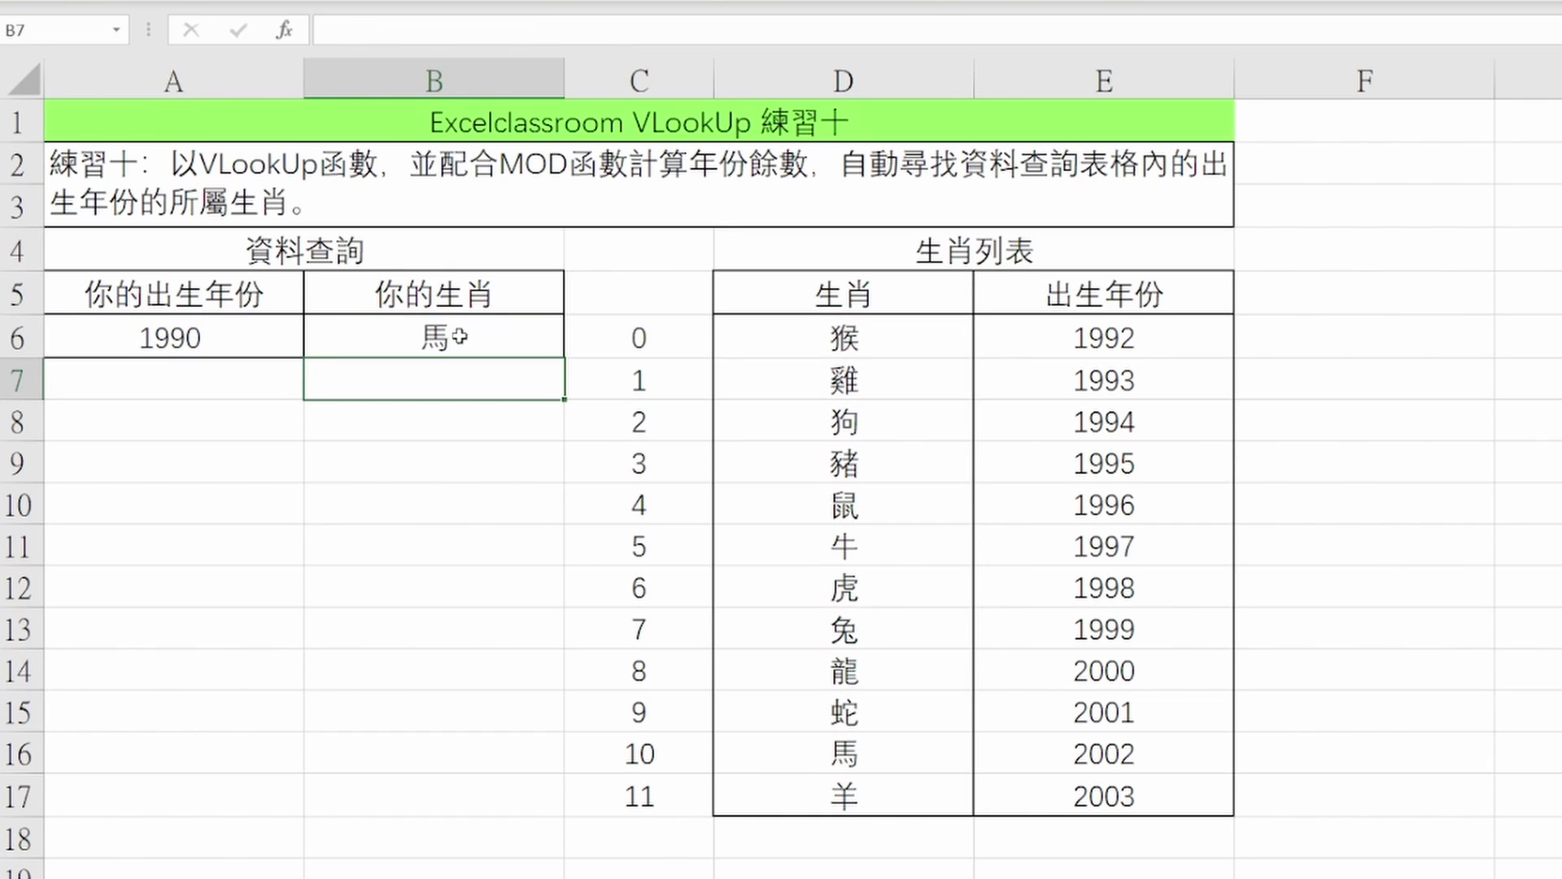
# - Test the lookup by setting the birth year in A6 to 1997 and compare the result with that year's entry in the zodiac list
pyautogui.press('Up')
pyautogui.press('Left')
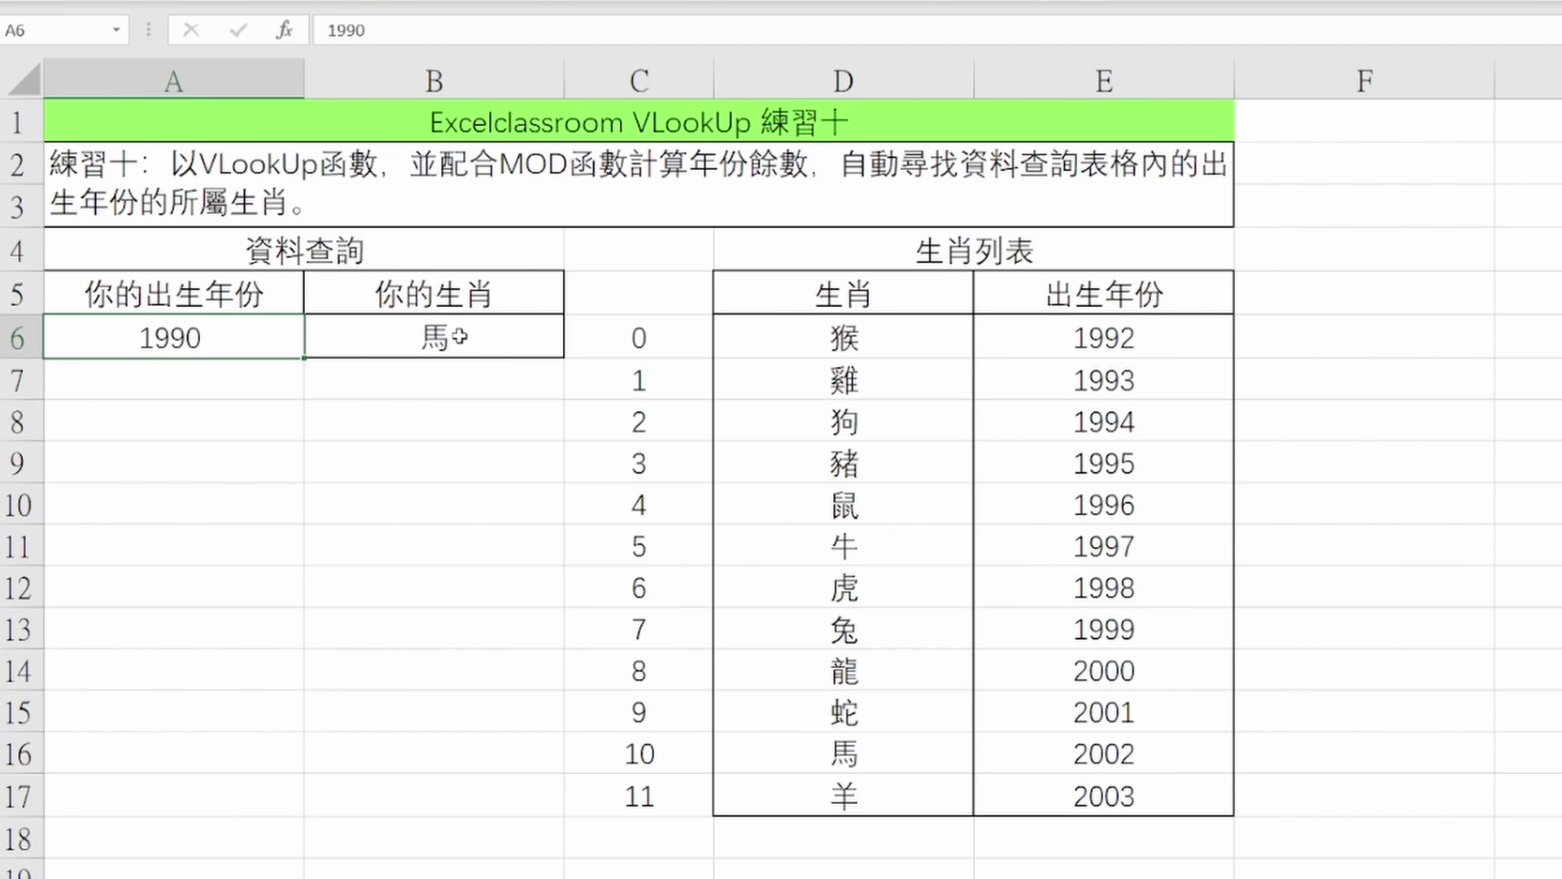
pyautogui.write('1997')
pyautogui.press('Return')
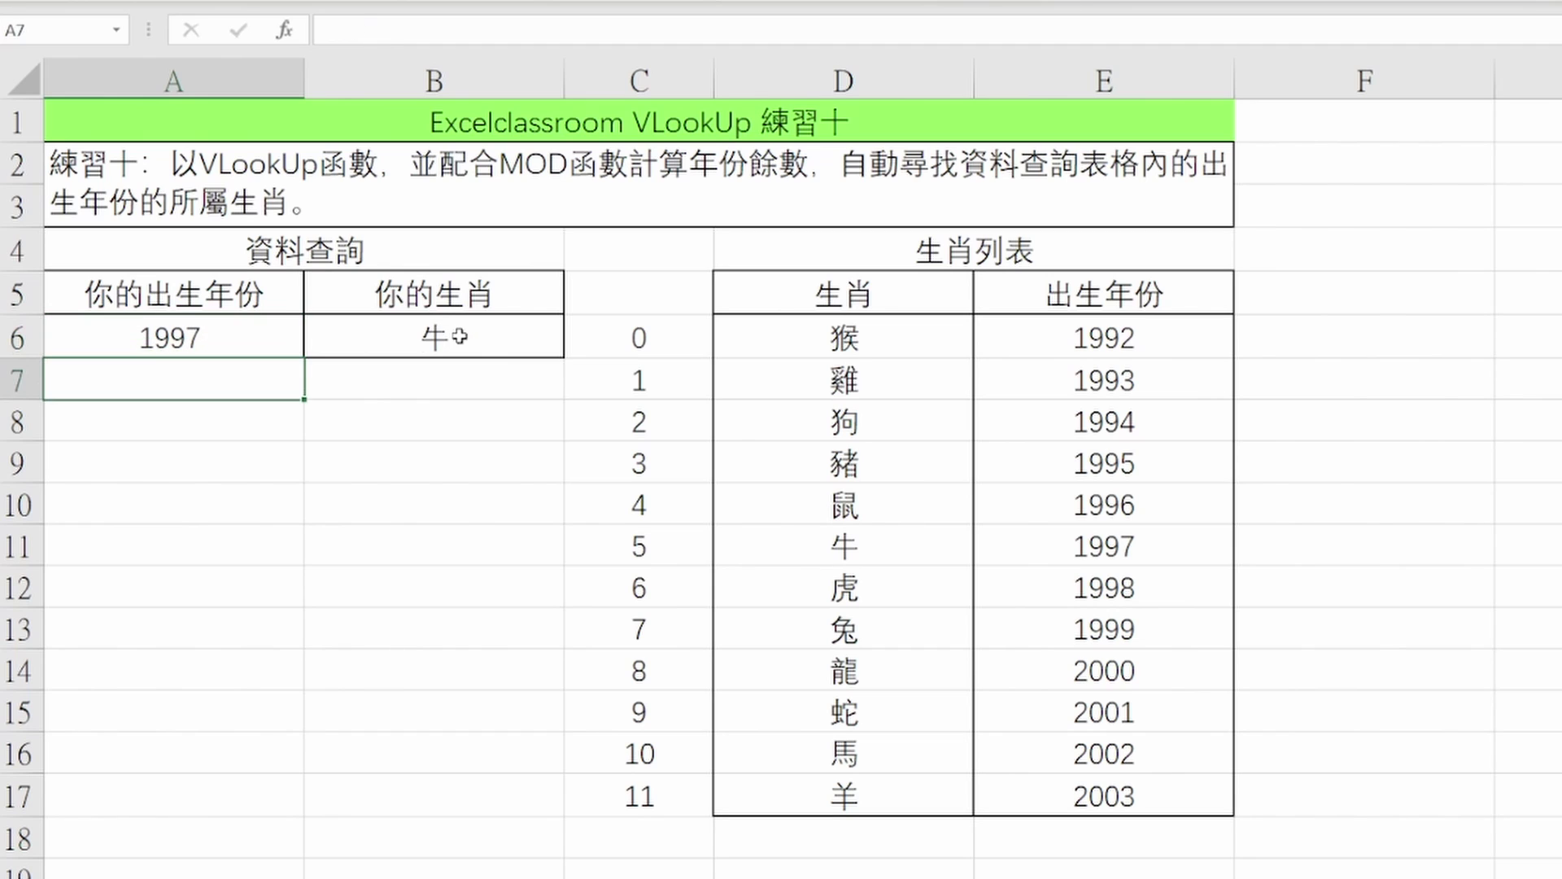
pyautogui.press('Up')
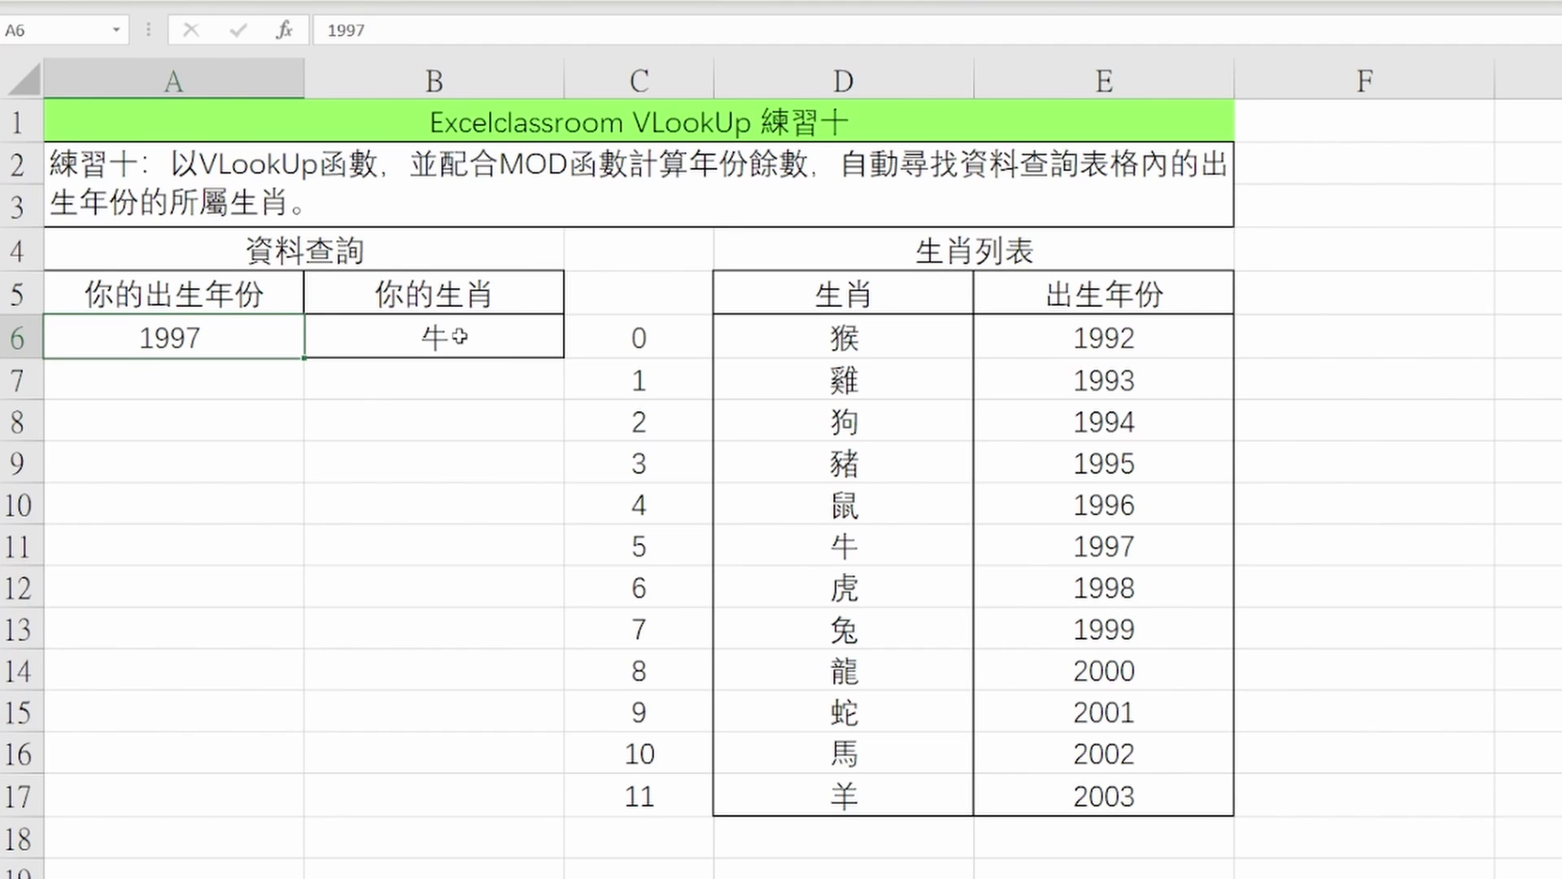
pyautogui.click(803, 537)
pyautogui.click(1148, 555)
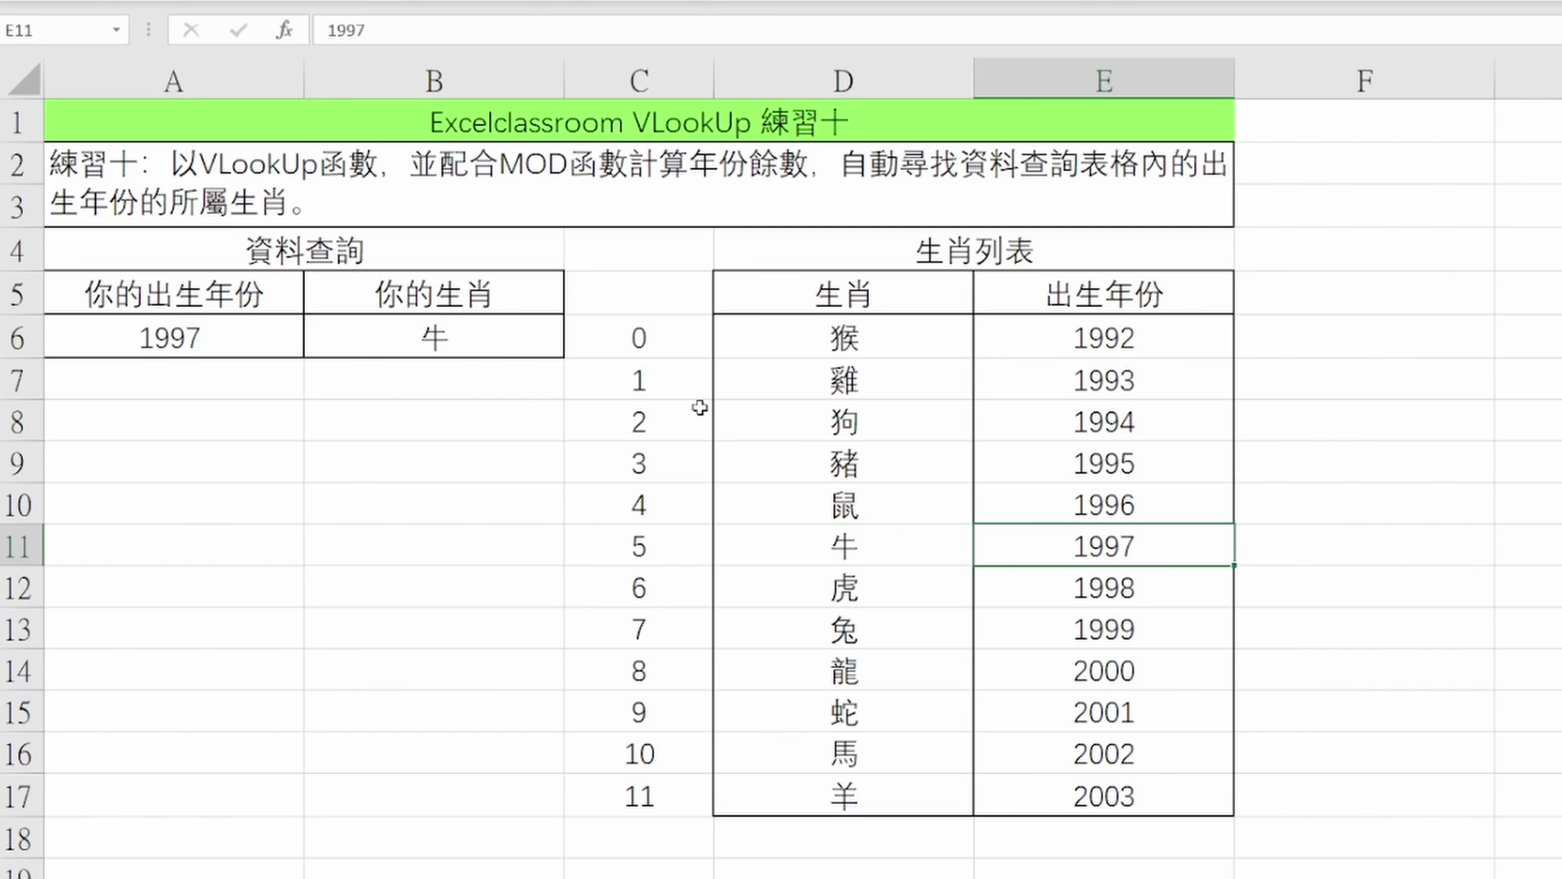
pyautogui.click(247, 352)
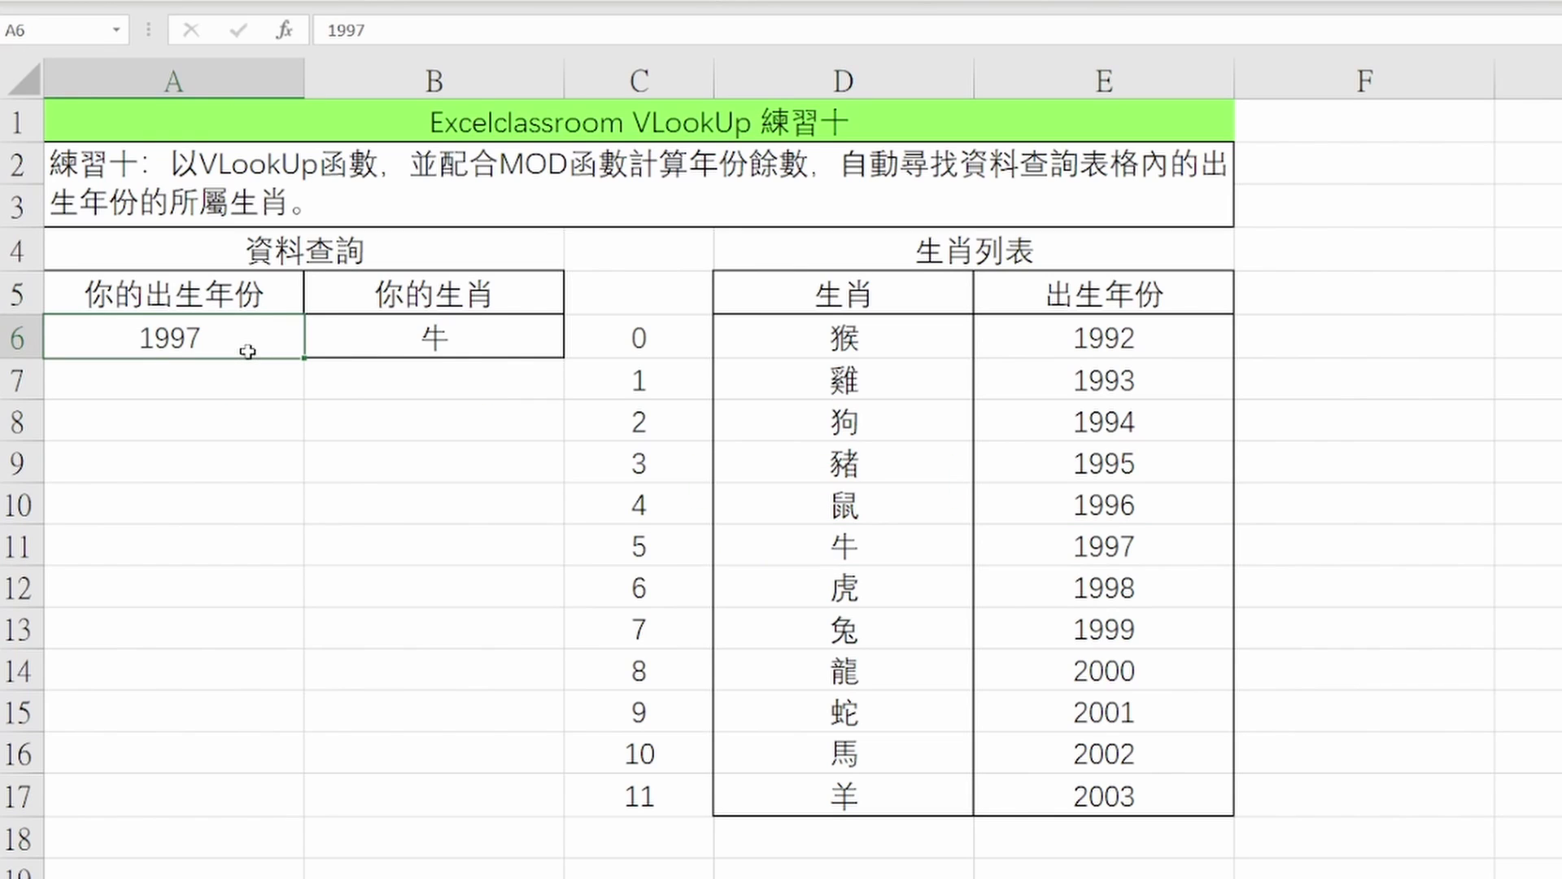